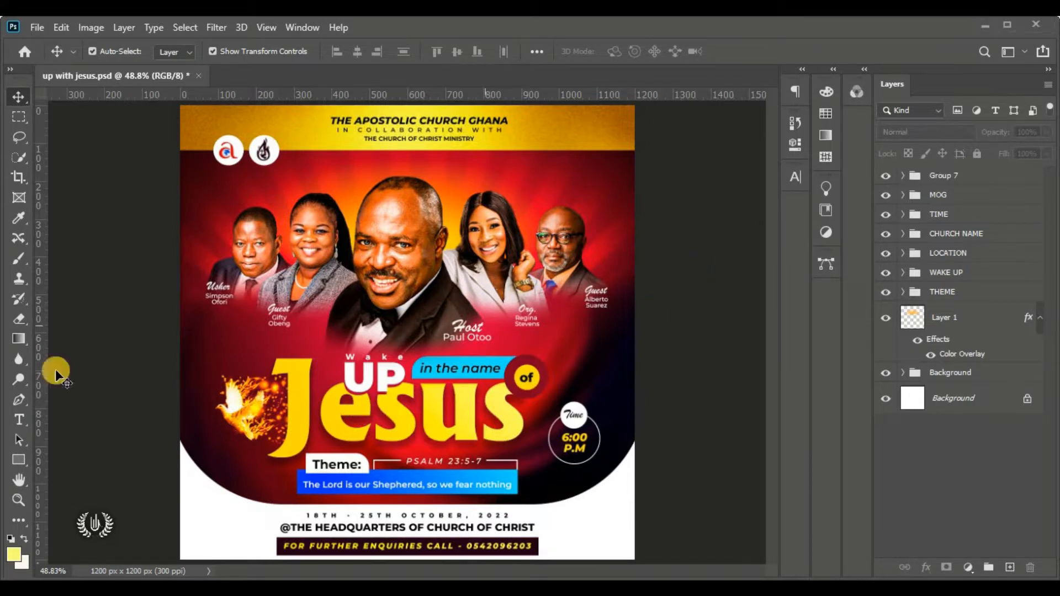
In the Wake up folder, open the DETAILS FOR DESIGNING FLYER notes file
{"action": "left_click", "coordinate": [84, 587]}
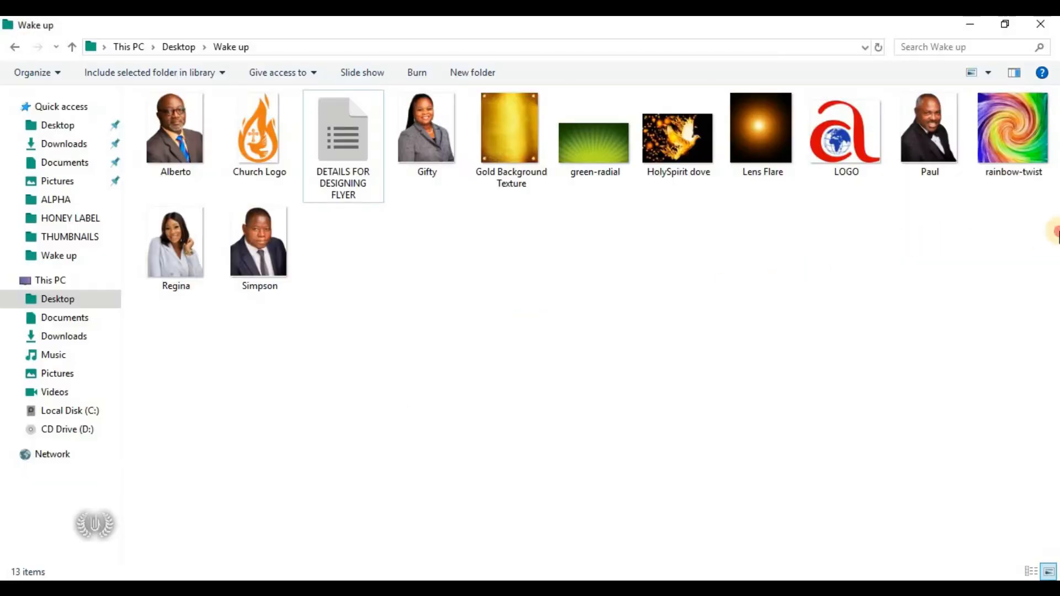
{"action": "left_click_drag", "start_coordinate": [1052, 263], "coordinate": [166, 113]}
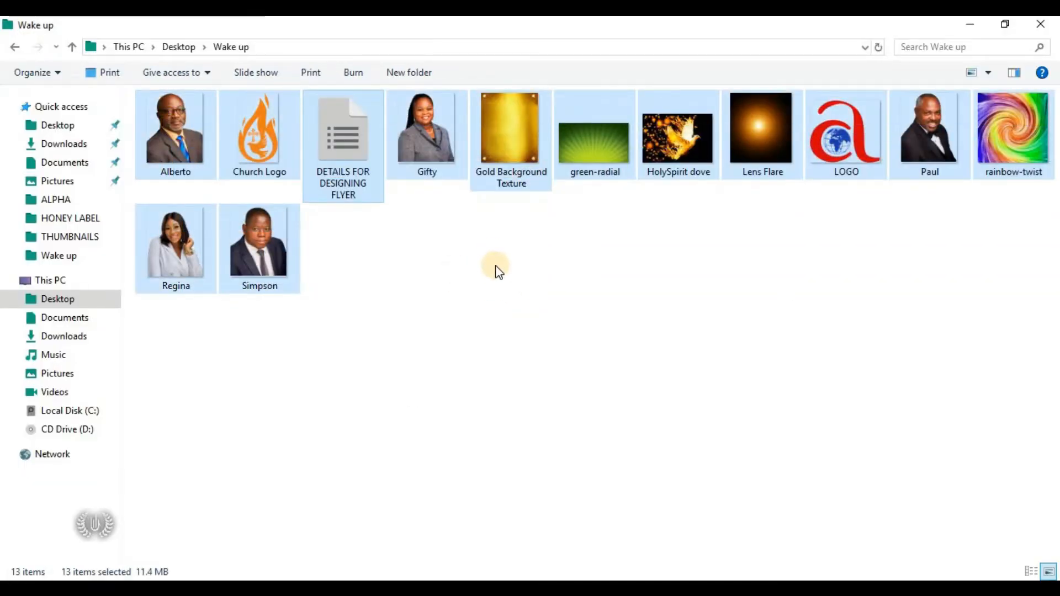
{"action": "left_click", "coordinate": [499, 270]}
{"action": "left_click", "coordinate": [350, 159]}
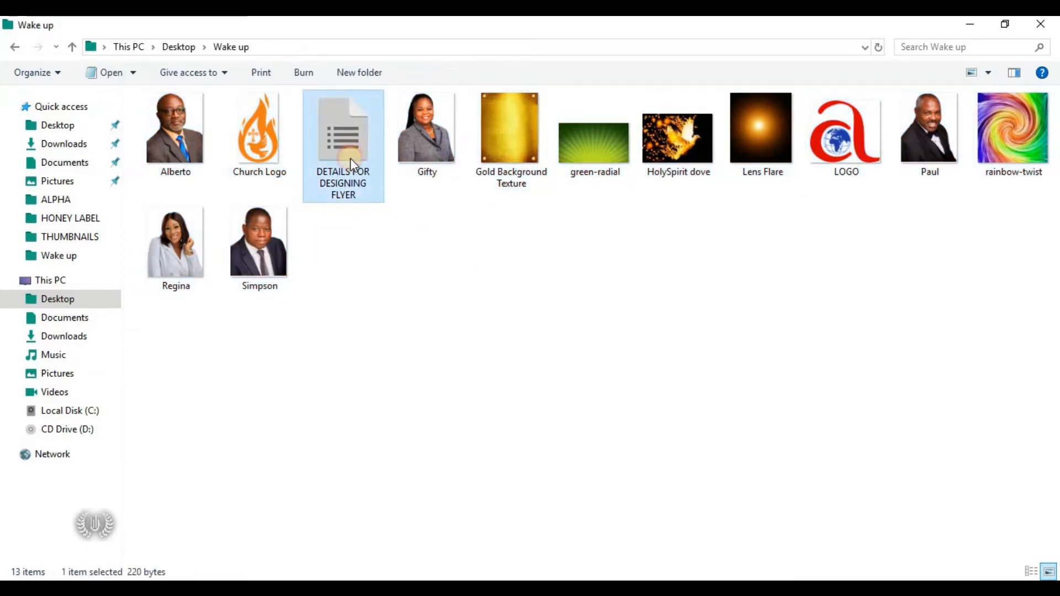
{"action": "double_click", "coordinate": [362, 124]}
Review the flyer notes' gradient colour codes and radial and rainbow blur settings
{"action": "left_click_drag", "start_coordinate": [475, 315], "coordinate": [182, 126]}
{"action": "left_click", "coordinate": [490, 284]}
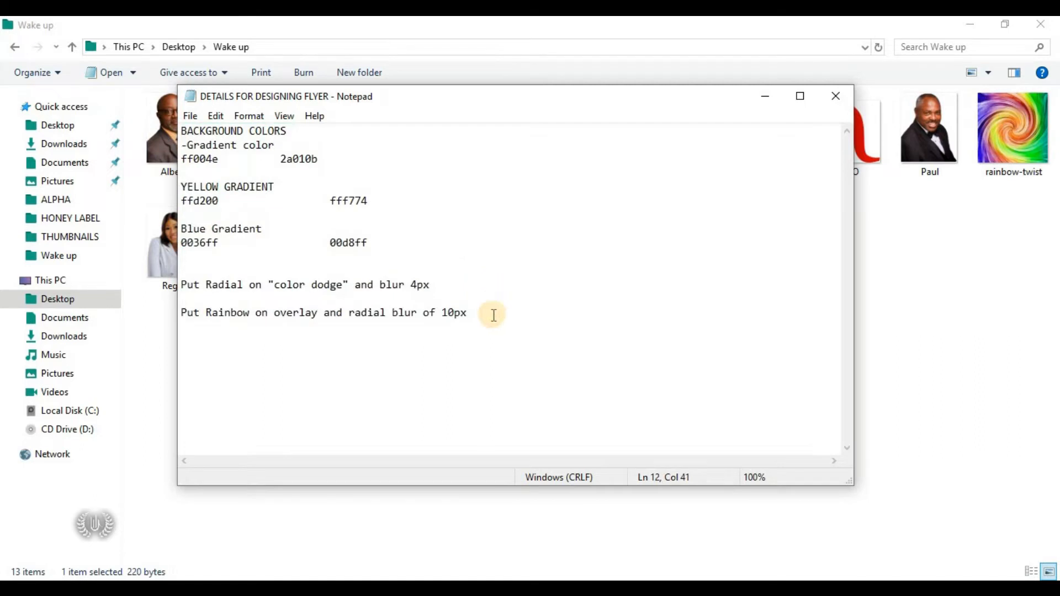
{"action": "left_click_drag", "start_coordinate": [493, 315], "coordinate": [178, 124]}
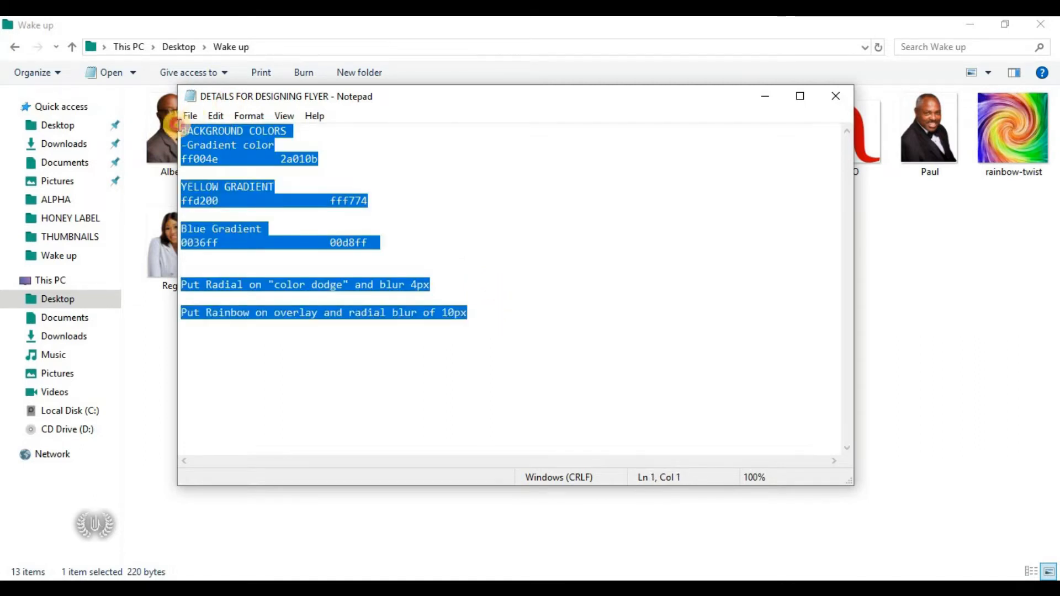
{"action": "left_click", "coordinate": [245, 417]}
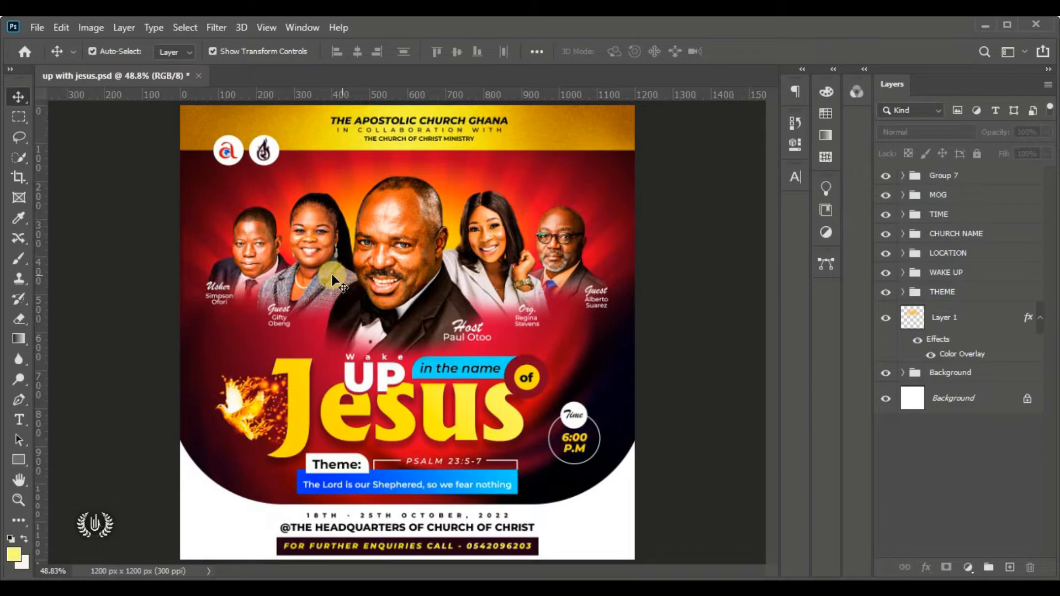
Create a new 4 × 4 inch document at 300 Pixels/Inch in RGB Color
{"action": "left_click", "coordinate": [37, 27]}
{"action": "left_click", "coordinate": [107, 46]}
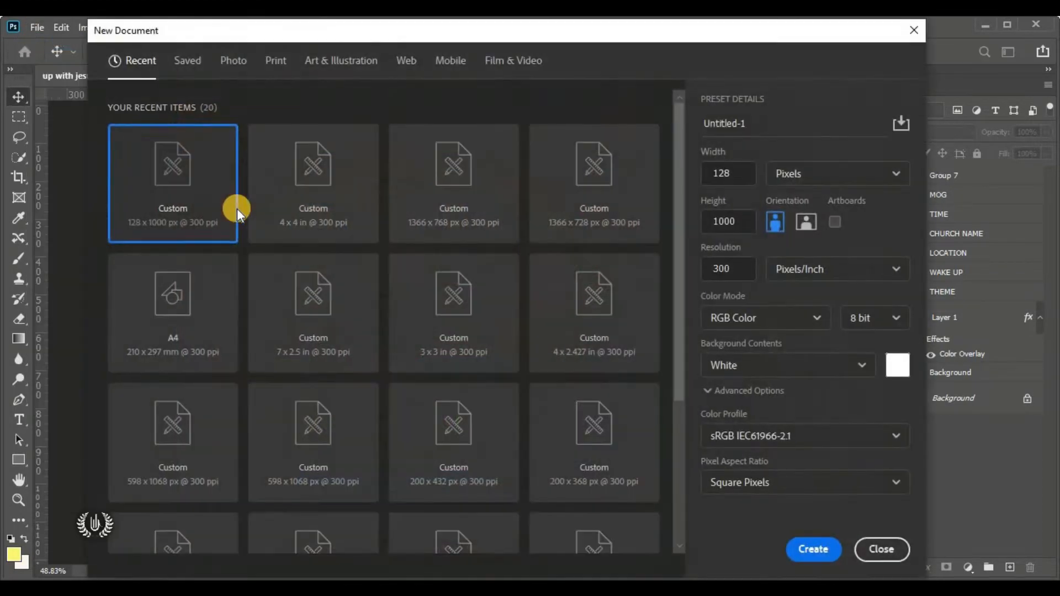
{"action": "left_click", "coordinate": [823, 177]}
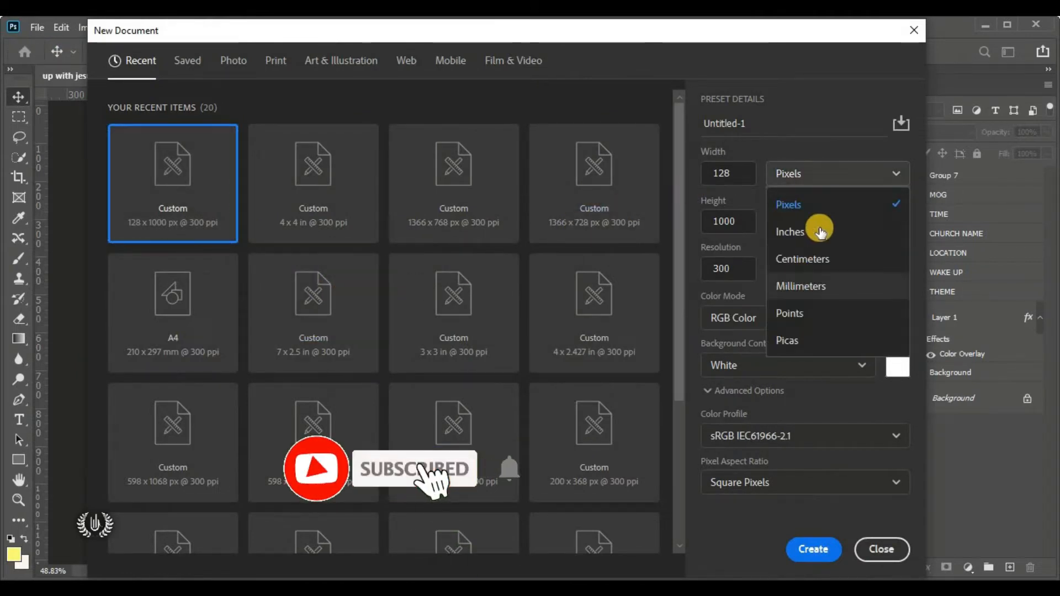
{"action": "left_click", "coordinate": [854, 238]}
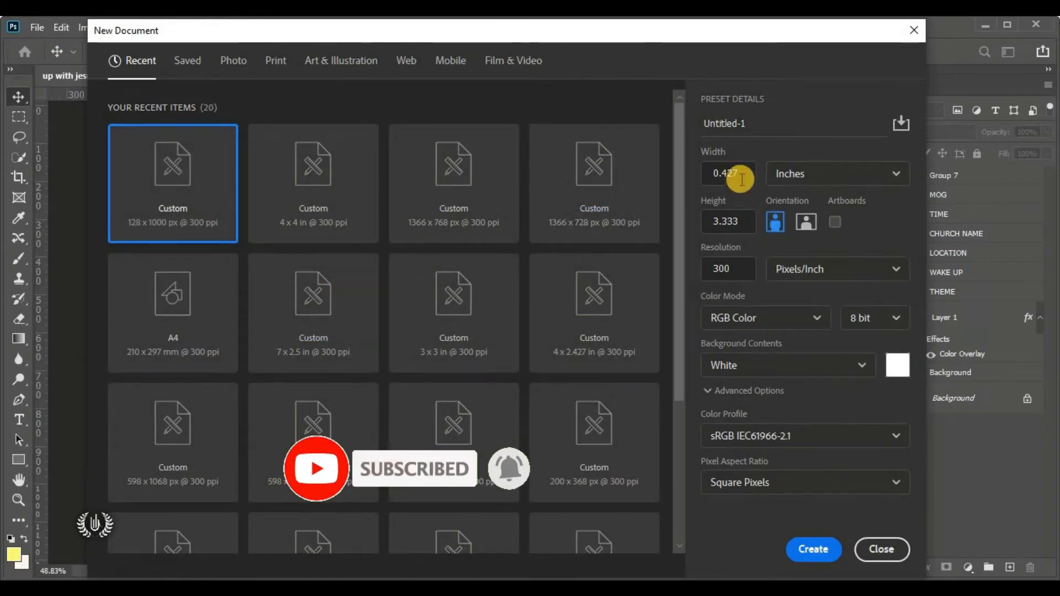
{"action": "left_click_drag", "start_coordinate": [738, 173], "coordinate": [693, 171]}
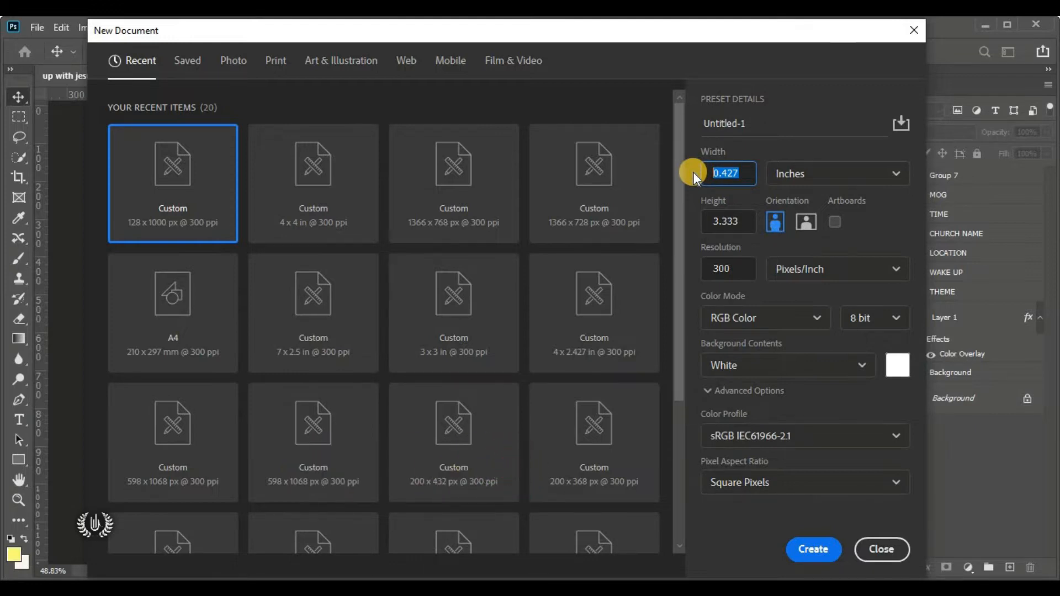
{"action": "type", "text": "4"}
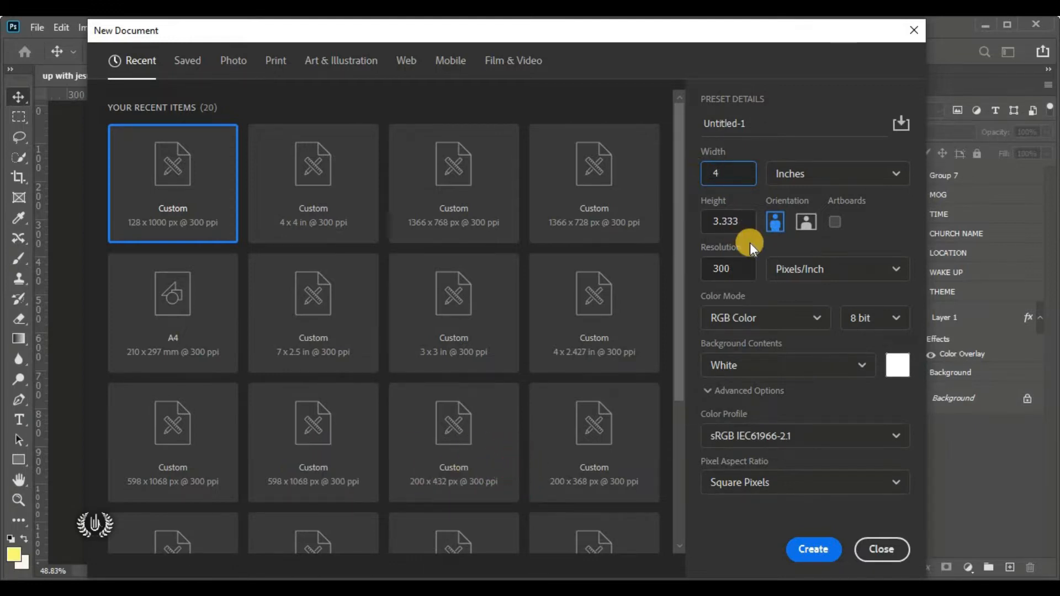
{"action": "left_click_drag", "start_coordinate": [741, 221], "coordinate": [684, 224]}
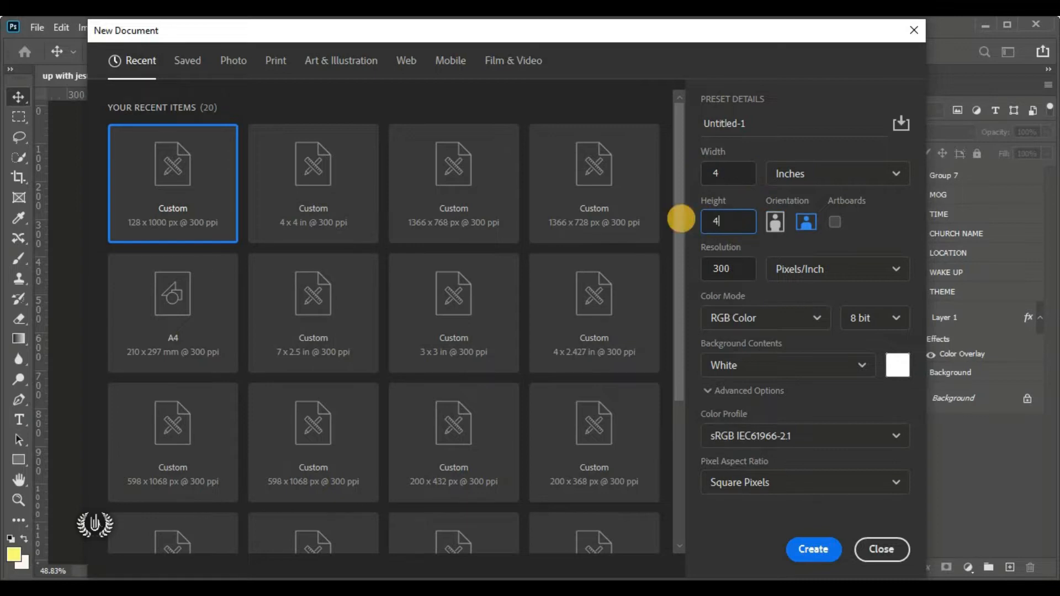
{"action": "left_click_drag", "start_coordinate": [735, 269], "coordinate": [664, 265]}
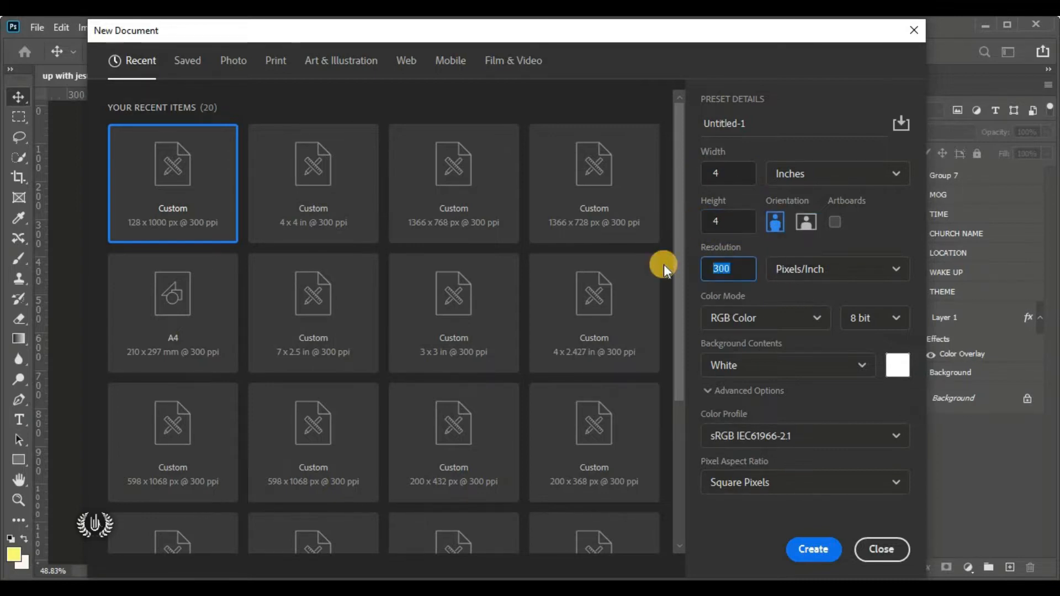
{"action": "type", "text": "300"}
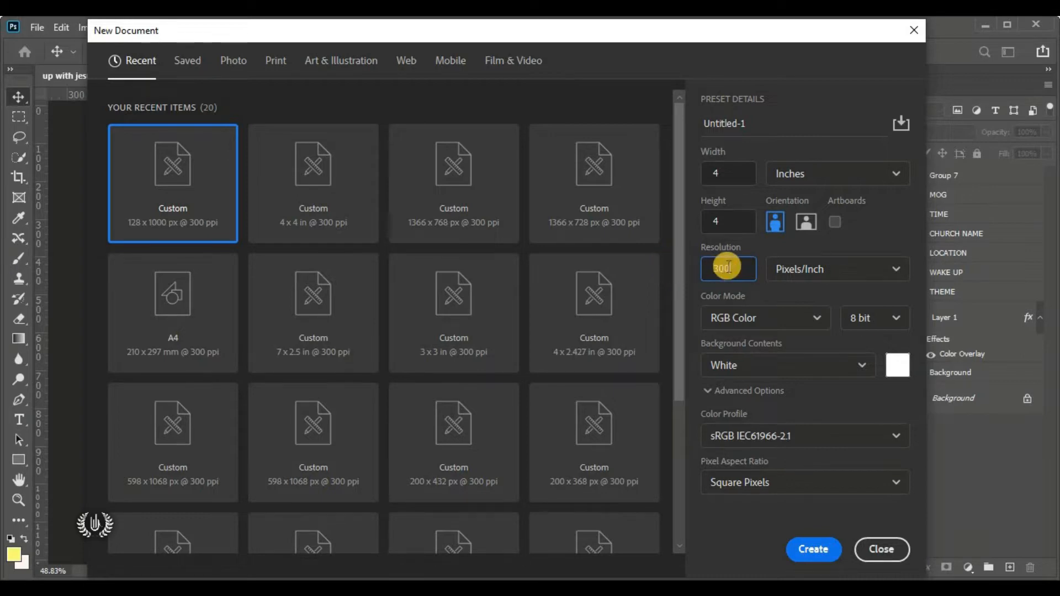
{"action": "double_click", "coordinate": [712, 268]}
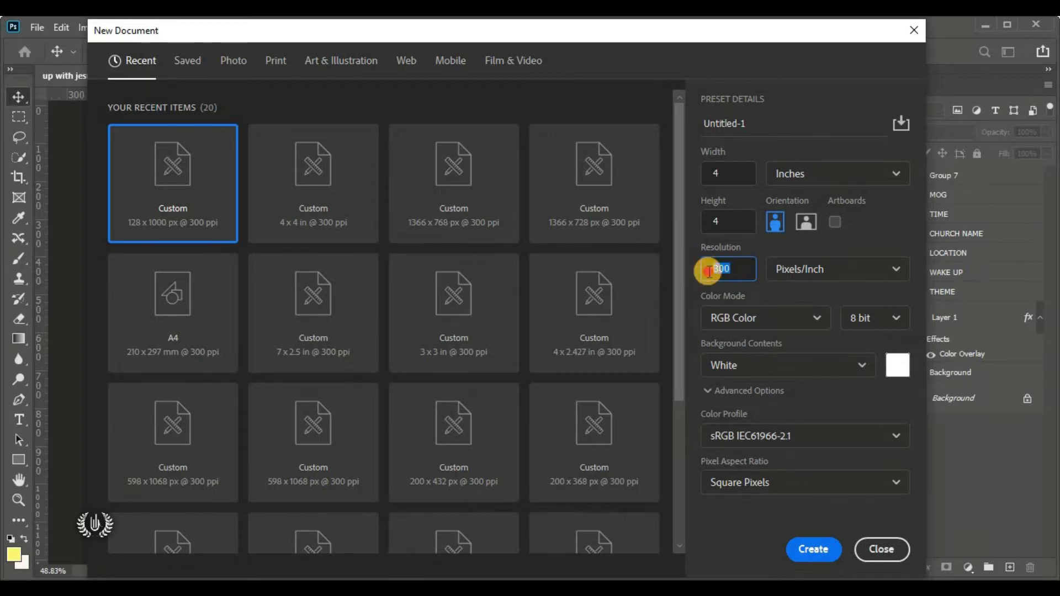
{"action": "left_click", "coordinate": [753, 320]}
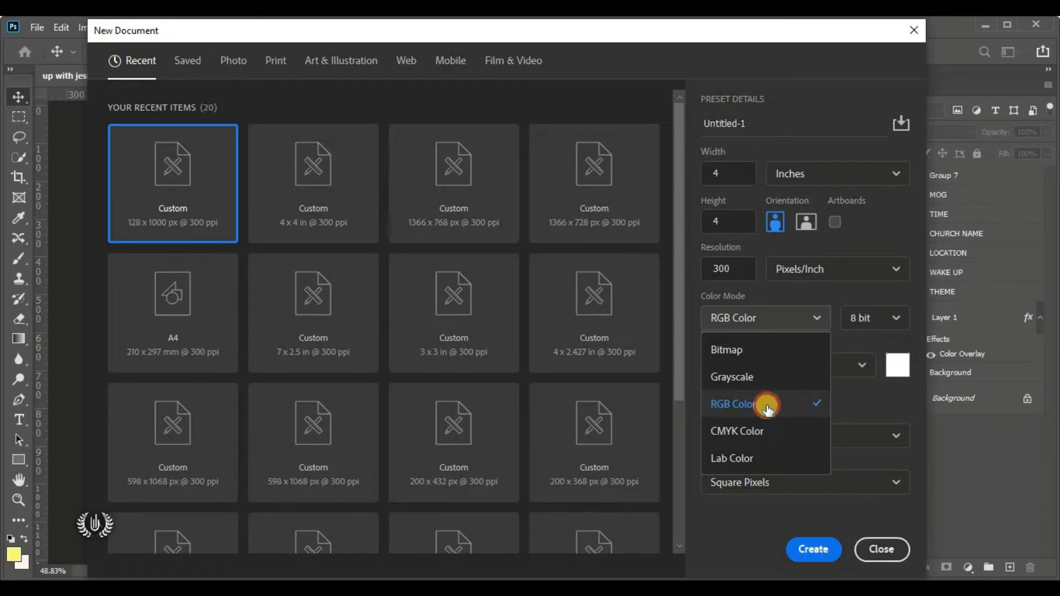
{"action": "left_click", "coordinate": [740, 403]}
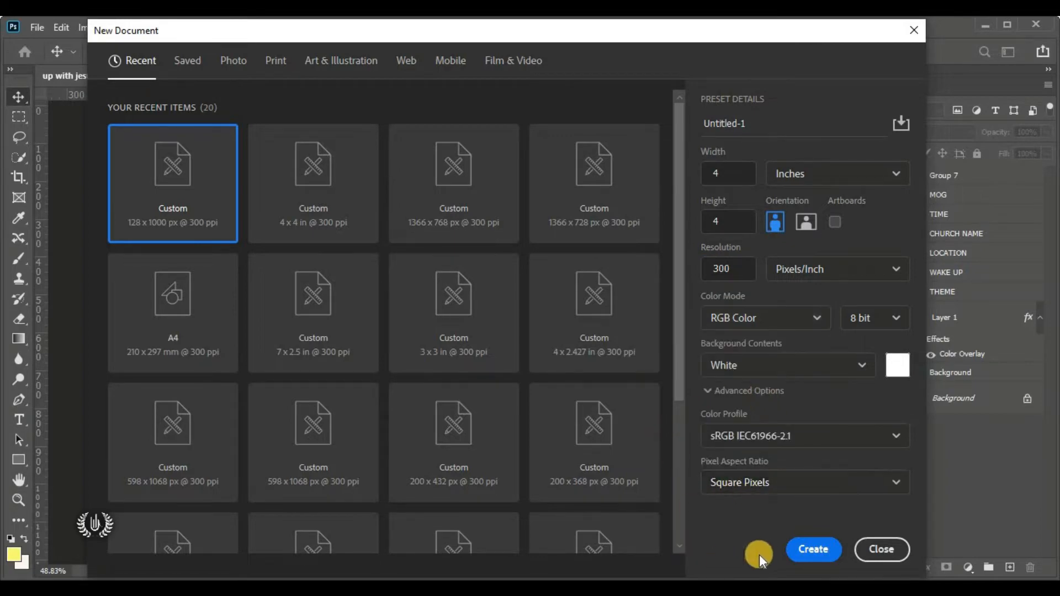
{"action": "left_click", "coordinate": [822, 548]}
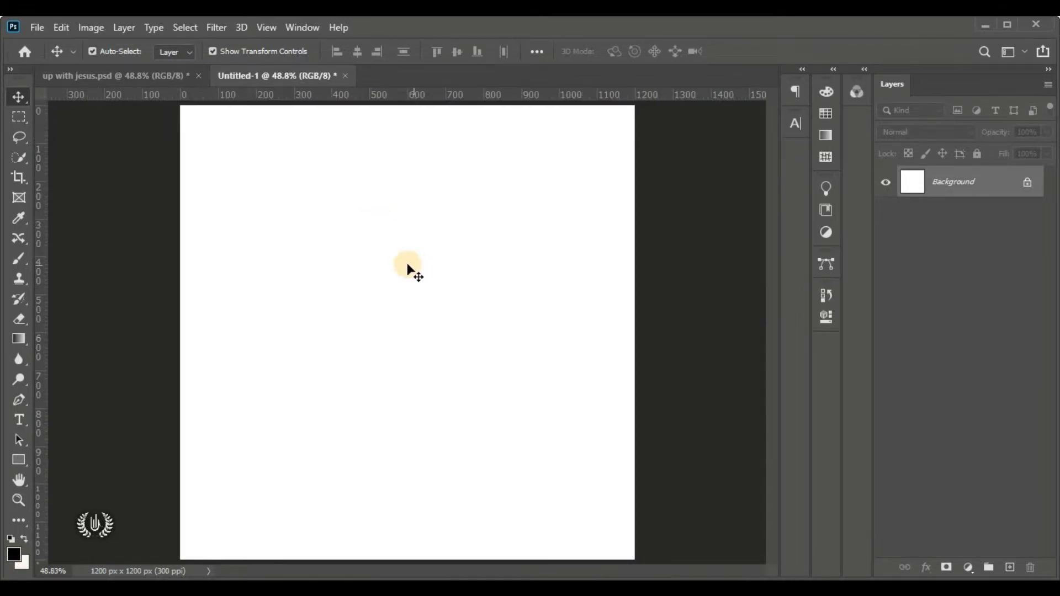
Draw a black rectangle of about 1220 × 909 px across the canvas with the Rectangle Tool
{"action": "left_click", "coordinate": [30, 456]}
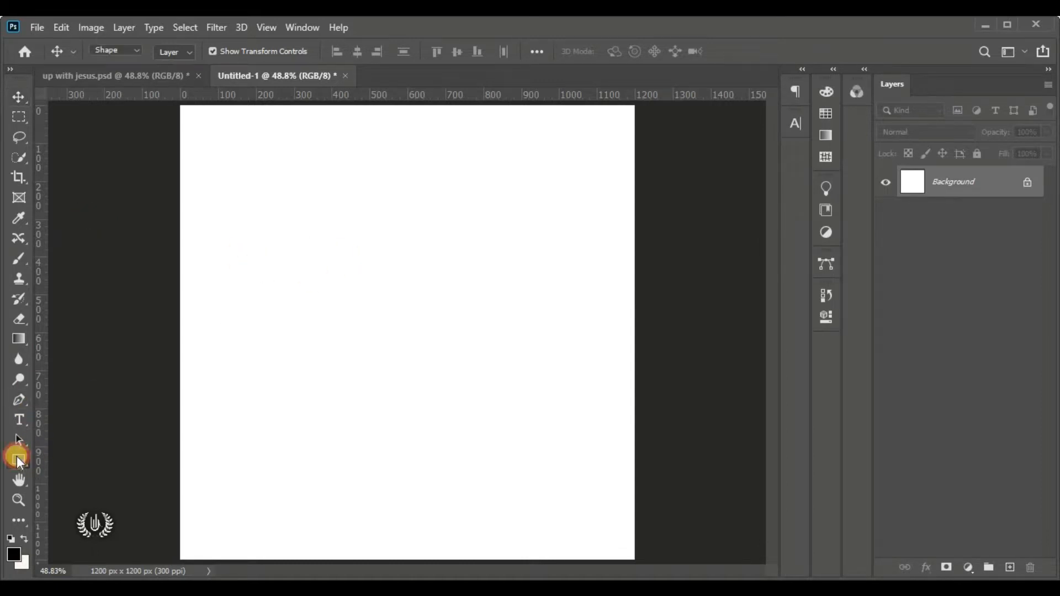
{"action": "left_click", "coordinate": [135, 460]}
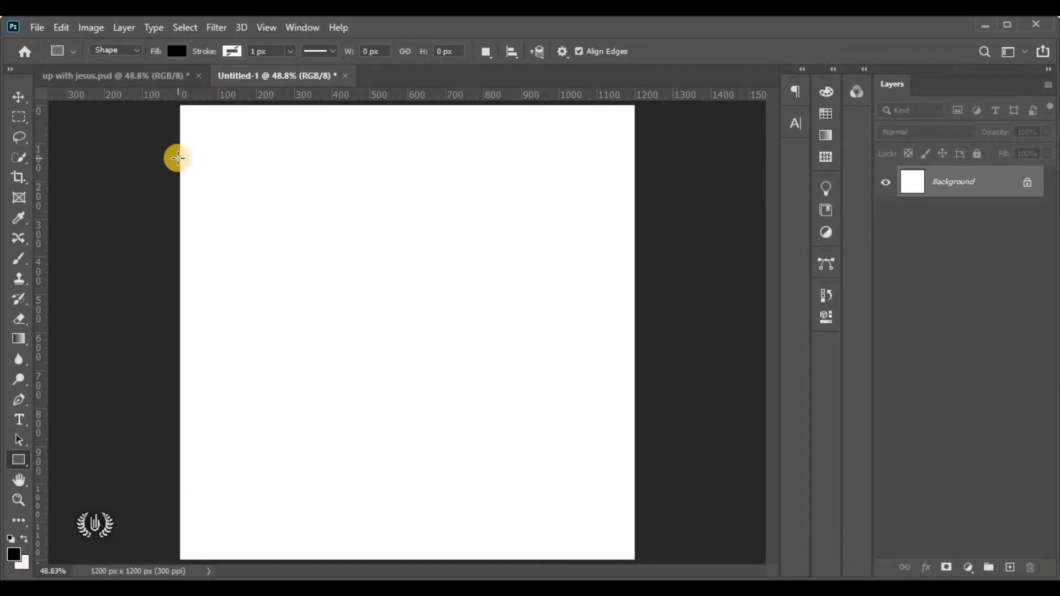
{"action": "left_click_drag", "start_coordinate": [176, 152], "coordinate": [637, 496]}
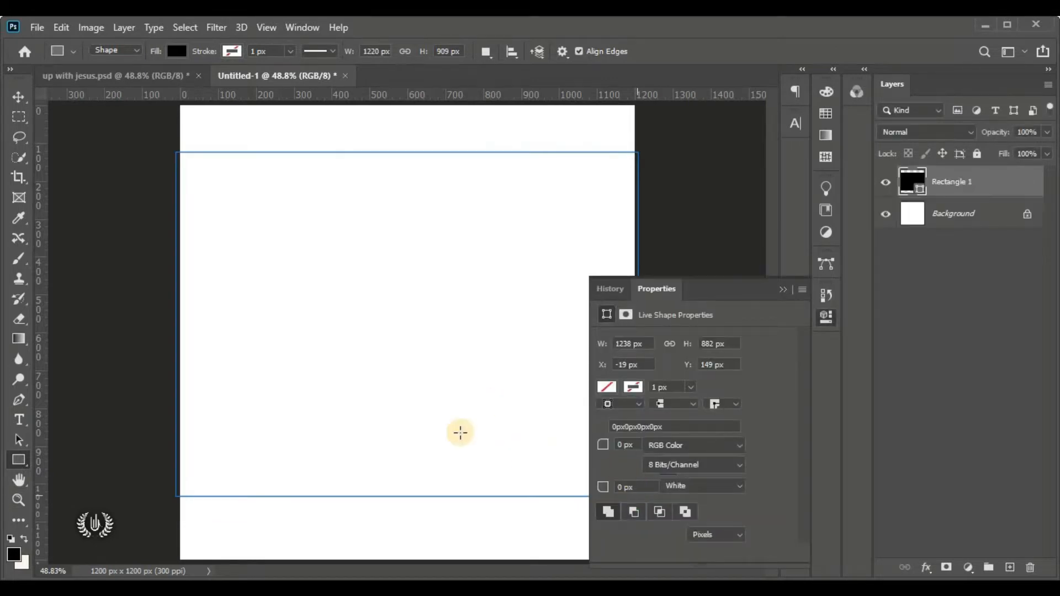
{"action": "left_click", "coordinate": [25, 95]}
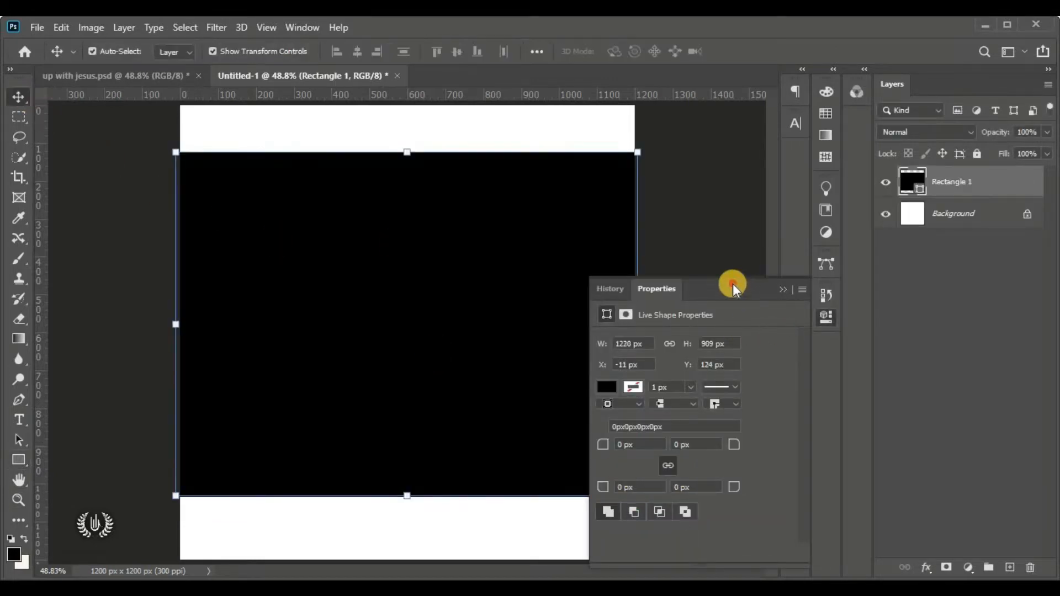
Set the rectangle's bottom-left and bottom-right corner radii to 300 px
{"action": "left_click_drag", "start_coordinate": [733, 284], "coordinate": [704, 157]}
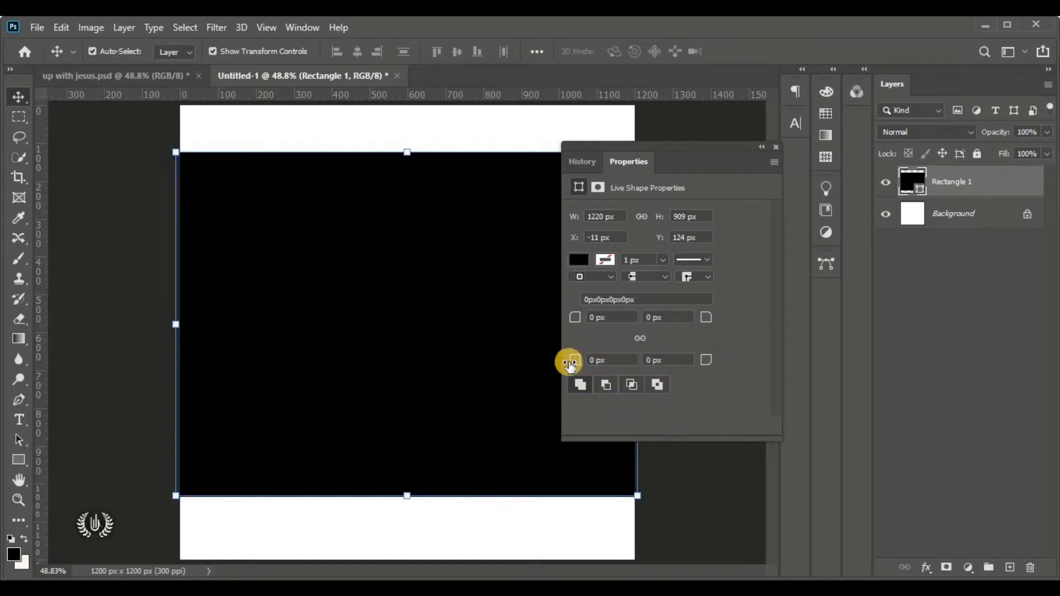
{"action": "left_click_drag", "start_coordinate": [576, 363], "coordinate": [698, 371]}
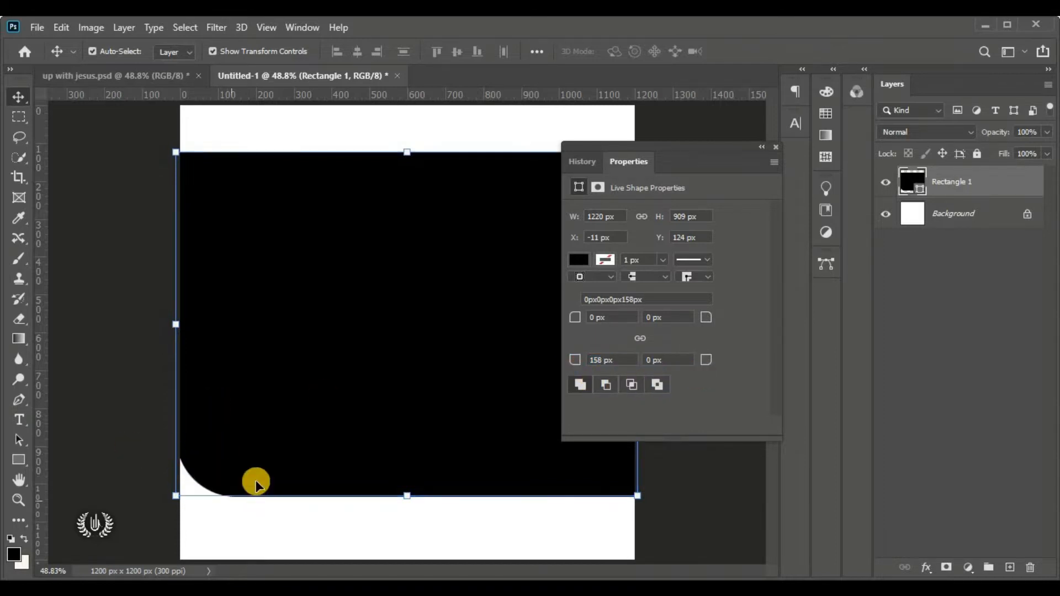
{"action": "left_click", "coordinate": [616, 361]}
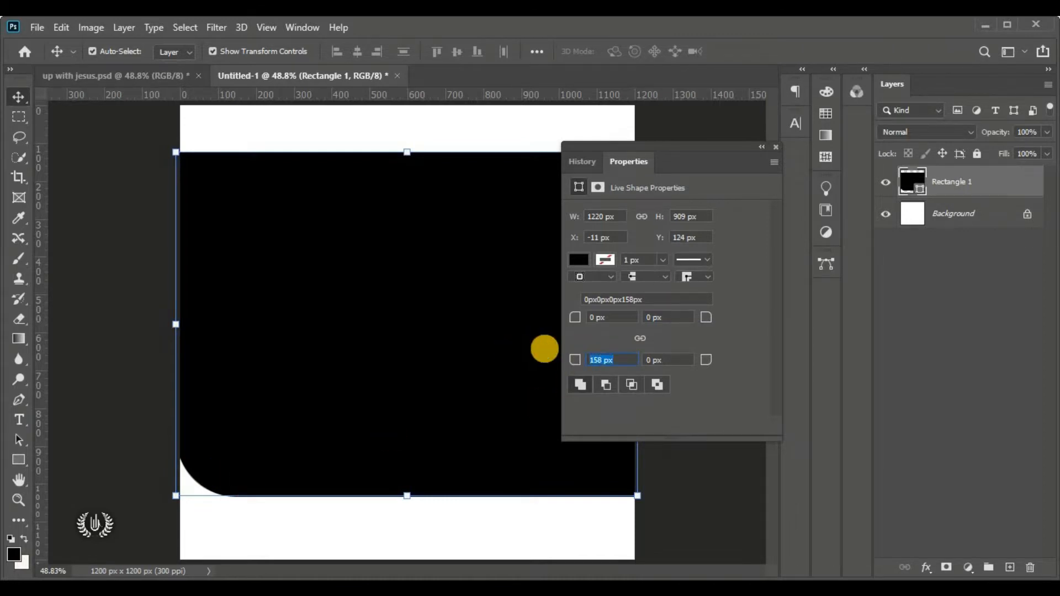
{"action": "key", "text": "Return"}
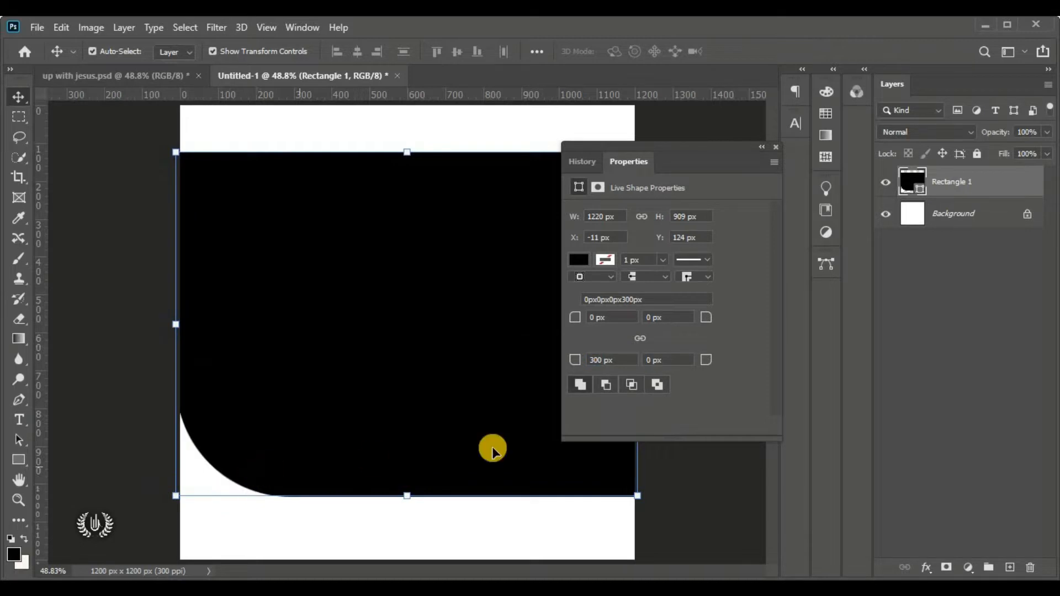
{"action": "left_click_drag", "start_coordinate": [701, 146], "coordinate": [550, 108]}
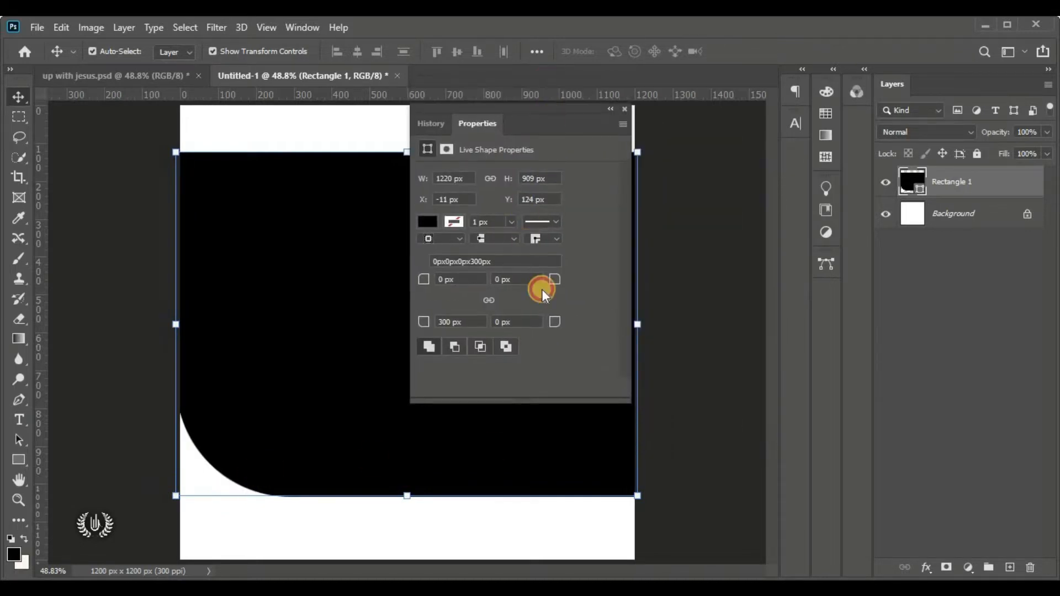
{"action": "left_click", "coordinate": [531, 322]}
{"action": "key", "text": "Return"}
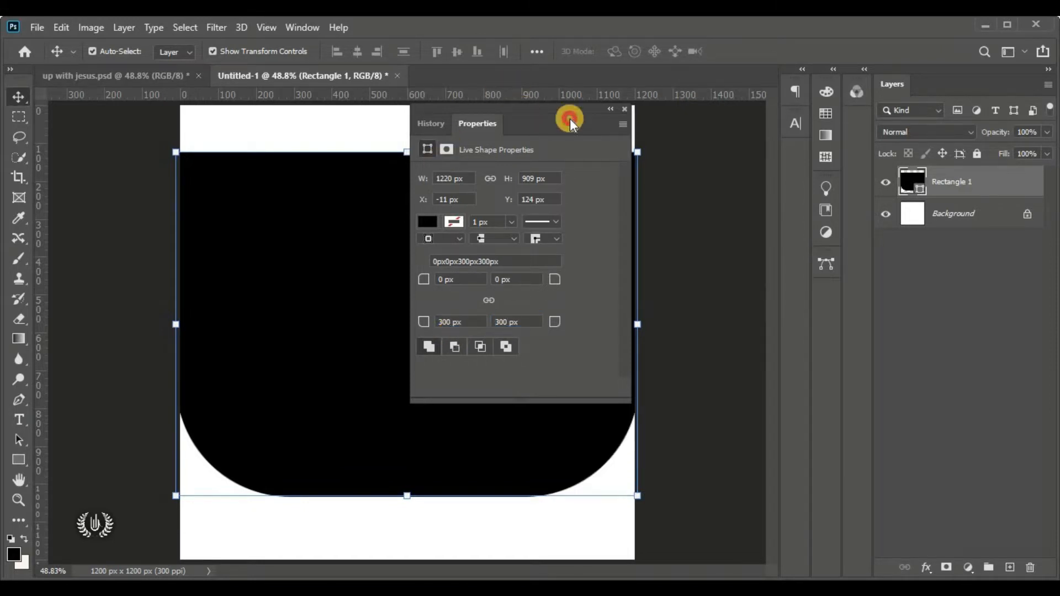
Collapse the Properties panel and dock it with the other panels
{"action": "left_click_drag", "start_coordinate": [569, 118], "coordinate": [715, 175]}
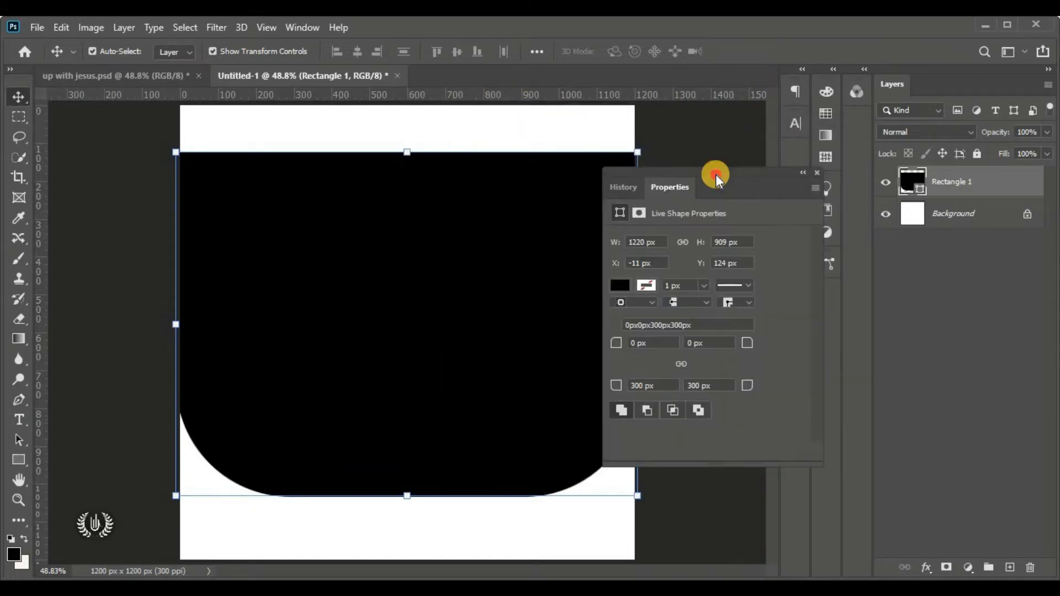
{"action": "left_click", "coordinate": [803, 174]}
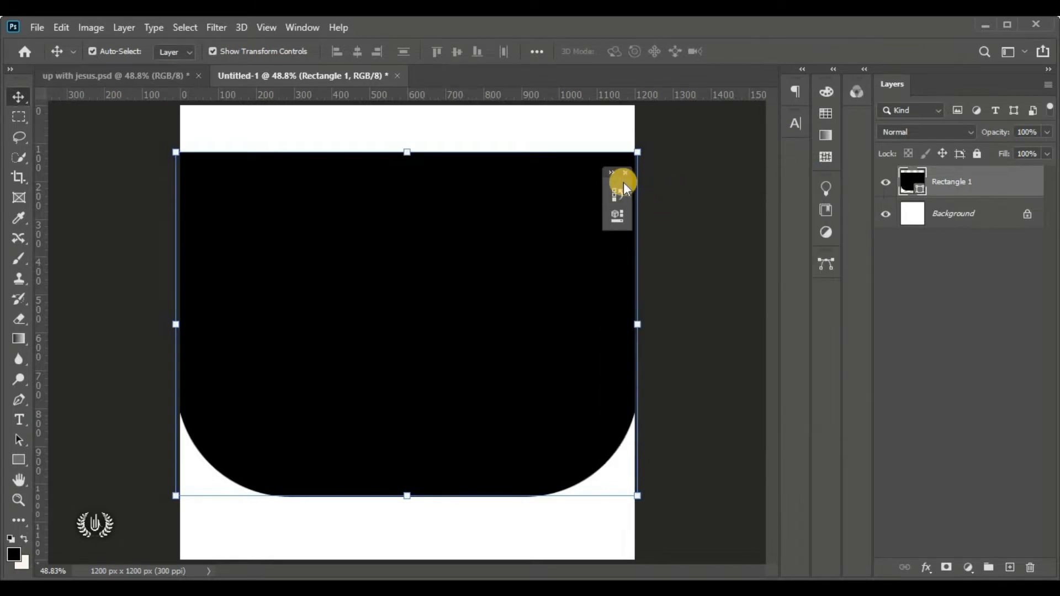
{"action": "left_click_drag", "start_coordinate": [626, 188], "coordinate": [826, 317]}
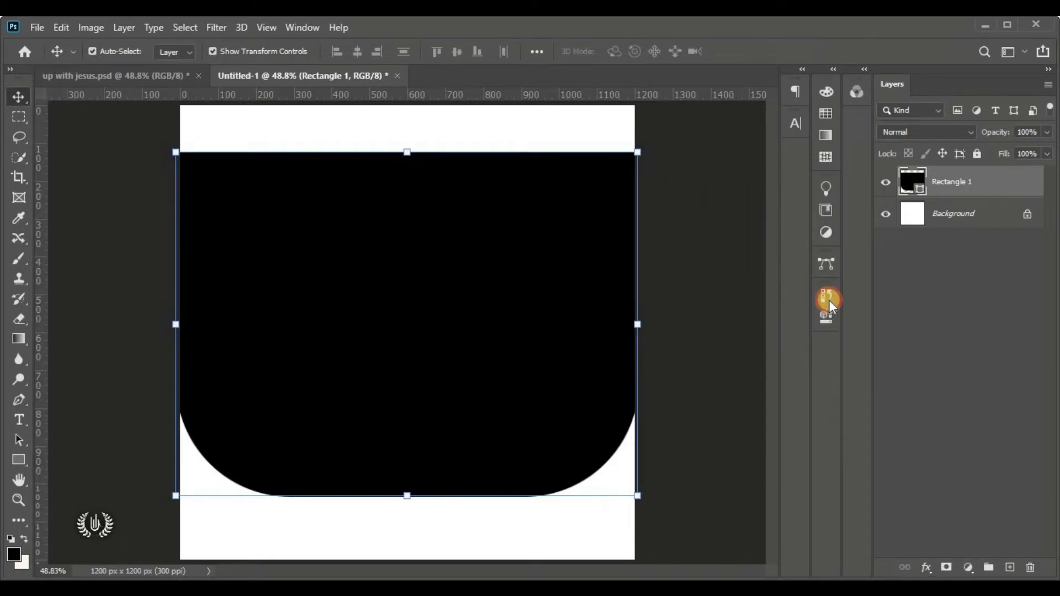
{"action": "left_click", "coordinate": [678, 294]}
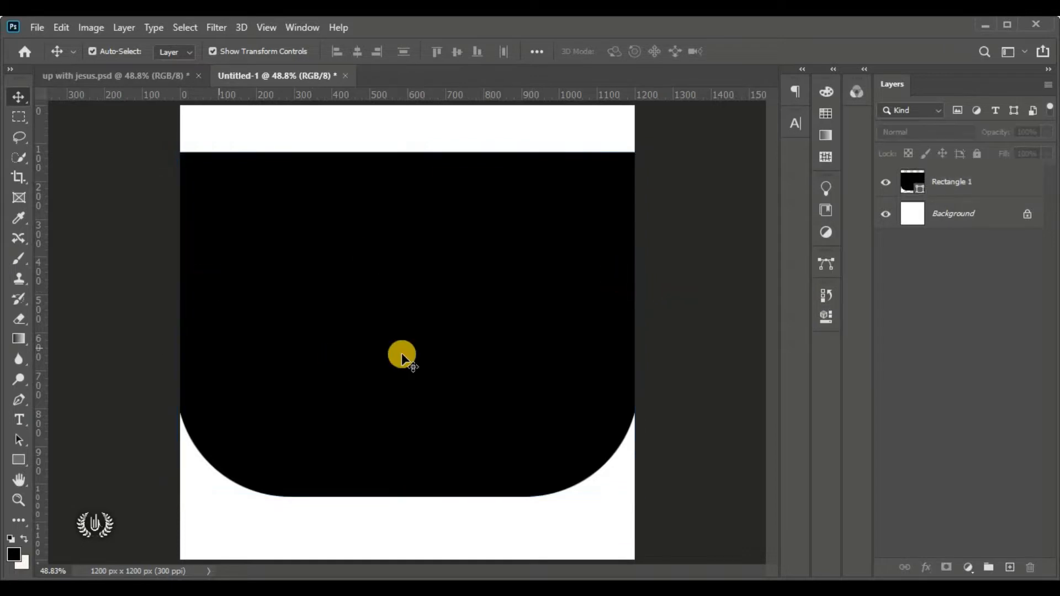
Add a Gradient Overlay with Radial style to Rectangle 1 through Blending Options
{"action": "left_click", "coordinate": [372, 341]}
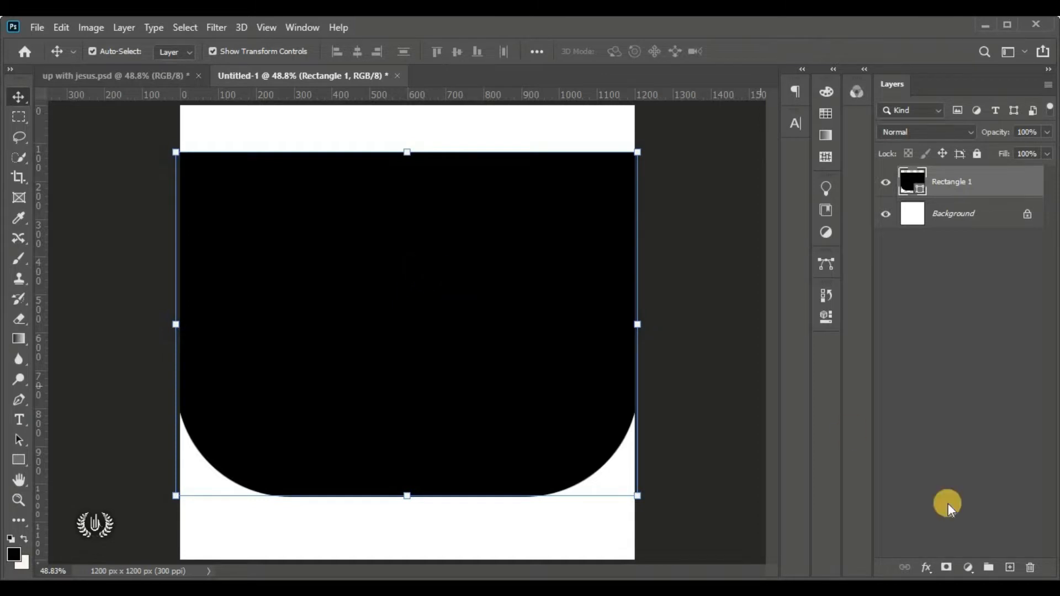
{"action": "left_click", "coordinate": [925, 567]}
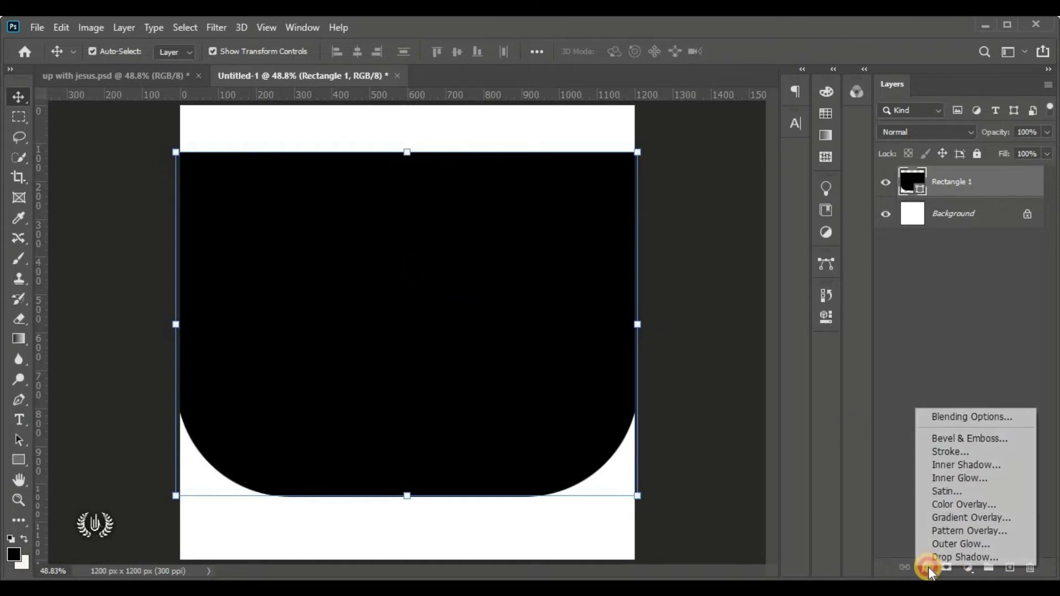
{"action": "left_click", "coordinate": [1010, 418]}
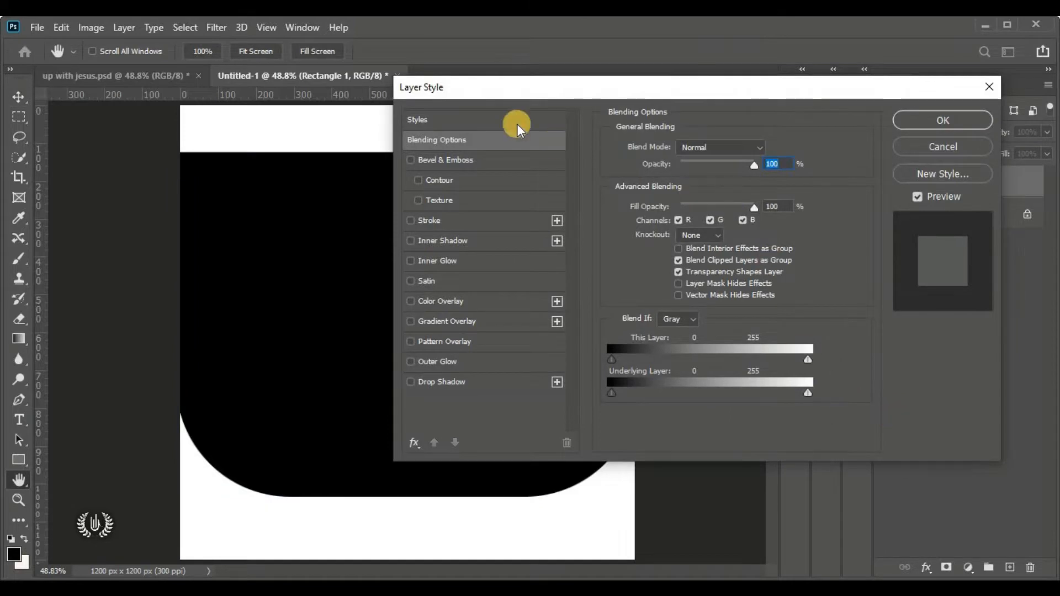
{"action": "left_click_drag", "start_coordinate": [541, 91], "coordinate": [570, 56]}
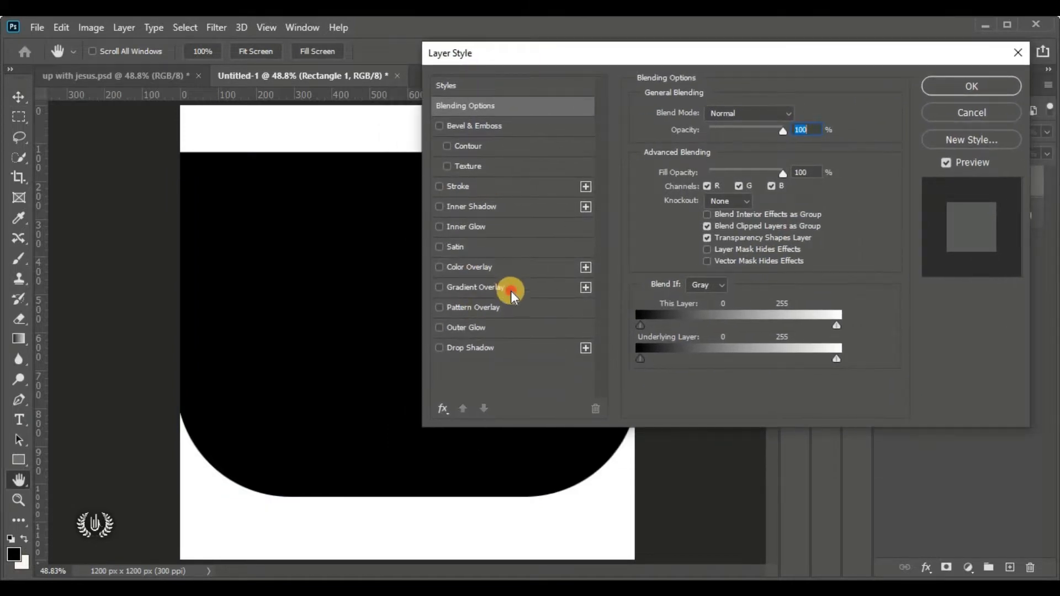
{"action": "left_click", "coordinate": [511, 290]}
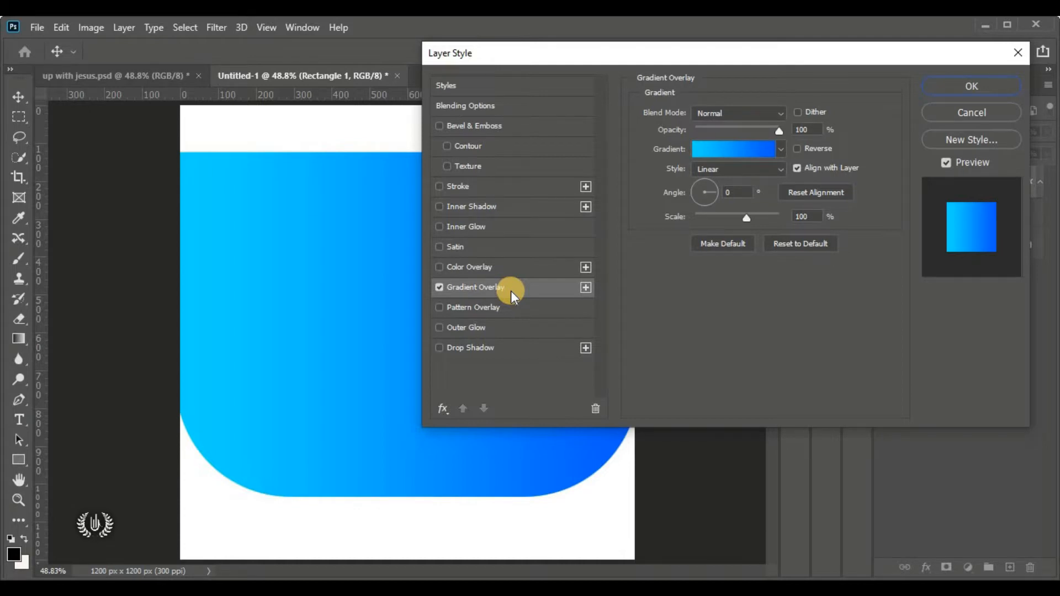
{"action": "left_click", "coordinate": [726, 172]}
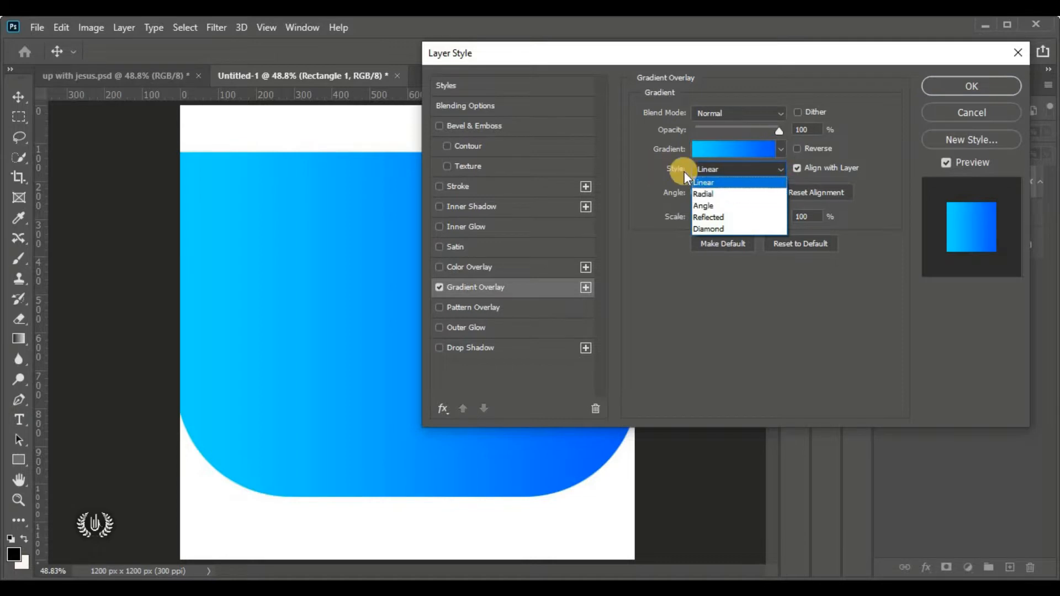
{"action": "left_click", "coordinate": [738, 194]}
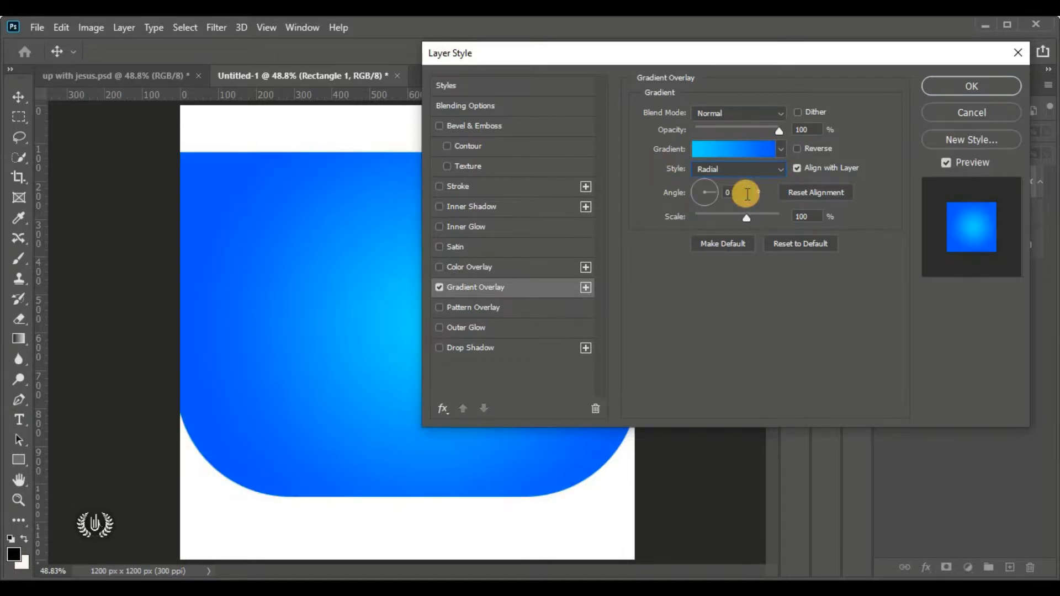
{"action": "left_click_drag", "start_coordinate": [746, 194], "coordinate": [702, 192]}
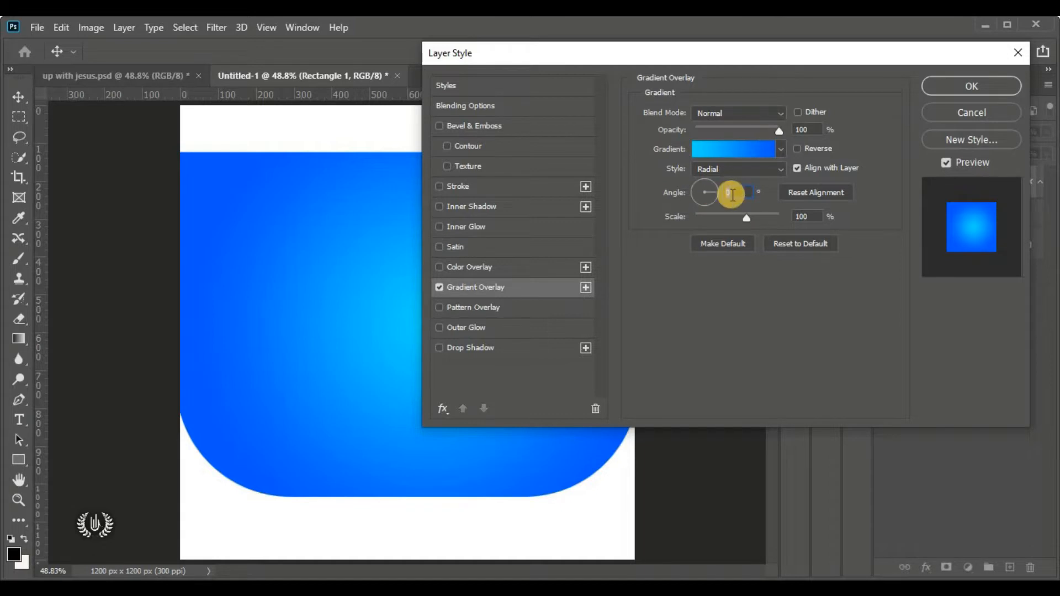
{"action": "left_click", "coordinate": [806, 216]}
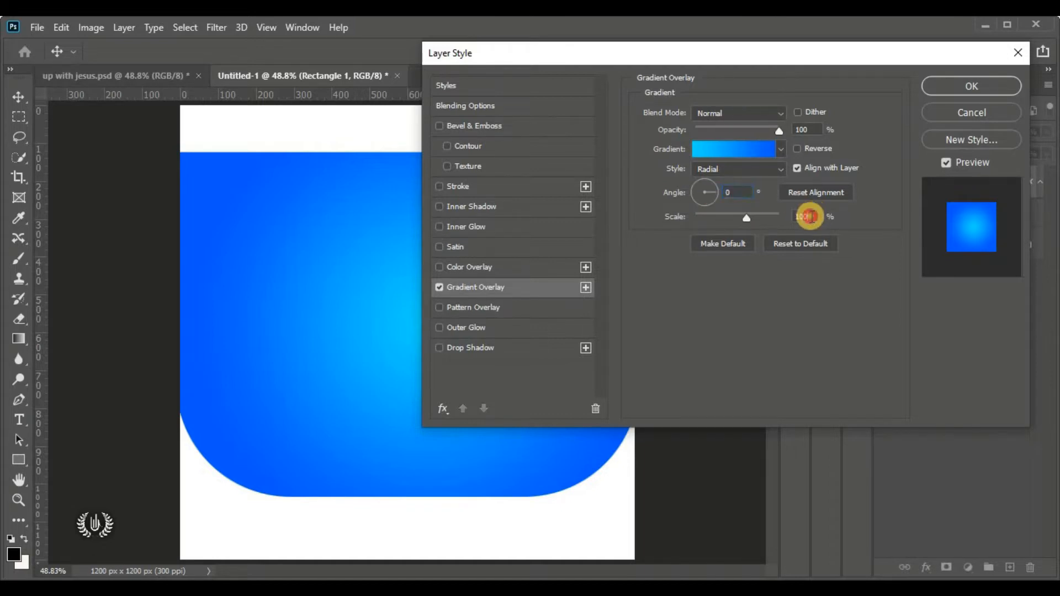
{"action": "left_click", "coordinate": [721, 151]}
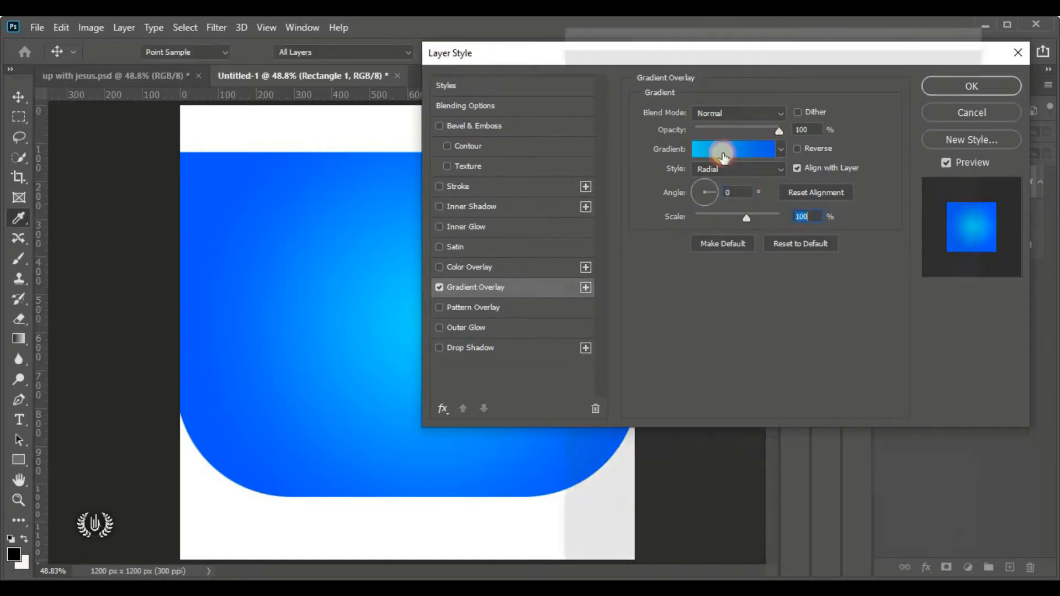
Remove the gradient's right opacity stop
{"action": "scroll", "coordinate": [717, 275], "scroll_direction": "down", "scroll_amount": 1}
{"action": "scroll", "coordinate": [690, 292], "scroll_direction": "down", "scroll_amount": 1}
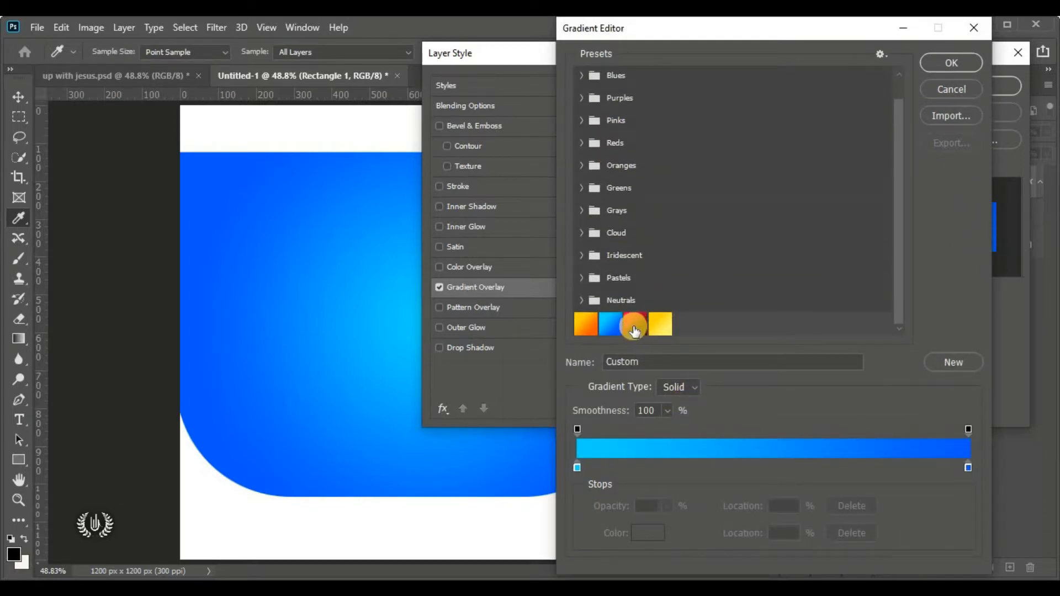
{"action": "scroll", "coordinate": [731, 254], "scroll_direction": "up", "scroll_amount": 2}
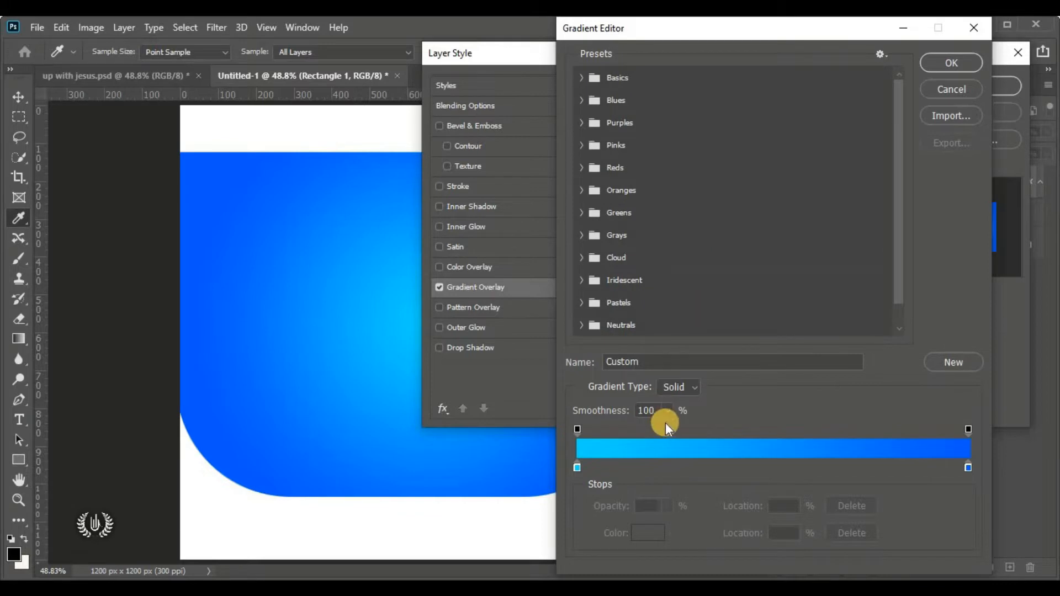
{"action": "left_click", "coordinate": [968, 429]}
{"action": "left_click_drag", "start_coordinate": [968, 427], "coordinate": [966, 398]}
Set the left colour stop to ff004e, copied from the flyer notes
{"action": "left_click", "coordinate": [577, 468]}
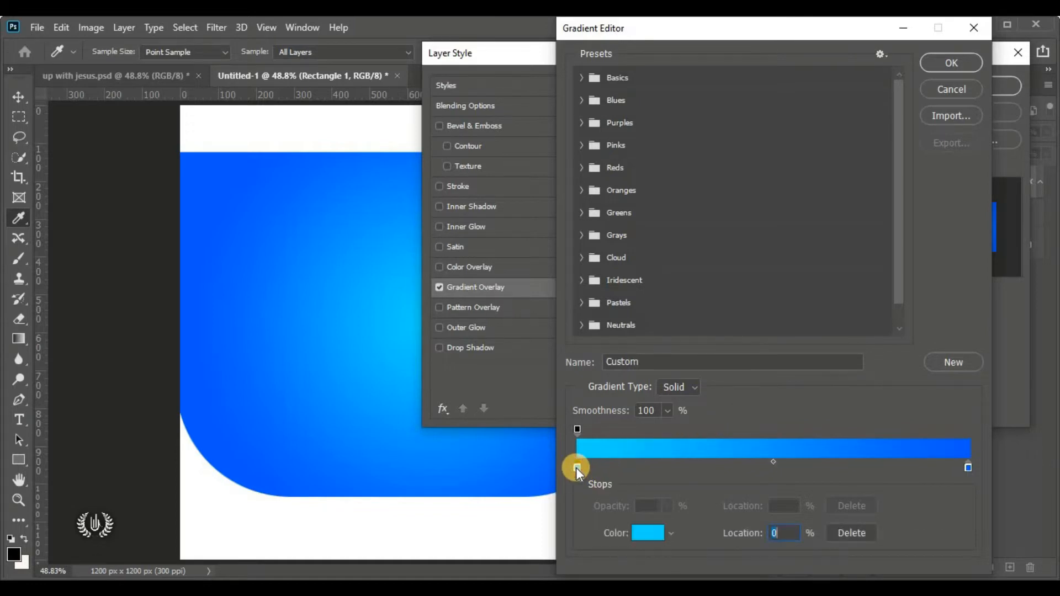
{"action": "left_click", "coordinate": [646, 534]}
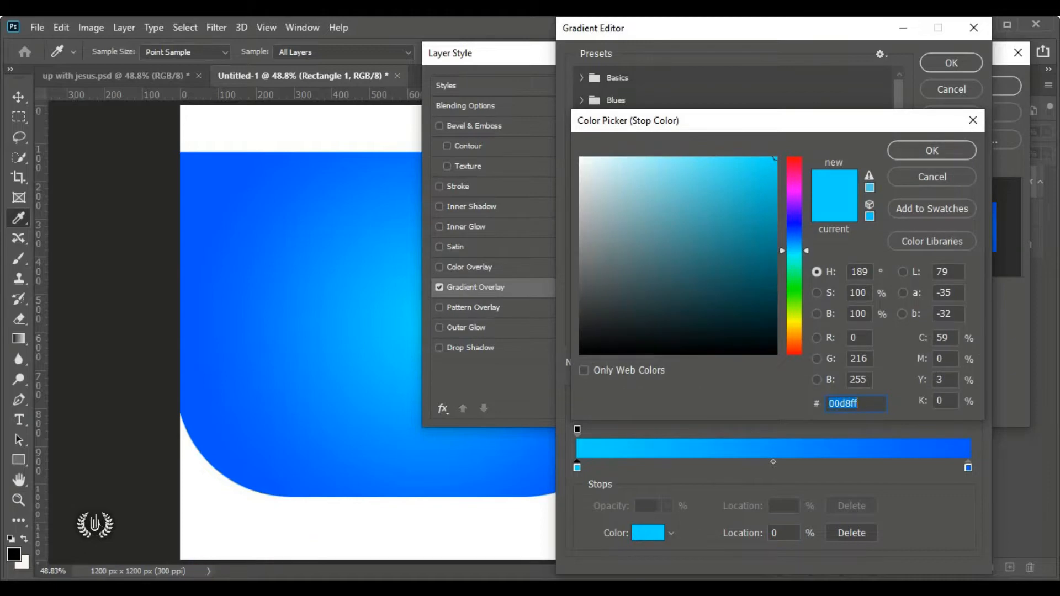
{"action": "key", "text": "alt+Tab"}
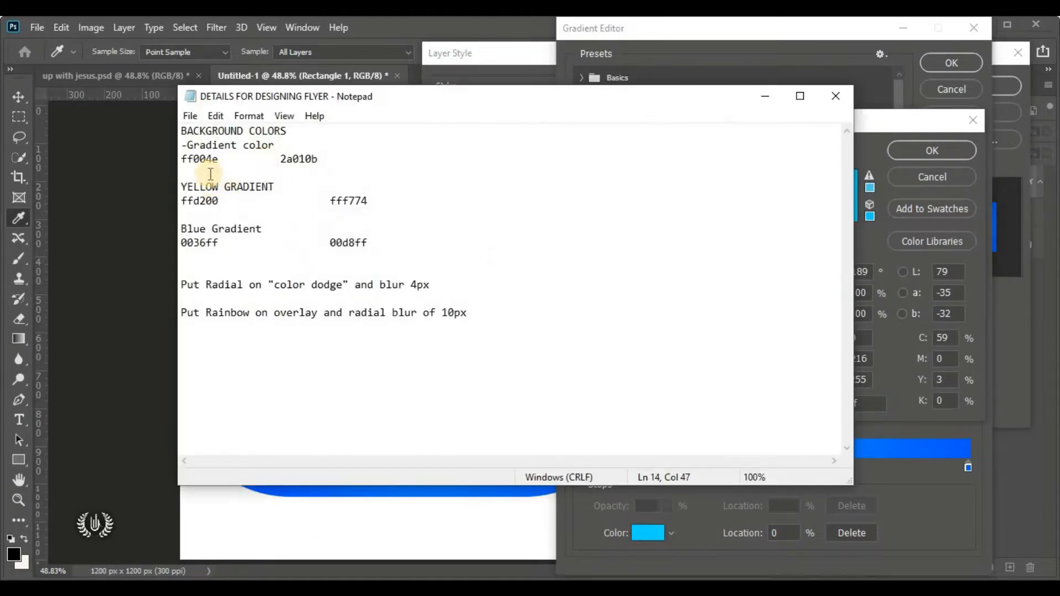
{"action": "left_click_drag", "start_coordinate": [276, 146], "coordinate": [169, 148]}
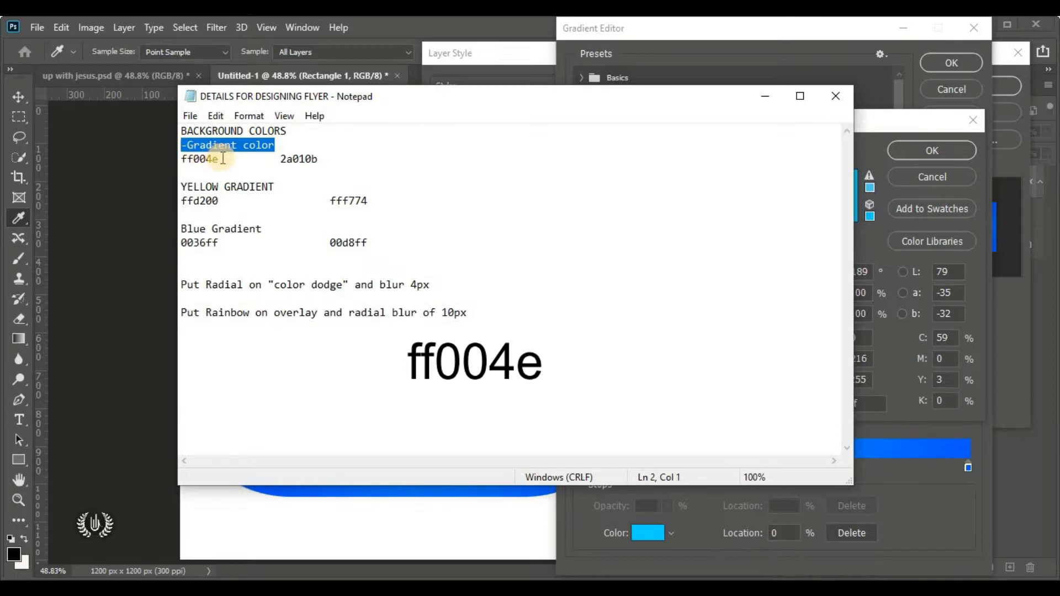
{"action": "left_click_drag", "start_coordinate": [223, 159], "coordinate": [165, 155]}
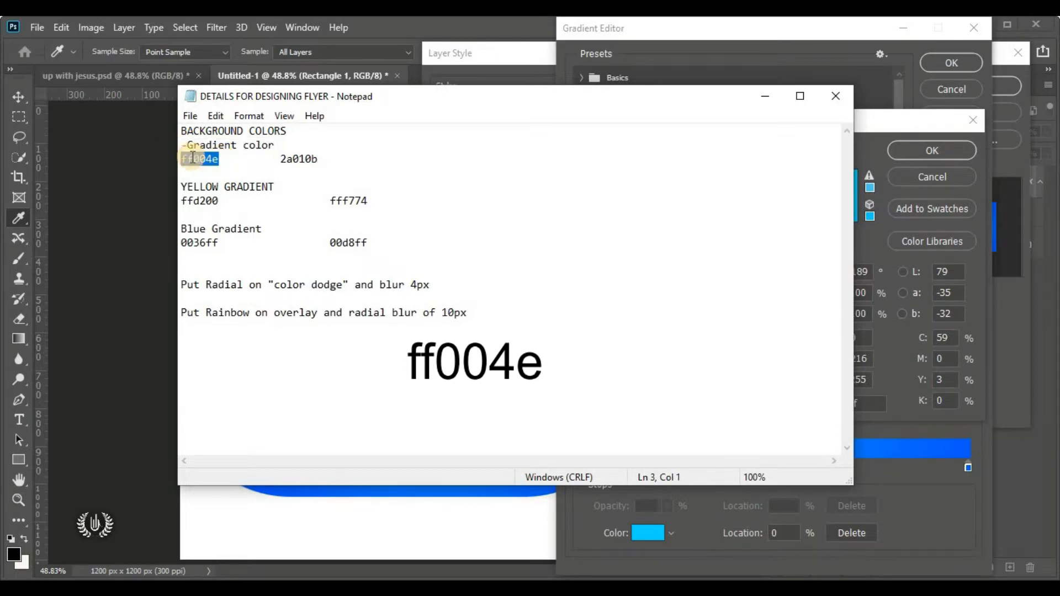
{"action": "right_click", "coordinate": [193, 158]}
{"action": "left_click", "coordinate": [303, 211]}
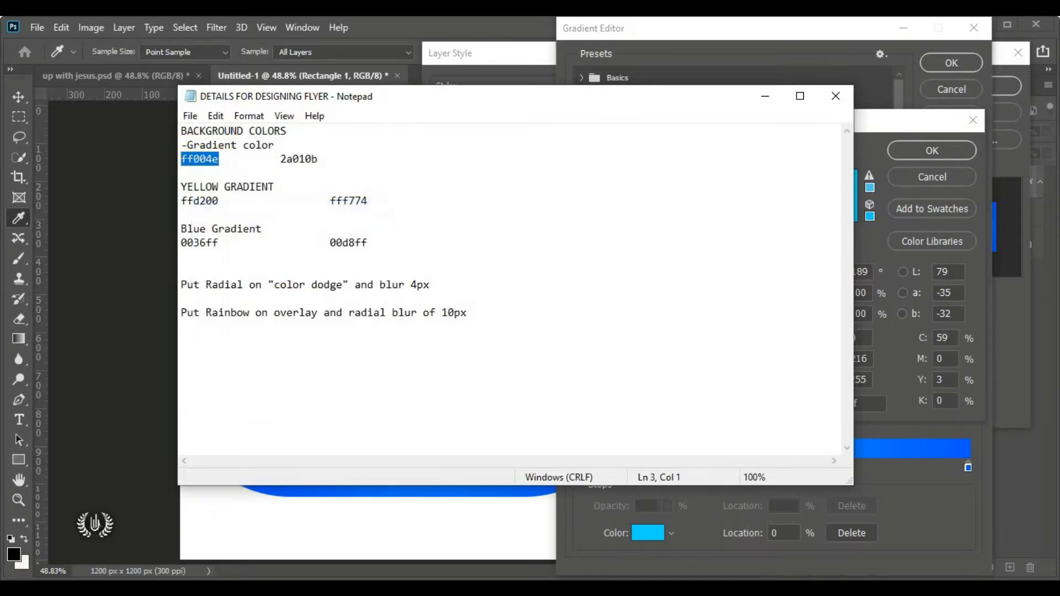
{"action": "key", "text": "alt+Tab"}
{"action": "right_click", "coordinate": [850, 402]}
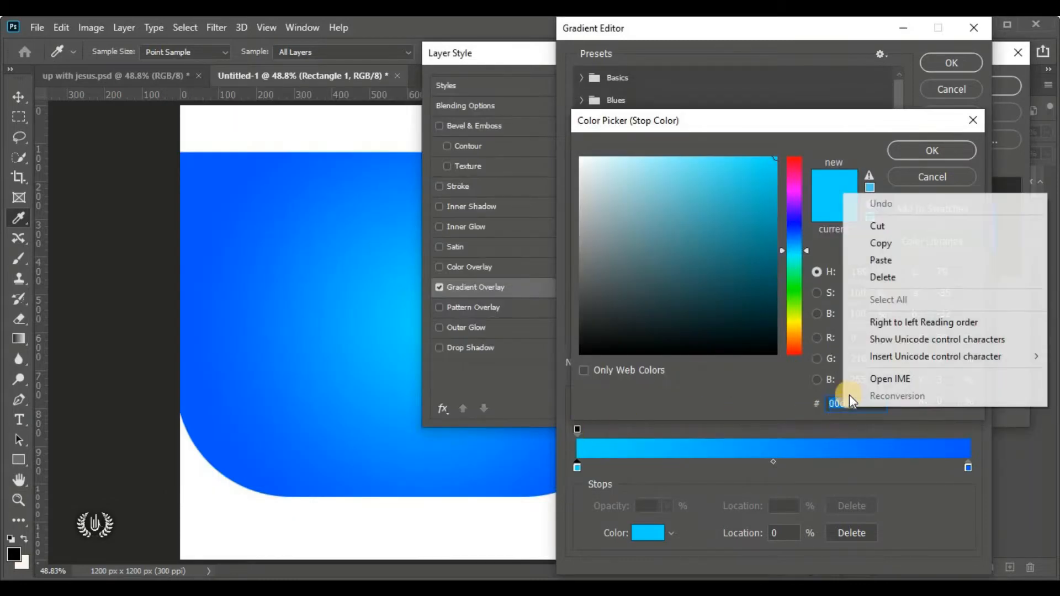
{"action": "left_click", "coordinate": [945, 260]}
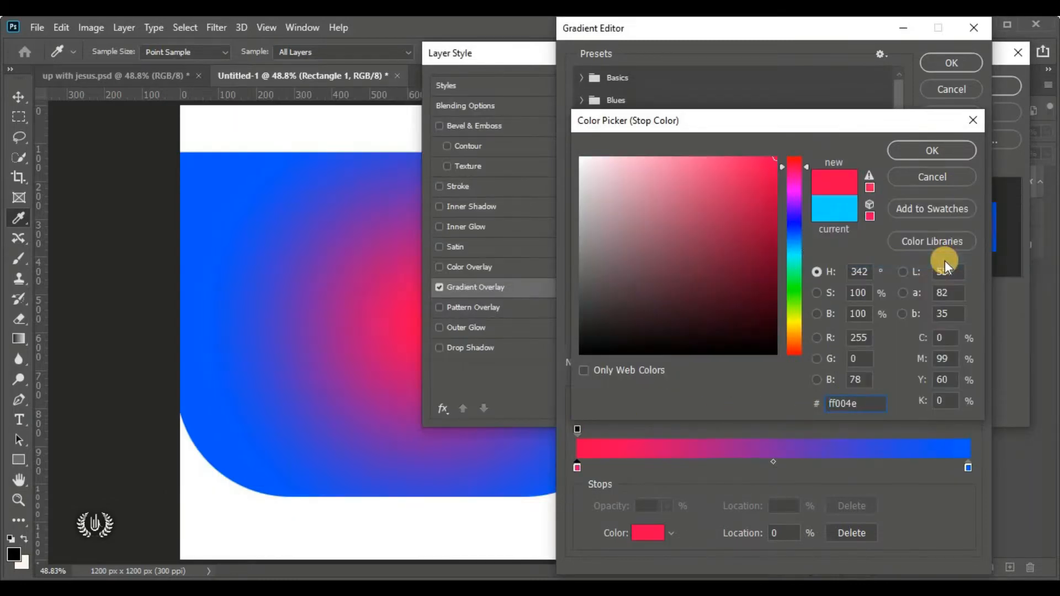
{"action": "left_click", "coordinate": [933, 149]}
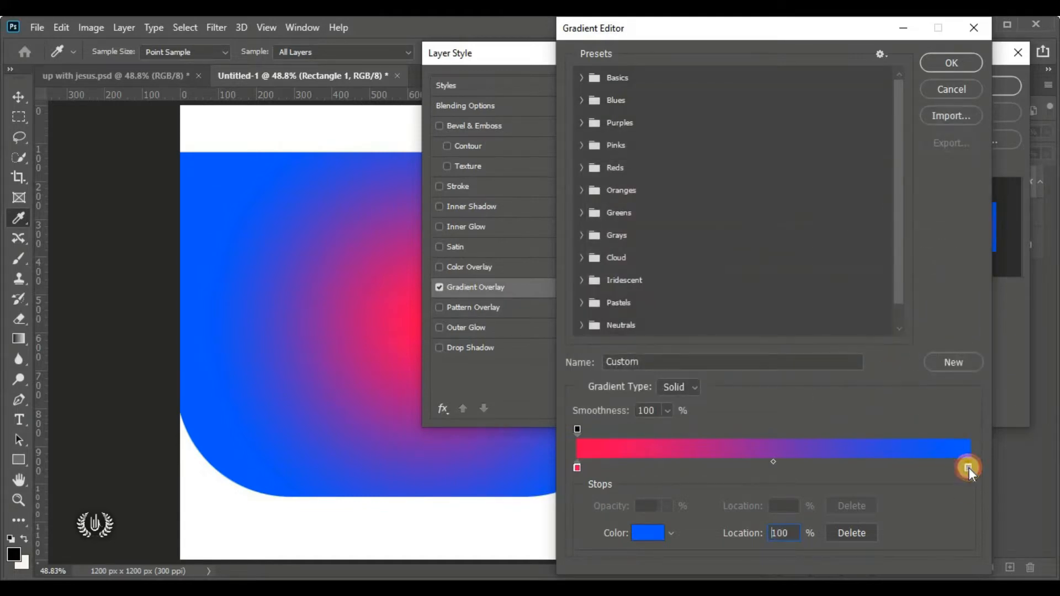
Set the right colour stop to dark red 2a010b and accept the gradient
{"action": "left_click", "coordinate": [641, 536]}
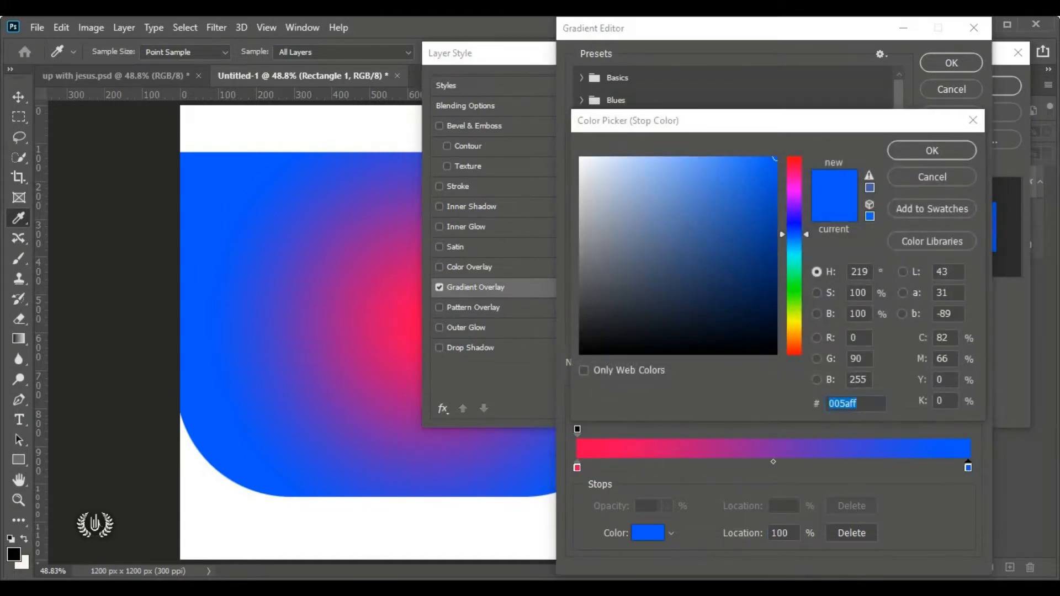
{"action": "key", "text": "alt+Tab"}
{"action": "left_click_drag", "start_coordinate": [319, 159], "coordinate": [280, 159]}
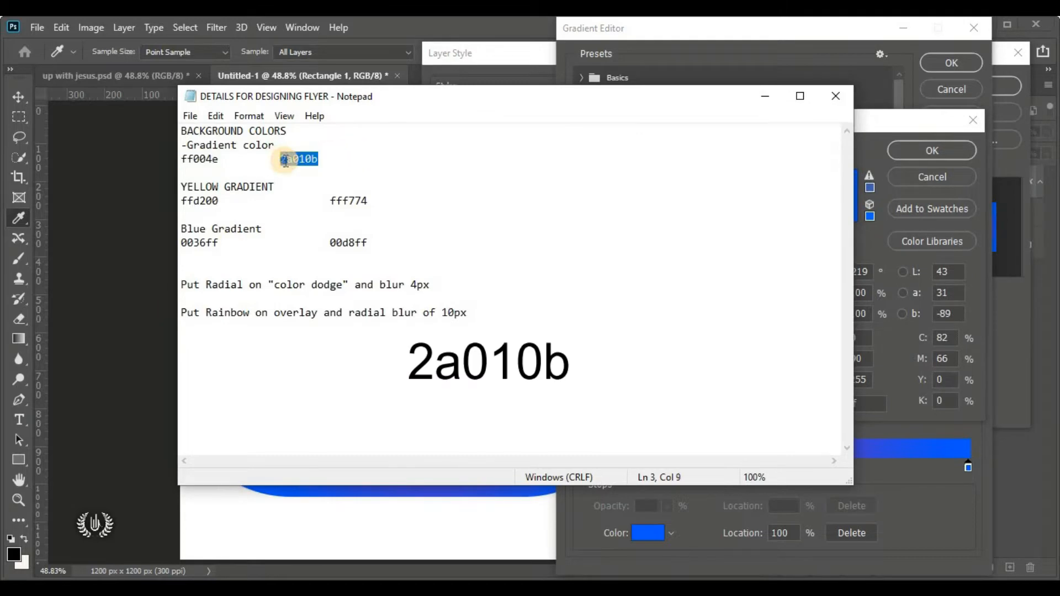
{"action": "right_click", "coordinate": [284, 160]}
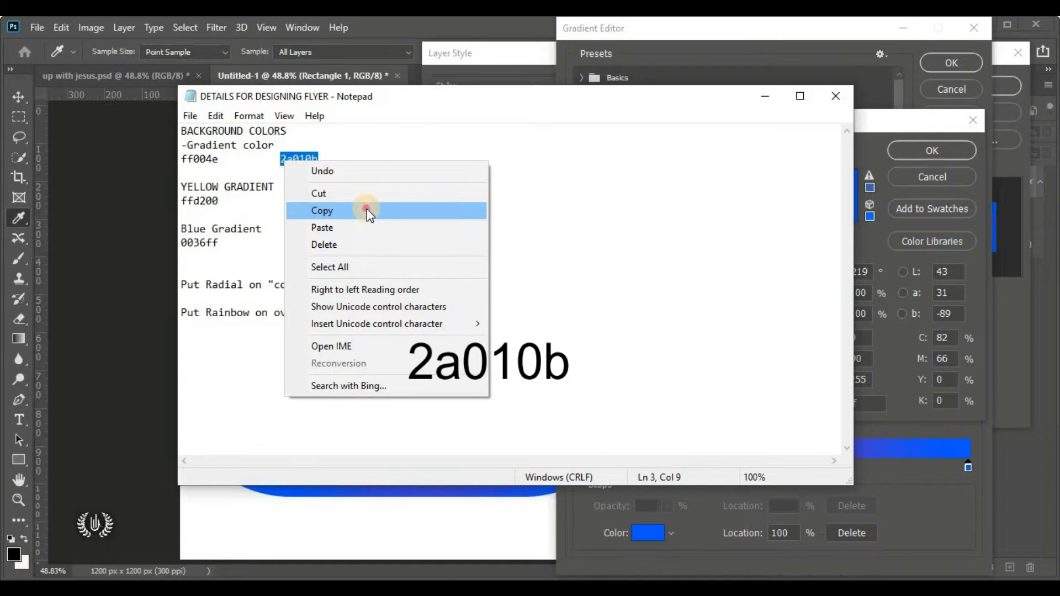
{"action": "left_click", "coordinate": [366, 210]}
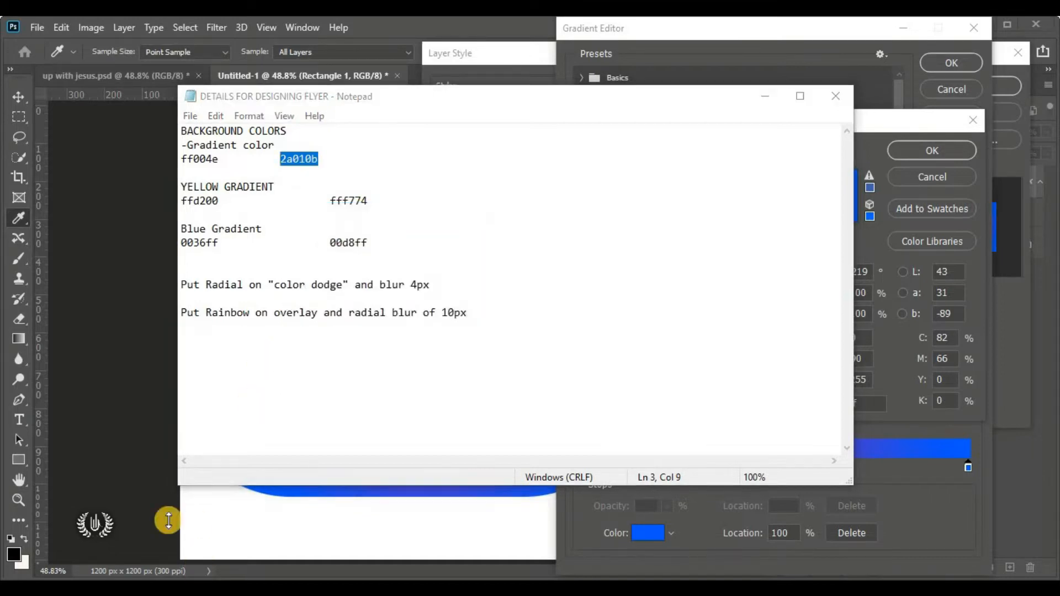
{"action": "left_click", "coordinate": [168, 520]}
{"action": "right_click", "coordinate": [850, 404]}
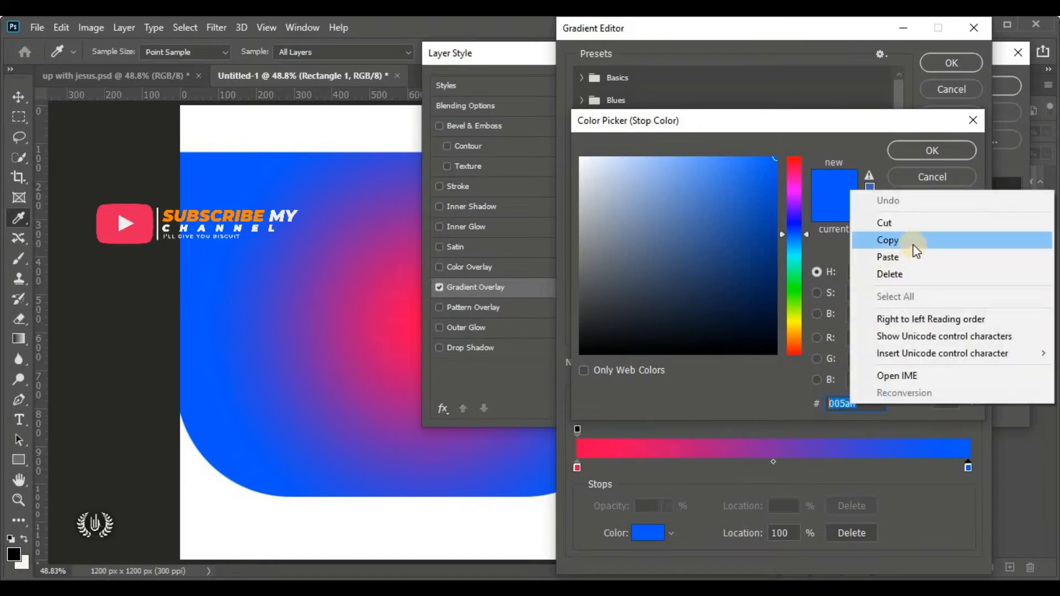
{"action": "left_click", "coordinate": [920, 256]}
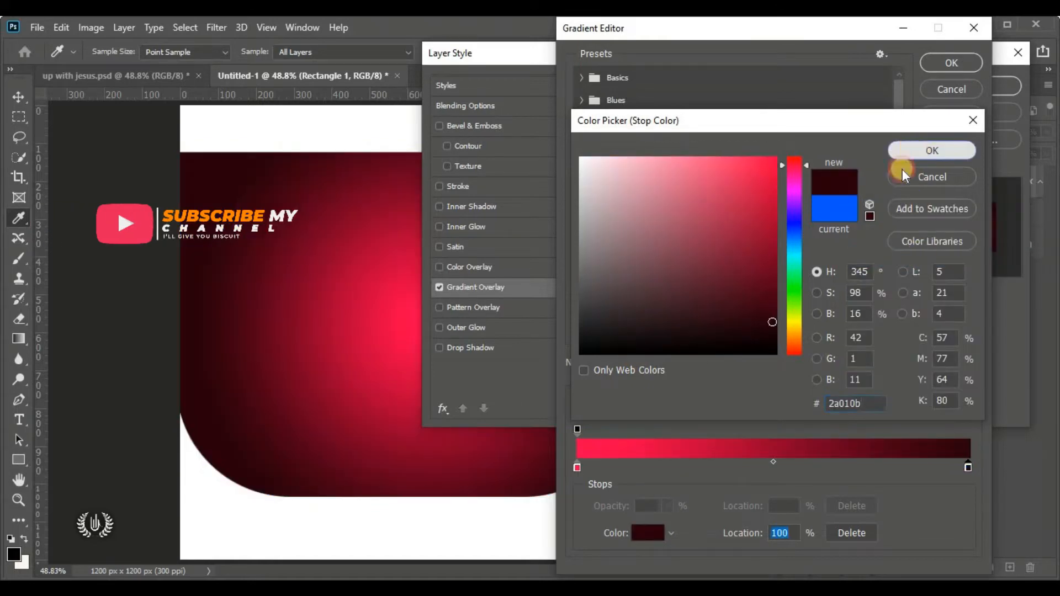
{"action": "left_click", "coordinate": [915, 149]}
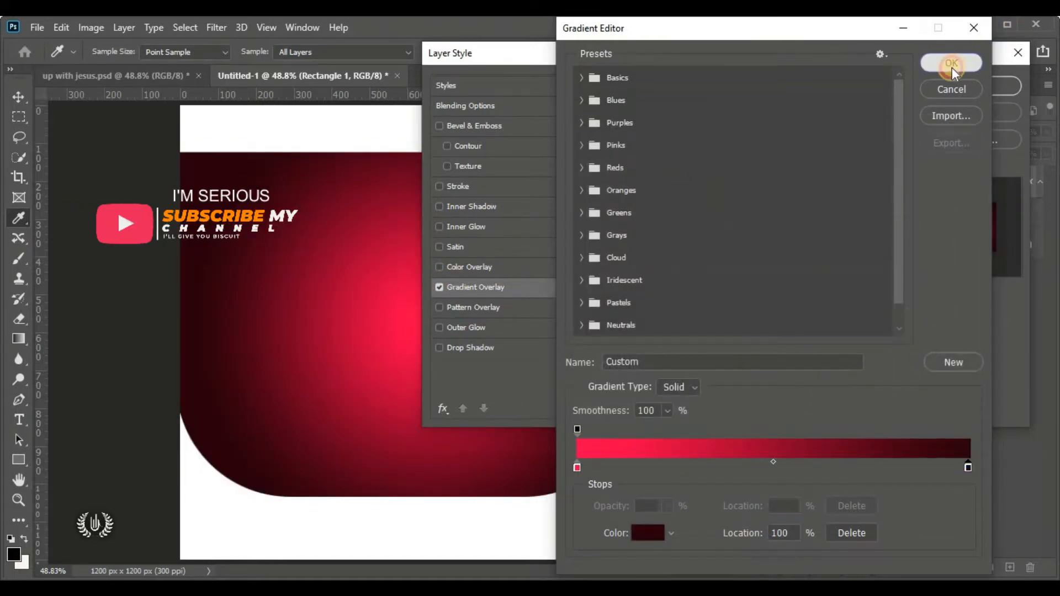
{"action": "left_click", "coordinate": [952, 67]}
{"action": "left_click_drag", "start_coordinate": [644, 58], "coordinate": [725, 130]}
Set the gradient overlay angle to 40° and apply the layer style
{"action": "left_click_drag", "start_coordinate": [823, 93], "coordinate": [711, 57]}
{"action": "left_click", "coordinate": [794, 197]}
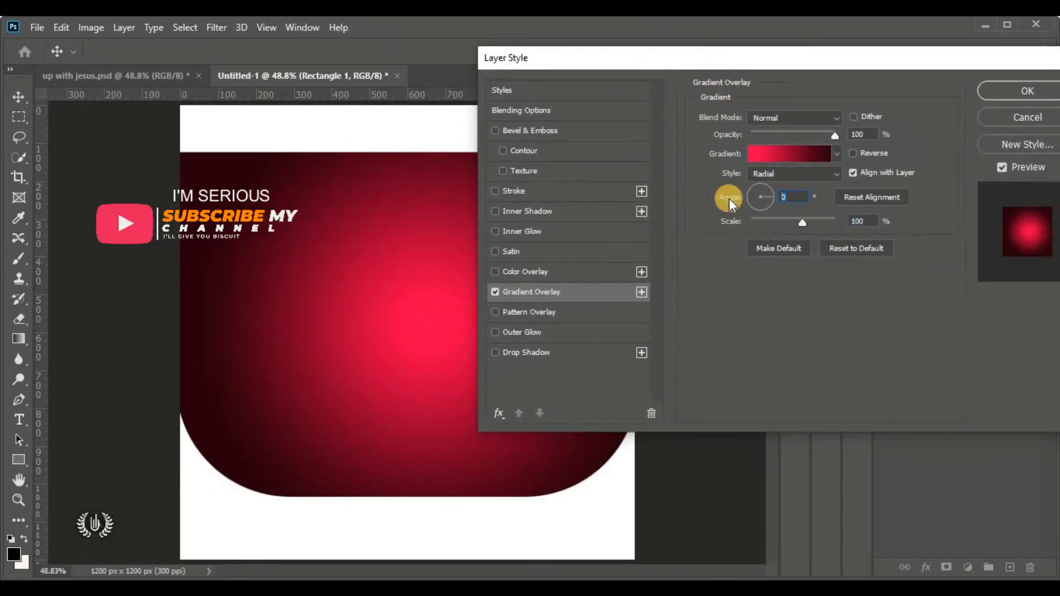
{"action": "type", "text": "40"}
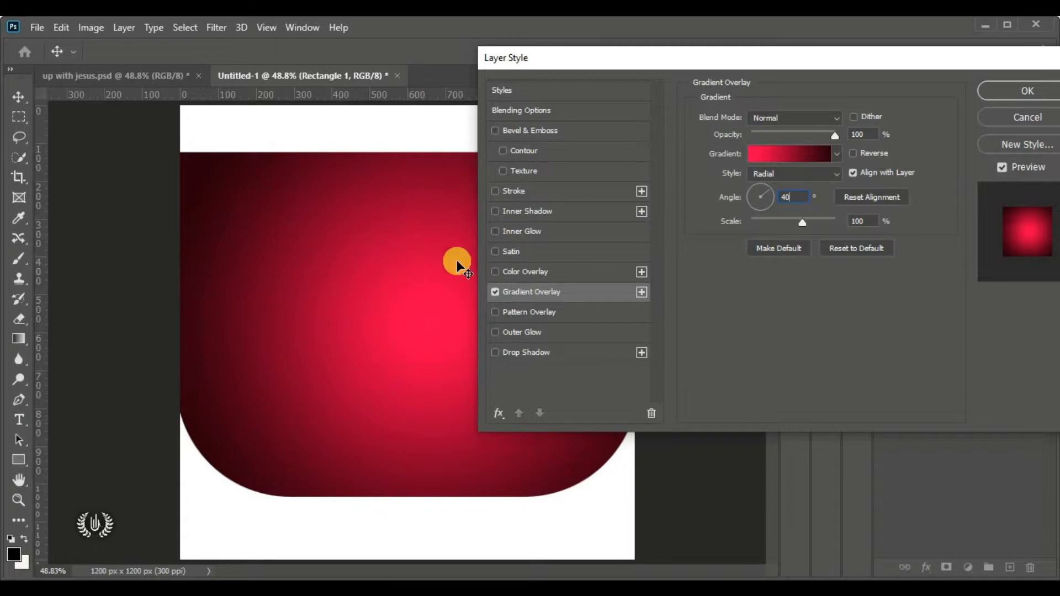
{"action": "left_click_drag", "start_coordinate": [704, 60], "coordinate": [558, 48]}
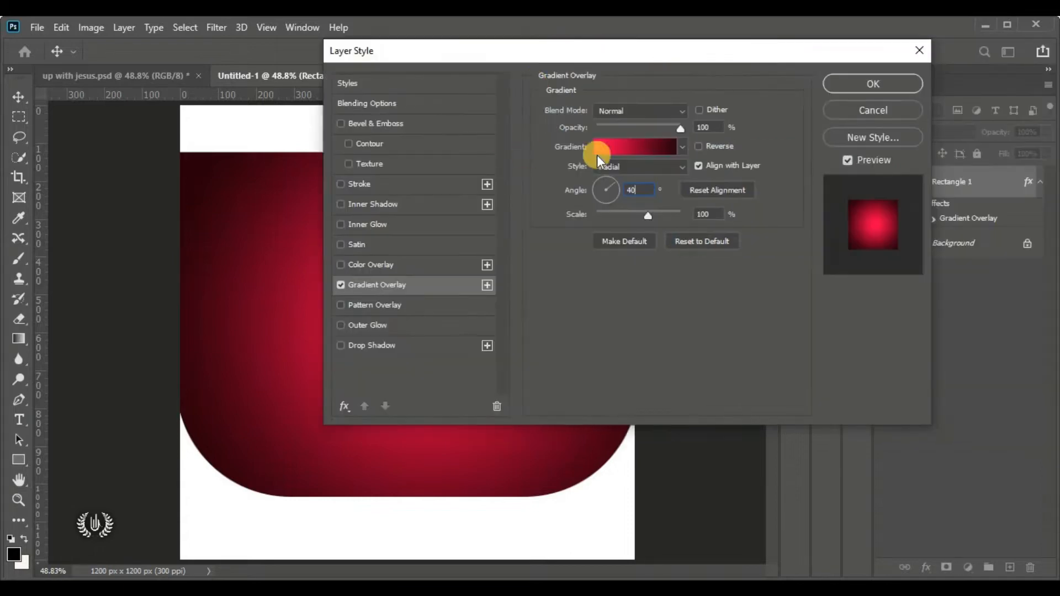
{"action": "left_click", "coordinate": [888, 84]}
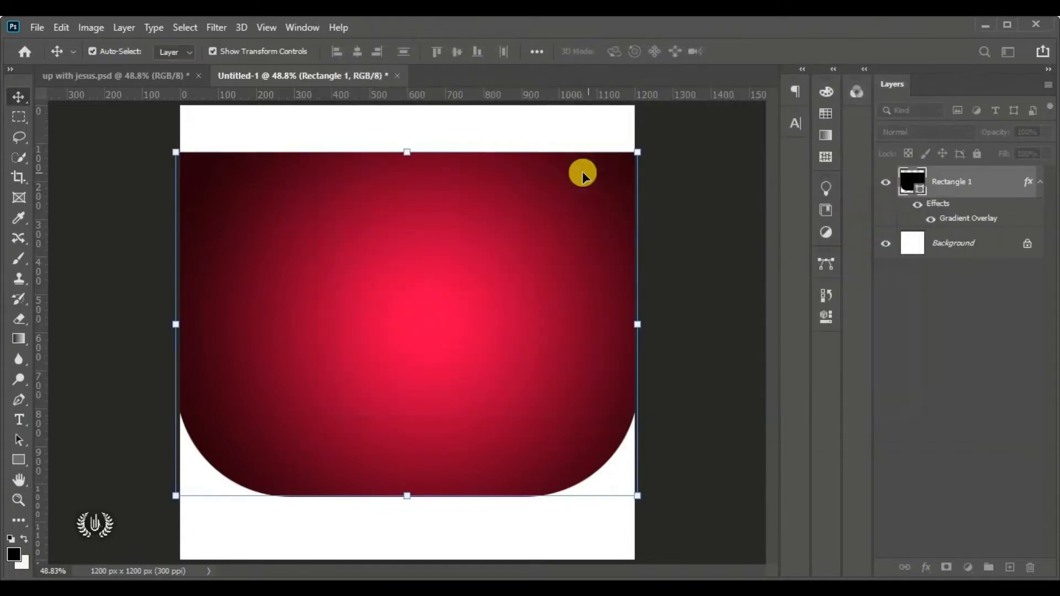
Duplicate the Rectangle 1 layer
{"action": "left_click", "coordinate": [738, 219]}
{"action": "left_click", "coordinate": [551, 248]}
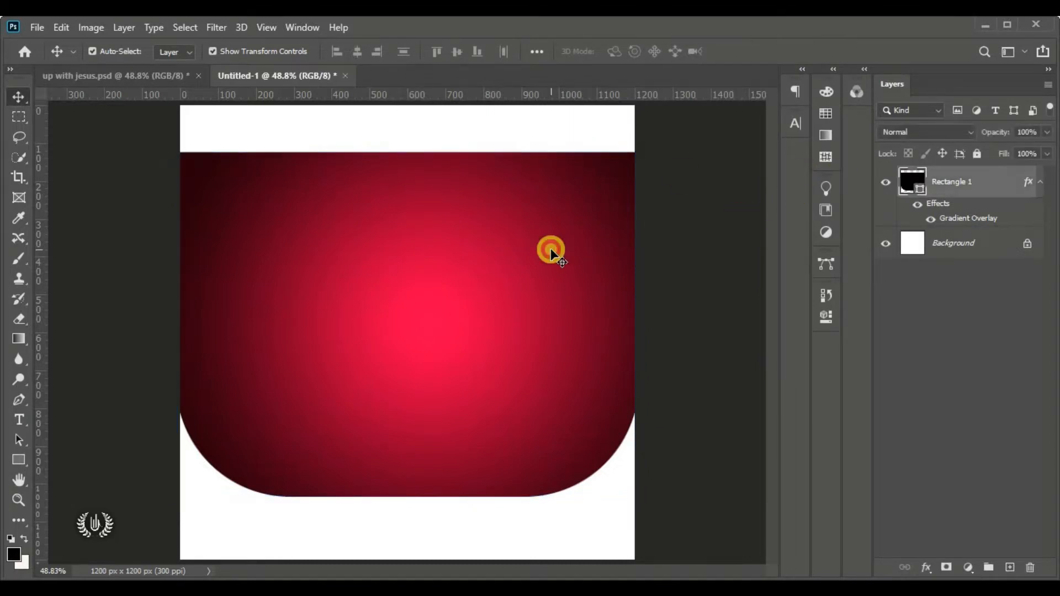
{"action": "left_click_drag", "start_coordinate": [996, 183], "coordinate": [1009, 569]}
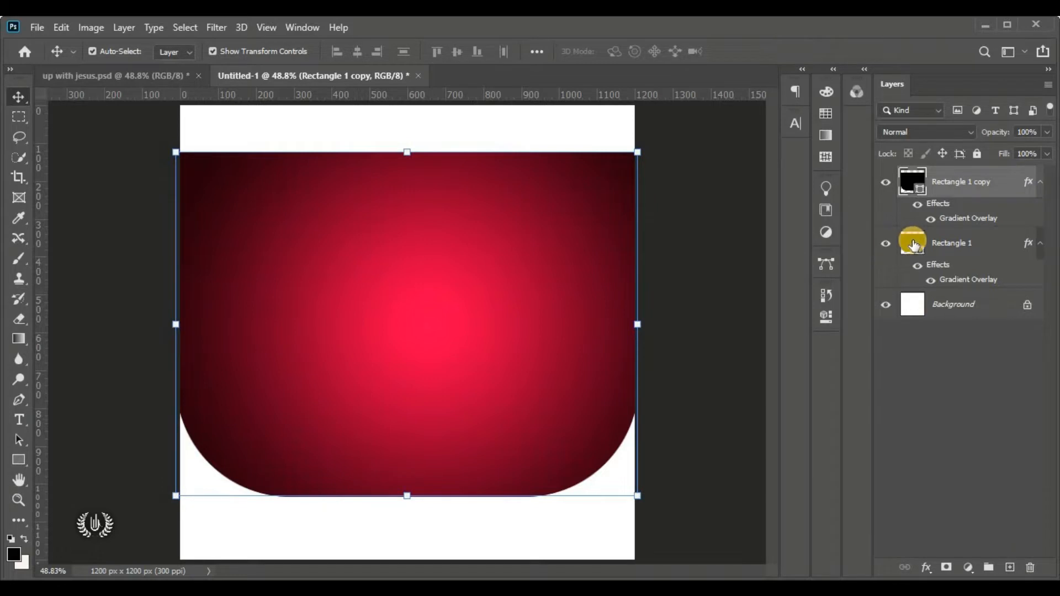
Hide Rectangle 1 and rasterize the layer style of Rectangle 1 copy
{"action": "left_click", "coordinate": [966, 248]}
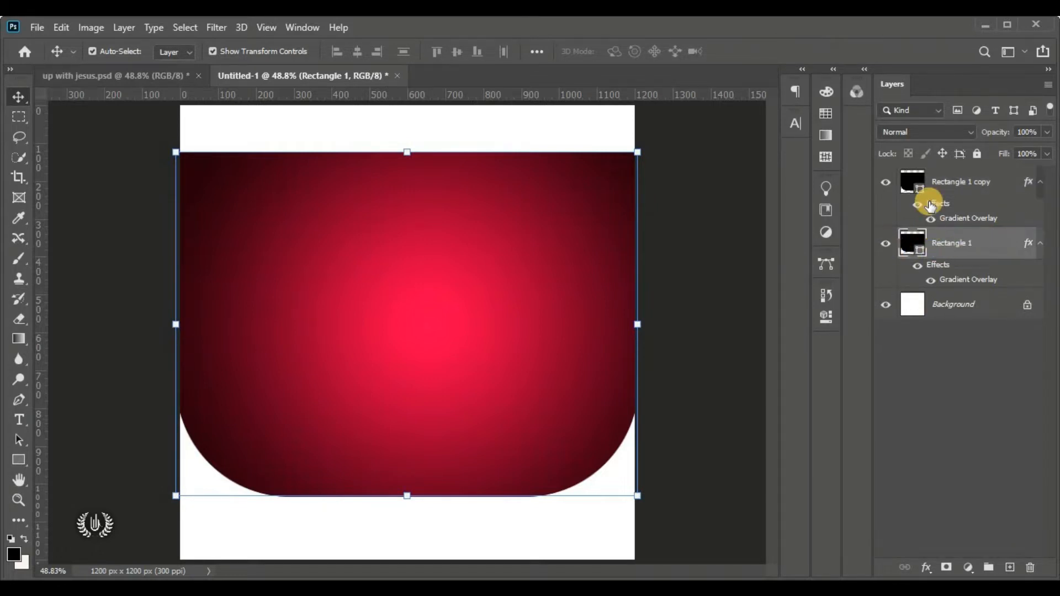
{"action": "left_click", "coordinate": [886, 243]}
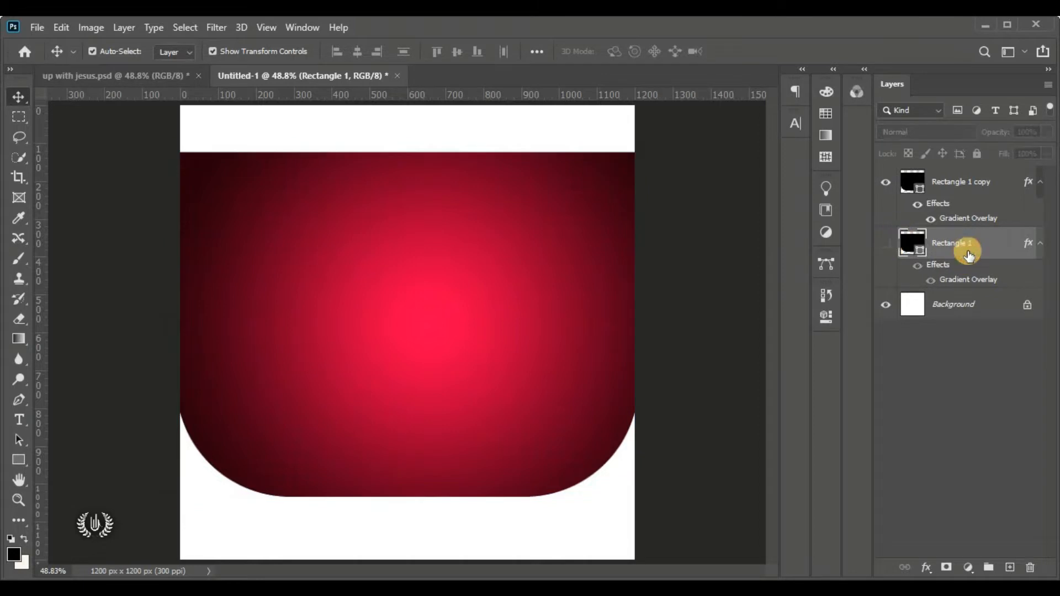
{"action": "left_click", "coordinate": [983, 182]}
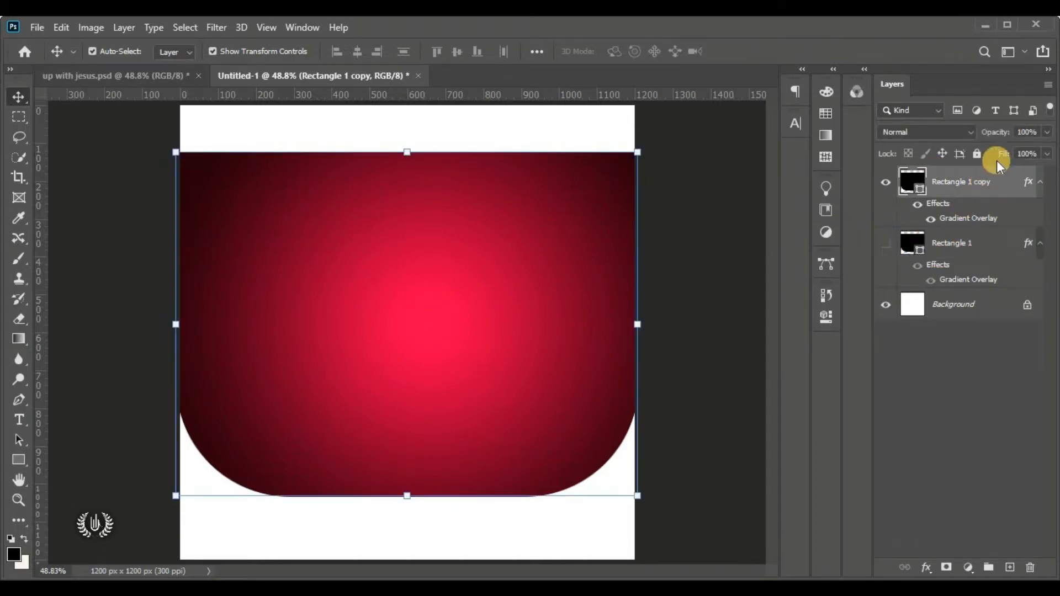
{"action": "right_click", "coordinate": [1010, 184]}
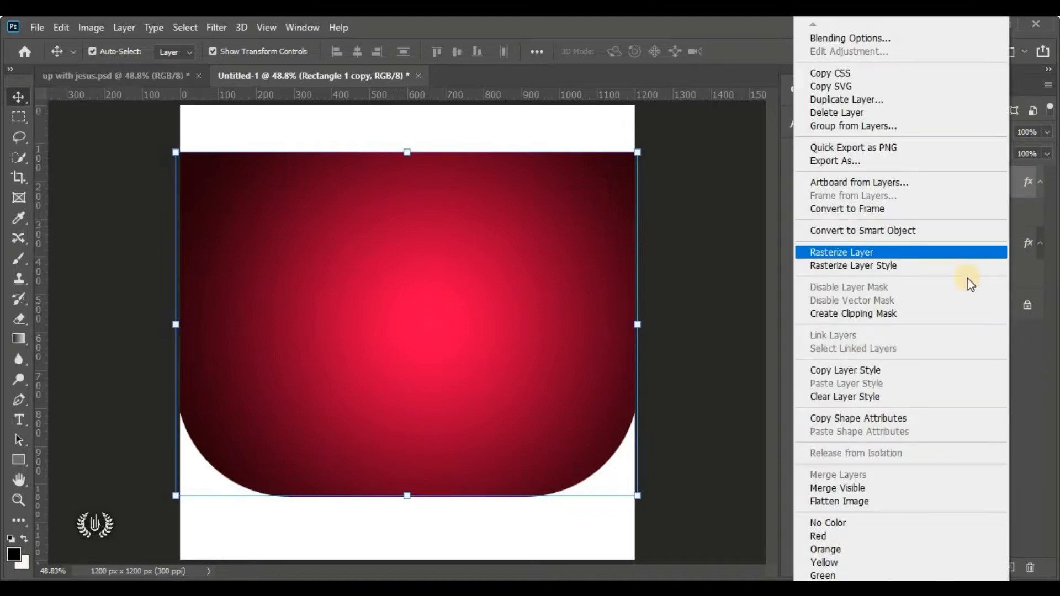
{"action": "left_click", "coordinate": [959, 266]}
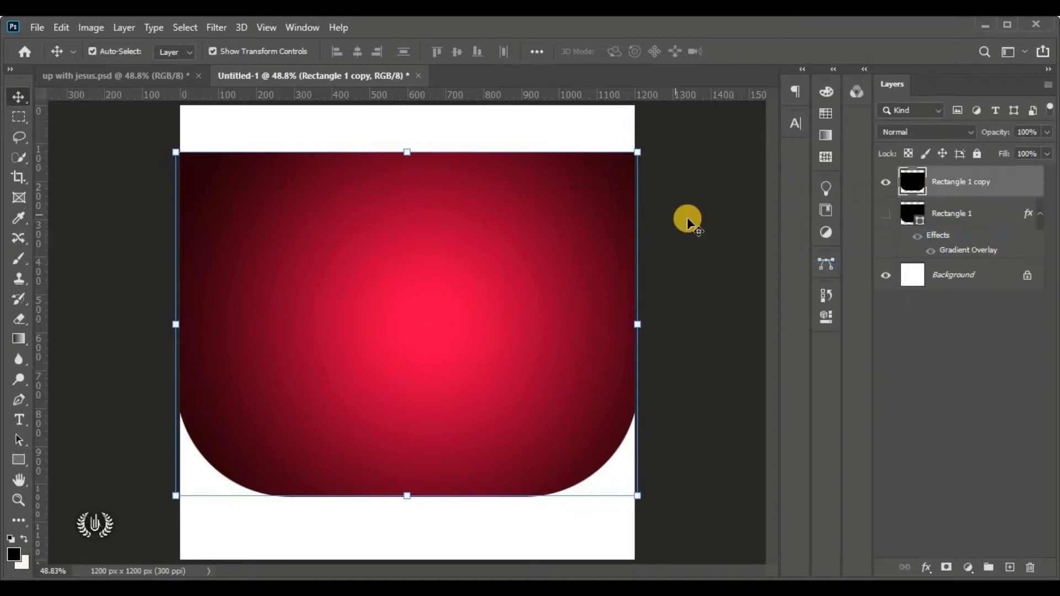
Toggle Rectangle 1 copy's visibility to check the baked gradient, then reselect it
{"action": "left_click", "coordinate": [888, 182]}
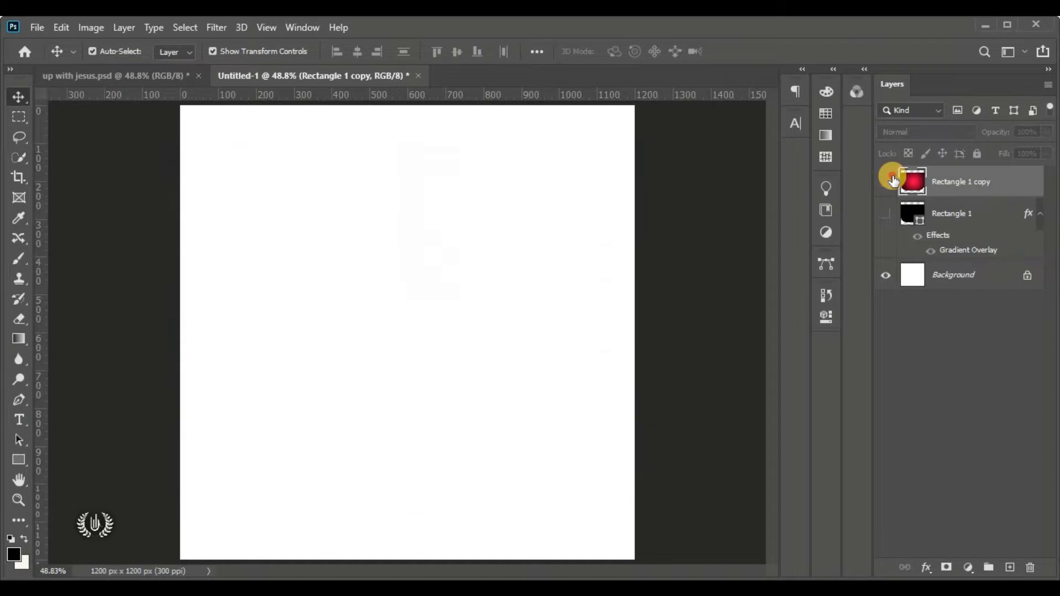
{"action": "left_click", "coordinate": [887, 182]}
{"action": "left_click", "coordinate": [692, 232]}
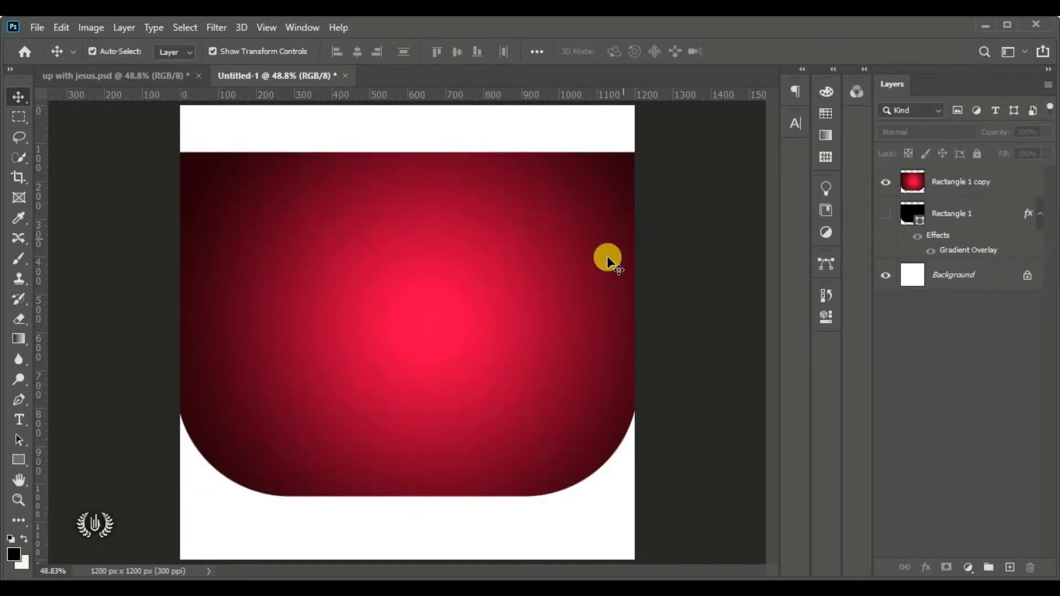
{"action": "left_click", "coordinate": [476, 256]}
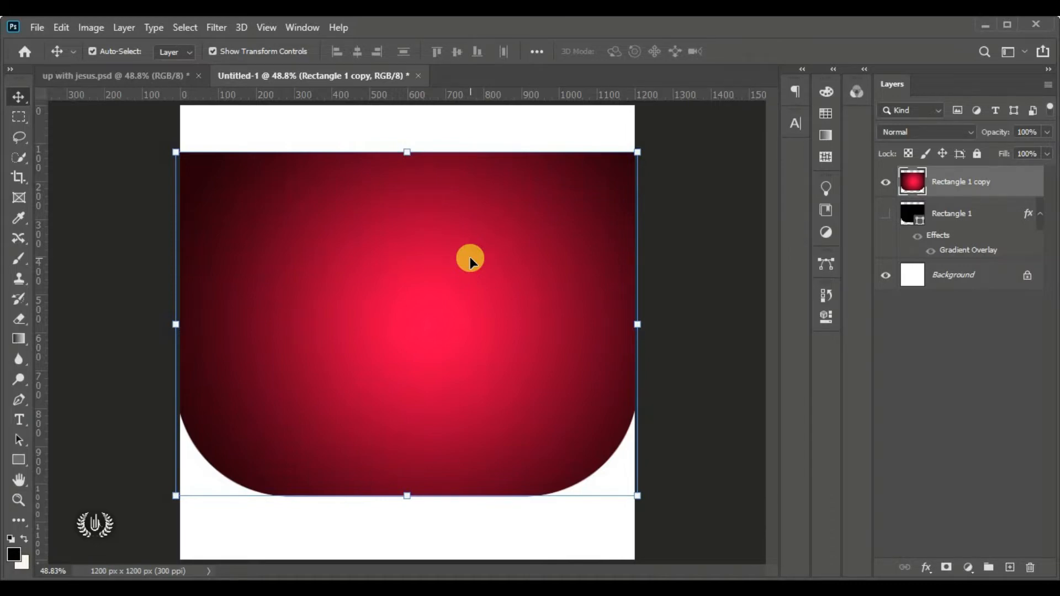
{"action": "left_click", "coordinate": [693, 219]}
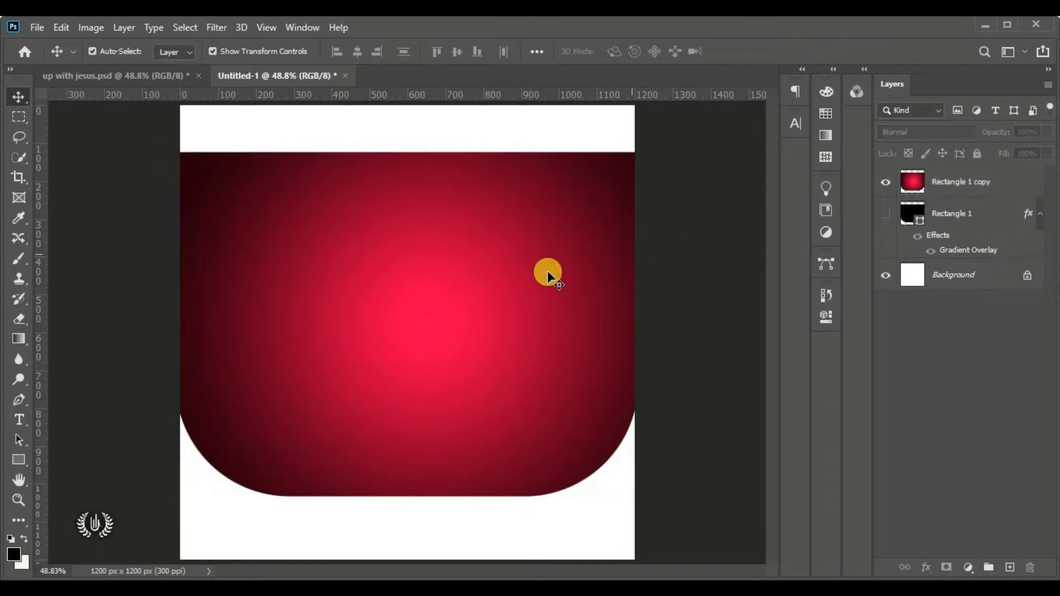
{"action": "left_click", "coordinate": [960, 187]}
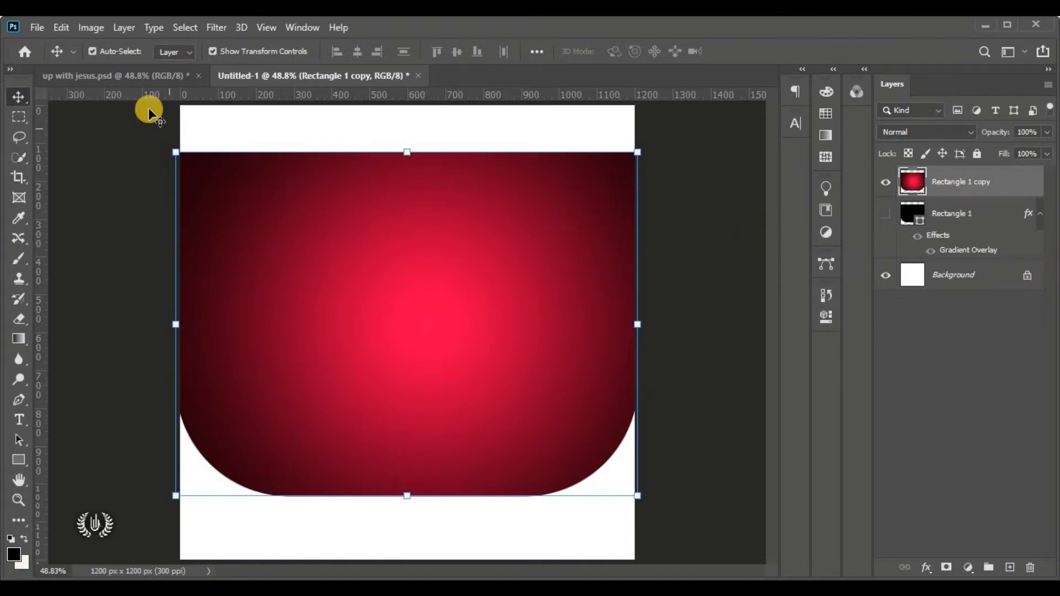
Place the green-radial image as an embedded layer
{"action": "left_click", "coordinate": [37, 27]}
{"action": "left_click", "coordinate": [166, 333]}
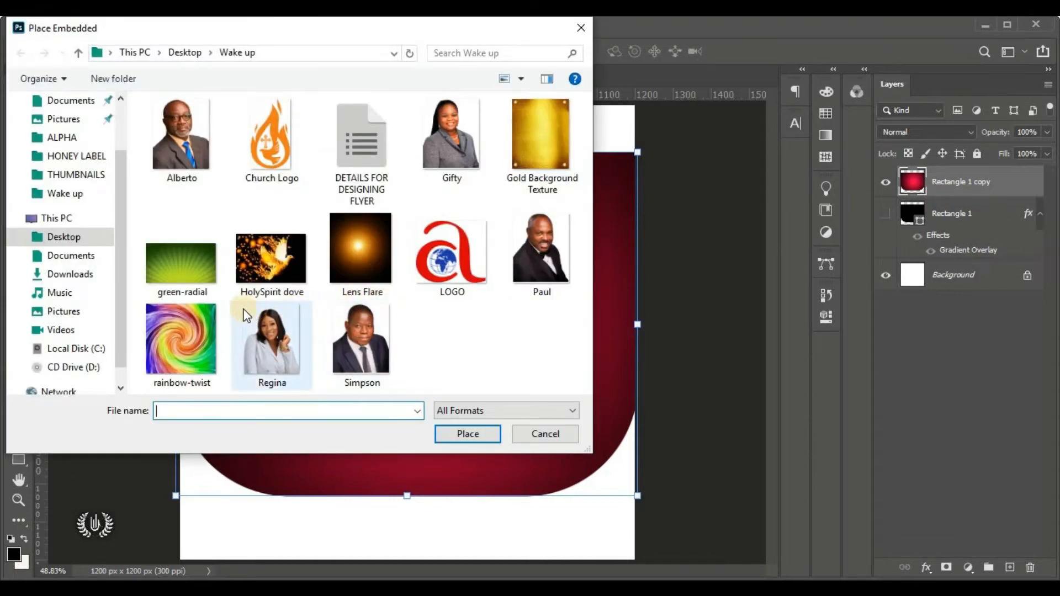
{"action": "left_click", "coordinate": [170, 280]}
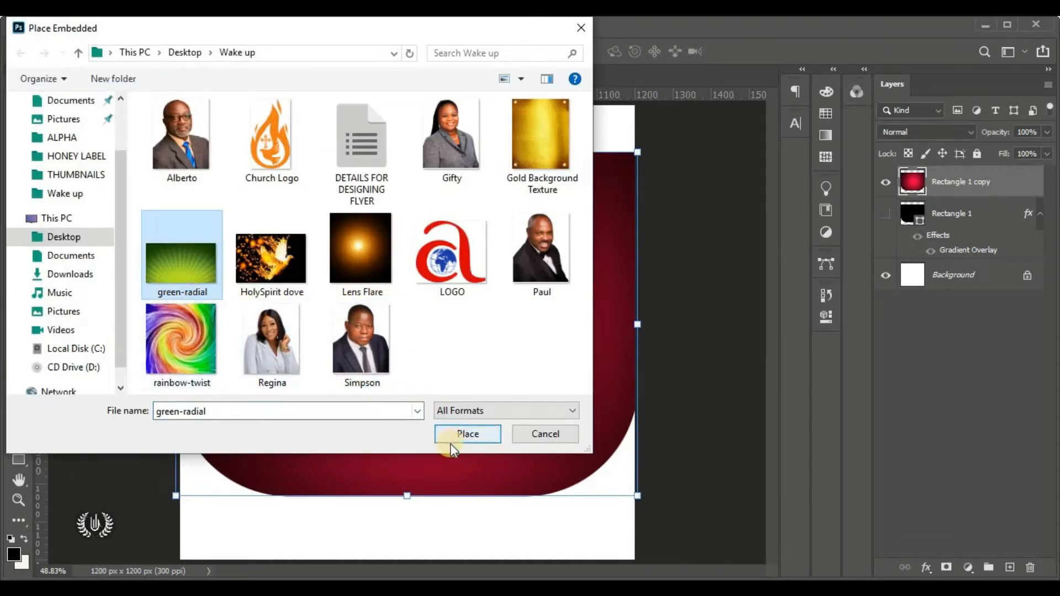
{"action": "left_click", "coordinate": [464, 434]}
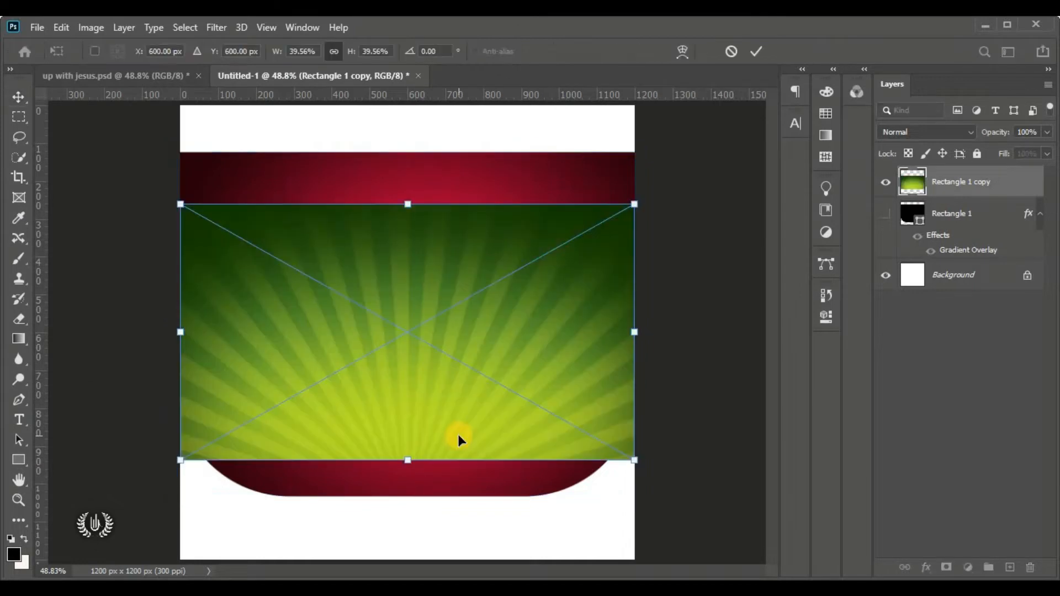
Move and enlarge the green-radial image to cover the canvas, then commit it
{"action": "left_click_drag", "start_coordinate": [420, 399], "coordinate": [415, 344]}
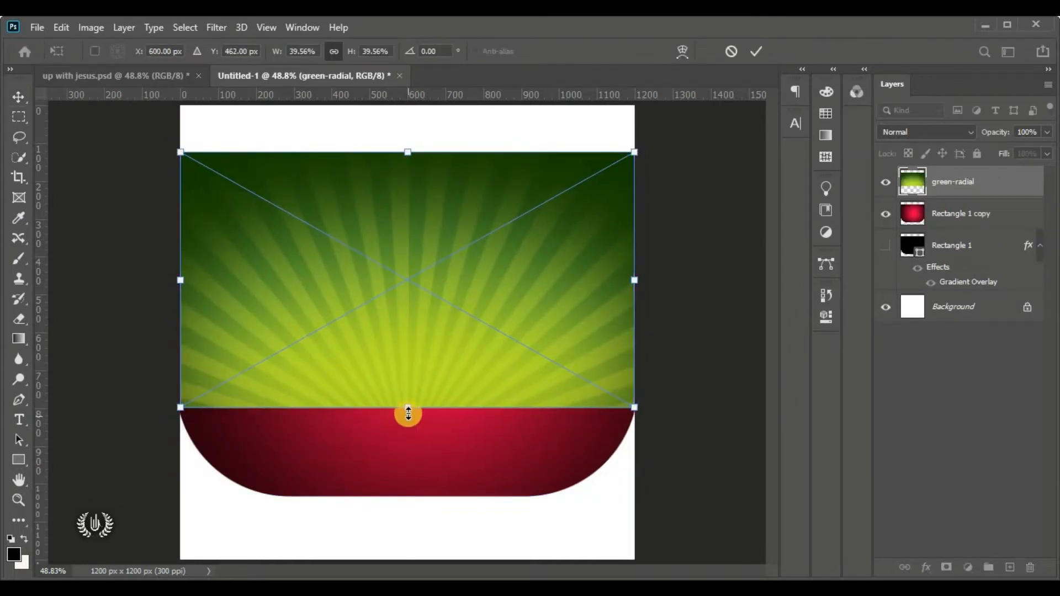
{"action": "left_click_drag", "start_coordinate": [407, 409], "coordinate": [406, 544]}
{"action": "left_click_drag", "start_coordinate": [398, 490], "coordinate": [398, 396]}
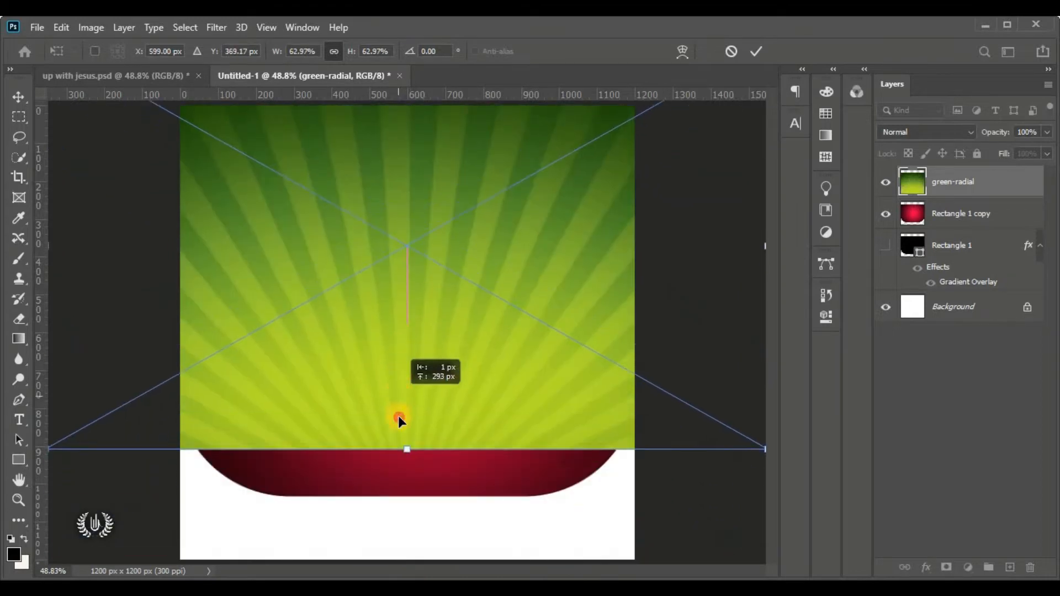
{"action": "left_click_drag", "start_coordinate": [407, 467], "coordinate": [409, 514]}
{"action": "scroll", "coordinate": [439, 398], "scroll_direction": "down", "scroll_amount": 2}
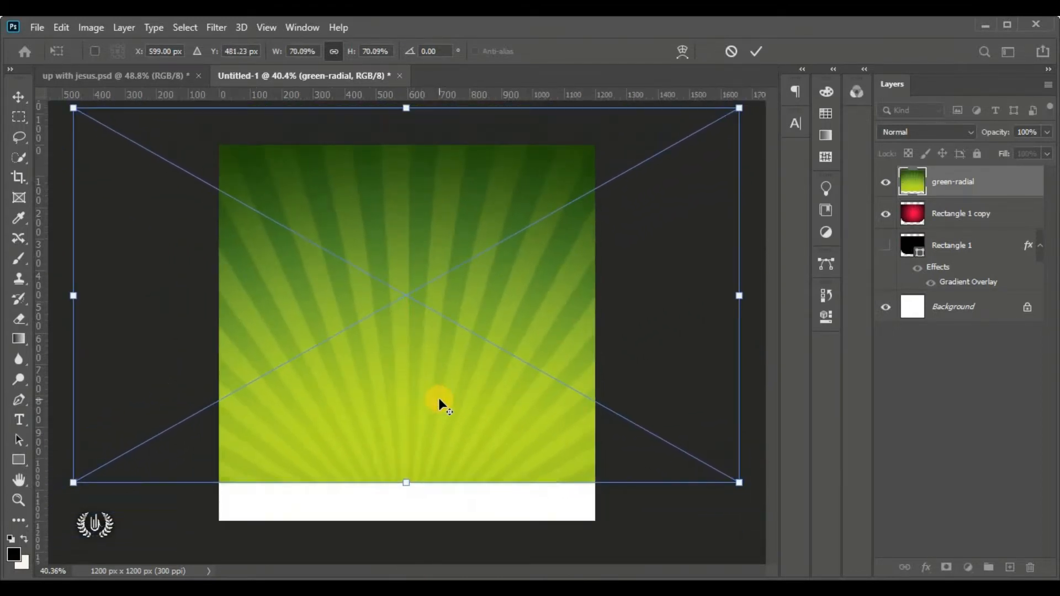
{"action": "scroll", "coordinate": [439, 397], "scroll_direction": "up", "scroll_amount": 2}
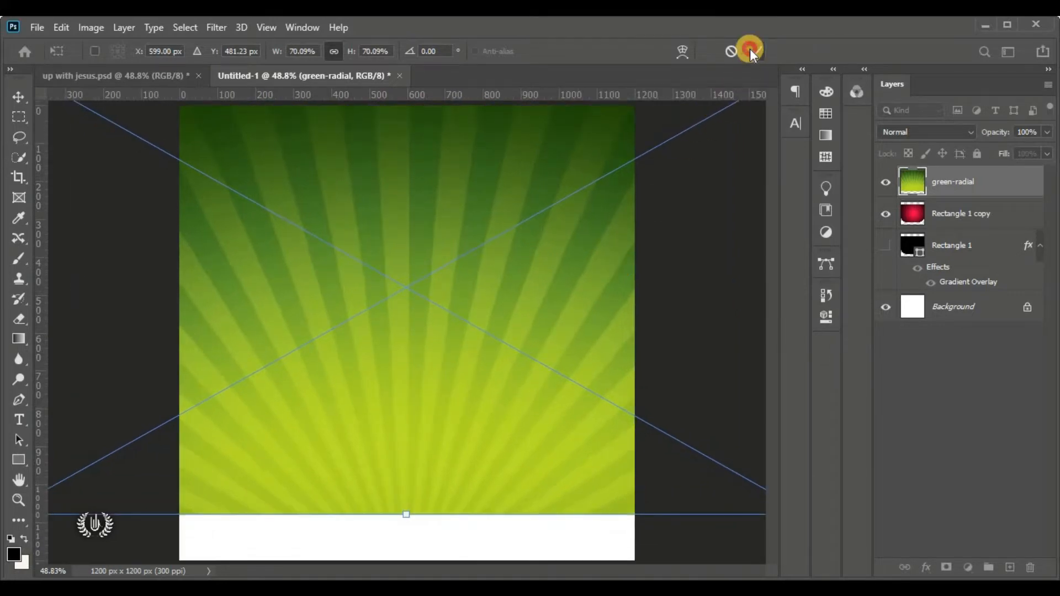
{"action": "left_click", "coordinate": [751, 50]}
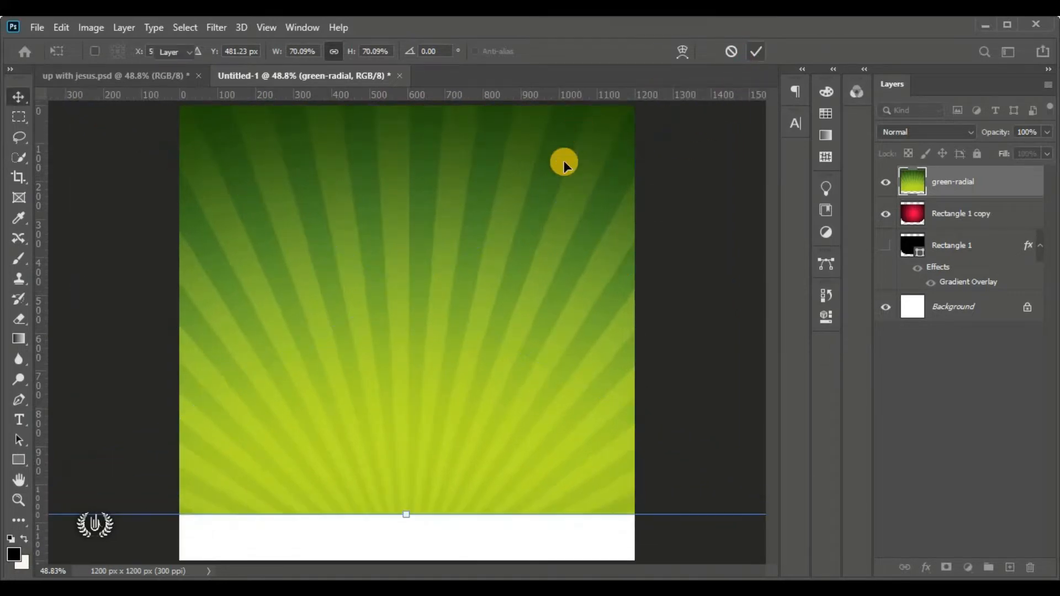
Clip green-radial to the rounded rectangle, hide Rectangle 1 copy, and show and select Rectangle 1
{"action": "right_click", "coordinate": [1018, 182]}
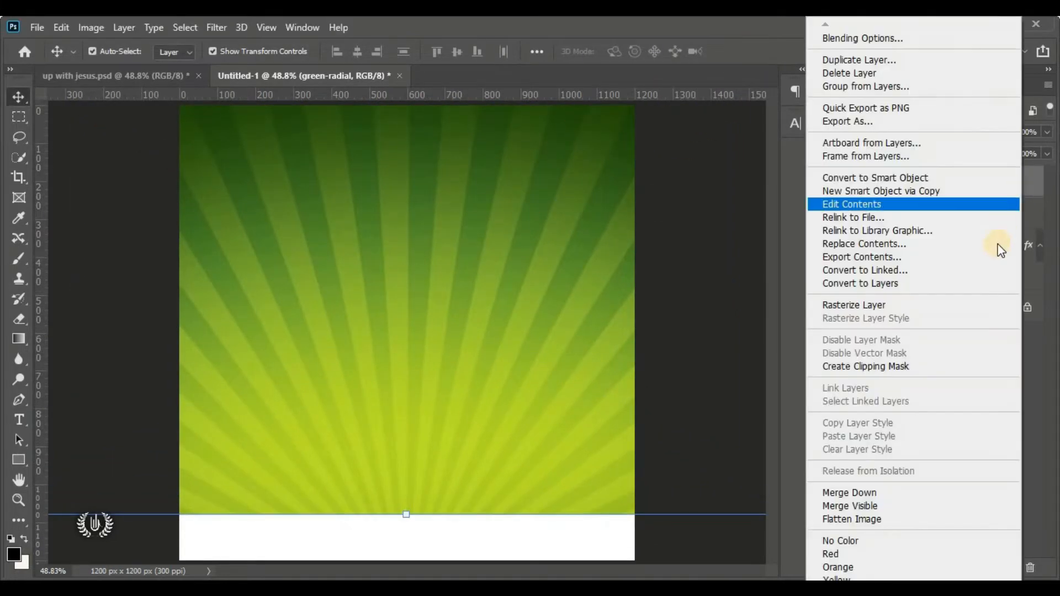
{"action": "left_click", "coordinate": [930, 366]}
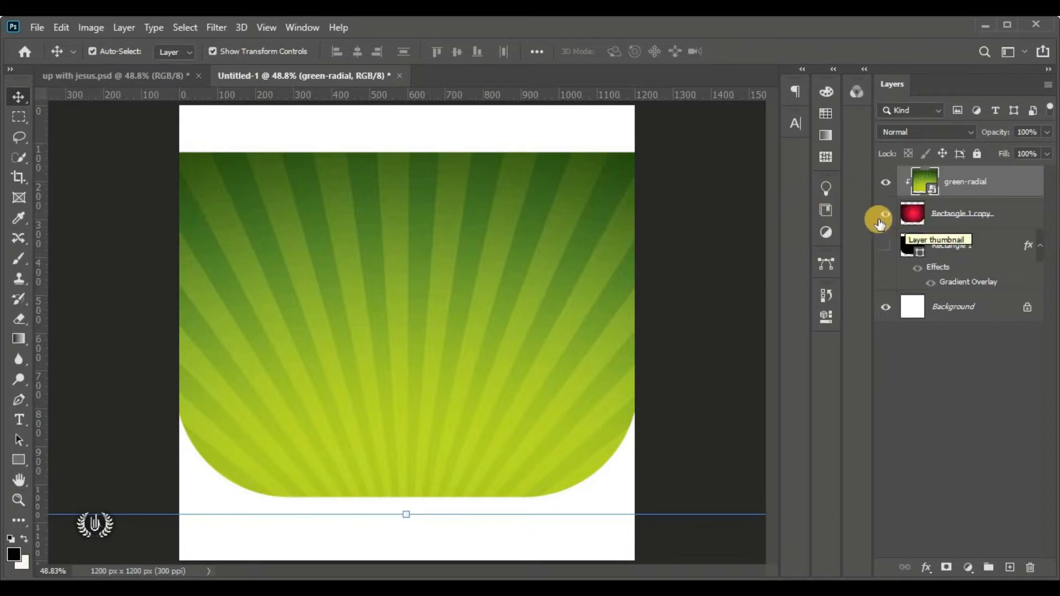
{"action": "left_click", "coordinate": [887, 181]}
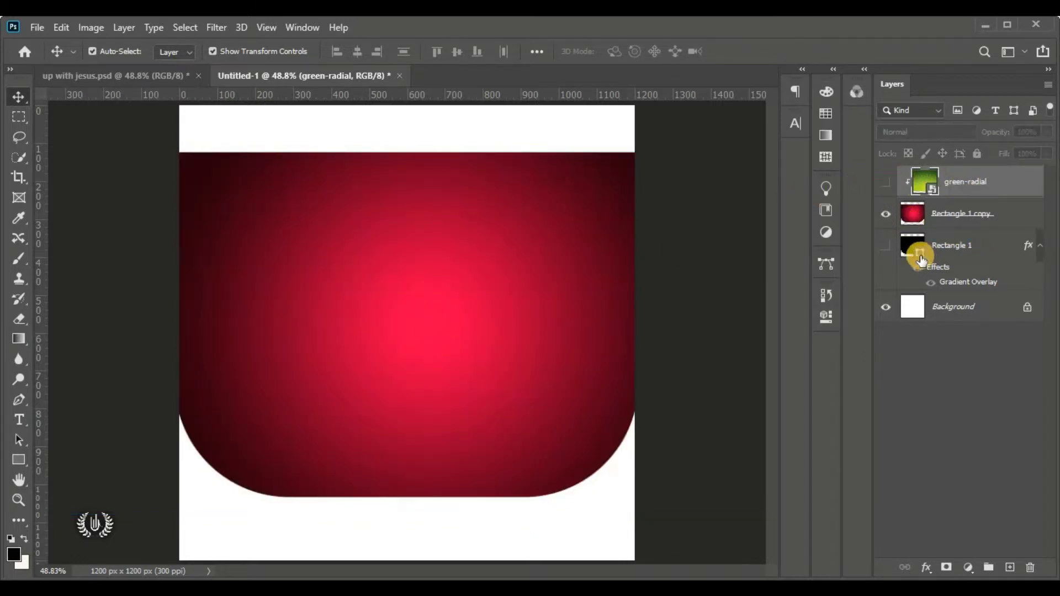
{"action": "left_click", "coordinate": [885, 213]}
{"action": "left_click", "coordinate": [886, 246]}
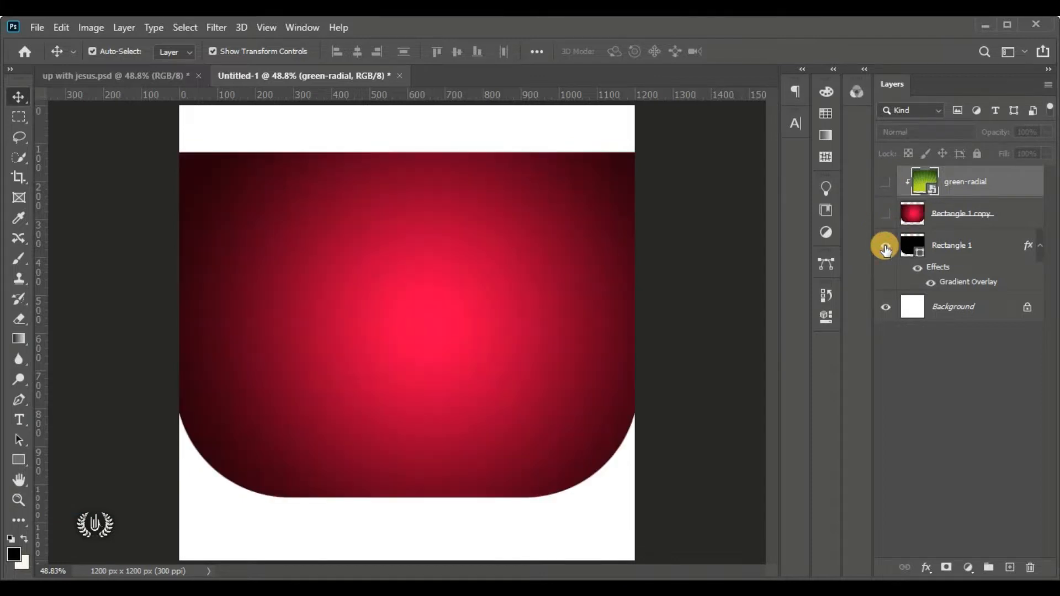
{"action": "left_click", "coordinate": [976, 254]}
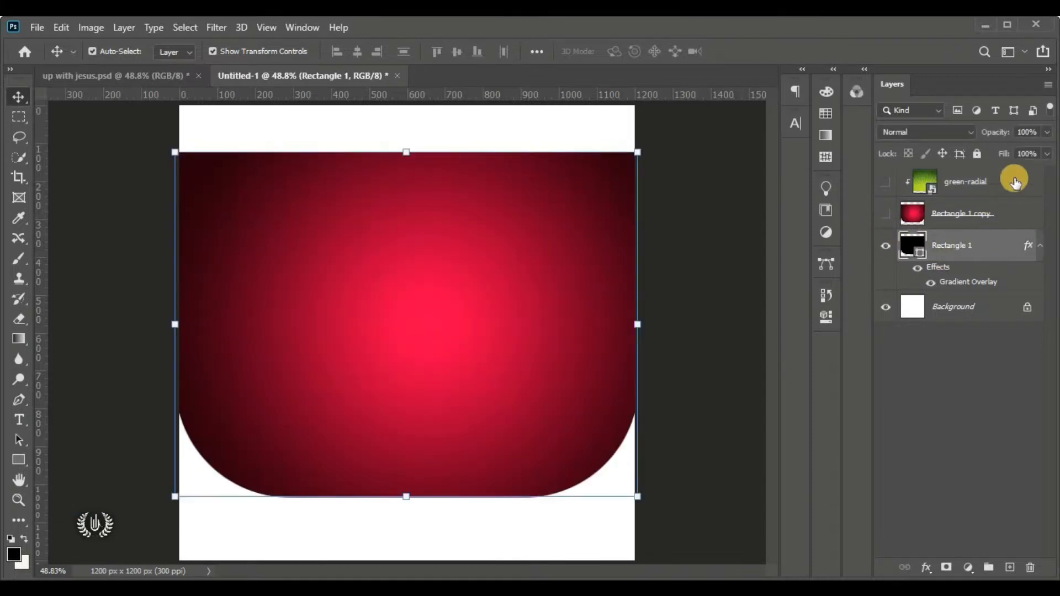
{"action": "left_click", "coordinate": [881, 187]}
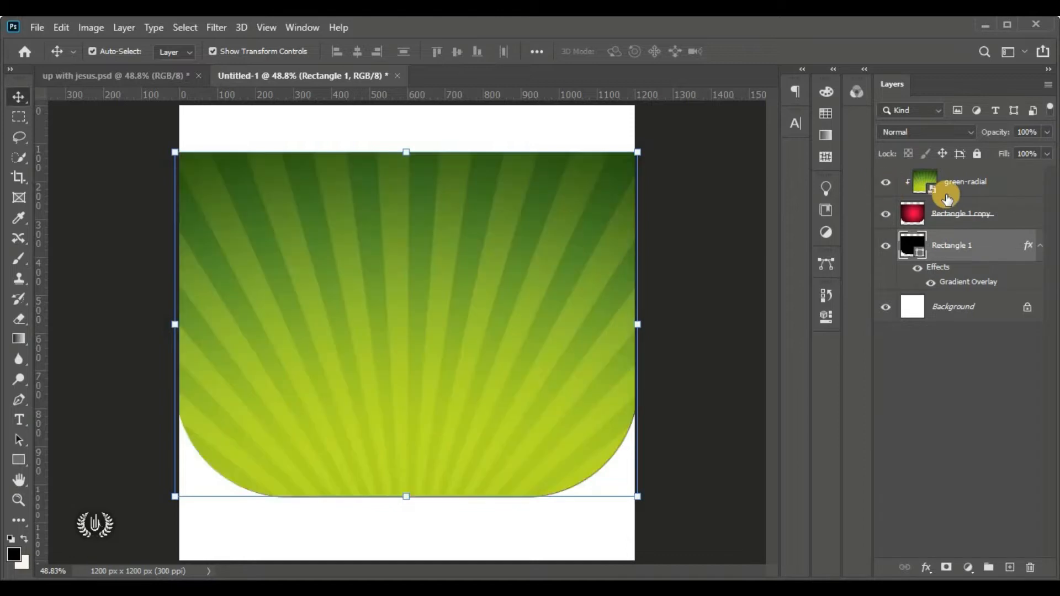
{"action": "left_click", "coordinate": [884, 213]}
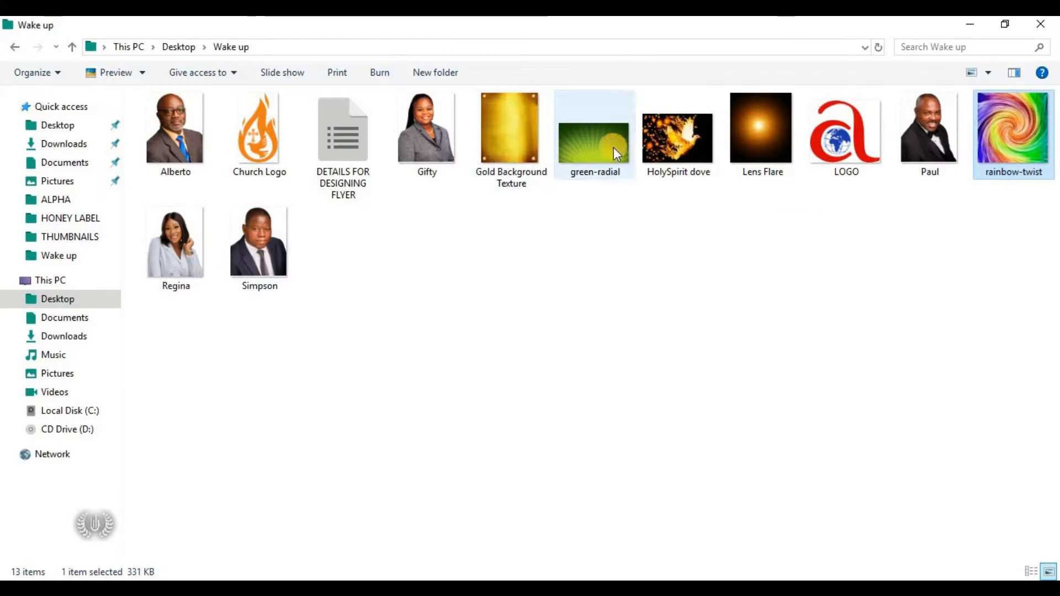
Place the green-radial image on the canvas above Rectangle 1, enlarged to about 59%
{"action": "left_click", "coordinate": [607, 157]}
{"action": "left_click_drag", "start_coordinate": [607, 158], "coordinate": [421, 233]}
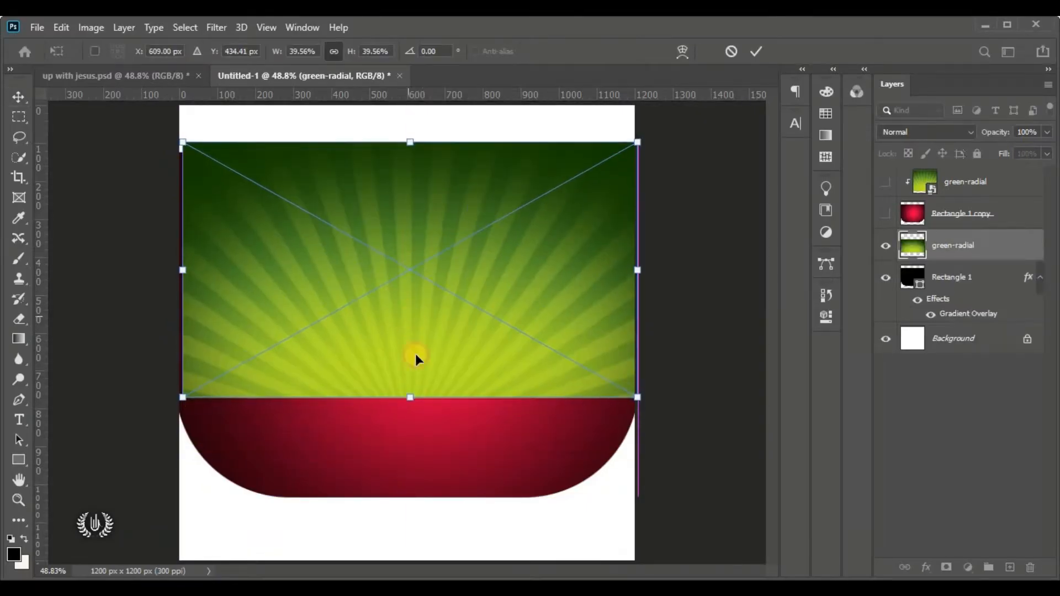
{"action": "mouse_move", "coordinate": [411, 398]}
{"action": "left_mouse_down"}
{"action": "mouse_move", "coordinate": [403, 527]}
{"action": "mouse_move", "coordinate": [416, 382]}
{"action": "mouse_move", "coordinate": [419, 397]}
{"action": "left_mouse_up"}
{"action": "left_click", "coordinate": [760, 47]}
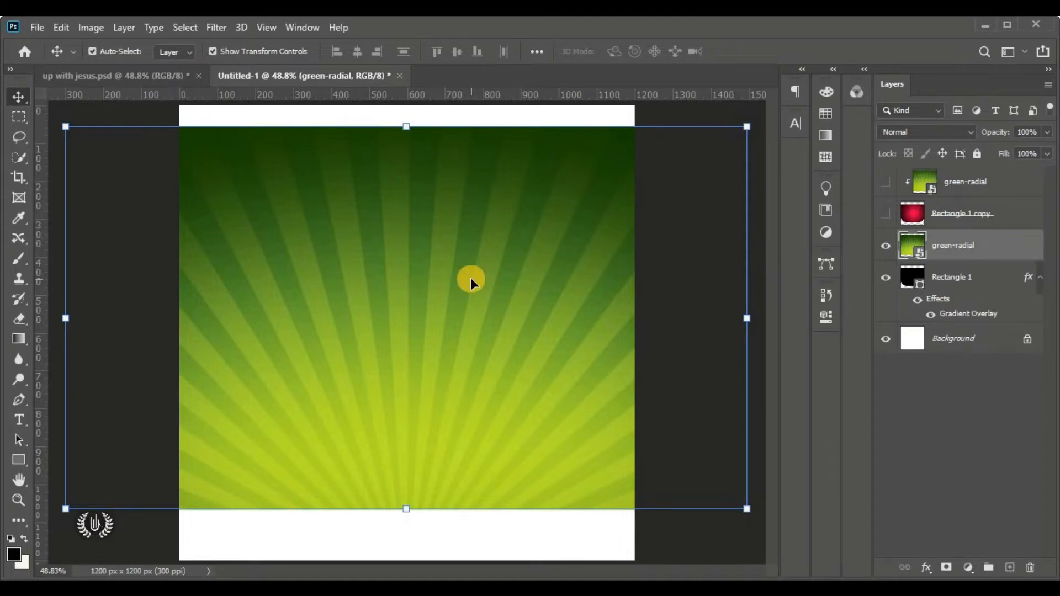
Try clipping the placed sunburst and rasterizing Rectangle 1's layer style, then undo both
{"action": "right_click", "coordinate": [1022, 246]}
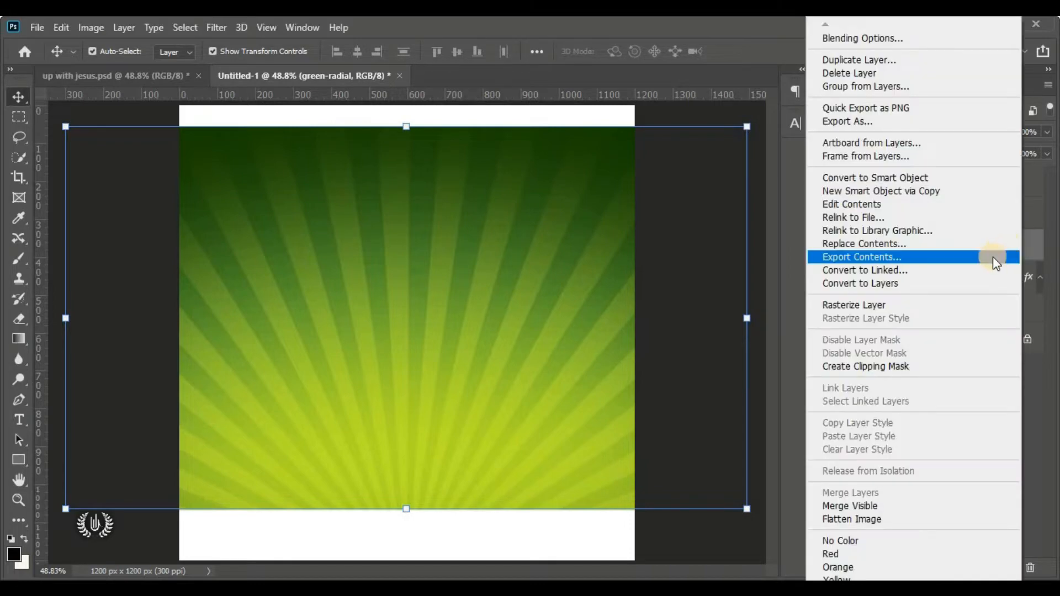
{"action": "left_click", "coordinate": [959, 363]}
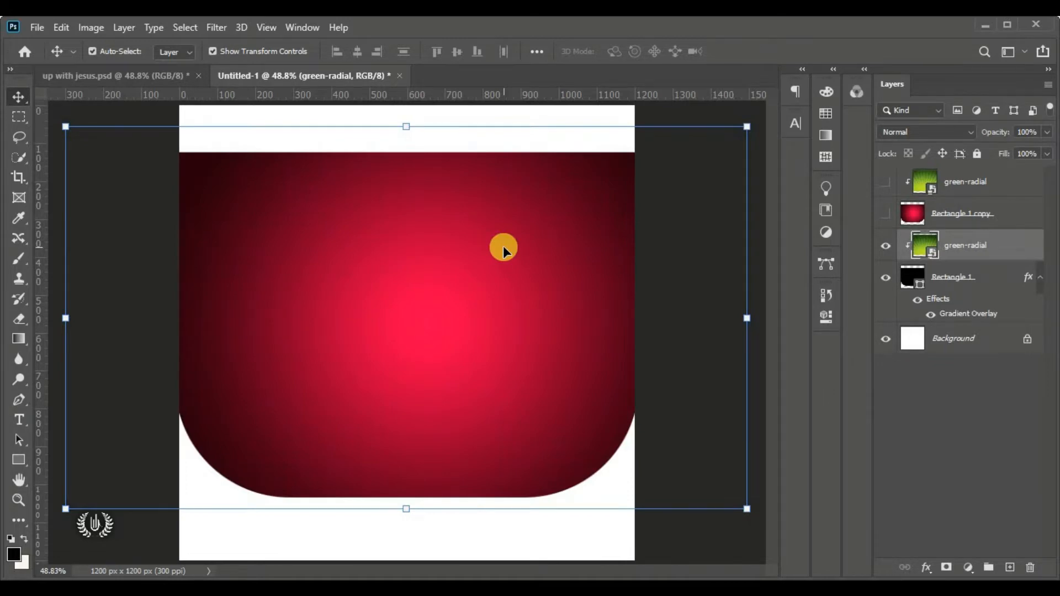
{"action": "left_click", "coordinate": [998, 272]}
{"action": "right_click", "coordinate": [998, 272]}
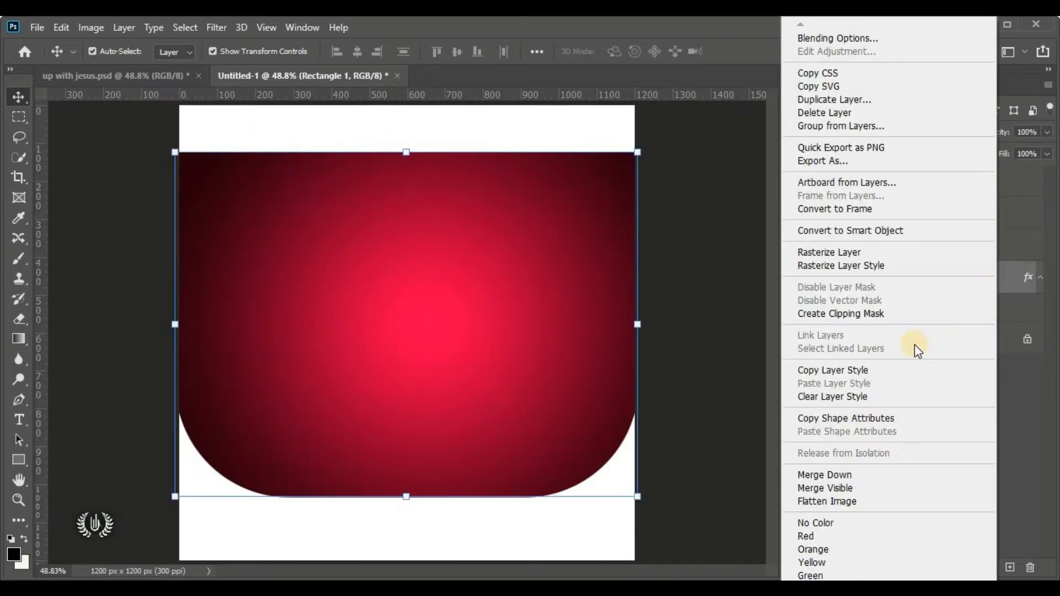
{"action": "left_click", "coordinate": [916, 268]}
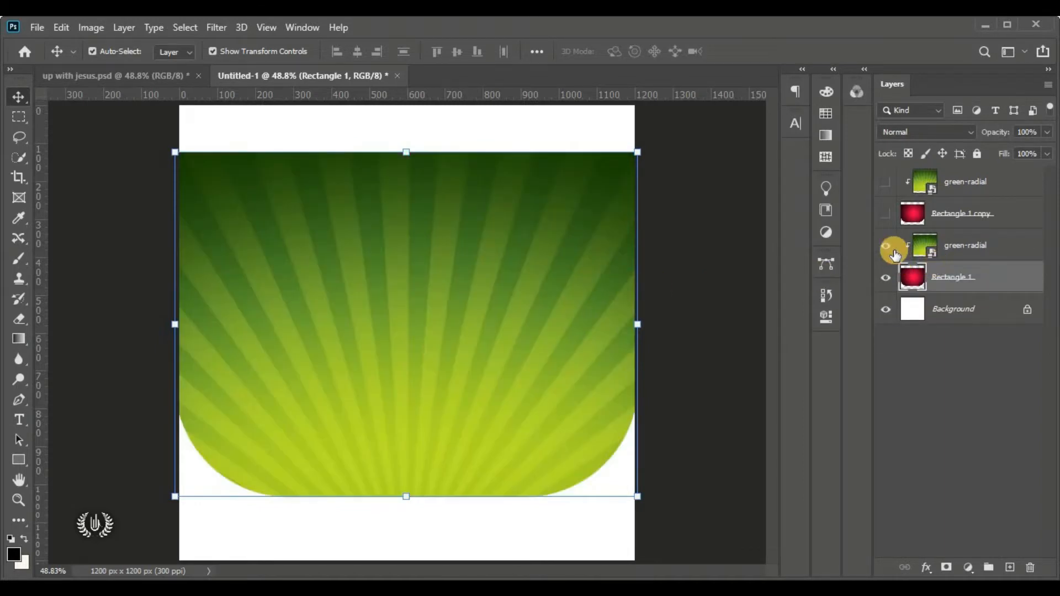
{"action": "key", "text": "ctrl+z"}
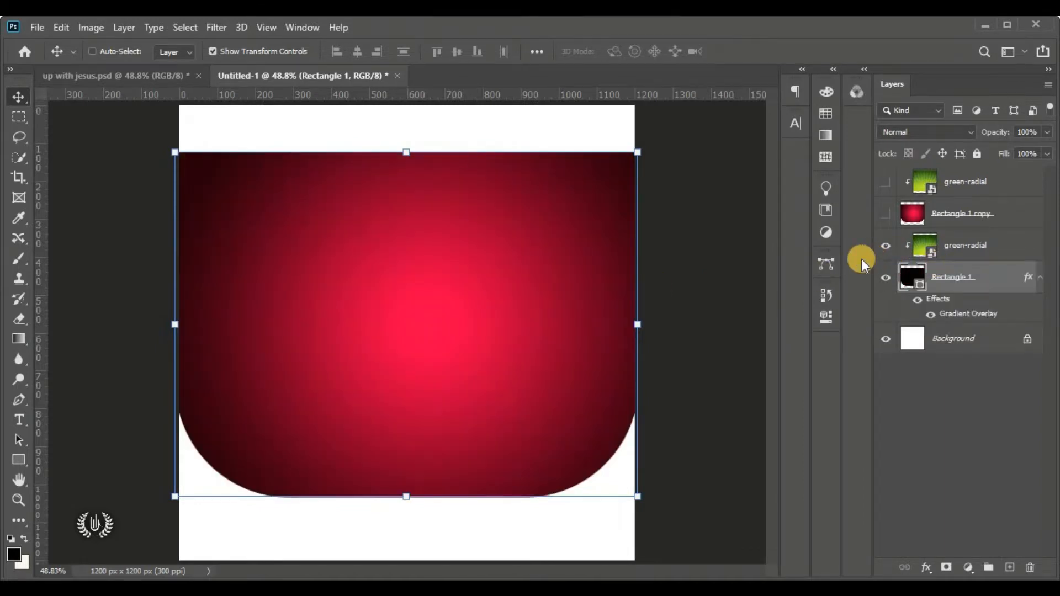
{"action": "key", "text": "ctrl+z"}
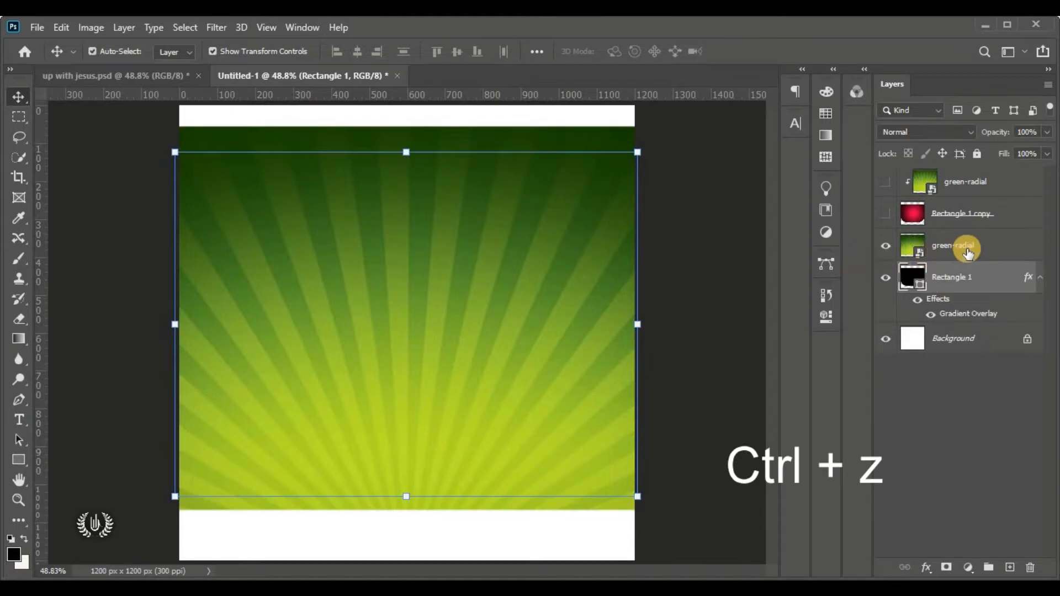
Delete the extra green-radial layer, show Rectangle 1 copy instead of Rectangle 1, and select the top green-radial
{"action": "left_click_drag", "start_coordinate": [989, 243], "coordinate": [1029, 568]}
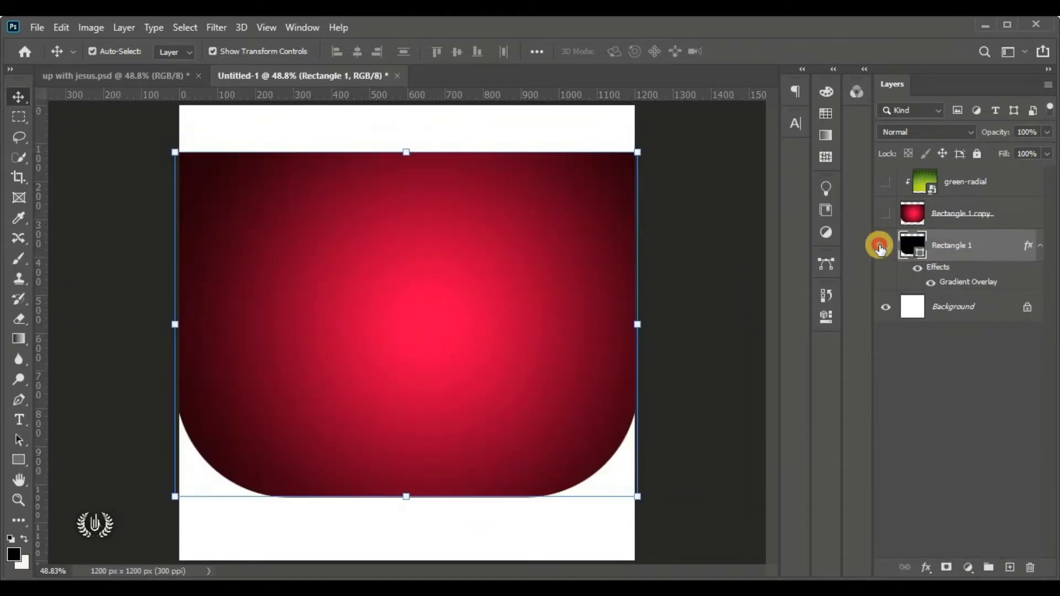
{"action": "left_click", "coordinate": [883, 246]}
{"action": "left_click", "coordinate": [882, 213]}
{"action": "left_click", "coordinate": [884, 181]}
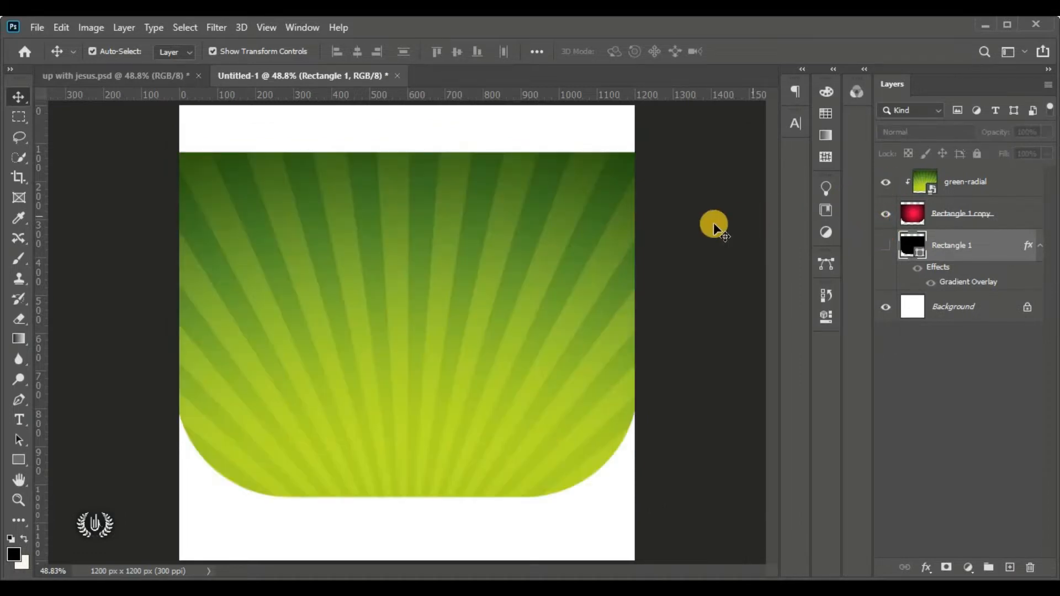
{"action": "left_click", "coordinate": [706, 233]}
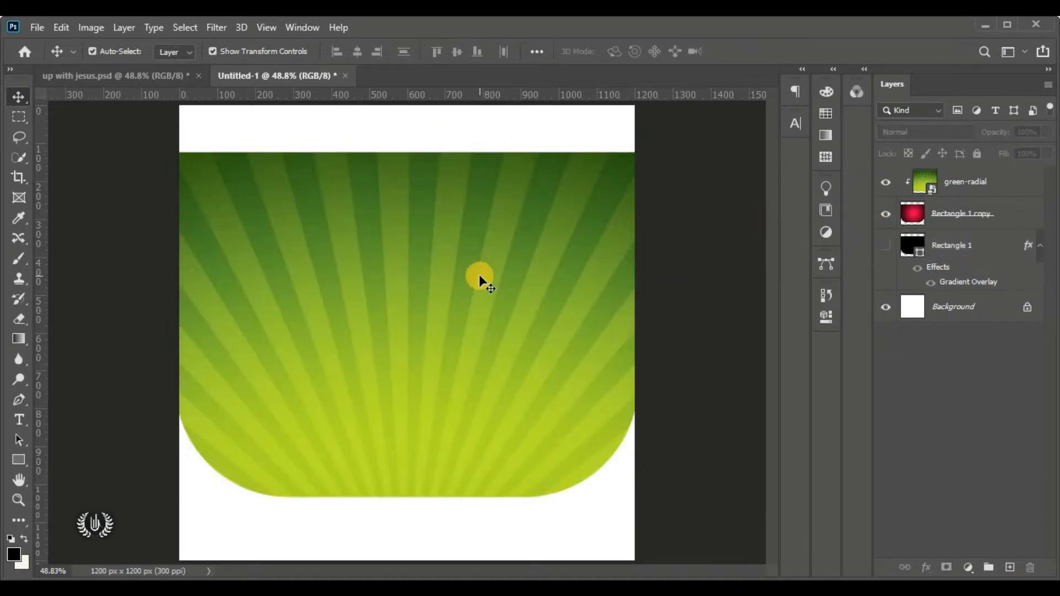
{"action": "left_click", "coordinate": [999, 191]}
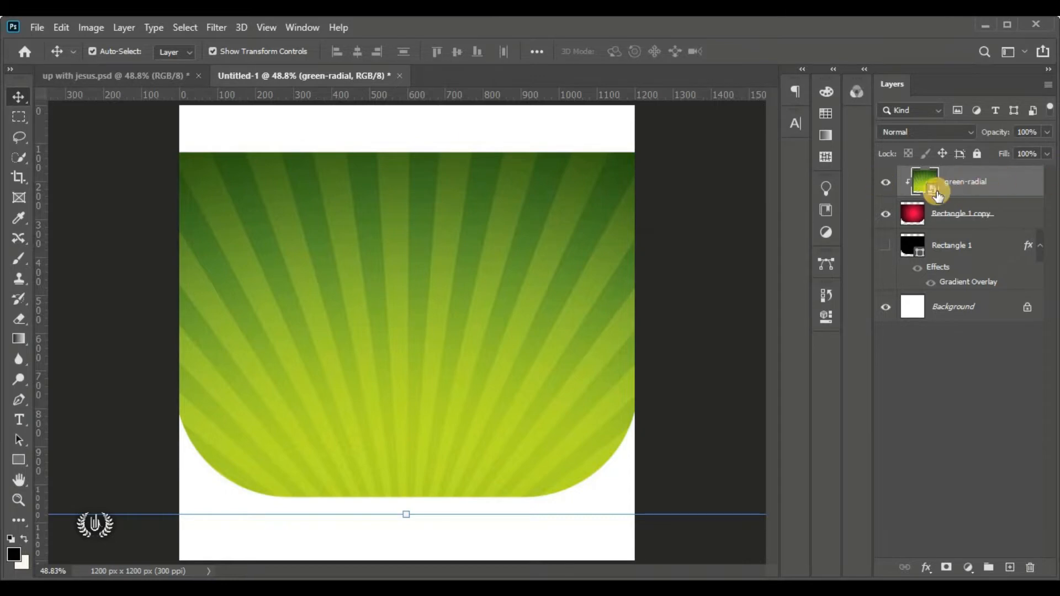
Set green-radial to Overlay blending and apply a Gaussian Blur of radius 5
{"action": "left_click", "coordinate": [929, 132]}
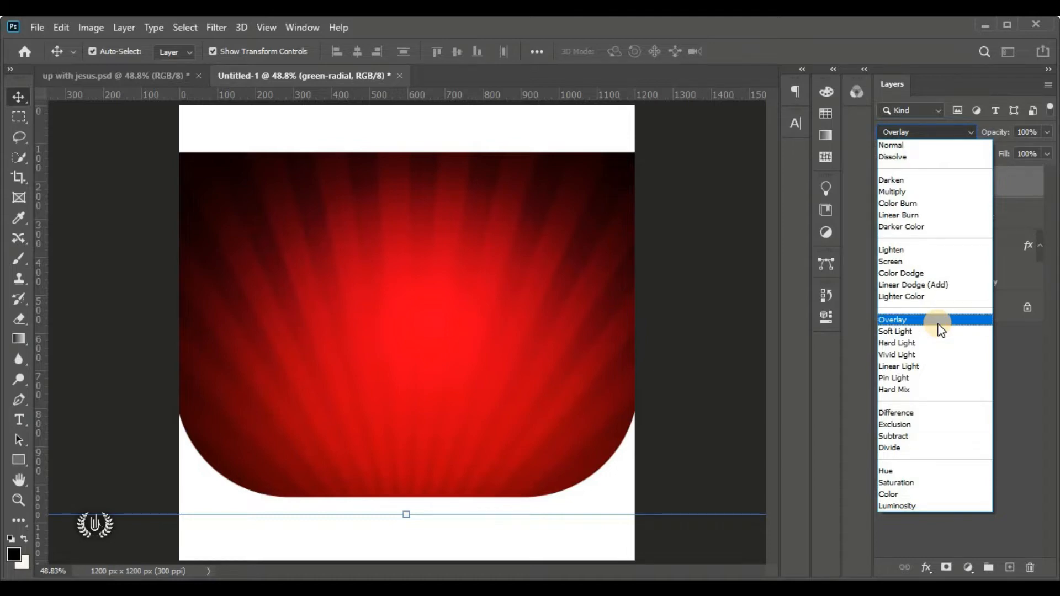
{"action": "left_click", "coordinate": [938, 322]}
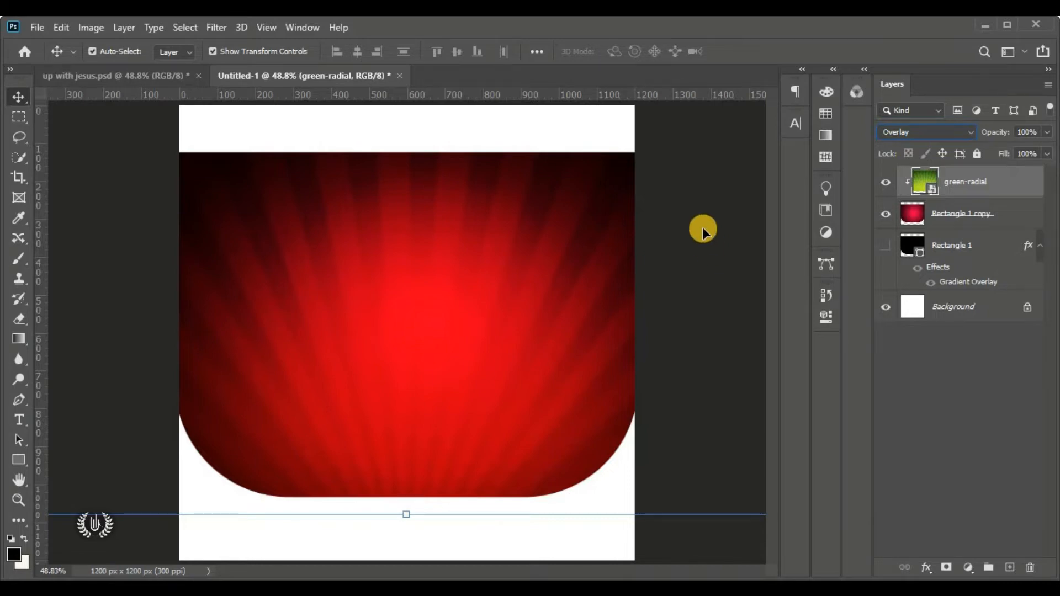
{"action": "left_click", "coordinate": [218, 27]}
{"action": "mouse_move", "coordinate": [310, 201]}
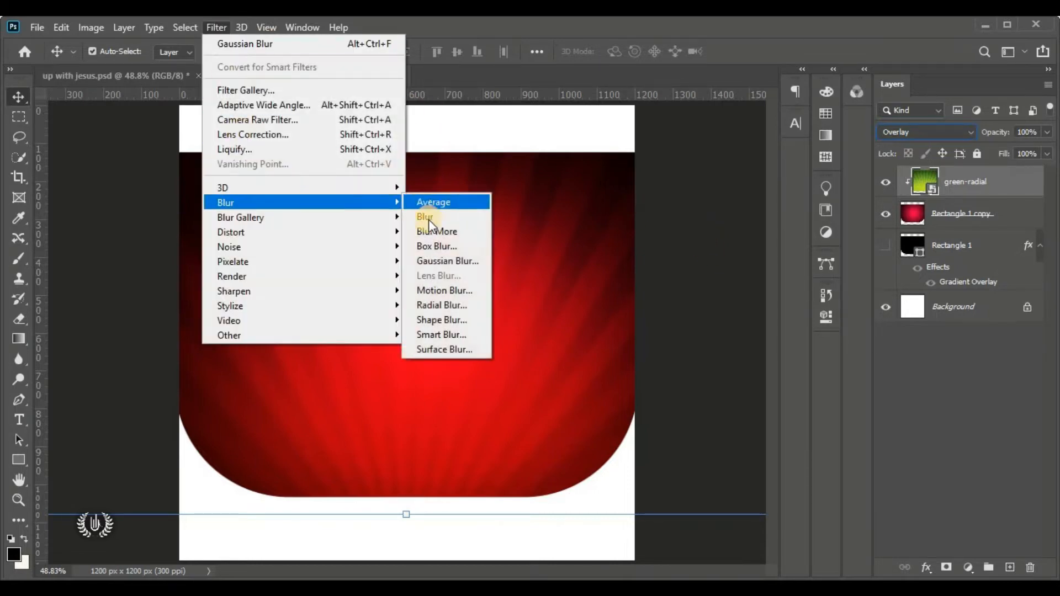
{"action": "left_click", "coordinate": [445, 260]}
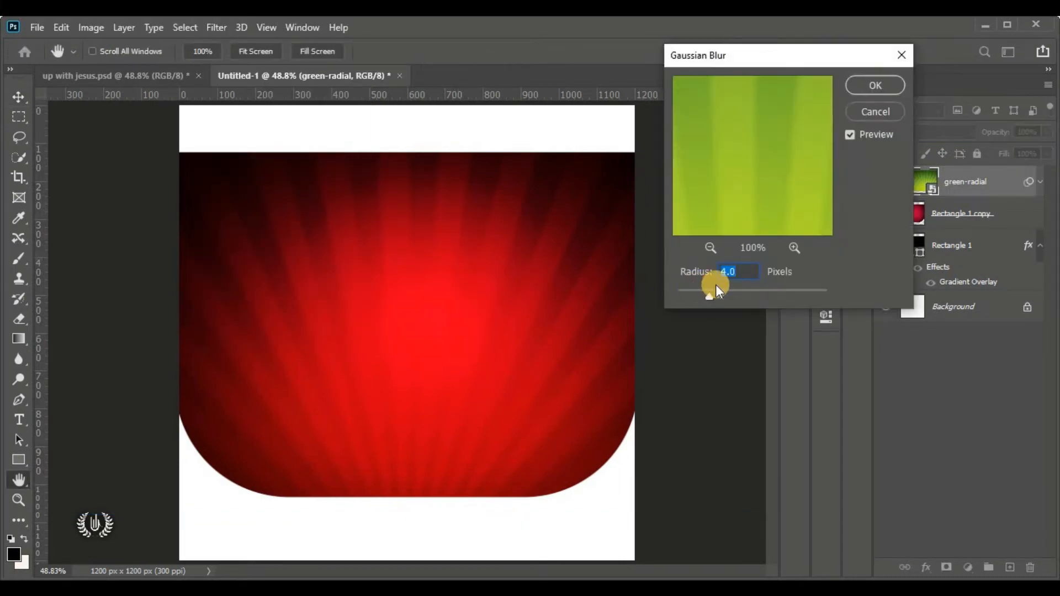
{"action": "type", "text": "5"}
{"action": "left_click", "coordinate": [876, 85]}
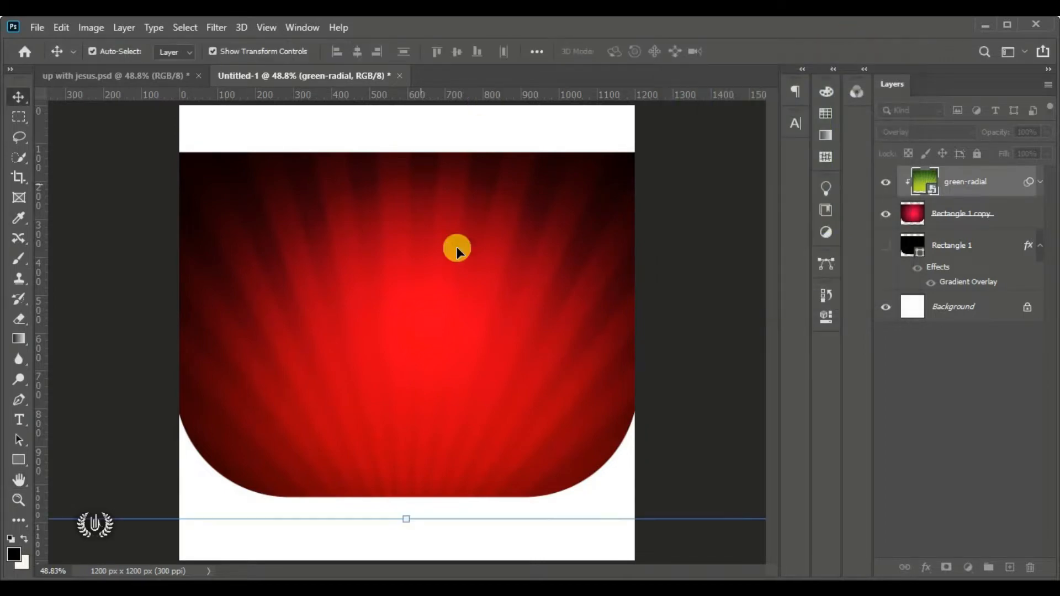
Add a layer mask to green-radial and choose the Gradient tool with a Basics preset
{"action": "left_click", "coordinate": [945, 567]}
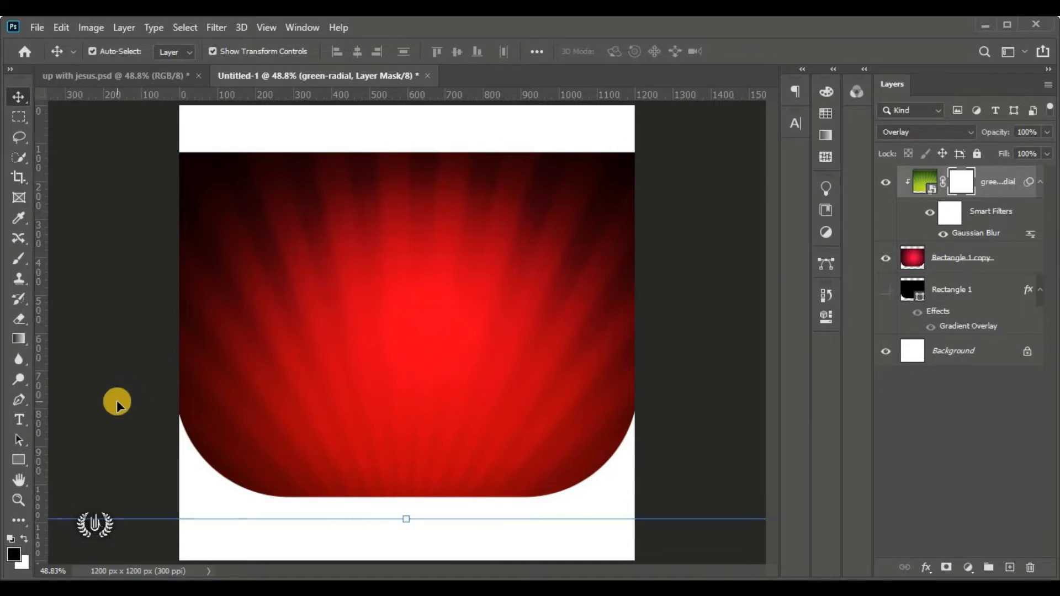
{"action": "left_click", "coordinate": [19, 338]}
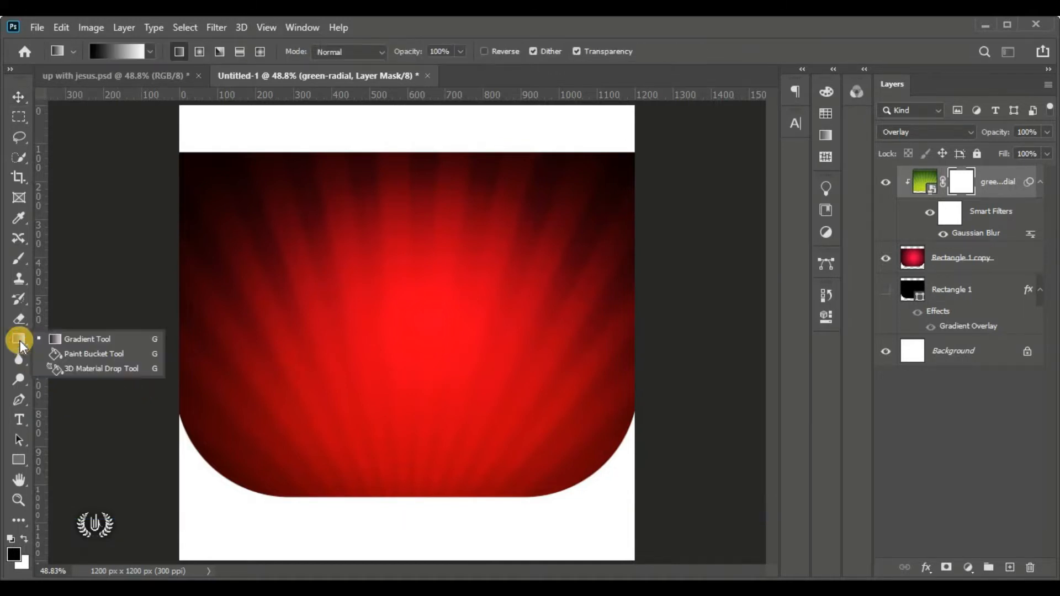
{"action": "left_click", "coordinate": [130, 340]}
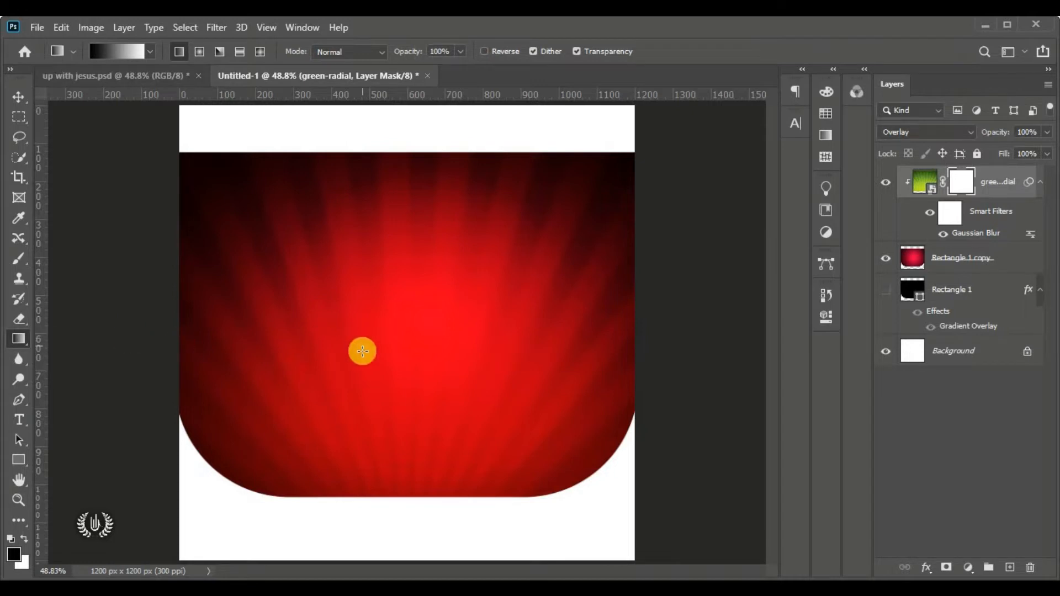
{"action": "left_click", "coordinate": [149, 53]}
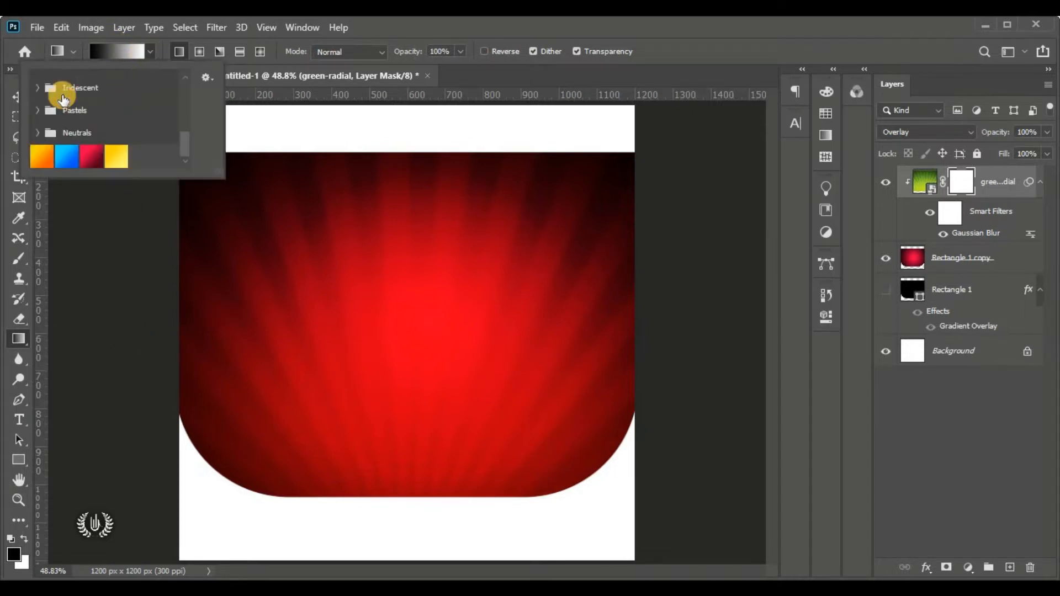
{"action": "scroll", "coordinate": [44, 99], "scroll_direction": "up", "scroll_amount": 6}
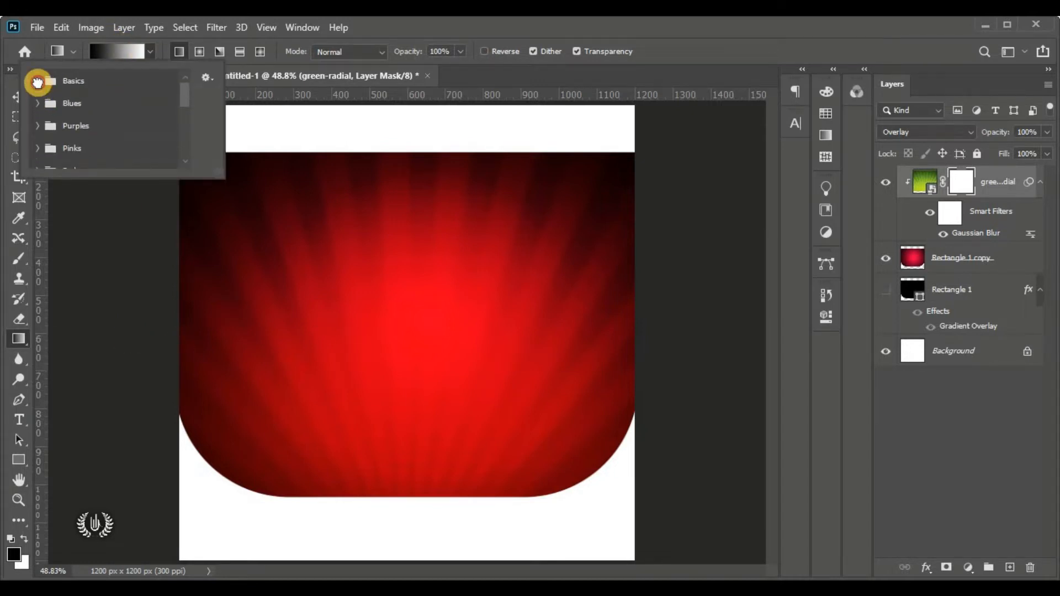
{"action": "left_click", "coordinate": [38, 81]}
{"action": "left_click", "coordinate": [150, 52]}
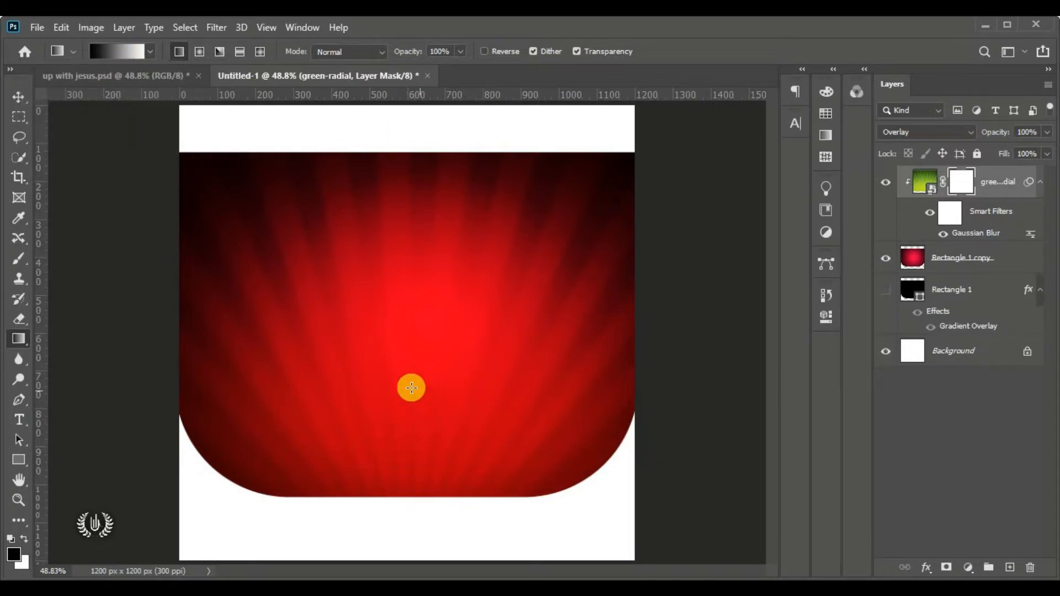
Drag a vertical gradient upward in the mask so the sunburst fades toward the top edge
{"action": "left_click_drag", "start_coordinate": [408, 360], "coordinate": [420, 174]}
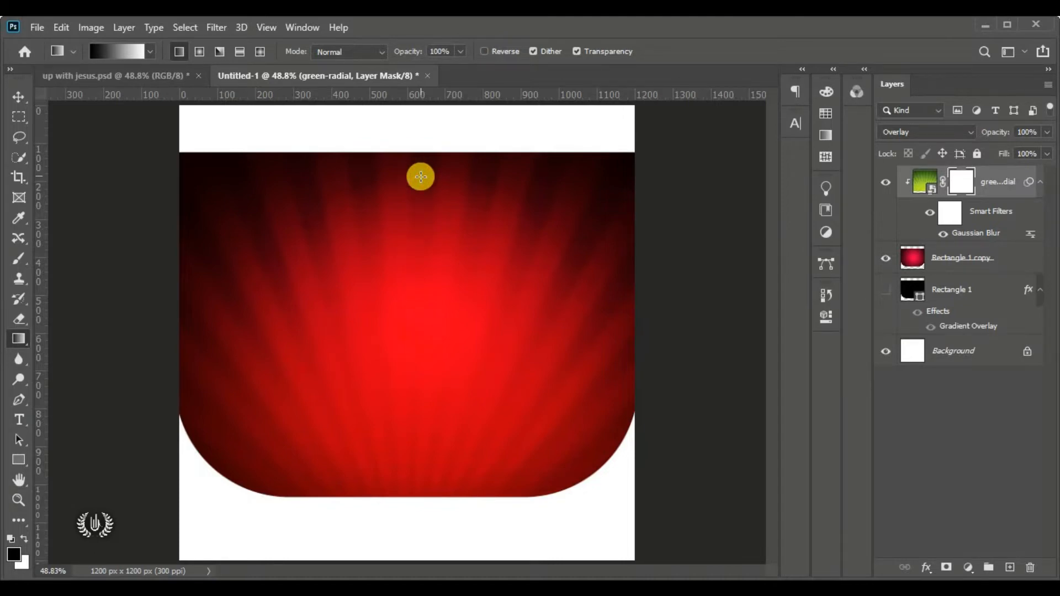
{"action": "left_click_drag", "start_coordinate": [404, 358], "coordinate": [416, 201]}
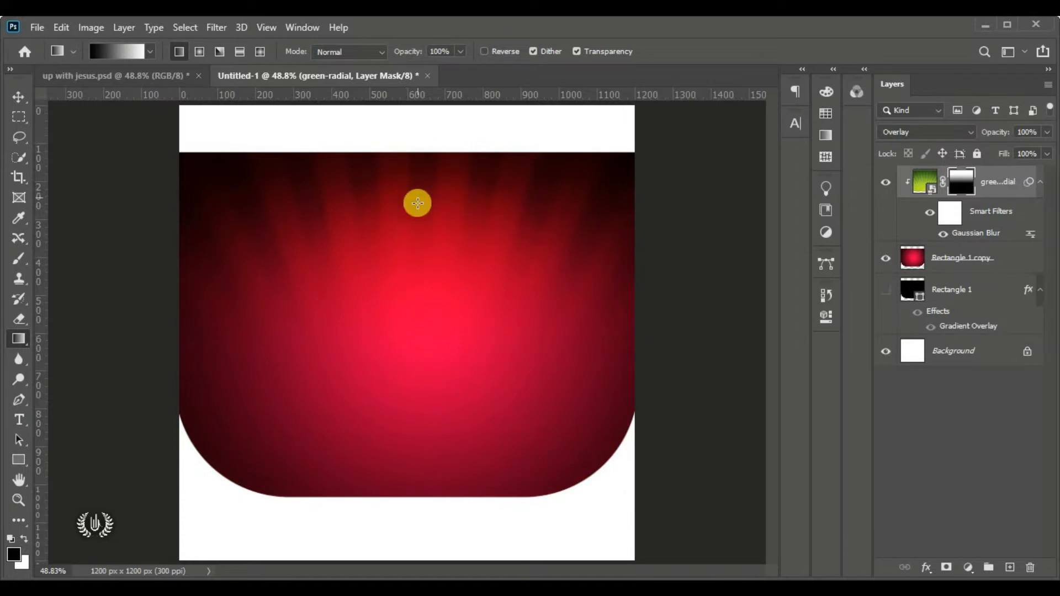
{"action": "left_click_drag", "start_coordinate": [404, 313], "coordinate": [403, 197]}
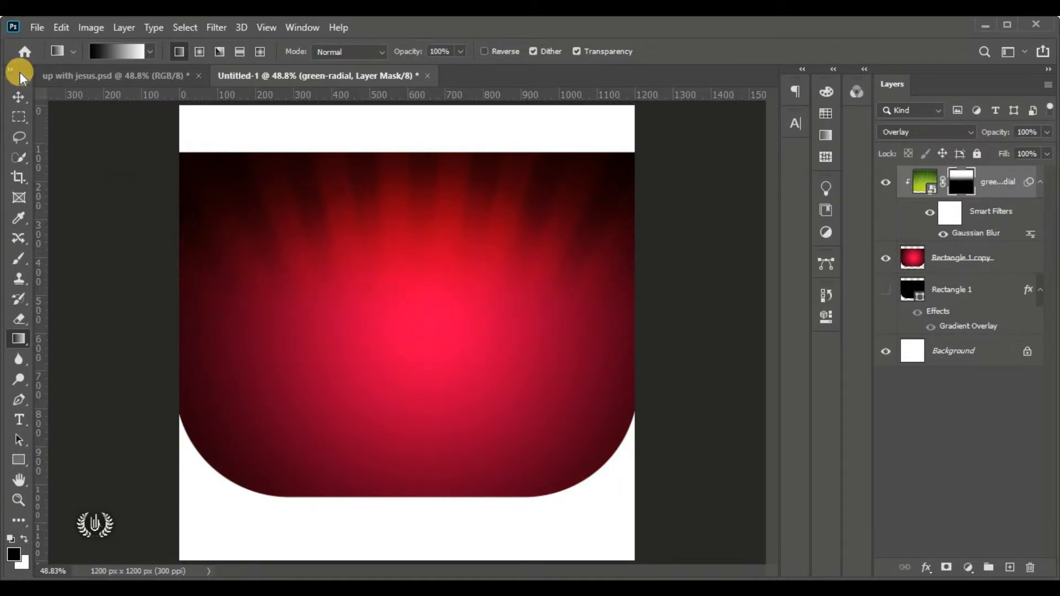
{"action": "left_click", "coordinate": [17, 98]}
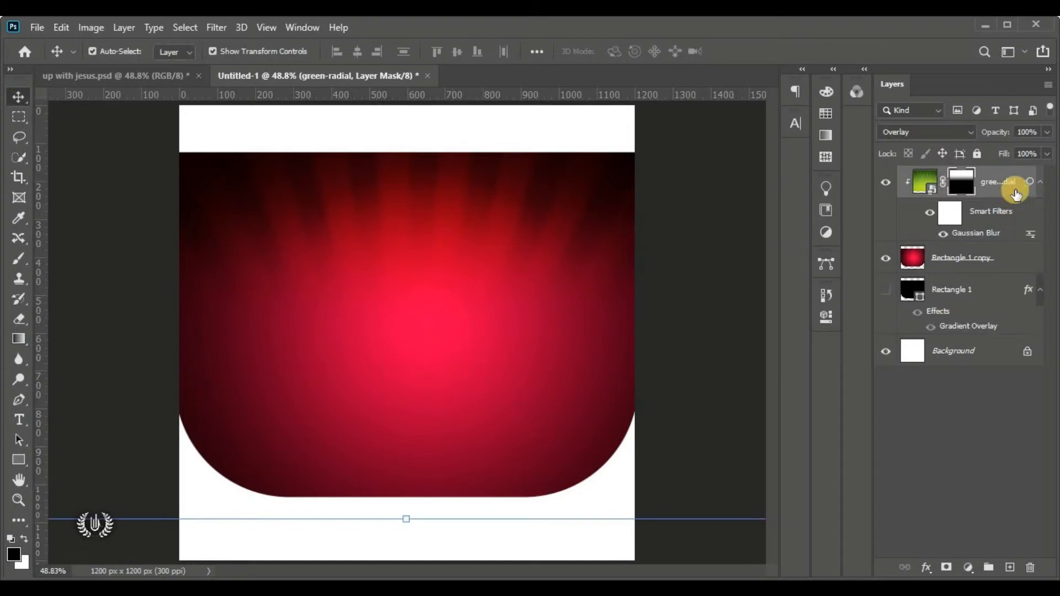
Duplicate green-radial, set the copy's opacity to 50%, and select the copy
{"action": "left_click_drag", "start_coordinate": [1003, 184], "coordinate": [1009, 567]}
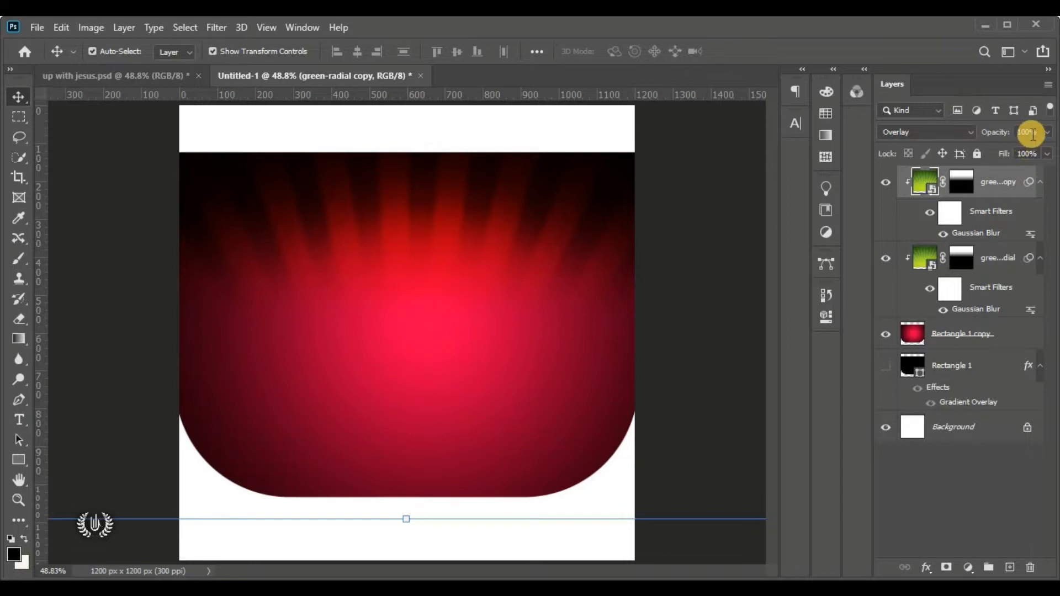
{"action": "left_click_drag", "start_coordinate": [1040, 133], "coordinate": [947, 137]}
{"action": "type", "text": "50"}
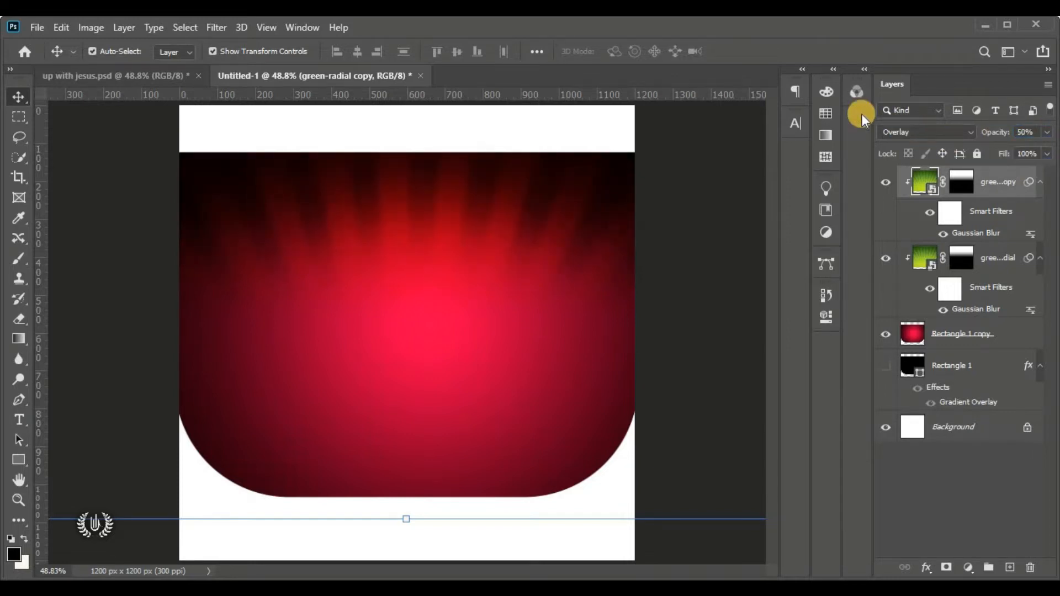
{"action": "left_click", "coordinate": [760, 225]}
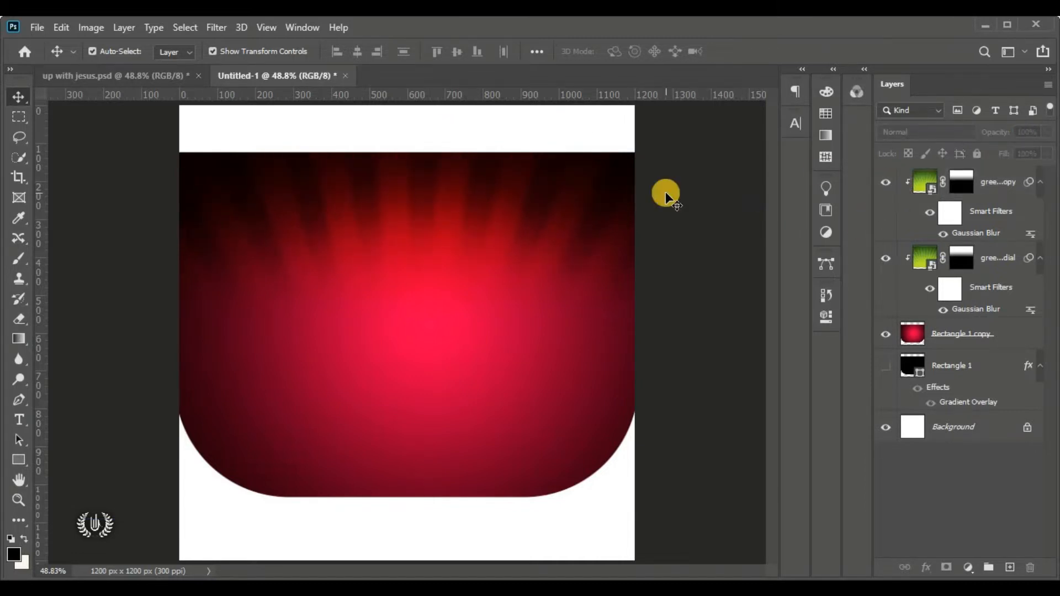
{"action": "left_click", "coordinate": [999, 182]}
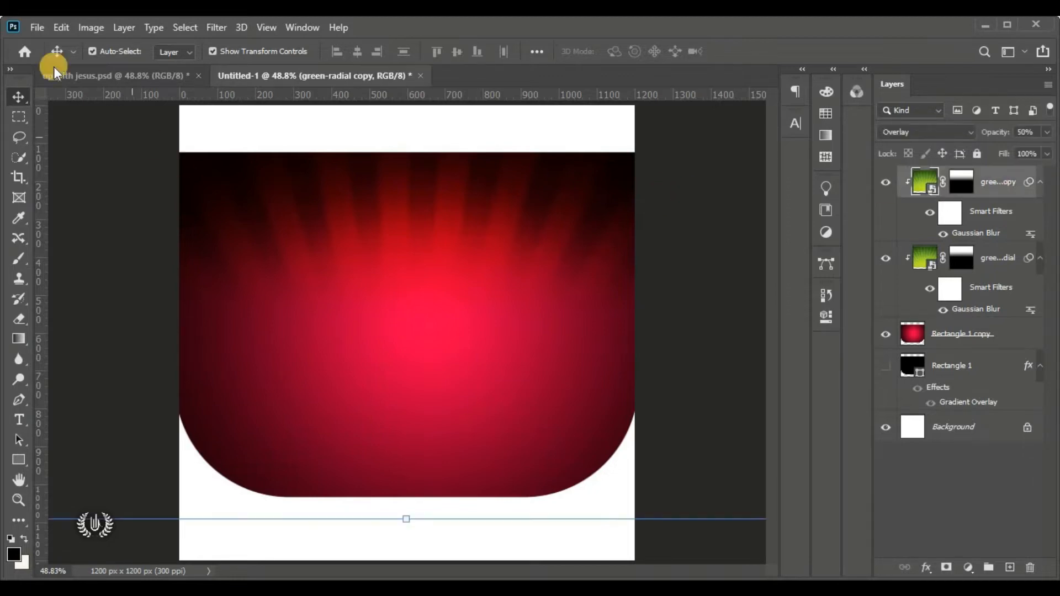
Place rainbow-twist as an embedded image, stretched to about 160% and centred over the flyer
{"action": "left_click", "coordinate": [37, 27]}
{"action": "left_click", "coordinate": [145, 333]}
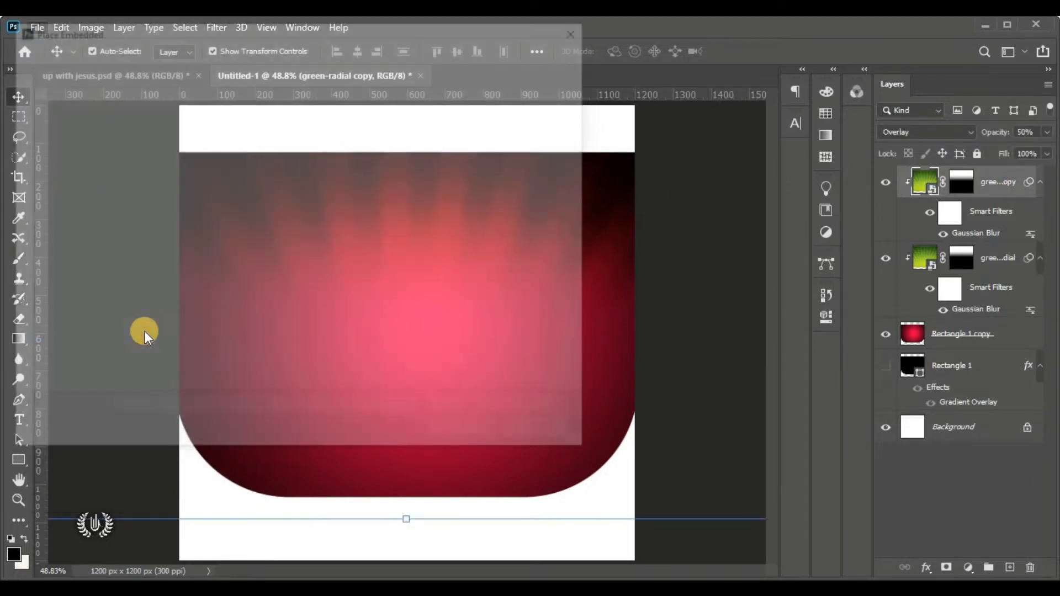
{"action": "left_click", "coordinate": [191, 349]}
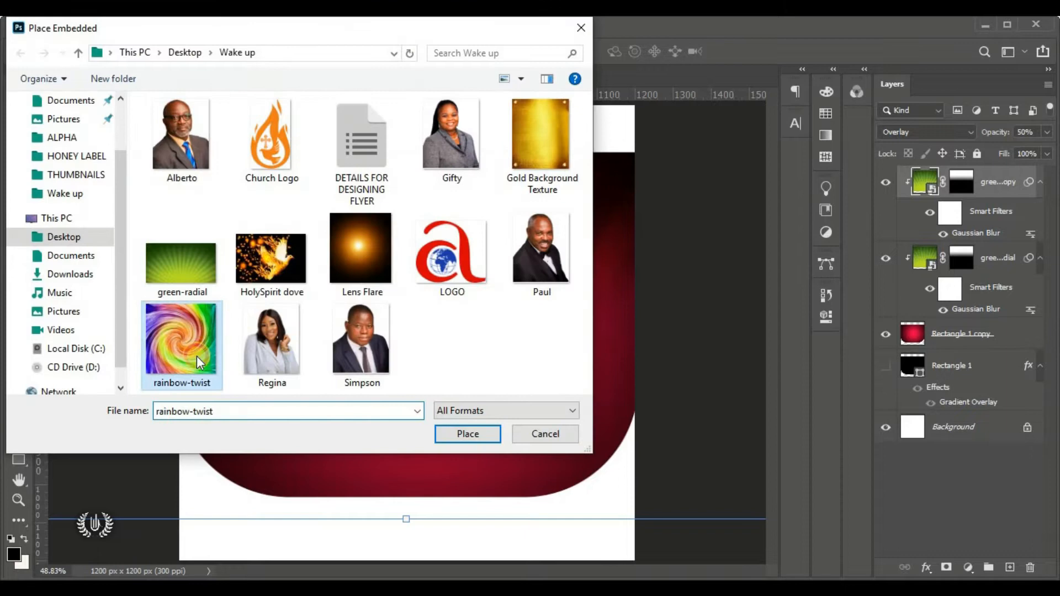
{"action": "left_click", "coordinate": [456, 436]}
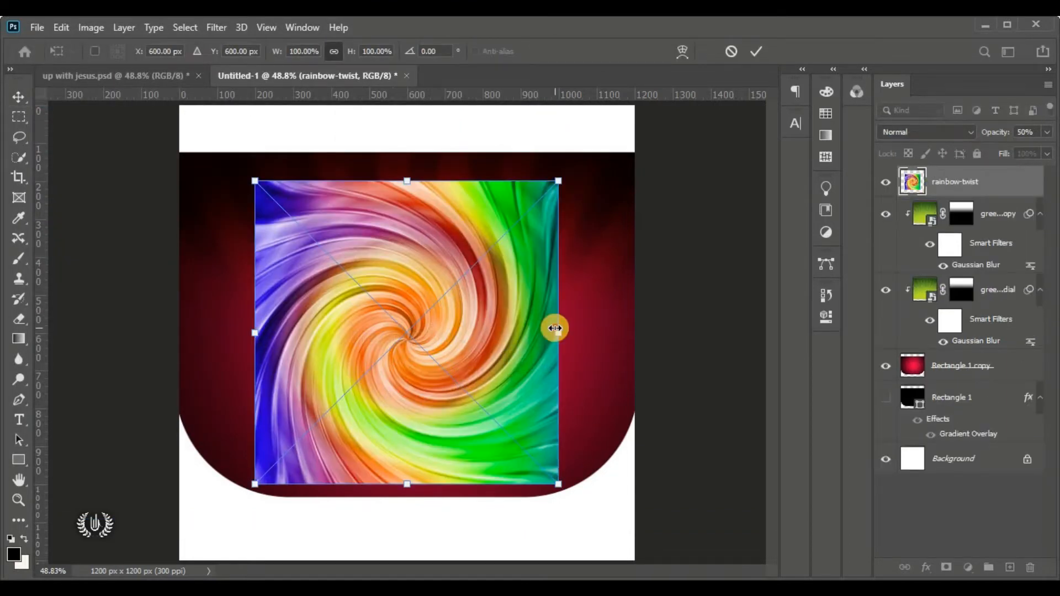
{"action": "left_click_drag", "start_coordinate": [555, 328], "coordinate": [667, 333]}
{"action": "left_click_drag", "start_coordinate": [256, 334], "coordinate": [178, 338]}
{"action": "left_click_drag", "start_coordinate": [384, 333], "coordinate": [376, 334]}
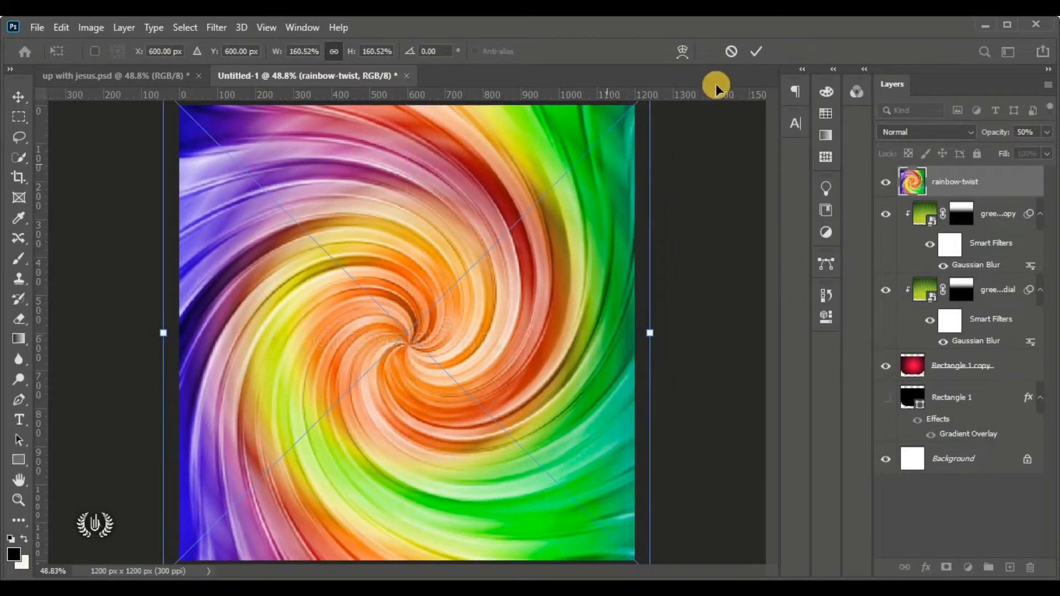
{"action": "left_click", "coordinate": [756, 51]}
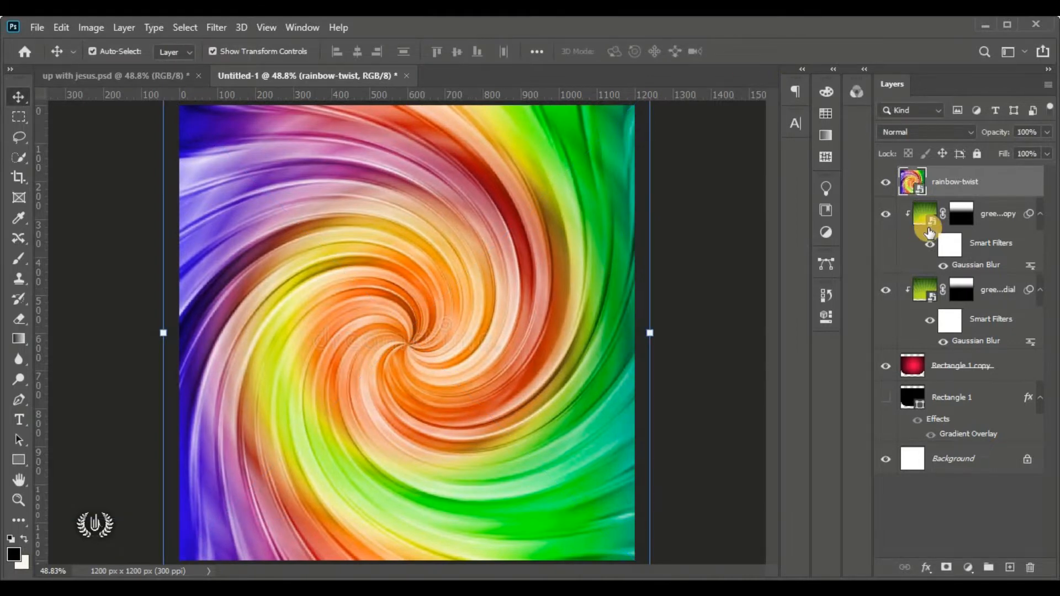
Clip the rainbow-twist layer to the rounded rectangle beneath it
{"action": "right_click", "coordinate": [1017, 178]}
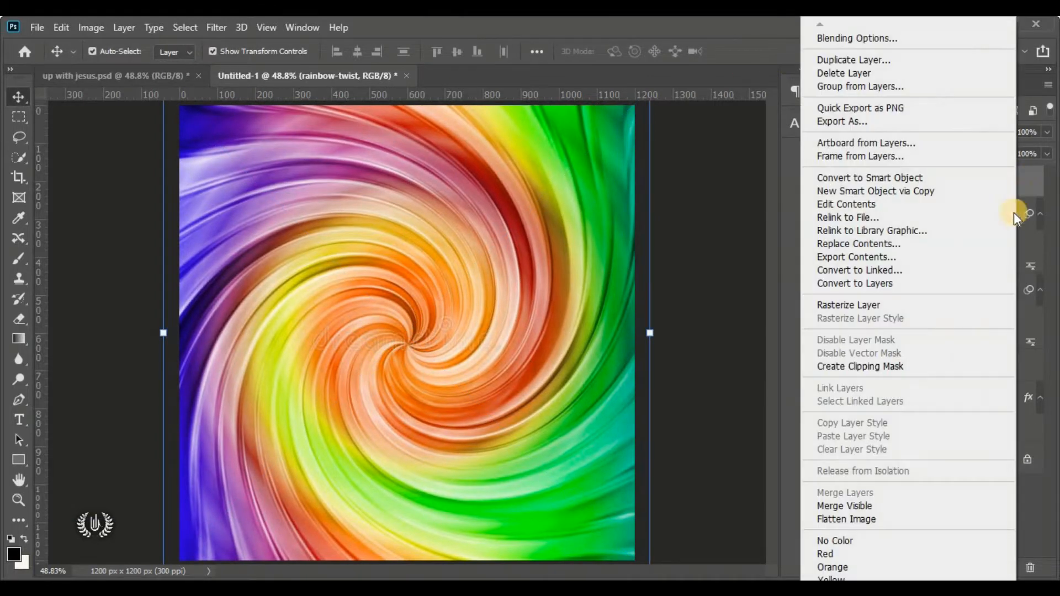
{"action": "left_click", "coordinate": [985, 377]}
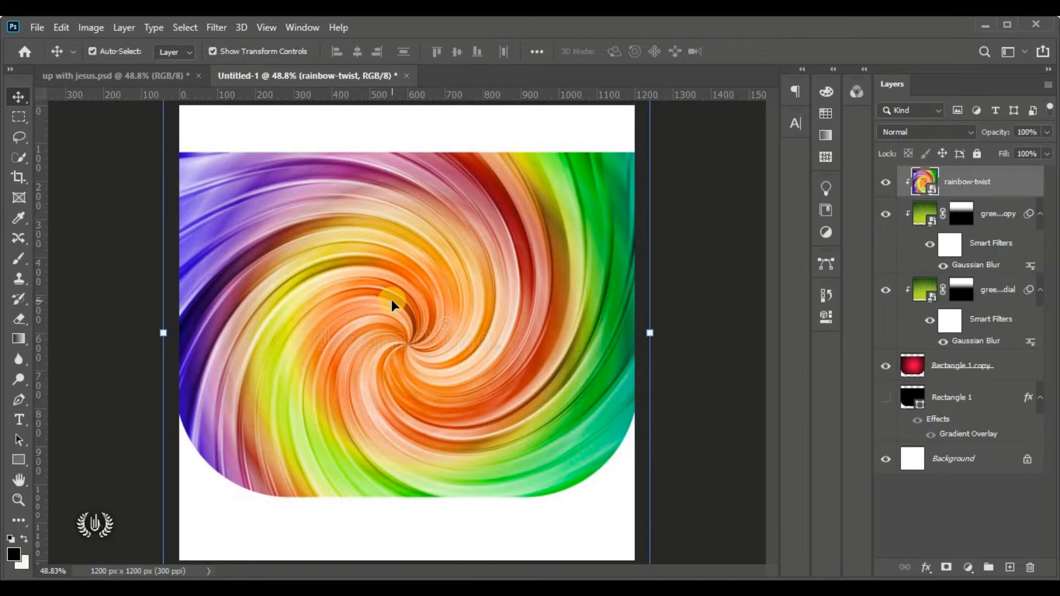
{"action": "left_click", "coordinate": [1005, 370]}
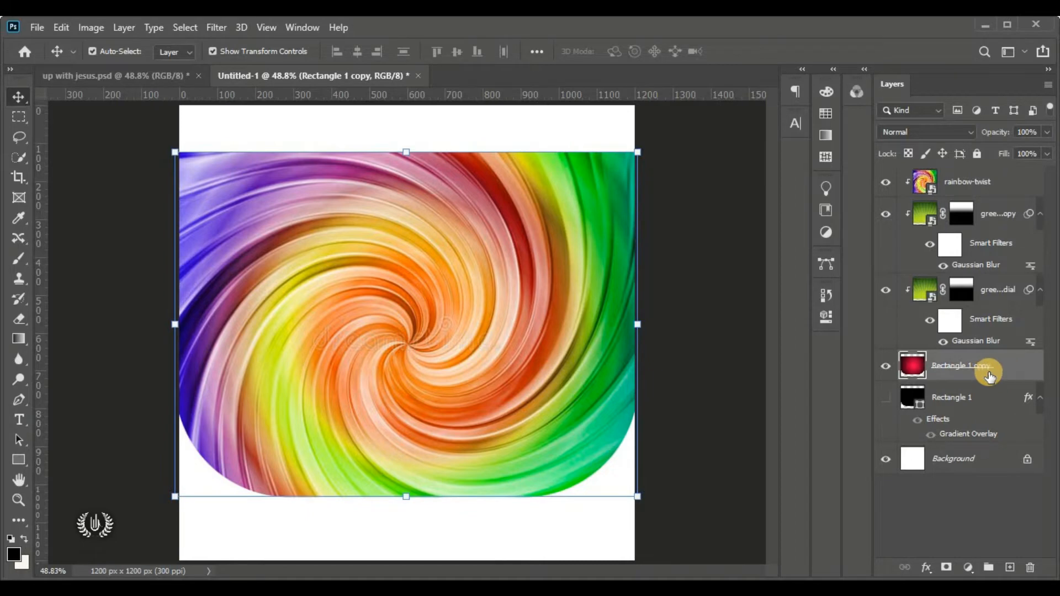
Apply a Spin Radial Blur of amount 10 to the rainbow-twist layer
{"action": "left_click", "coordinate": [1014, 188]}
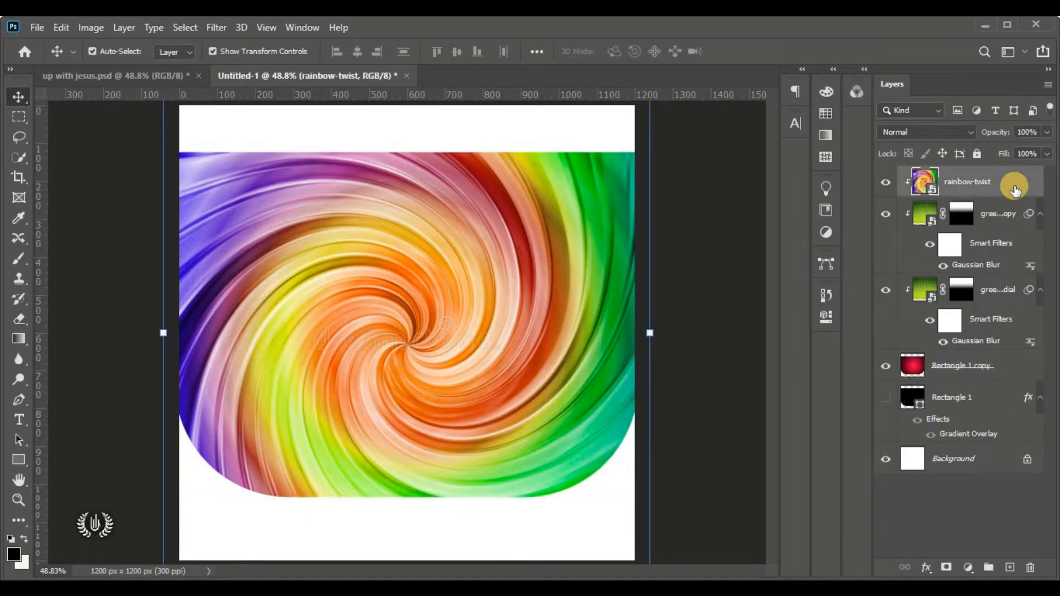
{"action": "left_click", "coordinate": [224, 32]}
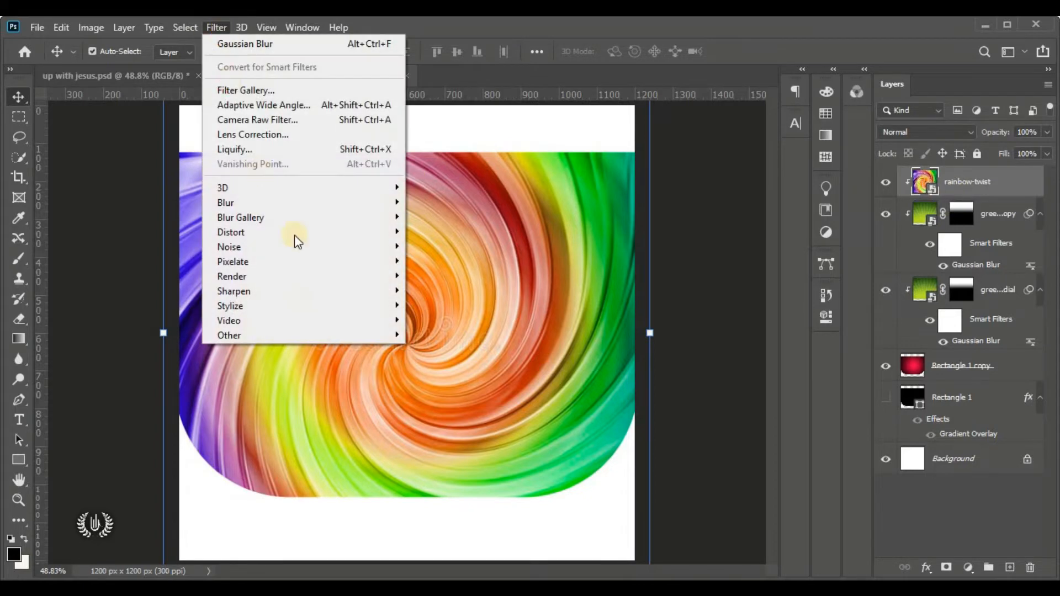
{"action": "mouse_move", "coordinate": [341, 203]}
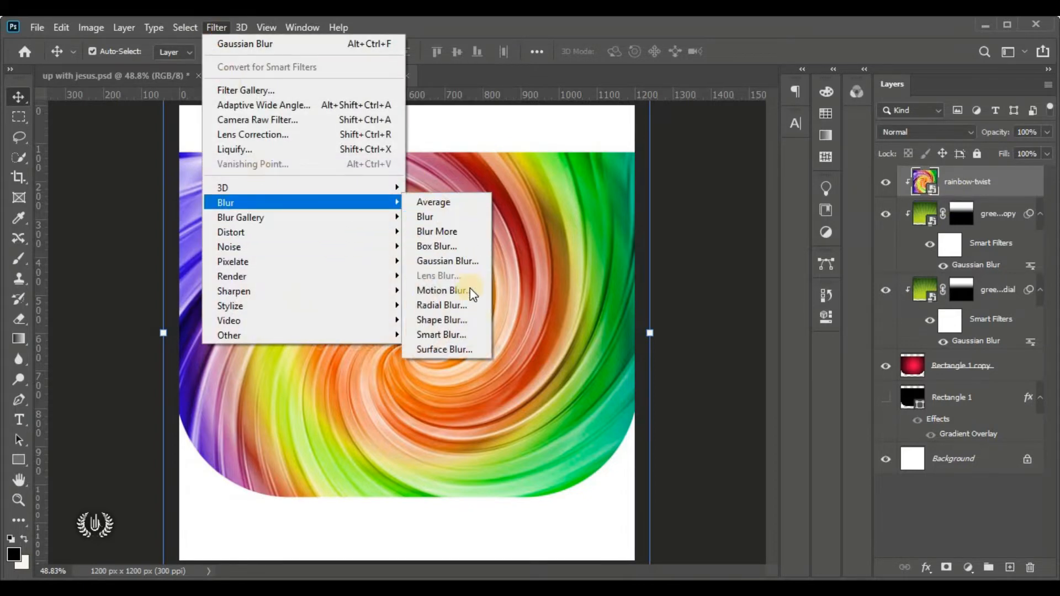
{"action": "left_click", "coordinate": [469, 304]}
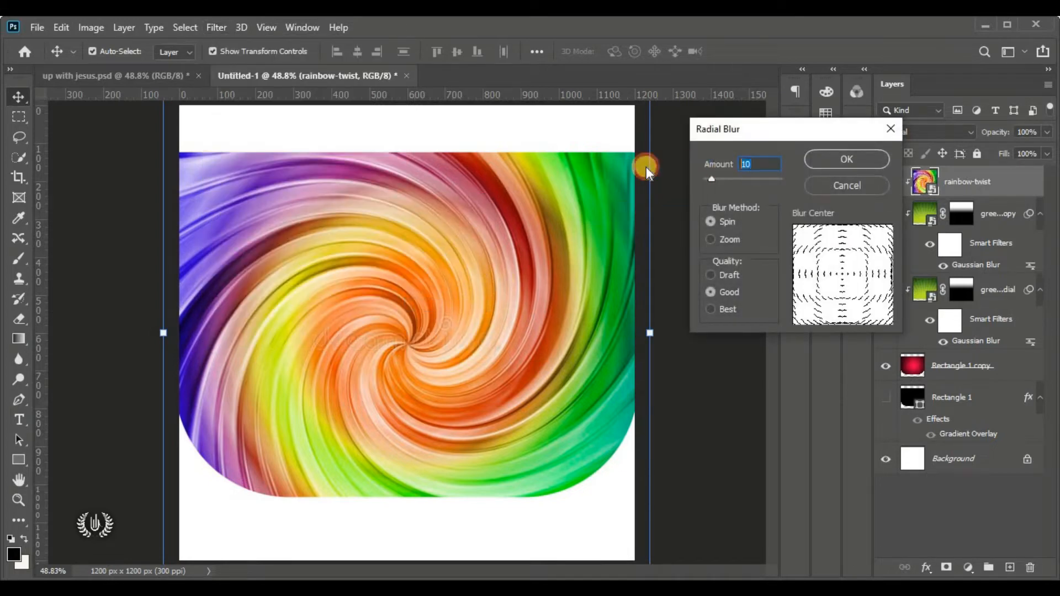
{"action": "type", "text": "10"}
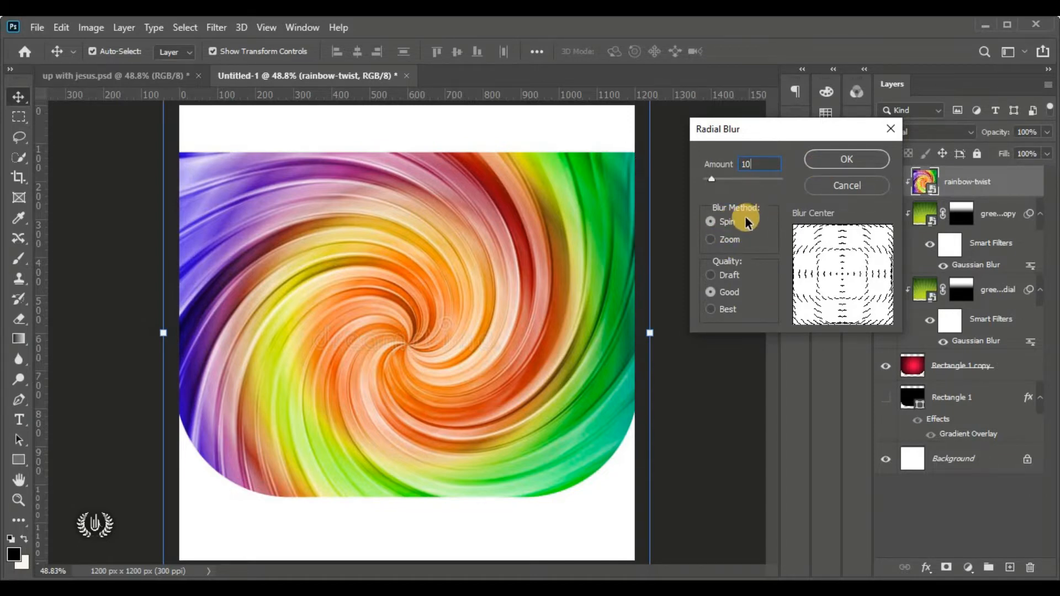
{"action": "left_click", "coordinate": [817, 159]}
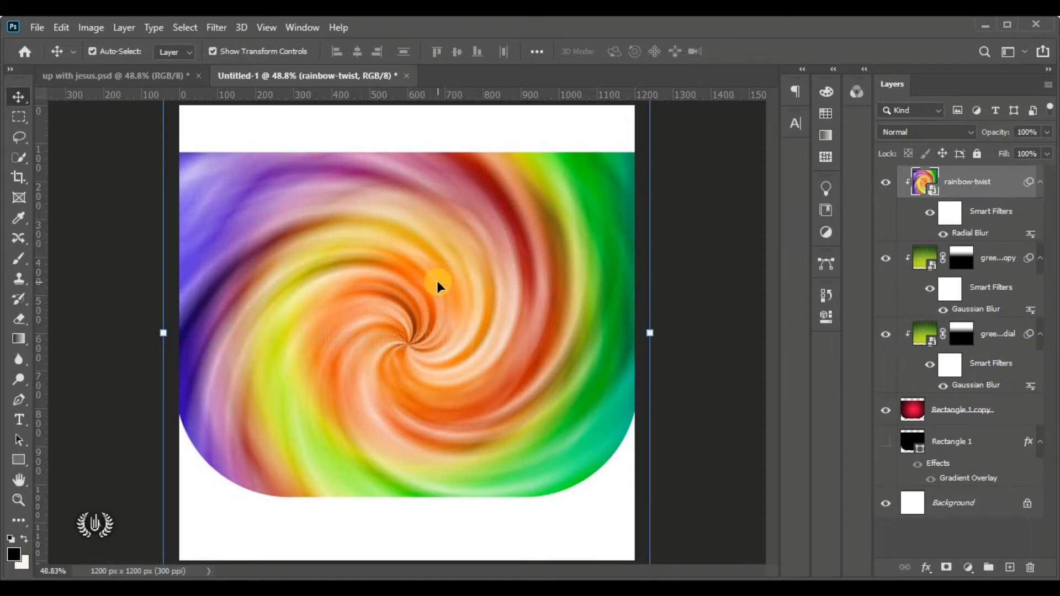
Add a 4-pixel Gaussian Blur to rainbow-twist and set its blend mode to Color Dodge
{"action": "left_click", "coordinate": [213, 27]}
{"action": "mouse_move", "coordinate": [376, 203]}
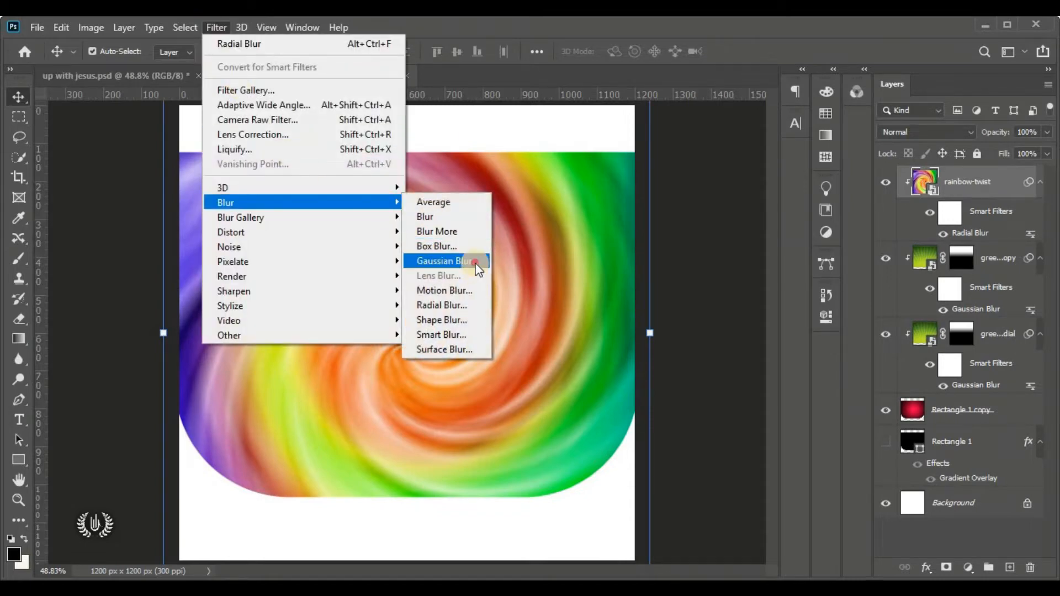
{"action": "left_click", "coordinate": [476, 265]}
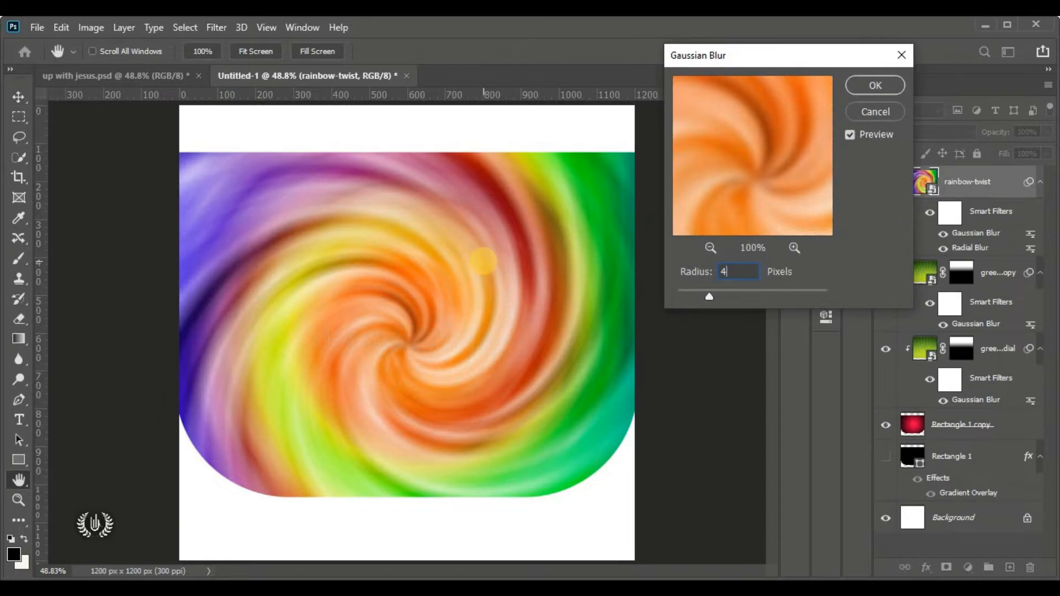
{"action": "left_click", "coordinate": [854, 86]}
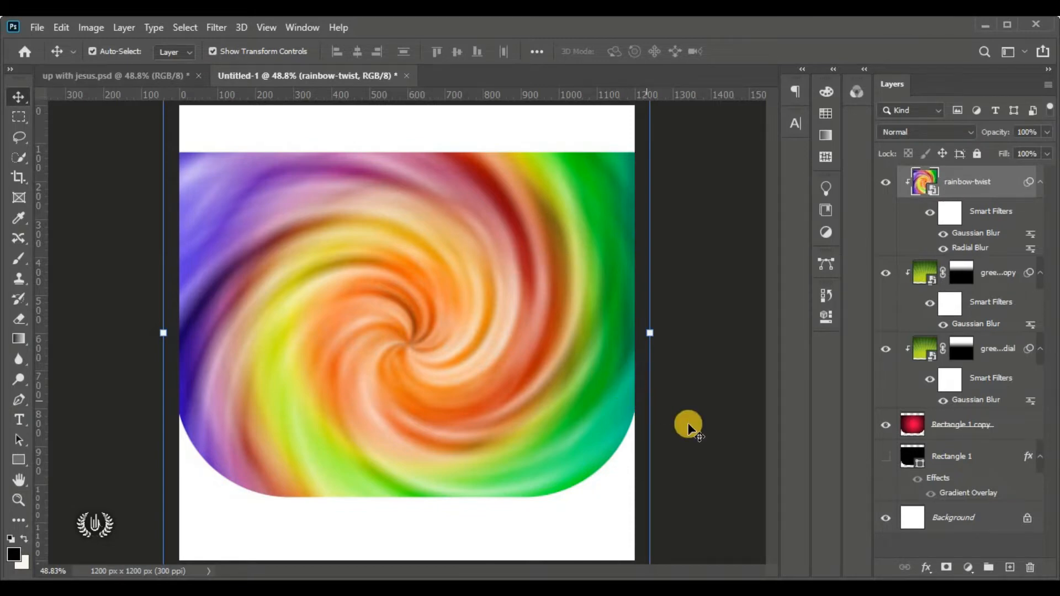
{"action": "left_click", "coordinate": [906, 135]}
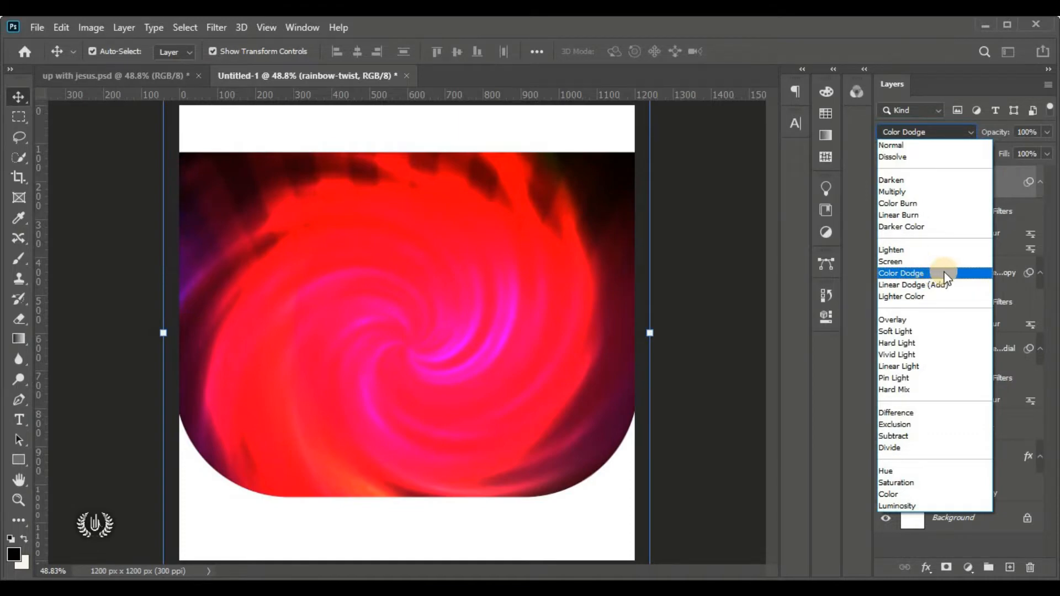
{"action": "left_click", "coordinate": [944, 273]}
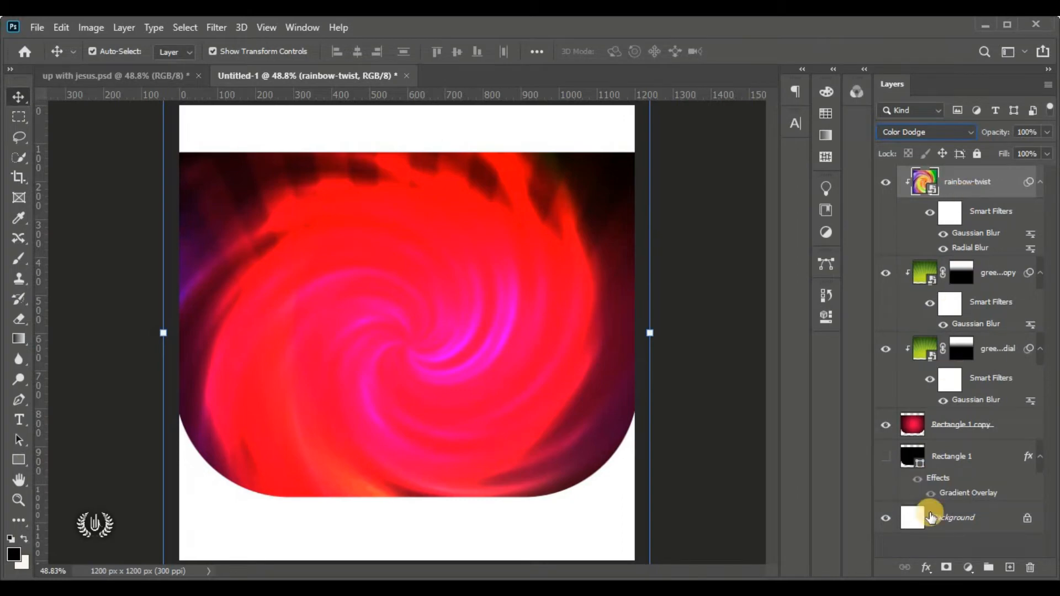
Add a layer mask to rainbow-twist and set a Soft Round brush at 700 px, 0% hardness
{"action": "left_click", "coordinate": [945, 569]}
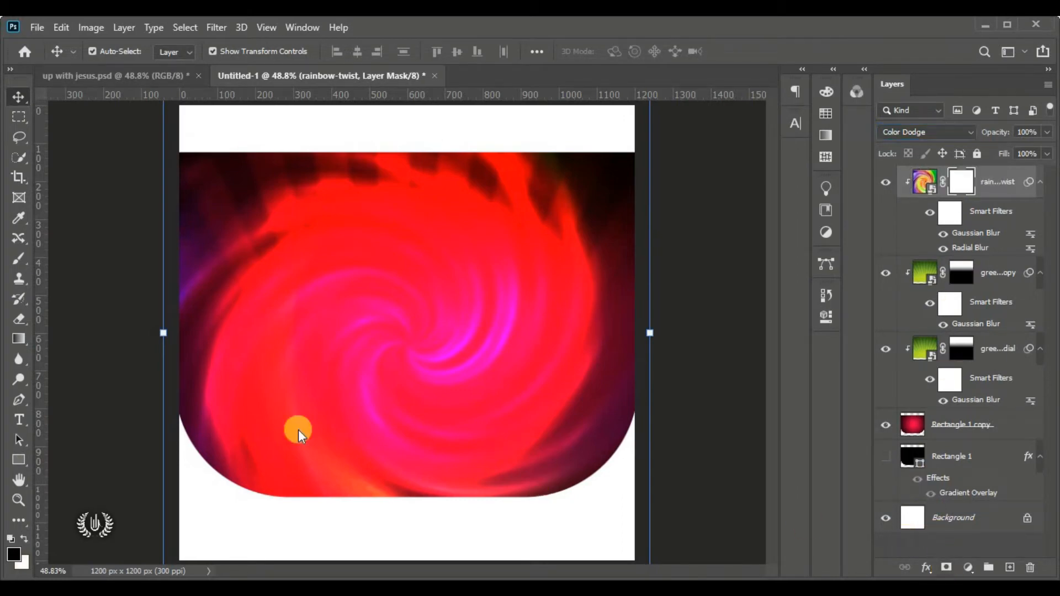
{"action": "left_click_drag", "start_coordinate": [19, 270], "coordinate": [84, 264]}
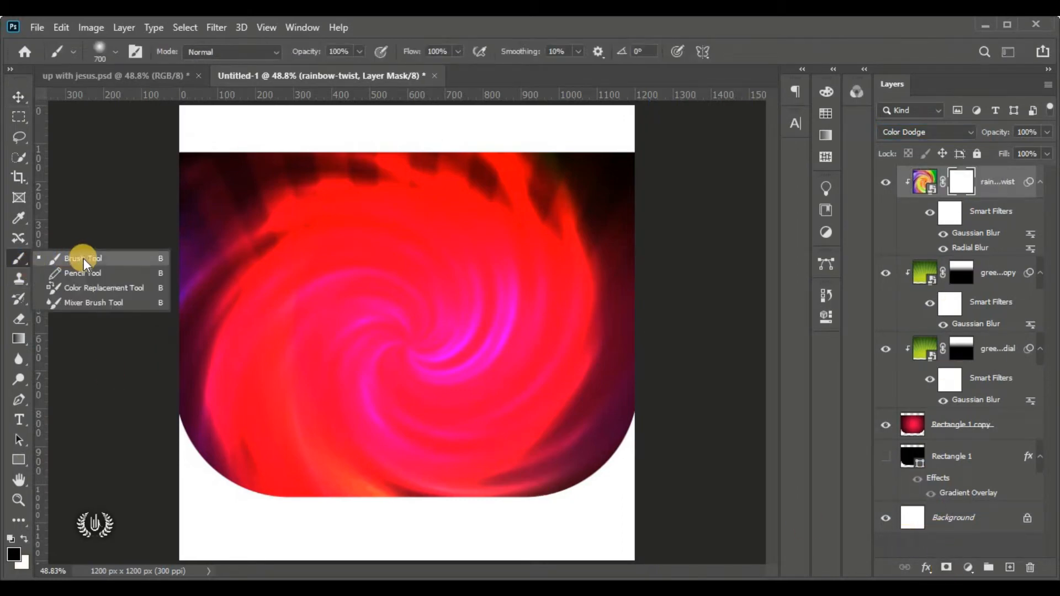
{"action": "left_click", "coordinate": [84, 264]}
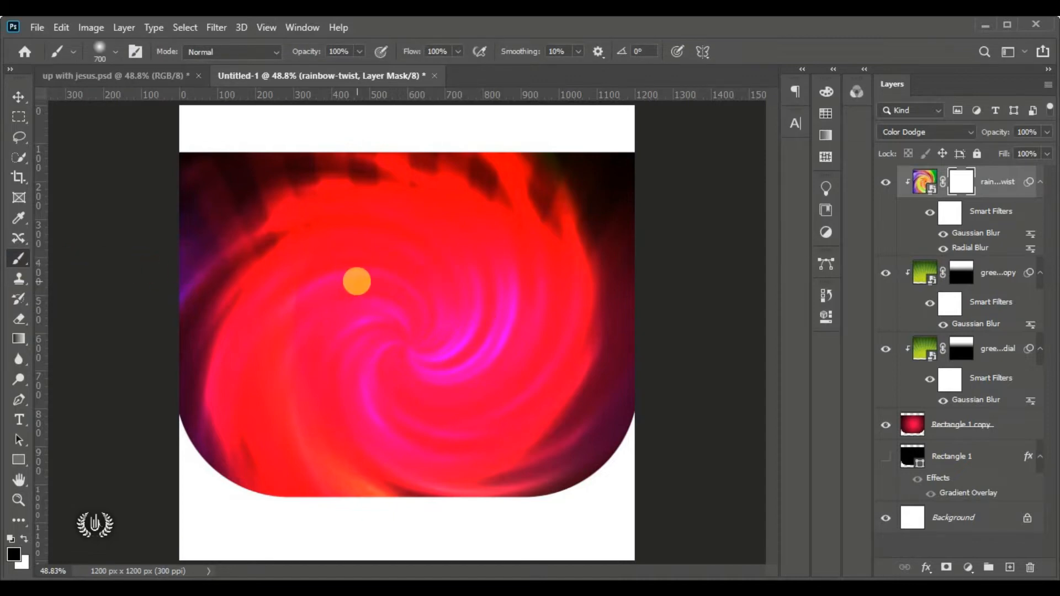
{"action": "left_click", "coordinate": [117, 51]}
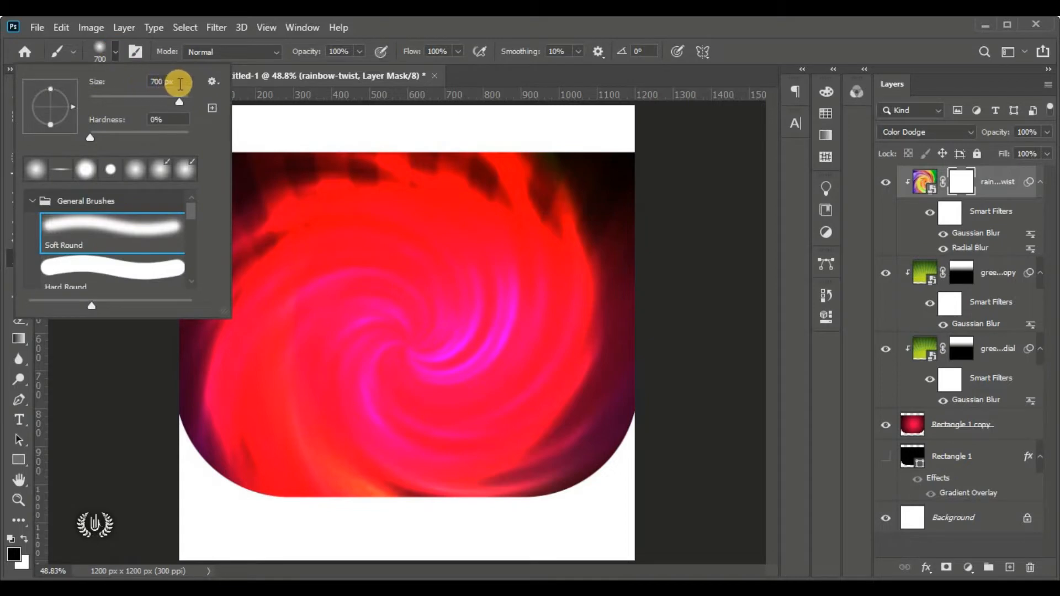
{"action": "left_click_drag", "start_coordinate": [183, 83], "coordinate": [117, 79]}
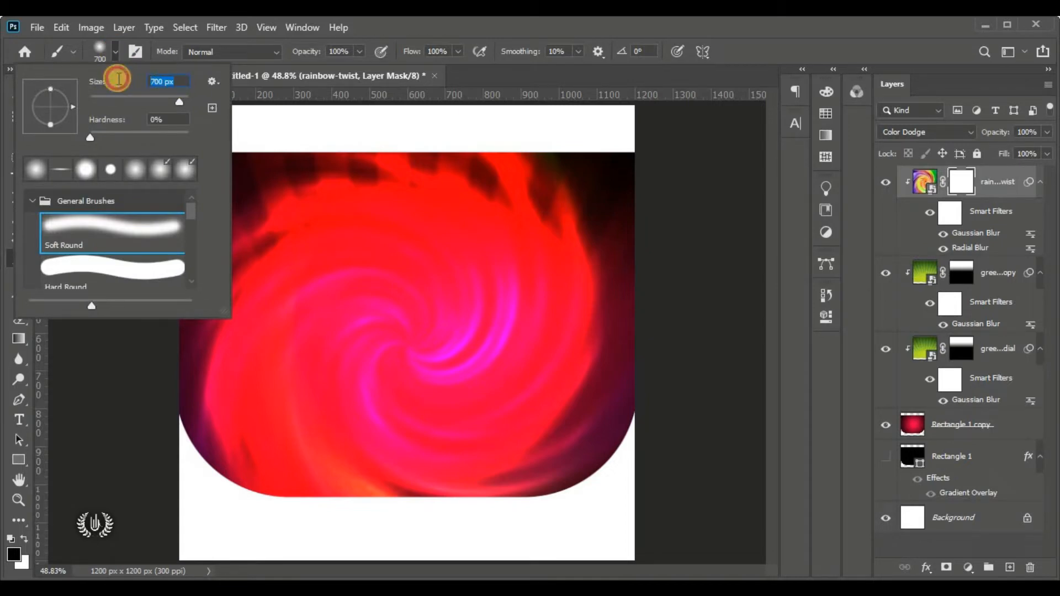
{"action": "left_click", "coordinate": [168, 117]}
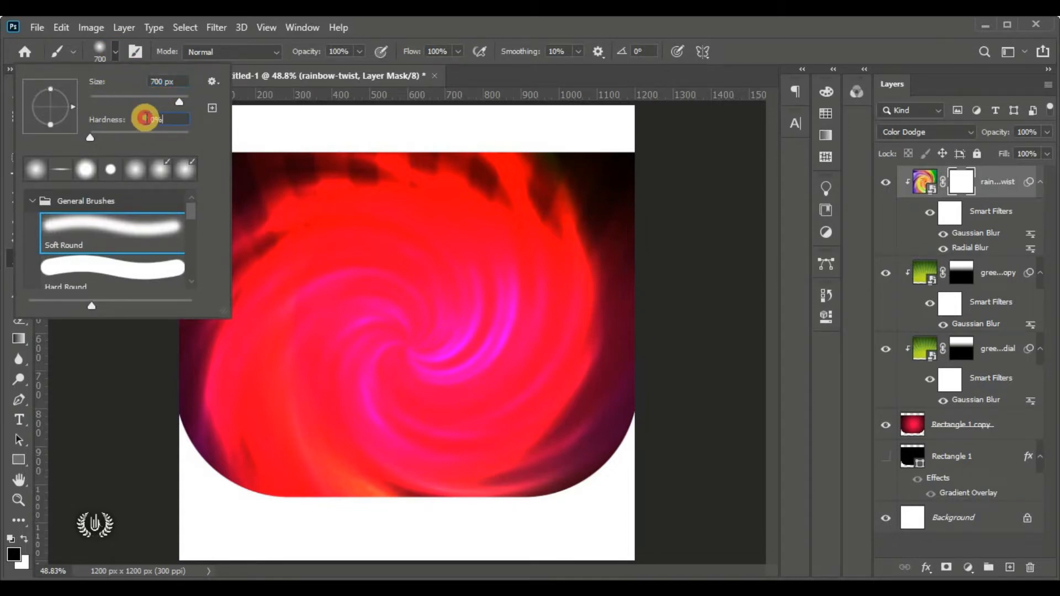
{"action": "left_click", "coordinate": [95, 239]}
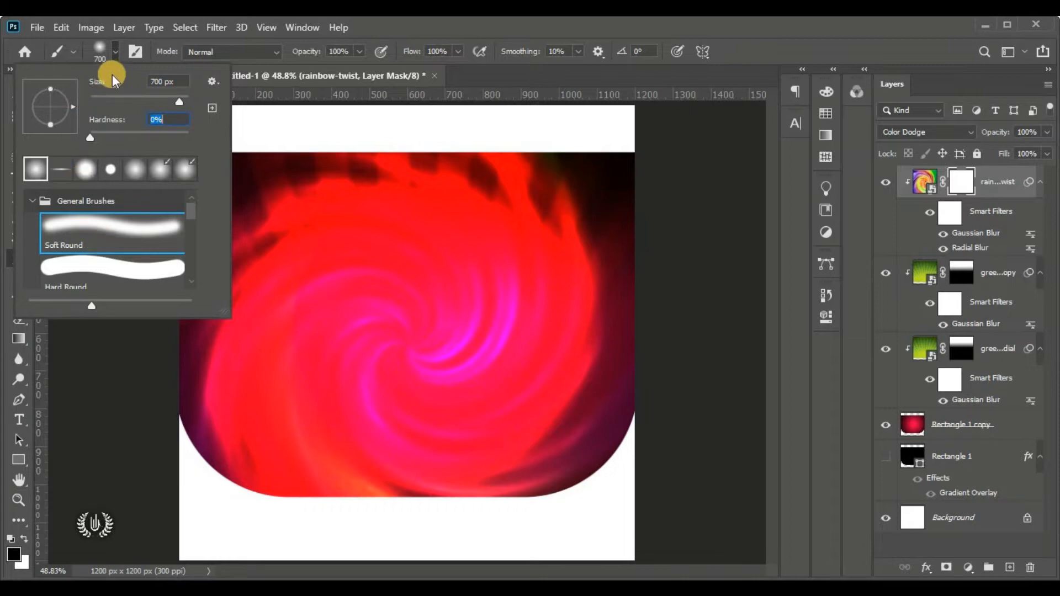
{"action": "left_click", "coordinate": [114, 46]}
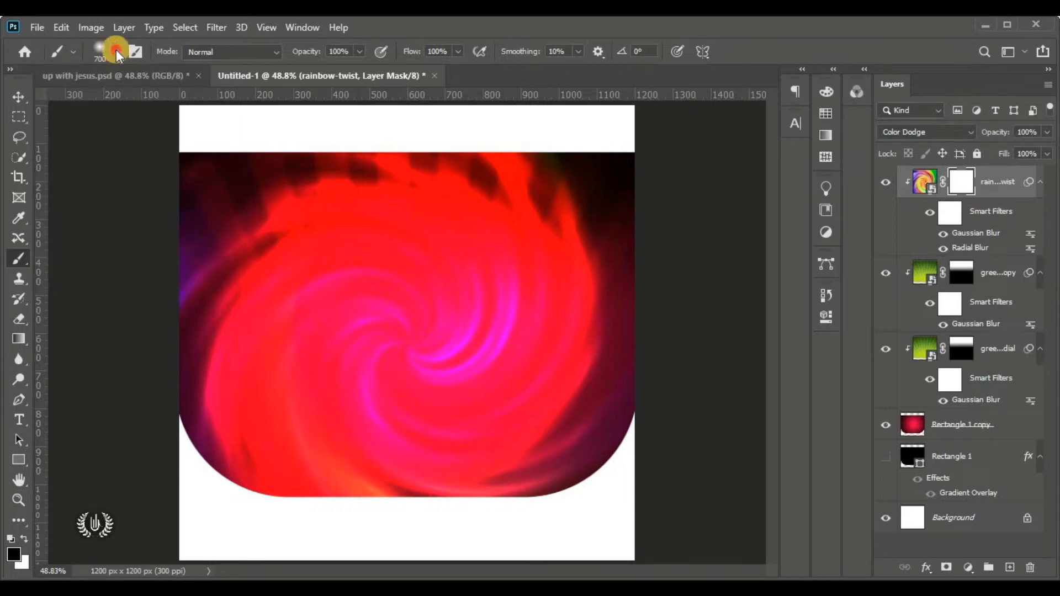
Set black as the foreground colour for painting on the rainbow-twist mask
{"action": "left_click", "coordinate": [16, 557]}
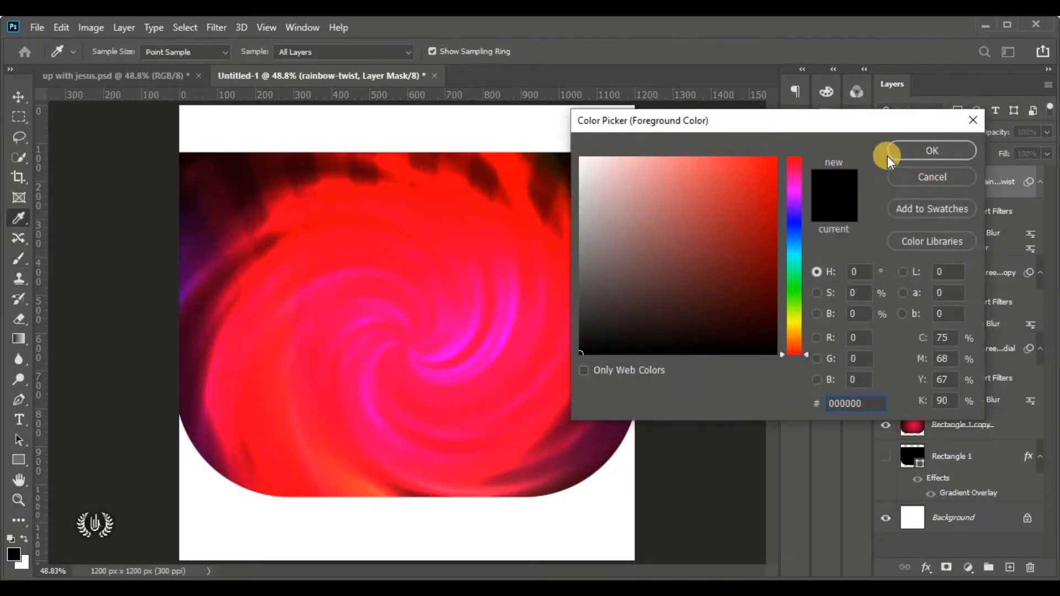
{"action": "left_click", "coordinate": [891, 154]}
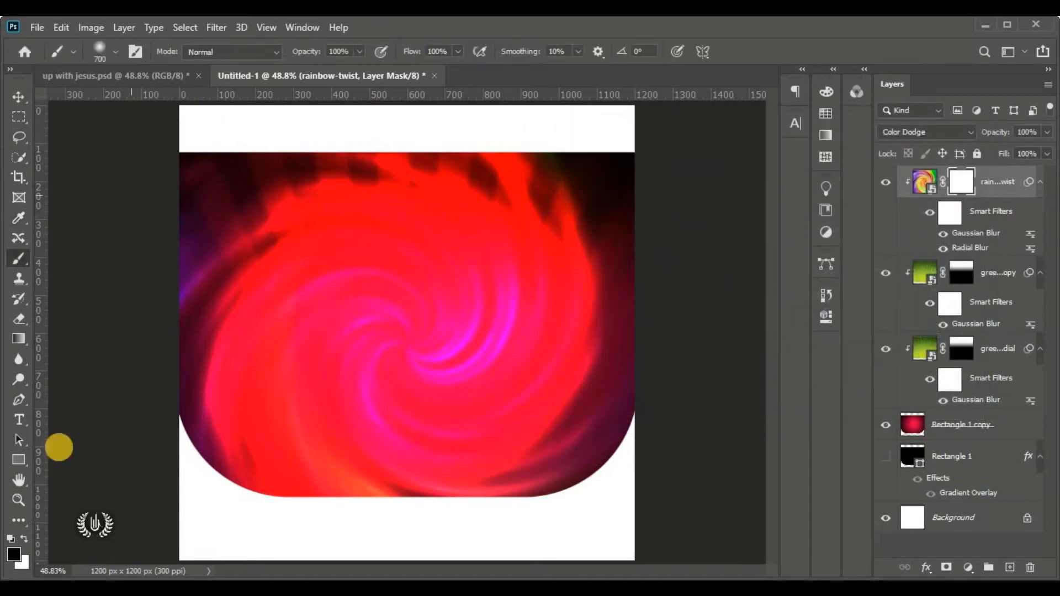
{"action": "left_click", "coordinate": [24, 541]}
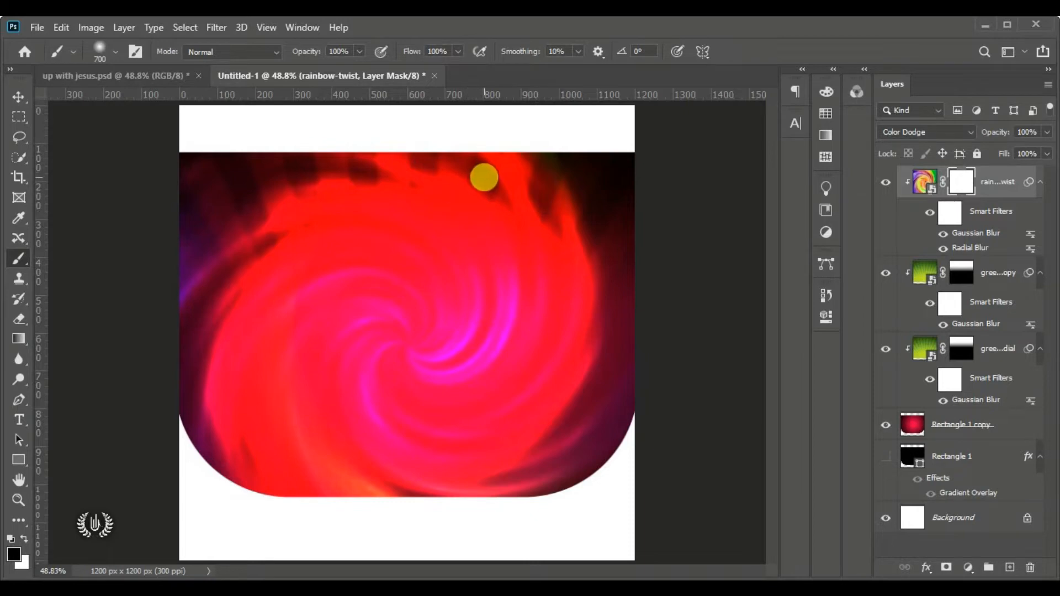
Brush black over the swirl's top, upper right and bright centre on the mask
{"action": "scroll", "coordinate": [466, 232], "scroll_direction": "up", "scroll_amount": 1}
{"action": "left_click_drag", "start_coordinate": [465, 180], "coordinate": [456, 221]}
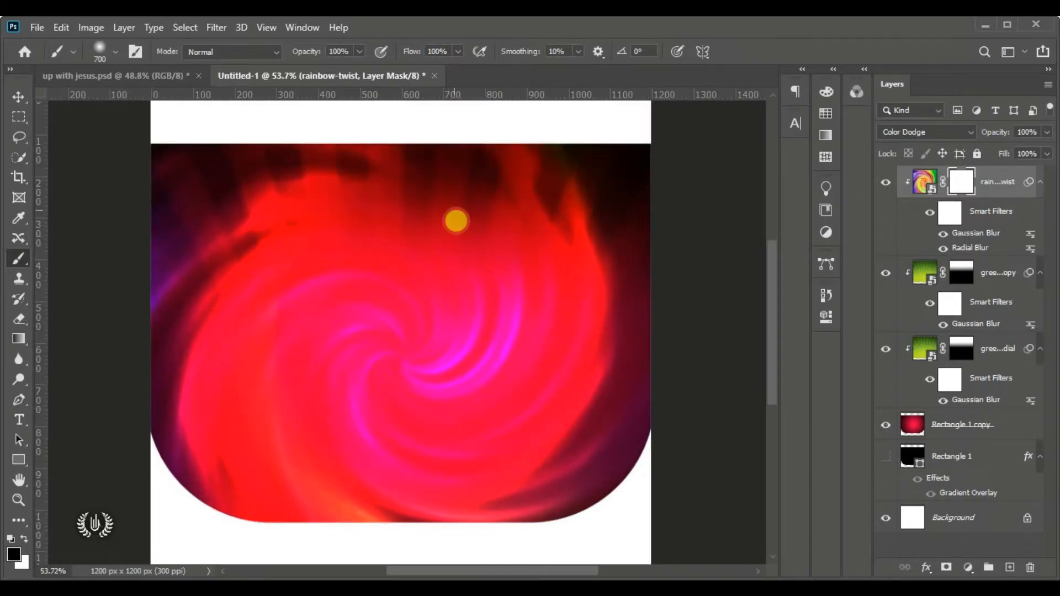
{"action": "left_click", "coordinate": [515, 185]}
{"action": "left_click", "coordinate": [538, 182]}
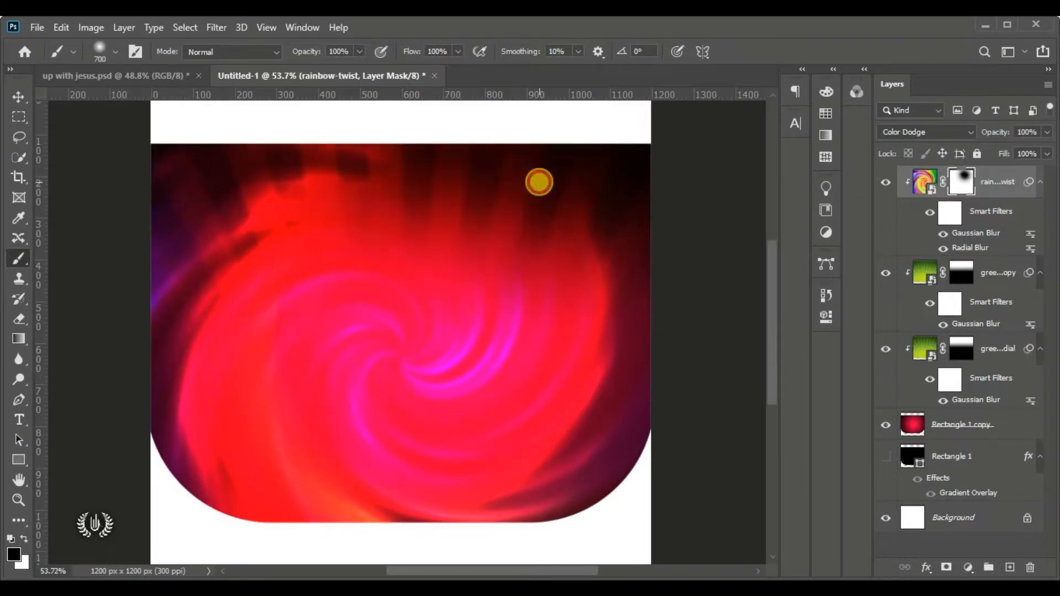
{"action": "left_click", "coordinate": [466, 315]}
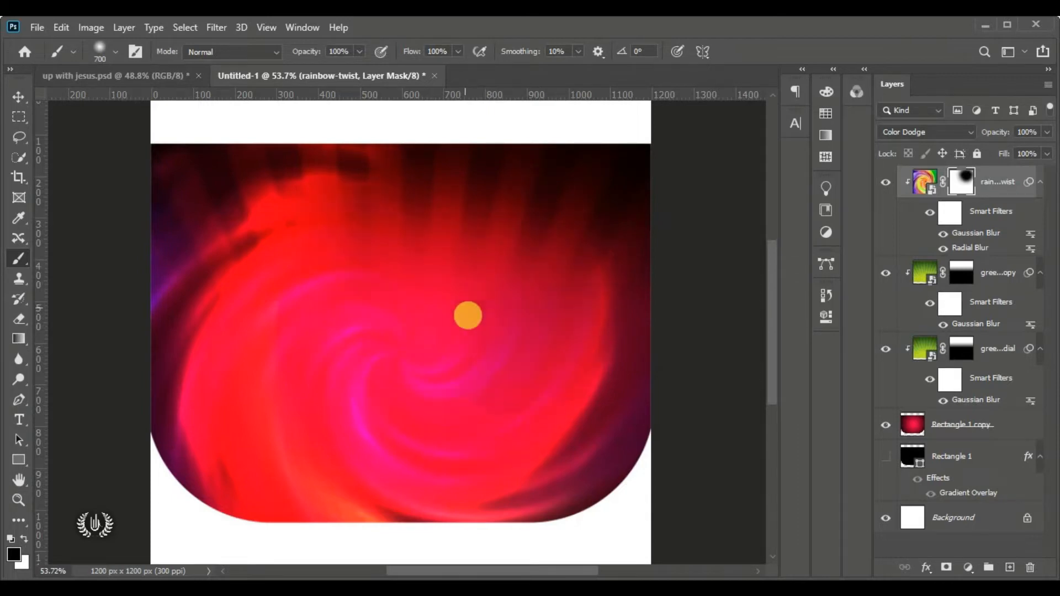
{"action": "left_click", "coordinate": [429, 393]}
{"action": "left_click", "coordinate": [412, 430]}
{"action": "left_click", "coordinate": [358, 414]}
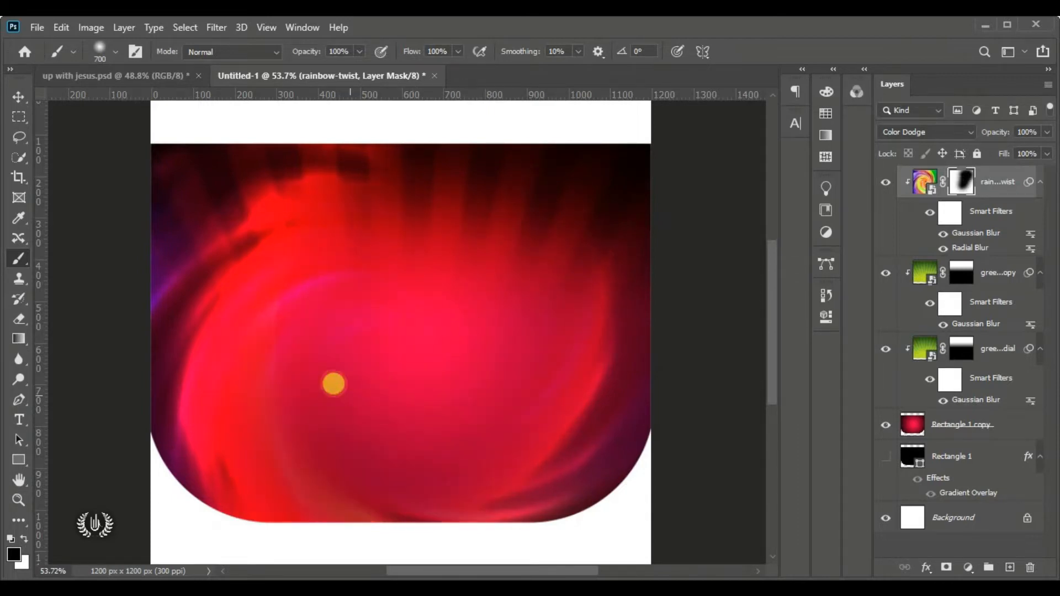
{"action": "left_click", "coordinate": [317, 440]}
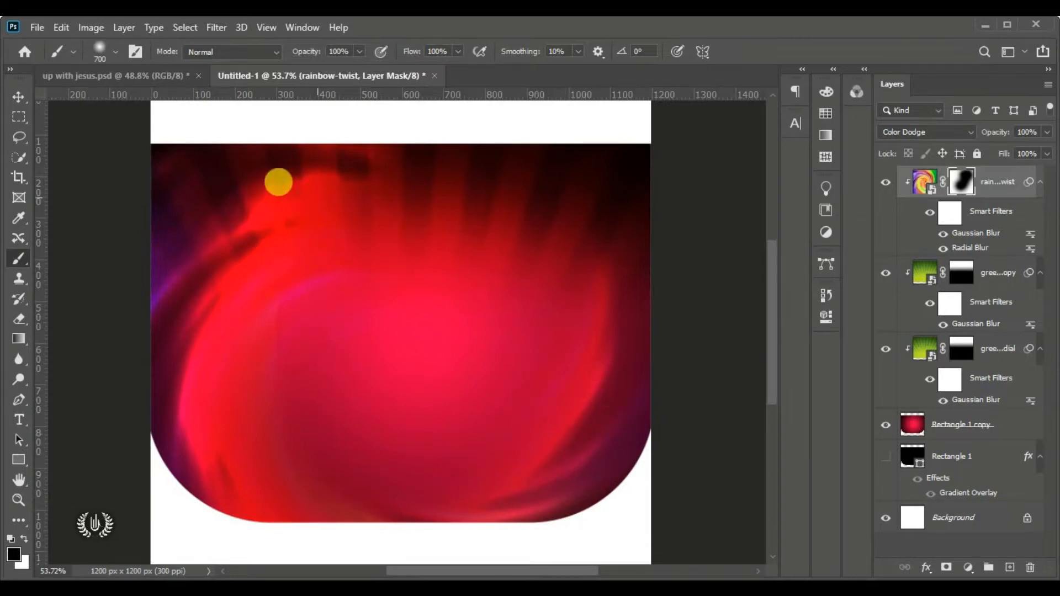
Mask out the swirl's left side and upper right, leaving a soft central glow
{"action": "left_click", "coordinate": [276, 227]}
{"action": "left_click", "coordinate": [226, 261]}
{"action": "left_click", "coordinate": [271, 334]}
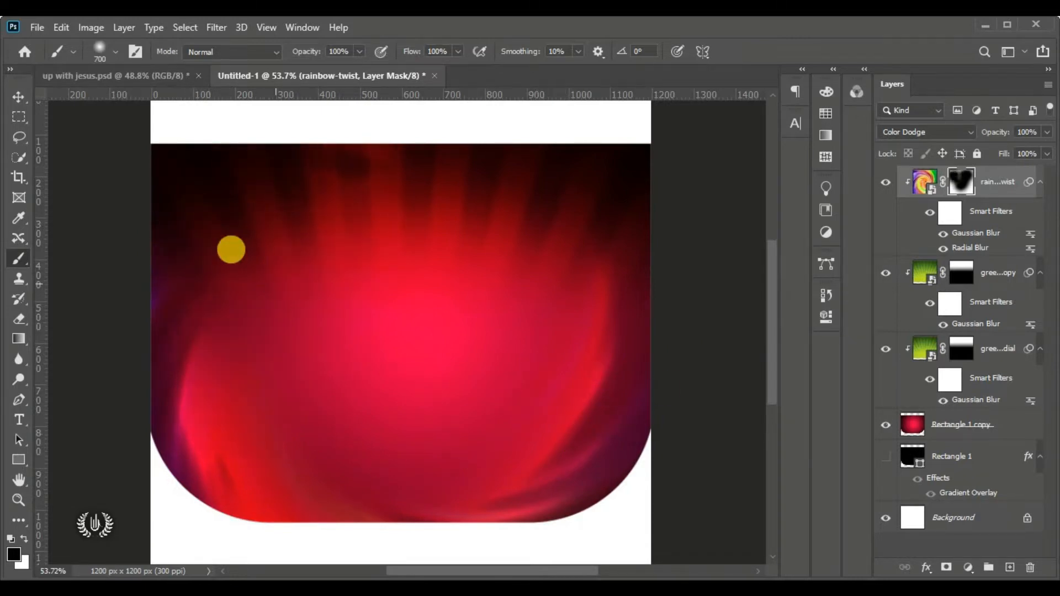
{"action": "left_click", "coordinate": [276, 406]}
{"action": "left_click", "coordinate": [383, 426]}
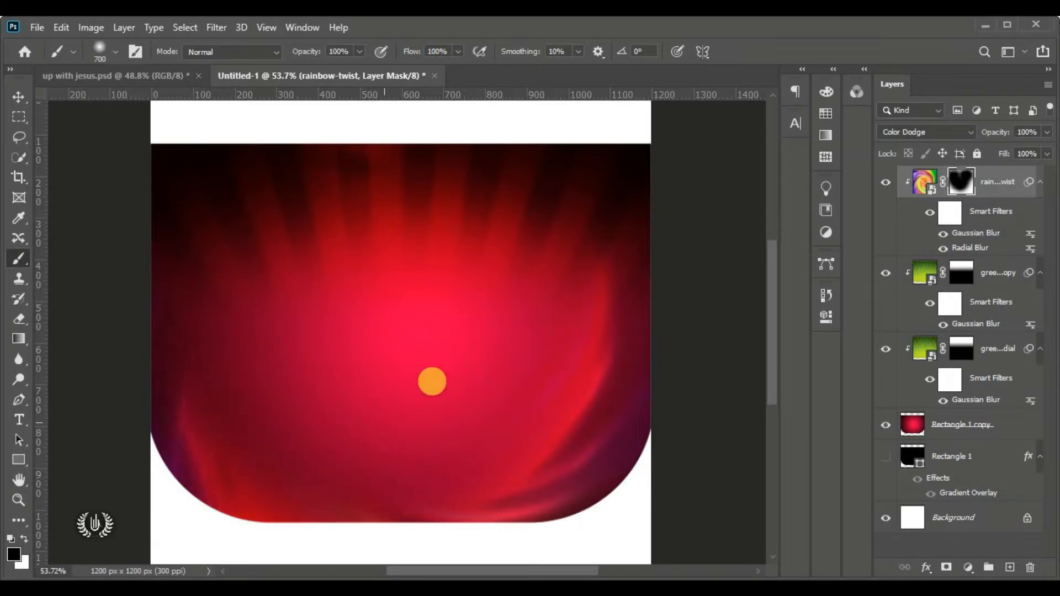
{"action": "left_click", "coordinate": [548, 167]}
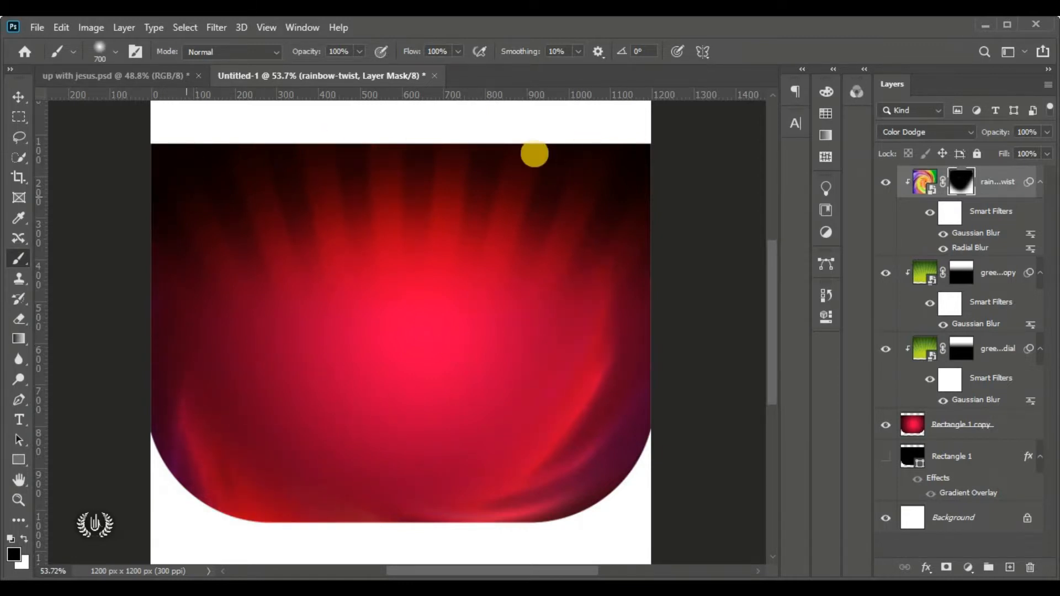
{"action": "left_click", "coordinate": [18, 96]}
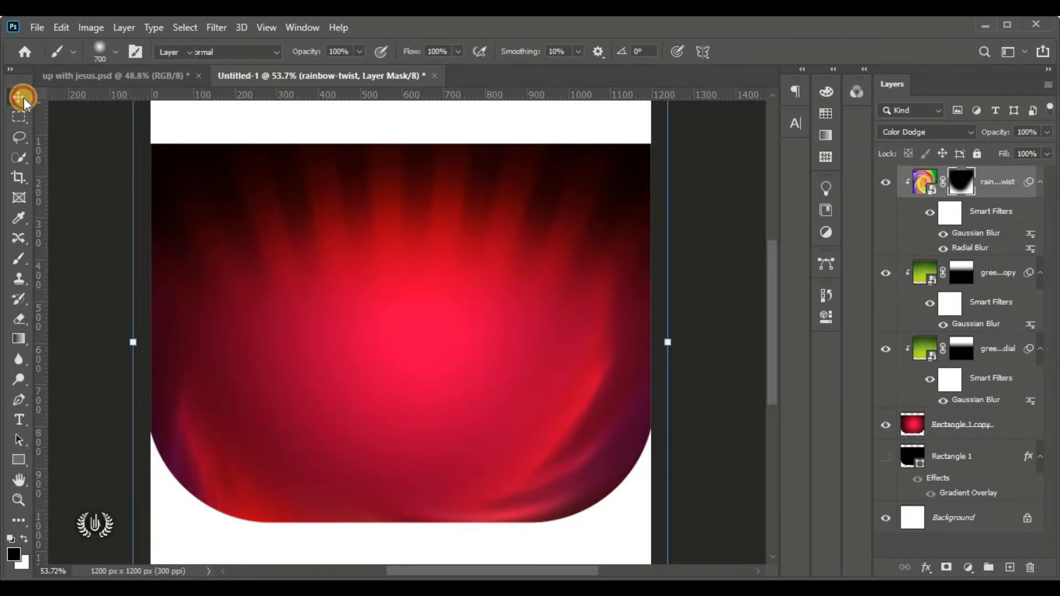
{"action": "left_click", "coordinate": [67, 299]}
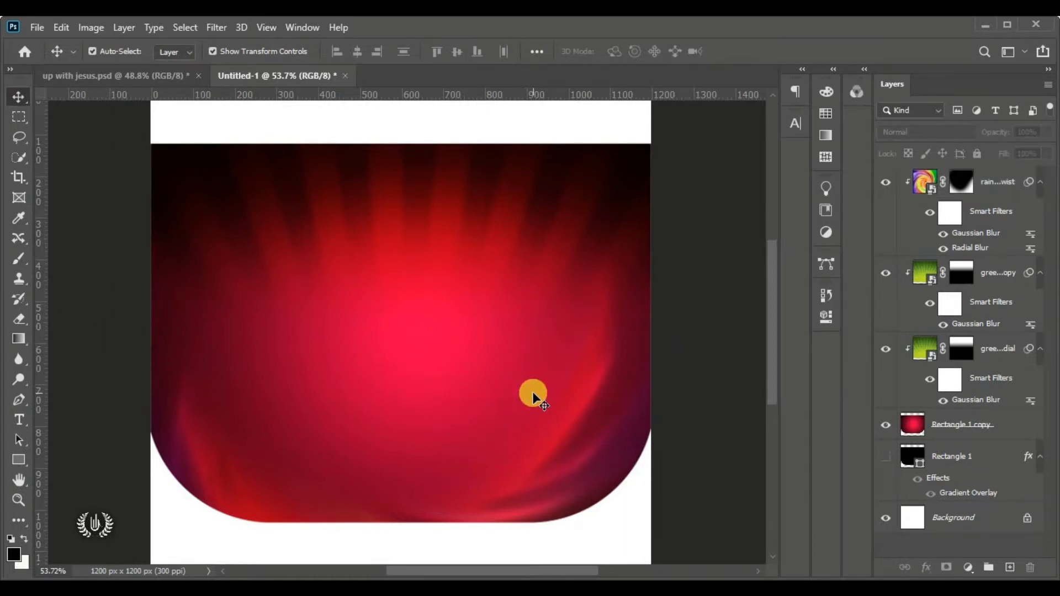
{"action": "left_click", "coordinate": [958, 188], "text": "shift"}
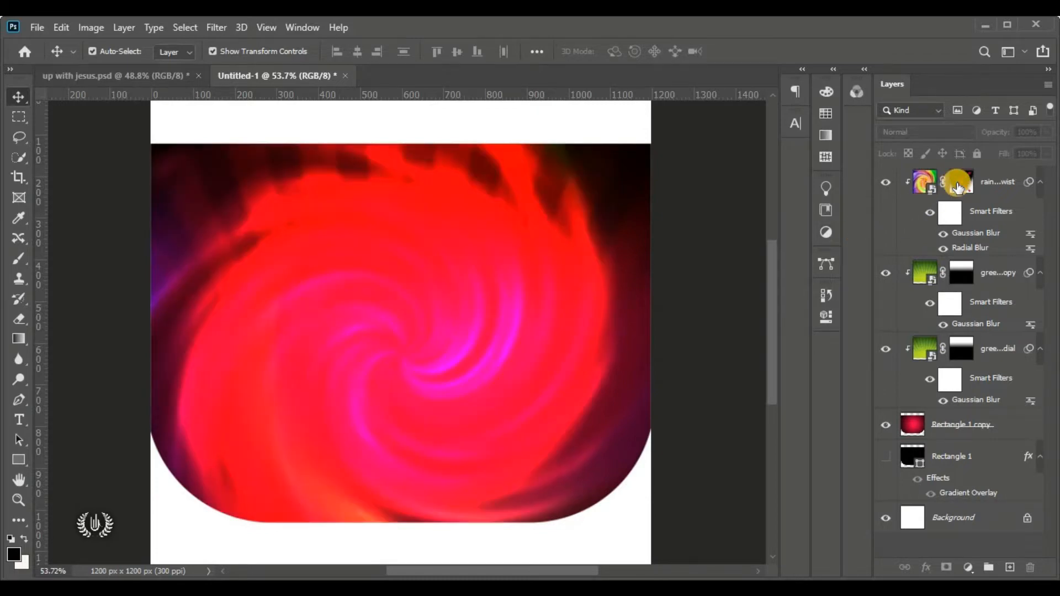
{"action": "left_click", "coordinate": [961, 188], "text": "shift"}
{"action": "left_click", "coordinate": [961, 188], "text": "shift"}
{"action": "left_click", "coordinate": [961, 188], "text": "shift"}
{"action": "left_click", "coordinate": [961, 187], "text": "shift"}
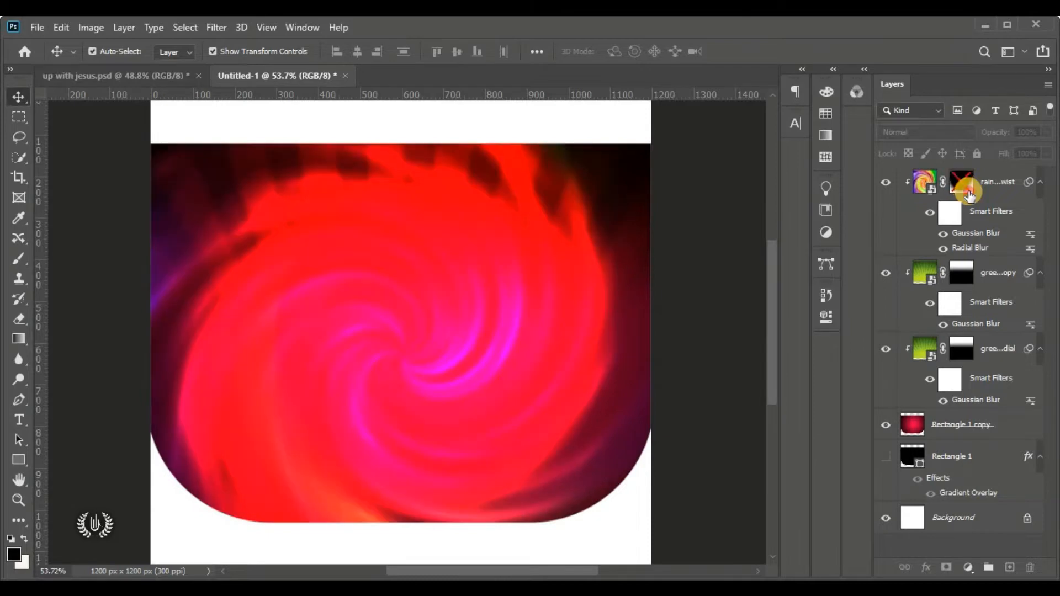
{"action": "left_click", "coordinate": [965, 188], "text": "shift"}
{"action": "left_click_drag", "start_coordinate": [1013, 185], "coordinate": [1010, 567]}
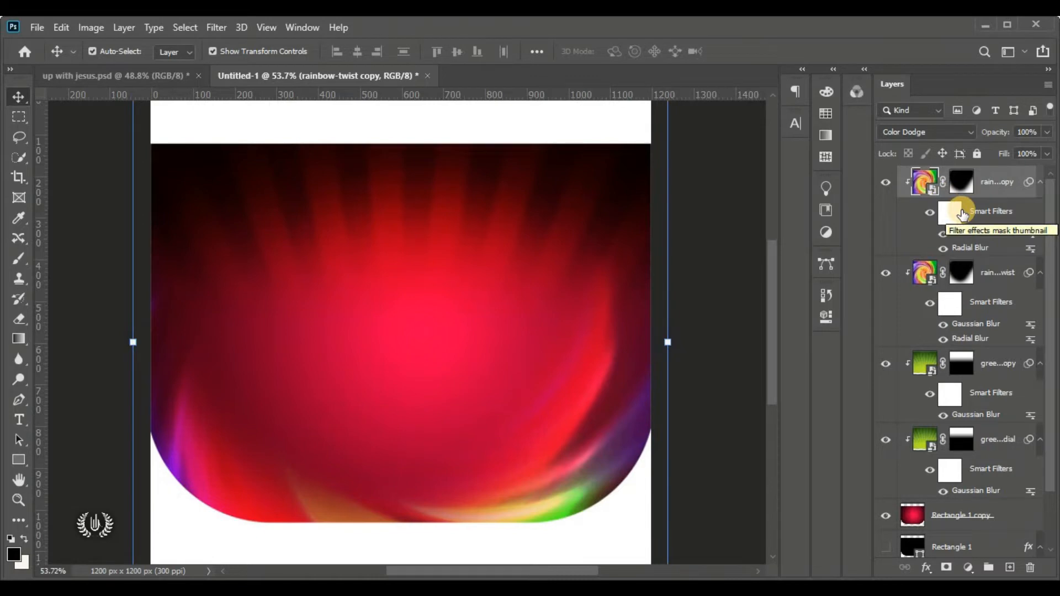
{"action": "key", "text": "Delete"}
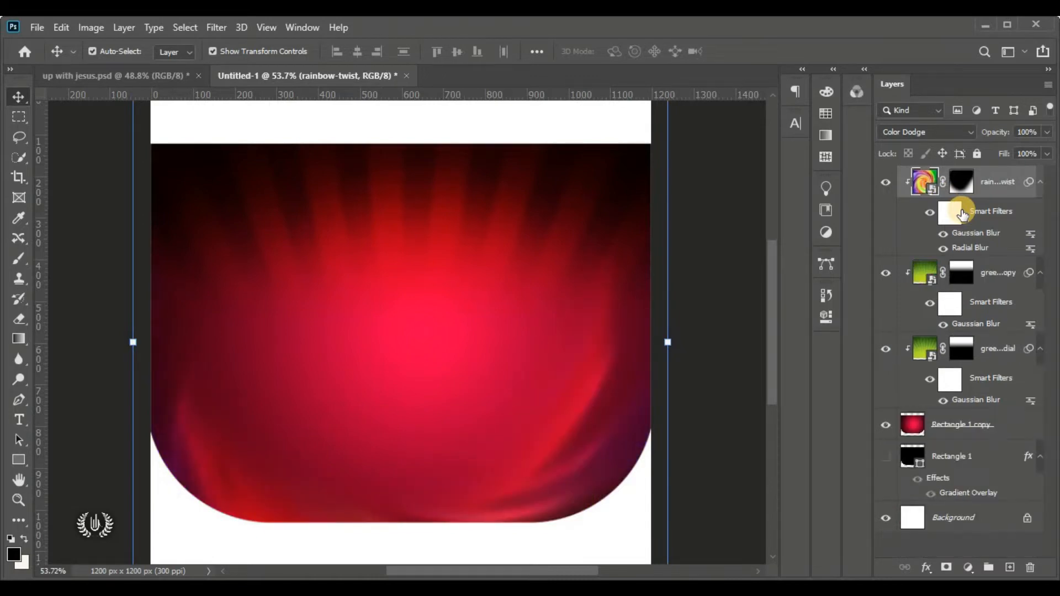
{"action": "left_click", "coordinate": [710, 241]}
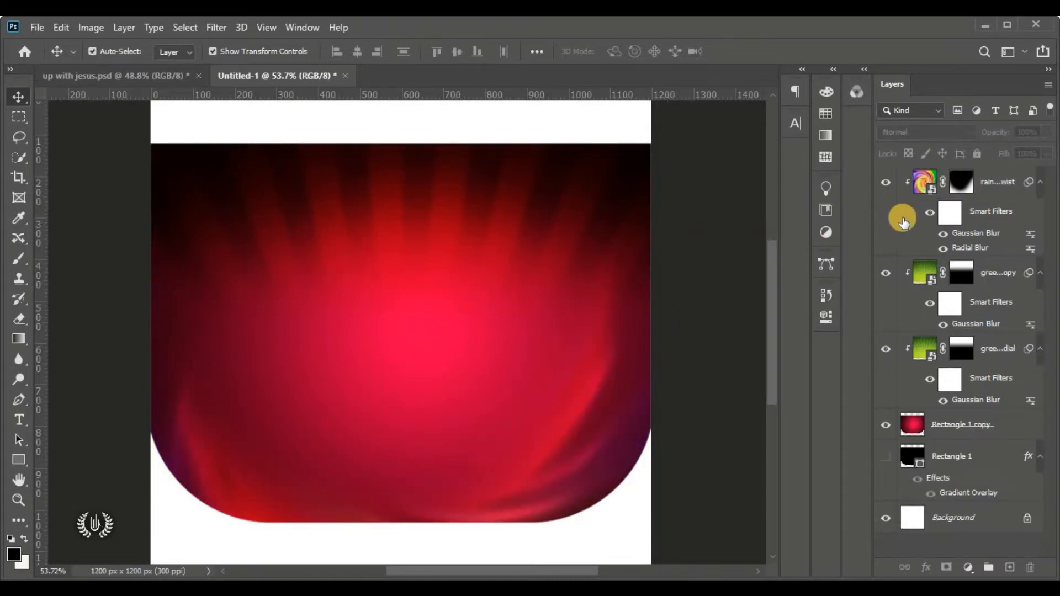
{"action": "left_click", "coordinate": [1005, 185]}
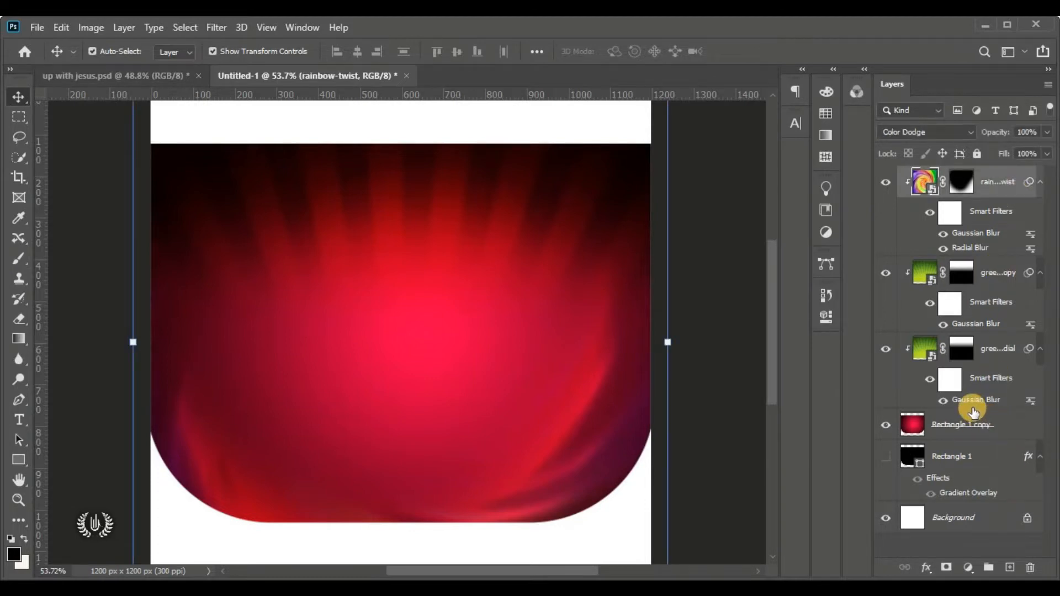
Group the layers from rainbow-twist to Rectangle 1 into a group named BACKGROUND
{"action": "left_click", "coordinate": [980, 473], "text": "shift"}
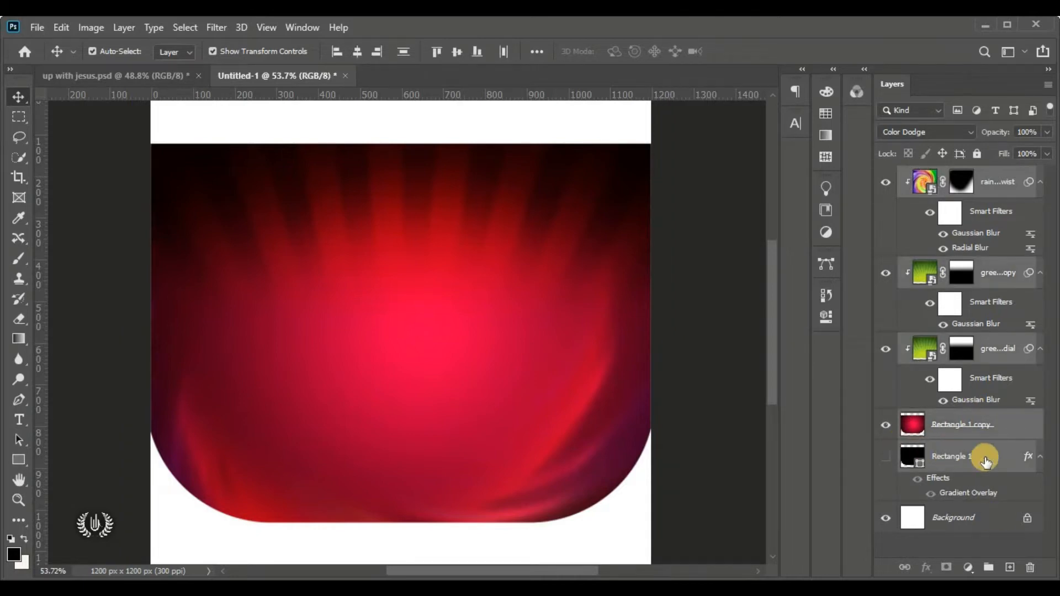
{"action": "left_click", "coordinate": [989, 569]}
{"action": "double_click", "coordinate": [950, 175]}
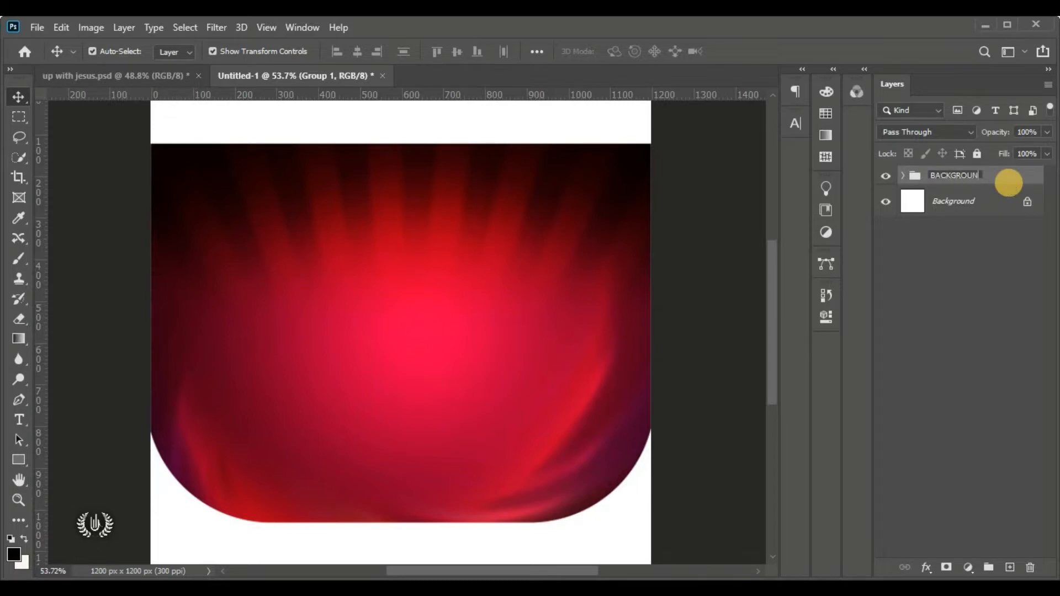
{"action": "key", "text": "Return"}
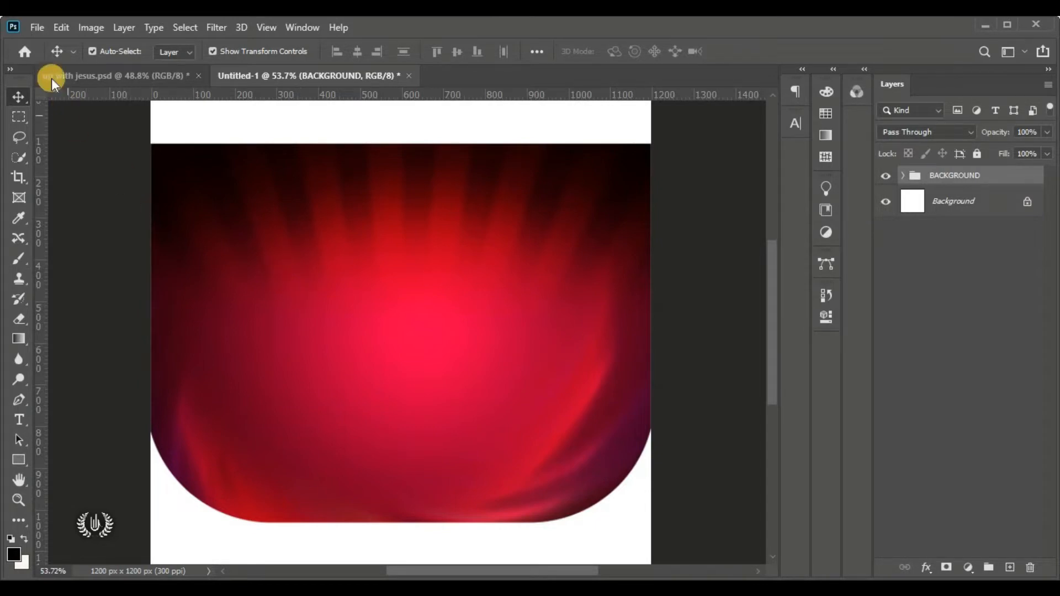
{"action": "left_click", "coordinate": [37, 27]}
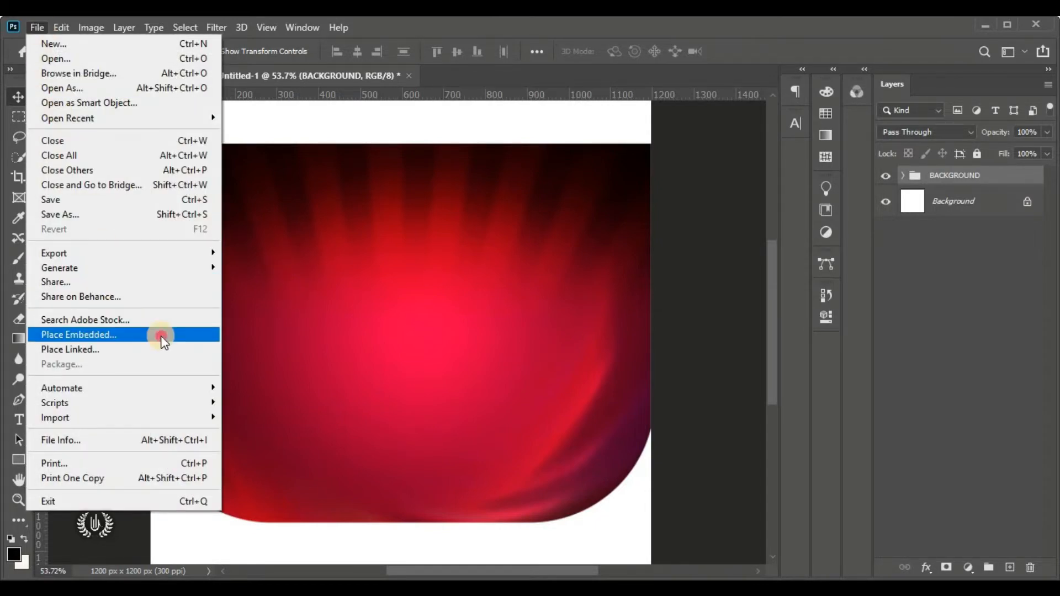
Place the Gold Background Texture image into the flyer as an embedded layer
{"action": "left_click", "coordinate": [161, 336]}
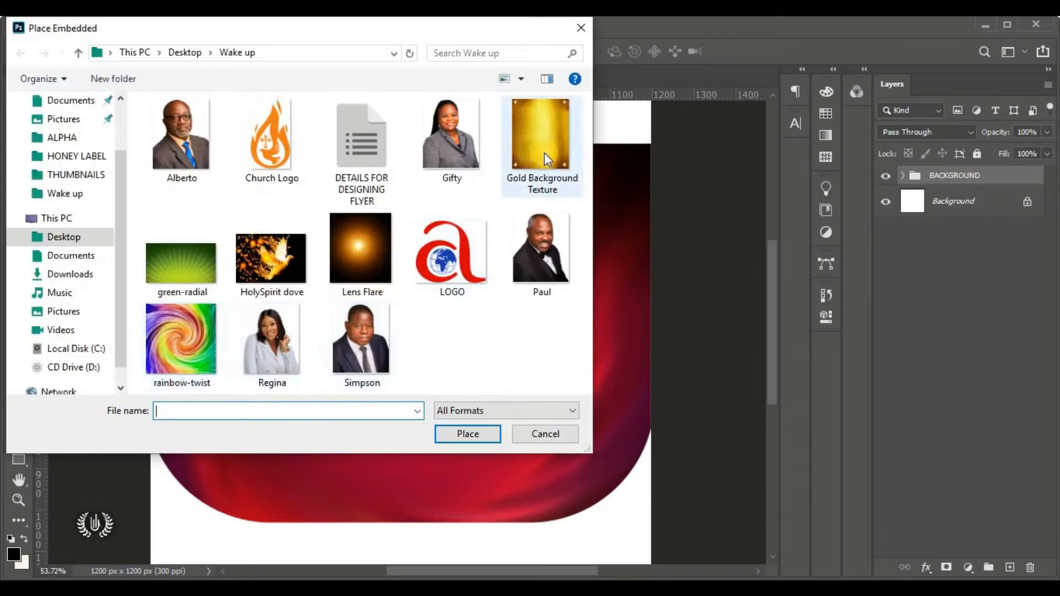
{"action": "left_click", "coordinate": [547, 160]}
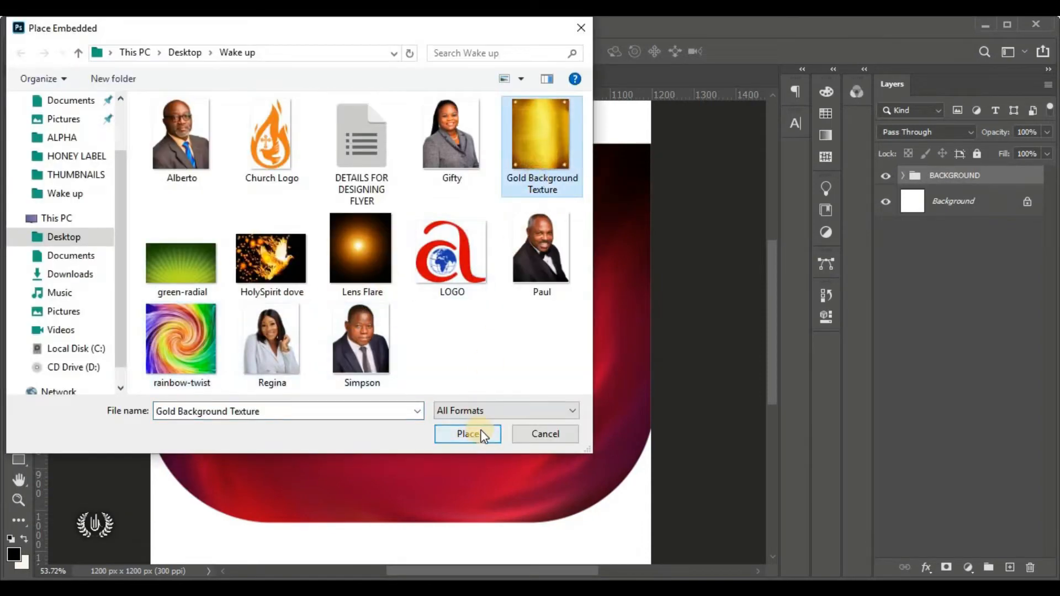
{"action": "left_click", "coordinate": [481, 434]}
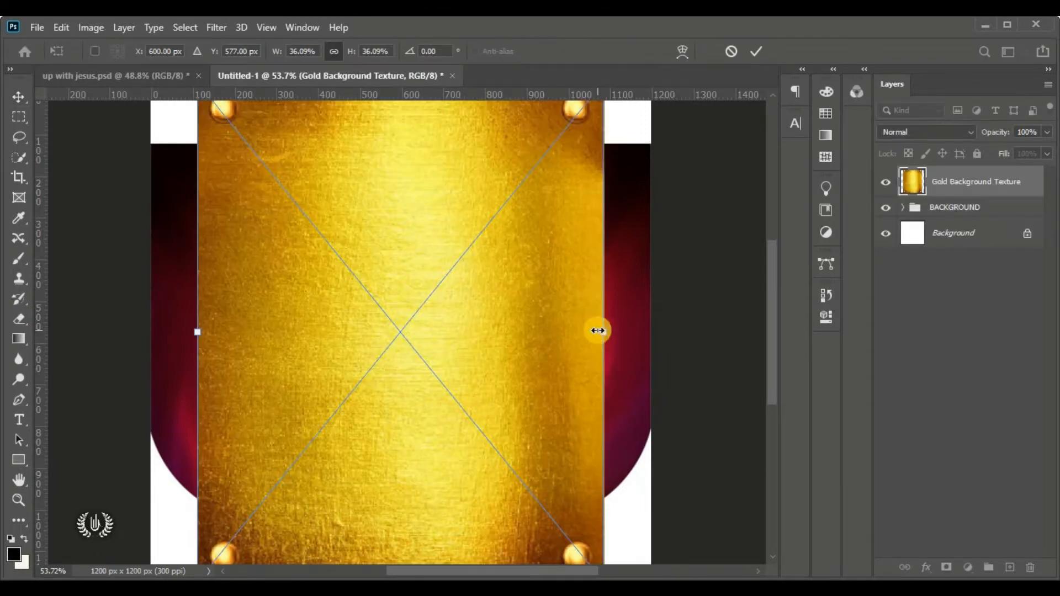
Stretch the gold texture to 45.57% across the full flyer width and align it to the top edge
{"action": "left_click_drag", "start_coordinate": [597, 331], "coordinate": [688, 332]}
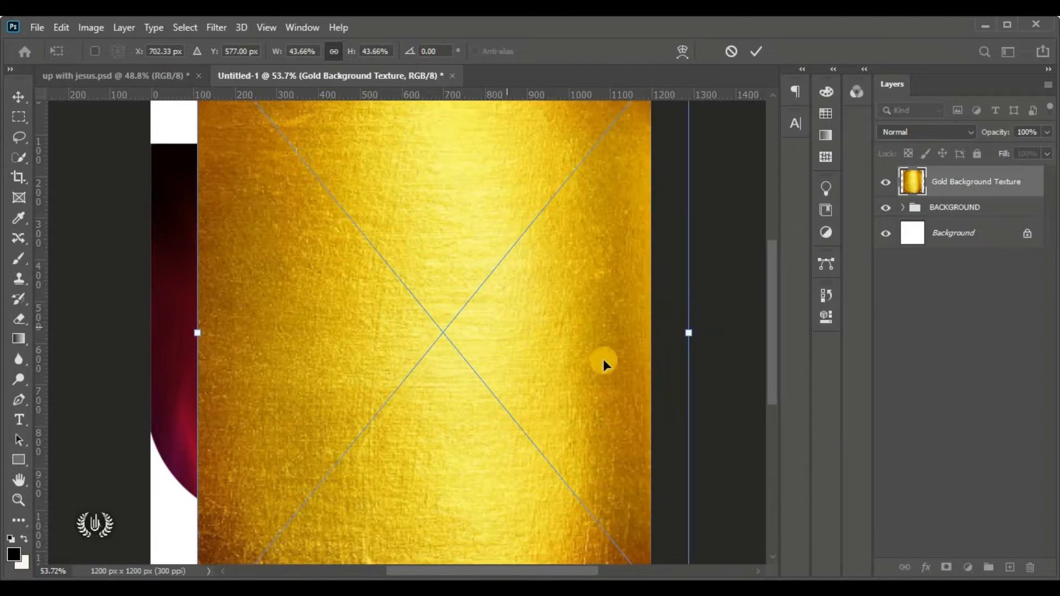
{"action": "left_click_drag", "start_coordinate": [602, 359], "coordinate": [571, 334]}
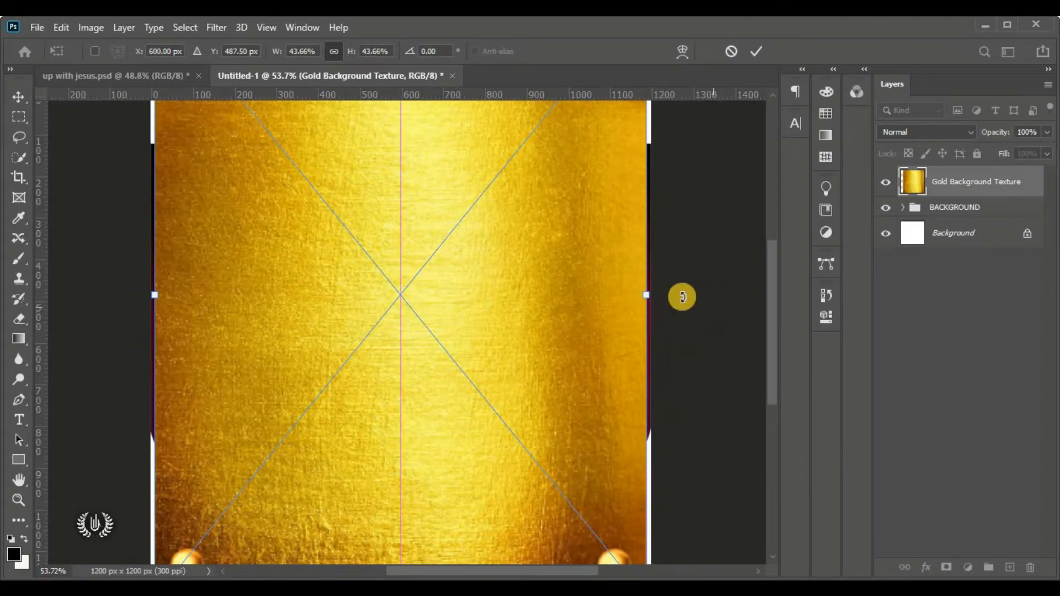
{"action": "left_click_drag", "start_coordinate": [651, 296], "coordinate": [668, 298]}
{"action": "left_click_drag", "start_coordinate": [585, 310], "coordinate": [562, 248]}
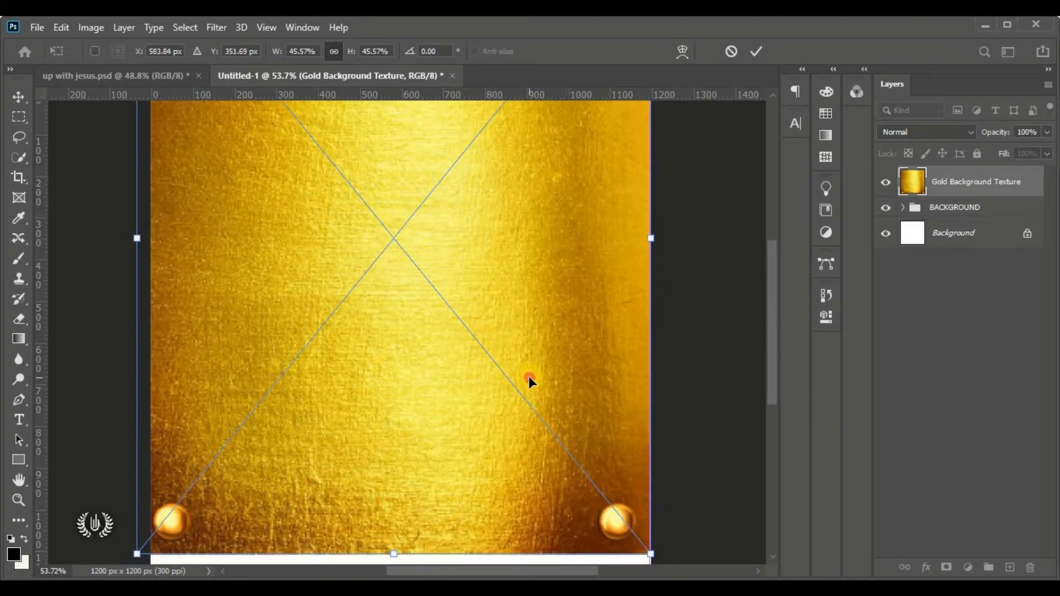
{"action": "left_click_drag", "start_coordinate": [528, 380], "coordinate": [536, 323]}
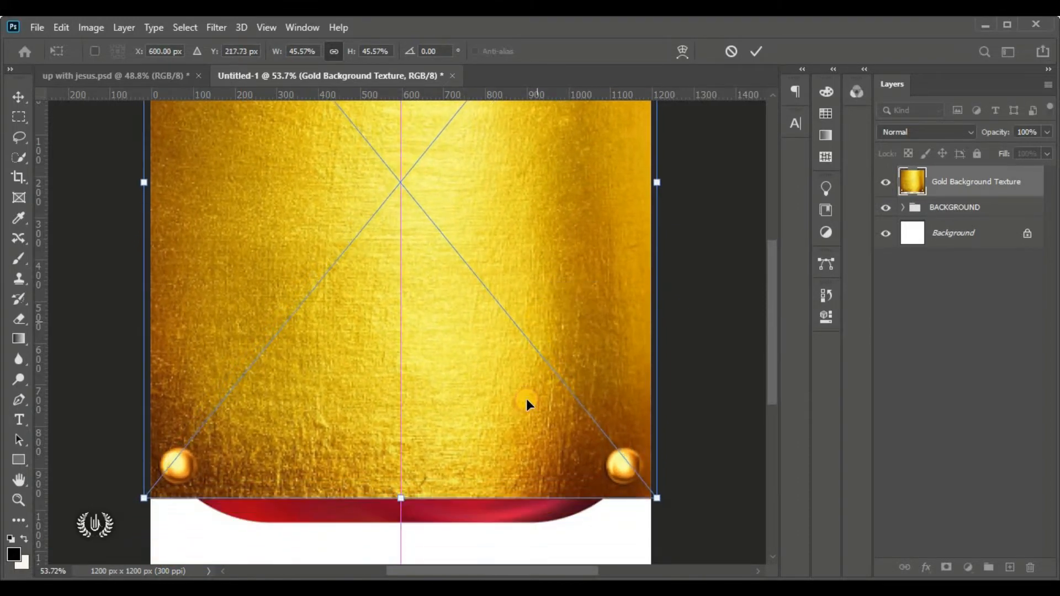
{"action": "scroll", "coordinate": [462, 452], "scroll_direction": "down", "scroll_amount": 3}
{"action": "scroll", "coordinate": [462, 451], "scroll_direction": "up", "scroll_amount": 1}
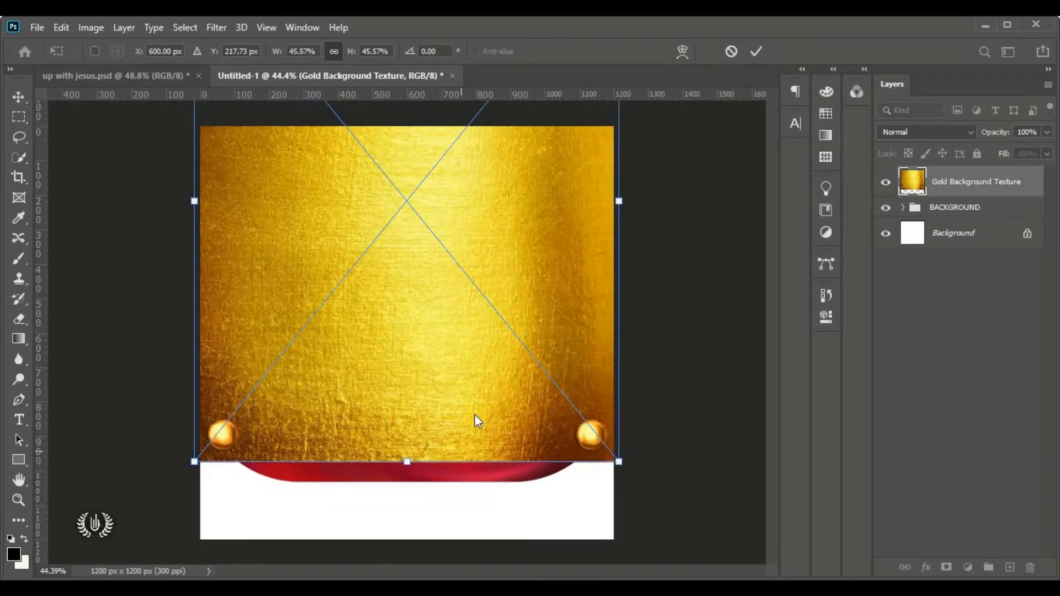
{"action": "left_click_drag", "start_coordinate": [470, 395], "coordinate": [468, 330]}
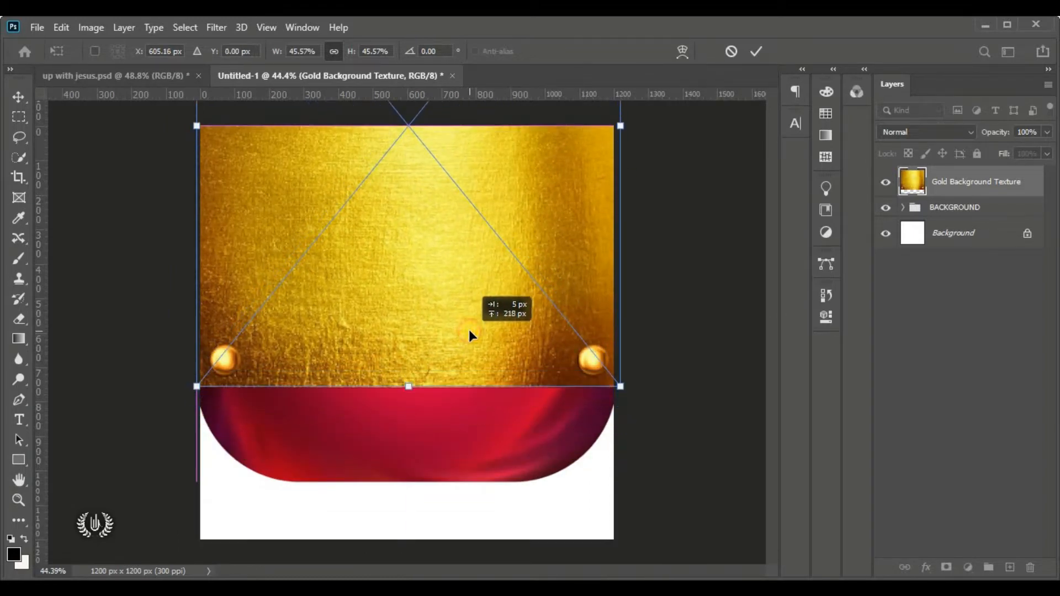
{"action": "left_click", "coordinate": [756, 49]}
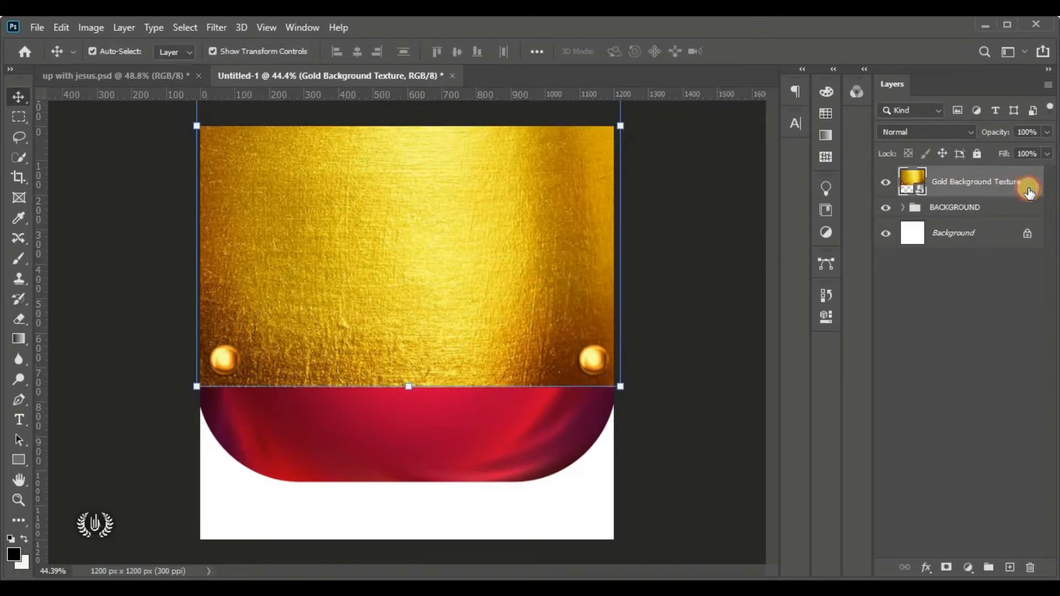
Move the gold texture layer below the BACKGROUND group so only a top gold band shows
{"action": "left_click_drag", "start_coordinate": [1029, 190], "coordinate": [1028, 225]}
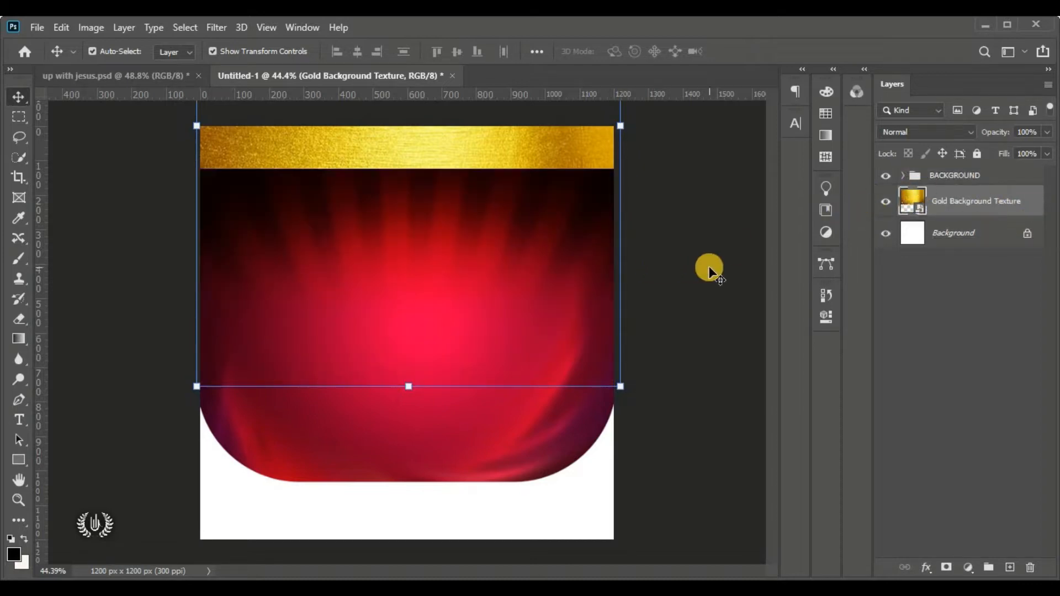
{"action": "left_click", "coordinate": [885, 200]}
{"action": "left_click", "coordinate": [884, 199]}
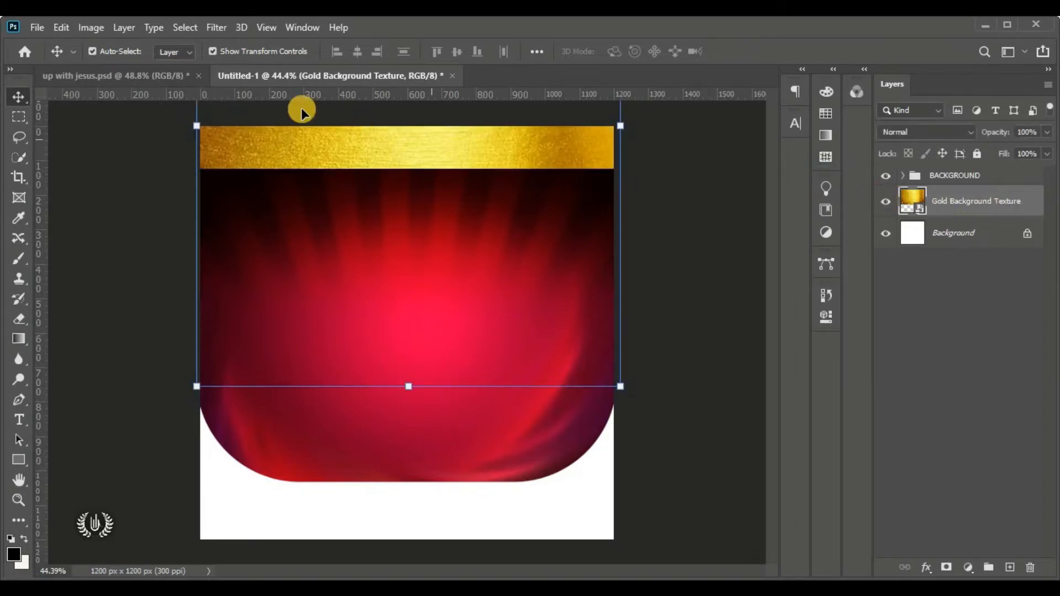
{"action": "left_click", "coordinate": [750, 165]}
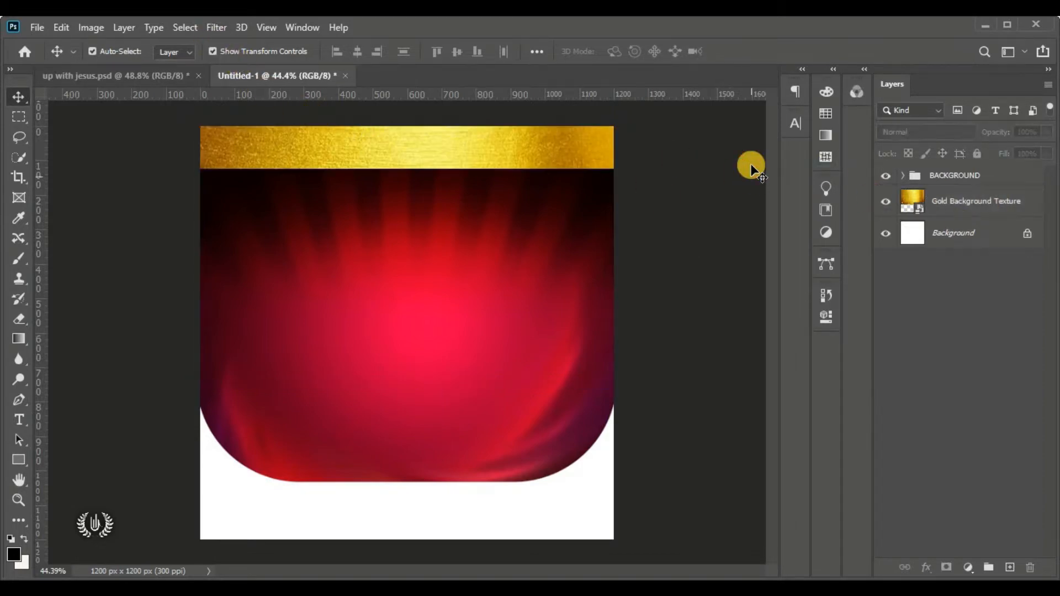
{"action": "key", "text": "ctrl+0"}
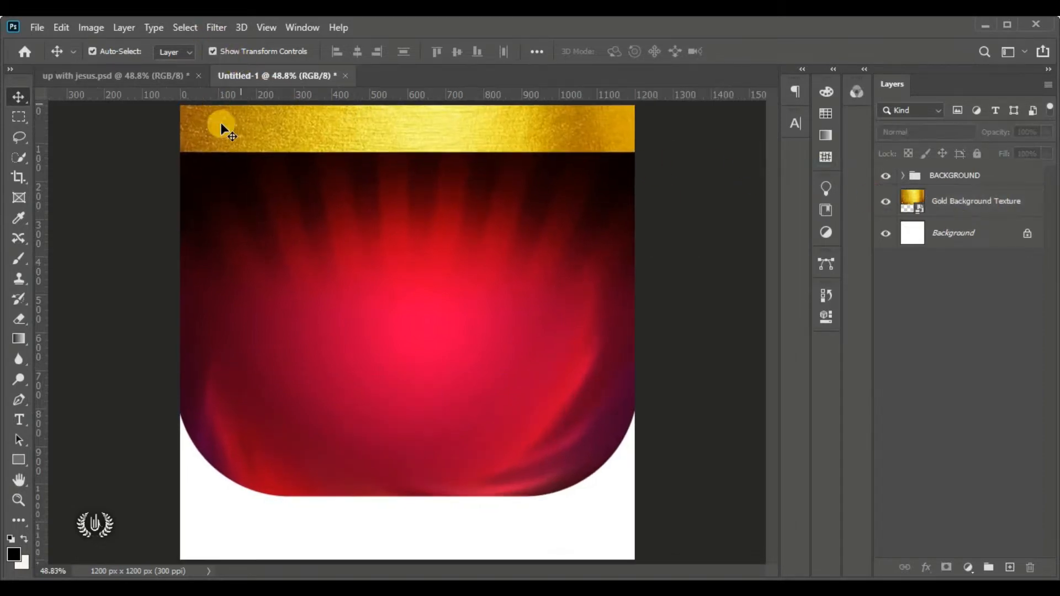
{"action": "left_click", "coordinate": [986, 204]}
Open the Gaussian Blur filter for the gold texture layer
{"action": "left_click", "coordinate": [209, 29]}
{"action": "mouse_move", "coordinate": [364, 208]}
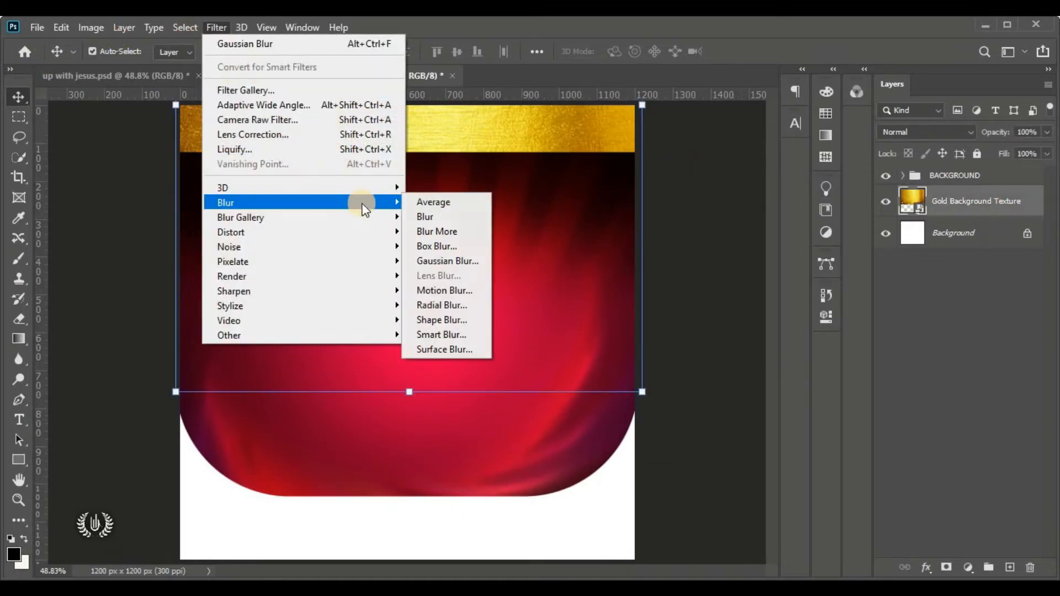
{"action": "left_click", "coordinate": [466, 261]}
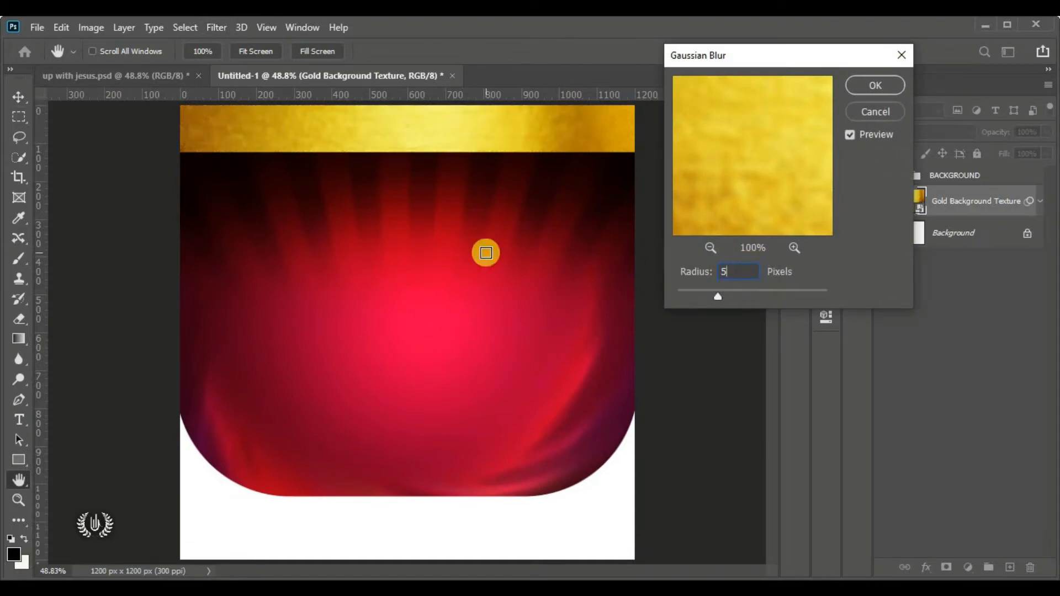
Apply a 5-pixel Gaussian Blur to the gold texture, then select the BACKGROUND group
{"action": "left_click", "coordinate": [864, 83]}
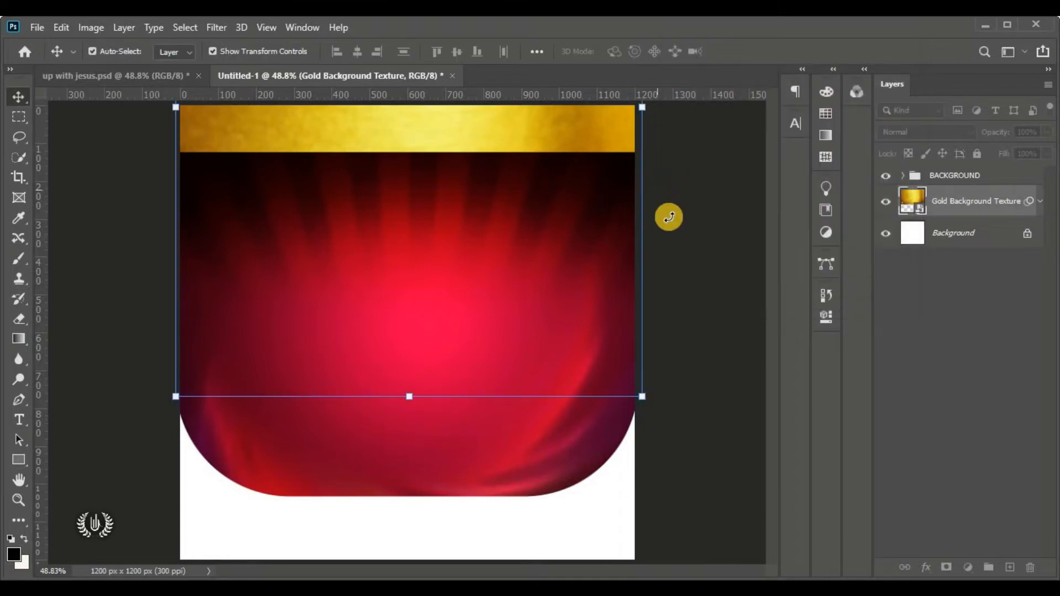
{"action": "left_click", "coordinate": [704, 228]}
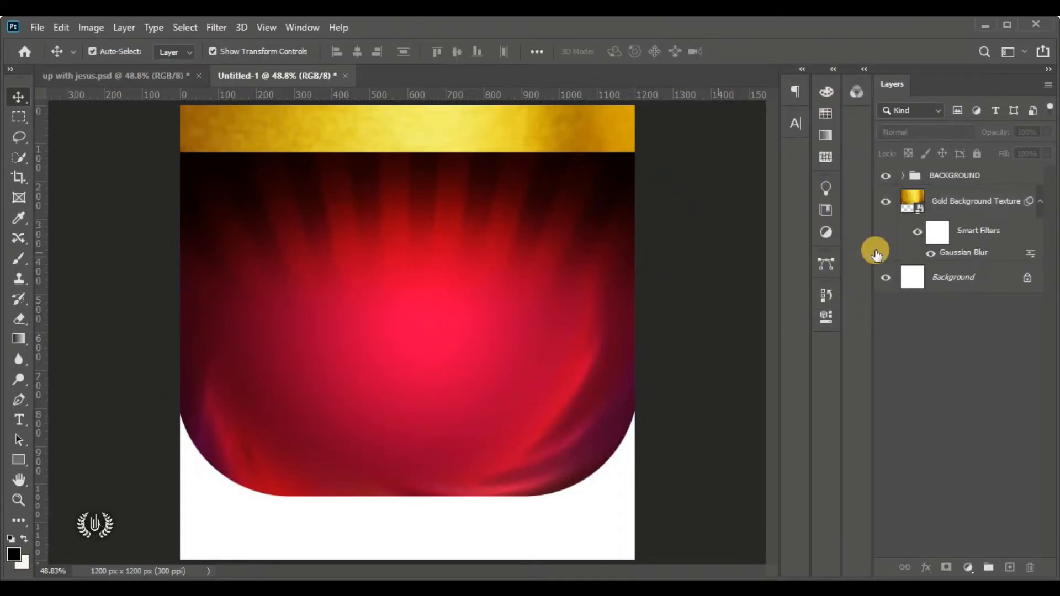
{"action": "left_click", "coordinate": [995, 181]}
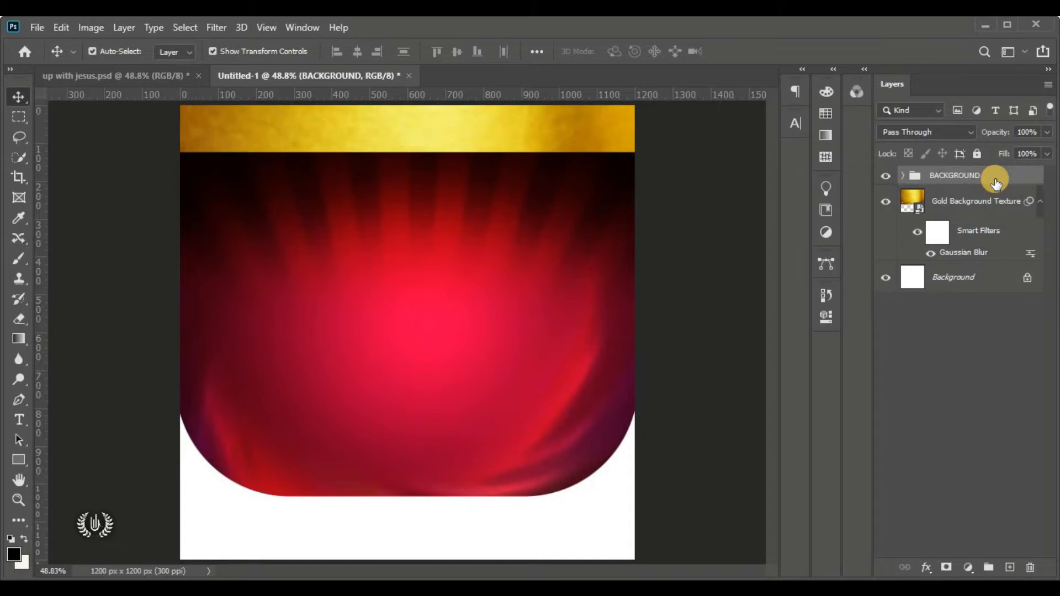
Place a speaker portrait image into the flyer with Place Embedded
{"action": "left_click", "coordinate": [37, 27]}
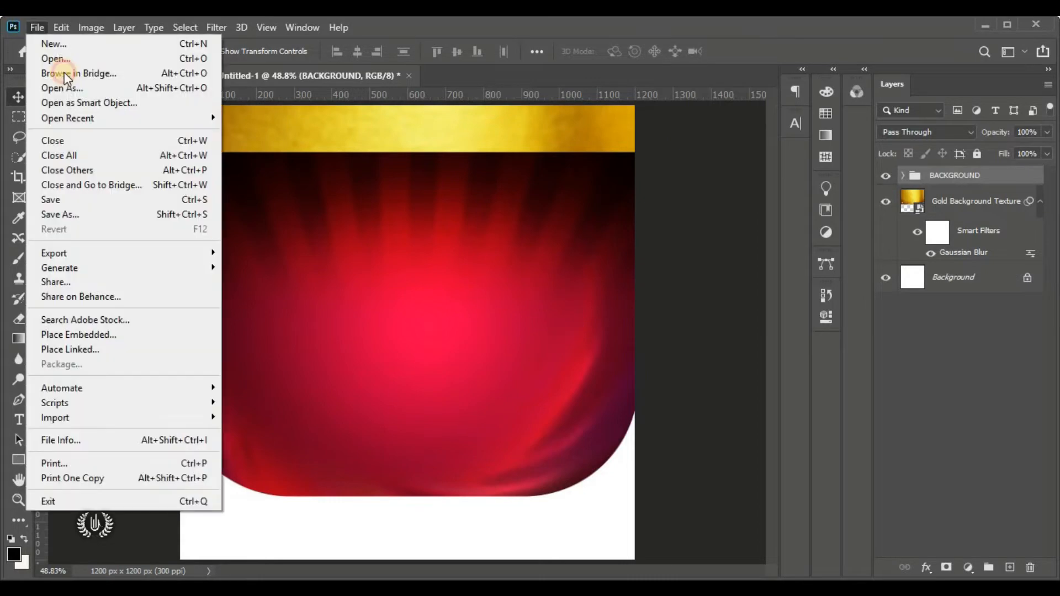
{"action": "left_click", "coordinate": [171, 339]}
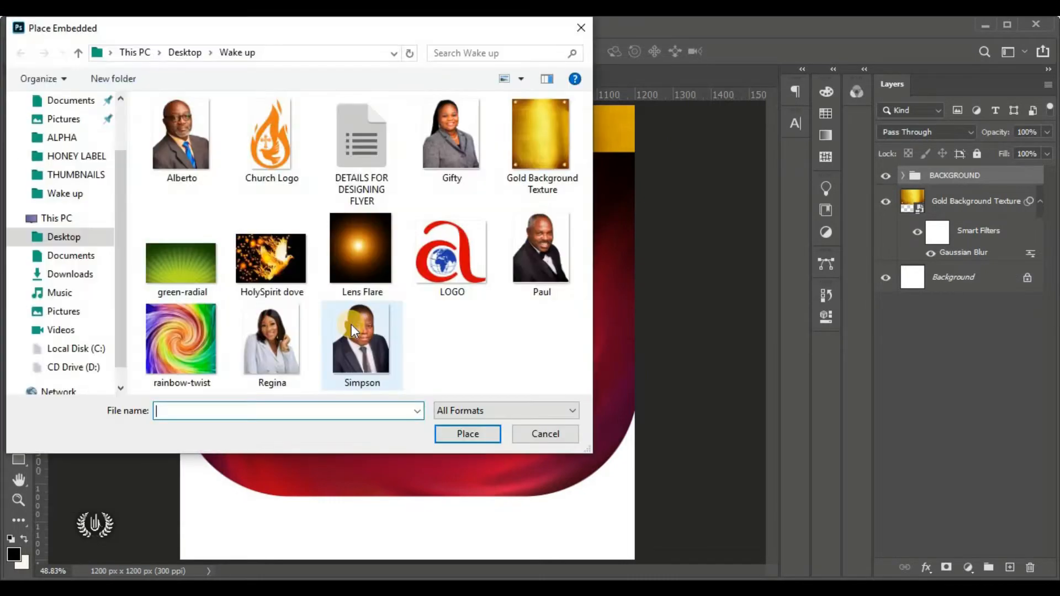
{"action": "left_click", "coordinate": [551, 254]}
{"action": "left_click", "coordinate": [493, 433]}
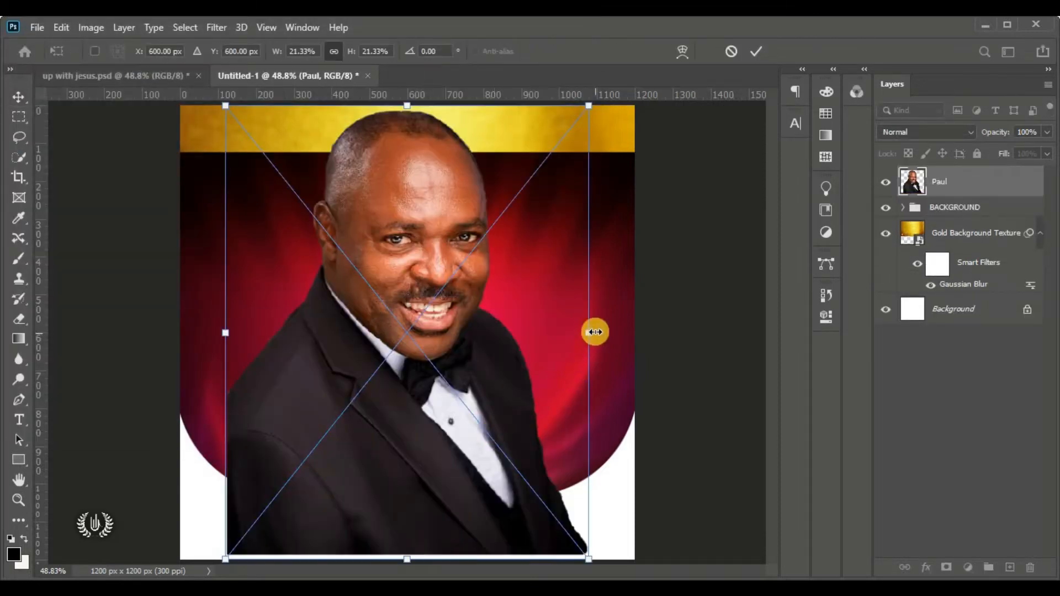
Shrink and flip the portrait horizontally, centring it just below the gold band
{"action": "left_click_drag", "start_coordinate": [595, 329], "coordinate": [445, 301]}
{"action": "left_click_drag", "start_coordinate": [363, 297], "coordinate": [469, 273]}
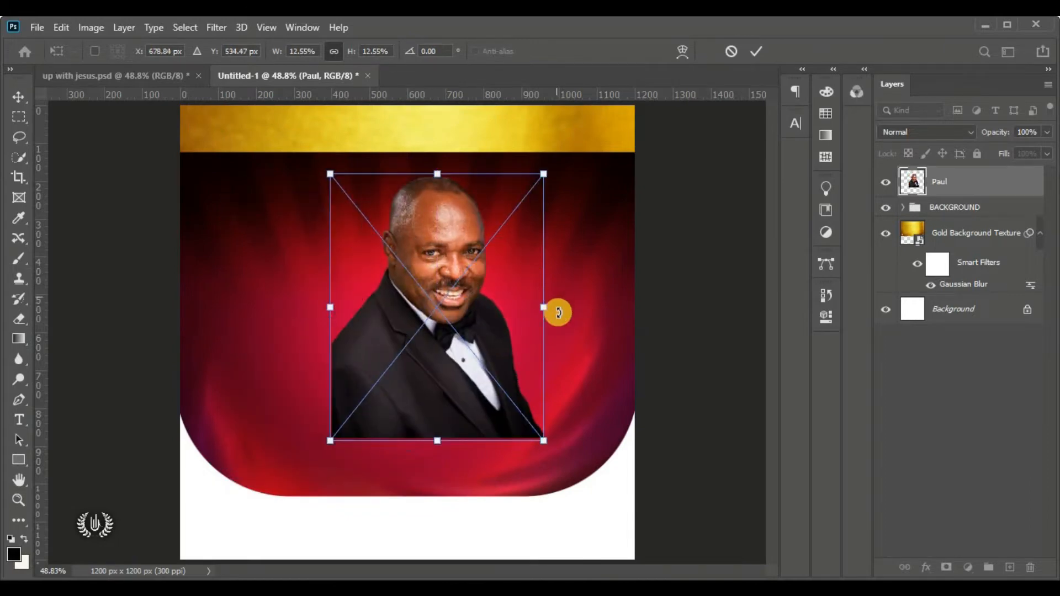
{"action": "left_click_drag", "start_coordinate": [538, 303], "coordinate": [449, 296]}
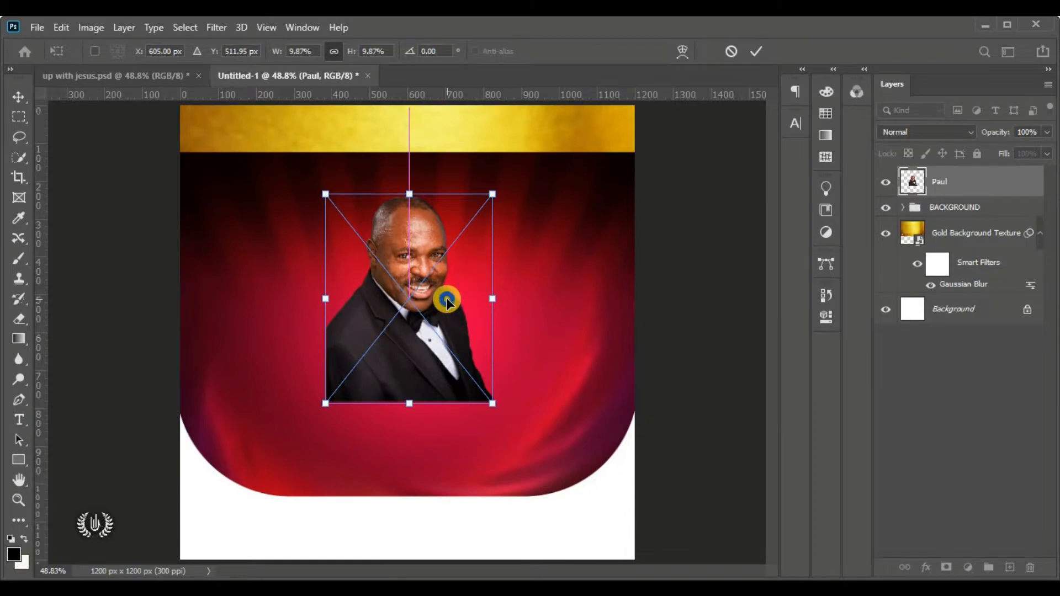
{"action": "right_click", "coordinate": [447, 301]}
{"action": "left_click", "coordinate": [502, 541]}
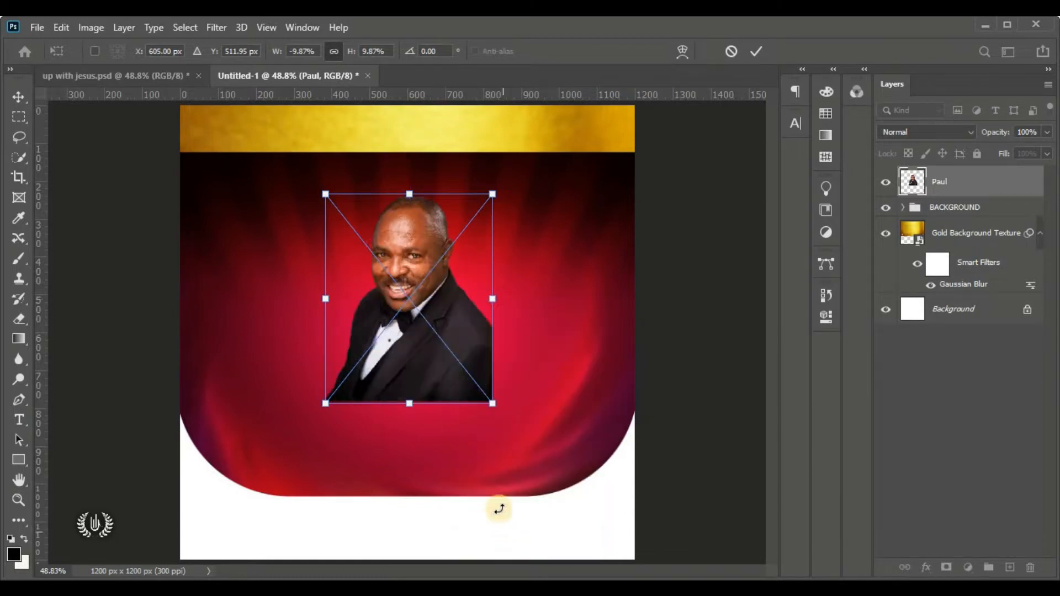
{"action": "left_click_drag", "start_coordinate": [532, 435], "coordinate": [543, 448]}
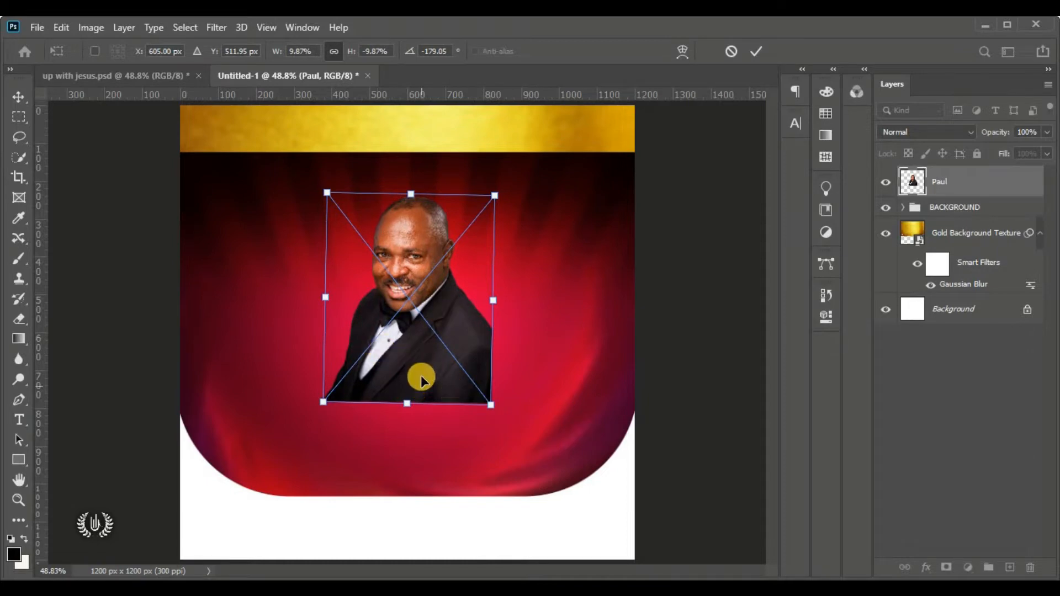
{"action": "left_click_drag", "start_coordinate": [423, 347], "coordinate": [420, 341]}
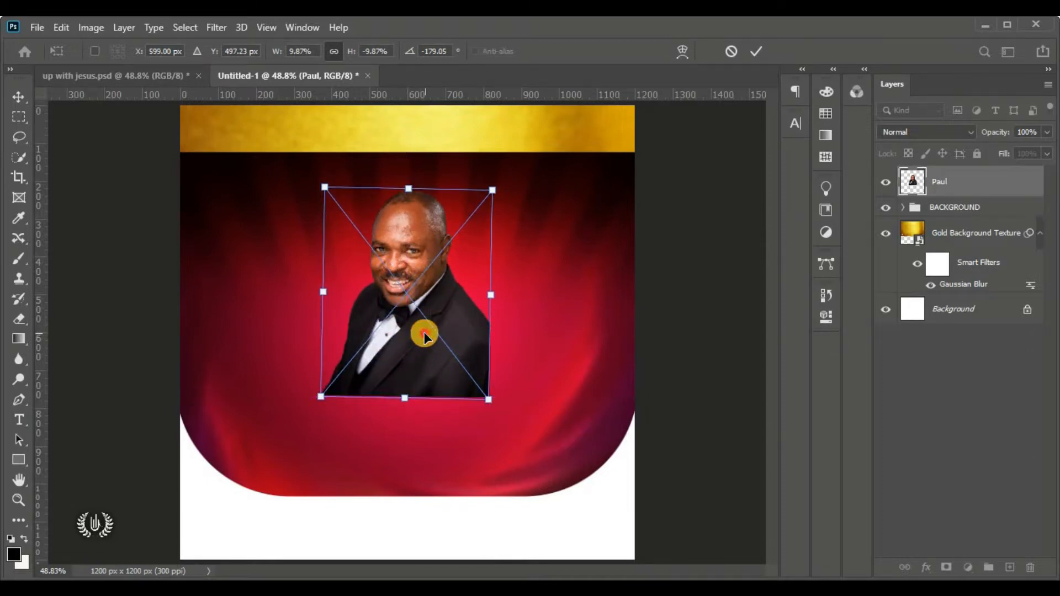
{"action": "left_click", "coordinate": [755, 51]}
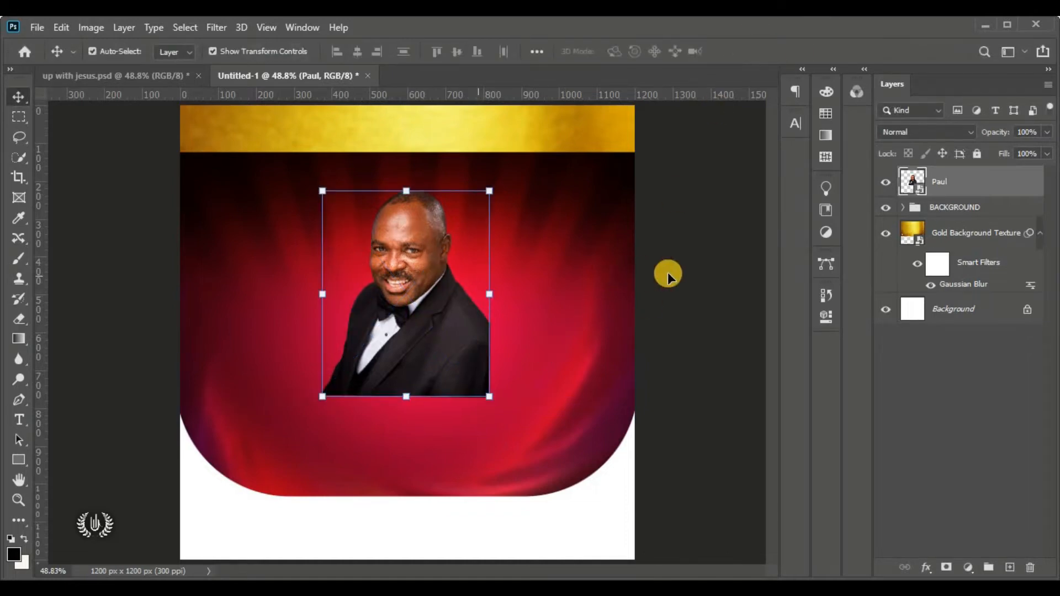
{"action": "left_click", "coordinate": [541, 310]}
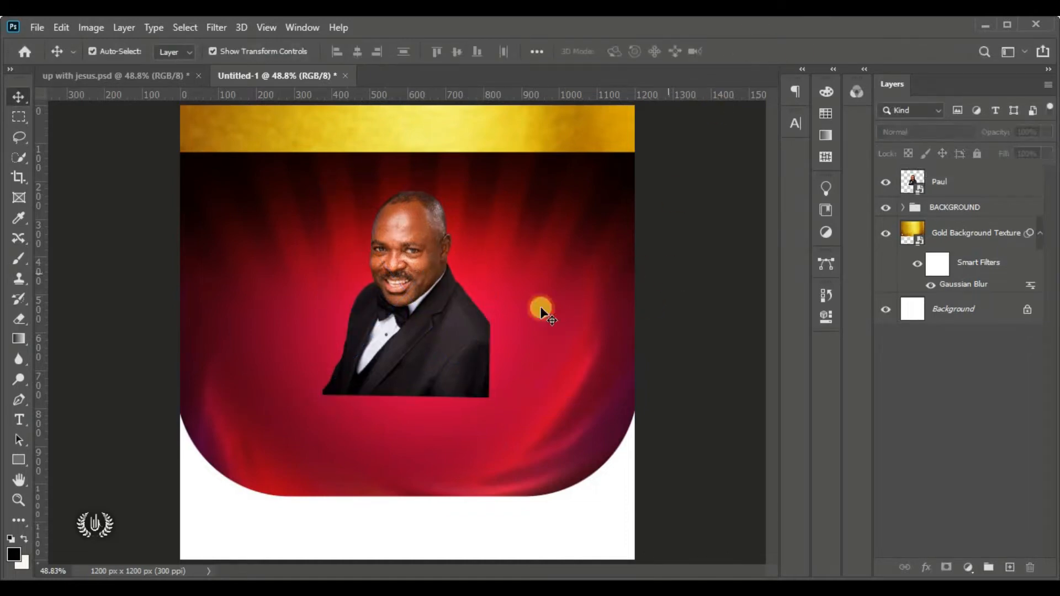
{"action": "left_click", "coordinate": [426, 307]}
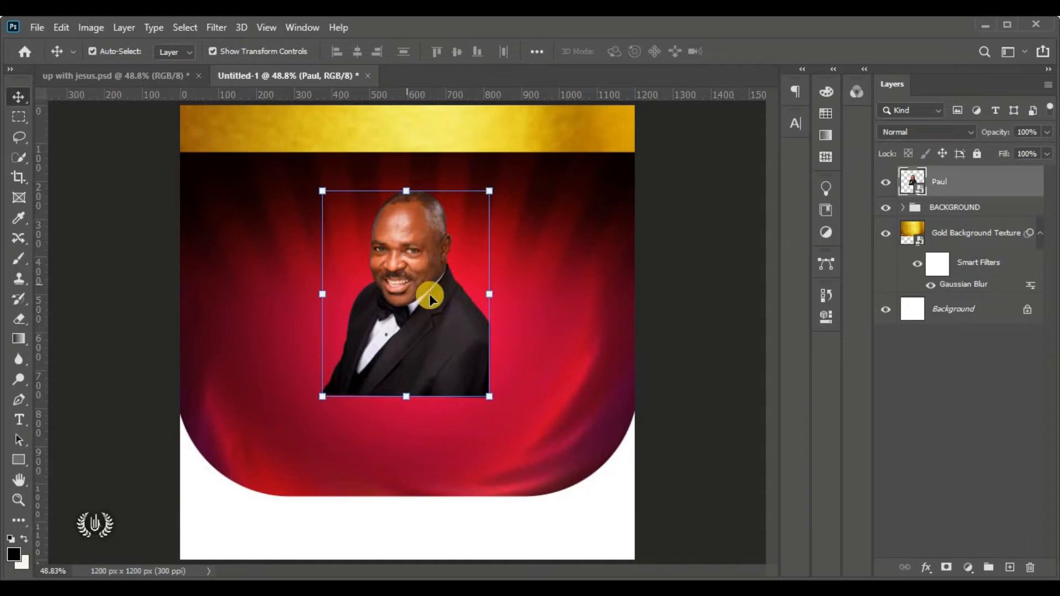
Add a layer mask to the portrait and set a 350 px soft round brush
{"action": "left_click", "coordinate": [946, 570]}
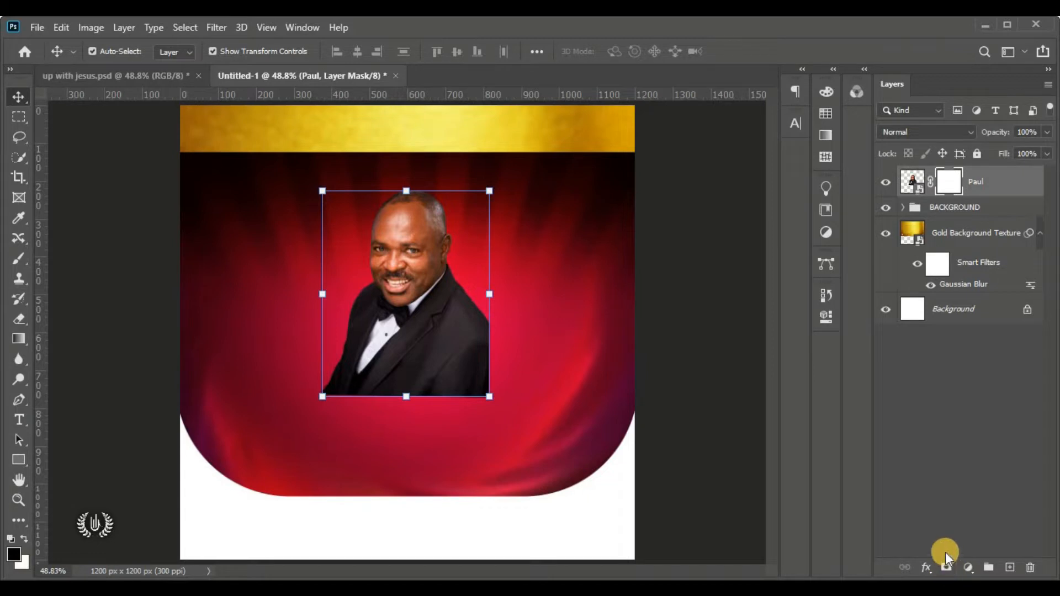
{"action": "left_click", "coordinate": [29, 264]}
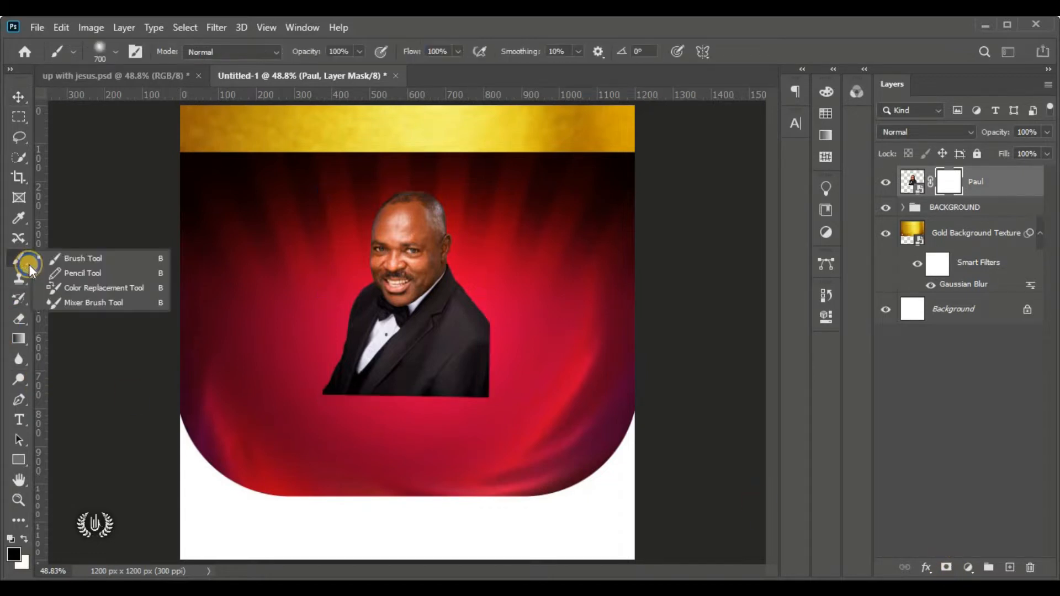
{"action": "left_click", "coordinate": [84, 260]}
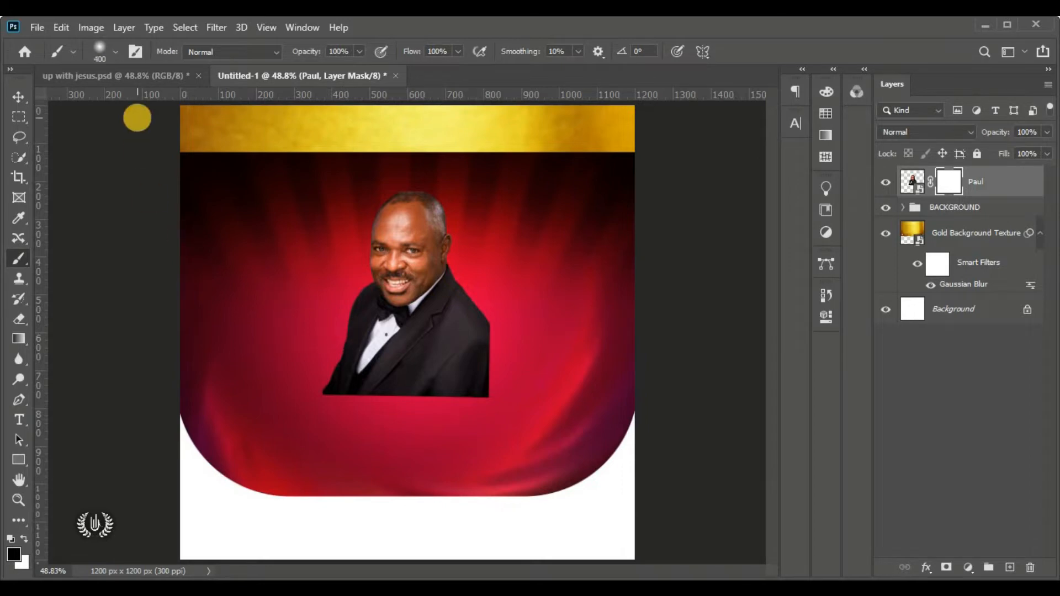
{"action": "left_click", "coordinate": [115, 51]}
{"action": "left_click", "coordinate": [180, 84]}
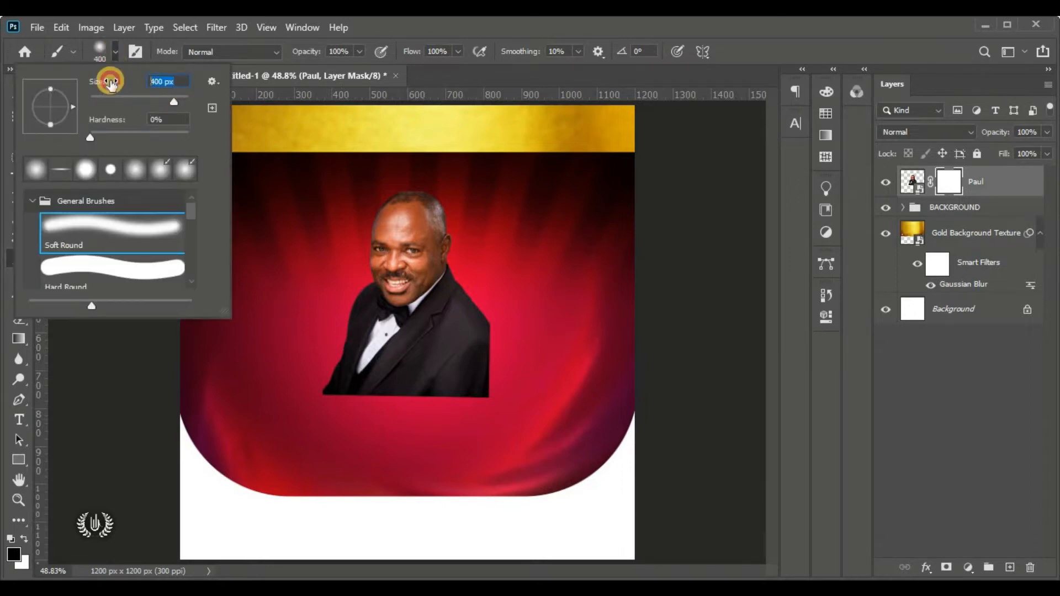
{"action": "type", "text": "3"}
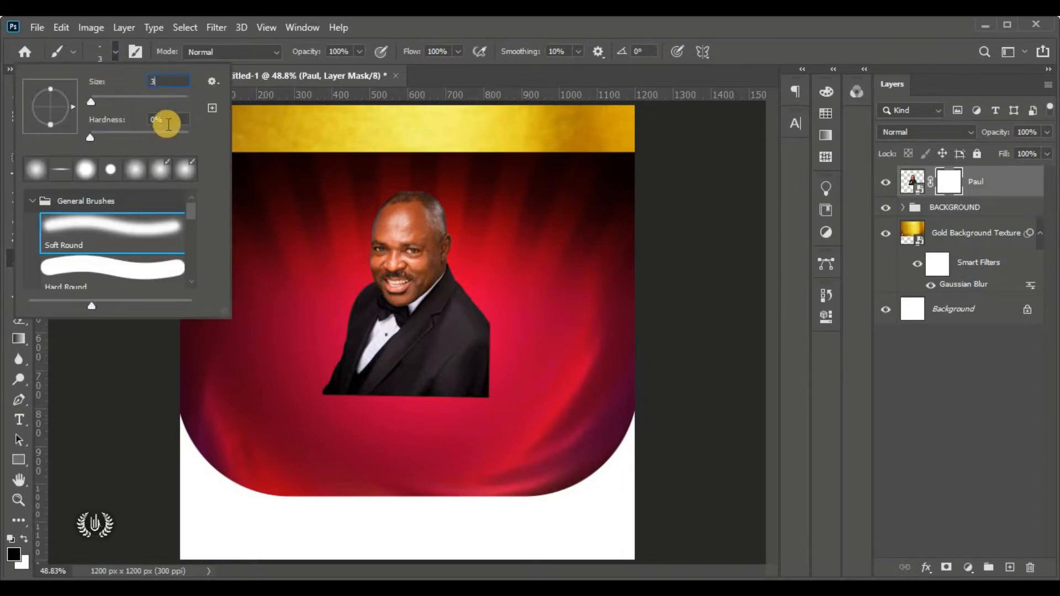
{"action": "type", "text": "50"}
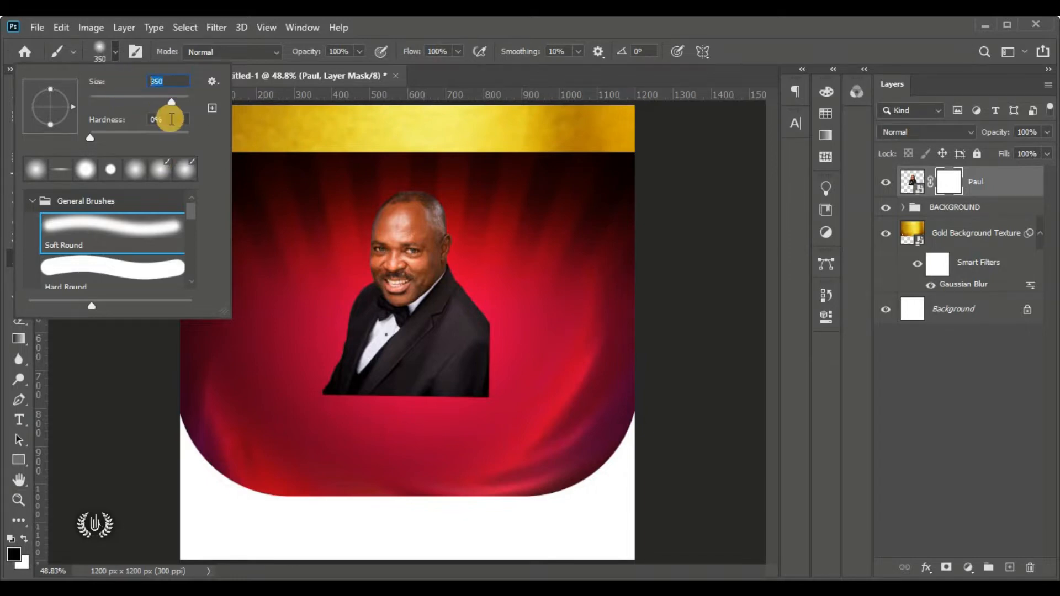
{"action": "left_click", "coordinate": [165, 119]}
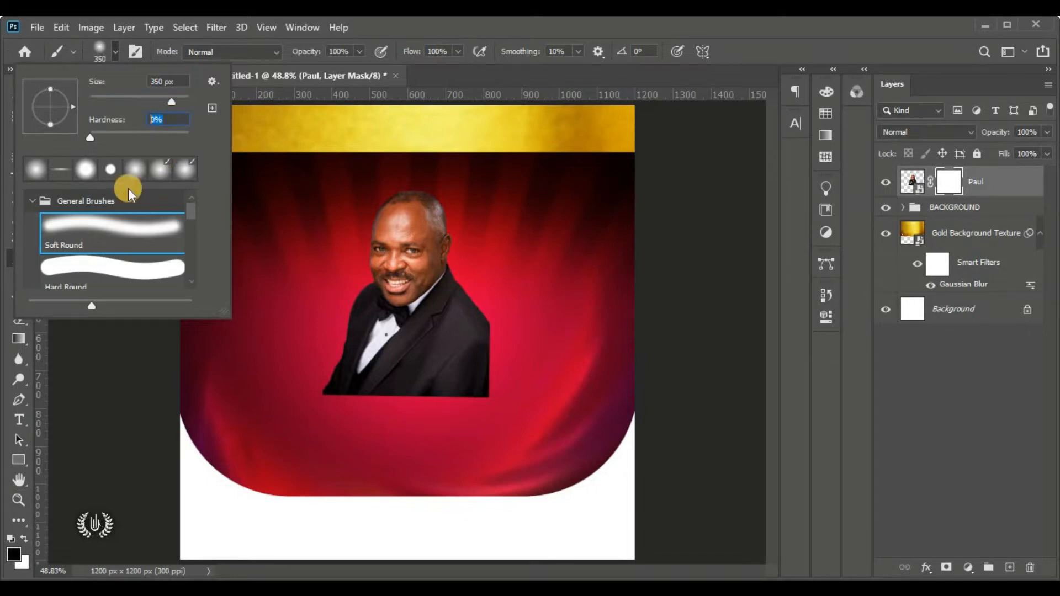
{"action": "left_click", "coordinate": [108, 50]}
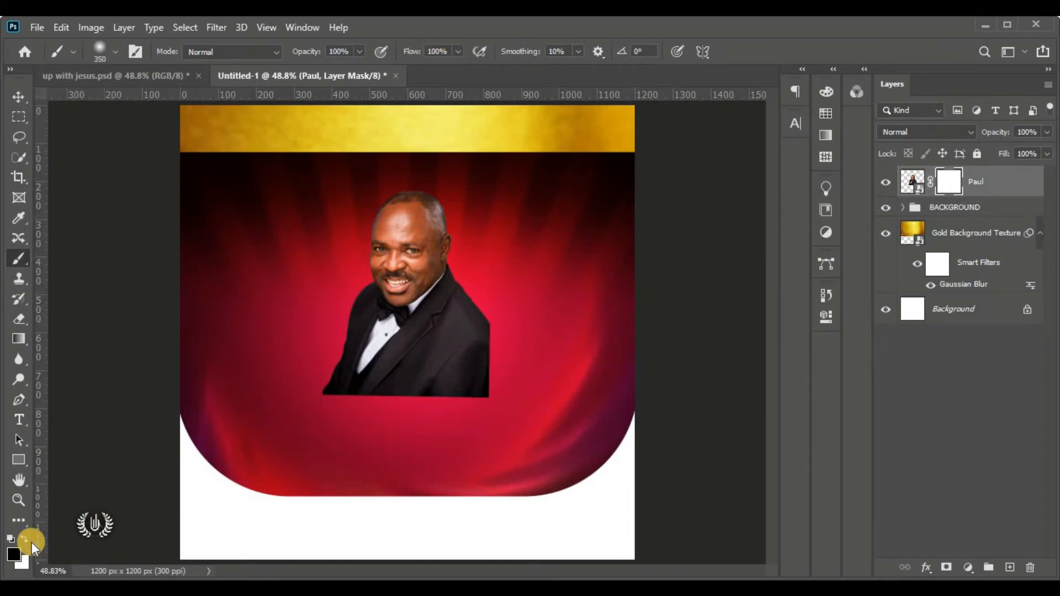
Paint black on the mask to fade the lower suit and shoulder into the red
{"action": "left_click", "coordinate": [10, 554]}
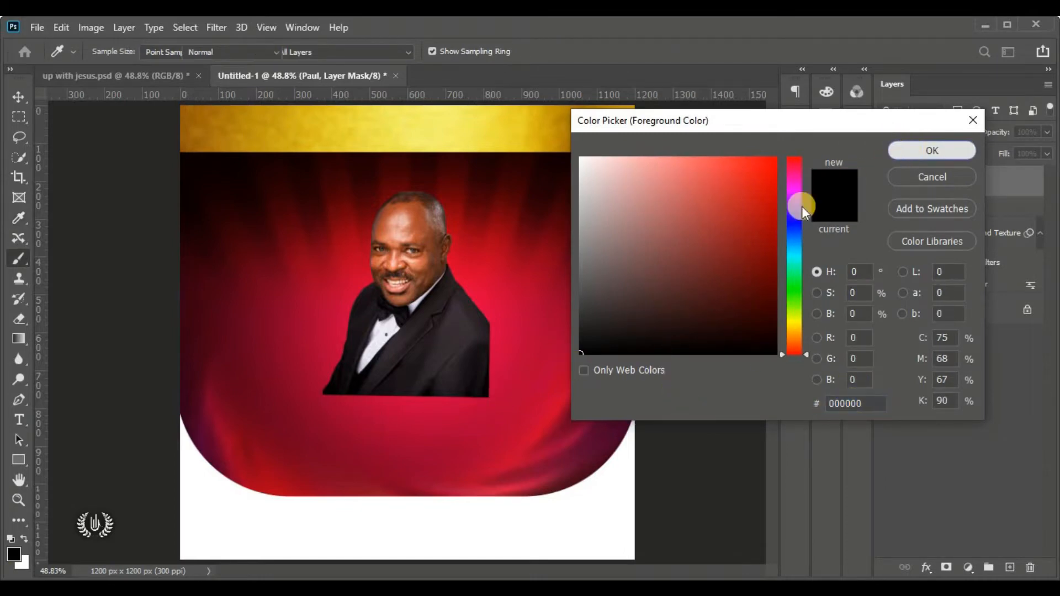
{"action": "left_click", "coordinate": [905, 150]}
{"action": "key", "text": "b"}
{"action": "mouse_move", "coordinate": [527, 357]}
{"action": "left_mouse_down"}
{"action": "mouse_move", "coordinate": [507, 377]}
{"action": "mouse_move", "coordinate": [425, 387]}
{"action": "mouse_move", "coordinate": [294, 367]}
{"action": "left_mouse_up"}
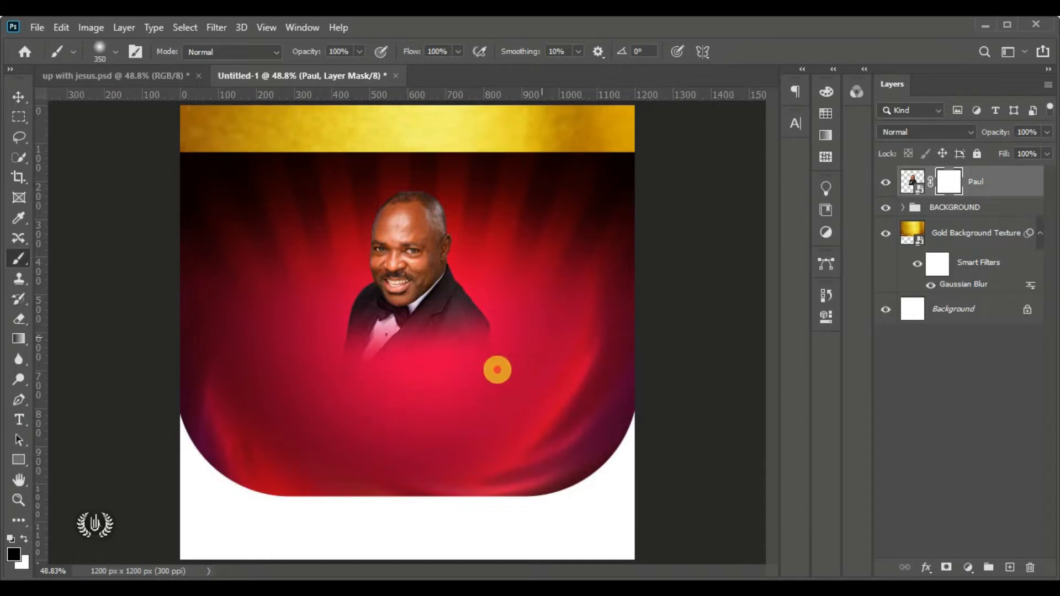
{"action": "left_click_drag", "start_coordinate": [369, 379], "coordinate": [296, 360]}
{"action": "left_click_drag", "start_coordinate": [487, 338], "coordinate": [525, 309]}
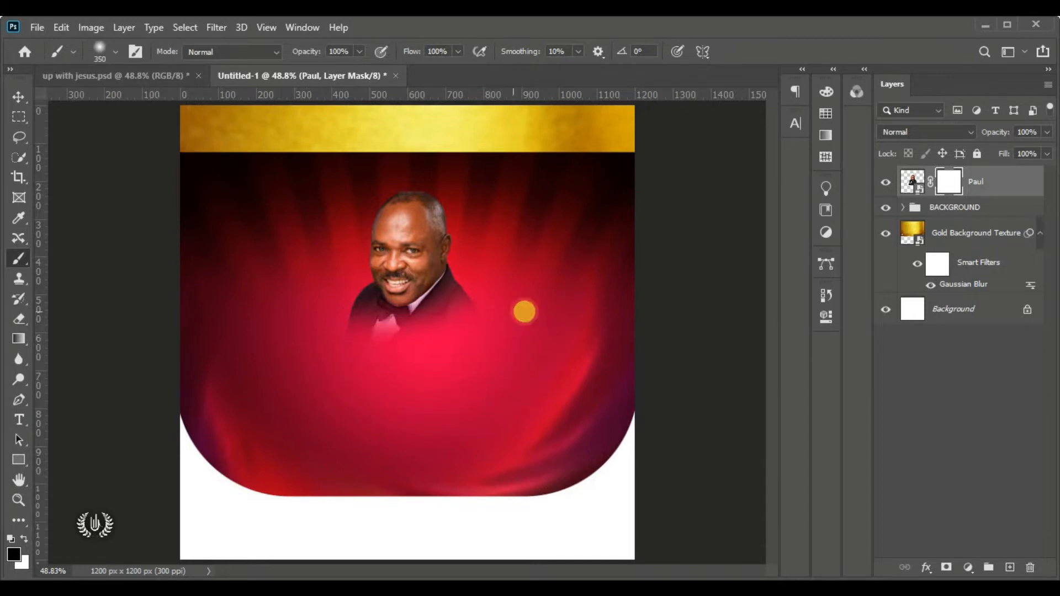
{"action": "left_click", "coordinate": [19, 97]}
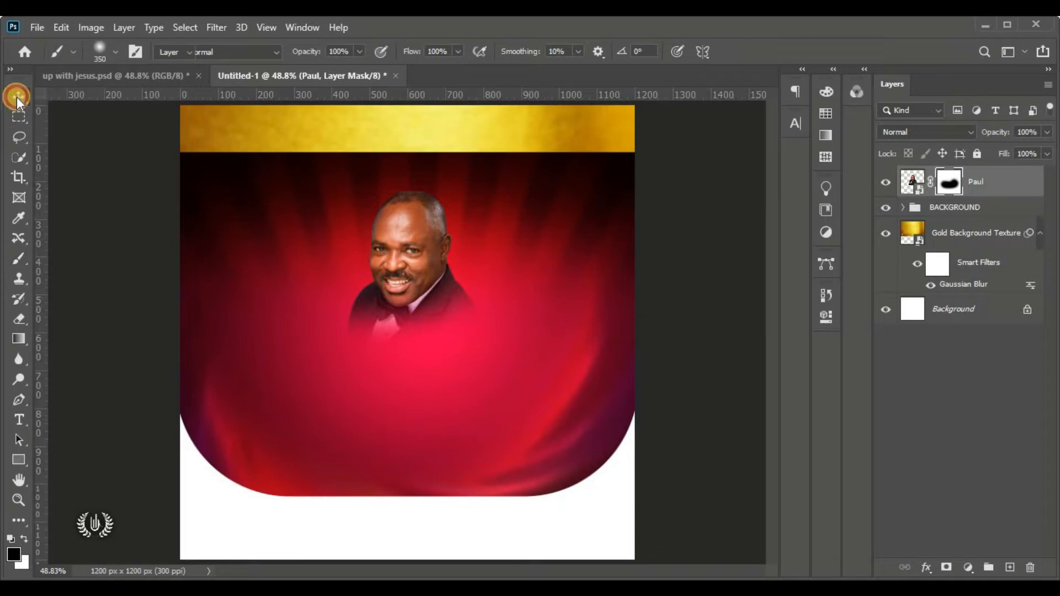
{"action": "left_click", "coordinate": [493, 194]}
{"action": "scroll", "coordinate": [401, 206], "scroll_direction": "up", "scroll_amount": 1}
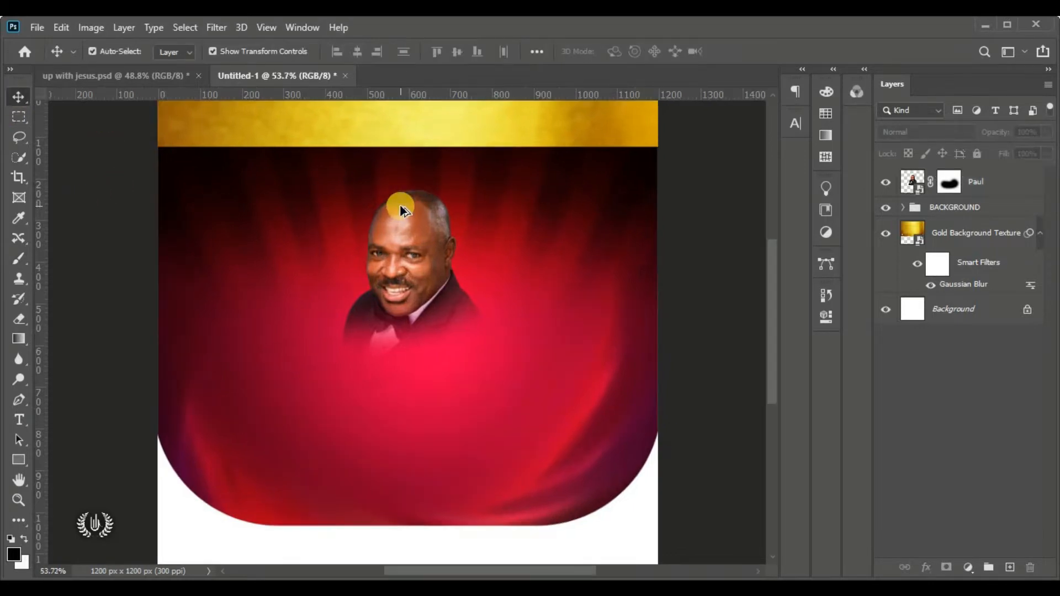
{"action": "scroll", "coordinate": [406, 203], "scroll_direction": "down", "scroll_amount": 1}
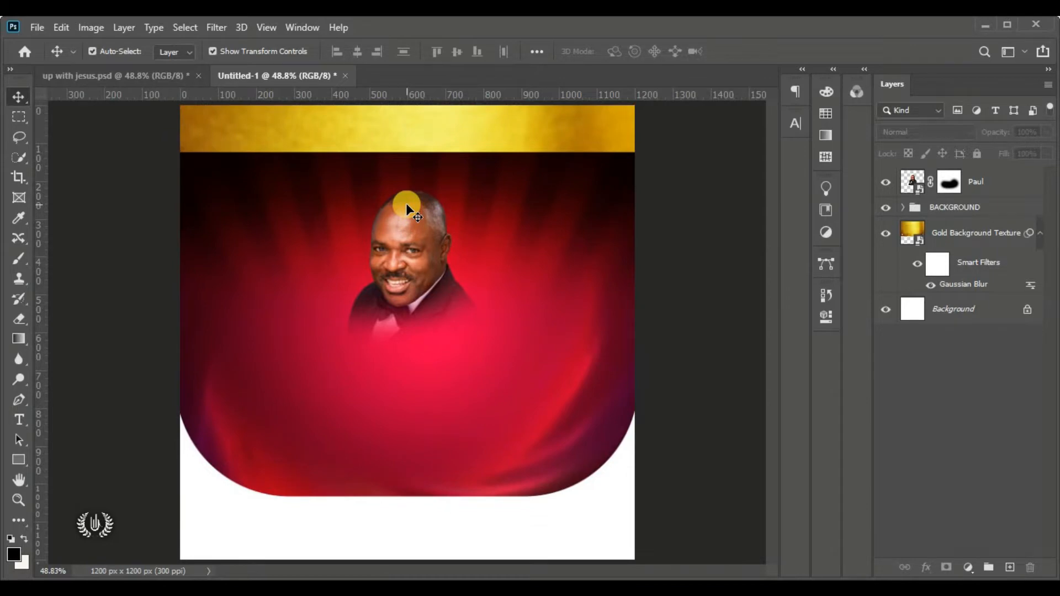
Embed the white-suited woman's photo, scaled and tilted to the right of the central man
{"action": "left_click", "coordinate": [43, 27]}
{"action": "left_click", "coordinate": [83, 345]}
{"action": "double_click", "coordinate": [250, 357]}
{"action": "left_click_drag", "start_coordinate": [589, 332], "coordinate": [378, 332]}
{"action": "mouse_move", "coordinate": [315, 314]}
{"action": "left_mouse_down"}
{"action": "mouse_move", "coordinate": [503, 236]}
{"action": "mouse_move", "coordinate": [531, 240]}
{"action": "left_mouse_up"}
{"action": "left_click_drag", "start_coordinate": [592, 352], "coordinate": [564, 319]}
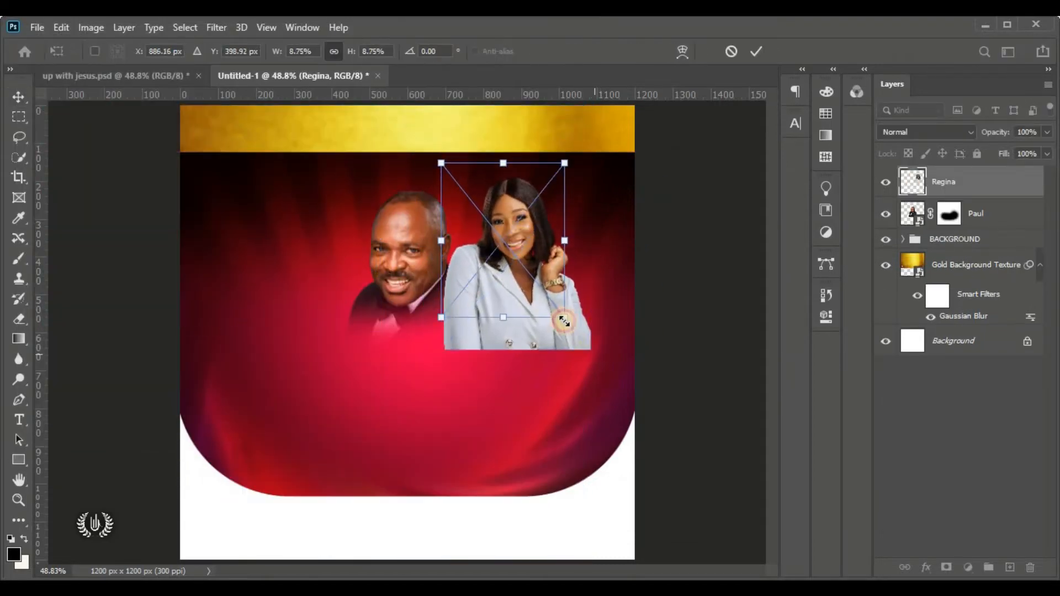
{"action": "left_click_drag", "start_coordinate": [514, 248], "coordinate": [529, 275]}
{"action": "left_click_drag", "start_coordinate": [478, 351], "coordinate": [450, 354]}
{"action": "key", "text": "Return"}
Mask her portrait, fade her lower body into the red, and place her layer beneath the central portrait
{"action": "left_click", "coordinate": [946, 567]}
{"action": "left_click", "coordinate": [16, 261]}
{"action": "right_click", "coordinate": [18, 258]}
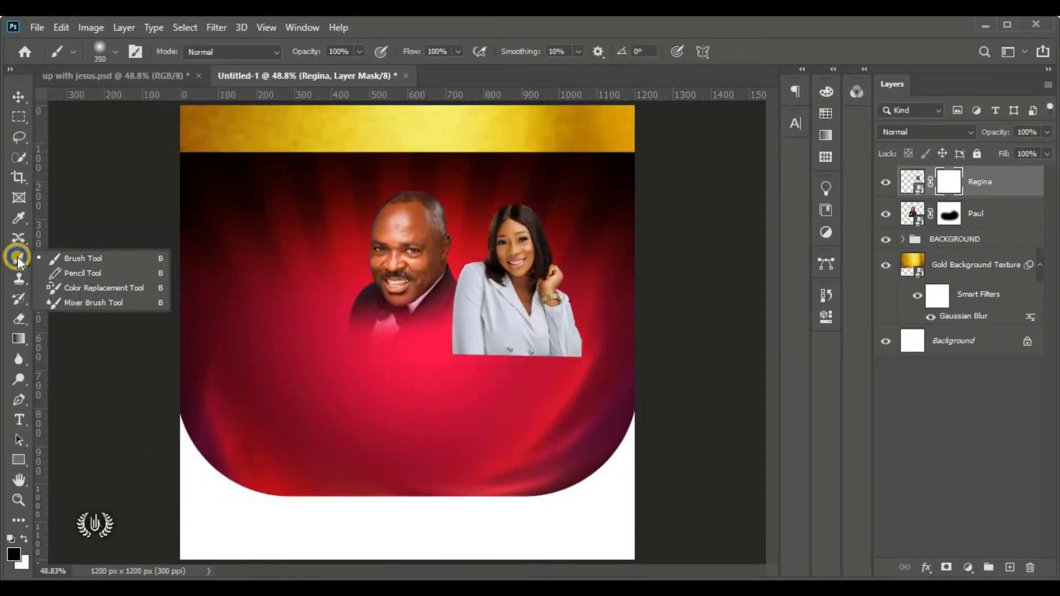
{"action": "left_click", "coordinate": [83, 259]}
{"action": "left_click_drag", "start_coordinate": [587, 362], "coordinate": [379, 359]}
{"action": "left_click_drag", "start_coordinate": [408, 356], "coordinate": [580, 342]}
{"action": "left_click", "coordinate": [18, 97]}
{"action": "left_click_drag", "start_coordinate": [913, 182], "coordinate": [915, 225]}
{"action": "key", "text": "b"}
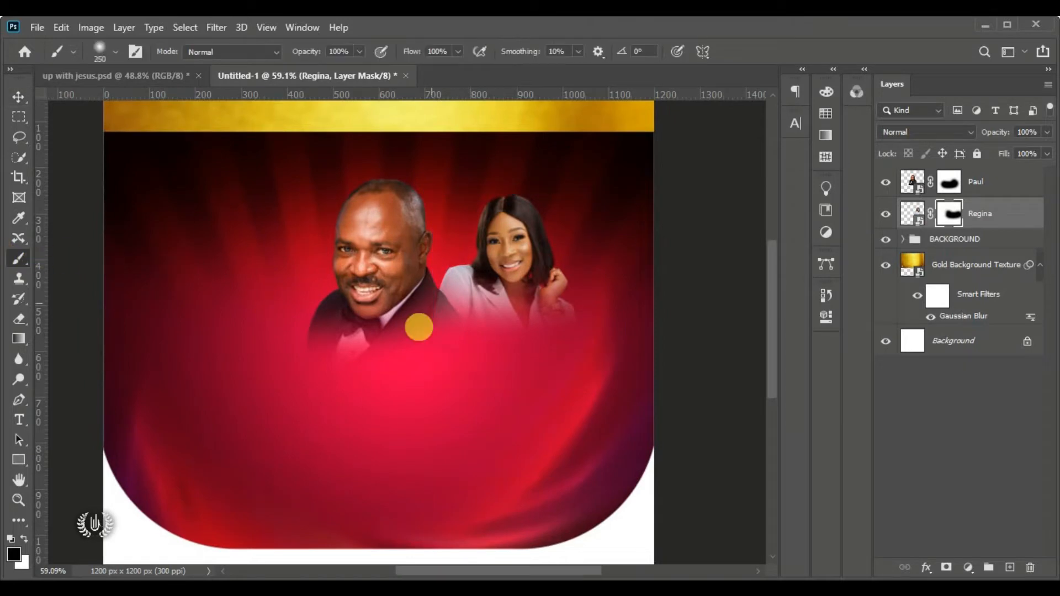
{"action": "key", "text": "v"}
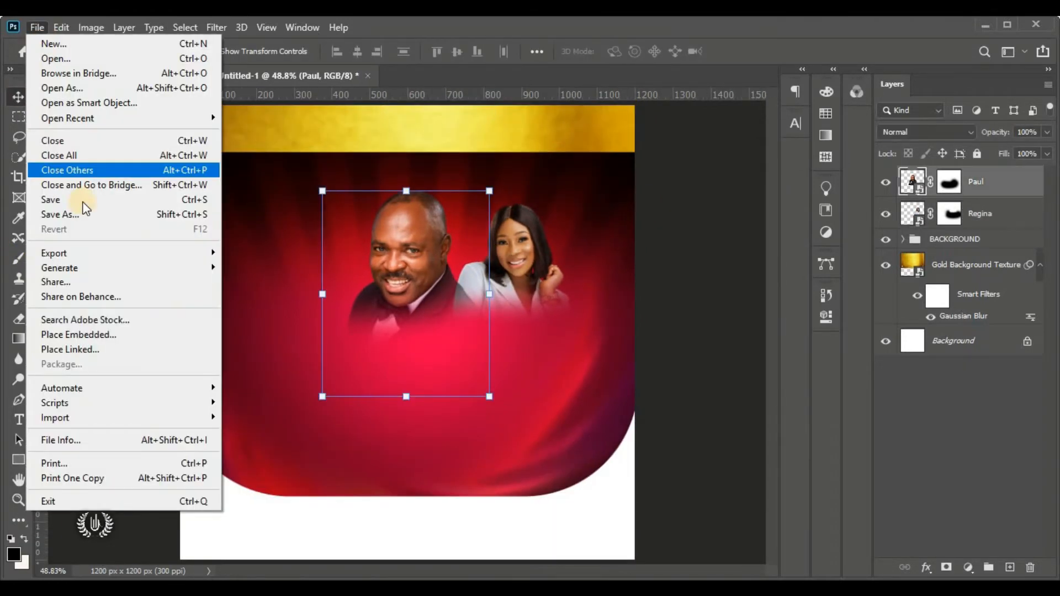
Embed the bespectacled man's photo, flipped, resized and tilted, right beside the woman
{"action": "left_click", "coordinate": [78, 334]}
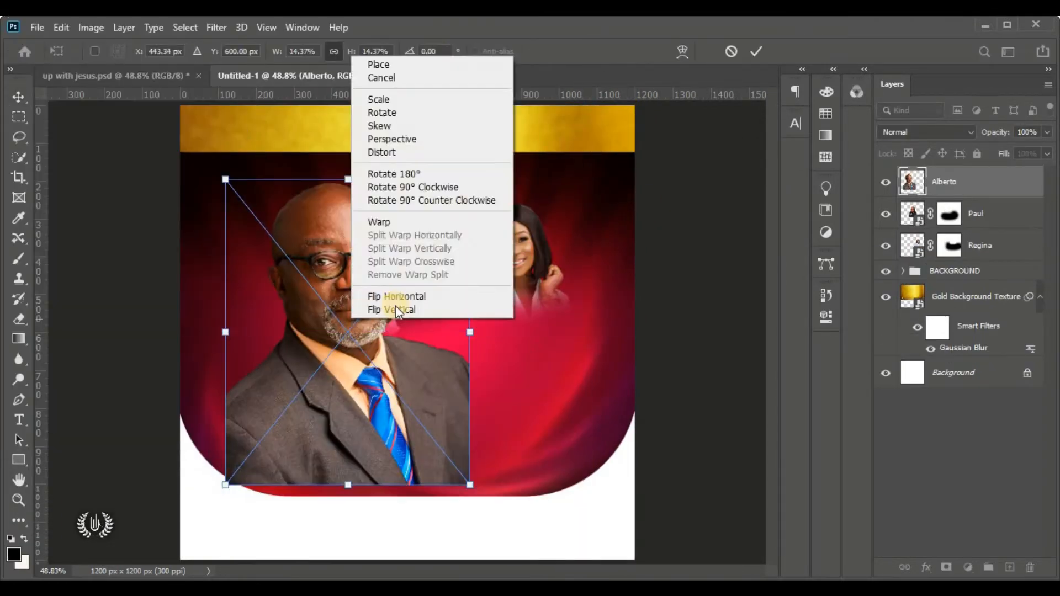
{"action": "left_click", "coordinate": [303, 307]}
{"action": "left_click_drag", "start_coordinate": [640, 486], "coordinate": [643, 525]}
{"action": "left_click_drag", "start_coordinate": [631, 475], "coordinate": [474, 292]}
{"action": "left_click_drag", "start_coordinate": [433, 260], "coordinate": [590, 279]}
{"action": "mouse_move", "coordinate": [623, 314]}
{"action": "left_mouse_down"}
{"action": "mouse_move", "coordinate": [639, 324]}
{"action": "mouse_move", "coordinate": [632, 314]}
{"action": "left_mouse_up"}
{"action": "left_click_drag", "start_coordinate": [646, 331], "coordinate": [654, 336]}
{"action": "left_click_drag", "start_coordinate": [595, 238], "coordinate": [596, 243]}
{"action": "left_click", "coordinate": [756, 51]}
Mask his portrait, paint his lower suit away in black, and move his layer beneath the woman's
{"action": "scroll", "coordinate": [599, 341], "scroll_direction": "up", "scroll_amount": 5}
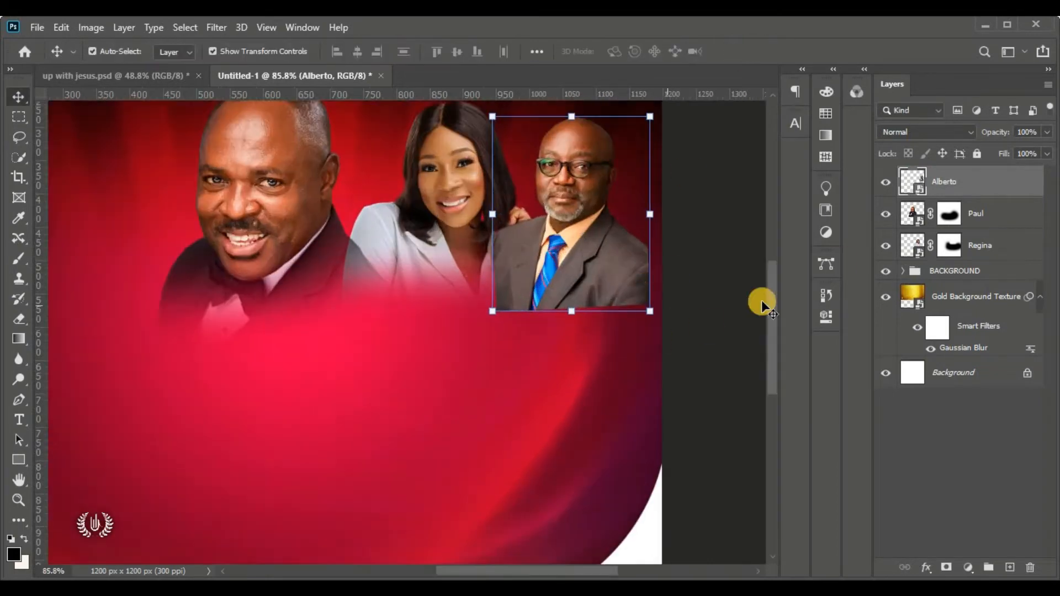
{"action": "left_click_drag", "start_coordinate": [773, 305], "coordinate": [772, 284]}
{"action": "left_click", "coordinate": [946, 568]}
{"action": "left_click", "coordinate": [18, 259]}
{"action": "key", "text": "x"}
{"action": "left_click_drag", "start_coordinate": [630, 395], "coordinate": [532, 379]}
{"action": "key", "text": "ctrl+bracketleft"}
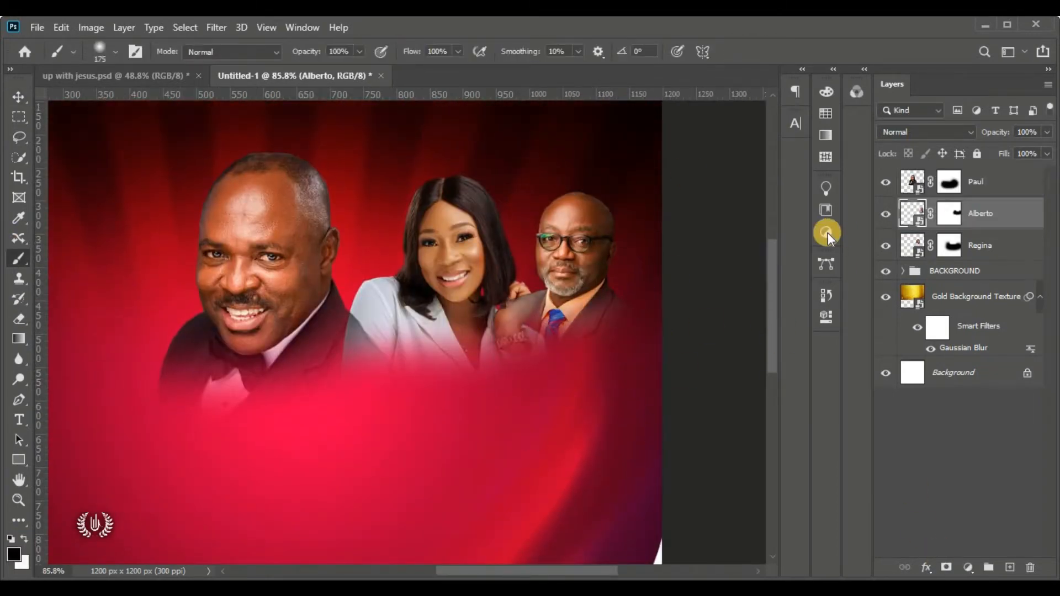
{"action": "left_click_drag", "start_coordinate": [988, 217], "coordinate": [1013, 255]}
{"action": "key", "text": "v"}
{"action": "key", "text": "ctrl+0"}
Shrink, flip and tilt the grey-jacketed woman's portrait to the left of the central man
{"action": "left_click", "coordinate": [588, 249]}
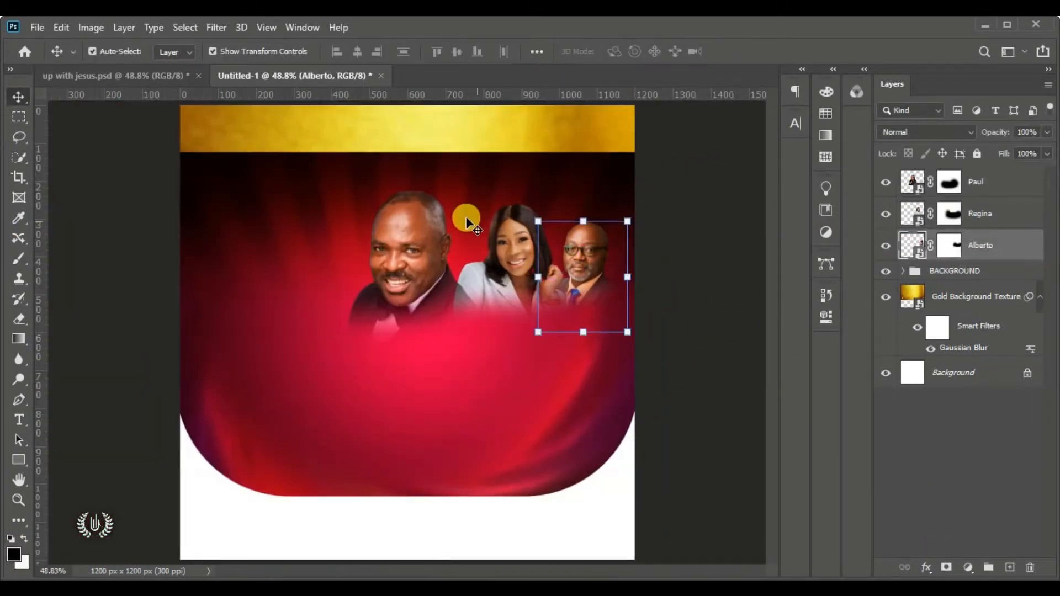
{"action": "left_click", "coordinate": [448, 238]}
{"action": "left_click_drag", "start_coordinate": [589, 331], "coordinate": [332, 309]}
{"action": "left_click_drag", "start_coordinate": [290, 353], "coordinate": [323, 284]}
{"action": "right_click", "coordinate": [326, 248]}
{"action": "left_click", "coordinate": [365, 393]}
{"action": "left_click_drag", "start_coordinate": [391, 343], "coordinate": [396, 339]}
{"action": "left_click_drag", "start_coordinate": [314, 287], "coordinate": [321, 295]}
{"action": "key", "text": "Return"}
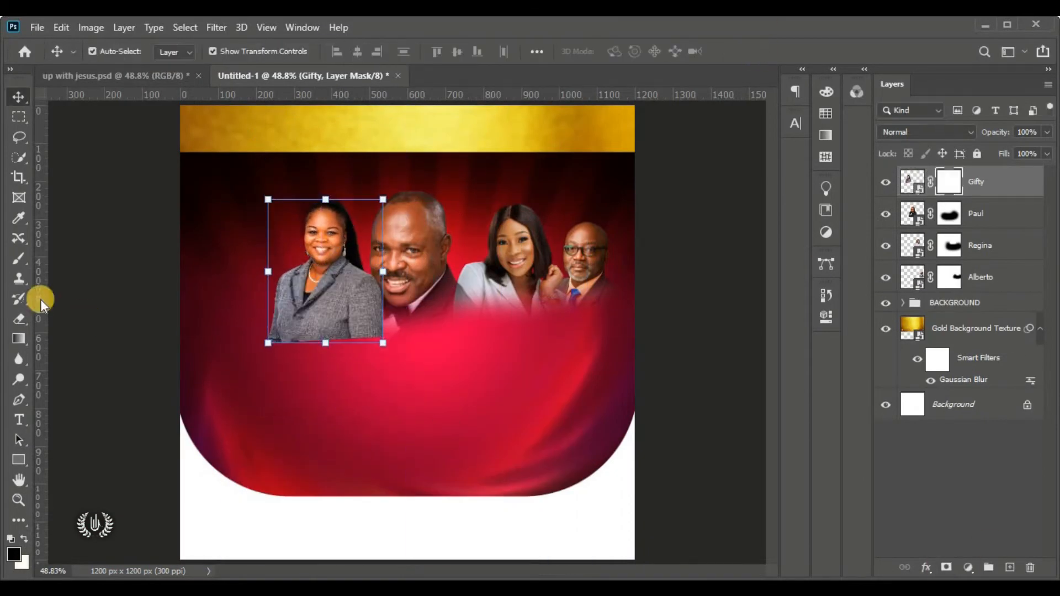
Brush her lower body into the red and move her layer beneath the central portrait
{"action": "right_click", "coordinate": [19, 257]}
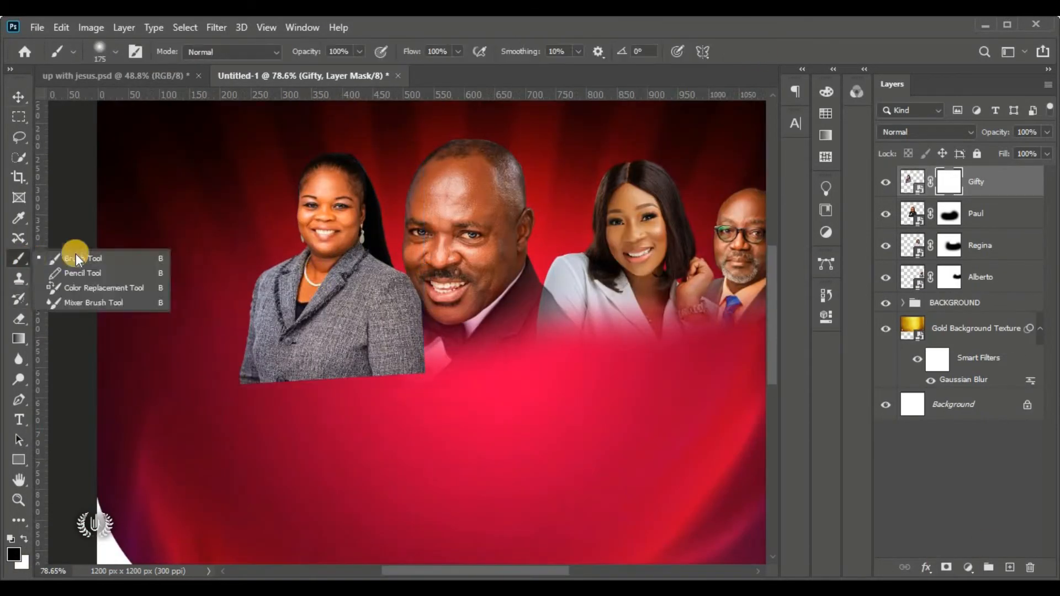
{"action": "left_click", "coordinate": [88, 248]}
{"action": "left_click_drag", "start_coordinate": [420, 331], "coordinate": [227, 358]}
{"action": "key", "text": "v"}
{"action": "left_click_drag", "start_coordinate": [998, 200], "coordinate": [988, 225]}
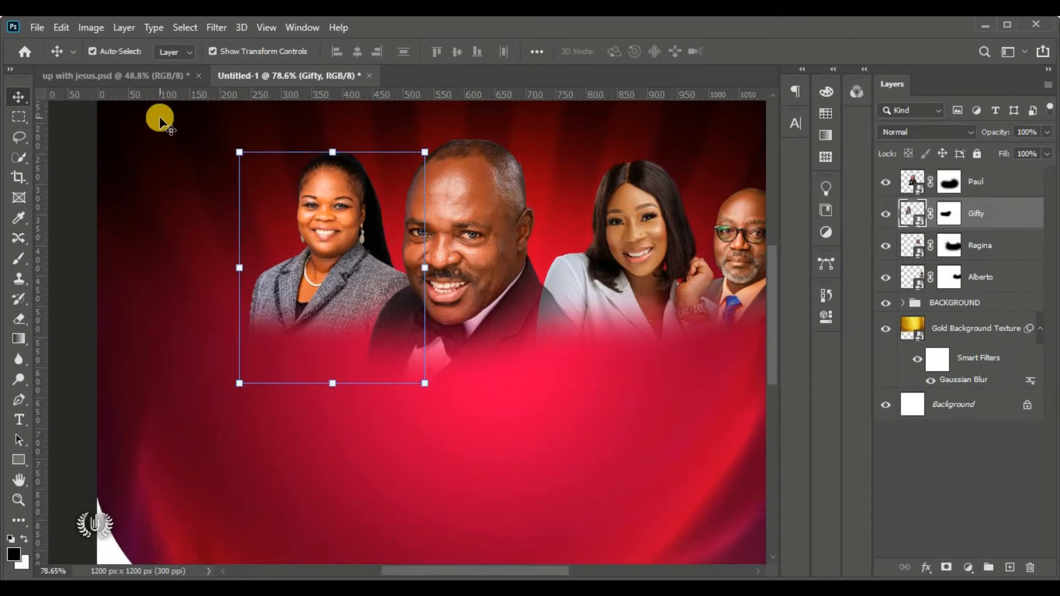
Embed the pinstripe-suited man's photo, shrunk and flipped, beside the grey-jacketed woman
{"action": "left_click", "coordinate": [37, 27]}
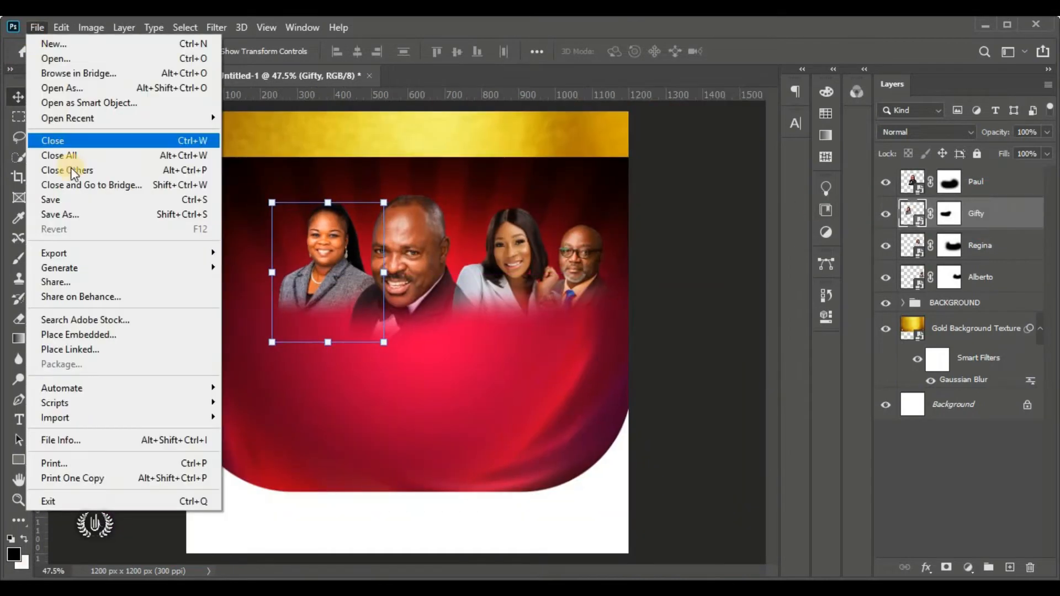
{"action": "left_click", "coordinate": [77, 332]}
{"action": "double_click", "coordinate": [361, 342]}
{"action": "left_click_drag", "start_coordinate": [418, 341], "coordinate": [282, 326]}
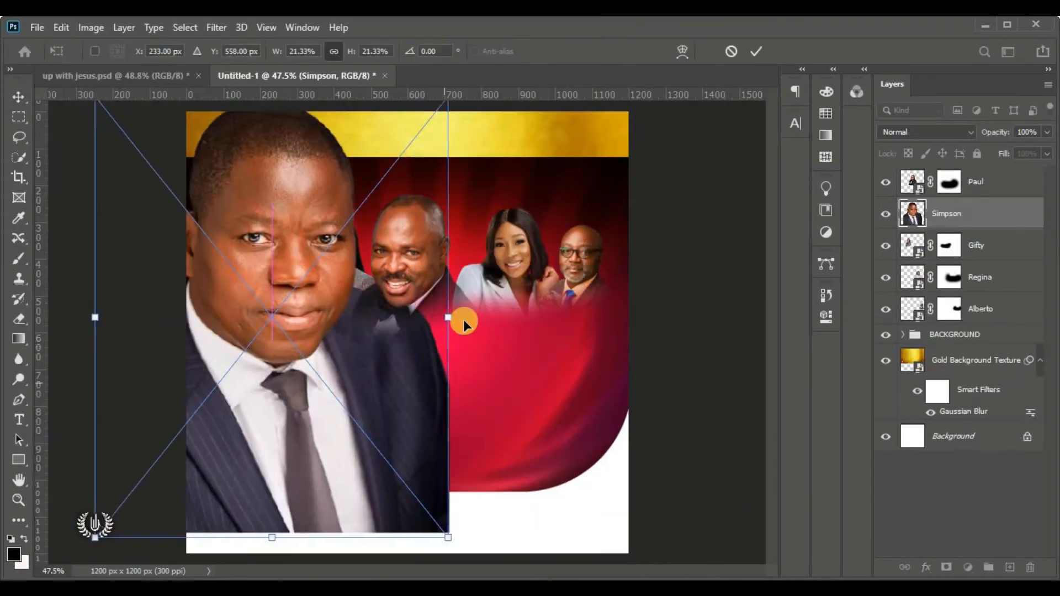
{"action": "left_click_drag", "start_coordinate": [449, 317], "coordinate": [232, 317]}
{"action": "left_click_drag", "start_coordinate": [189, 306], "coordinate": [298, 352]}
{"action": "left_click_drag", "start_coordinate": [203, 277], "coordinate": [247, 333]}
{"action": "mouse_move", "coordinate": [308, 421]}
{"action": "left_mouse_down"}
{"action": "mouse_move", "coordinate": [286, 367]}
{"action": "mouse_move", "coordinate": [287, 305]}
{"action": "mouse_move", "coordinate": [313, 324]}
{"action": "left_mouse_up"}
{"action": "right_click", "coordinate": [284, 298]}
{"action": "left_click", "coordinate": [323, 443]}
{"action": "left_click_drag", "start_coordinate": [289, 311], "coordinate": [293, 315]}
{"action": "left_click", "coordinate": [756, 52]}
Mask his portrait, fade his lower edge into the red, and place his layer beneath the woman's
{"action": "scroll", "coordinate": [248, 287], "scroll_direction": "up", "scroll_amount": 5}
{"action": "left_click", "coordinate": [947, 567]}
{"action": "left_click", "coordinate": [14, 256]}
{"action": "mouse_move", "coordinate": [387, 333]}
{"action": "left_mouse_down"}
{"action": "mouse_move", "coordinate": [416, 276]}
{"action": "mouse_move", "coordinate": [360, 283]}
{"action": "left_mouse_up"}
{"action": "left_click_drag", "start_coordinate": [1006, 214], "coordinate": [1009, 260]}
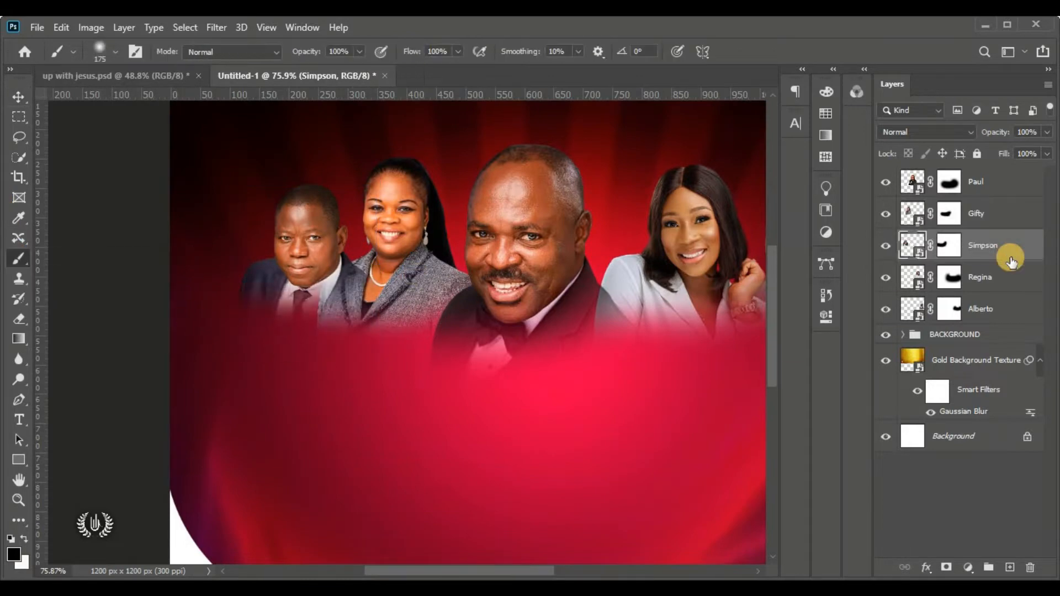
{"action": "left_click", "coordinate": [18, 97]}
{"action": "left_click_drag", "start_coordinate": [315, 239], "coordinate": [317, 241]}
{"action": "key", "text": "ctrl+0"}
{"action": "left_click", "coordinate": [674, 265]}
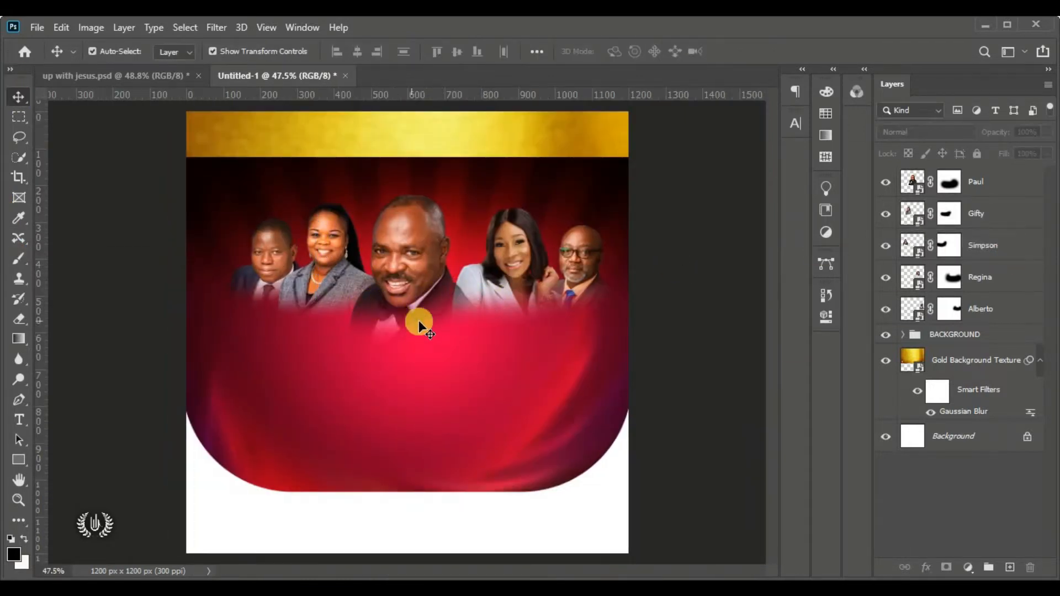
{"action": "scroll", "coordinate": [486, 284], "scroll_direction": "up", "scroll_amount": 4}
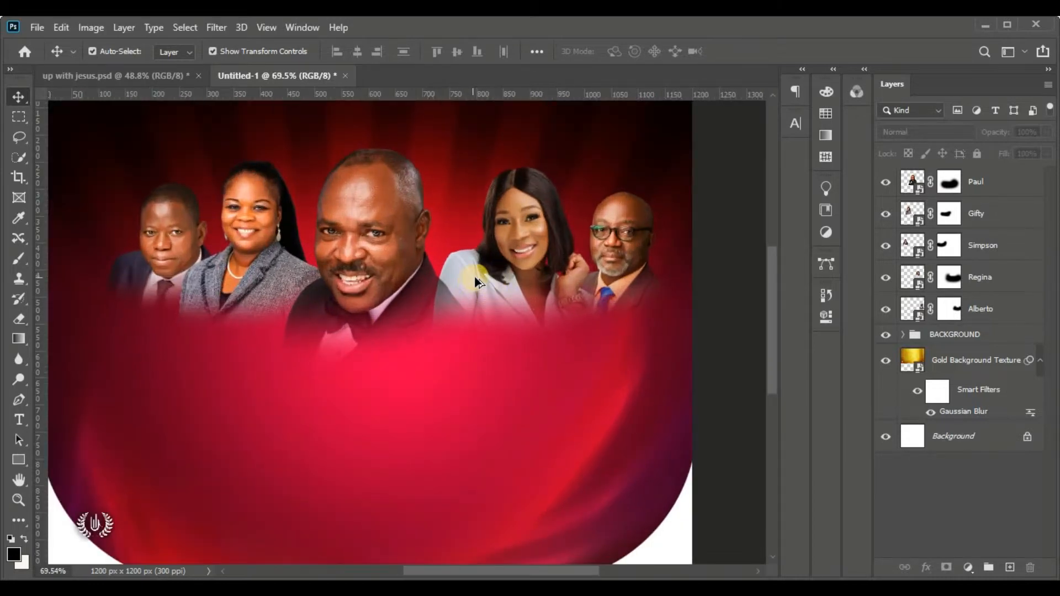
{"action": "scroll", "coordinate": [476, 283], "scroll_direction": "up", "scroll_amount": 2}
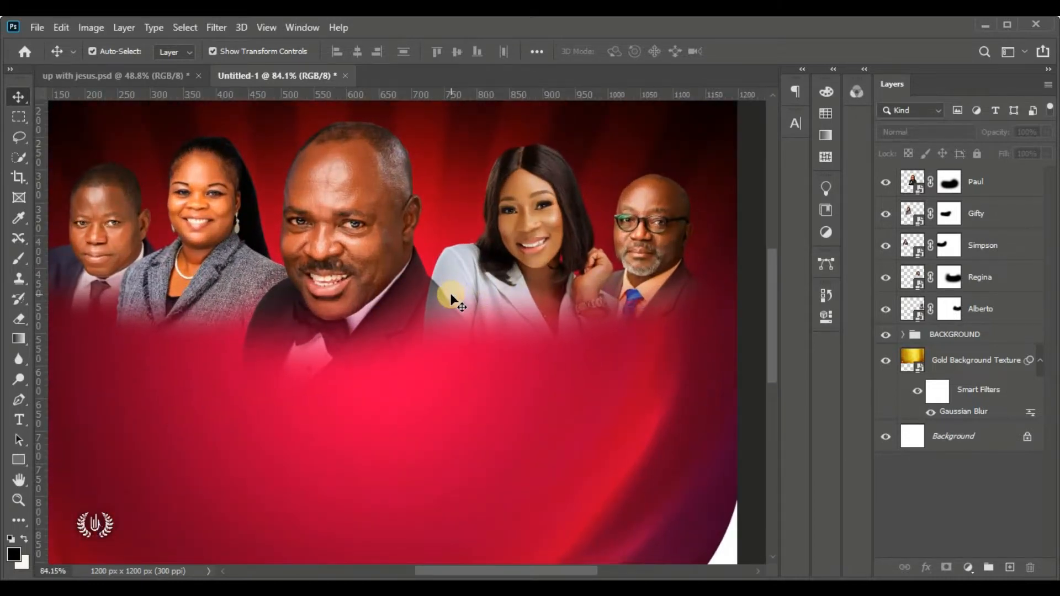
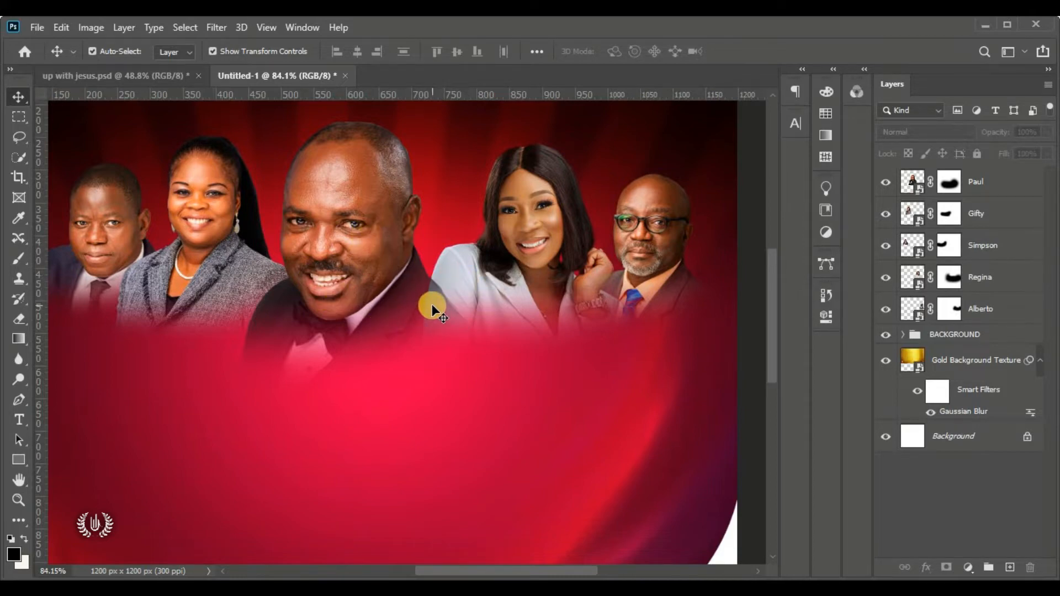
Paint the central man's layer mask with a white brush to reveal more of his jacket
{"action": "left_click", "coordinate": [541, 217]}
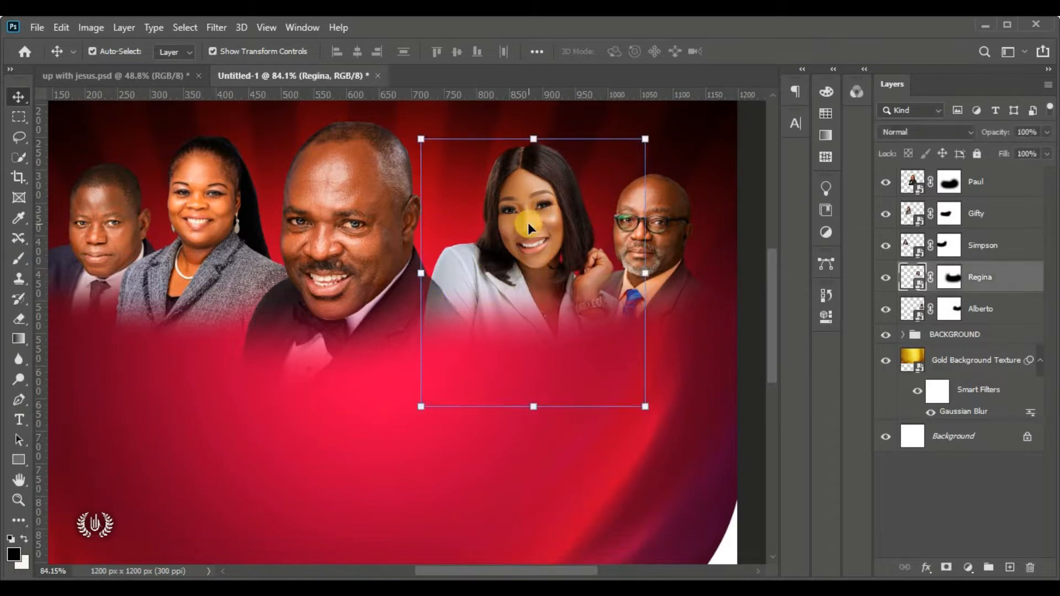
{"action": "left_click", "coordinate": [336, 194]}
{"action": "left_click", "coordinate": [949, 181]}
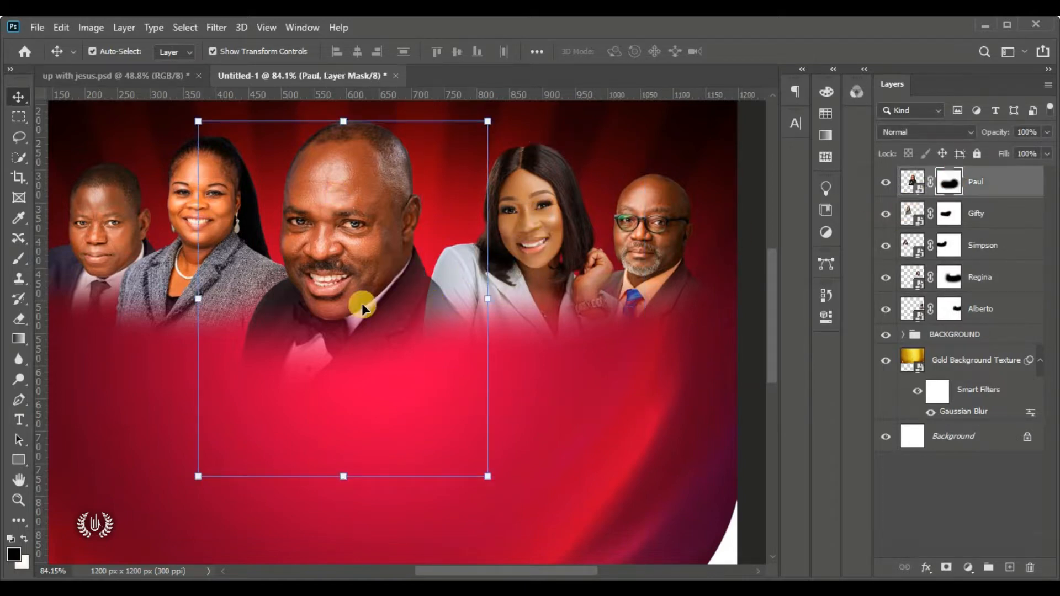
{"action": "left_click", "coordinate": [16, 259]}
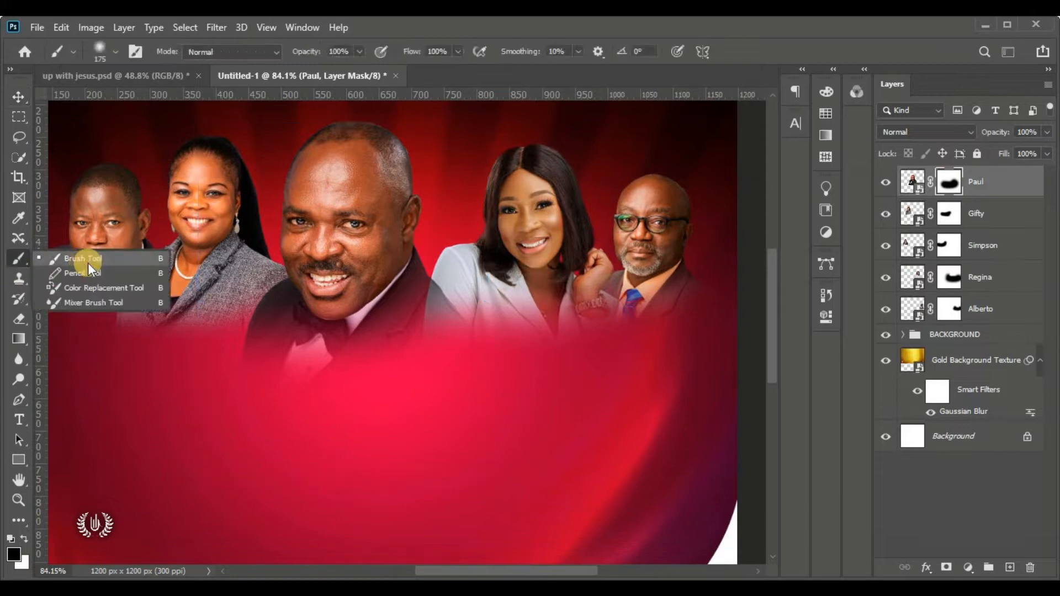
{"action": "left_click", "coordinate": [123, 259]}
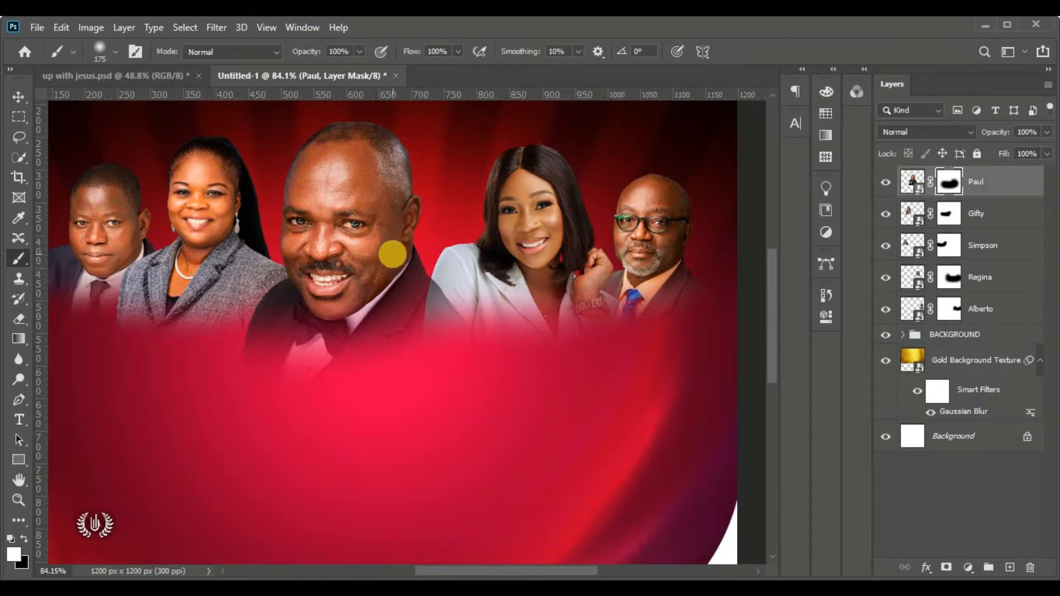
{"action": "mouse_move", "coordinate": [391, 253]}
{"action": "left_mouse_down"}
{"action": "mouse_move", "coordinate": [413, 276]}
{"action": "mouse_move", "coordinate": [446, 267]}
{"action": "mouse_move", "coordinate": [386, 285]}
{"action": "mouse_move", "coordinate": [414, 283]}
{"action": "mouse_move", "coordinate": [401, 269]}
{"action": "mouse_move", "coordinate": [332, 298]}
{"action": "mouse_move", "coordinate": [350, 281]}
{"action": "left_mouse_up"}
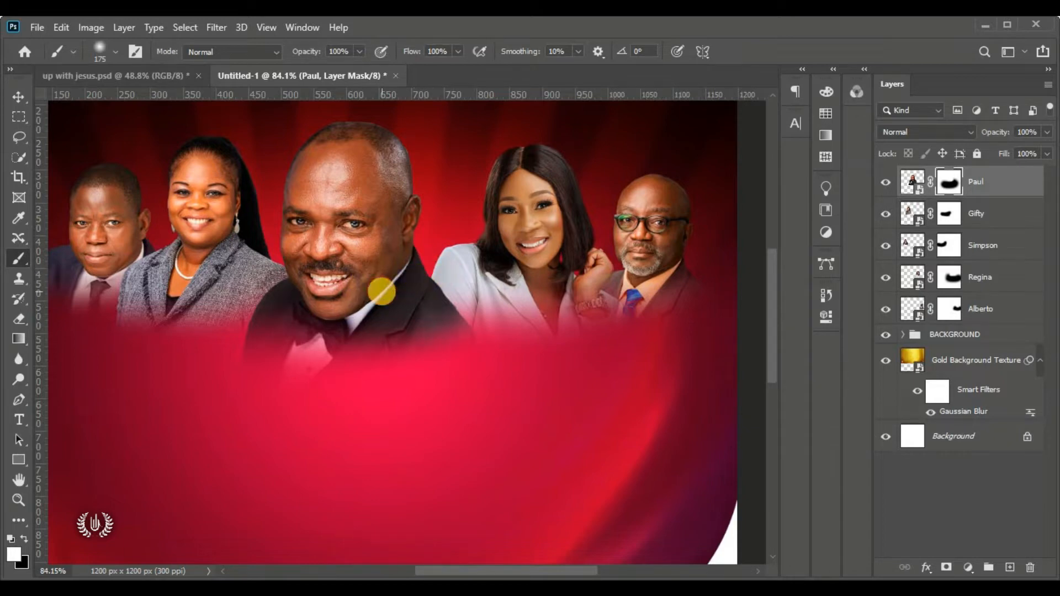
Paint the right-hand woman's mask with a soft 0% hardness white brush to reveal her hand, watch and sleeve
{"action": "left_click", "coordinate": [25, 92]}
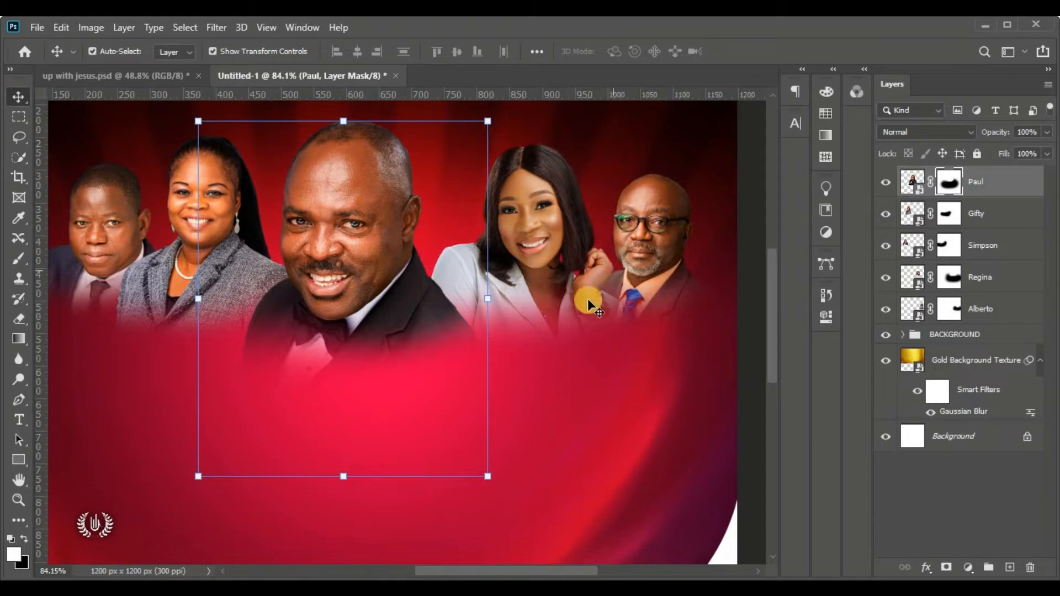
{"action": "left_click", "coordinate": [590, 261]}
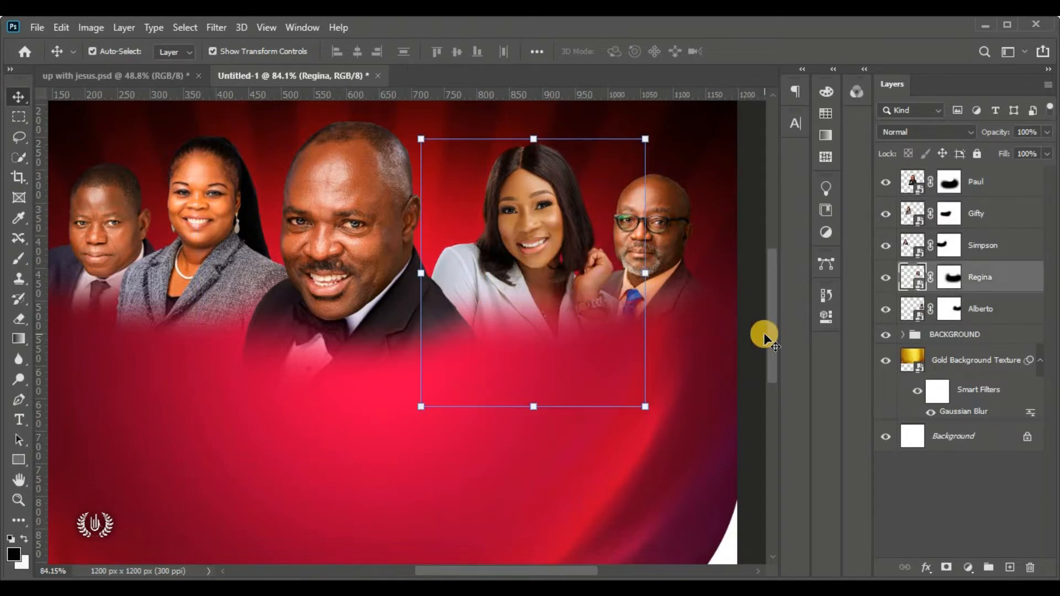
{"action": "scroll", "coordinate": [691, 333], "scroll_direction": "up", "scroll_amount": 3}
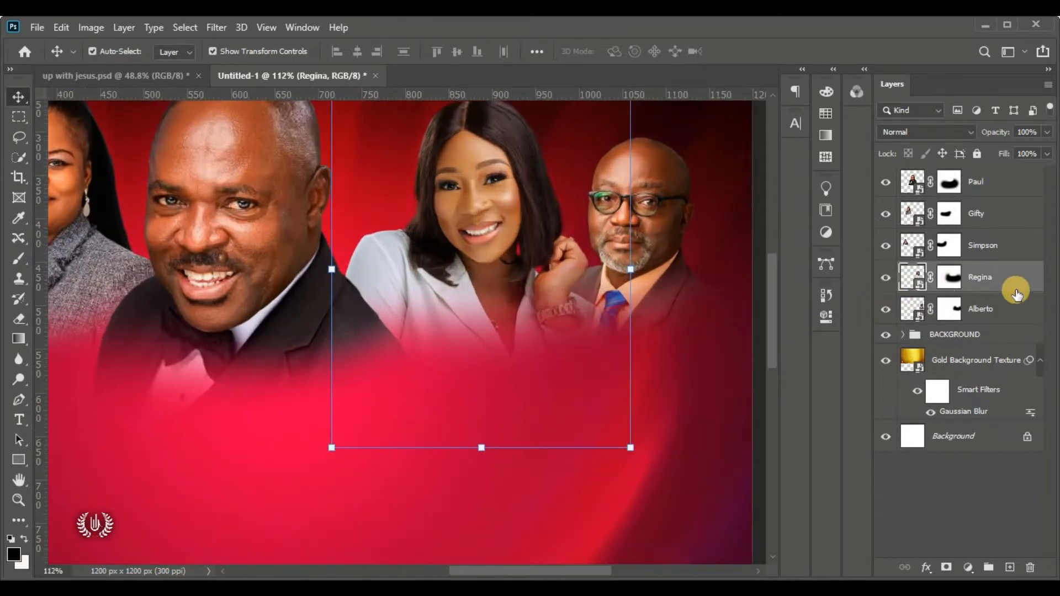
{"action": "left_click", "coordinate": [951, 285]}
{"action": "key", "text": "x"}
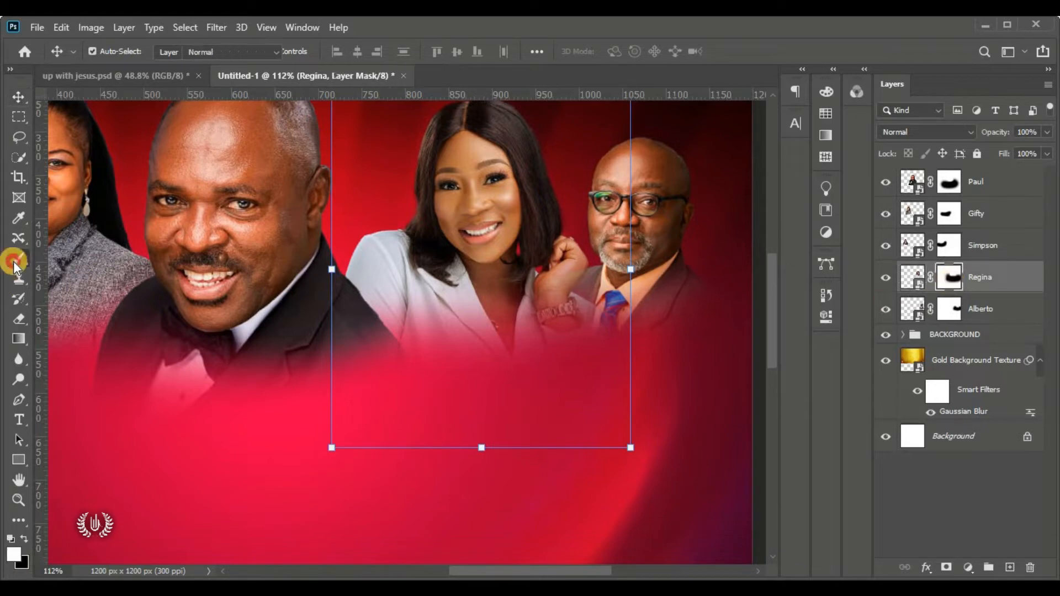
{"action": "left_click", "coordinate": [19, 257]}
{"action": "left_click", "coordinate": [61, 260]}
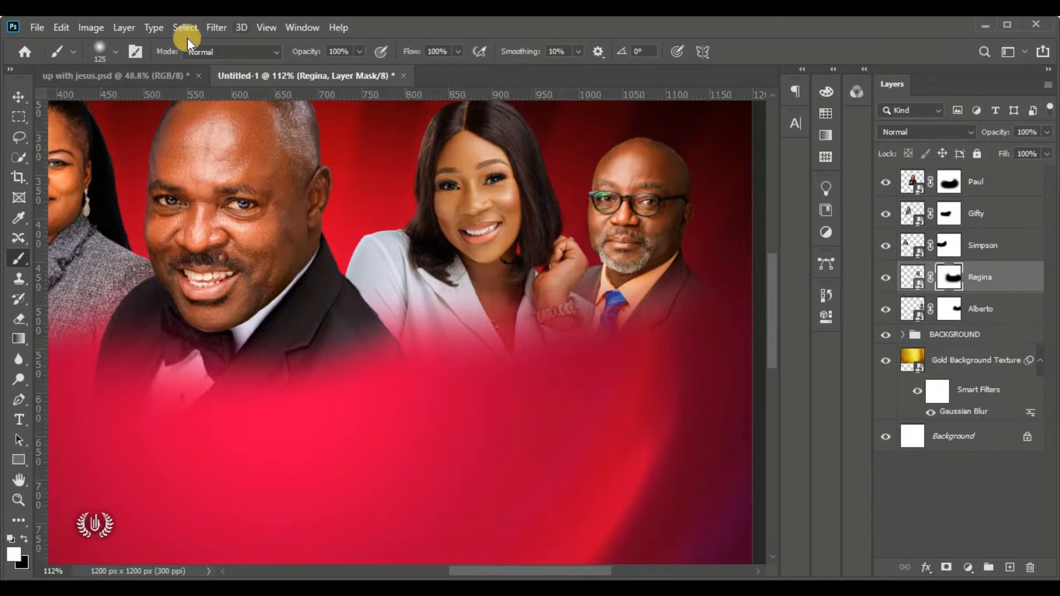
{"action": "left_click", "coordinate": [115, 51]}
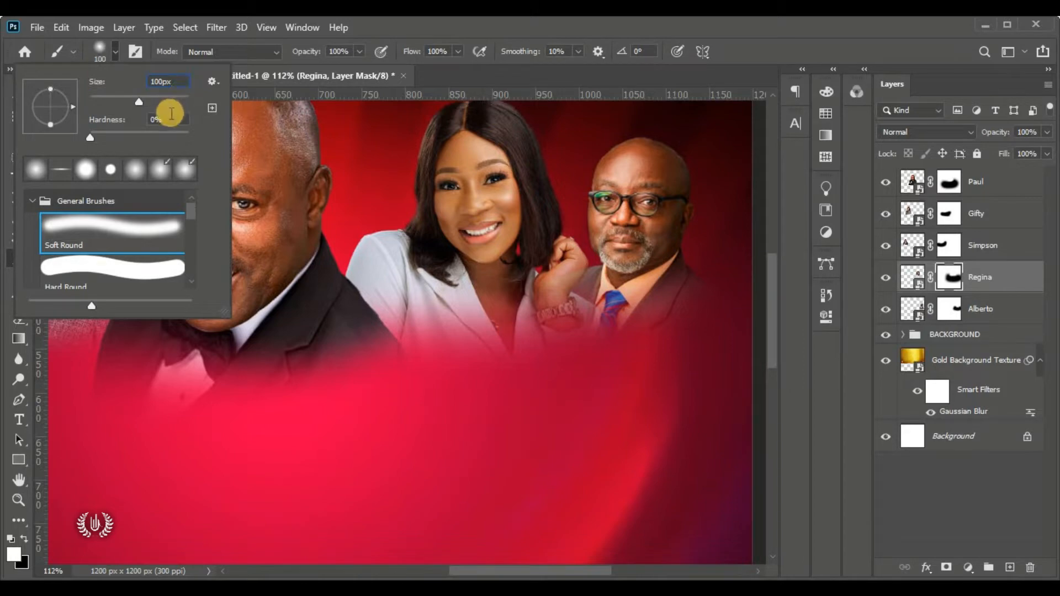
{"action": "left_click", "coordinate": [114, 57]}
{"action": "mouse_move", "coordinate": [578, 293]}
{"action": "left_mouse_down"}
{"action": "mouse_move", "coordinate": [571, 284]}
{"action": "mouse_move", "coordinate": [559, 302]}
{"action": "mouse_move", "coordinate": [537, 271]}
{"action": "mouse_move", "coordinate": [574, 304]}
{"action": "mouse_move", "coordinate": [440, 296]}
{"action": "mouse_move", "coordinate": [475, 293]}
{"action": "mouse_move", "coordinate": [469, 312]}
{"action": "mouse_move", "coordinate": [370, 267]}
{"action": "mouse_move", "coordinate": [383, 291]}
{"action": "left_mouse_up"}
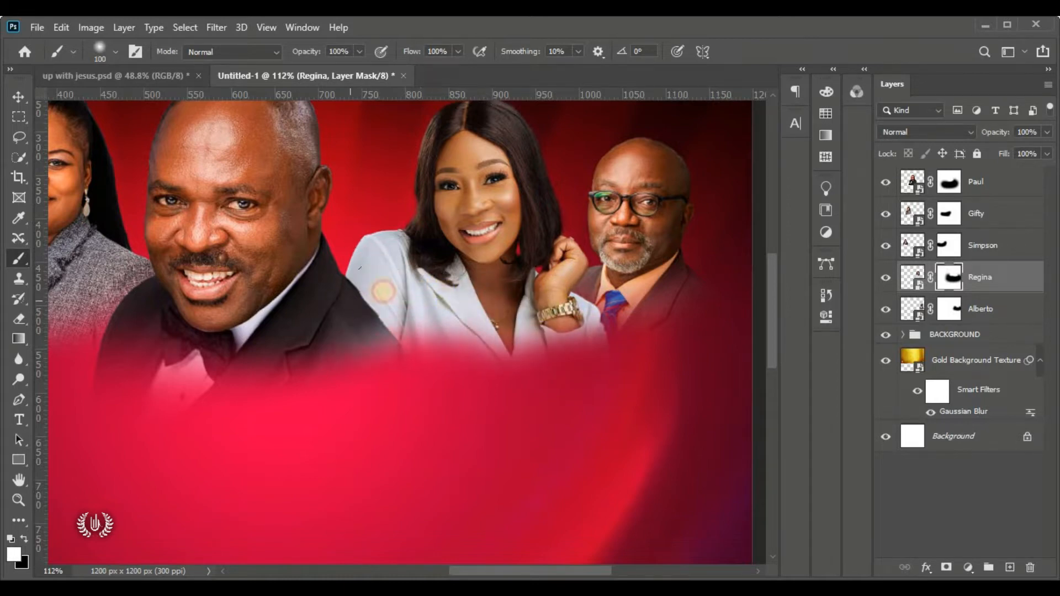
{"action": "key", "text": "ctrl+z"}
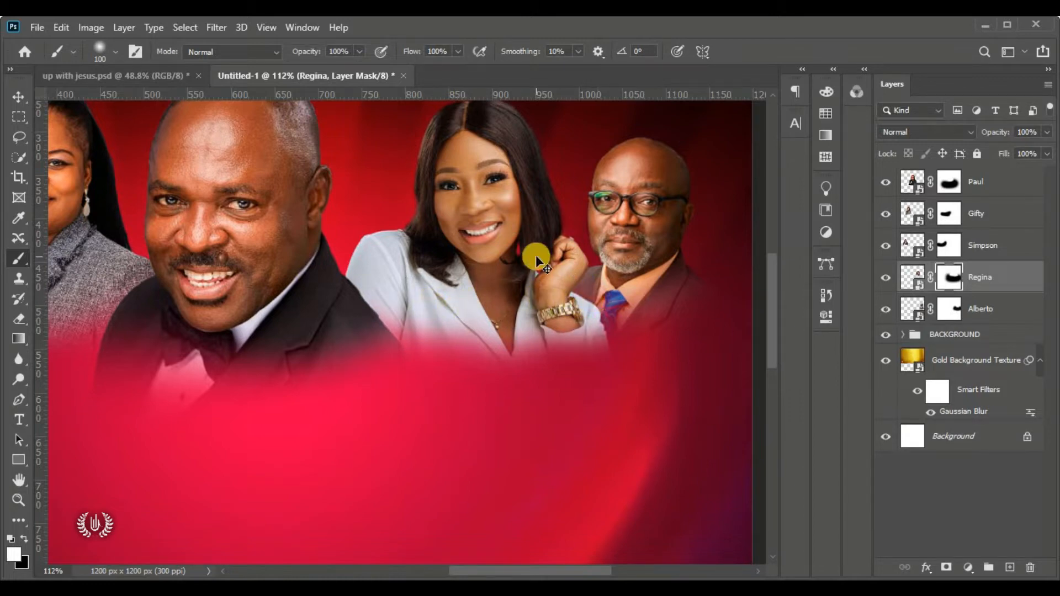
{"action": "key", "text": "ctrl+0"}
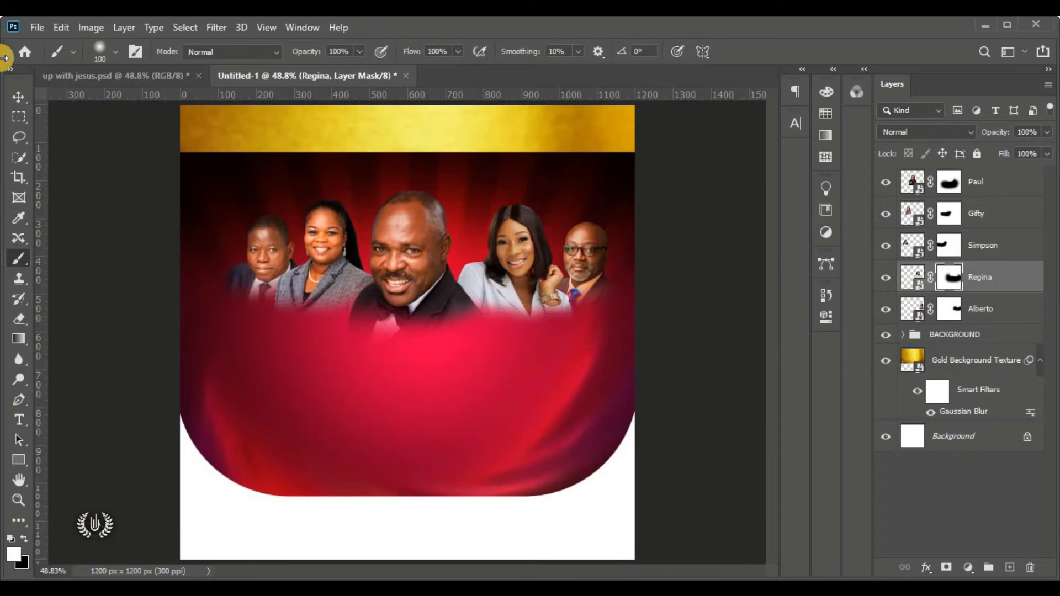
Nudge the leftmost speaker portrait (Simpson layer) slightly up and left
{"action": "left_click", "coordinate": [18, 97]}
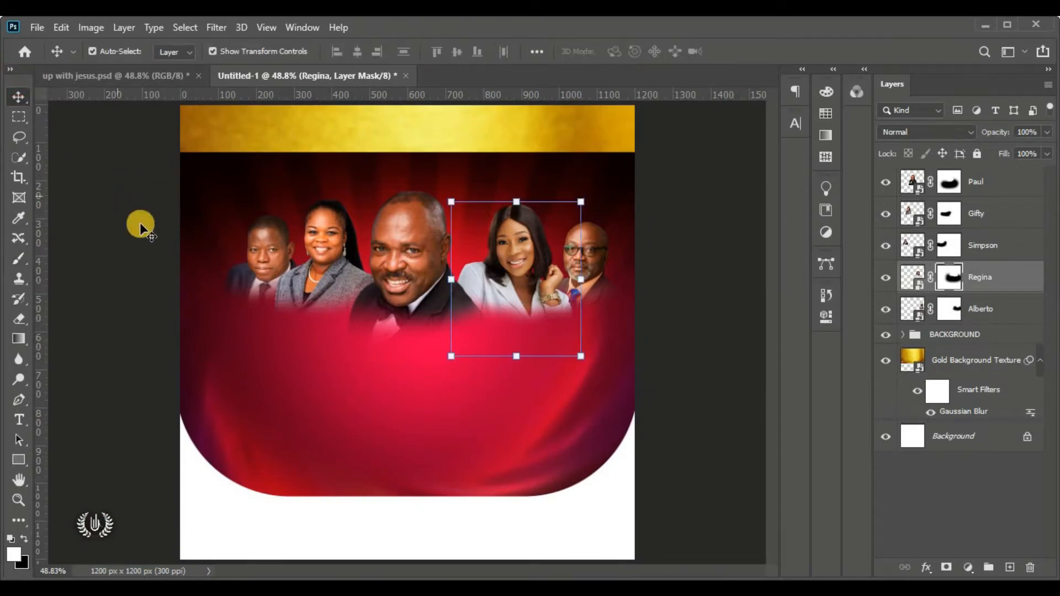
{"action": "left_click", "coordinate": [254, 248]}
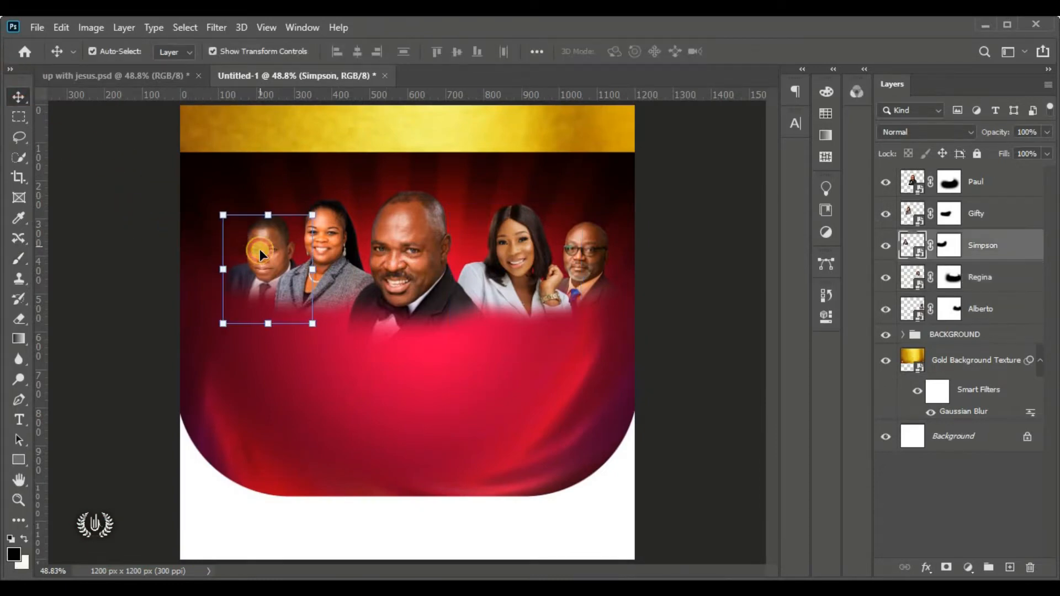
{"action": "left_click_drag", "start_coordinate": [260, 249], "coordinate": [253, 237]}
{"action": "key", "text": "Left"}
{"action": "key", "text": "Left"}
{"action": "key", "text": "Left"}
{"action": "key", "text": "Left"}
{"action": "key", "text": "Left"}
{"action": "key", "text": "Left"}
{"action": "key", "text": "Left"}
{"action": "key", "text": "Left"}
{"action": "key", "text": "Left"}
{"action": "key", "text": "Up"}
{"action": "key", "text": "Up"}
{"action": "key", "text": "Up"}
{"action": "key", "text": "Up"}
{"action": "key", "text": "Up"}
{"action": "key", "text": "Up"}
{"action": "key", "text": "Up"}
{"action": "key", "text": "Up"}
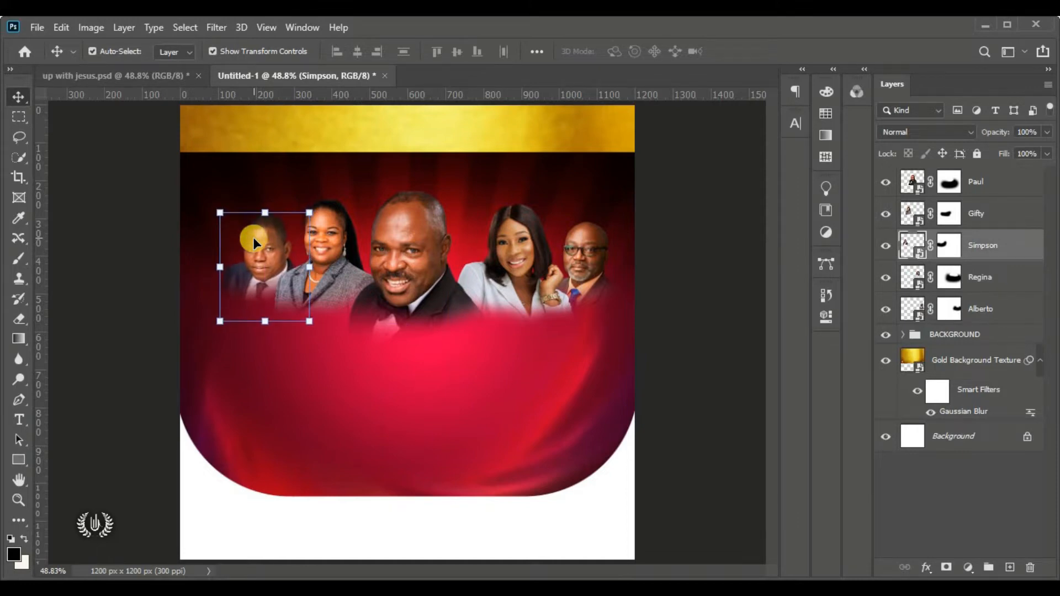
{"action": "key", "text": "Left"}
{"action": "key", "text": "Left"}
{"action": "key", "text": "Left"}
{"action": "key", "text": "Left"}
{"action": "key", "text": "Left"}
{"action": "key", "text": "Left"}
{"action": "key", "text": "Down"}
{"action": "key", "text": "Down"}
{"action": "key", "text": "Down"}
{"action": "key", "text": "Down"}
{"action": "key", "text": "Down"}
{"action": "key", "text": "Down"}
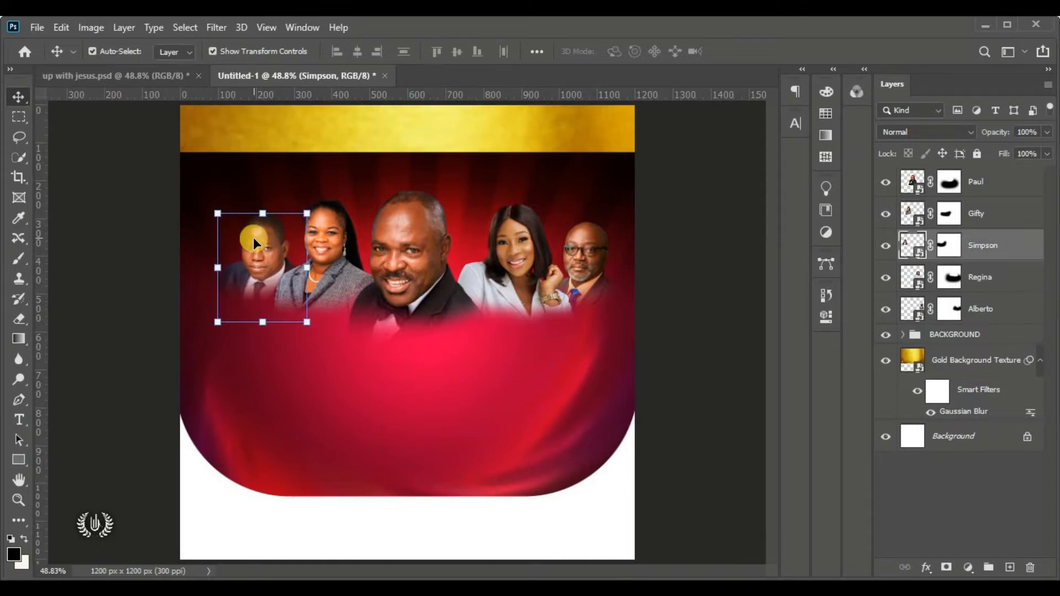
Group the five portrait layers, Alberto through Paul, into a single folder
{"action": "left_click", "coordinate": [693, 260]}
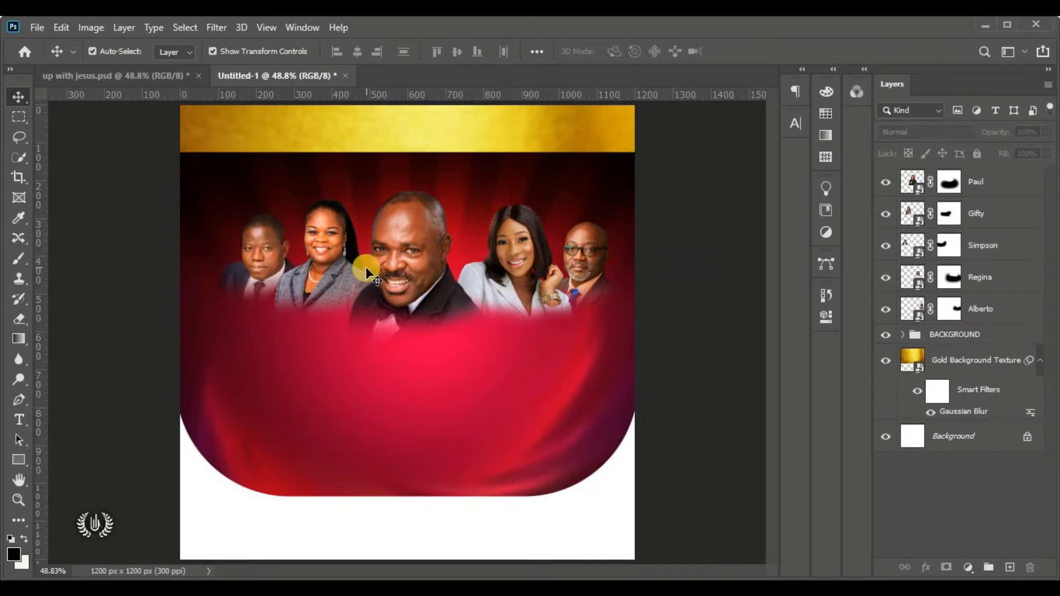
{"action": "left_click", "coordinate": [1022, 323]}
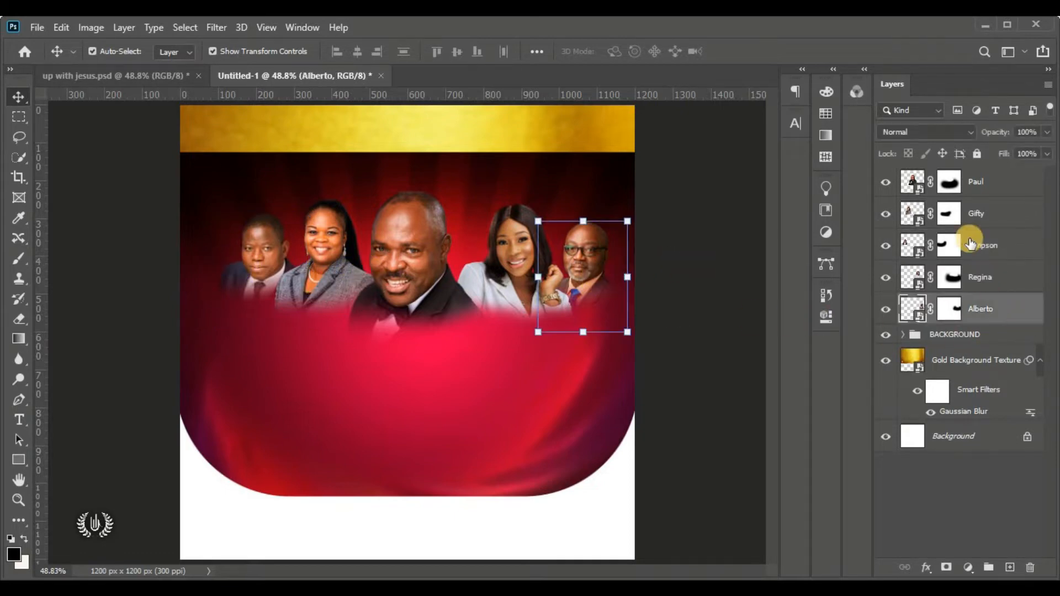
{"action": "left_click", "coordinate": [1010, 190], "text": "shift"}
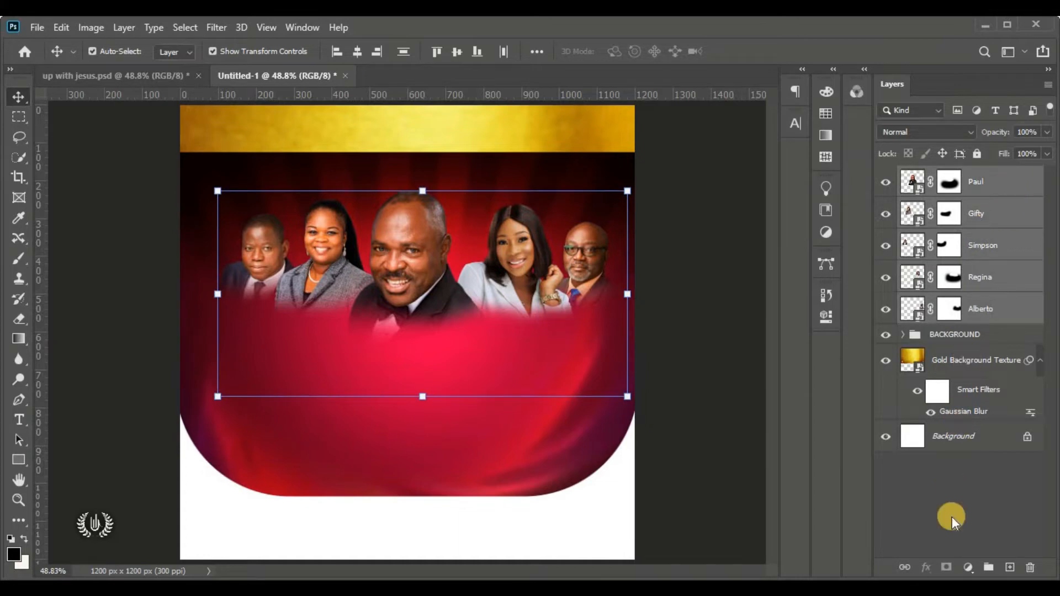
{"action": "left_click", "coordinate": [988, 567]}
Name the portrait group MOG and shift it slightly left
{"action": "double_click", "coordinate": [950, 176]}
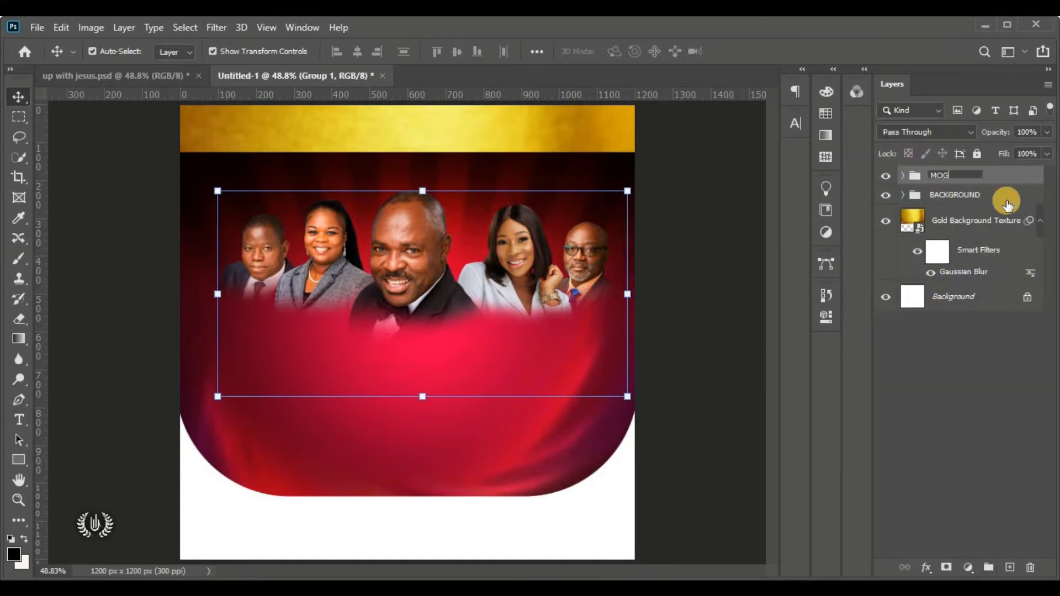
{"action": "key", "text": "Return"}
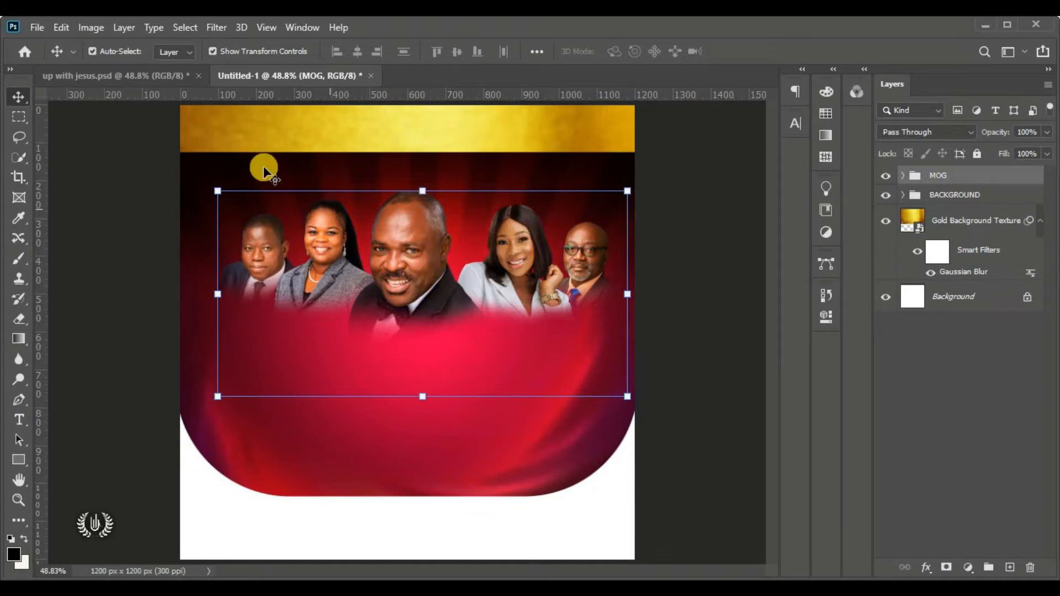
{"action": "left_click", "coordinate": [62, 29]}
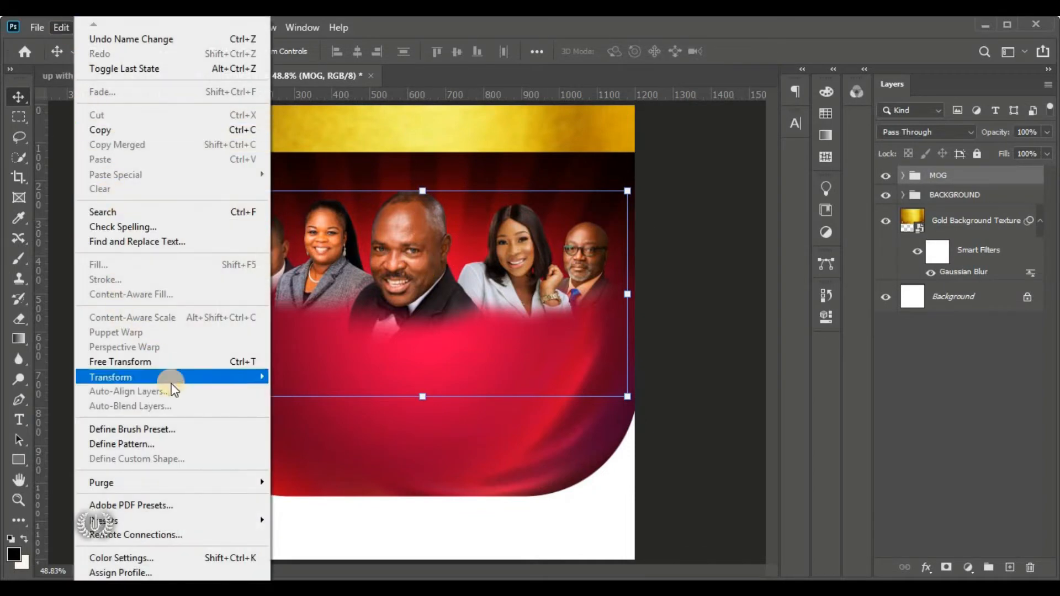
{"action": "mouse_move", "coordinate": [244, 371]}
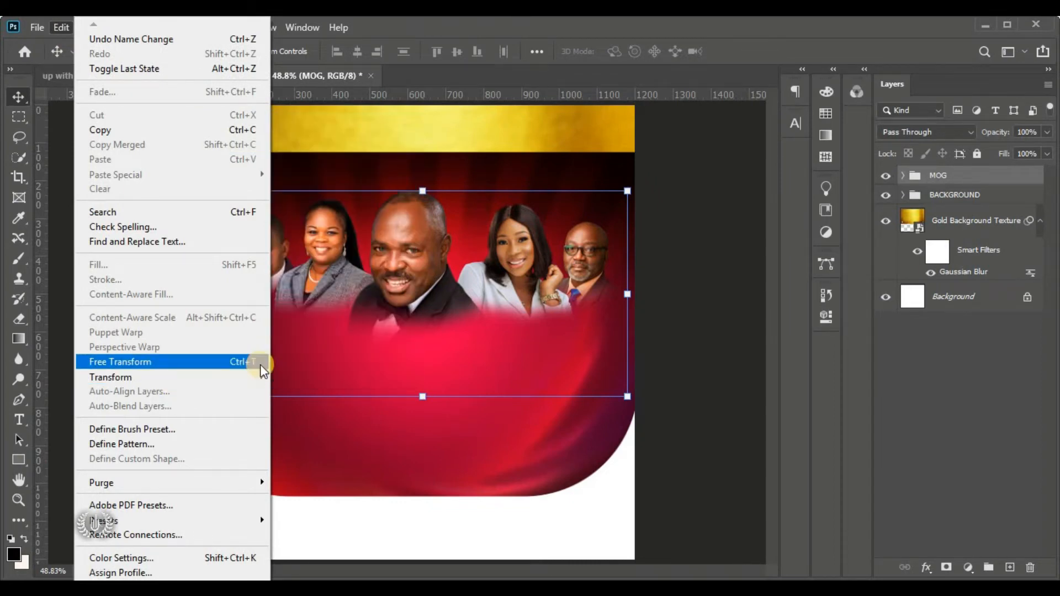
{"action": "left_click", "coordinate": [187, 360]}
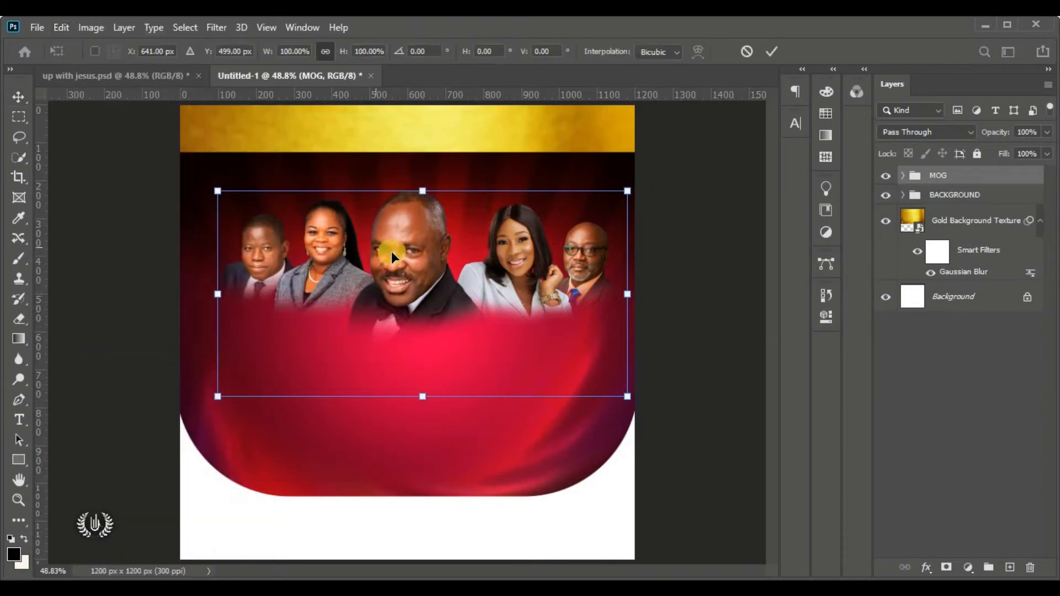
{"action": "left_click_drag", "start_coordinate": [397, 268], "coordinate": [388, 266]}
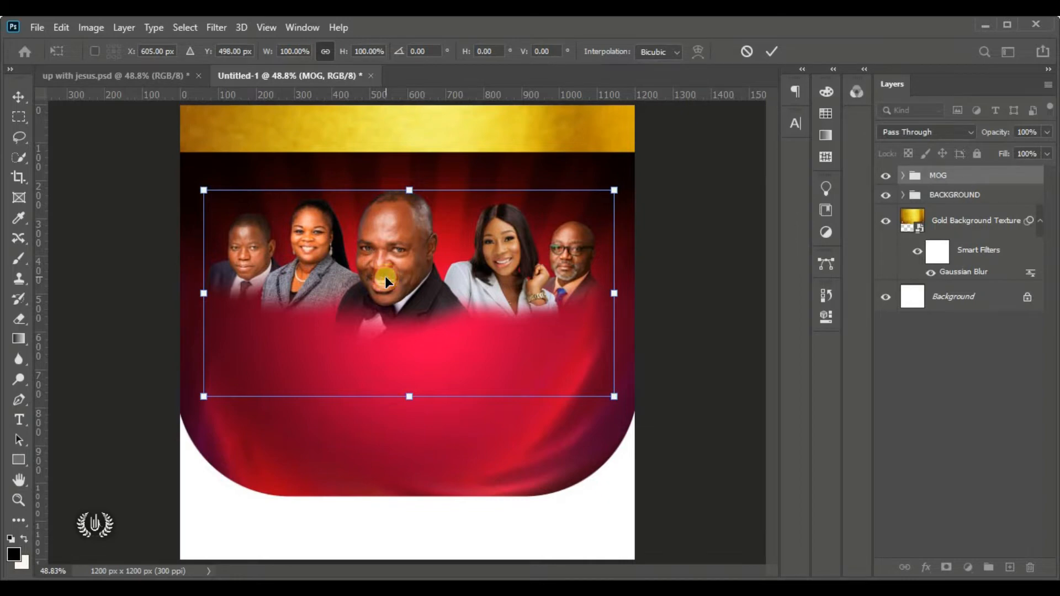
{"action": "left_click", "coordinate": [773, 49]}
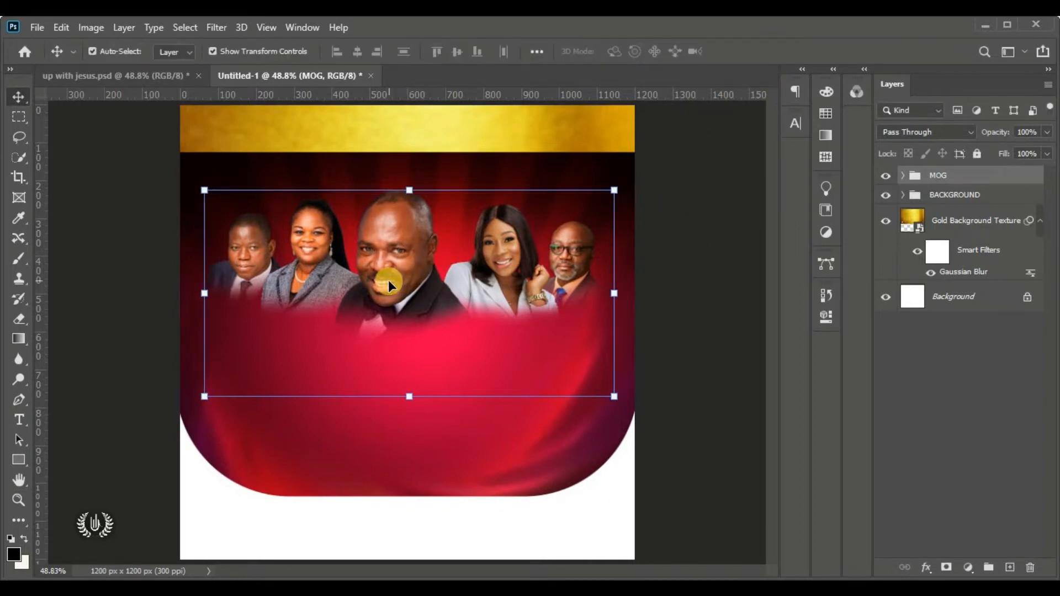
Align the MOG group to the canvas's horizontal centre, then deselect
{"action": "left_click", "coordinate": [193, 24]}
{"action": "left_click", "coordinate": [216, 42]}
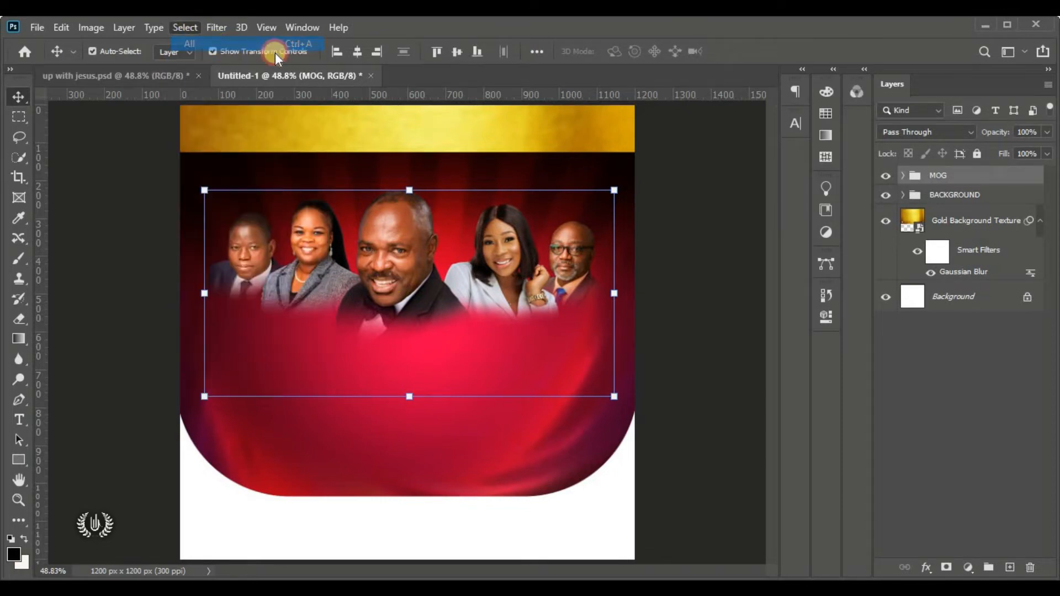
{"action": "left_click", "coordinate": [364, 54]}
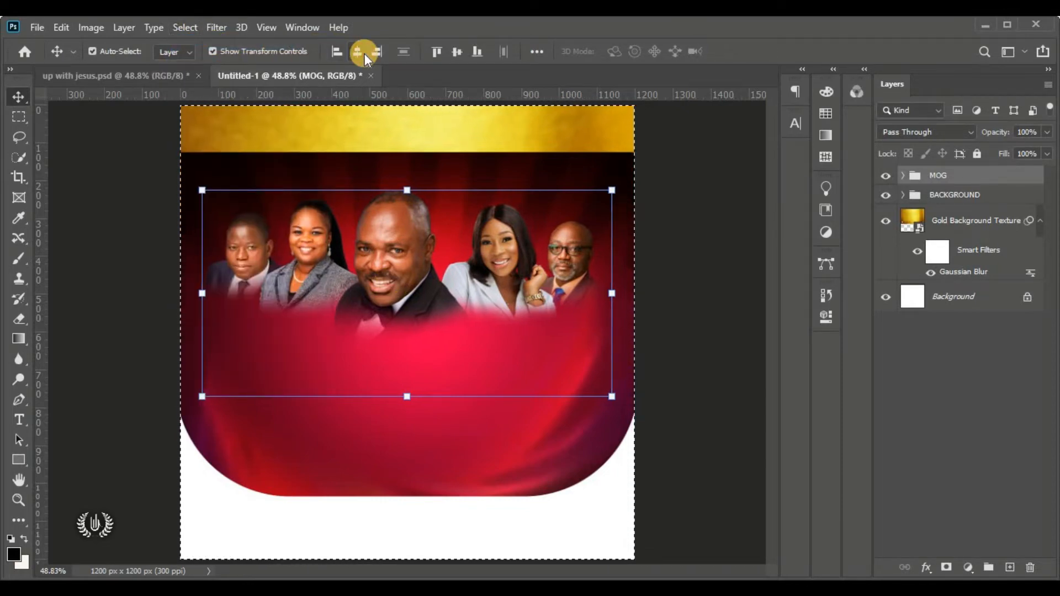
{"action": "left_click", "coordinate": [186, 27]}
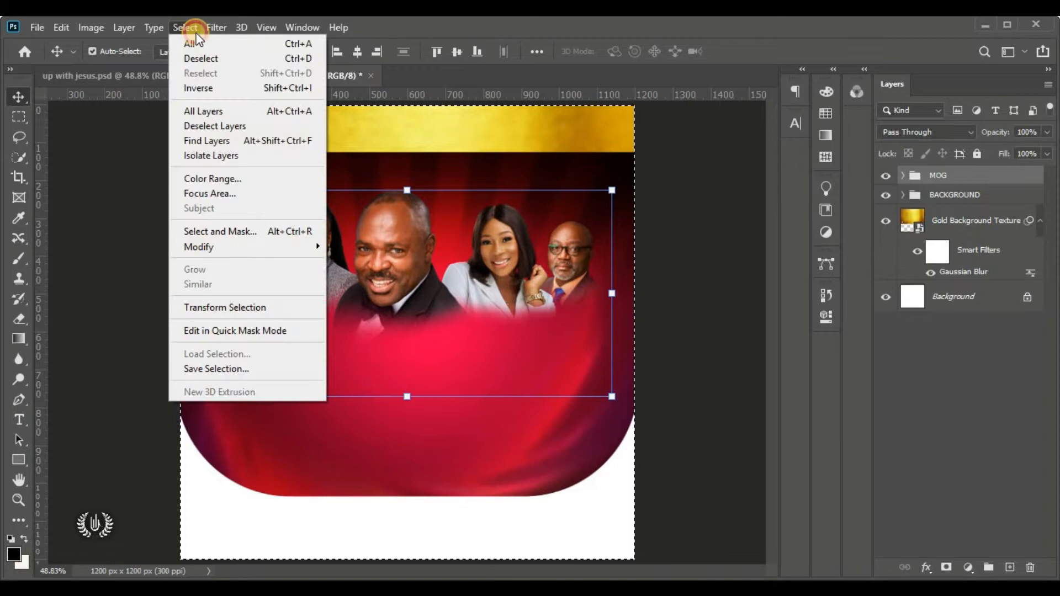
{"action": "left_click", "coordinate": [241, 59]}
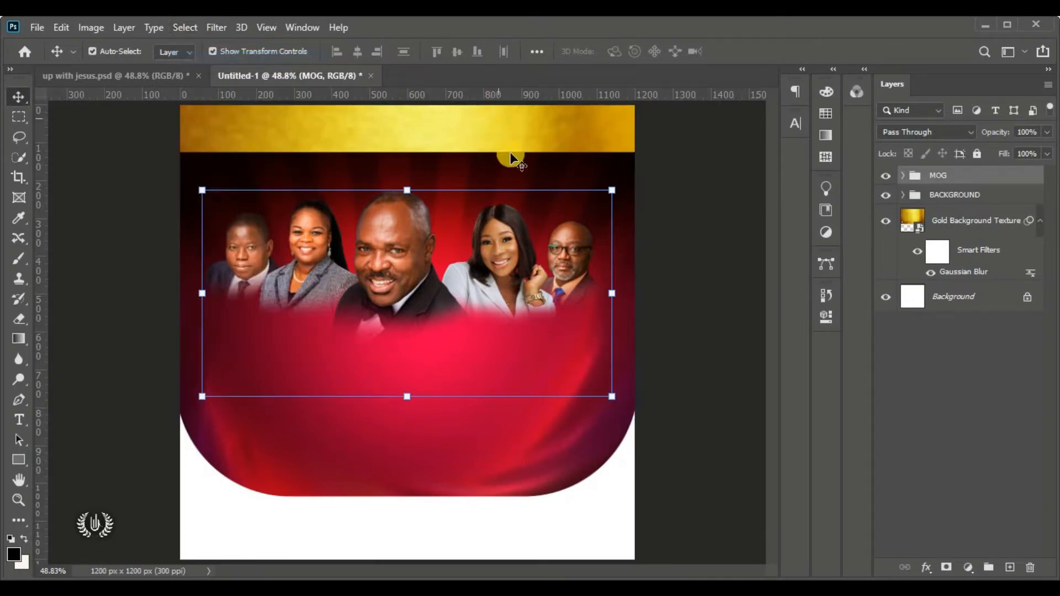
Scale the MOG group up to about 102% and commit
{"action": "left_click", "coordinate": [702, 309]}
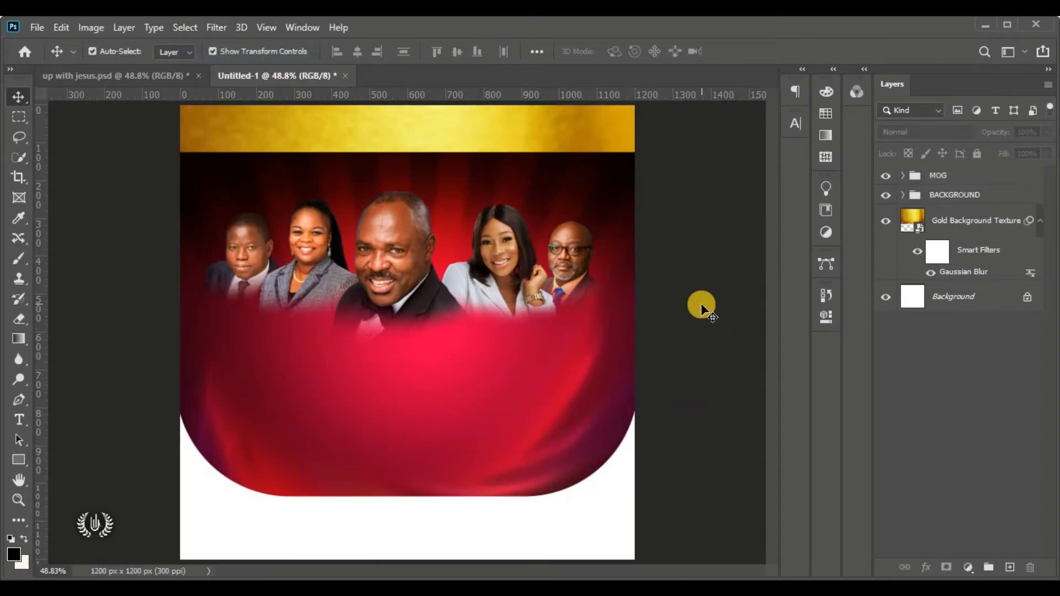
{"action": "left_click", "coordinate": [974, 175]}
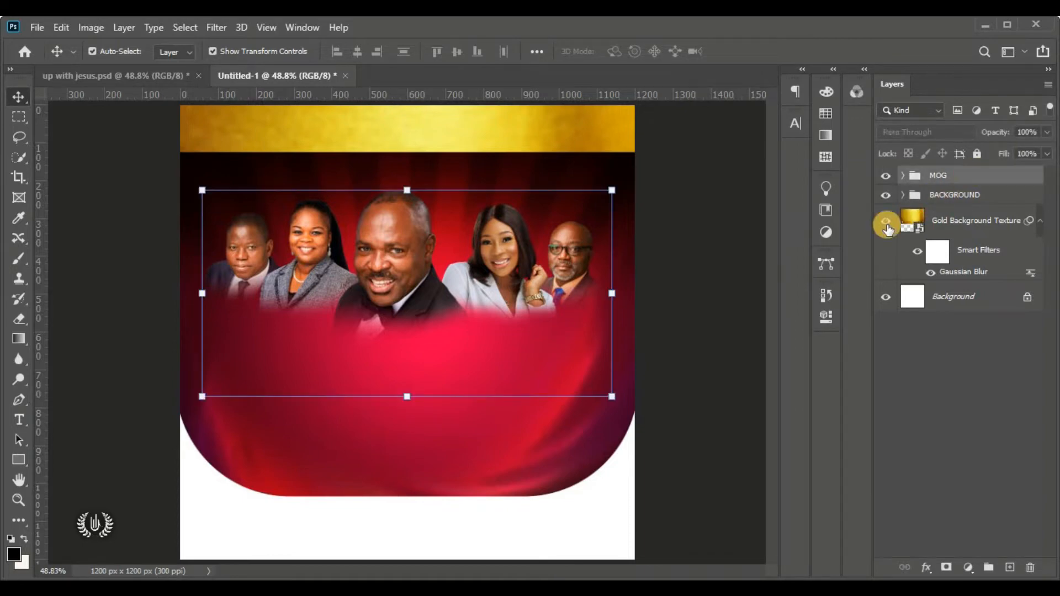
{"action": "left_click", "coordinate": [613, 396]}
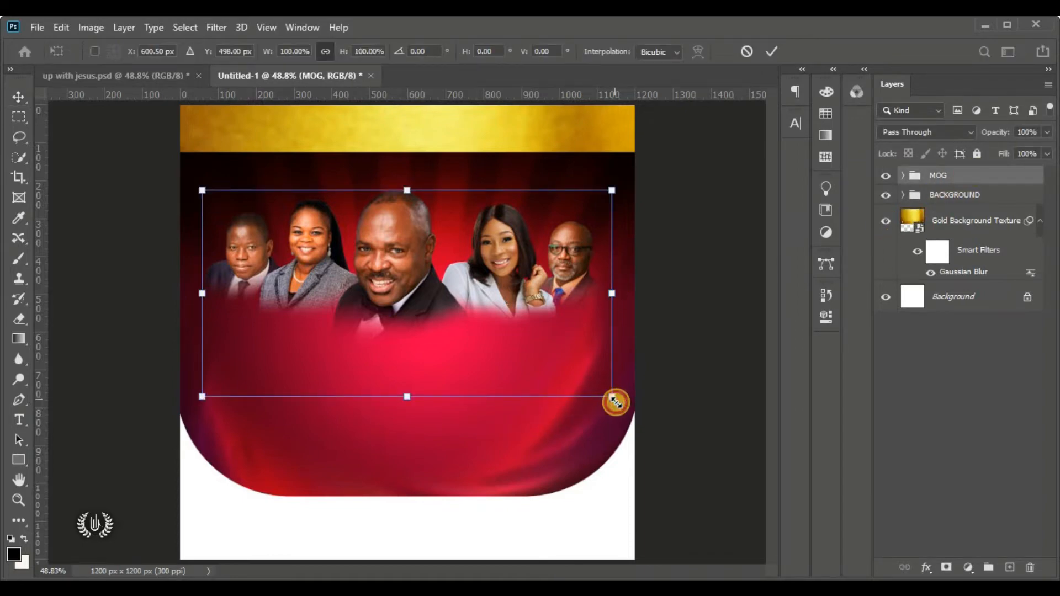
{"action": "left_click_drag", "start_coordinate": [615, 402], "coordinate": [622, 415]}
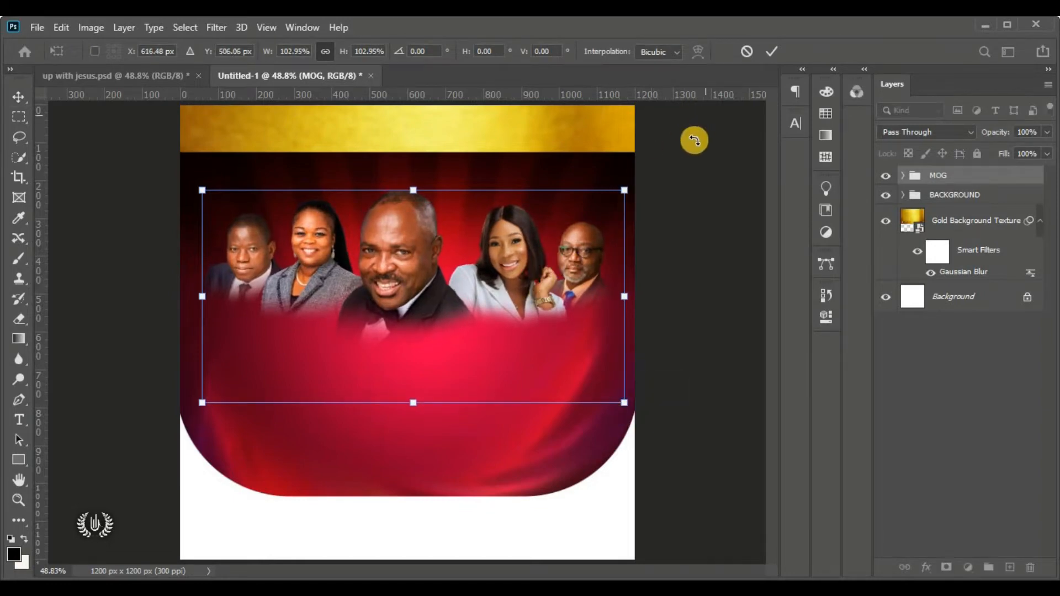
{"action": "left_click_drag", "start_coordinate": [627, 402], "coordinate": [622, 397]}
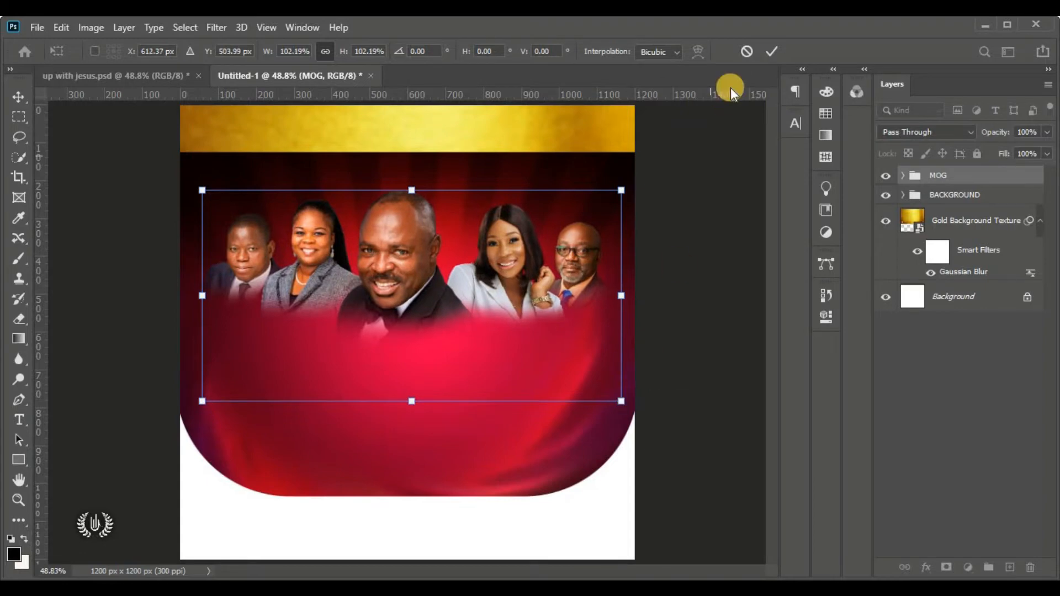
{"action": "left_click", "coordinate": [772, 52]}
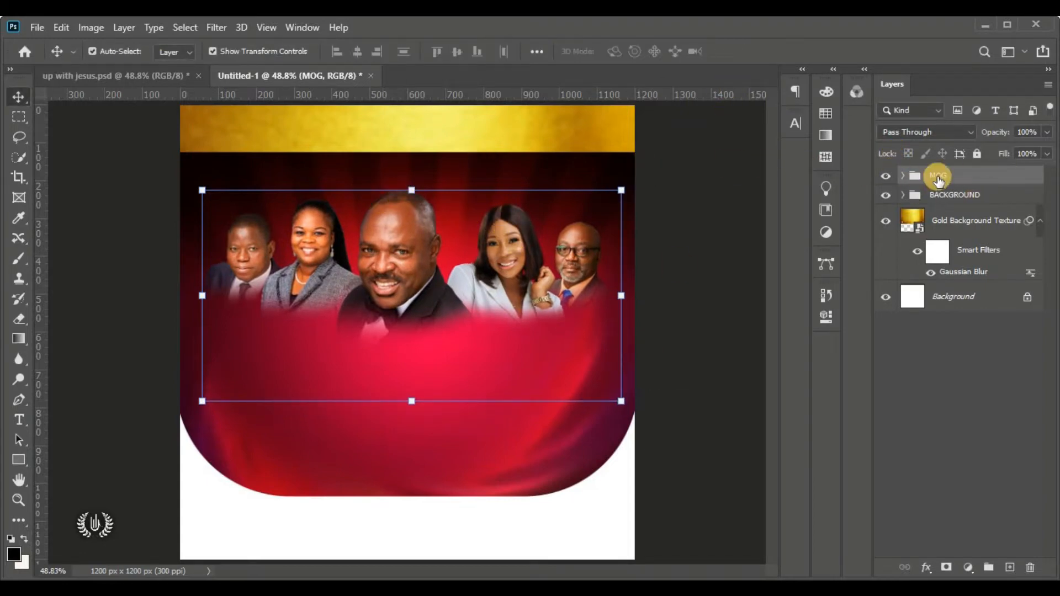
{"action": "left_click", "coordinate": [18, 459]}
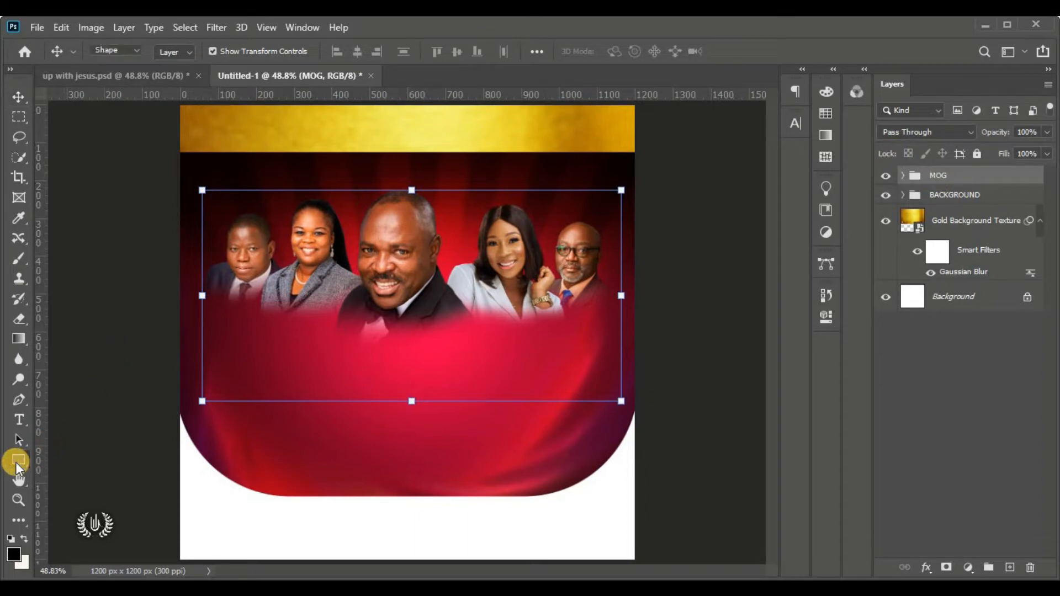
Draw a circle with the Ellipse Tool over the red background
{"action": "left_click", "coordinate": [140, 491]}
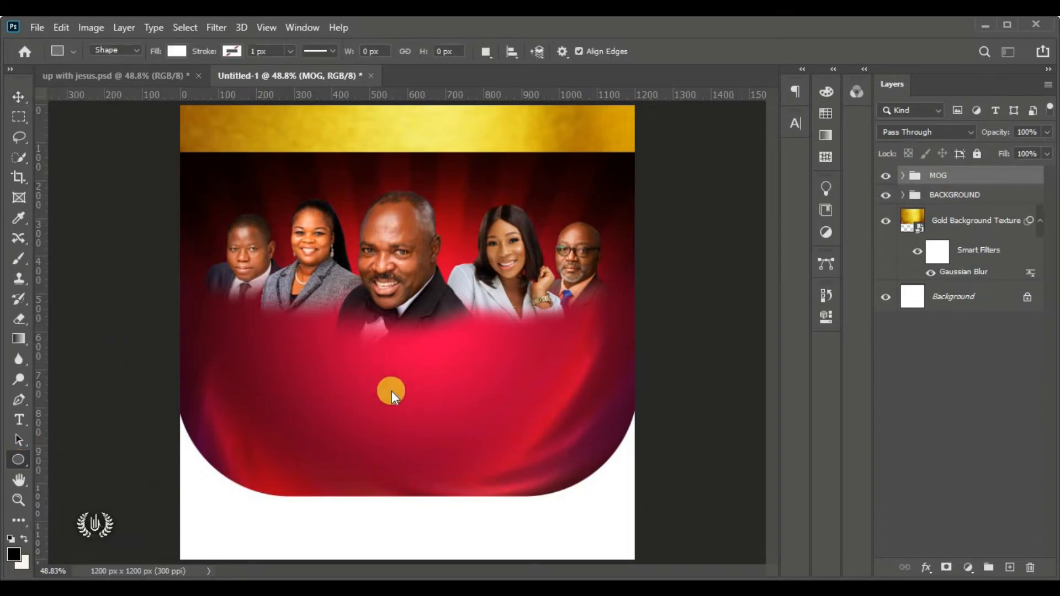
{"action": "left_click_drag", "start_coordinate": [280, 310], "coordinate": [421, 416]}
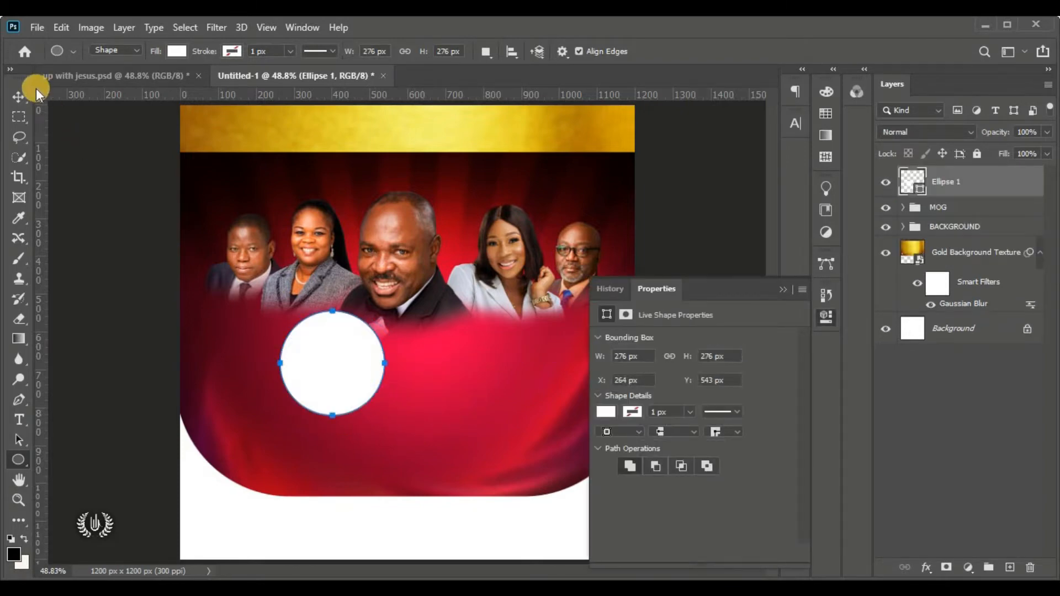
{"action": "left_click", "coordinate": [20, 95]}
{"action": "left_click", "coordinate": [784, 287]}
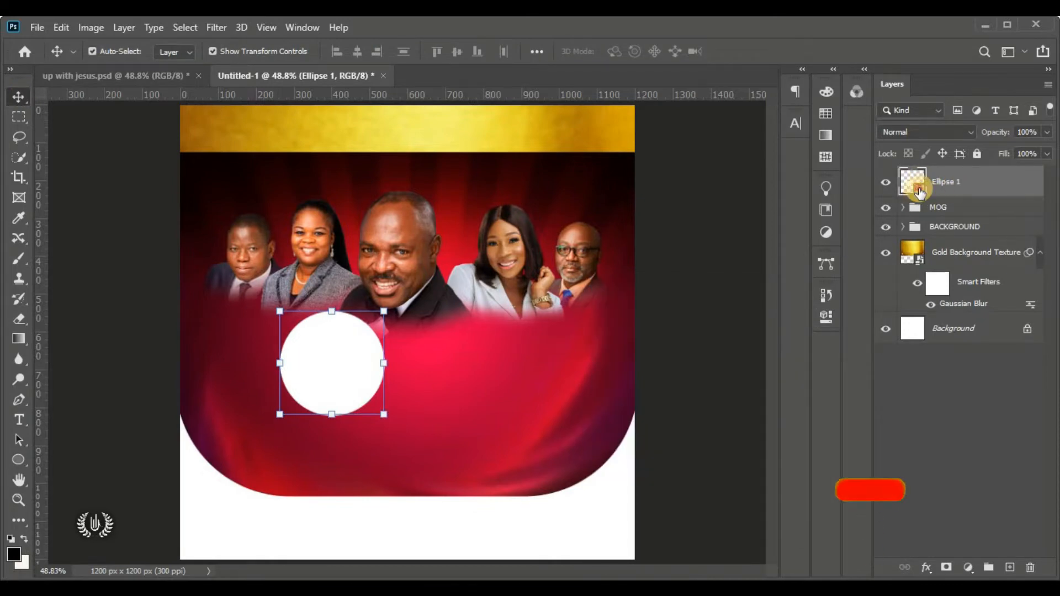
Fill the circle with yellow ffd200 copied from the Notepad design notes
{"action": "double_click", "coordinate": [918, 190]}
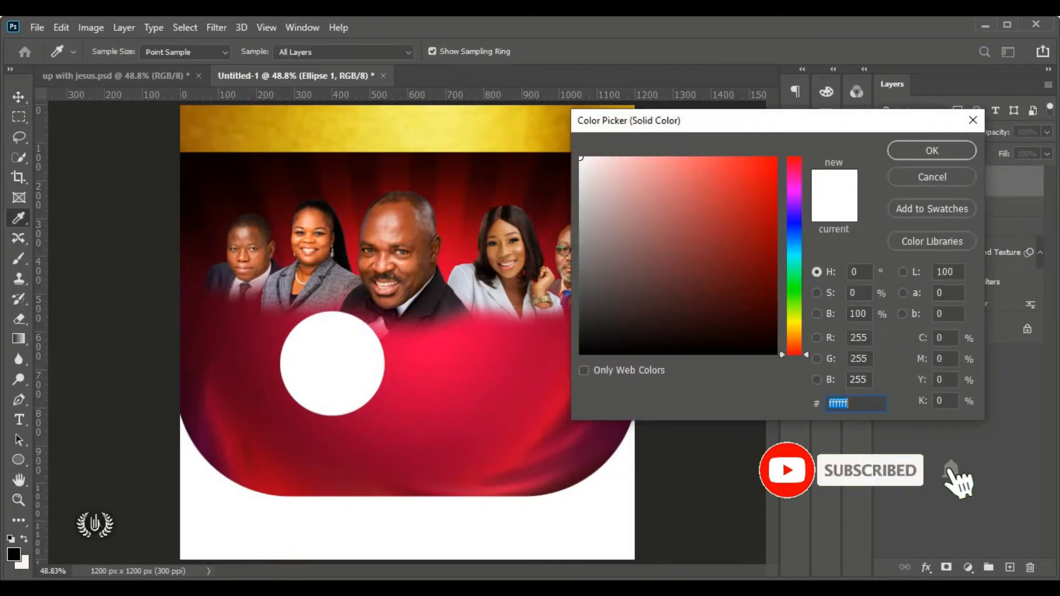
{"action": "left_click", "coordinate": [262, 586]}
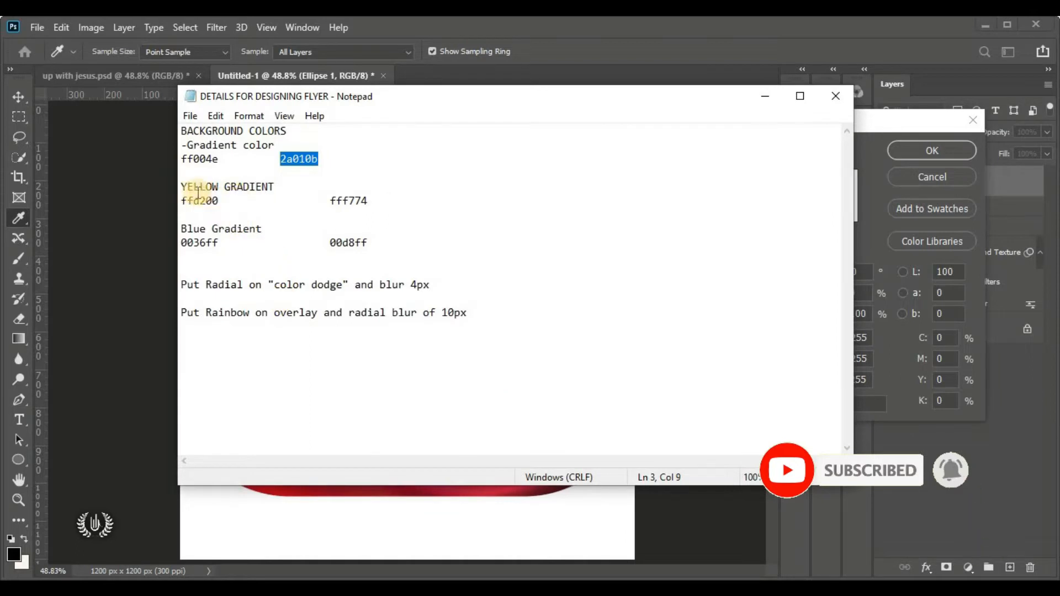
{"action": "left_click_drag", "start_coordinate": [224, 204], "coordinate": [189, 206]}
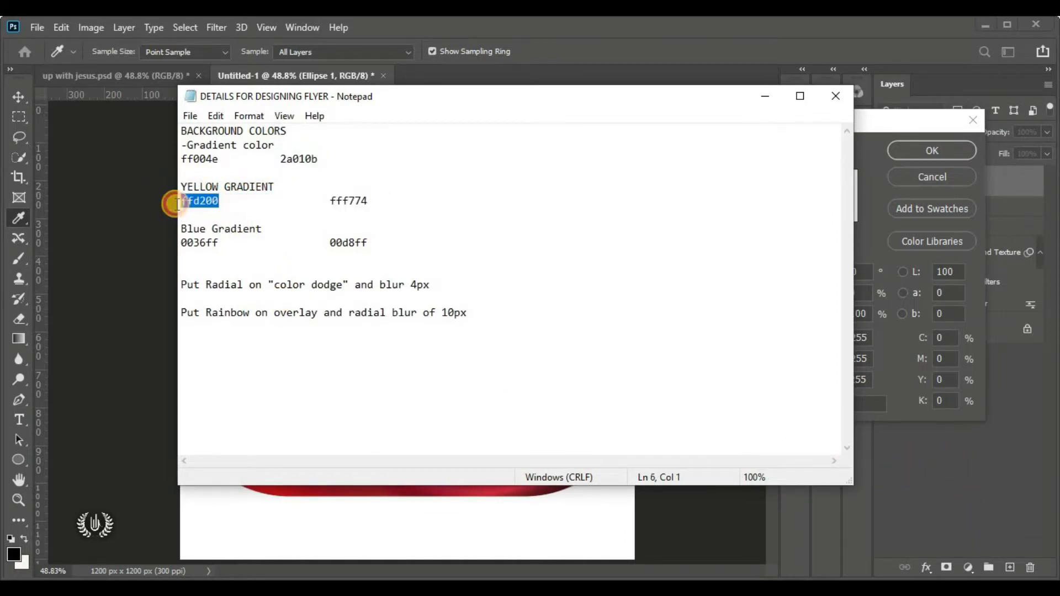
{"action": "right_click", "coordinate": [209, 203]}
{"action": "left_click", "coordinate": [301, 254]}
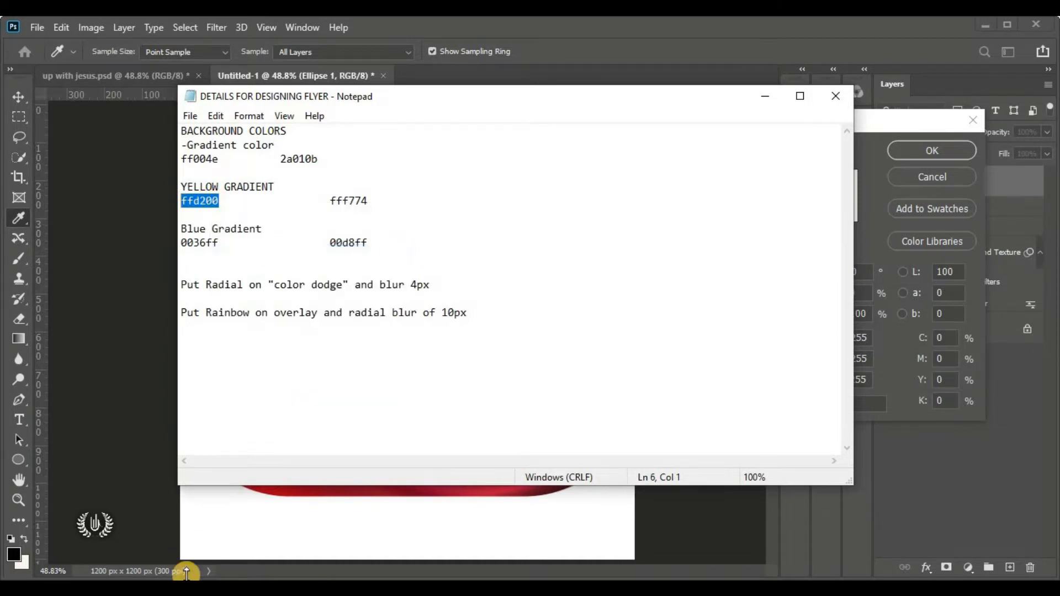
{"action": "left_click", "coordinate": [164, 522]}
{"action": "left_click", "coordinate": [855, 401]}
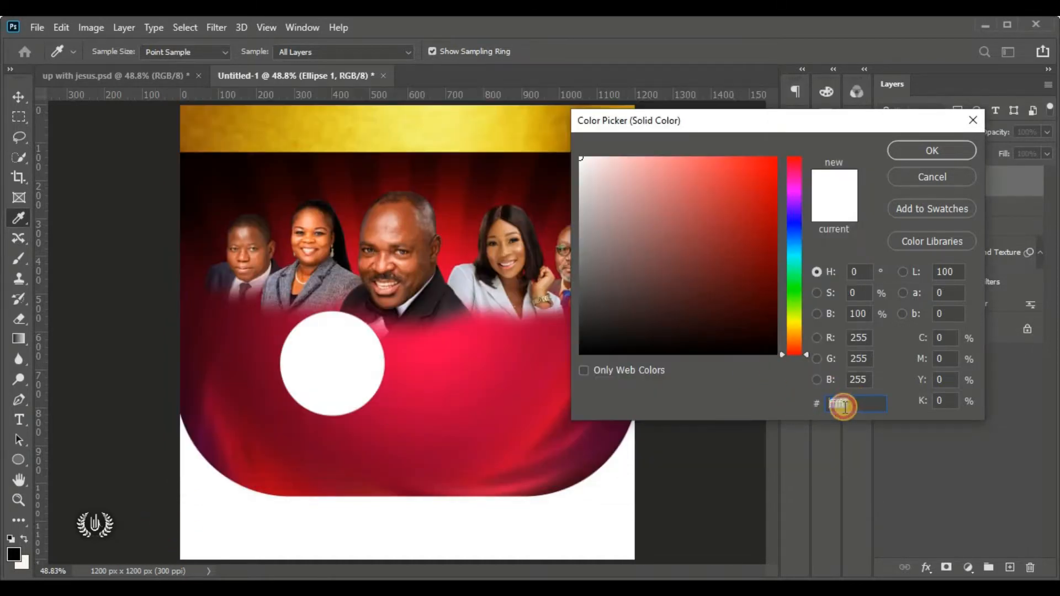
{"action": "right_click", "coordinate": [856, 401]}
{"action": "left_click", "coordinate": [912, 263]}
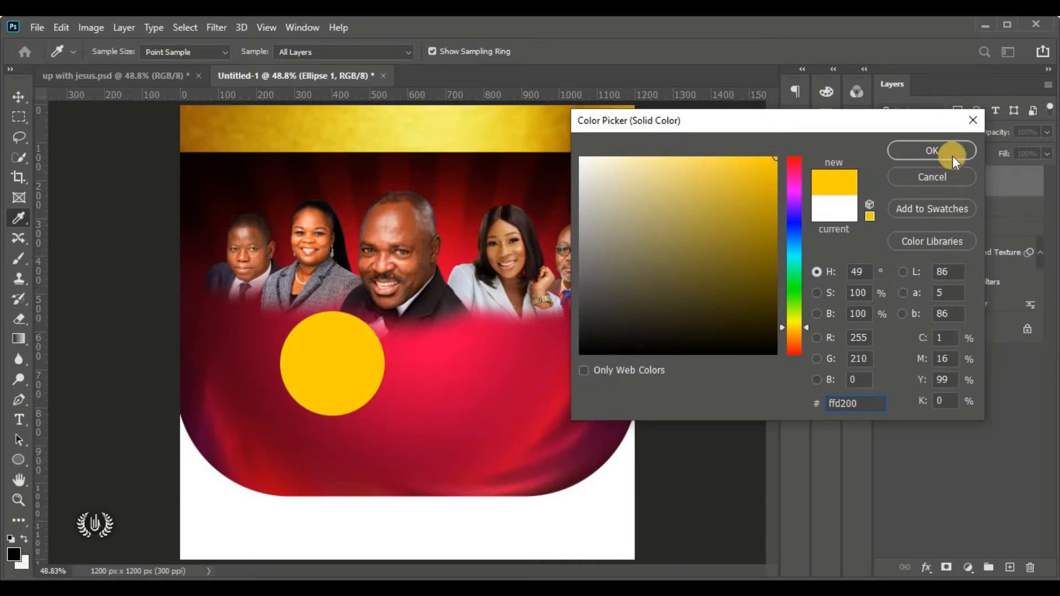
{"action": "left_click", "coordinate": [931, 150]}
Move the yellow circle behind the central speaker's head, beneath the MOG group
{"action": "left_click_drag", "start_coordinate": [314, 364], "coordinate": [395, 263]}
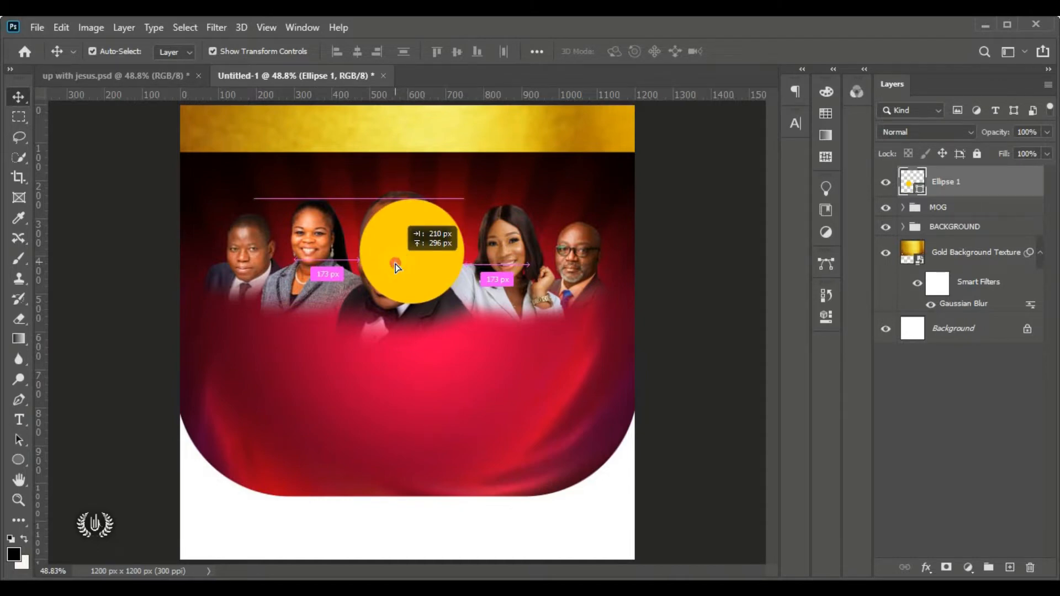
{"action": "mouse_move", "coordinate": [396, 267]}
{"action": "left_mouse_down"}
{"action": "mouse_move", "coordinate": [377, 269]}
{"action": "mouse_move", "coordinate": [390, 265]}
{"action": "left_mouse_up"}
{"action": "left_click_drag", "start_coordinate": [1017, 181], "coordinate": [1019, 216]}
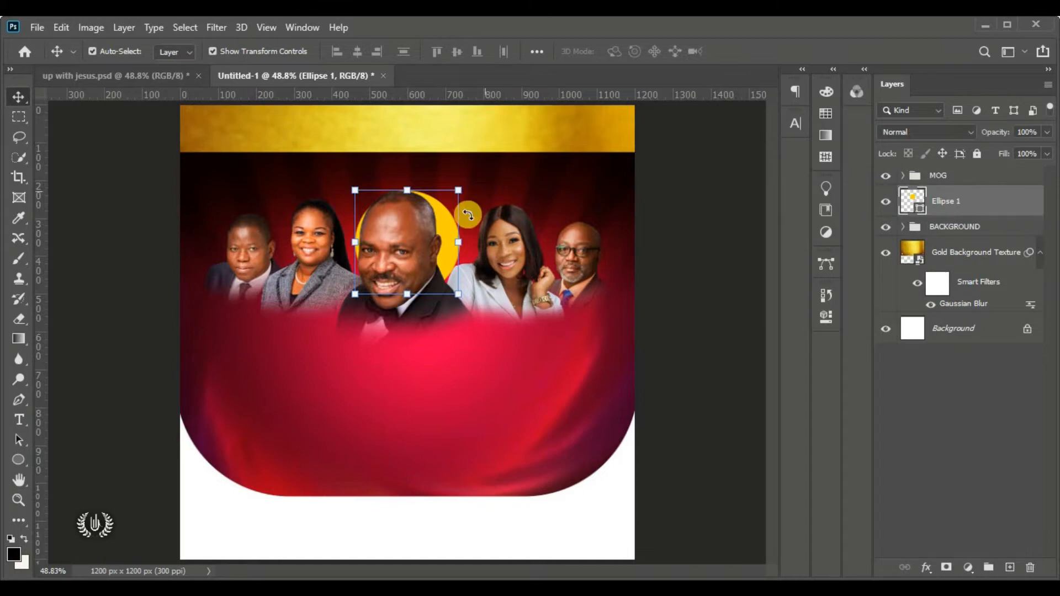
{"action": "left_click_drag", "start_coordinate": [449, 211], "coordinate": [449, 198]}
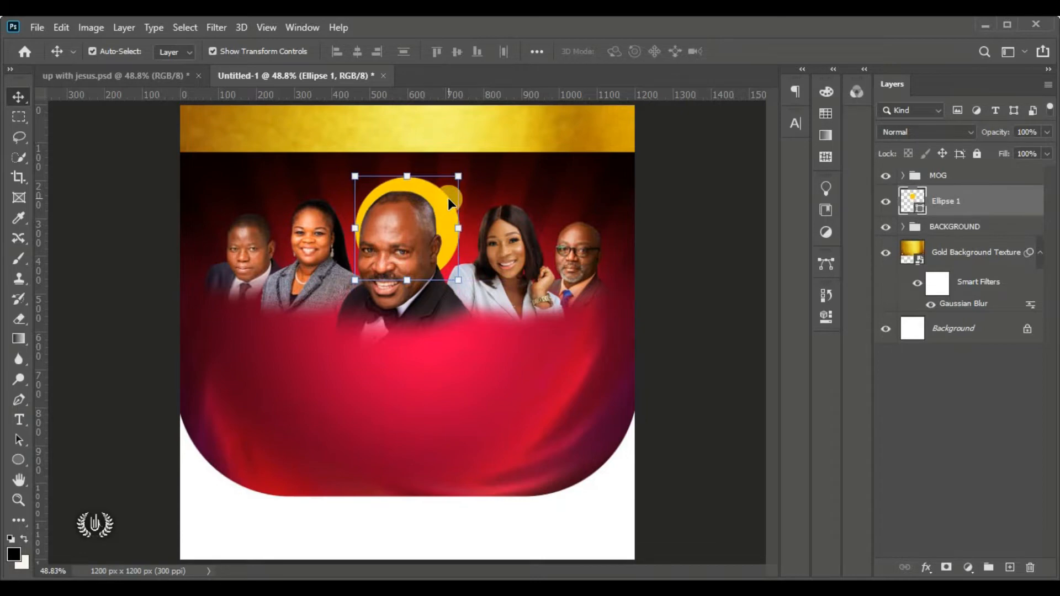
Convert the circle to a smart object and apply a 50-pixel Gaussian Blur
{"action": "left_click", "coordinate": [216, 31]}
{"action": "mouse_move", "coordinate": [283, 203]}
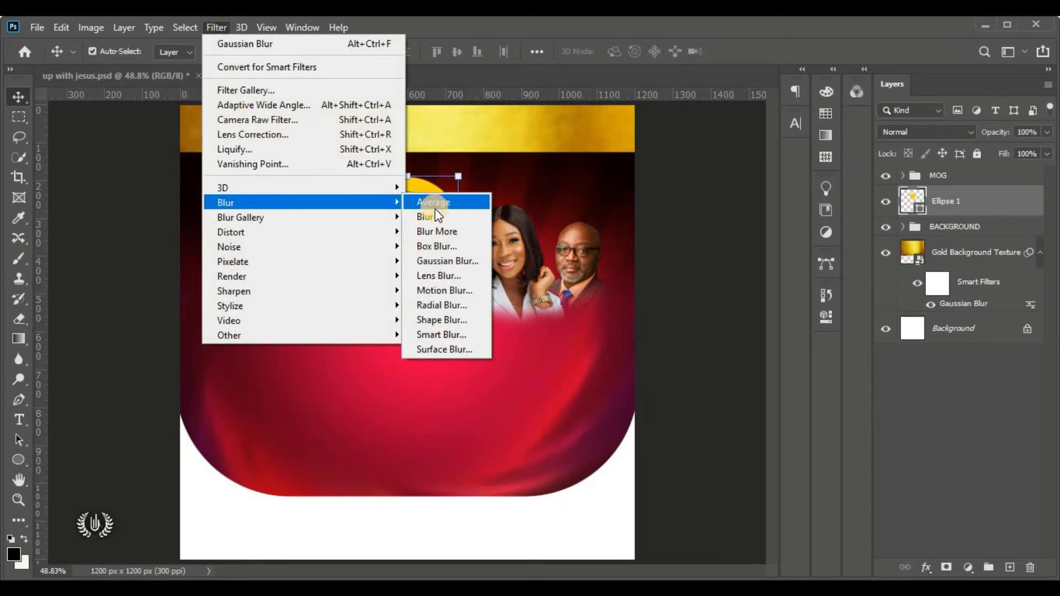
{"action": "left_click", "coordinate": [450, 260]}
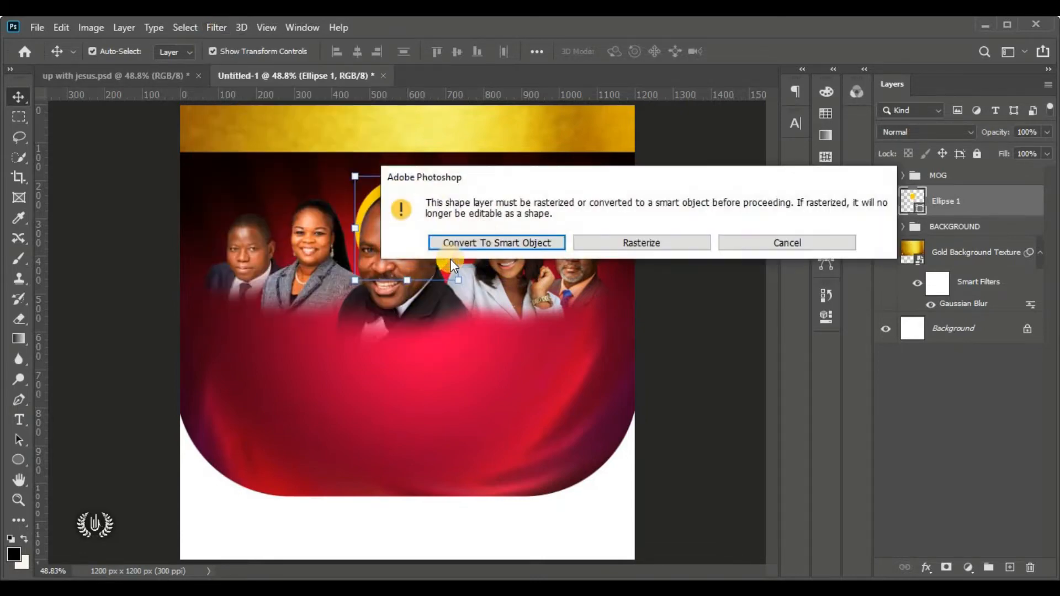
{"action": "left_click", "coordinate": [499, 243]}
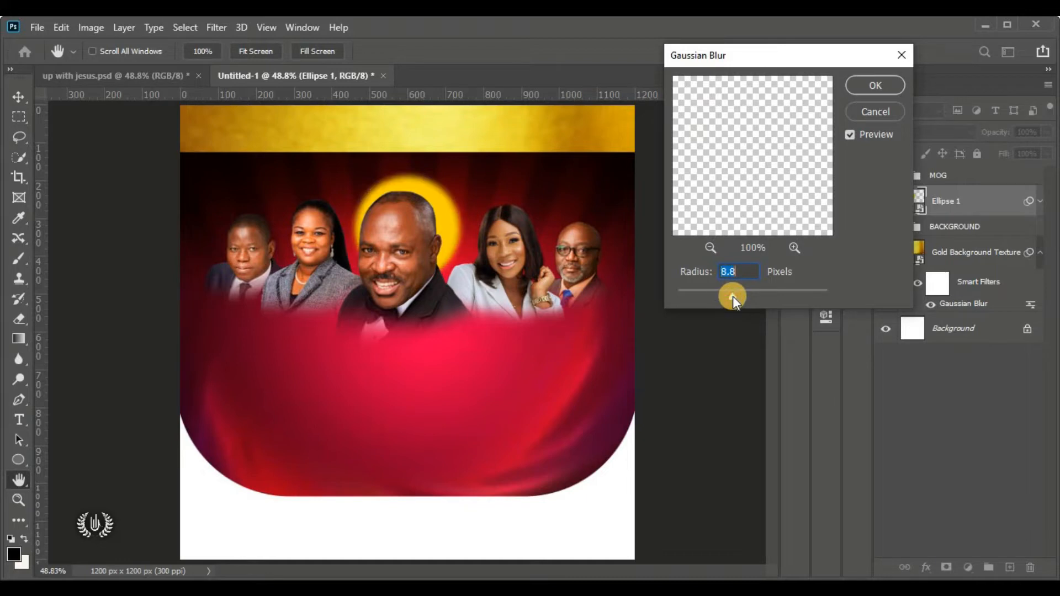
{"action": "left_click_drag", "start_coordinate": [733, 296], "coordinate": [769, 293]}
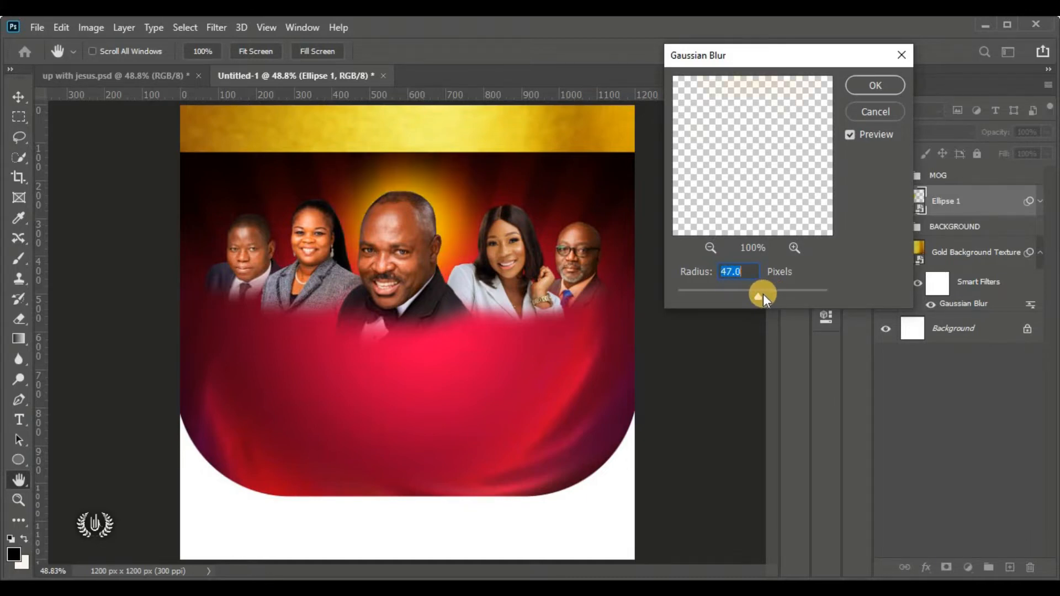
{"action": "left_click_drag", "start_coordinate": [763, 293], "coordinate": [769, 297]}
{"action": "type", "text": "50"}
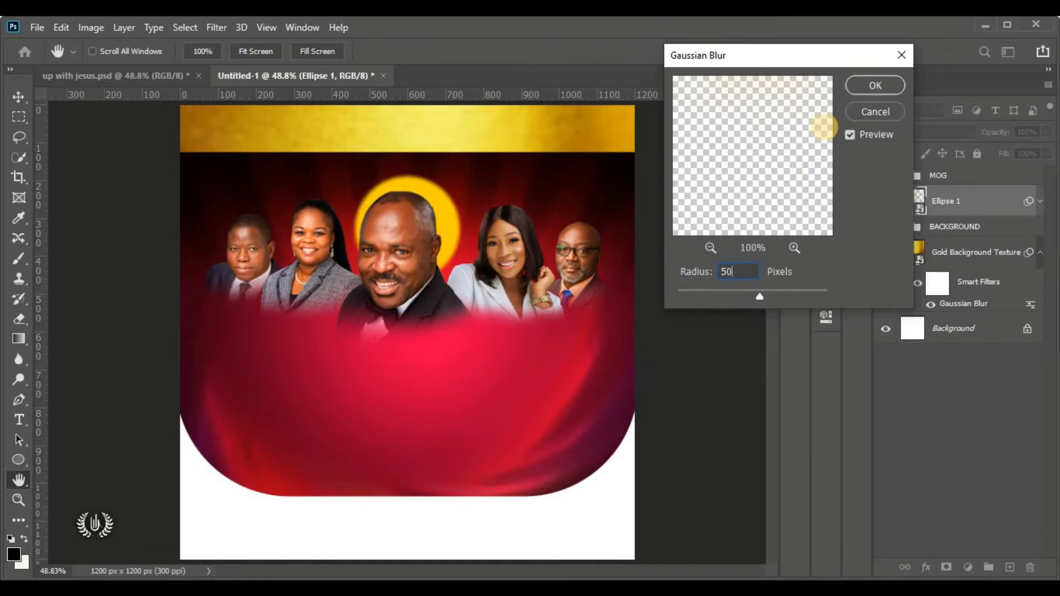
{"action": "left_click", "coordinate": [885, 85]}
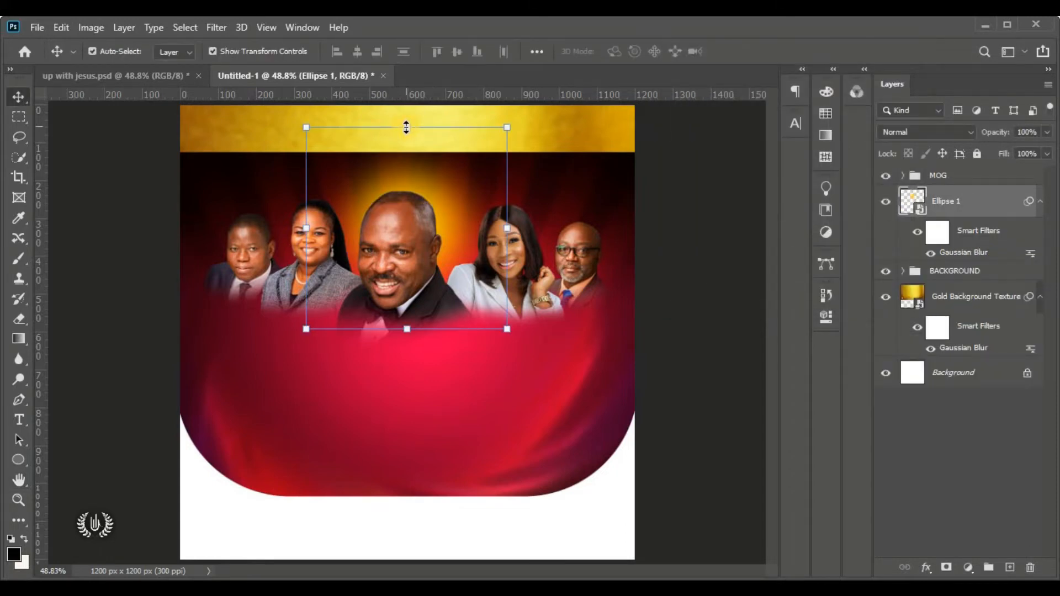
{"action": "left_click", "coordinate": [406, 127]}
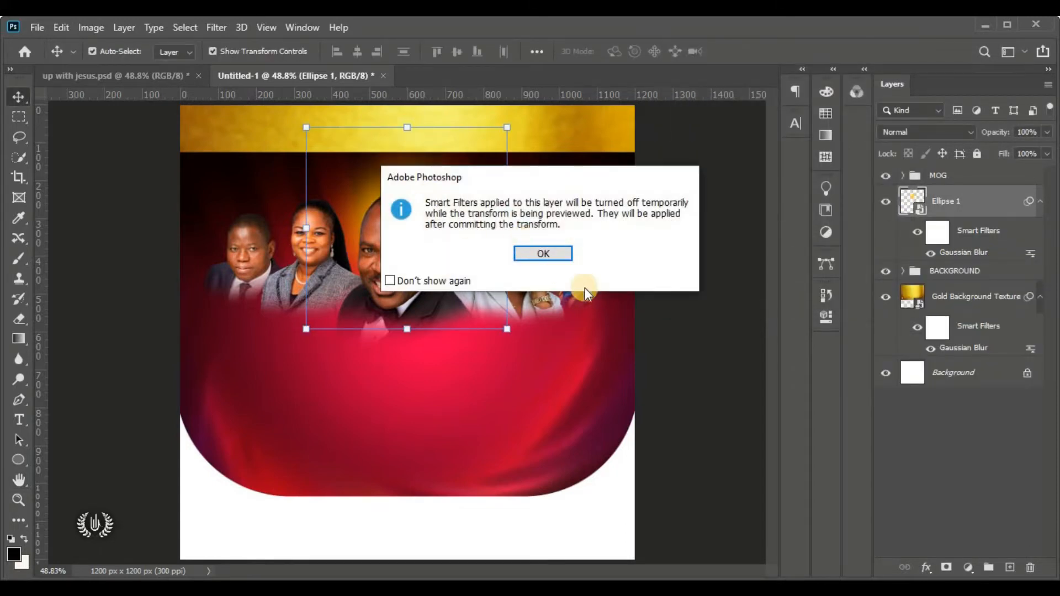
Stretch the blurred ellipse wider and taller behind the central speaker's head
{"action": "left_click", "coordinate": [552, 252]}
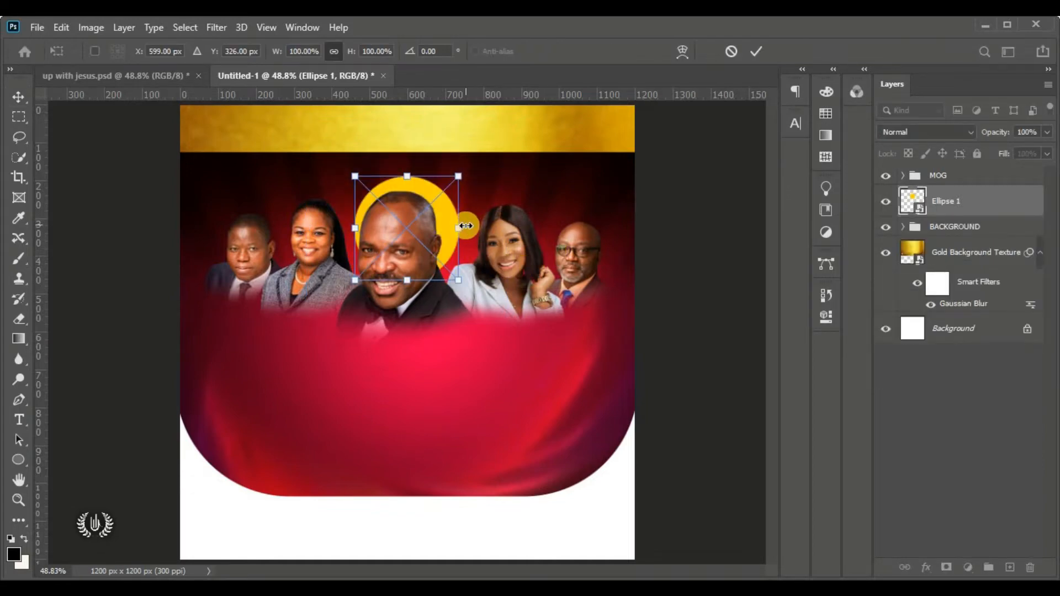
{"action": "left_click_drag", "start_coordinate": [465, 226], "coordinate": [508, 236]}
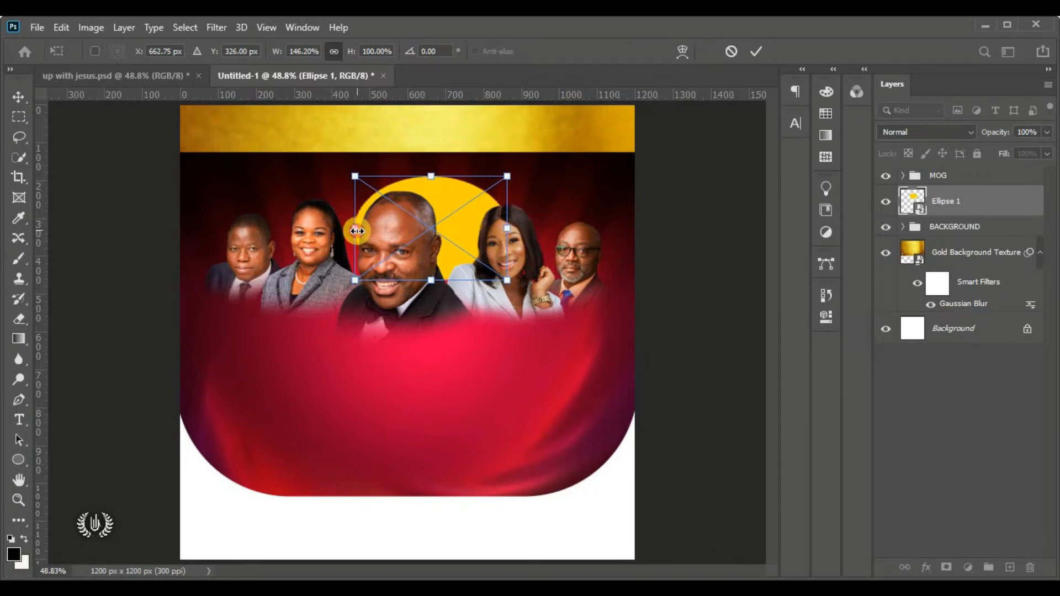
{"action": "left_click_drag", "start_coordinate": [355, 228], "coordinate": [328, 233]}
{"action": "left_click_drag", "start_coordinate": [436, 236], "coordinate": [420, 253]}
{"action": "left_click_drag", "start_coordinate": [399, 192], "coordinate": [399, 182]}
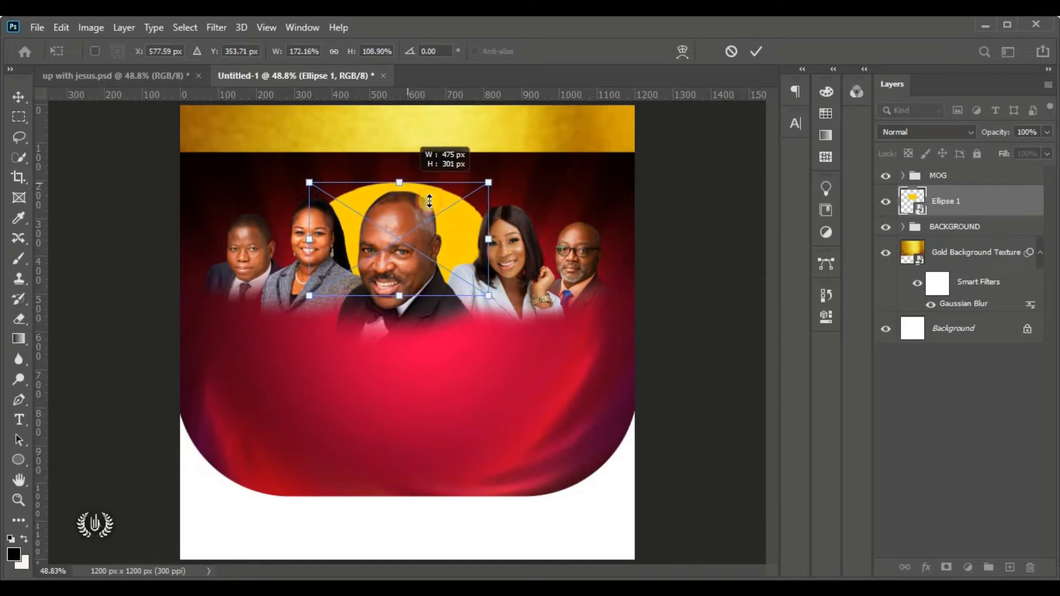
{"action": "left_click_drag", "start_coordinate": [485, 243], "coordinate": [515, 236]}
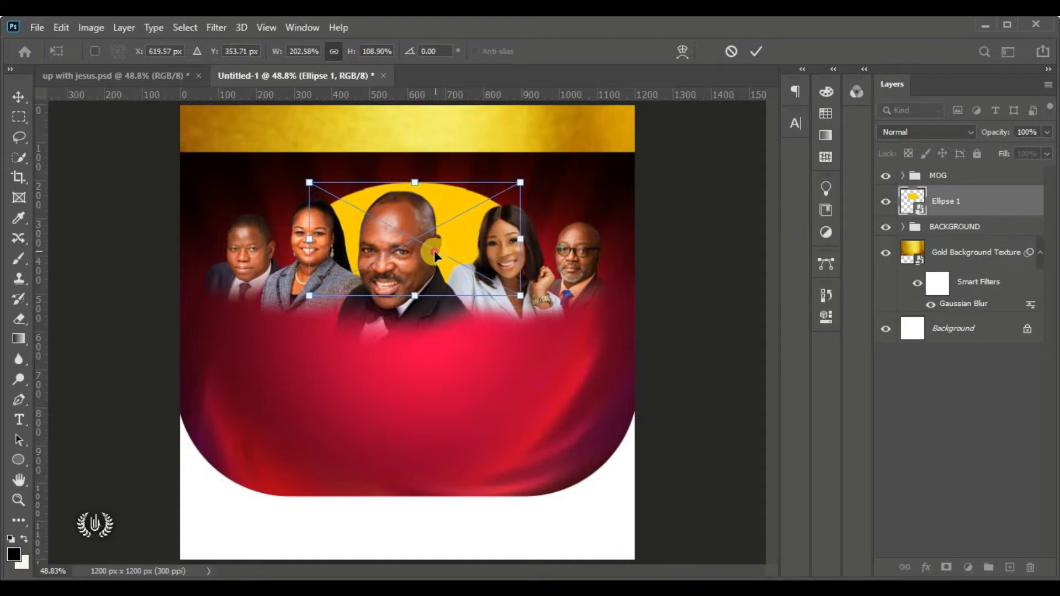
{"action": "left_click_drag", "start_coordinate": [434, 251], "coordinate": [429, 248]}
{"action": "left_click", "coordinate": [756, 51]}
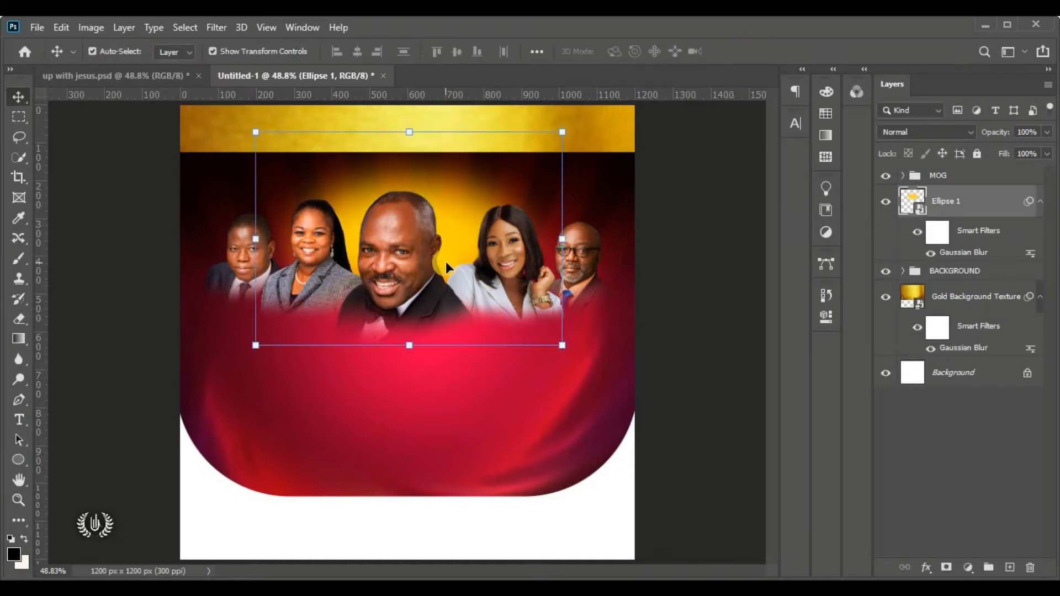
Scale the yellow glow down proportionally and commit the new size
{"action": "left_click", "coordinate": [413, 131]}
{"action": "left_click", "coordinate": [539, 251]}
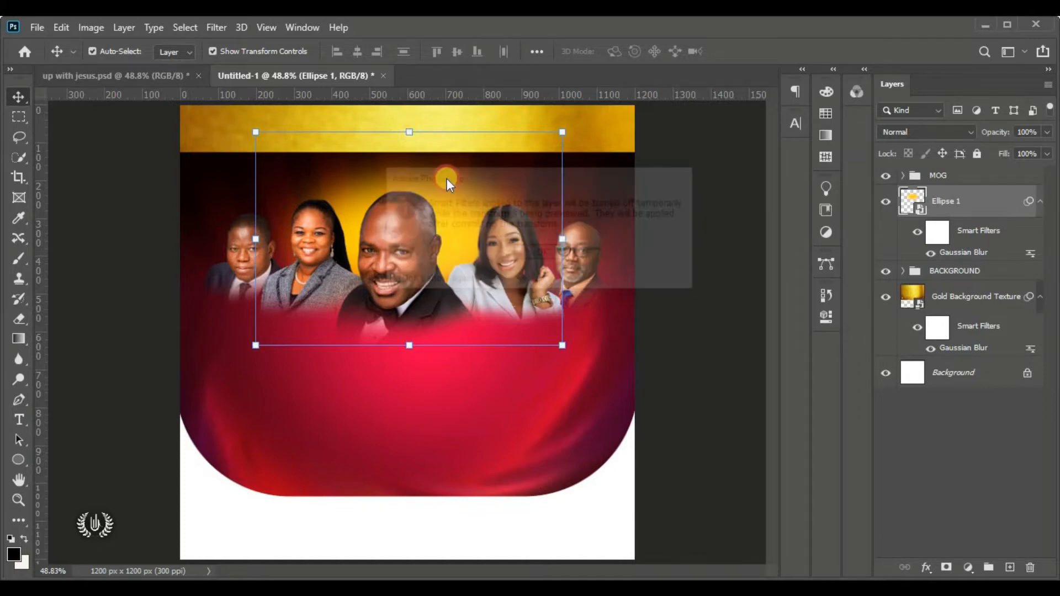
{"action": "left_click_drag", "start_coordinate": [409, 182], "coordinate": [404, 216]}
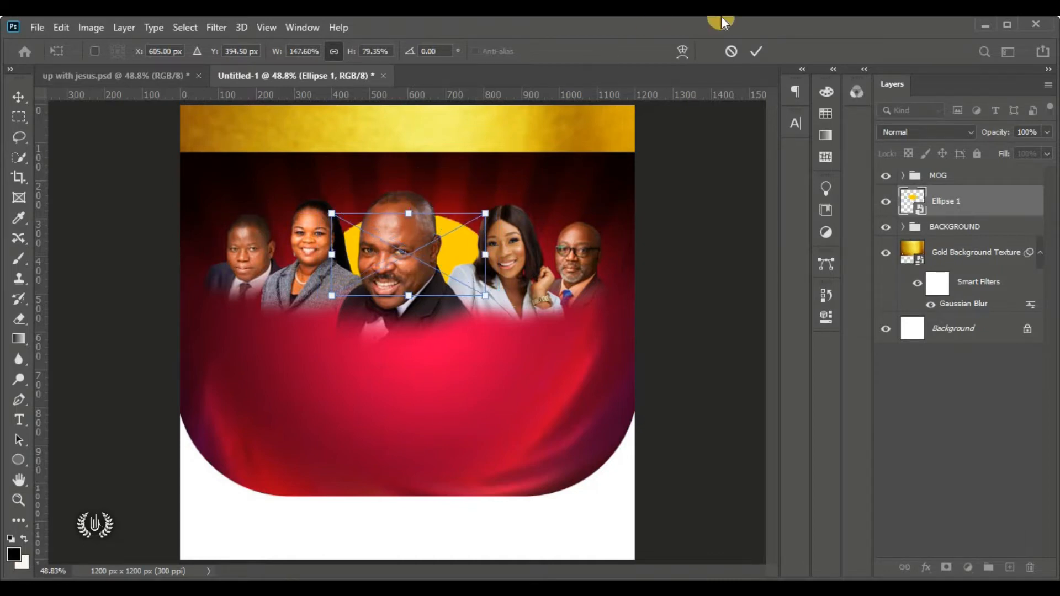
{"action": "left_click", "coordinate": [752, 51]}
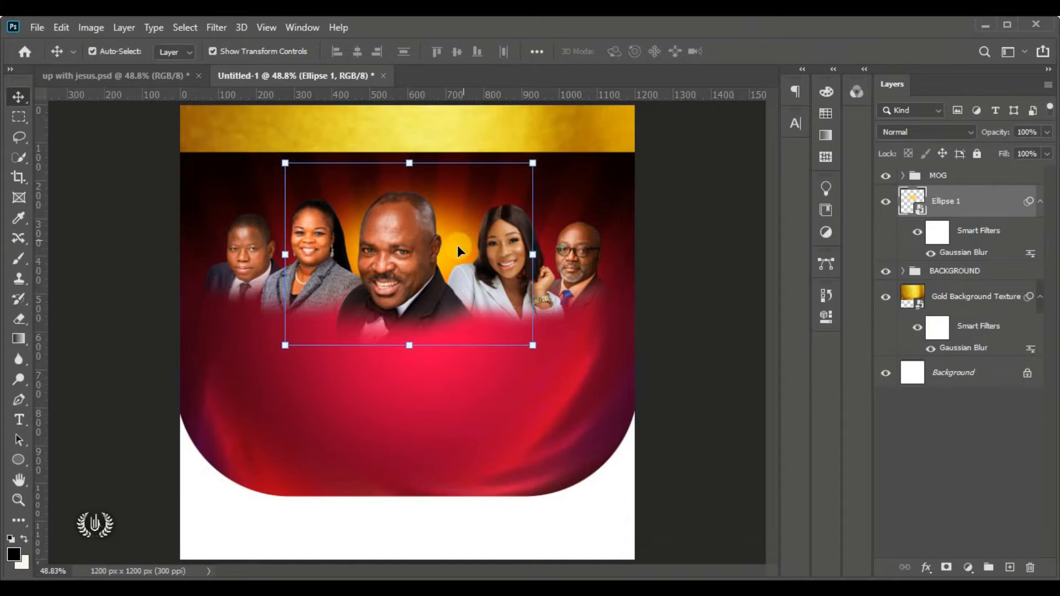
Toggle Ellipse 1's visibility to compare the halo, then select the MOG group
{"action": "left_click", "coordinate": [885, 201]}
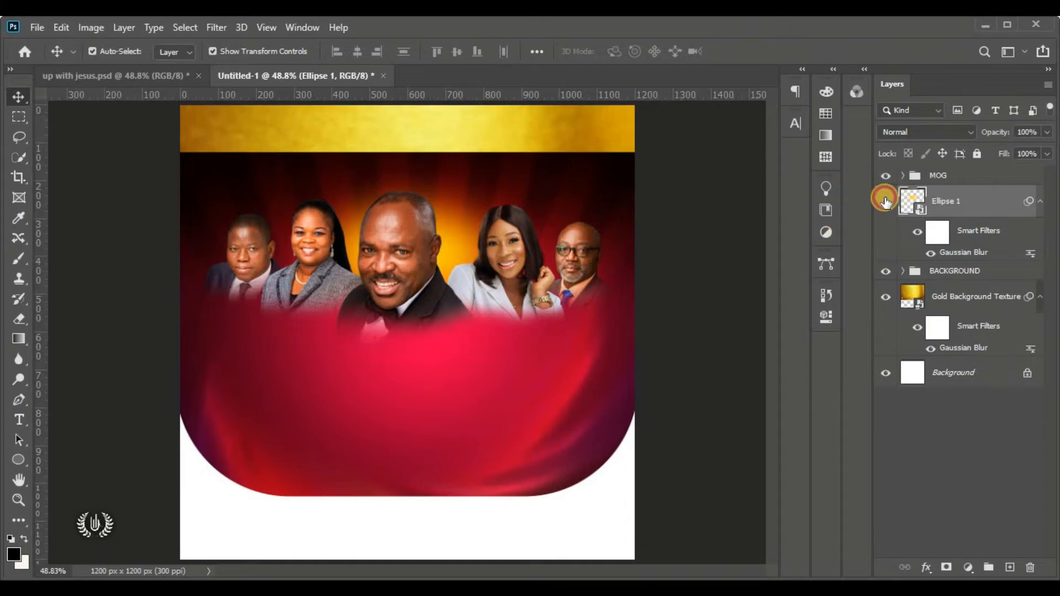
{"action": "left_click", "coordinate": [885, 201]}
{"action": "left_click", "coordinate": [885, 202]}
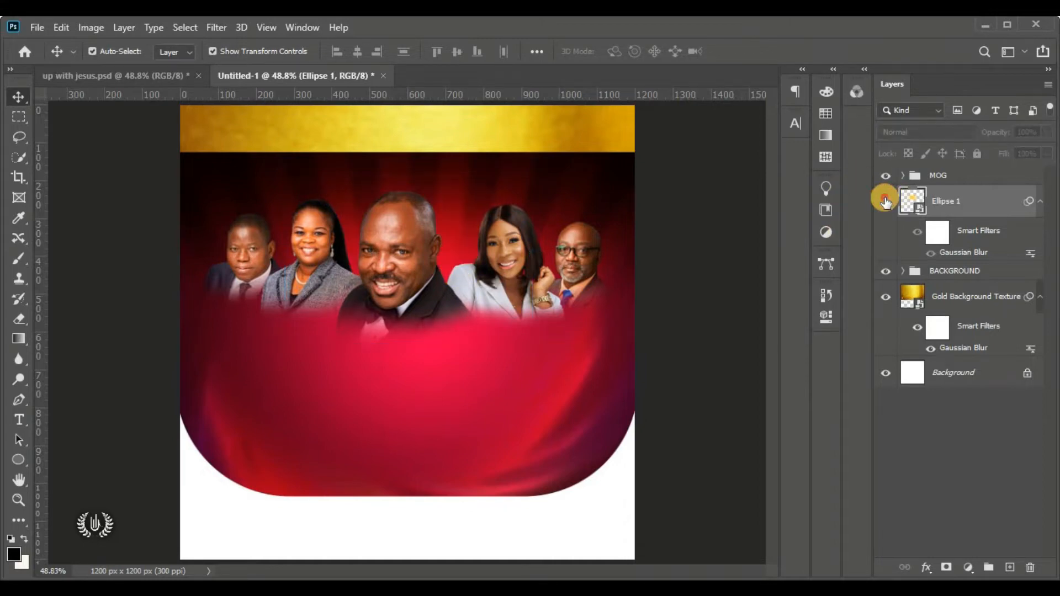
{"action": "left_click", "coordinate": [885, 201]}
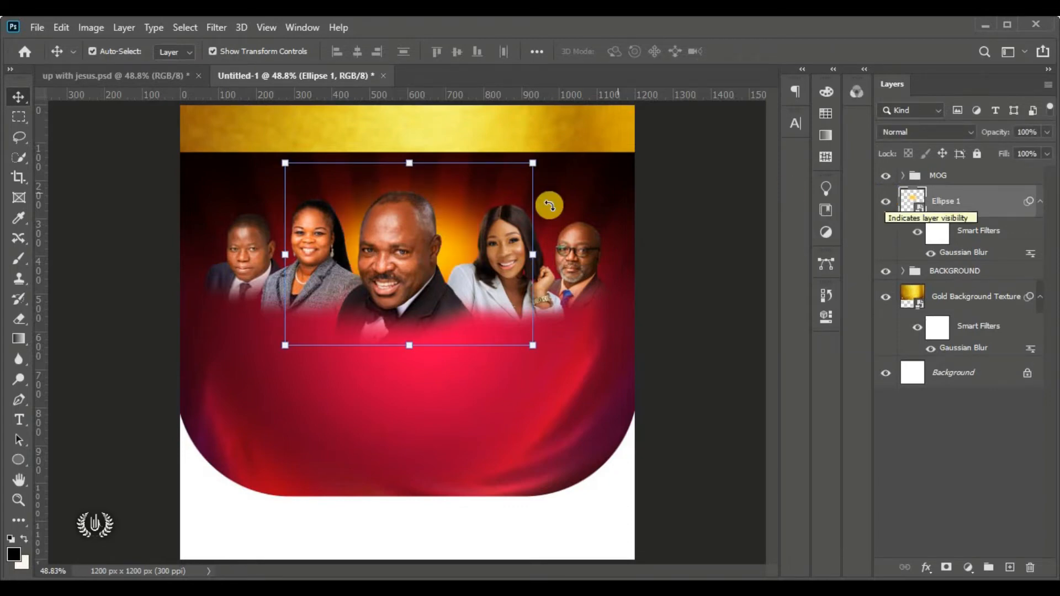
{"action": "left_click", "coordinate": [684, 276]}
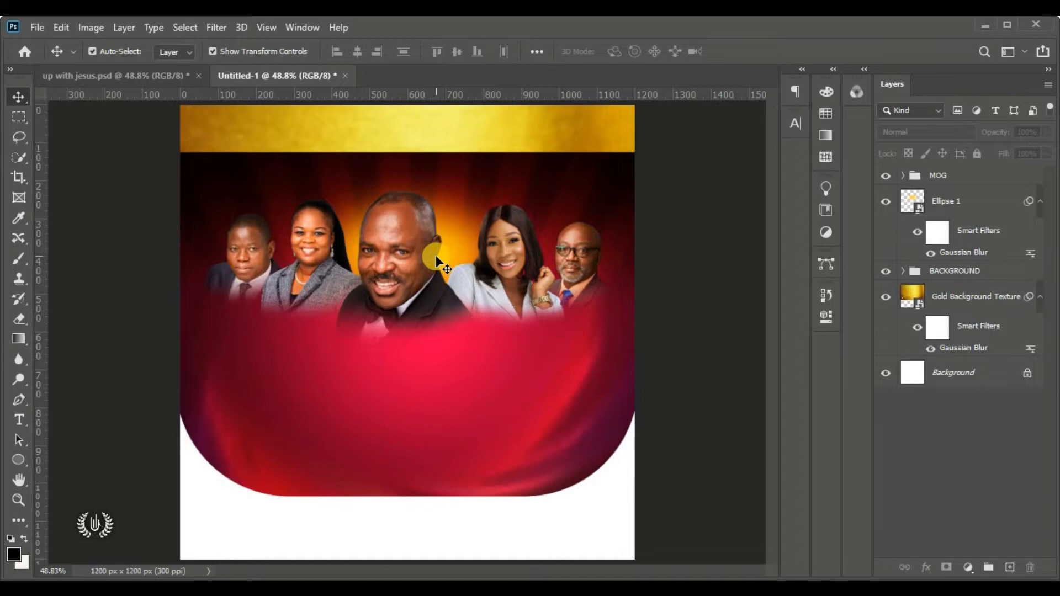
{"action": "left_click", "coordinate": [959, 186]}
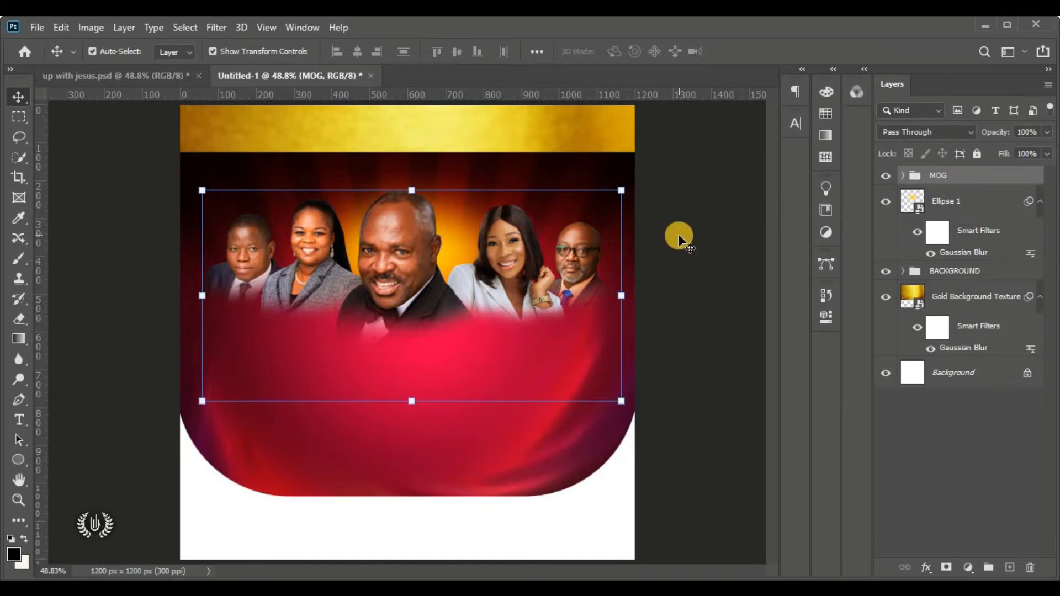
Choose the Horizontal Type Tool with the Albertus Extra Bold font
{"action": "left_click", "coordinate": [663, 243]}
{"action": "left_click", "coordinate": [974, 177]}
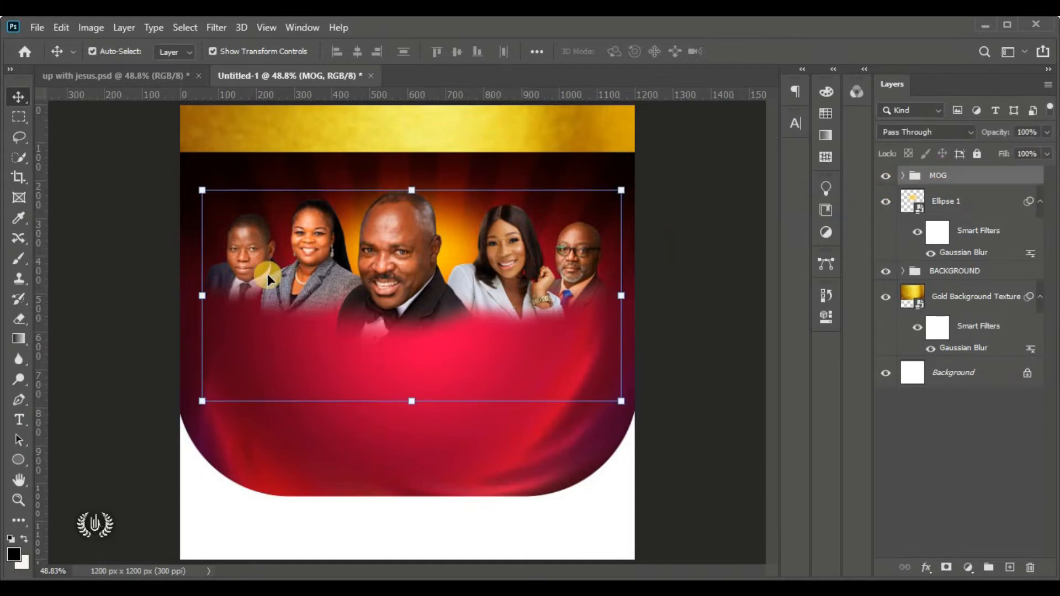
{"action": "left_click", "coordinate": [16, 425]}
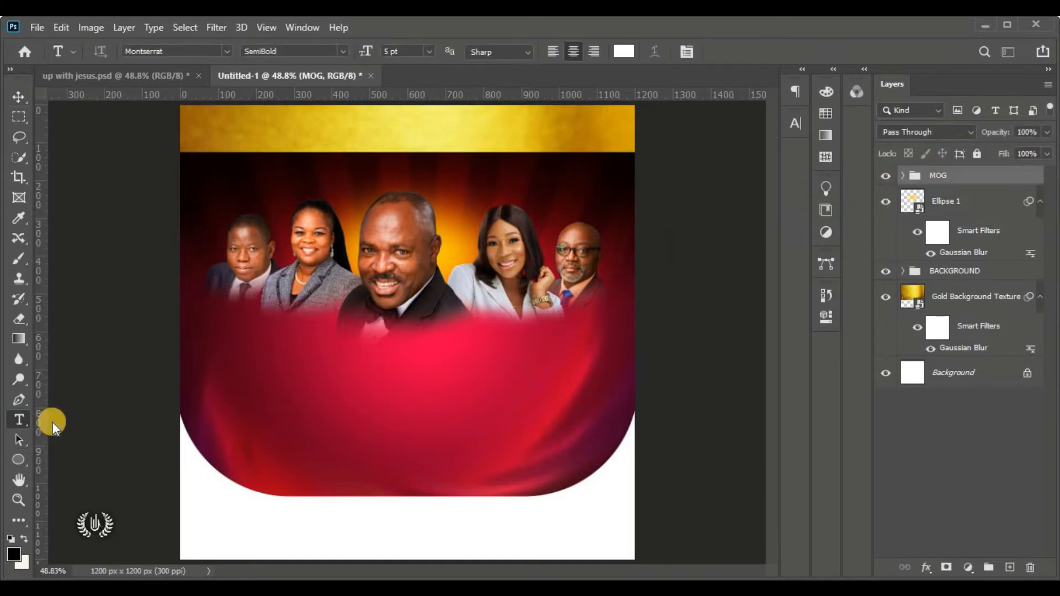
{"action": "right_click", "coordinate": [11, 421]}
{"action": "left_click", "coordinate": [145, 418]}
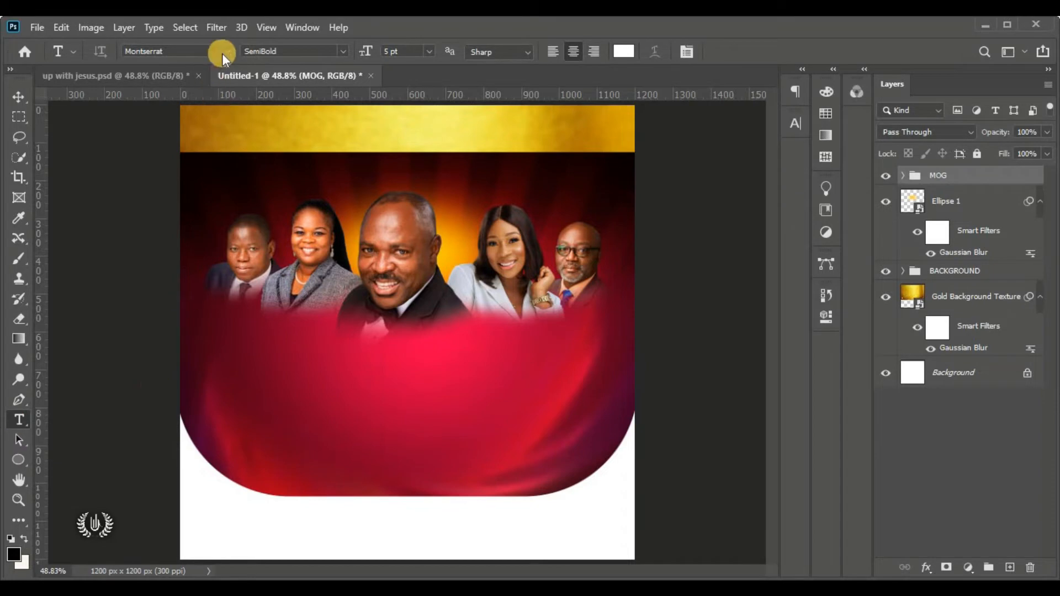
{"action": "left_click", "coordinate": [230, 50]}
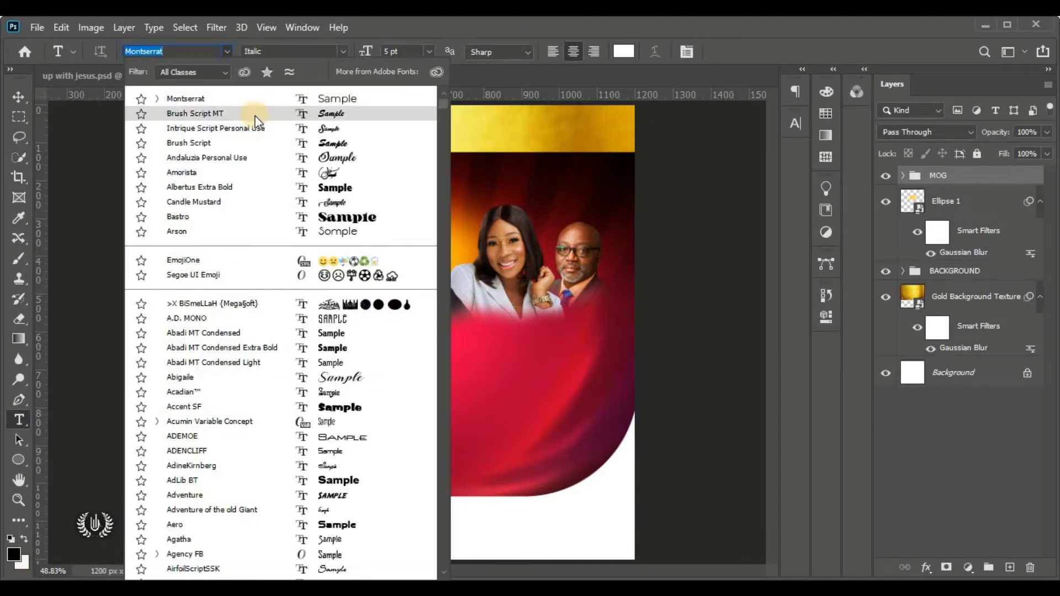
{"action": "left_click", "coordinate": [253, 191]}
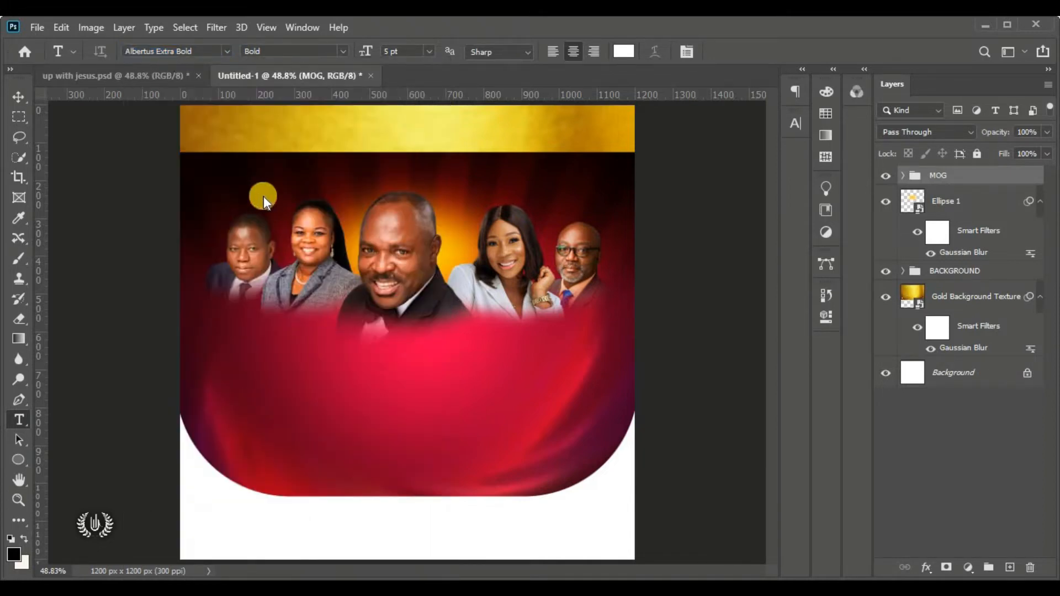
Type 'Jesus' below the portraits at 28 pt with 0 tracking and commit it
{"action": "left_click", "coordinate": [381, 362]}
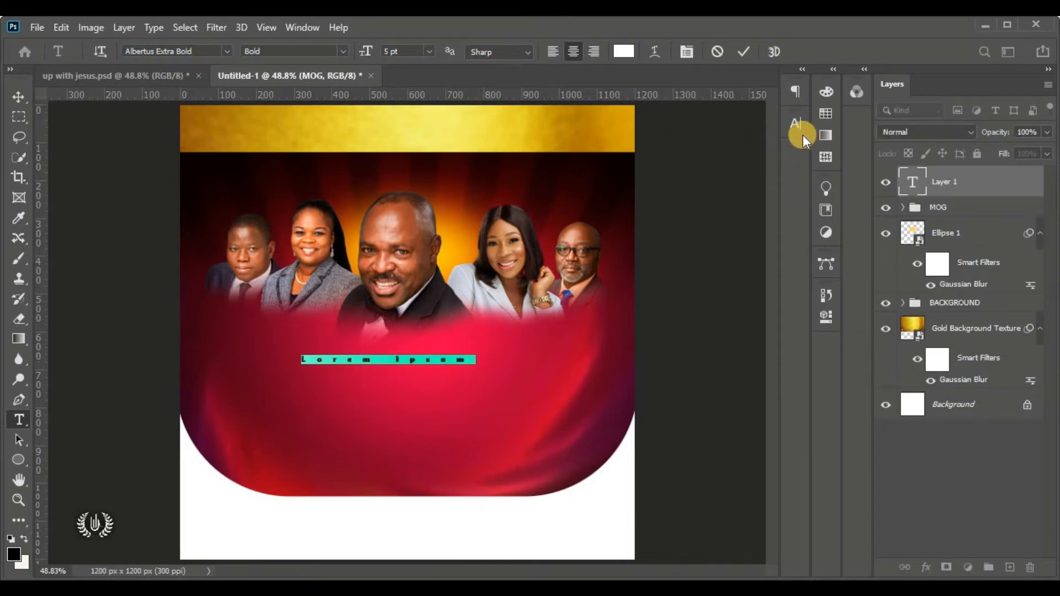
{"action": "left_click_drag", "start_coordinate": [752, 182], "coordinate": [660, 182]}
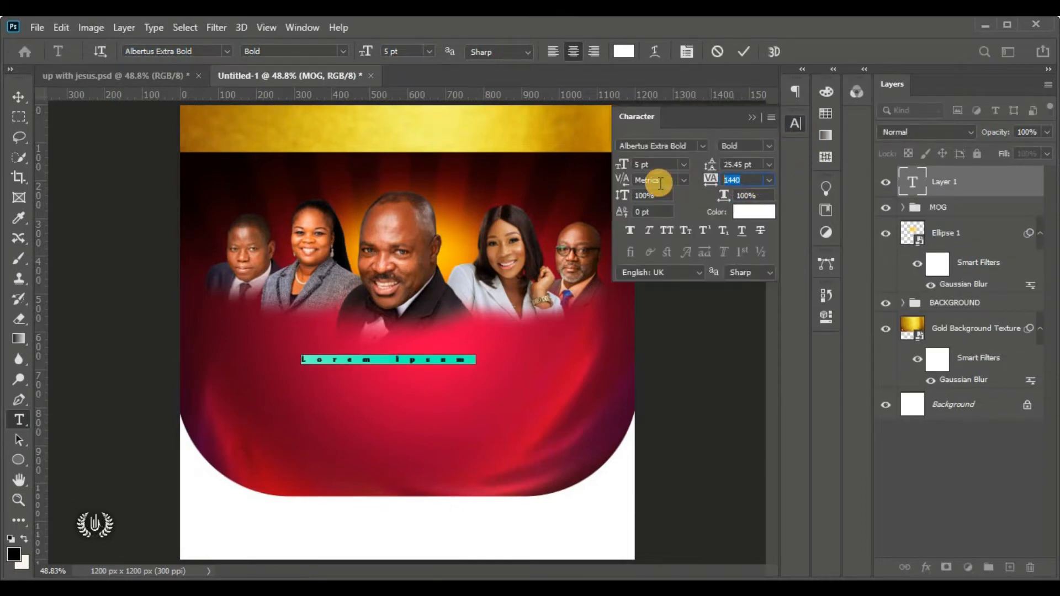
{"action": "key", "text": "Return"}
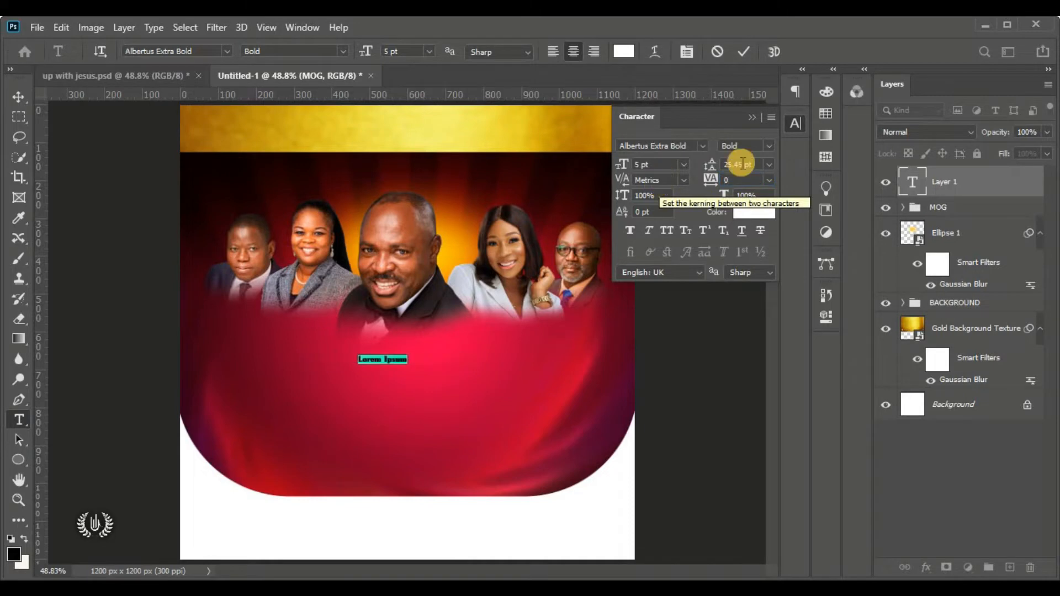
{"action": "left_click", "coordinate": [752, 117]}
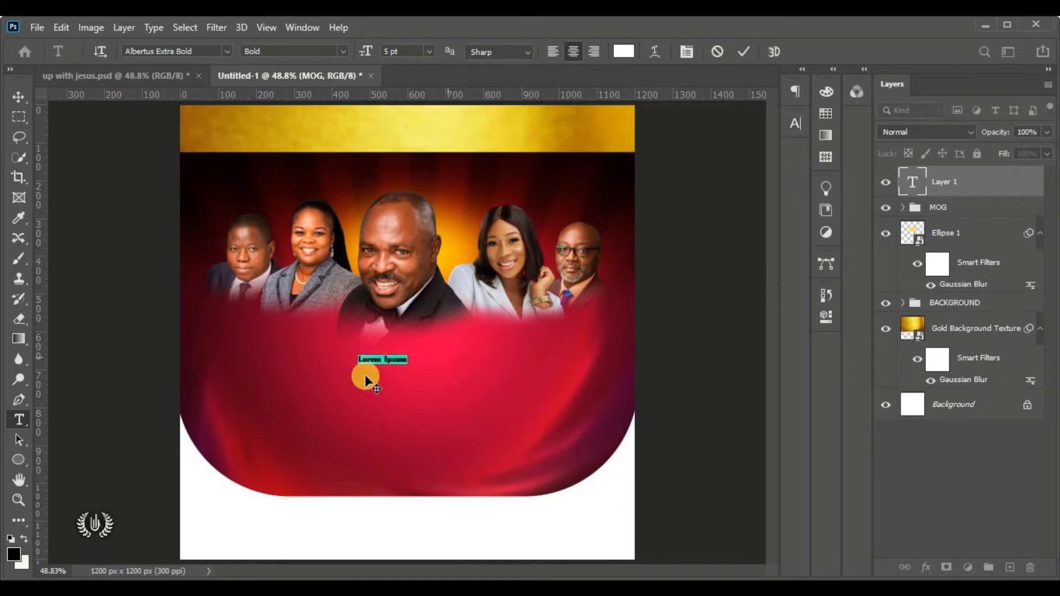
{"action": "scroll", "coordinate": [375, 389], "scroll_direction": "up", "scroll_amount": 2}
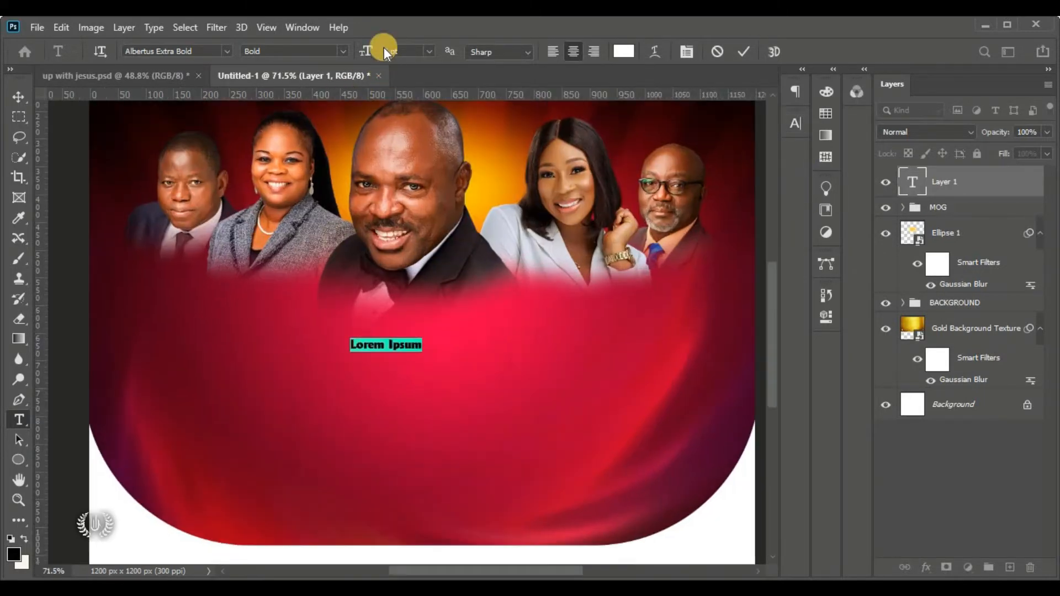
{"action": "left_click_drag", "start_coordinate": [366, 53], "coordinate": [379, 55]}
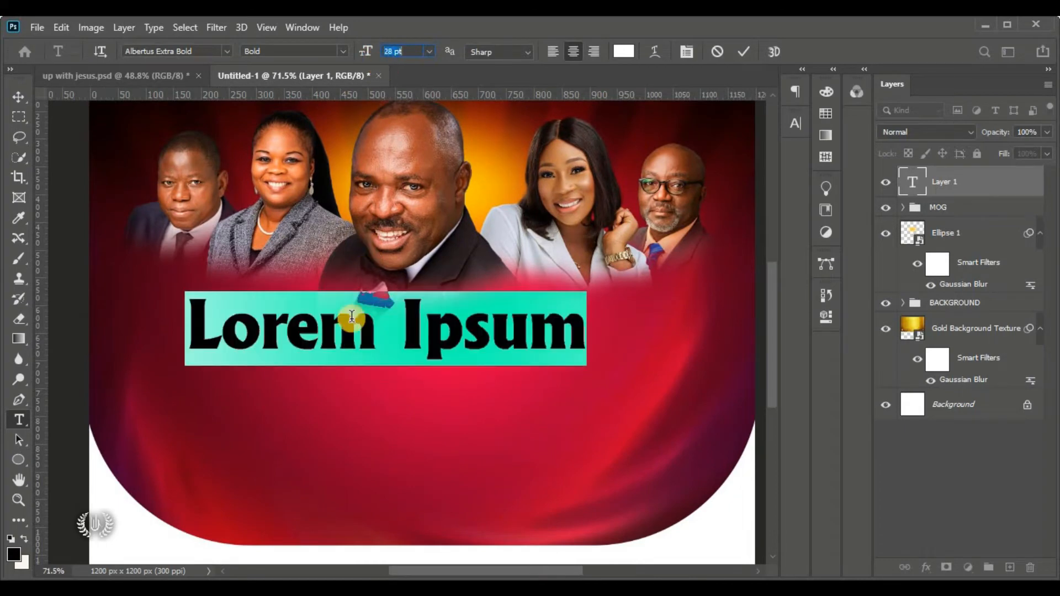
{"action": "left_click", "coordinate": [425, 376]}
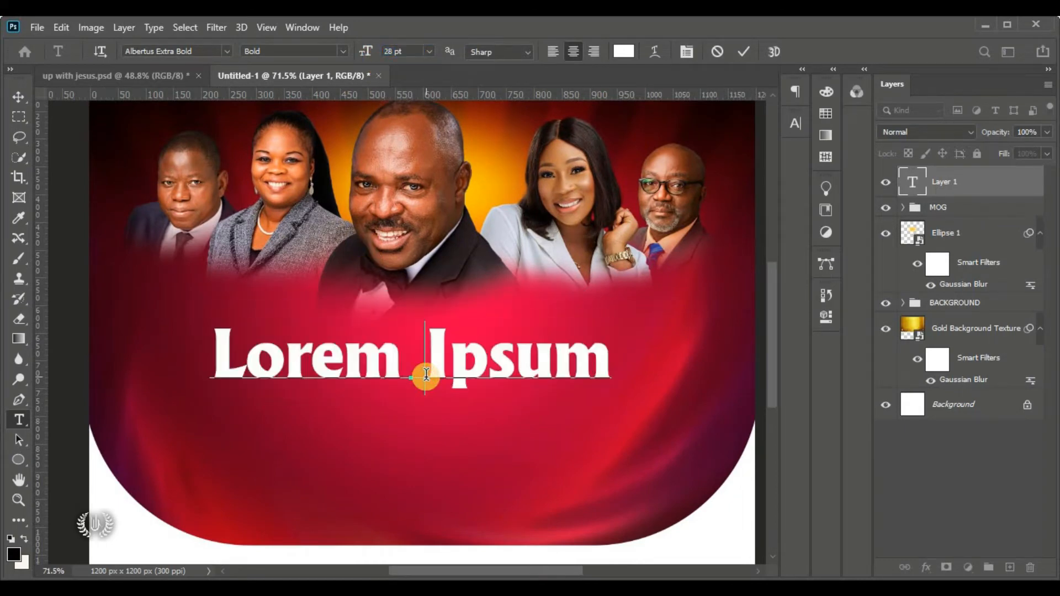
{"action": "triple_click", "coordinate": [426, 374]}
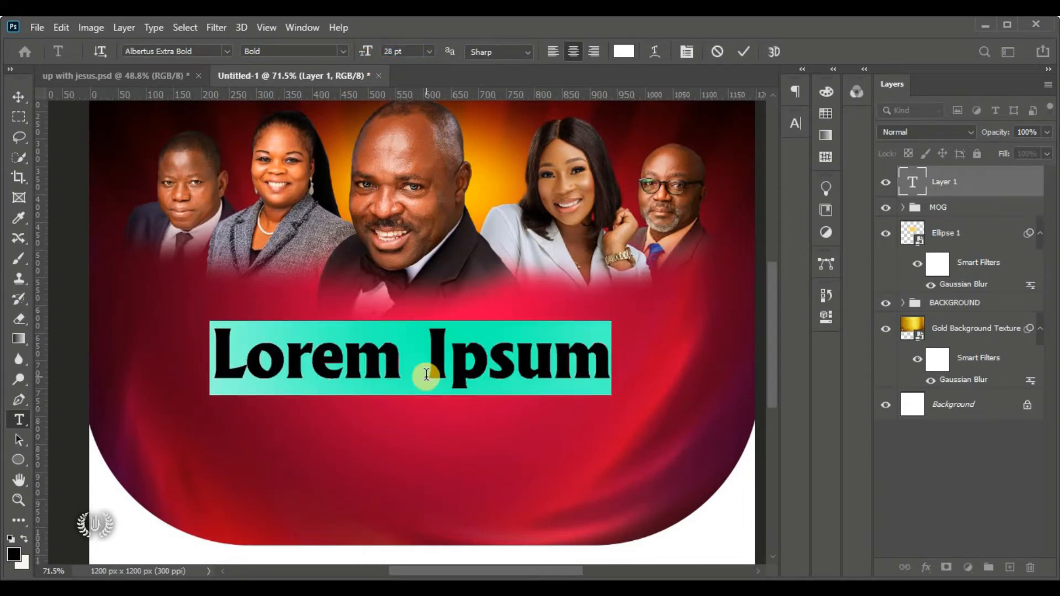
{"action": "type", "text": "Jesus"}
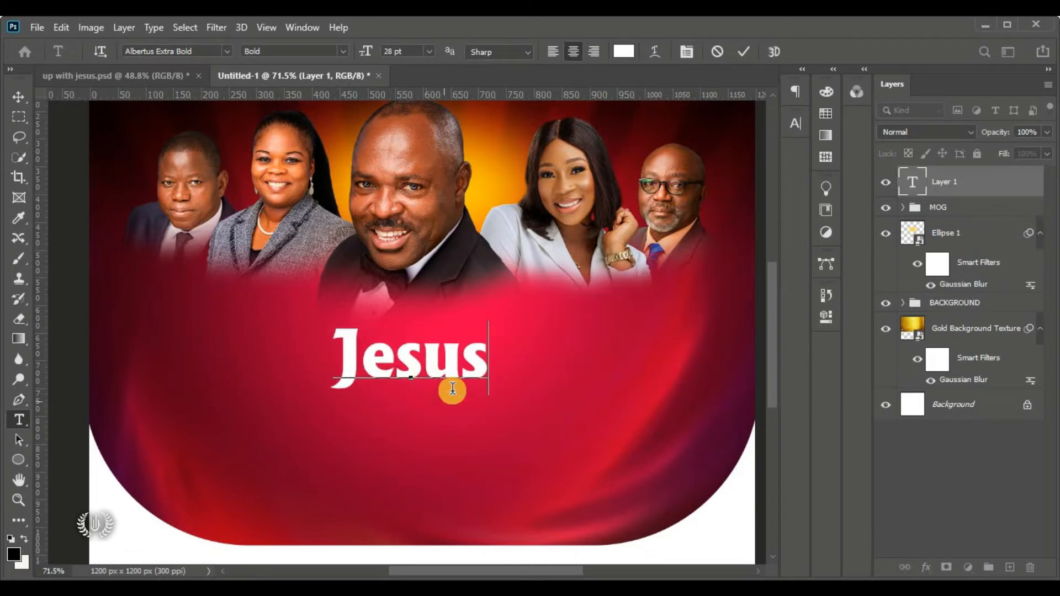
{"action": "left_click", "coordinate": [740, 45]}
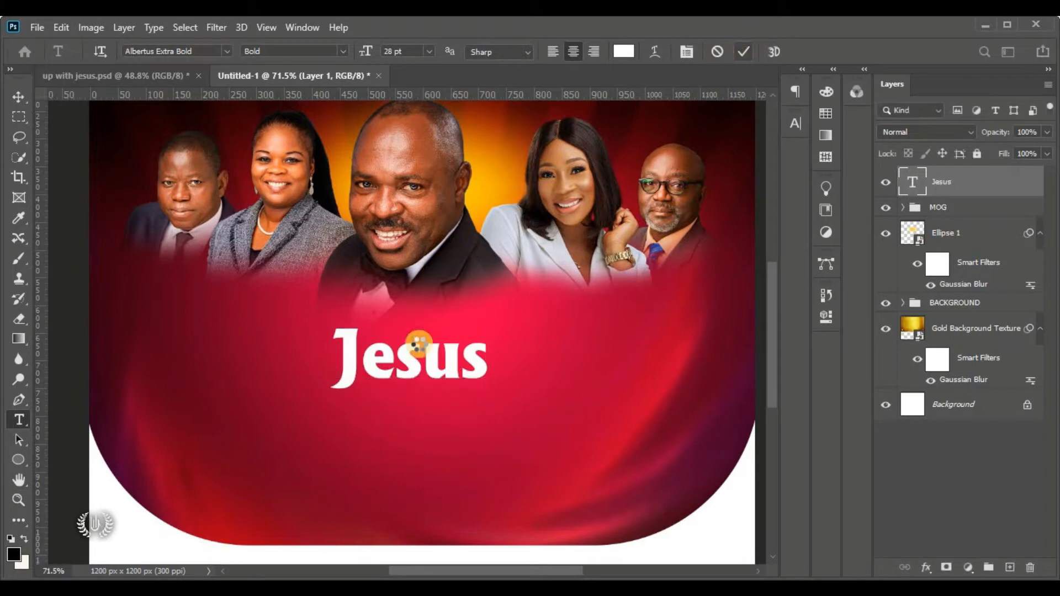
{"action": "left_click", "coordinate": [18, 97]}
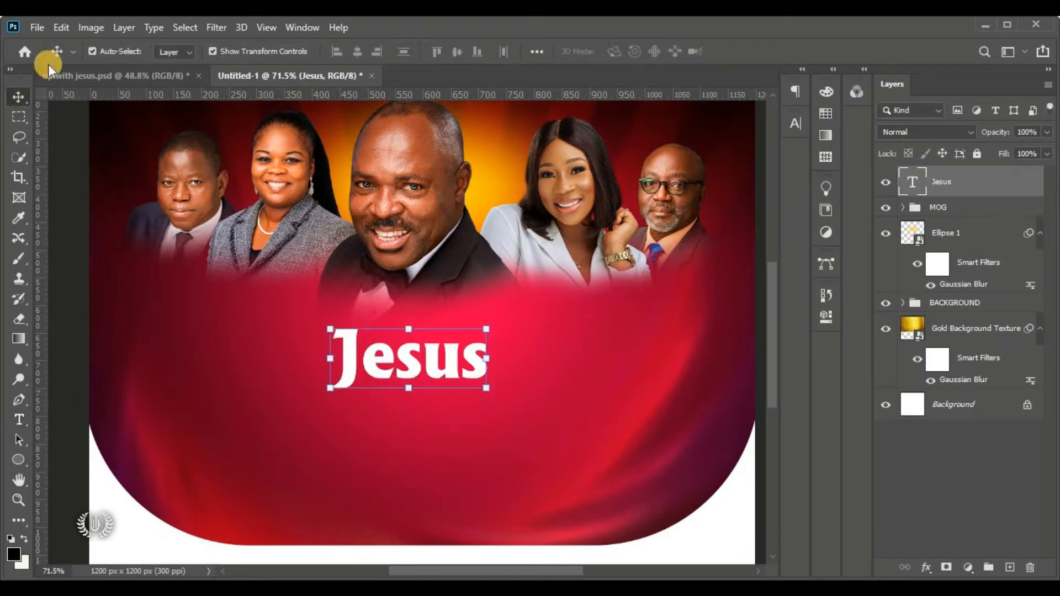
{"action": "left_click", "coordinate": [61, 27]}
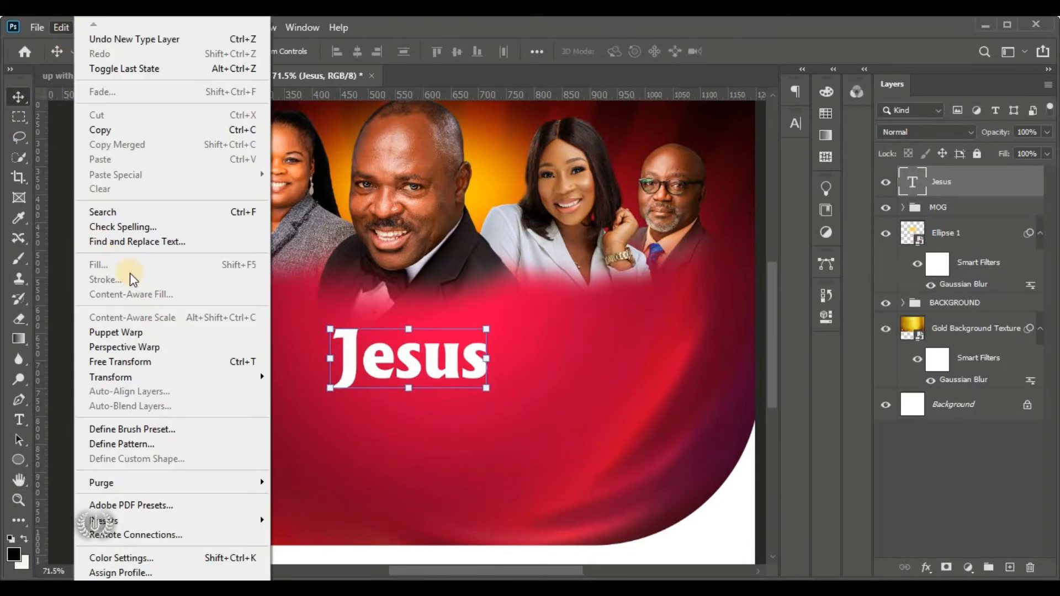
Free-transform the Jesus title larger, positioned just below the portraits
{"action": "left_click", "coordinate": [213, 361]}
{"action": "left_click_drag", "start_coordinate": [428, 362], "coordinate": [444, 365]}
{"action": "left_click_drag", "start_coordinate": [421, 406], "coordinate": [427, 473]}
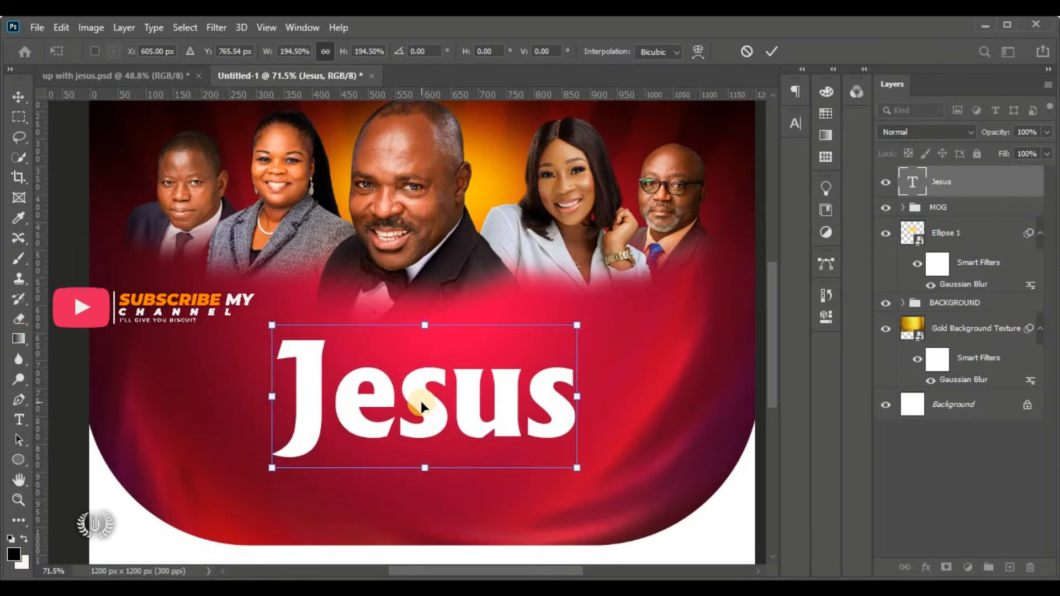
{"action": "left_click_drag", "start_coordinate": [420, 401], "coordinate": [421, 381]}
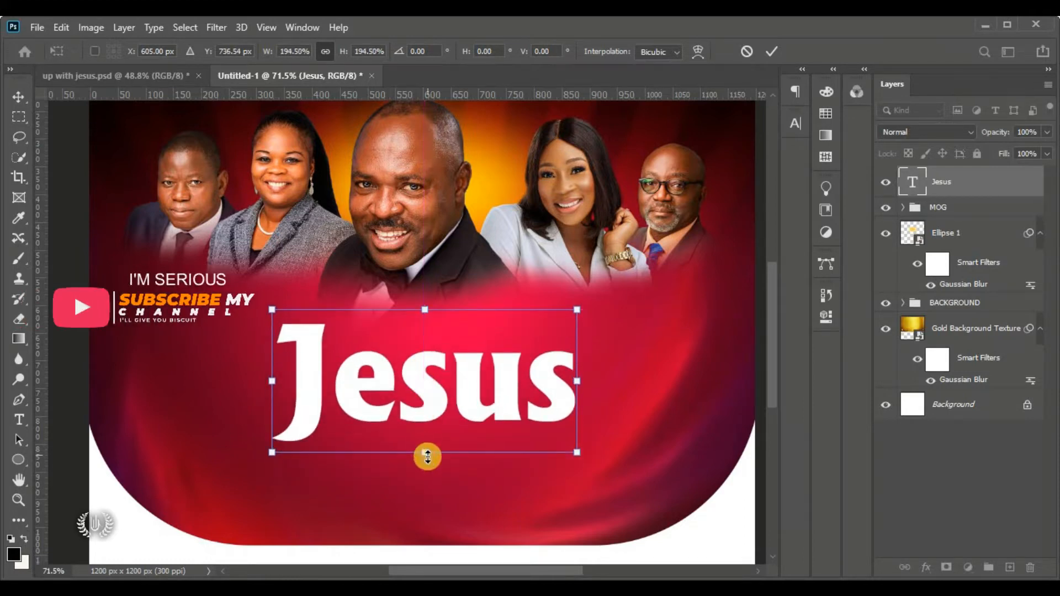
{"action": "left_click_drag", "start_coordinate": [424, 453], "coordinate": [424, 473]}
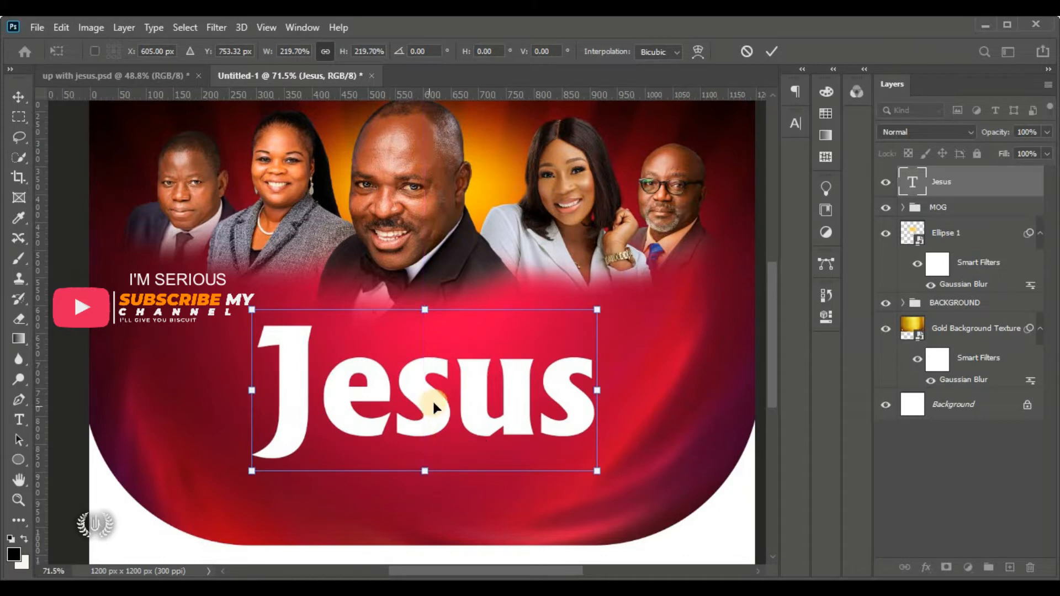
{"action": "left_click_drag", "start_coordinate": [433, 400], "coordinate": [463, 407]}
{"action": "left_click", "coordinate": [771, 51]}
{"action": "scroll", "coordinate": [463, 406], "scroll_direction": "down", "scroll_amount": 3}
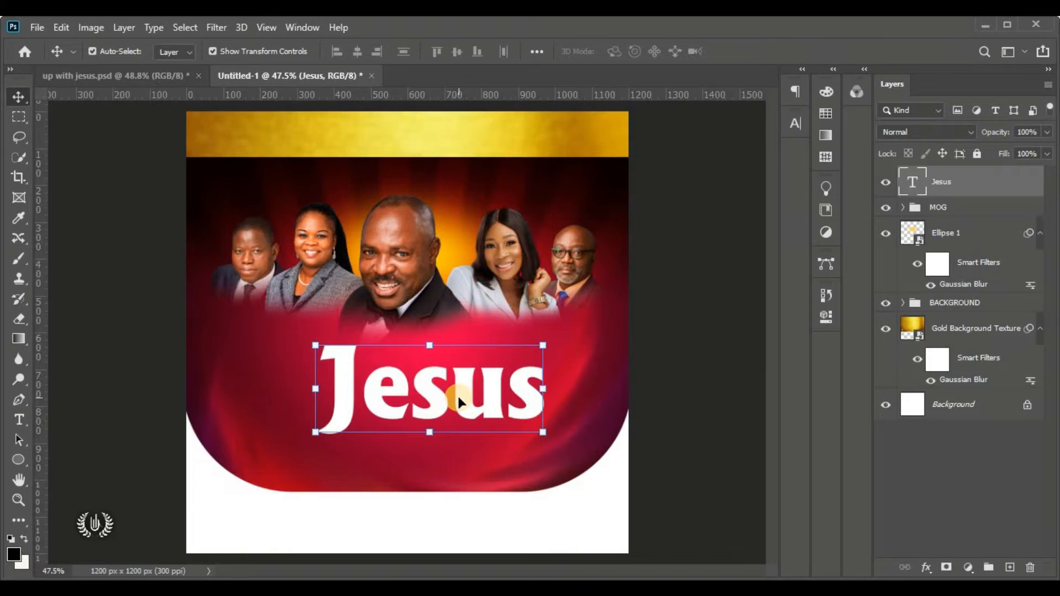
Align the Jesus title to the canvas's horizontal centre, then deselect
{"action": "left_click", "coordinate": [187, 27]}
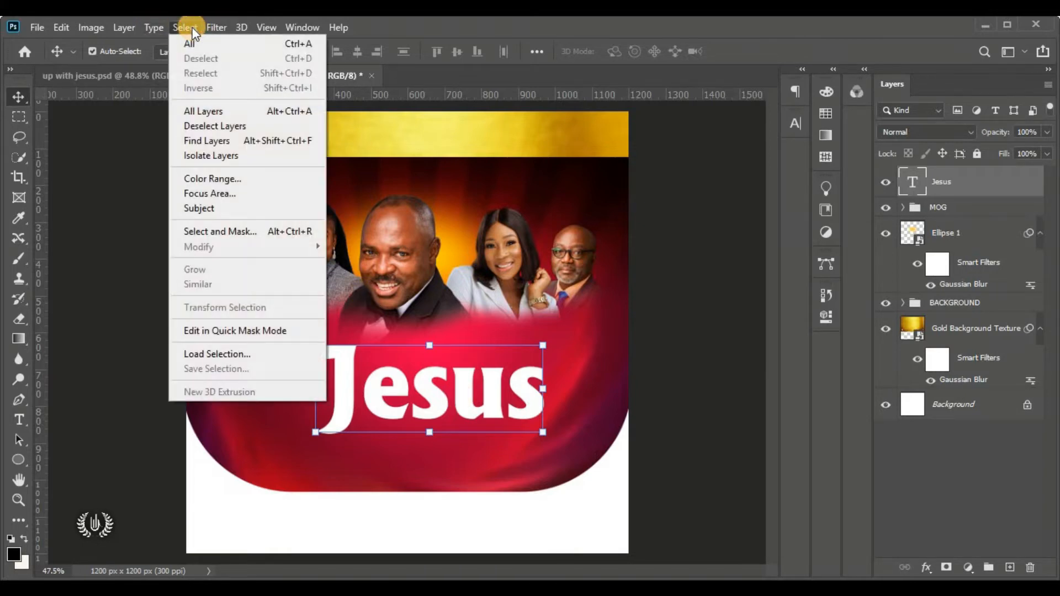
{"action": "left_click", "coordinate": [209, 43]}
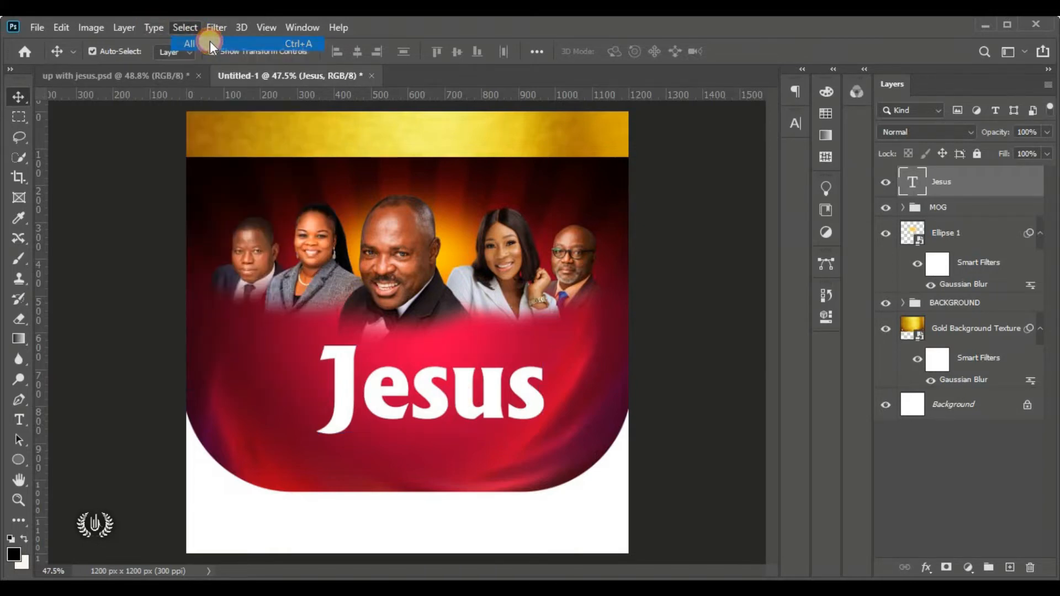
{"action": "left_click", "coordinate": [359, 55]}
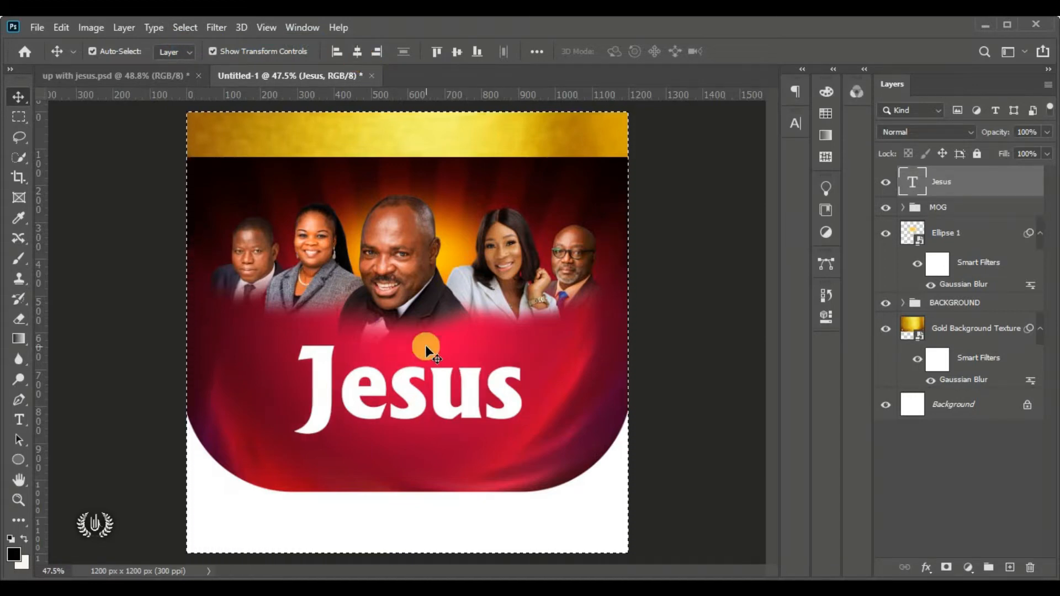
{"action": "left_click", "coordinate": [187, 28]}
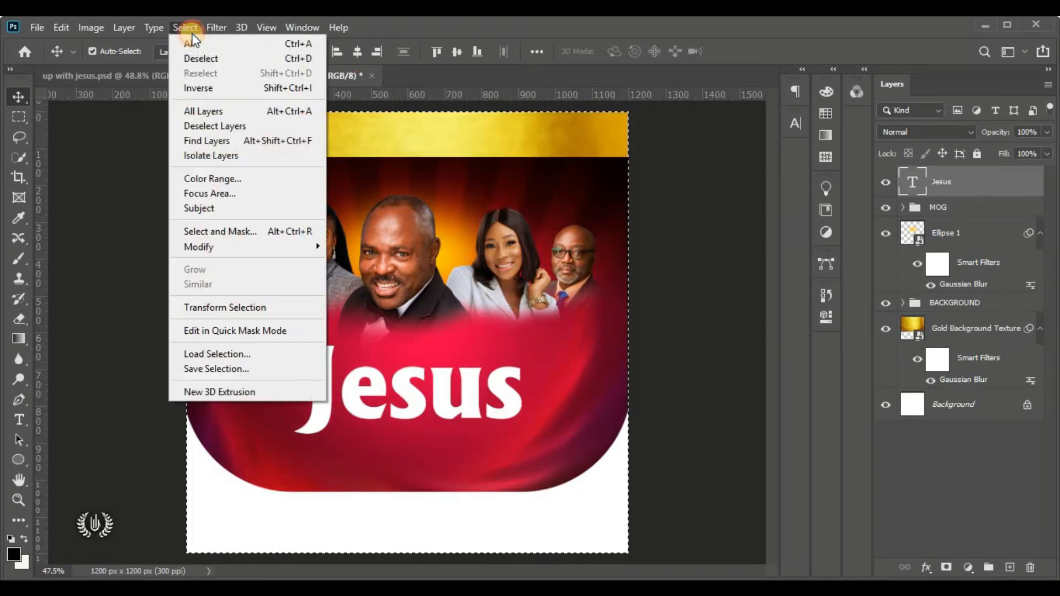
{"action": "left_click", "coordinate": [246, 58]}
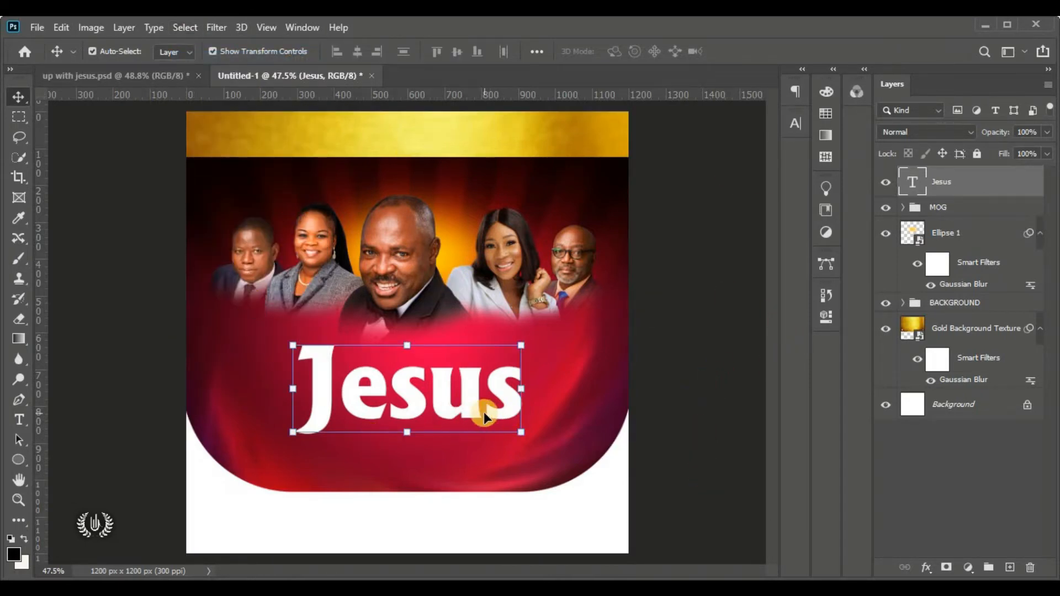
Add a linear Gradient Overlay at 0° angle to the Jesus text
{"action": "left_click", "coordinate": [926, 567]}
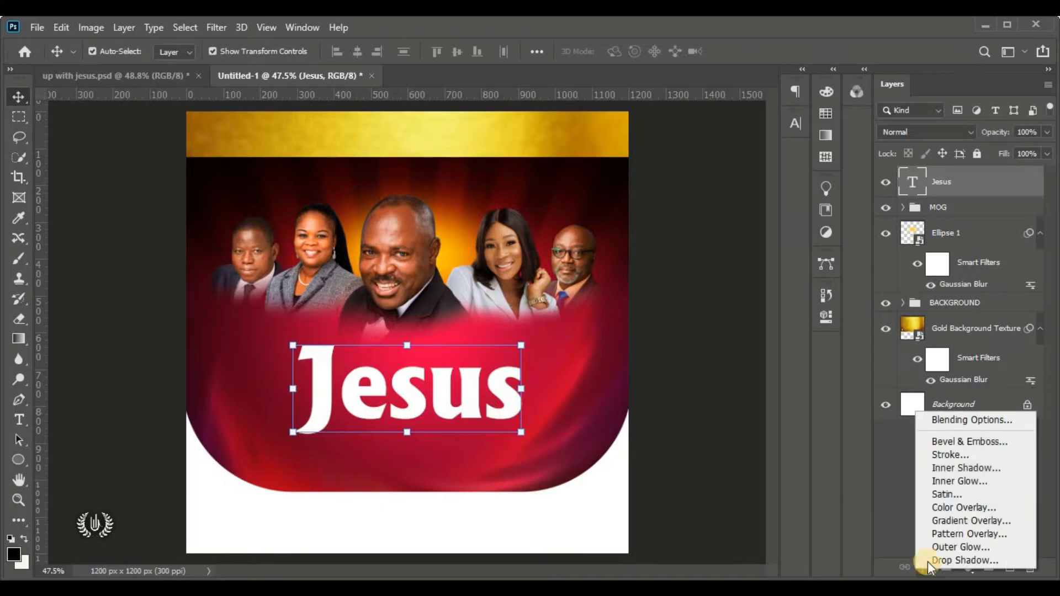
{"action": "left_click", "coordinate": [1016, 421]}
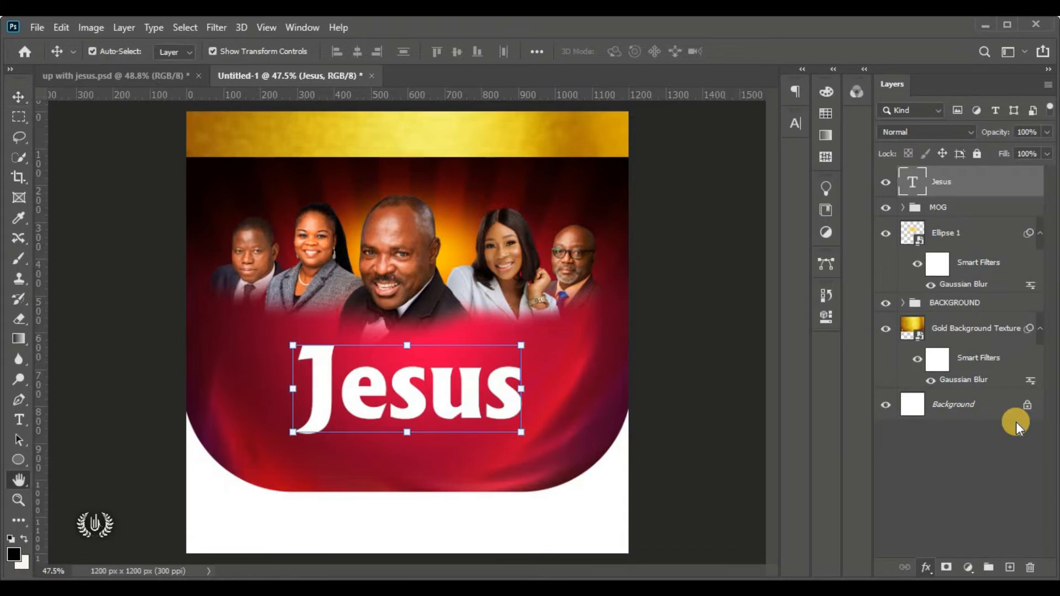
{"action": "left_click_drag", "start_coordinate": [430, 62], "coordinate": [634, 59]}
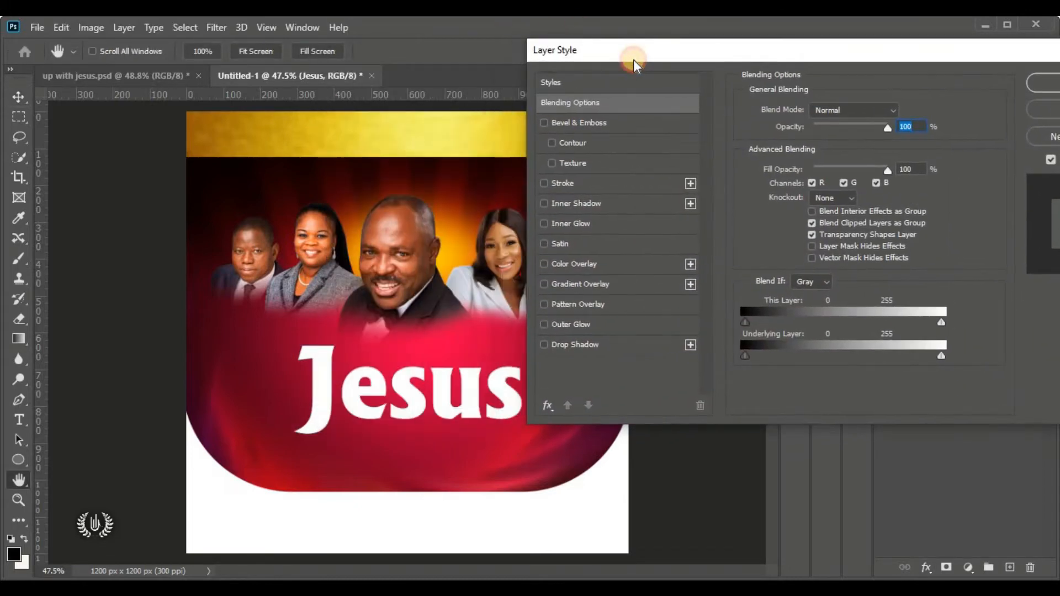
{"action": "left_click", "coordinate": [635, 286]}
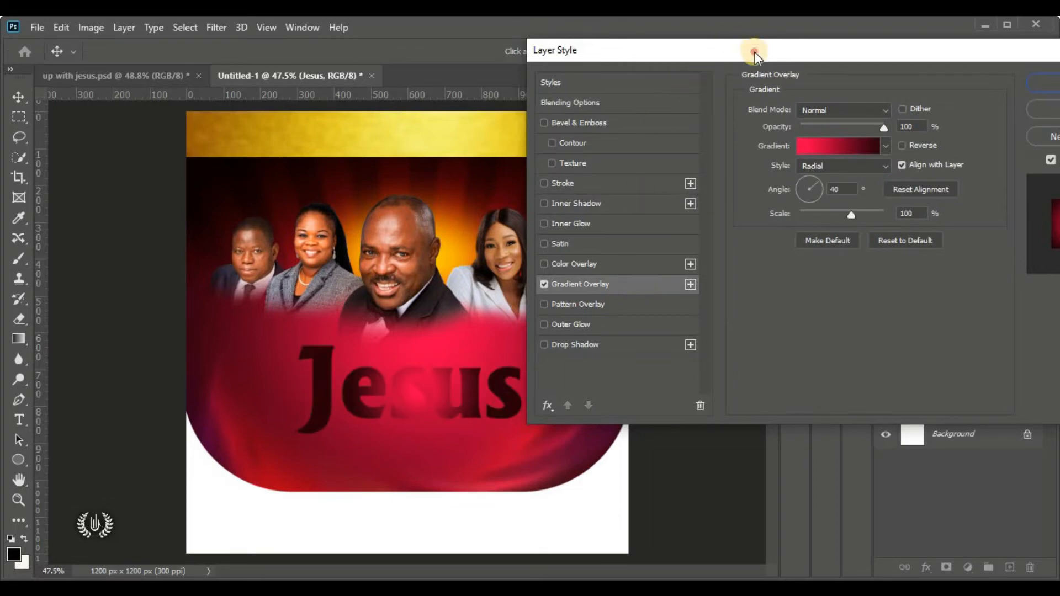
{"action": "left_click_drag", "start_coordinate": [754, 52], "coordinate": [744, 32]}
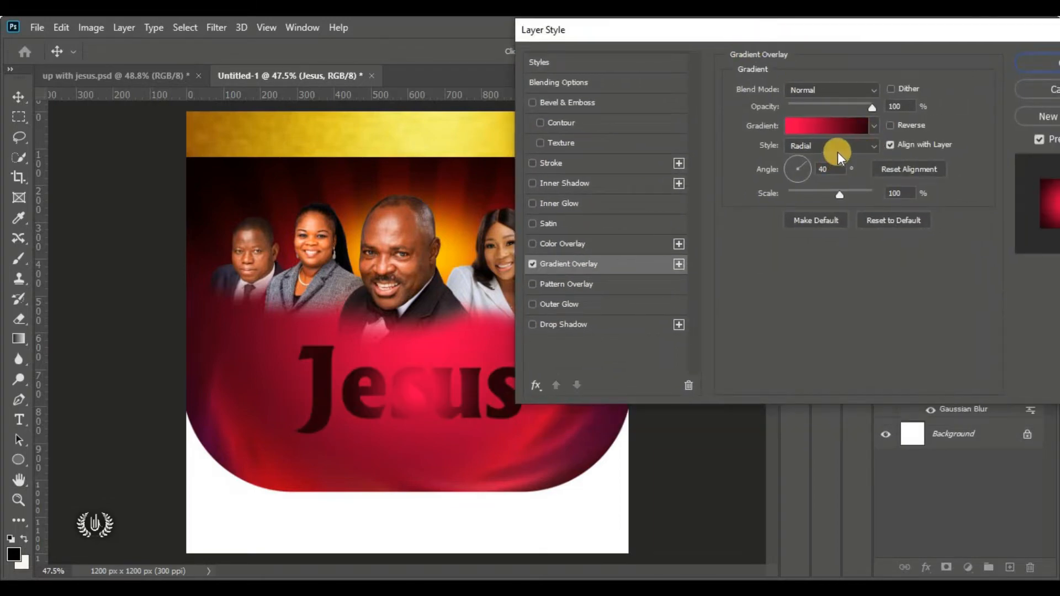
{"action": "left_click", "coordinate": [838, 150]}
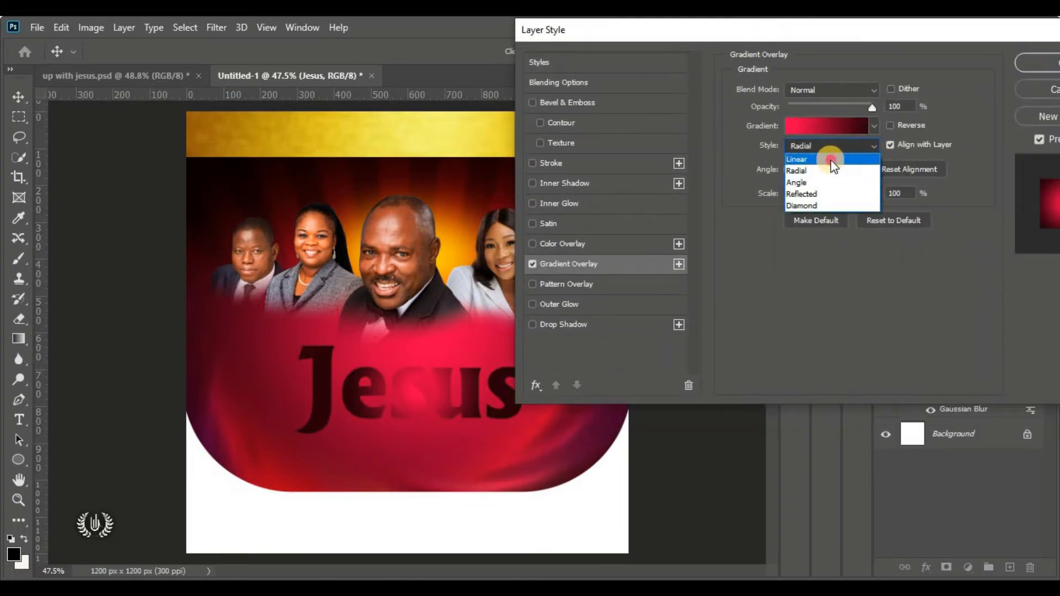
{"action": "left_click", "coordinate": [832, 162]}
{"action": "type", "text": "0"}
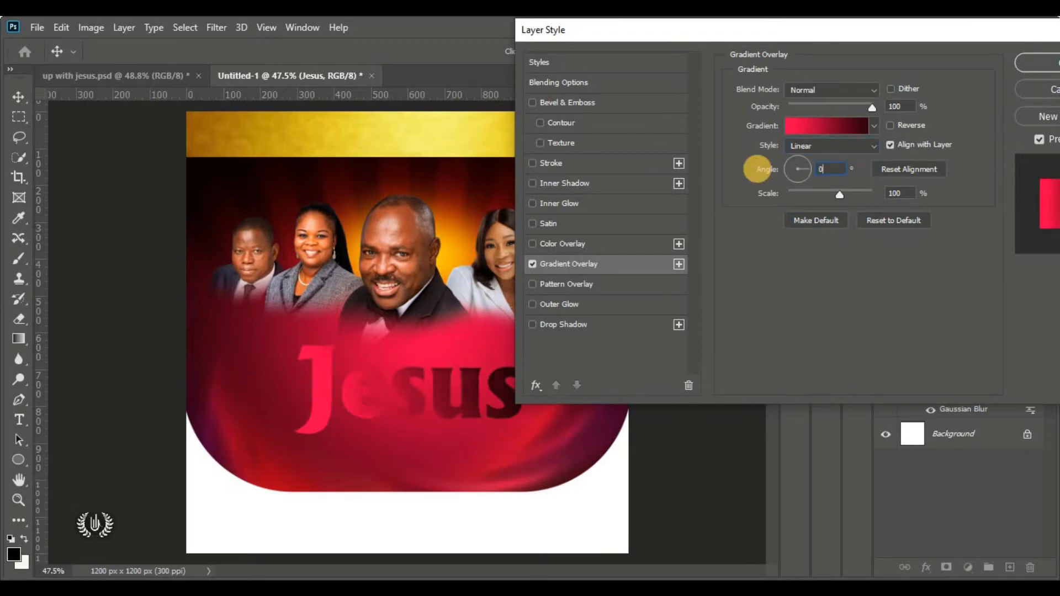
Open the overlay's gradient editor and select its left red colour stop
{"action": "left_click", "coordinate": [824, 123]}
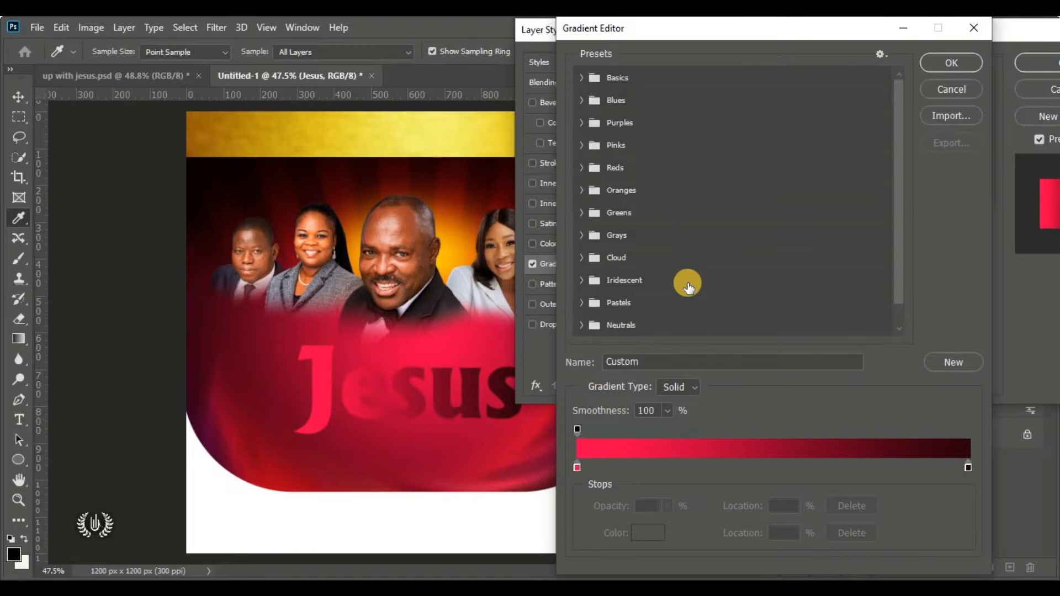
{"action": "scroll", "coordinate": [688, 286], "scroll_direction": "down", "scroll_amount": 1}
{"action": "scroll", "coordinate": [695, 300], "scroll_direction": "up", "scroll_amount": 1}
{"action": "left_click", "coordinate": [577, 468]}
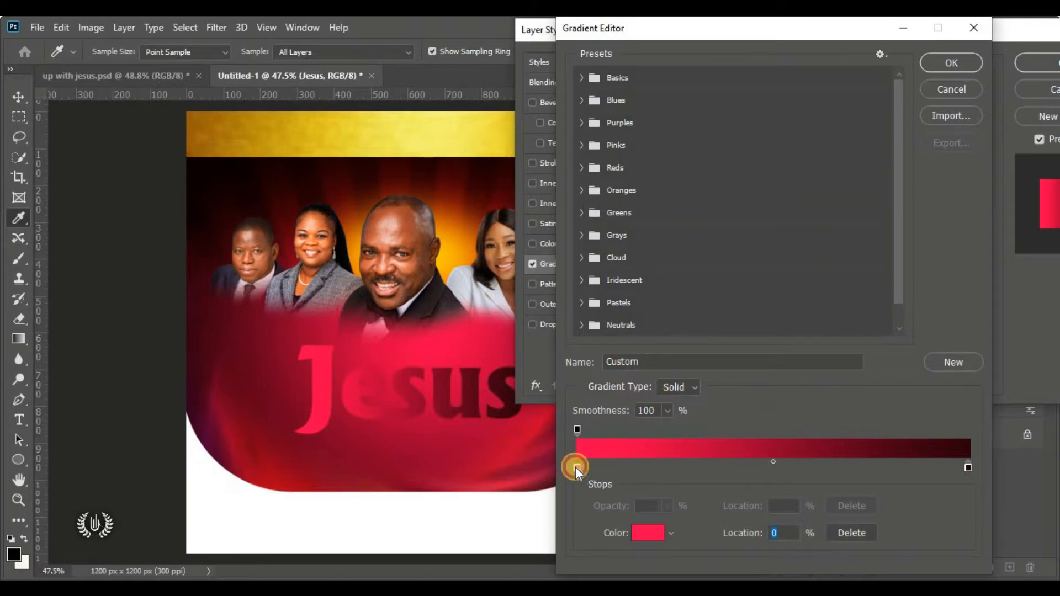
Set the gradient's left stop colour to ffd200 gold
{"action": "left_click", "coordinate": [647, 533]}
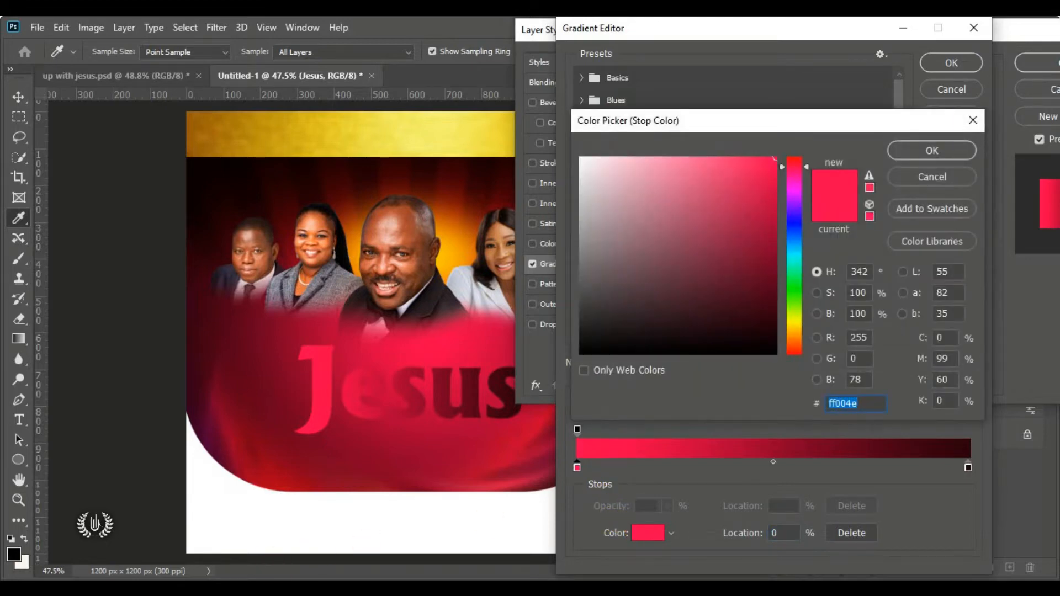
{"action": "key", "text": "alt+Tab"}
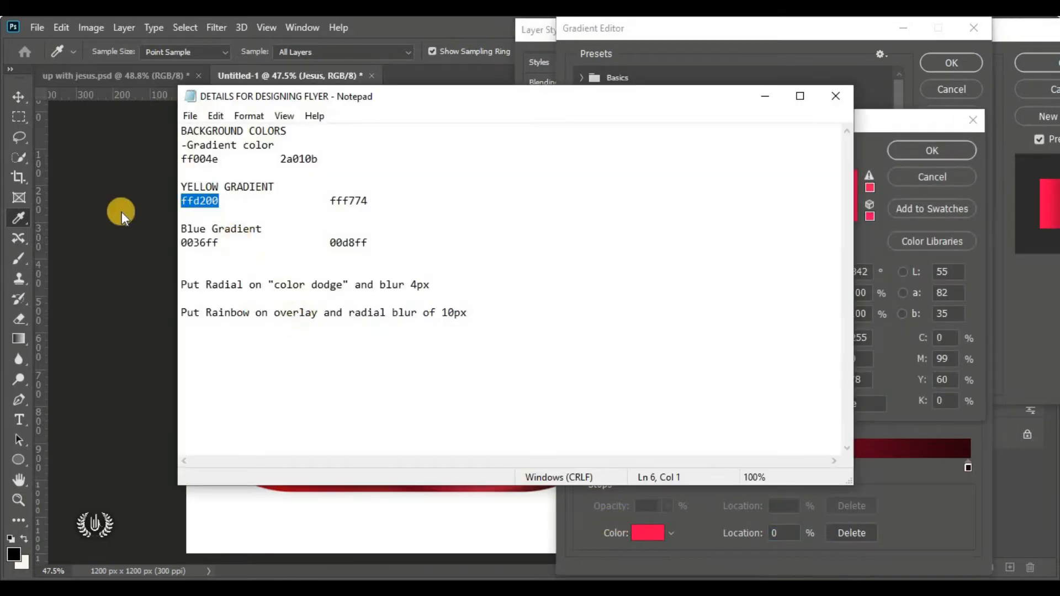
{"action": "left_click_drag", "start_coordinate": [220, 202], "coordinate": [183, 201]}
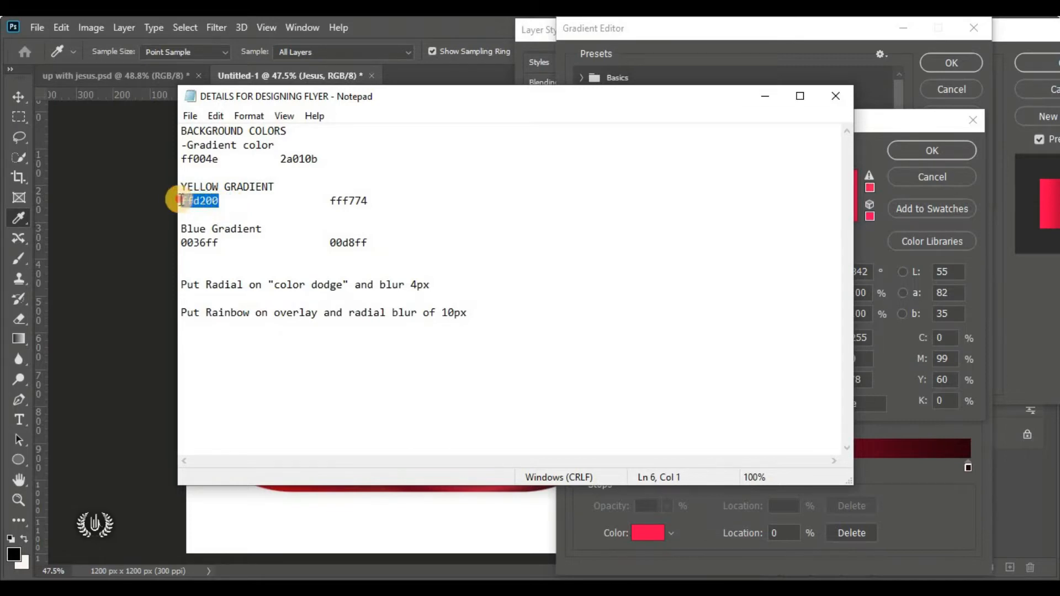
{"action": "right_click", "coordinate": [200, 201]}
{"action": "left_click", "coordinate": [235, 250]}
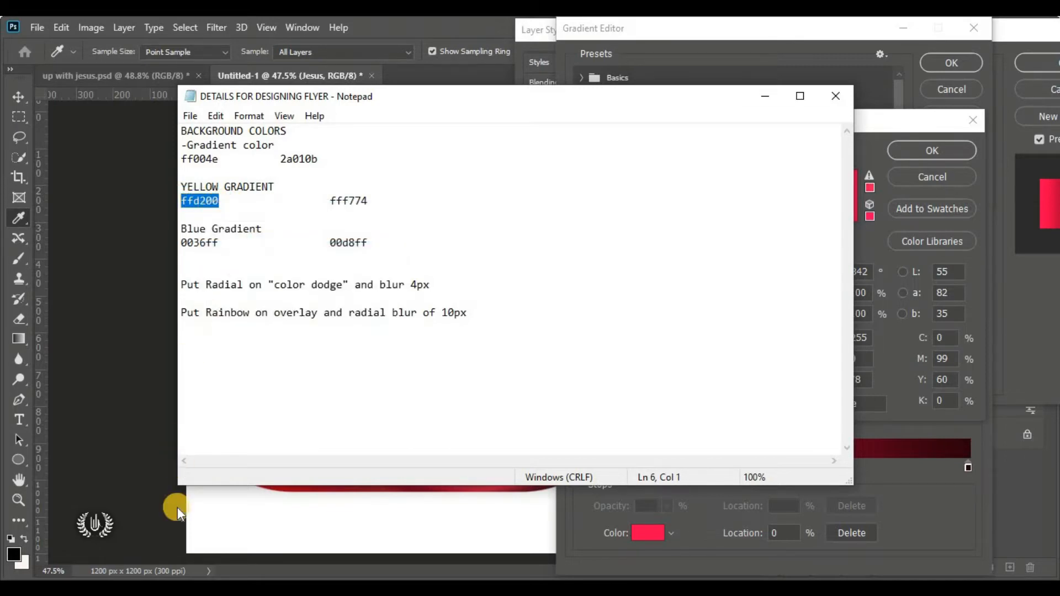
{"action": "left_click", "coordinate": [164, 565]}
{"action": "left_click", "coordinate": [838, 404]}
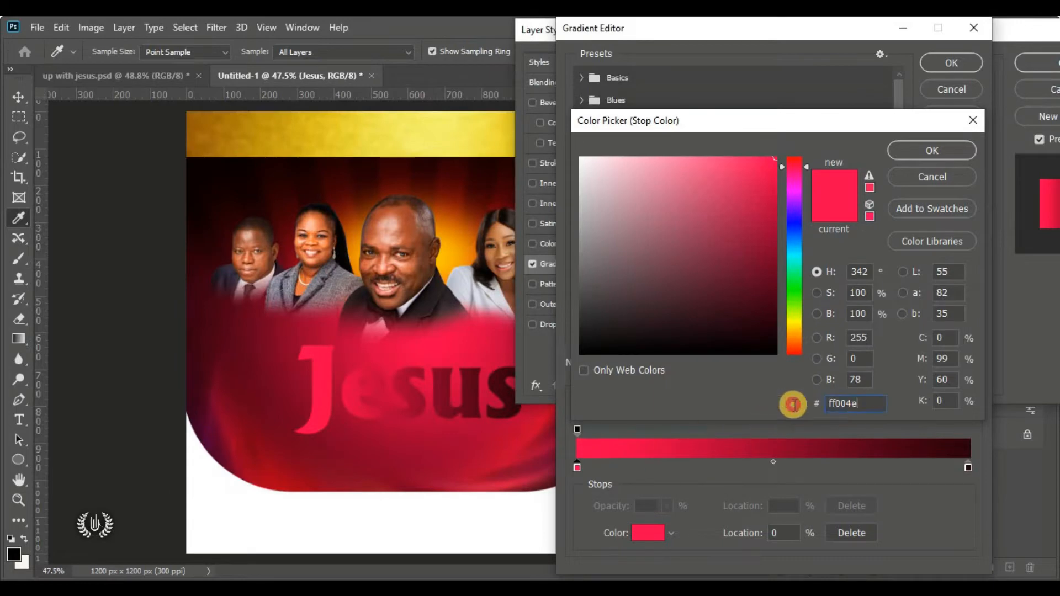
{"action": "right_click", "coordinate": [854, 400]}
{"action": "left_click", "coordinate": [924, 254]}
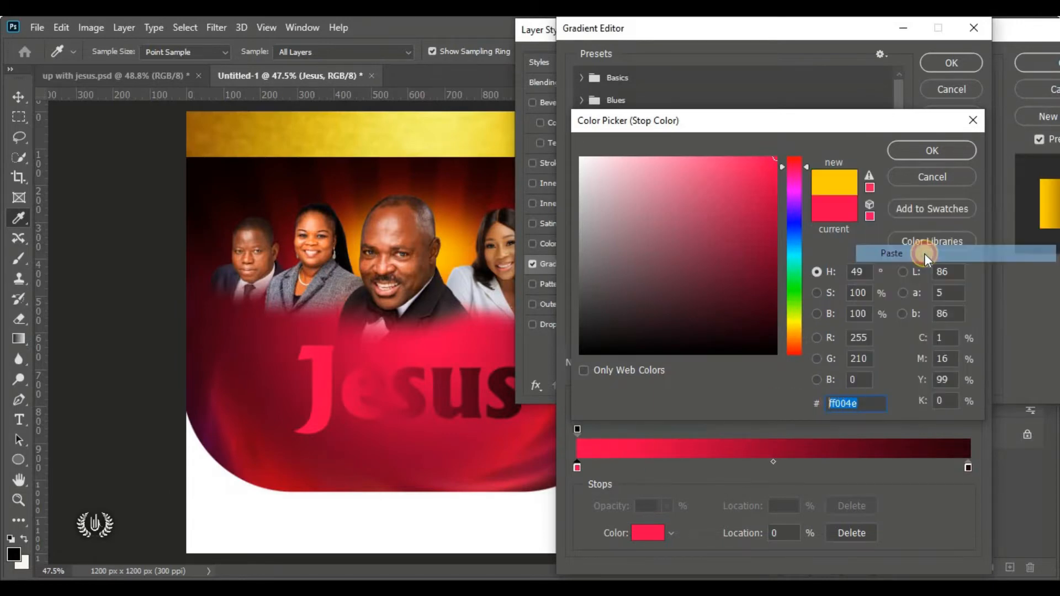
{"action": "left_click", "coordinate": [923, 150]}
Set the gradient's right stop colour to light yellow fff774
{"action": "left_click", "coordinate": [968, 467]}
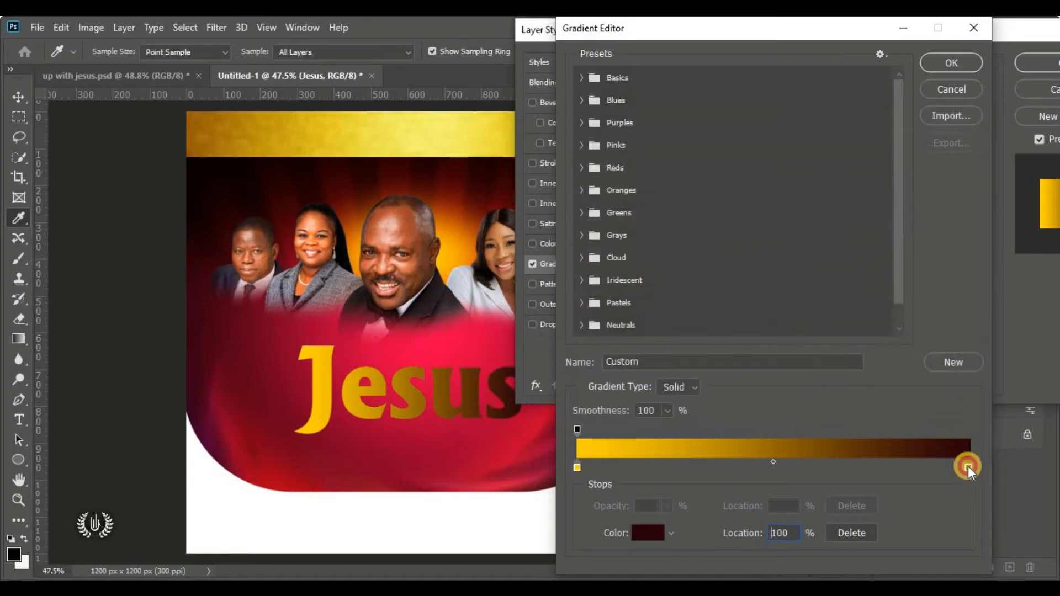
{"action": "left_click", "coordinate": [653, 537]}
{"action": "left_click", "coordinate": [266, 588]}
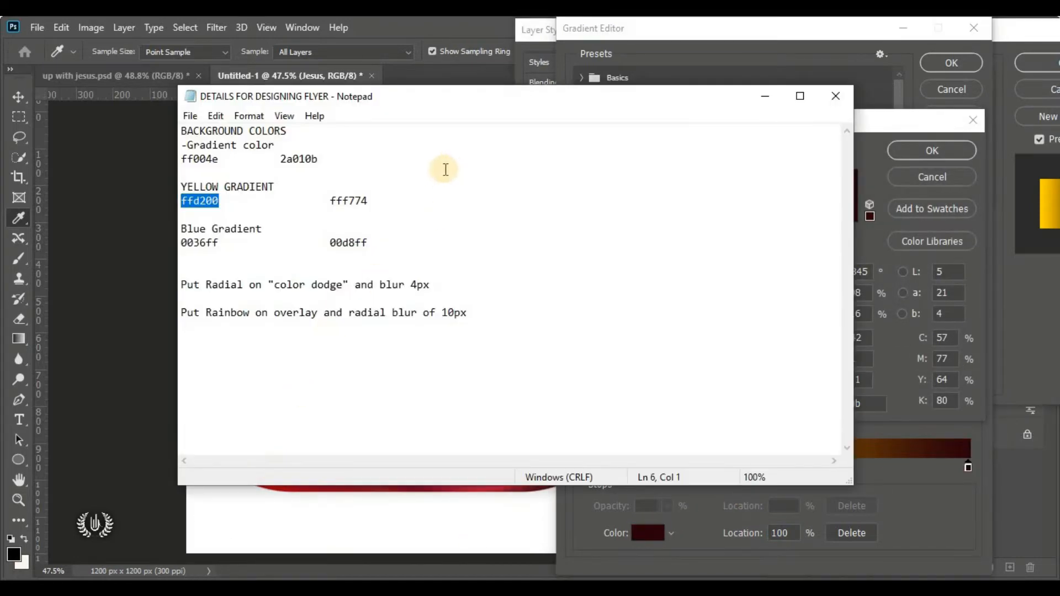
{"action": "double_click", "coordinate": [345, 200]}
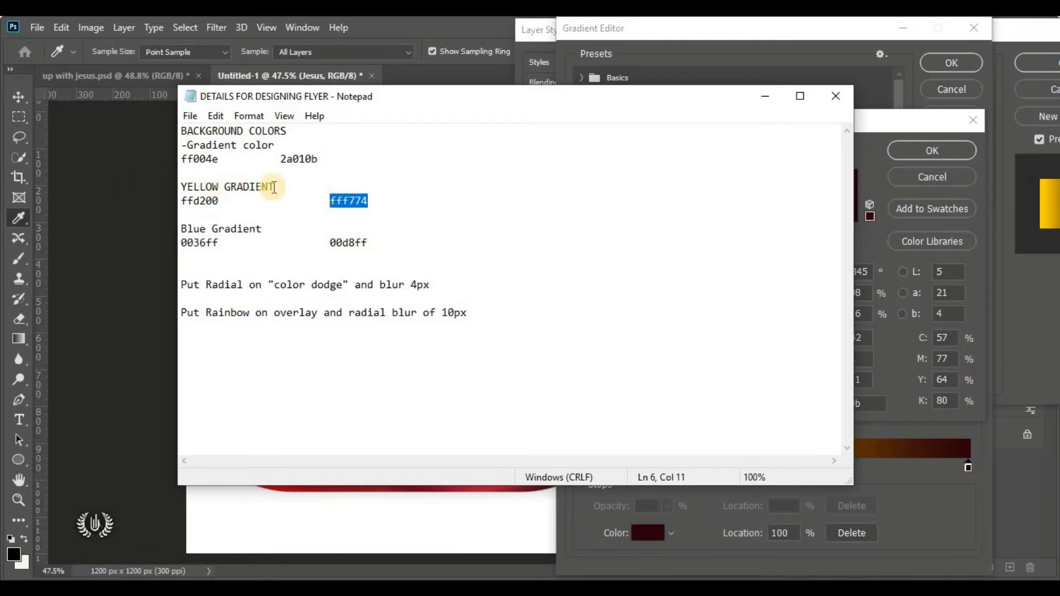
{"action": "right_click", "coordinate": [345, 197]}
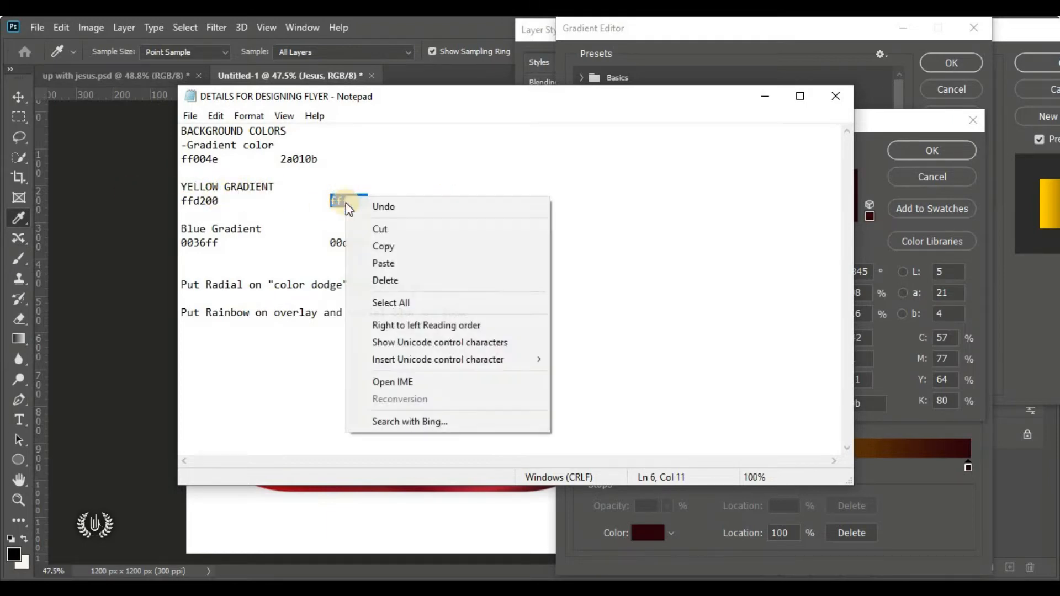
{"action": "left_click", "coordinate": [448, 247]}
{"action": "left_click", "coordinate": [173, 572]}
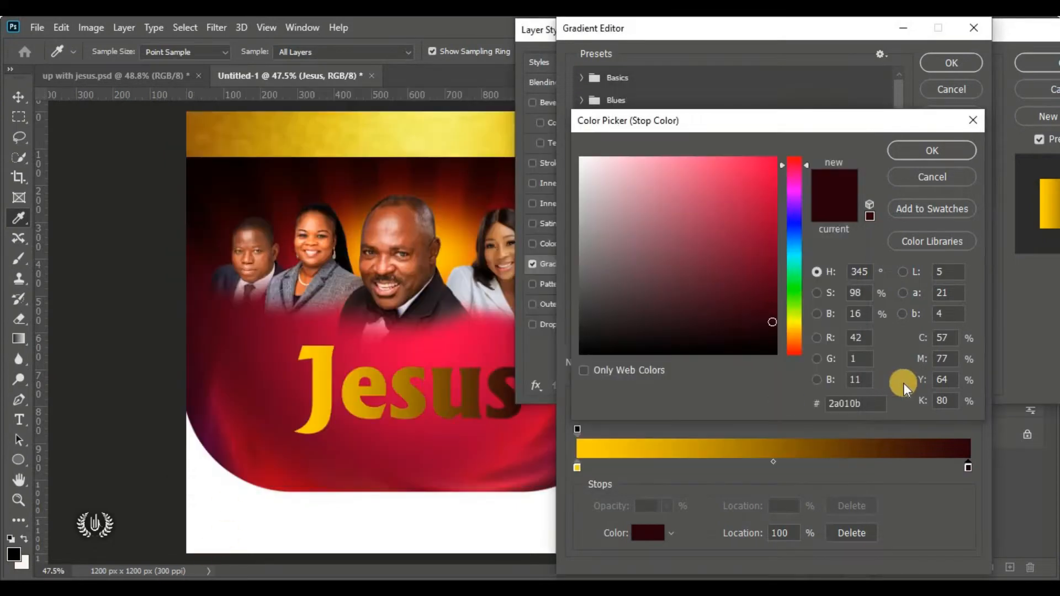
{"action": "left_click", "coordinate": [860, 407]}
{"action": "left_click_drag", "start_coordinate": [860, 407], "coordinate": [816, 407]}
{"action": "right_click", "coordinate": [833, 407]}
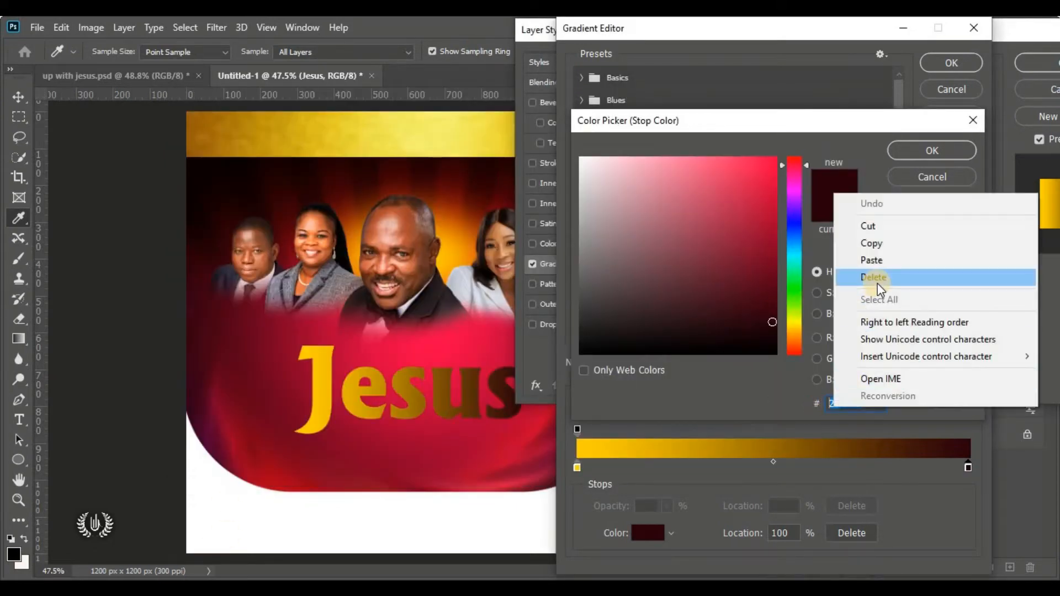
{"action": "left_click", "coordinate": [914, 266]}
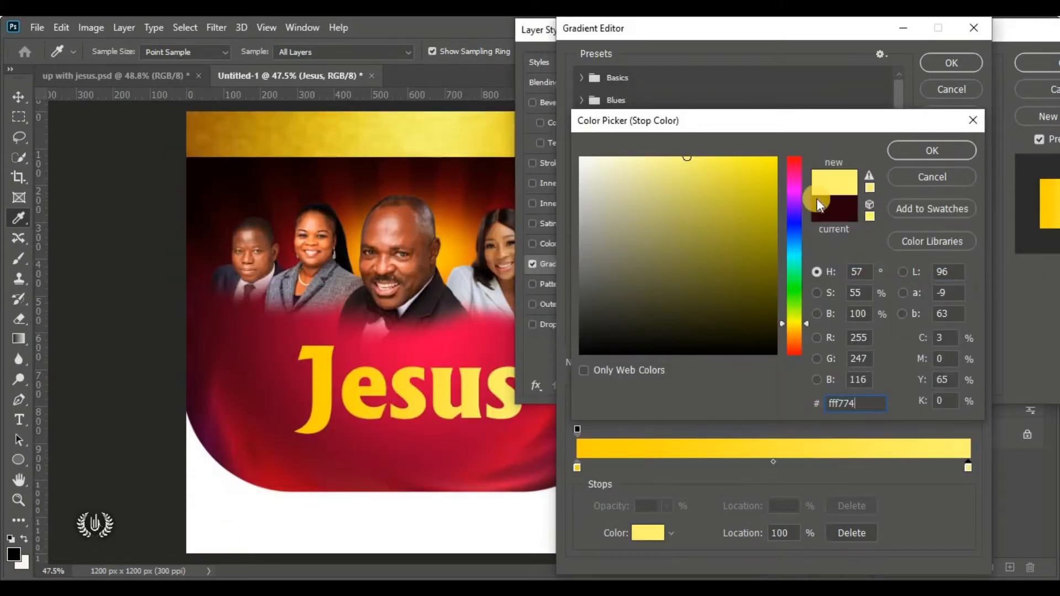
{"action": "left_click", "coordinate": [913, 150]}
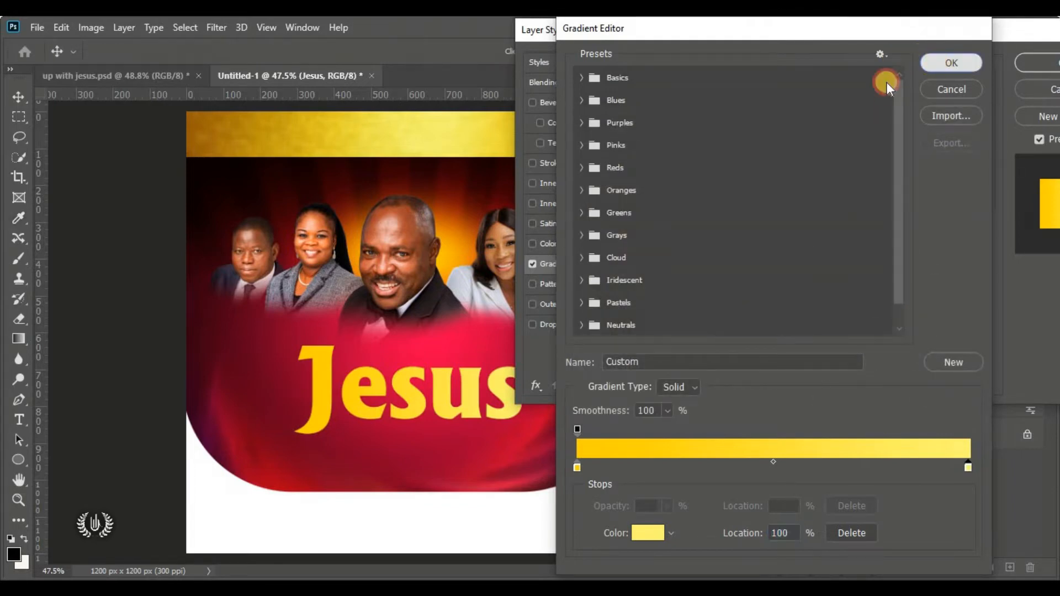
Accept the gold-to-yellow gradient and apply the overlay to the Jesus title
{"action": "key", "text": "Return"}
{"action": "left_click_drag", "start_coordinate": [914, 31], "coordinate": [369, 127]}
{"action": "left_click", "coordinate": [484, 155]}
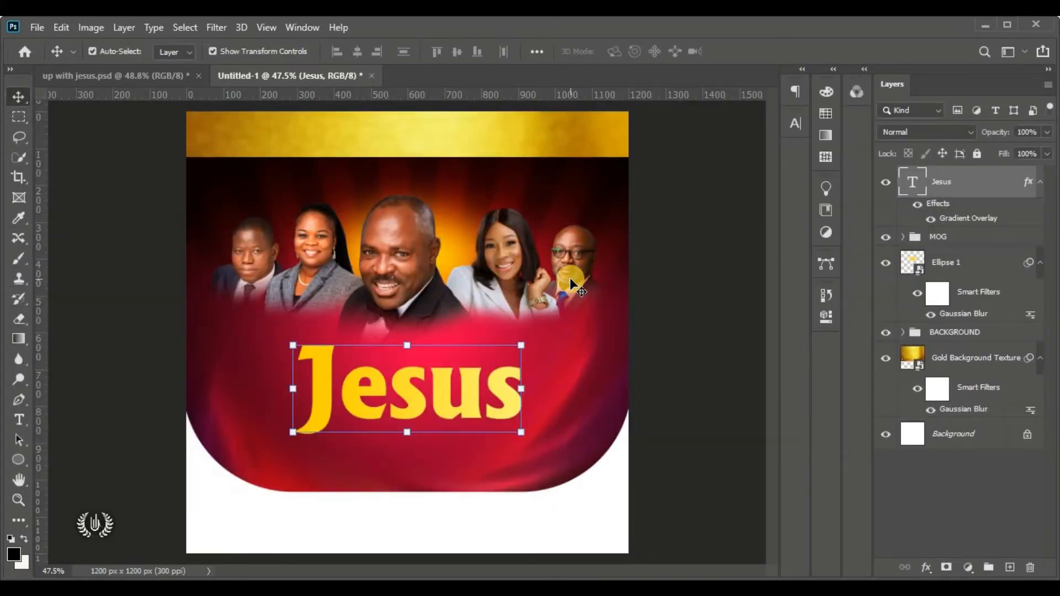
Add a new text layer over Jesus set in Montserrat Black
{"action": "left_click", "coordinate": [18, 420]}
{"action": "left_click", "coordinate": [135, 419]}
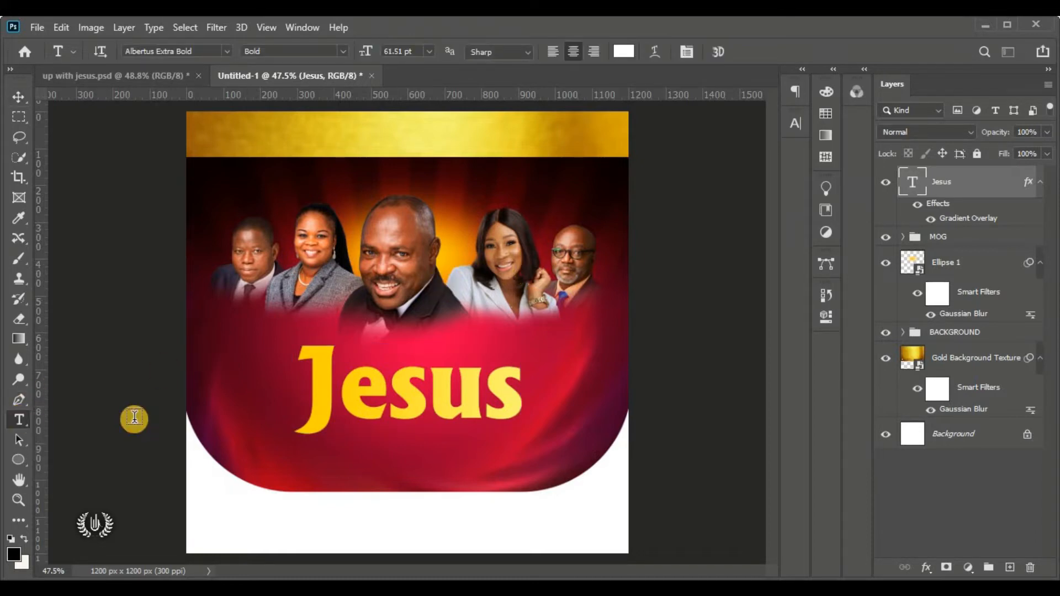
{"action": "left_click", "coordinate": [302, 254]}
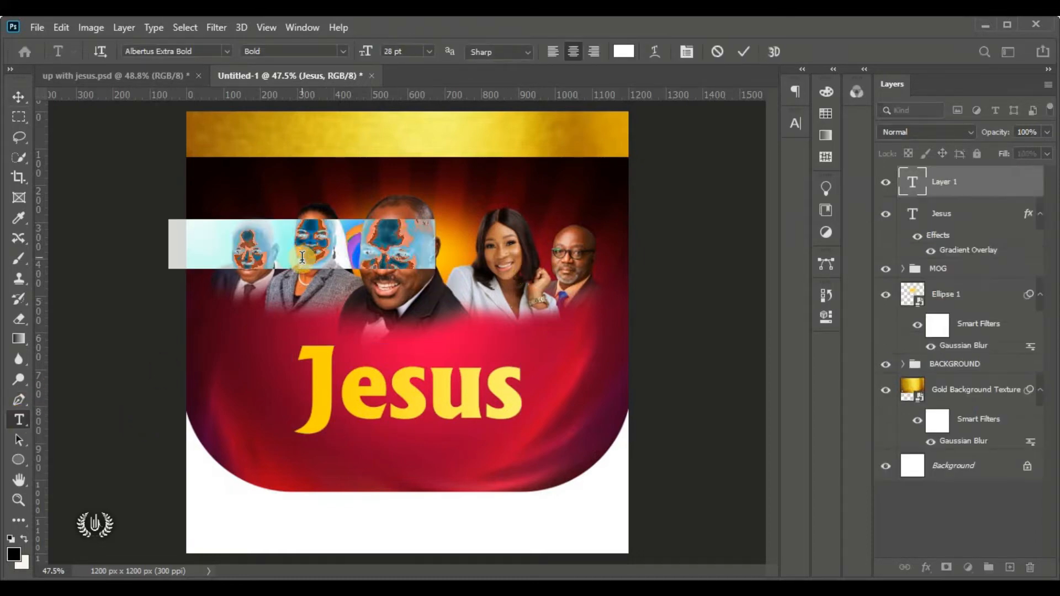
{"action": "left_click_drag", "start_coordinate": [262, 291], "coordinate": [426, 388]}
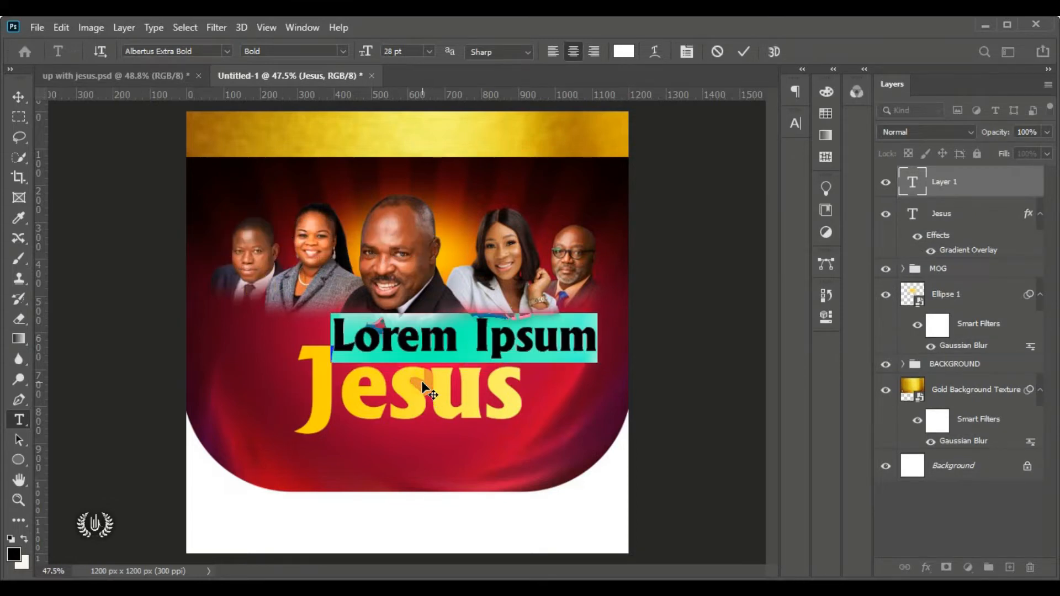
{"action": "left_click", "coordinate": [227, 48]}
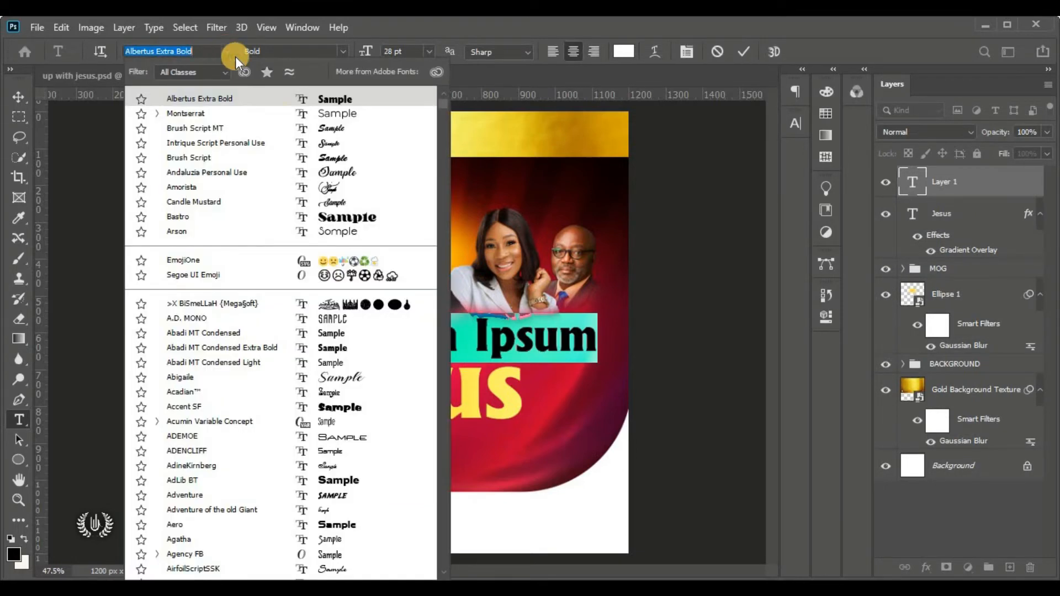
{"action": "left_click", "coordinate": [280, 117]}
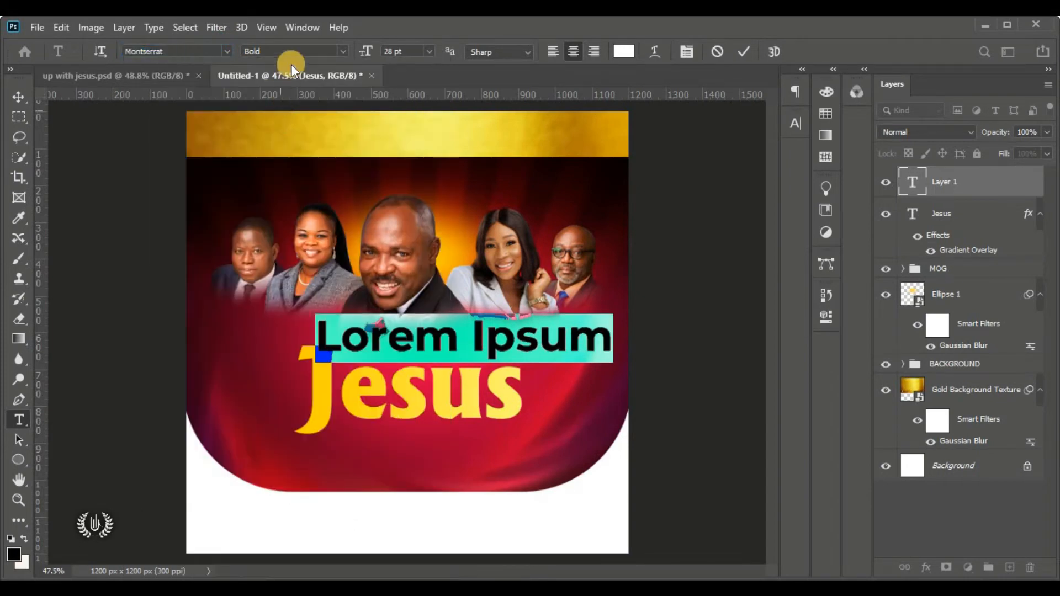
{"action": "left_click", "coordinate": [343, 49]}
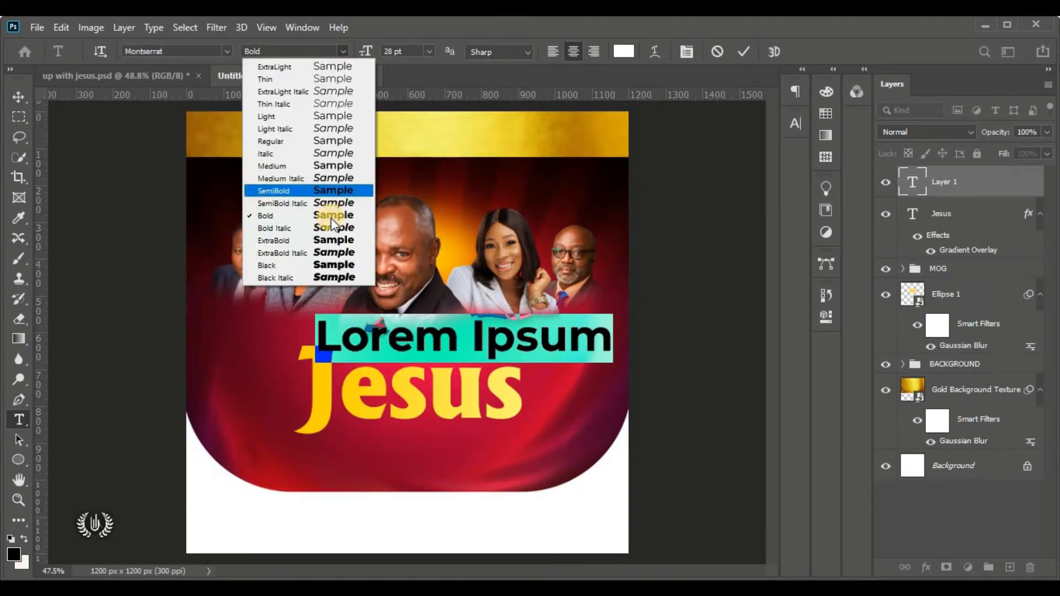
{"action": "left_click", "coordinate": [334, 265]}
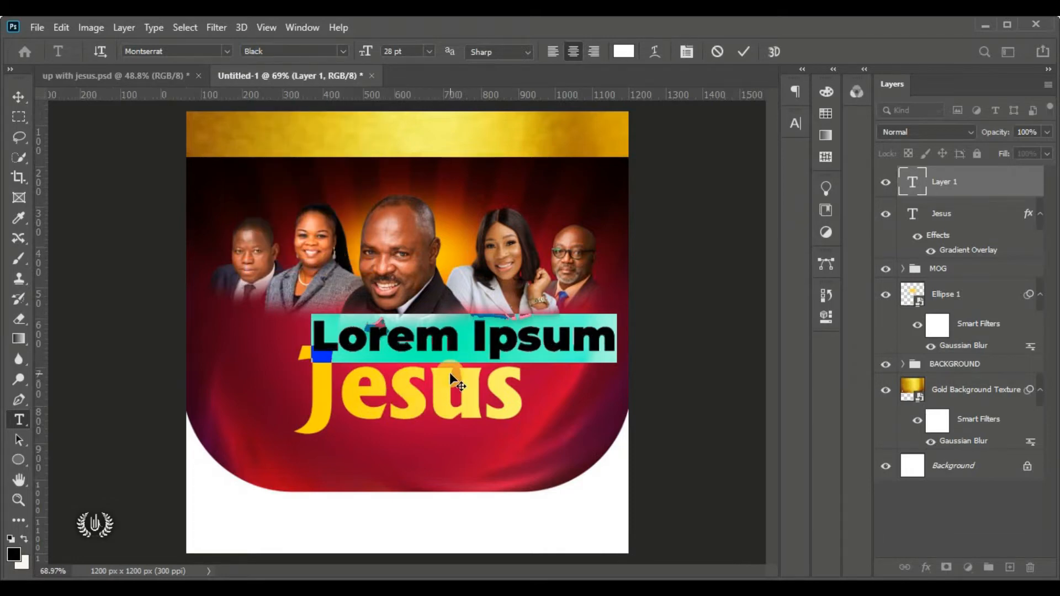
Replace the placeholder text with 'UP' and commit it
{"action": "scroll", "coordinate": [449, 372], "scroll_direction": "up", "scroll_amount": 5}
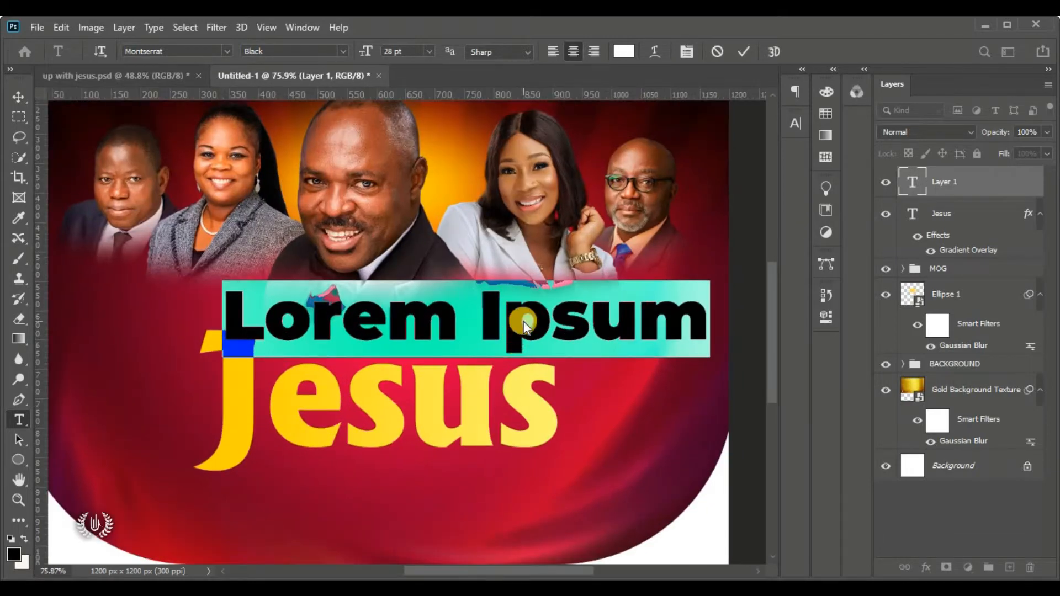
{"action": "left_click", "coordinate": [522, 330]}
{"action": "triple_click", "coordinate": [522, 329]}
{"action": "type", "text": "U"}
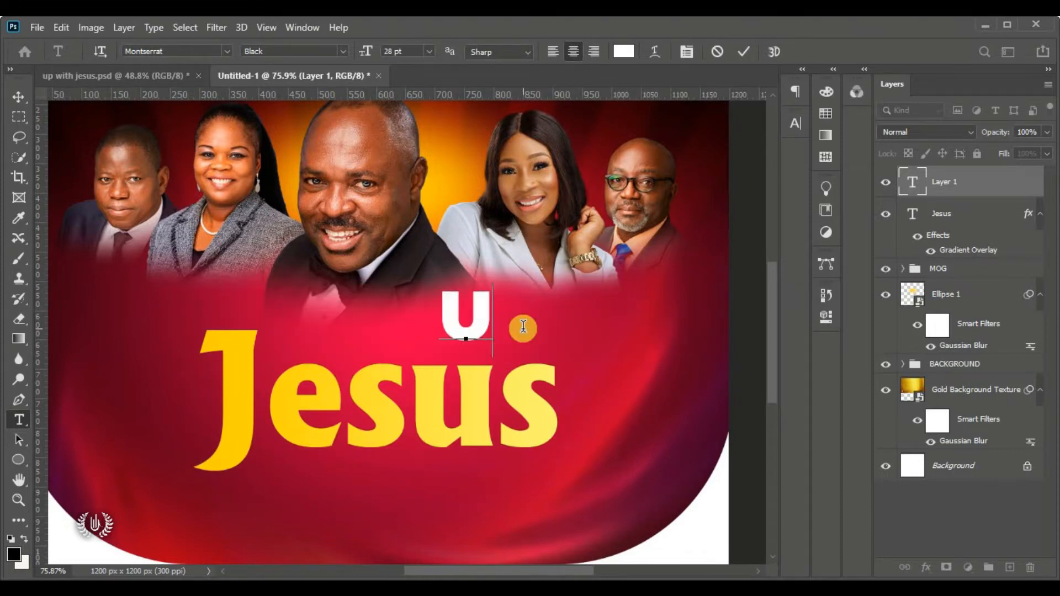
{"action": "key", "text": "BackSpace"}
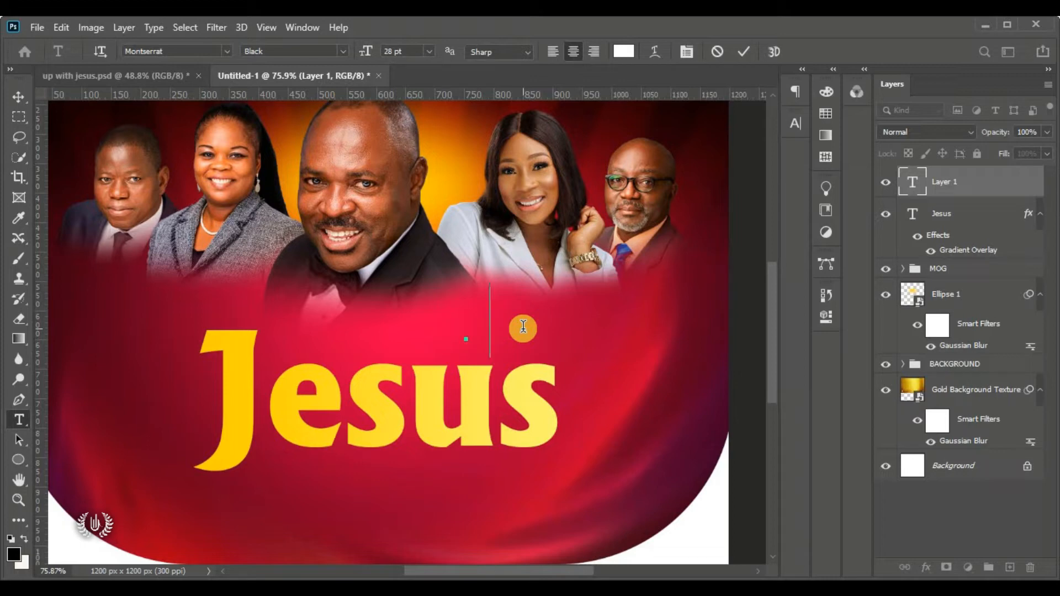
{"action": "type", "text": "u"}
{"action": "key", "text": "BackSpace"}
{"action": "type", "text": "U"}
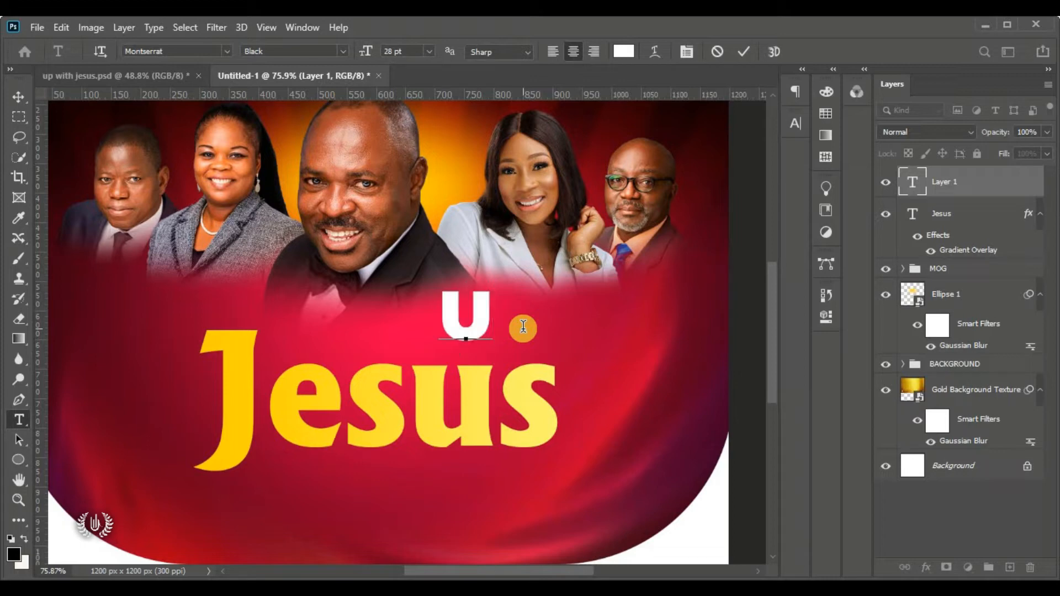
{"action": "type", "text": "p"}
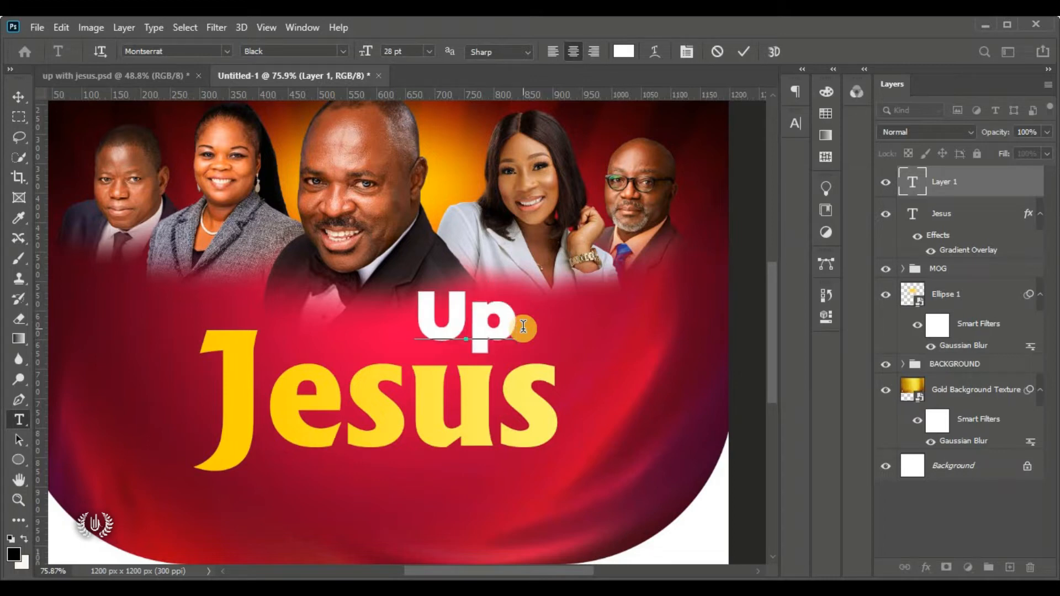
{"action": "key", "text": "BackSpace"}
{"action": "type", "text": "P"}
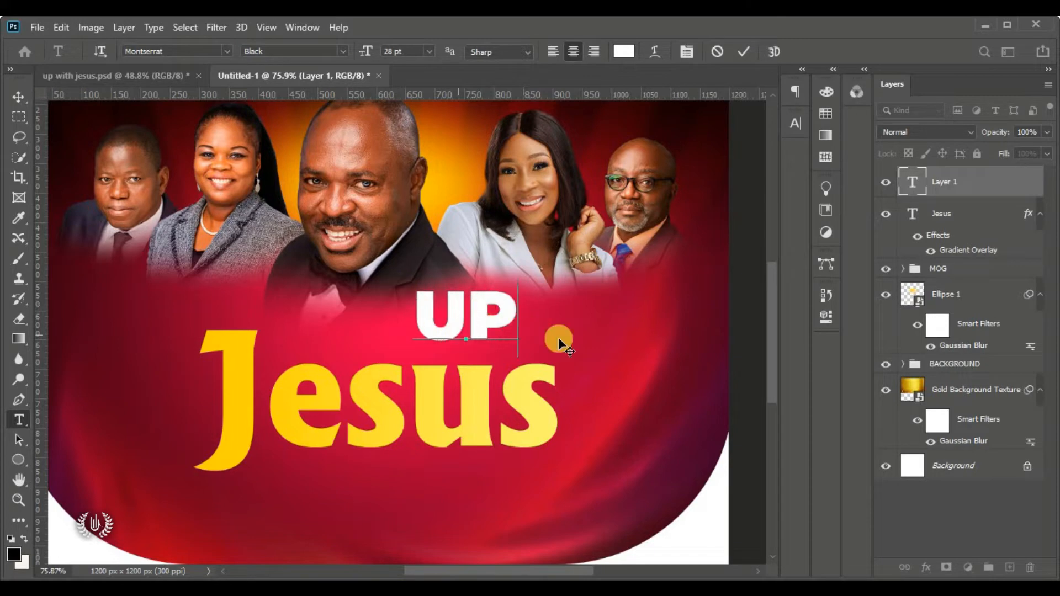
{"action": "left_click", "coordinate": [751, 51]}
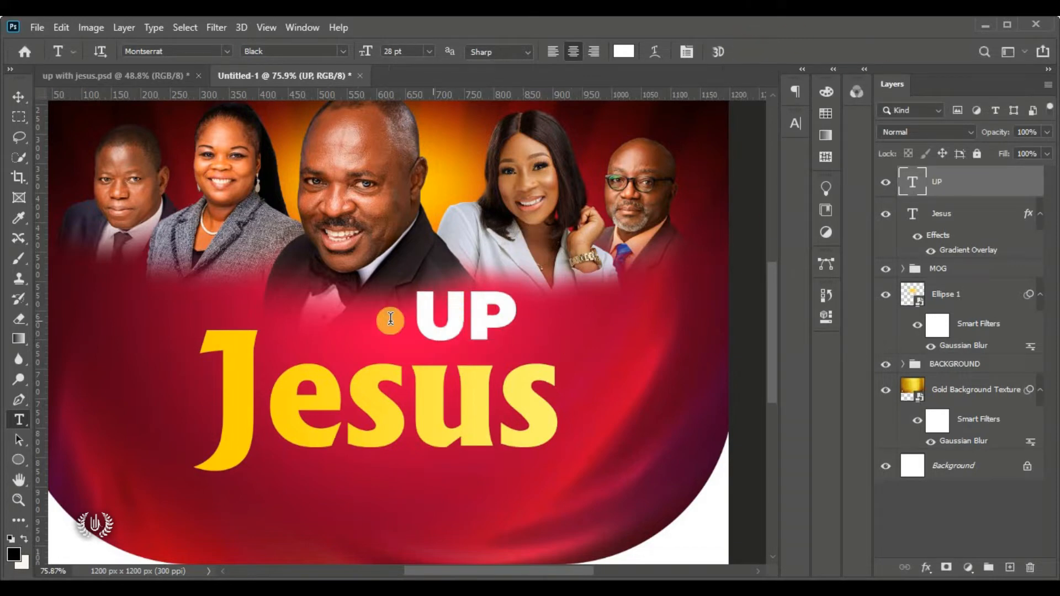
Free Transform UP to about 92% and place it over the top of Jesus
{"action": "left_click", "coordinate": [23, 98]}
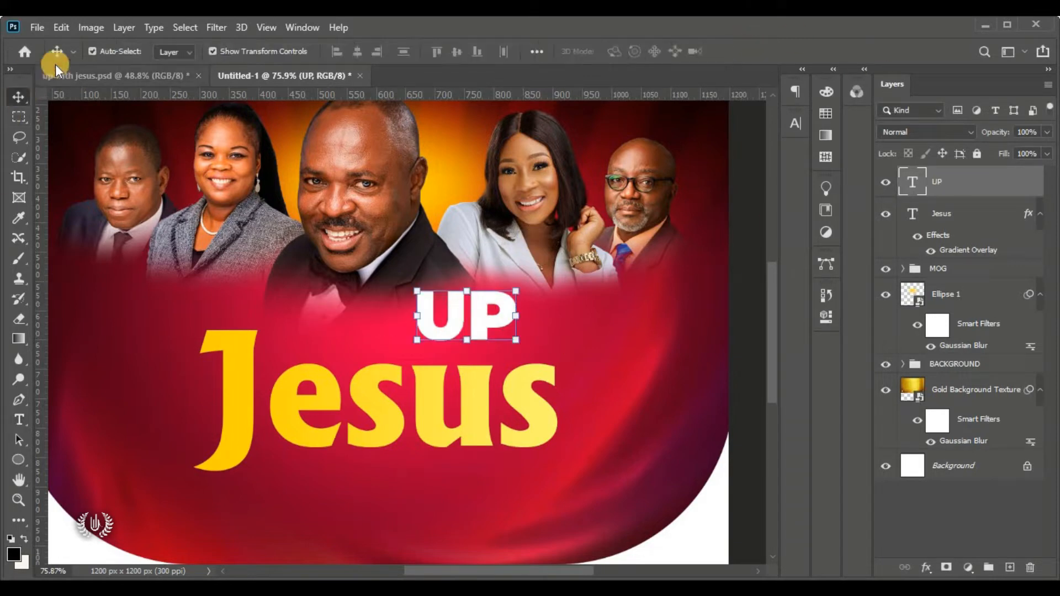
{"action": "left_click", "coordinate": [61, 27]}
{"action": "left_click", "coordinate": [197, 361]}
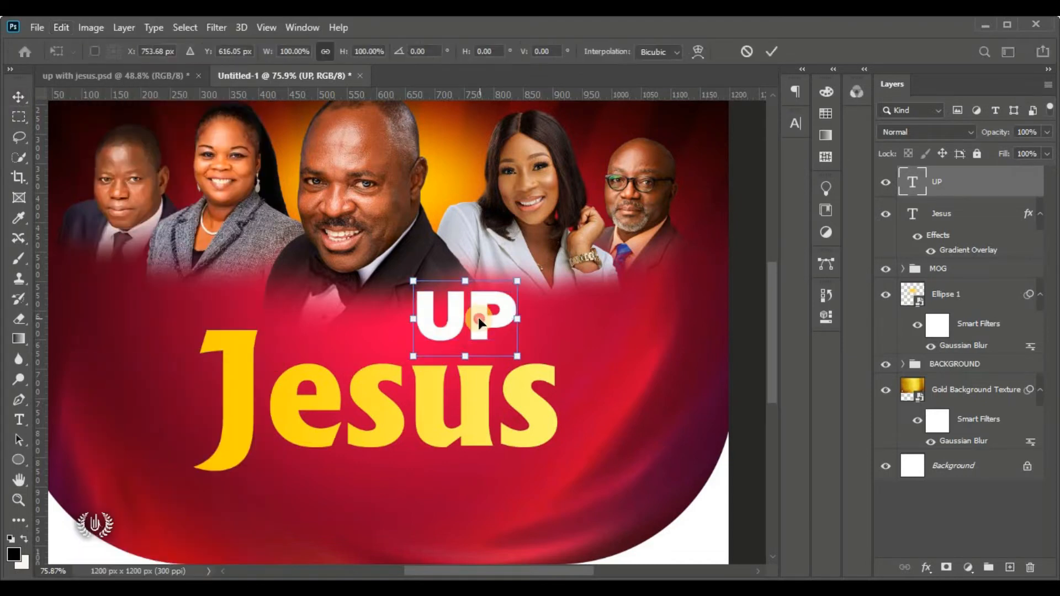
{"action": "left_click_drag", "start_coordinate": [477, 315], "coordinate": [355, 349]}
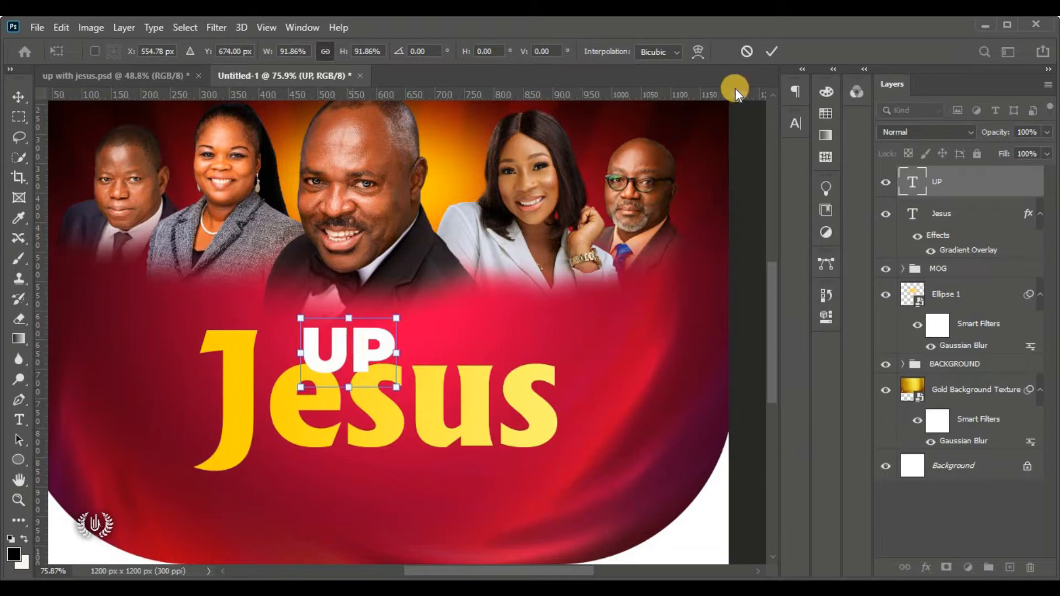
{"action": "left_click", "coordinate": [777, 48]}
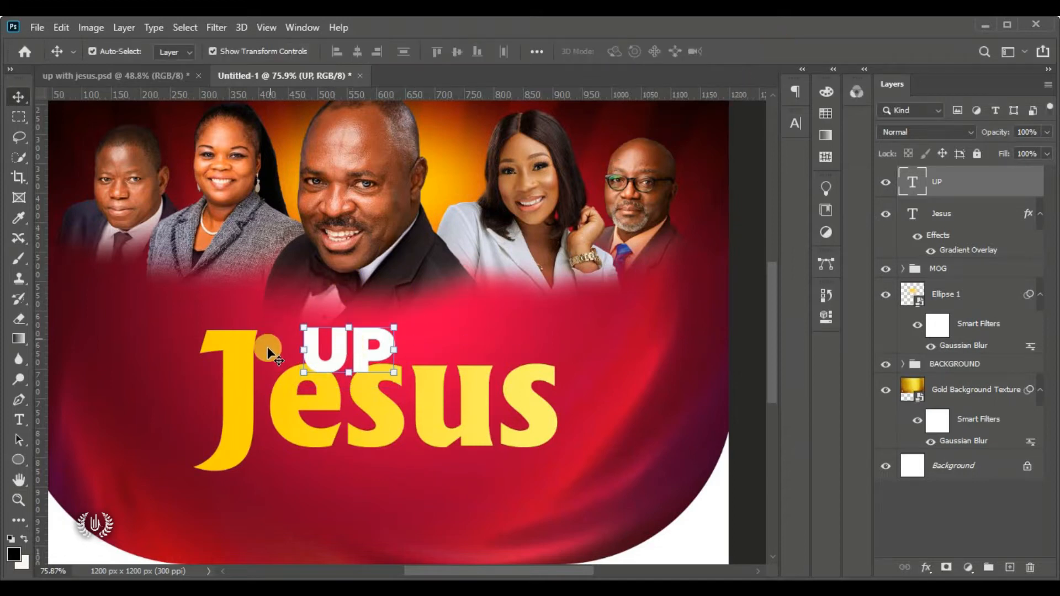
Tag the UP layer orange and duplicate it
{"action": "right_click", "coordinate": [992, 185]}
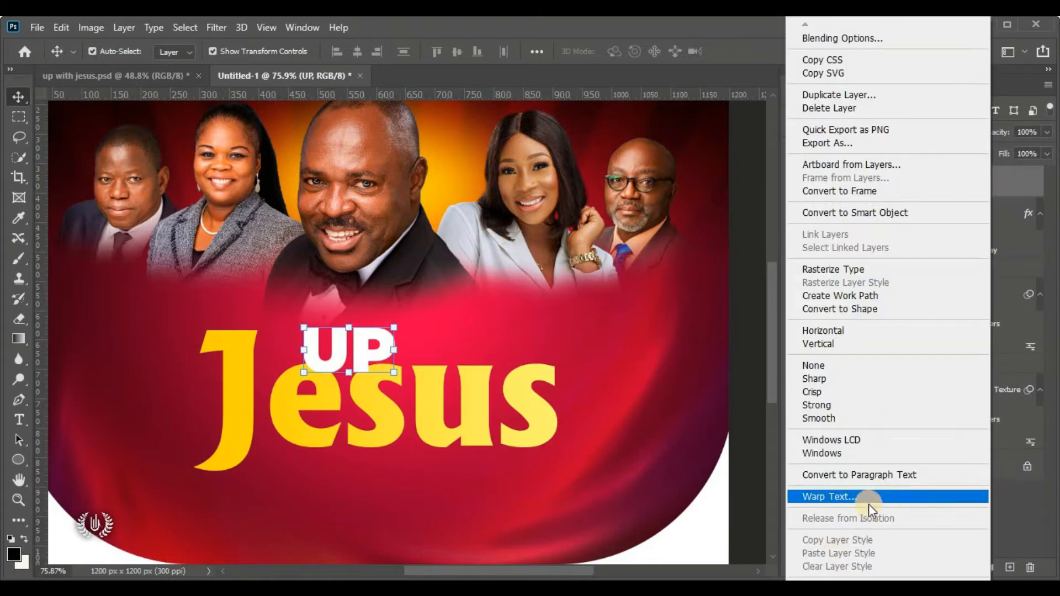
{"action": "scroll", "coordinate": [870, 504], "scroll_direction": "down", "scroll_amount": 5}
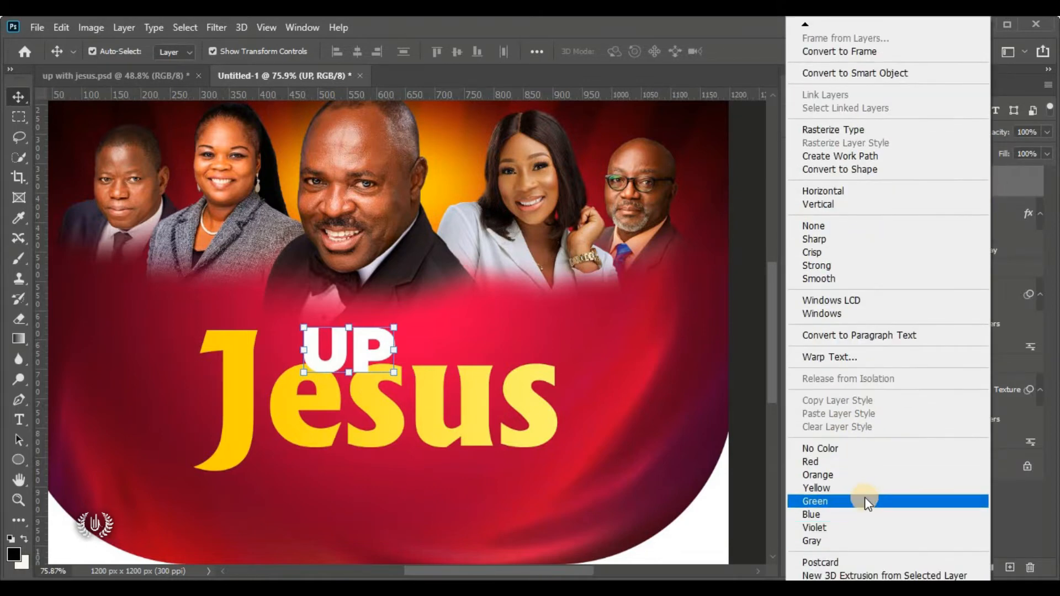
{"action": "left_click", "coordinate": [875, 475]}
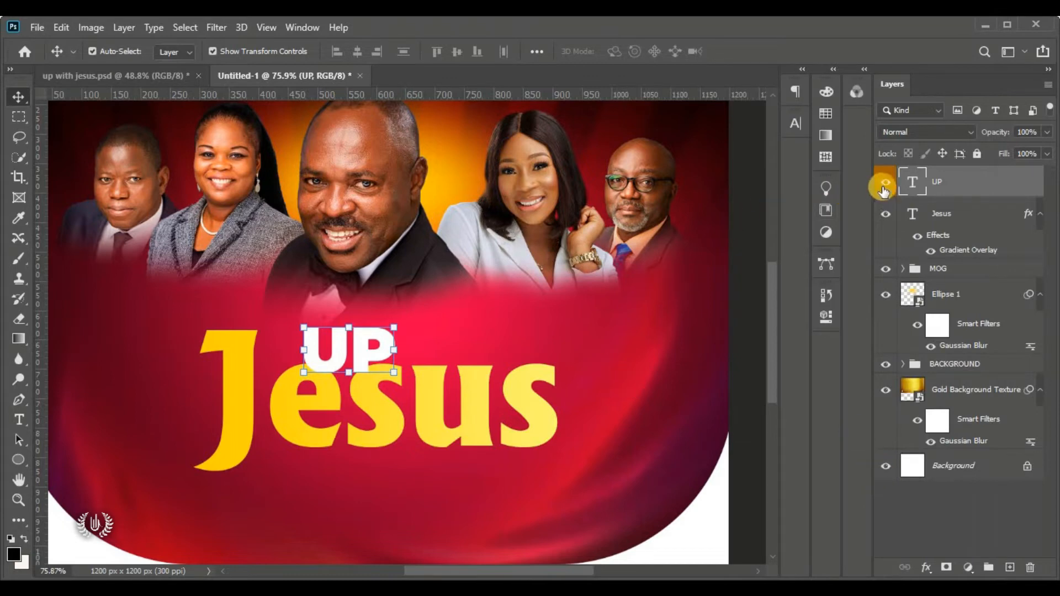
{"action": "left_click_drag", "start_coordinate": [996, 184], "coordinate": [1010, 552]}
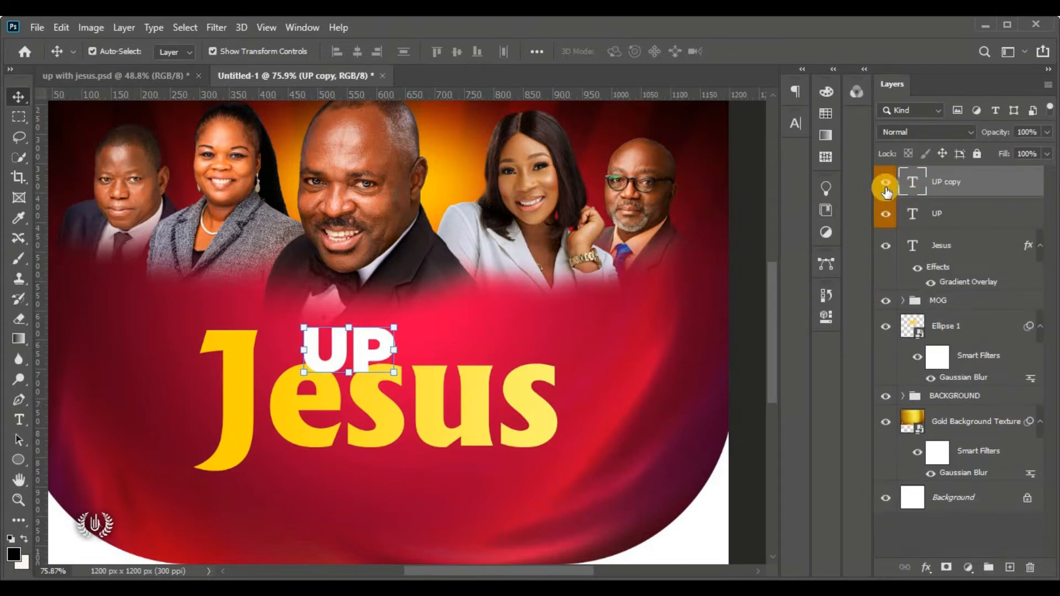
Tag the UP copy layer blue and keep it hidden while UP stays visible
{"action": "left_click", "coordinate": [885, 188]}
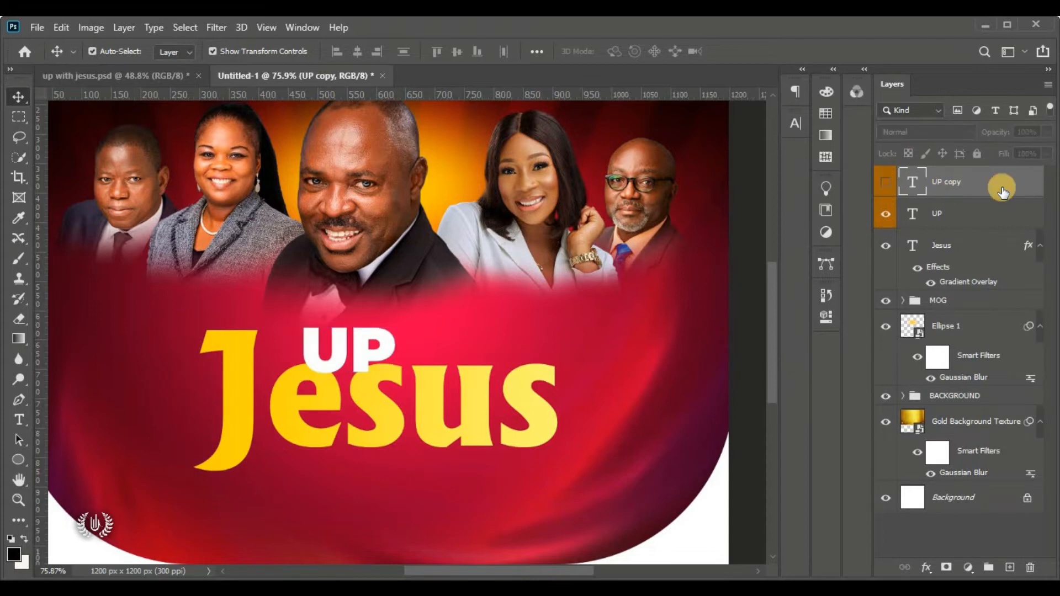
{"action": "right_click", "coordinate": [998, 184]}
{"action": "left_click", "coordinate": [861, 514]}
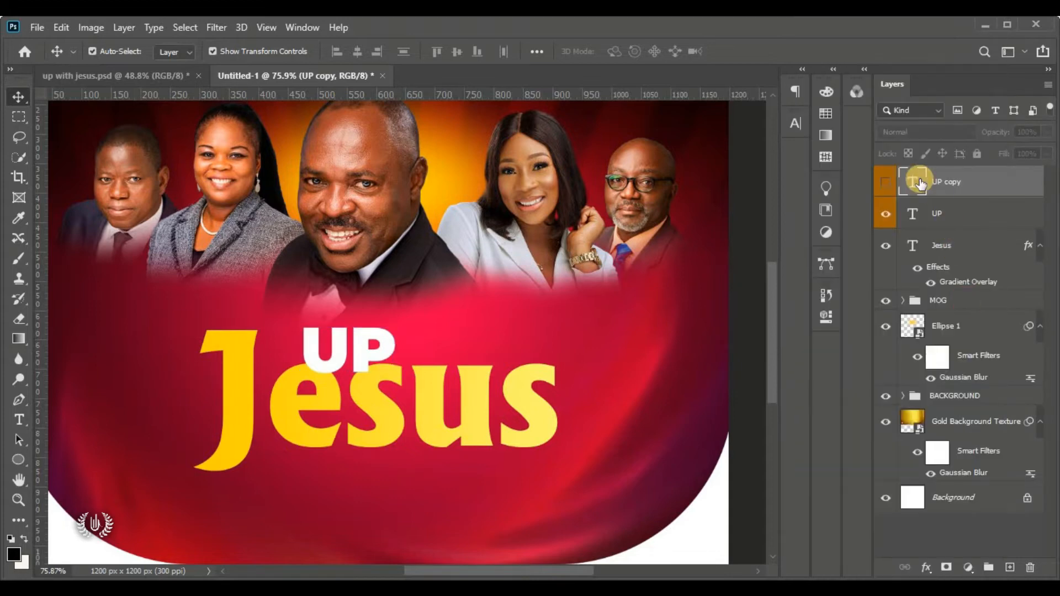
{"action": "left_click", "coordinate": [883, 180]}
{"action": "left_click", "coordinate": [888, 181]}
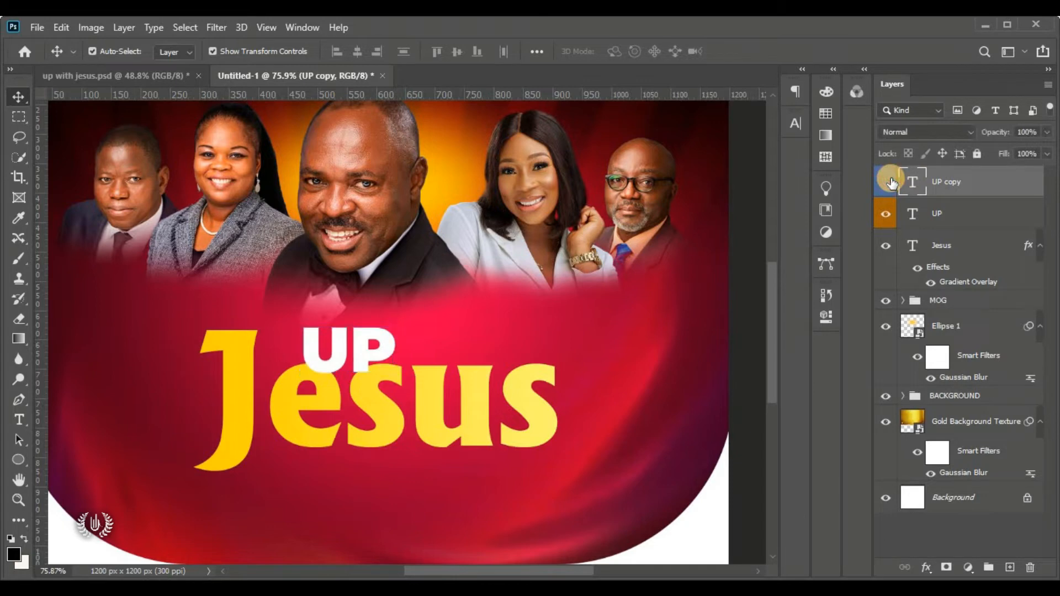
{"action": "left_click", "coordinate": [887, 216]}
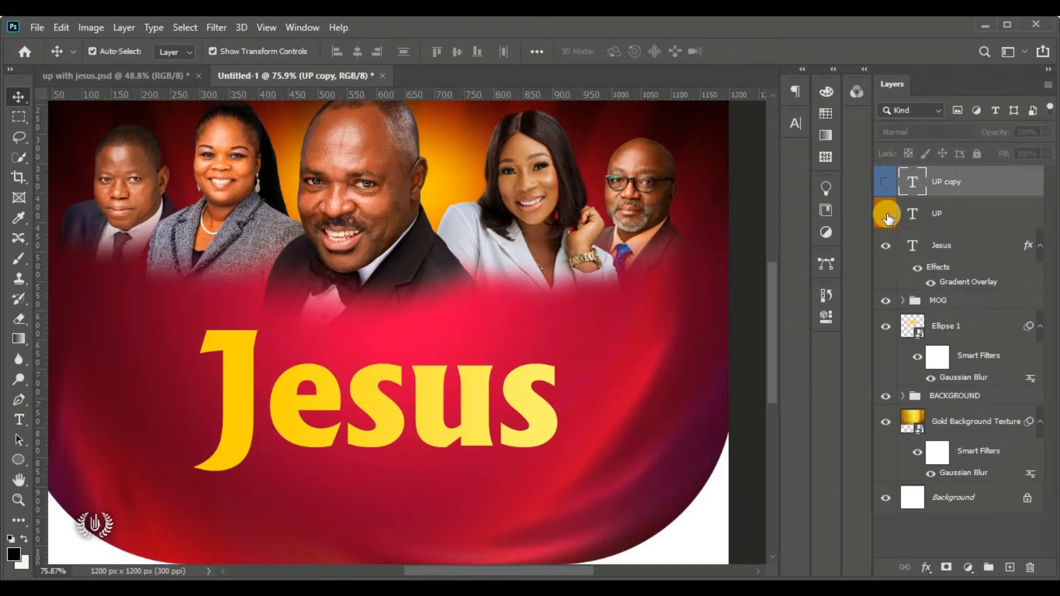
{"action": "left_click", "coordinate": [887, 217]}
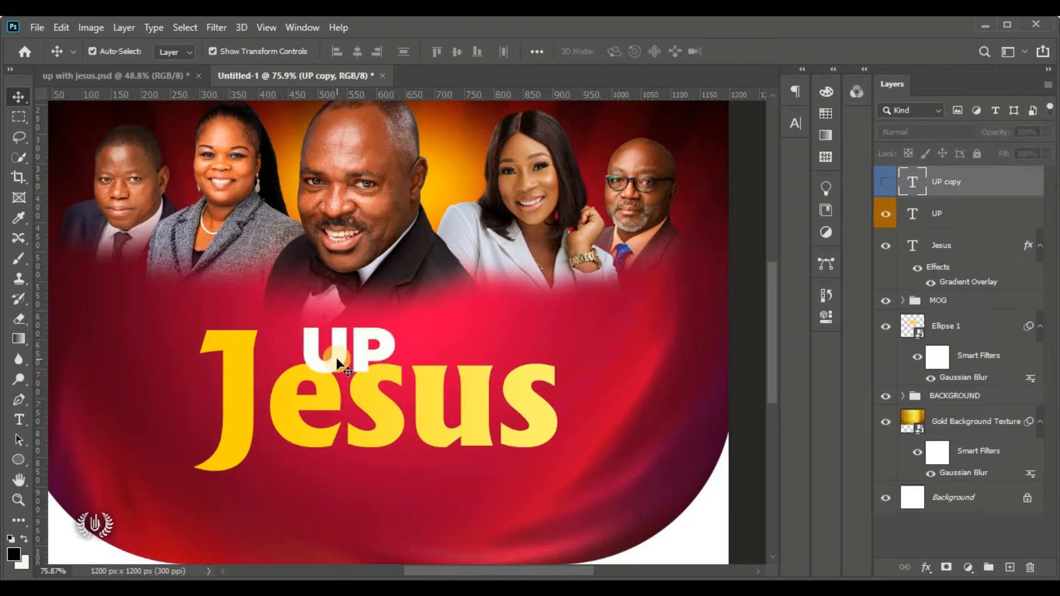
{"action": "left_click", "coordinate": [327, 355]}
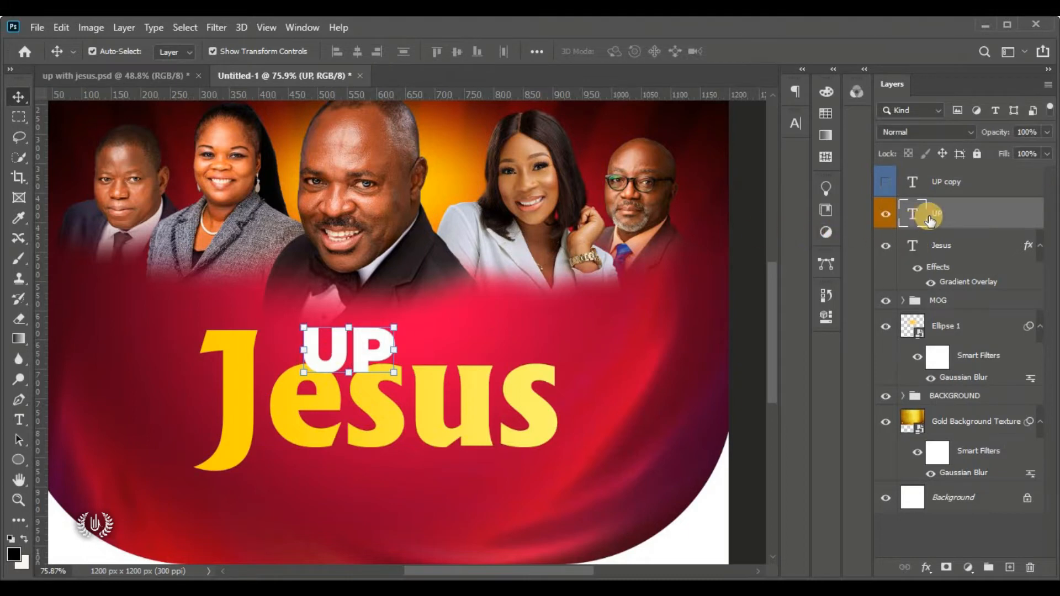
Recolour the UP text with red sampled from the background
{"action": "left_click", "coordinate": [793, 121]}
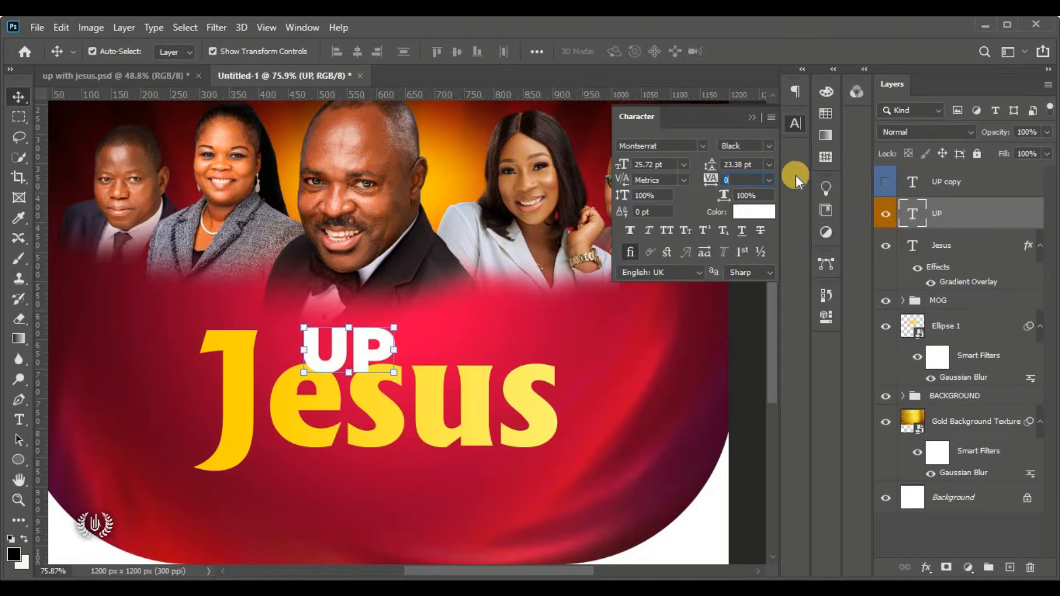
{"action": "left_click", "coordinate": [744, 213]}
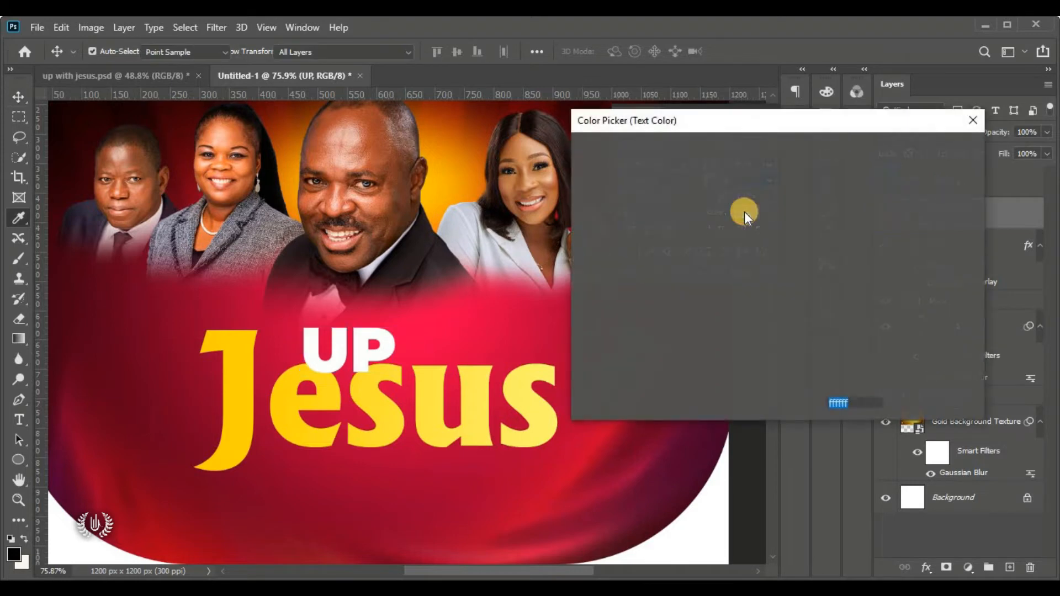
{"action": "left_click", "coordinate": [343, 375]}
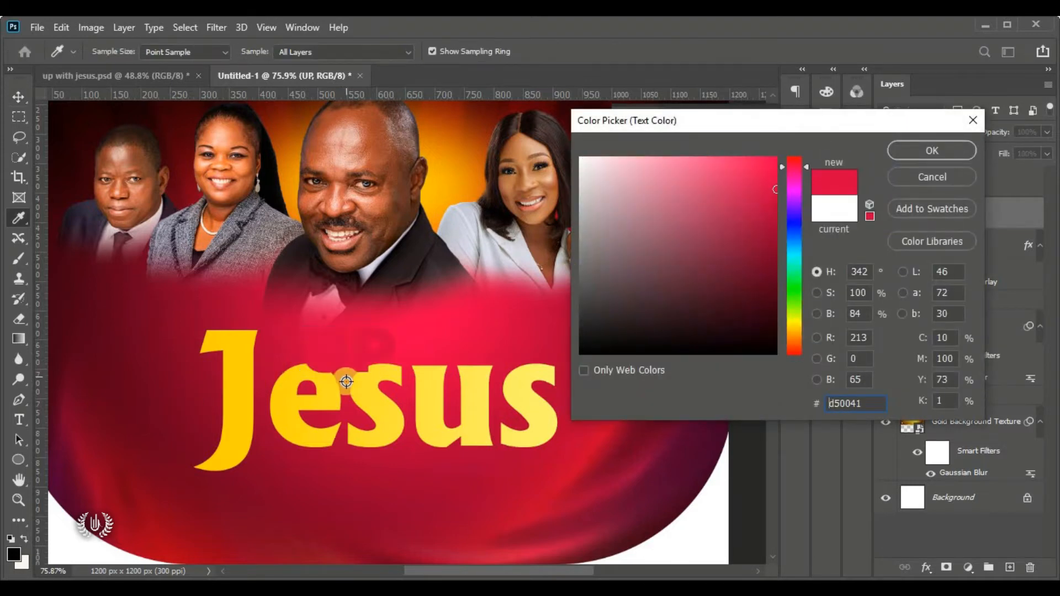
{"action": "left_click", "coordinate": [344, 375]}
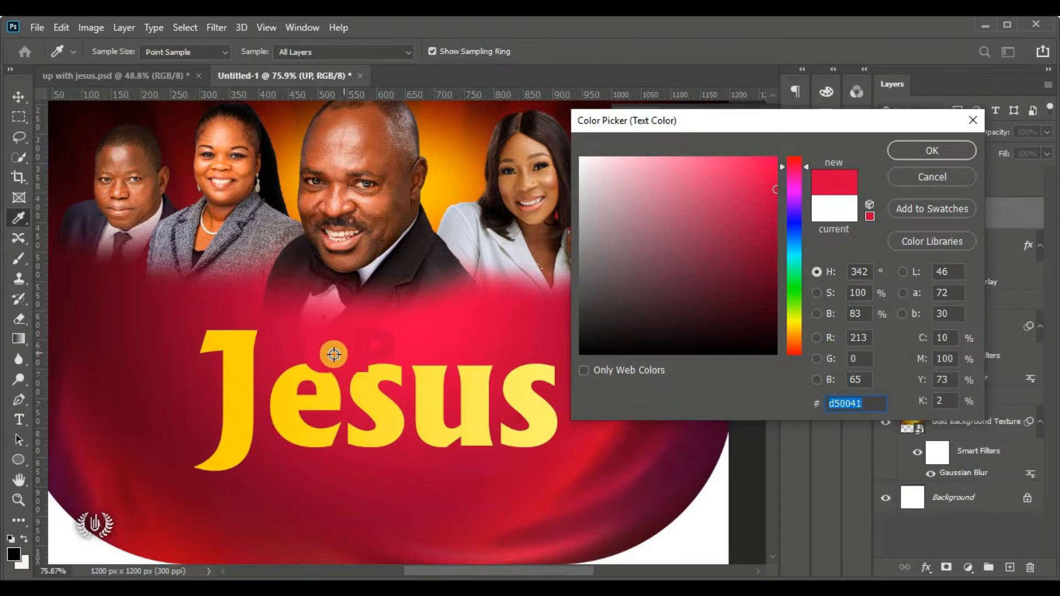
{"action": "left_click", "coordinate": [906, 144]}
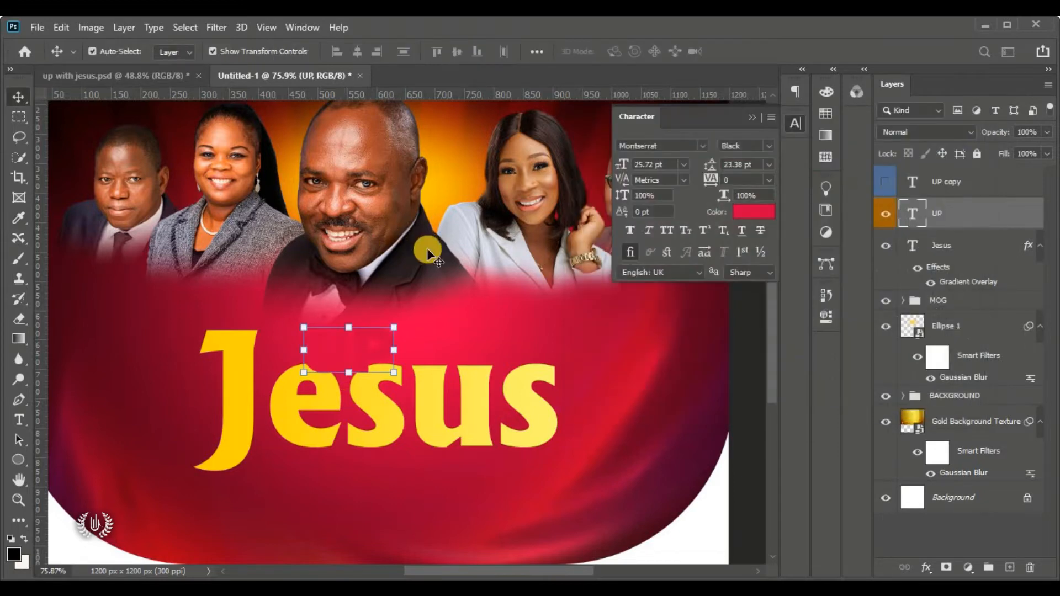
{"action": "left_click", "coordinate": [755, 117]}
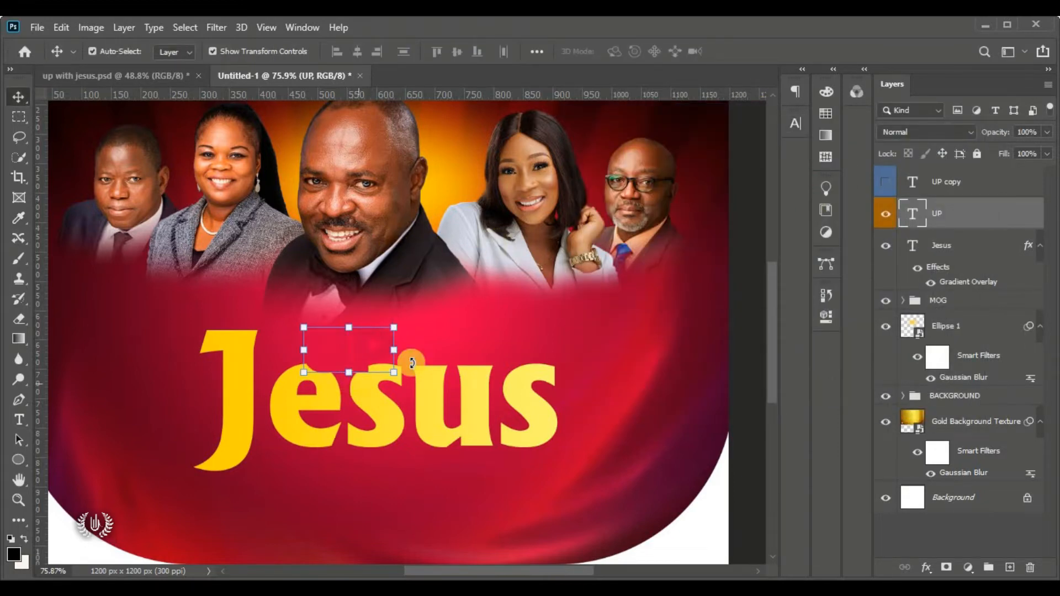
Show the white UP copy, nudge it down, and select both UP layers
{"action": "left_click", "coordinate": [883, 182]}
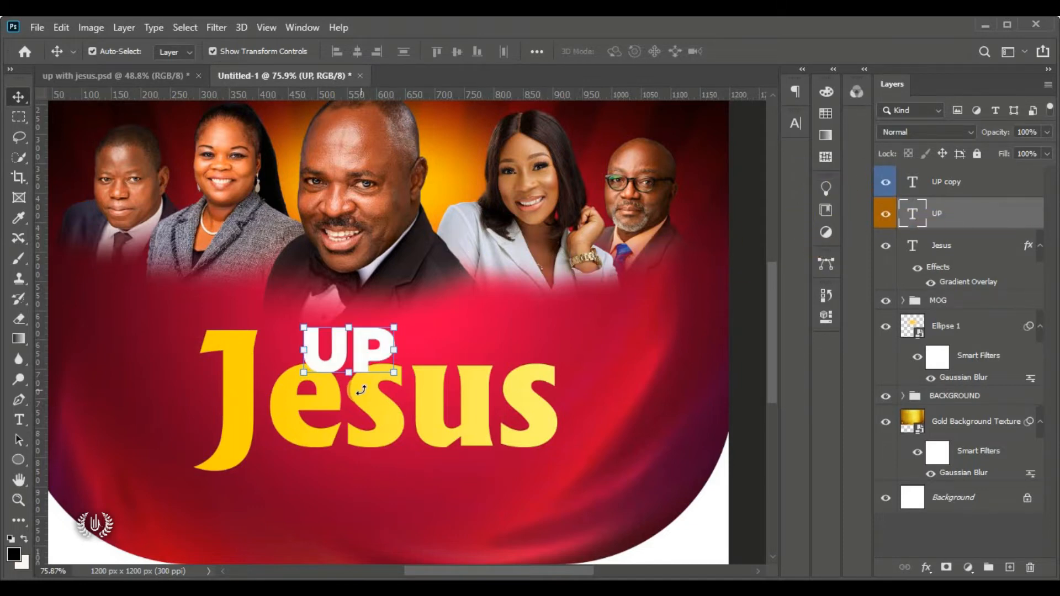
{"action": "key", "text": "Down"}
{"action": "key", "text": "Down"}
{"action": "key", "text": "Down"}
{"action": "key", "text": "Down"}
{"action": "key", "text": "Down"}
{"action": "key", "text": "Down"}
{"action": "key", "text": "Down"}
{"action": "key", "text": "Down"}
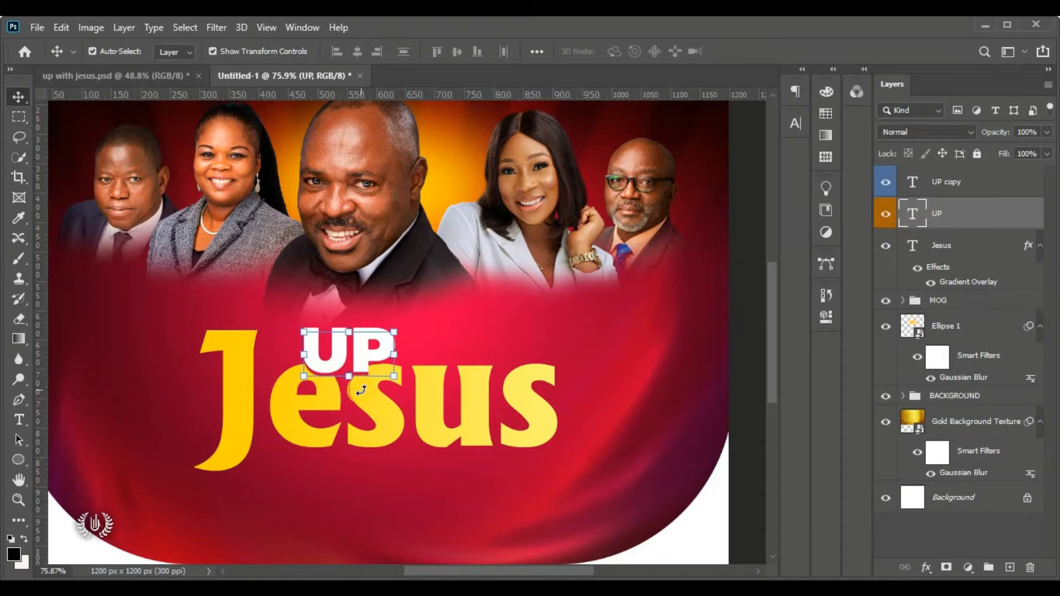
{"action": "left_click", "coordinate": [739, 233]}
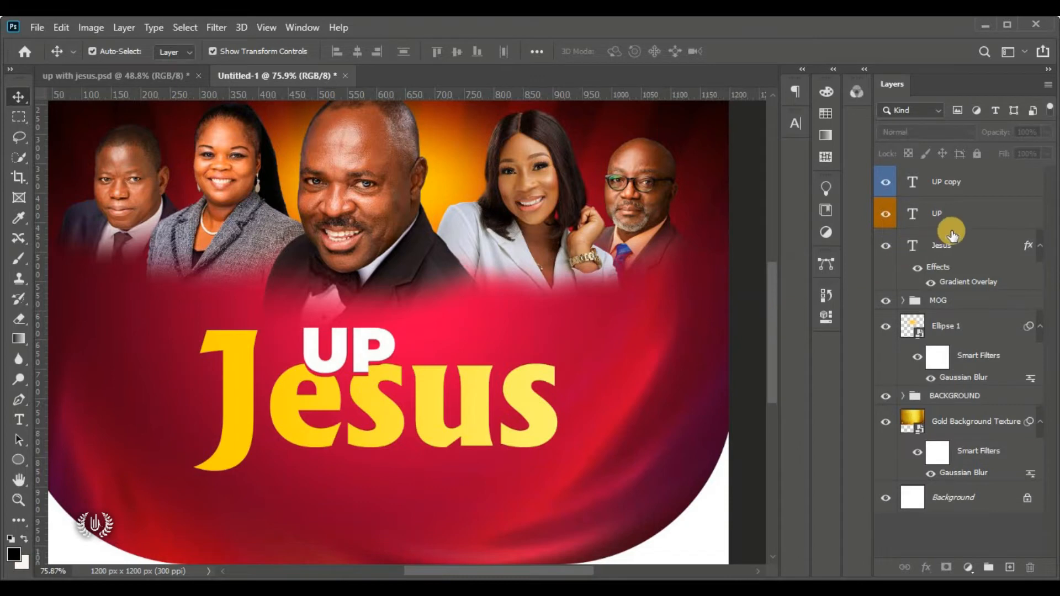
{"action": "left_click", "coordinate": [970, 209]}
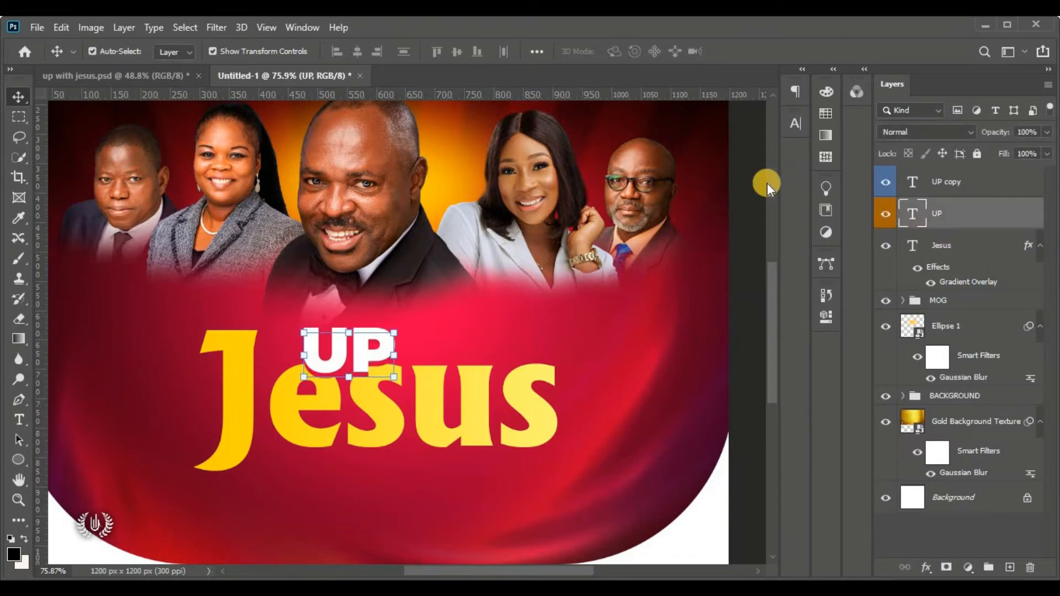
{"action": "left_click", "coordinate": [751, 194]}
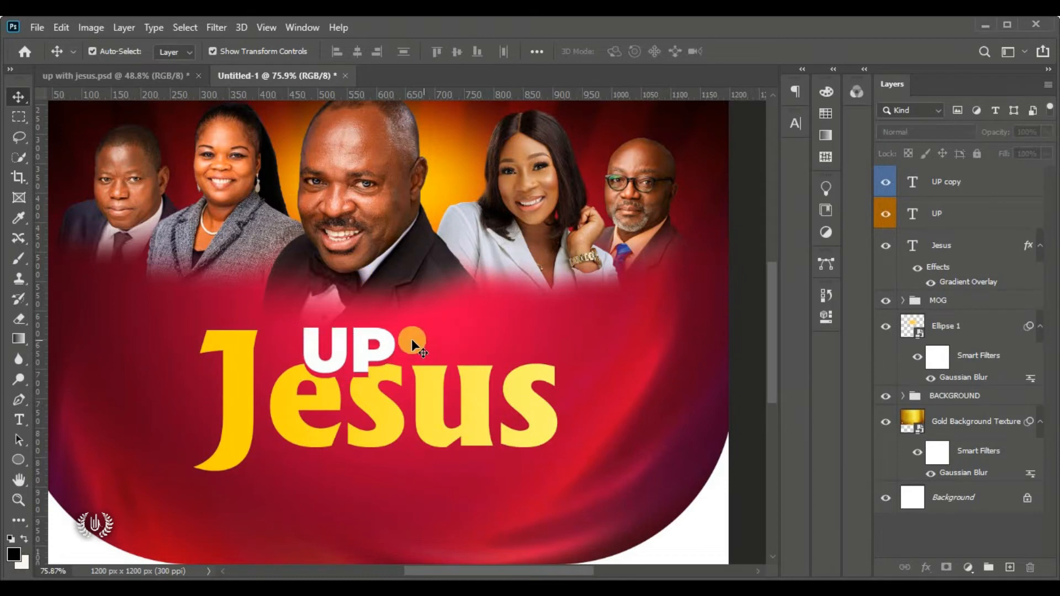
{"action": "left_click", "coordinate": [964, 214]}
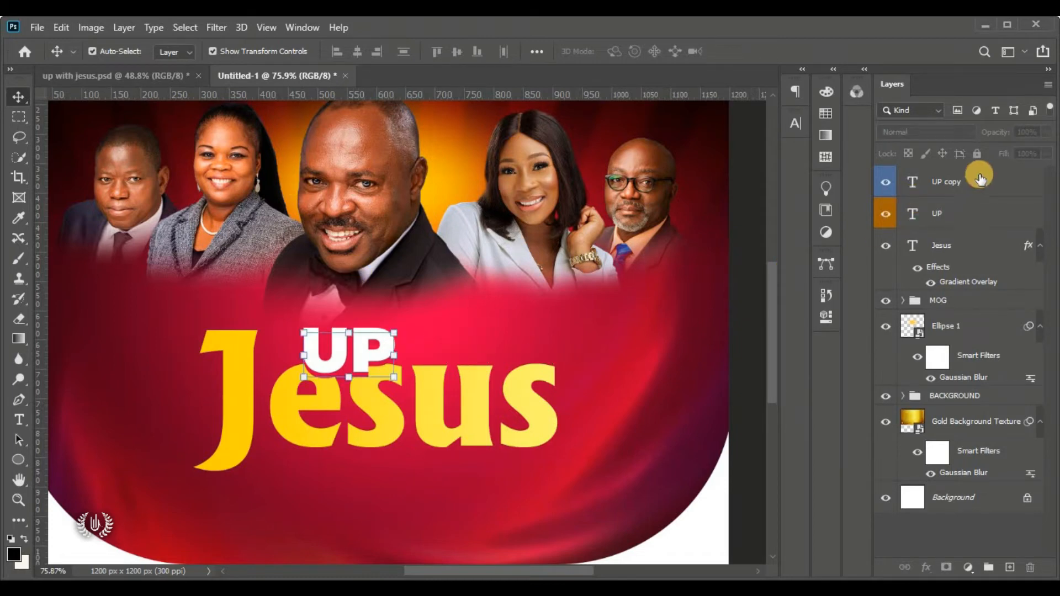
{"action": "left_click", "coordinate": [987, 186], "text": "shift"}
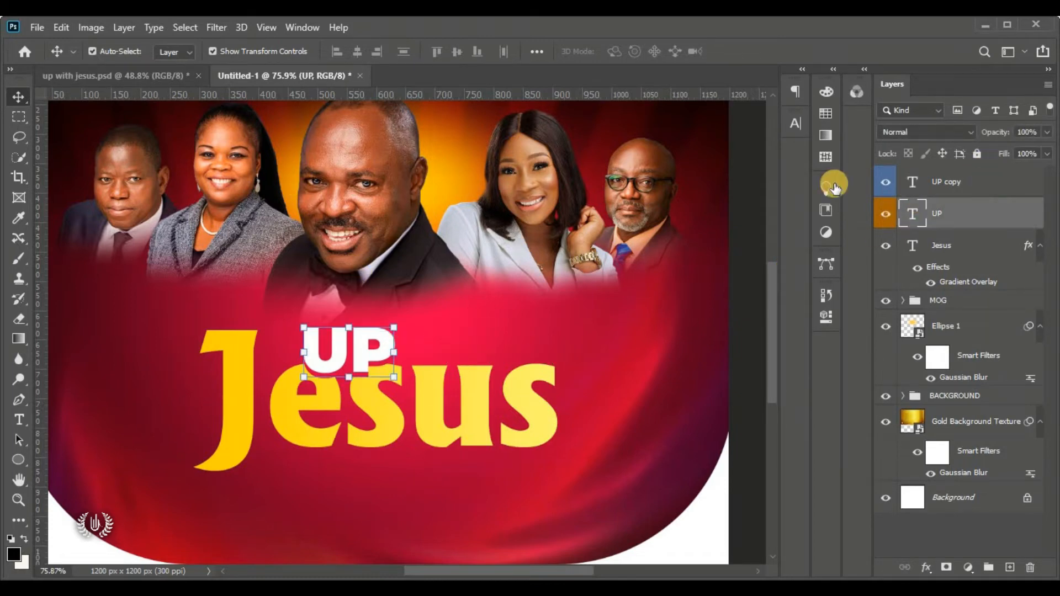
Free Transform both UP layers down to about 93% and commit
{"action": "left_click", "coordinate": [59, 27]}
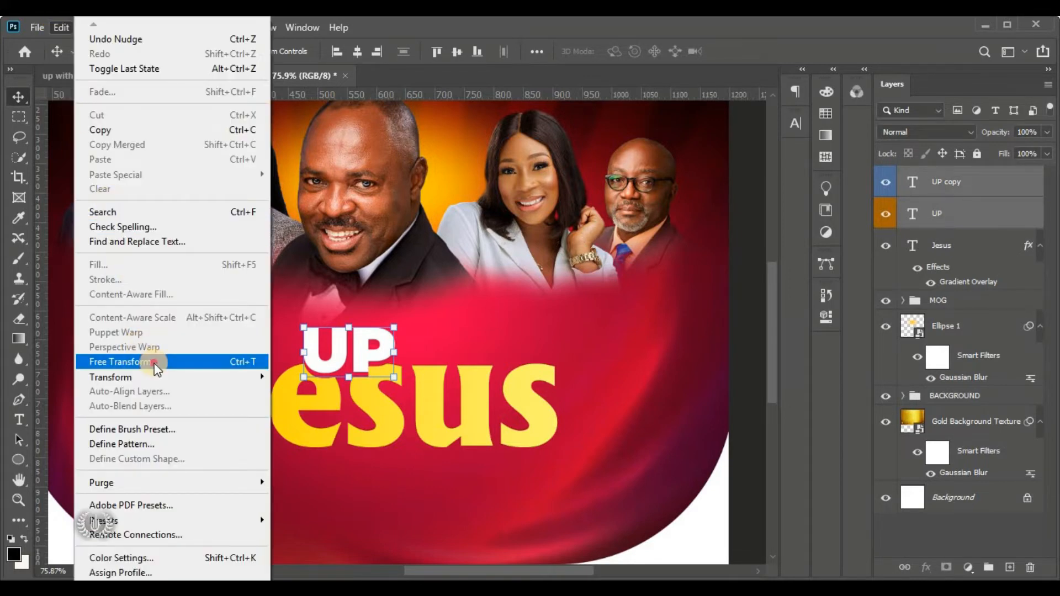
{"action": "left_click", "coordinate": [337, 334]}
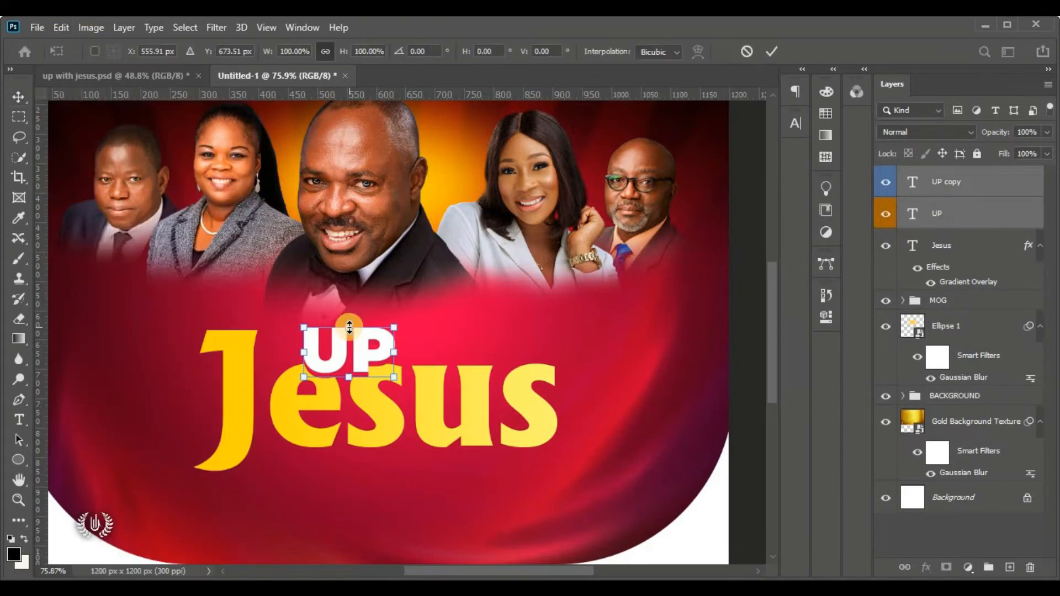
{"action": "left_click_drag", "start_coordinate": [349, 331], "coordinate": [349, 332]}
{"action": "left_click", "coordinate": [772, 51]}
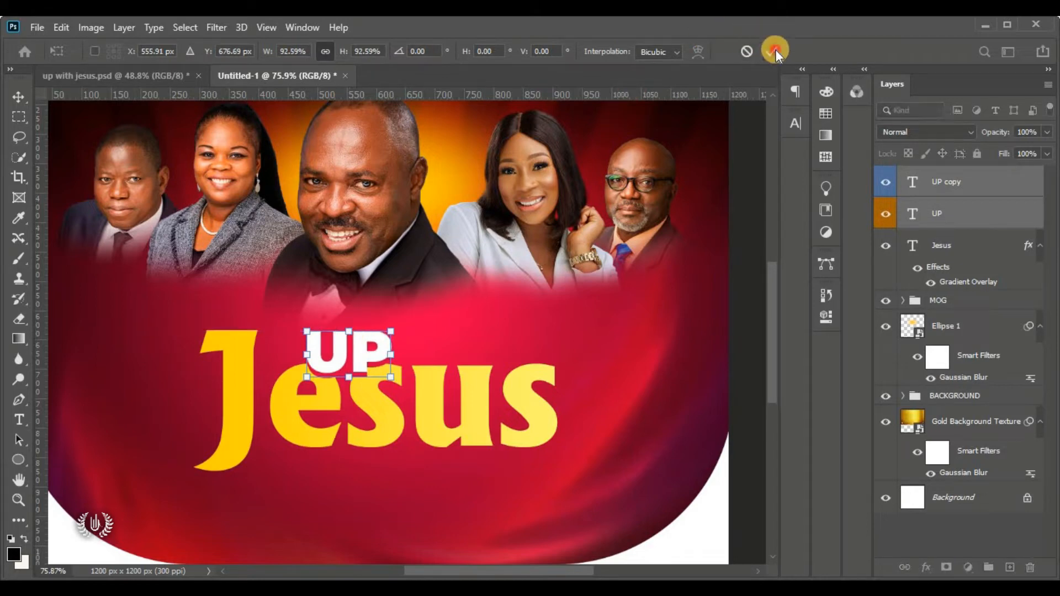
{"action": "left_click", "coordinate": [757, 239]}
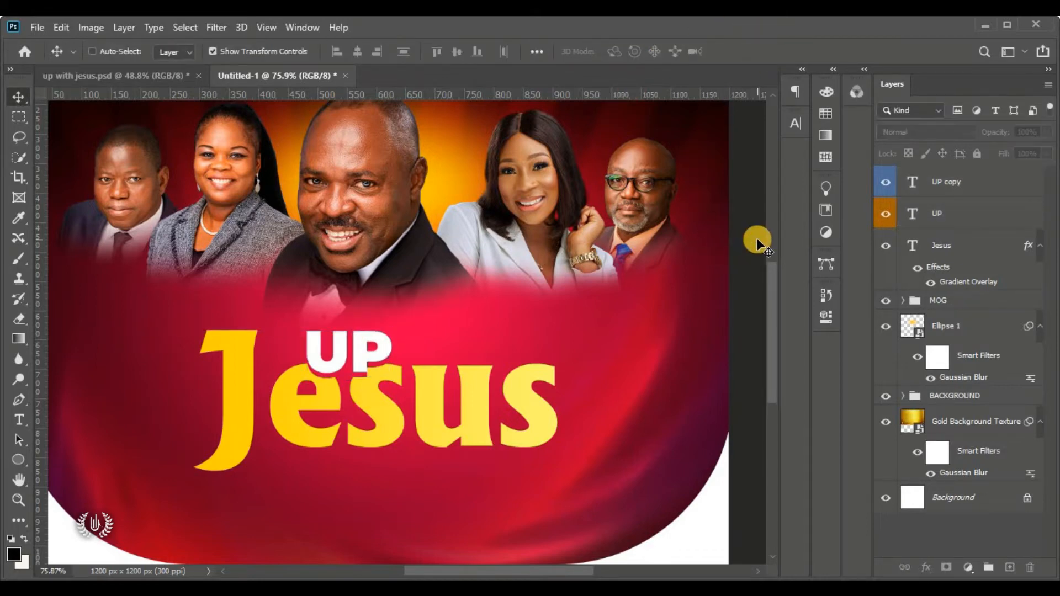
{"action": "key", "text": "ctrl+0"}
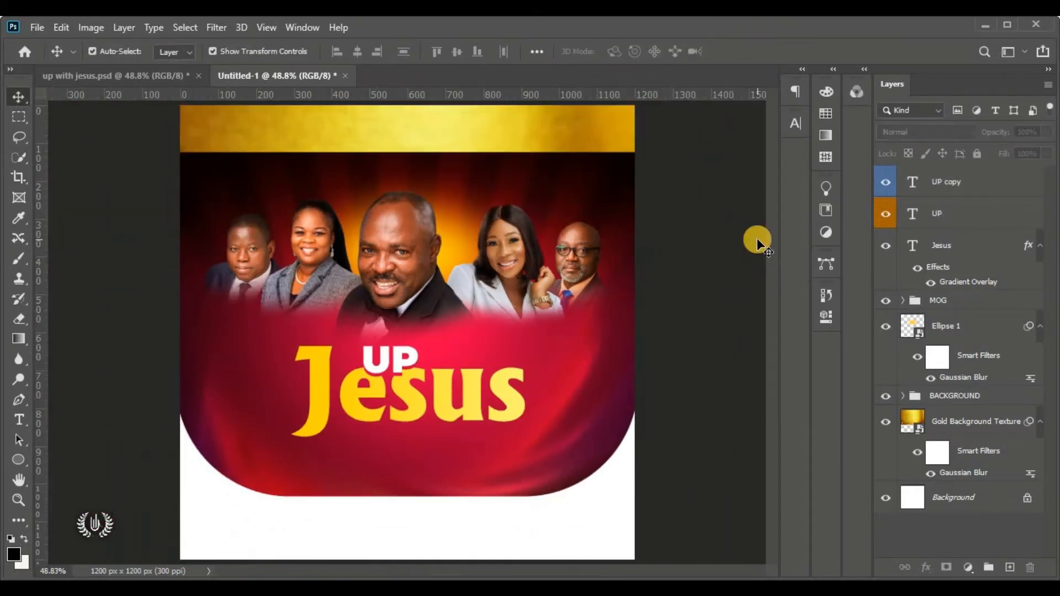
{"action": "left_click", "coordinate": [992, 189]}
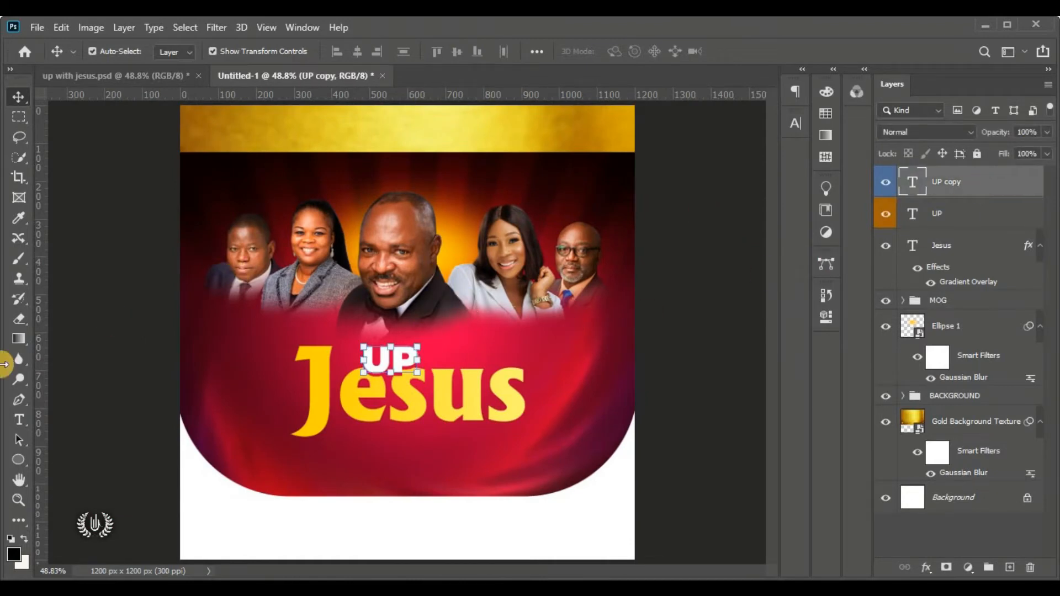
{"action": "left_click_drag", "start_coordinate": [13, 422], "coordinate": [88, 420]}
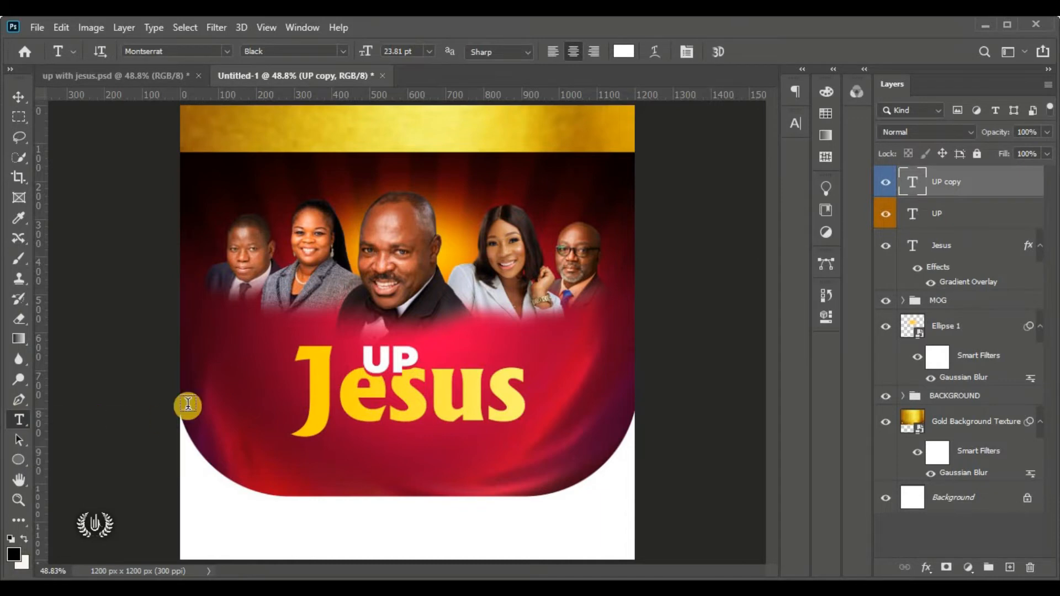
Place a new SemiBold text layer at about 9 pt just above UP
{"action": "left_click", "coordinate": [211, 349]}
{"action": "left_click_drag", "start_coordinate": [166, 351], "coordinate": [382, 349]}
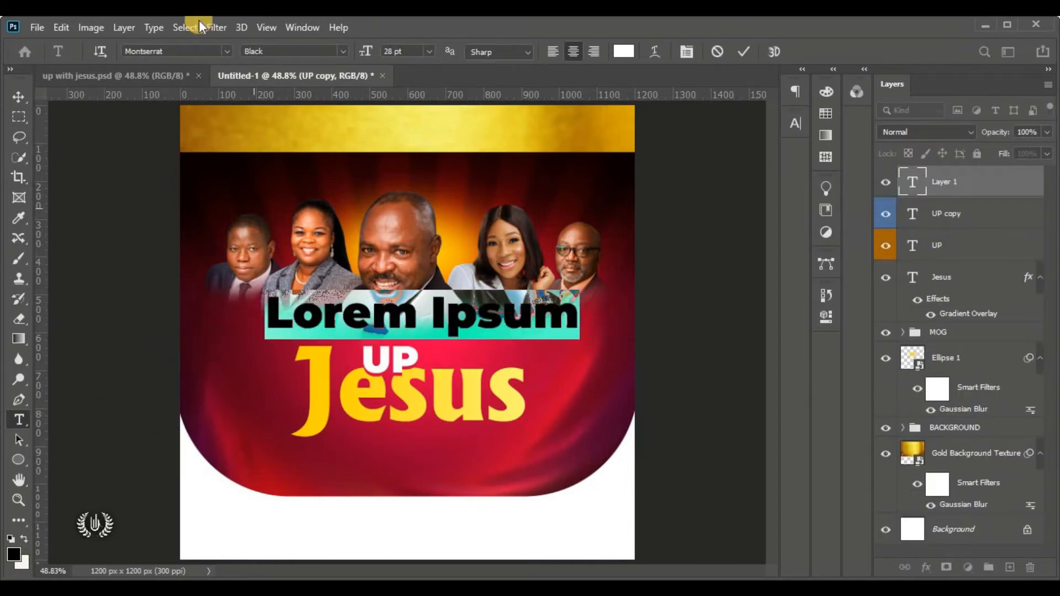
{"action": "left_click", "coordinate": [343, 51]}
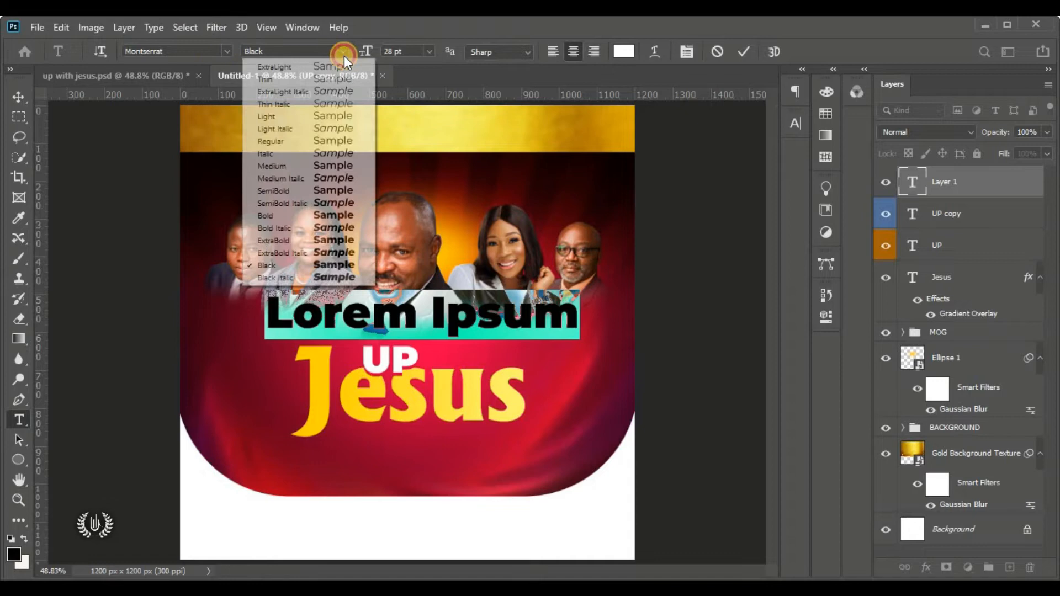
{"action": "left_click", "coordinate": [329, 190]}
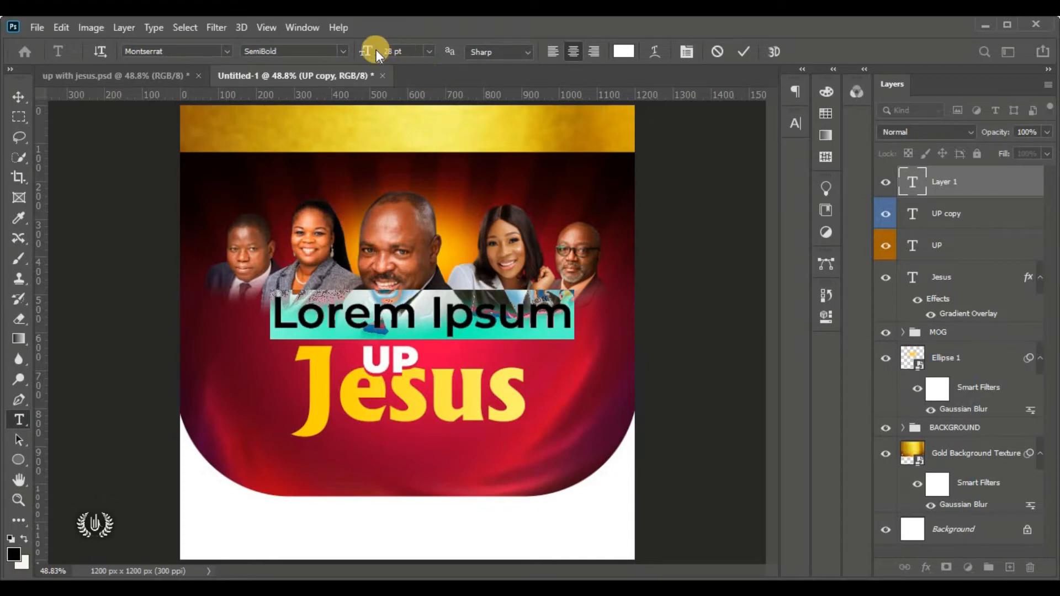
{"action": "left_click_drag", "start_coordinate": [373, 50], "coordinate": [349, 75]}
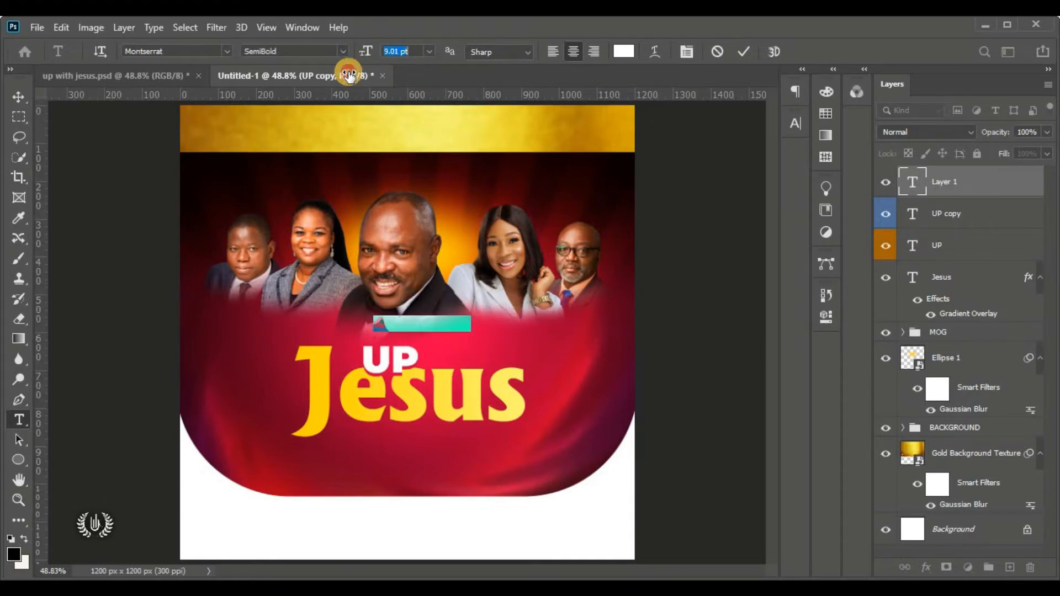
{"action": "scroll", "coordinate": [421, 330], "scroll_direction": "up", "scroll_amount": 2}
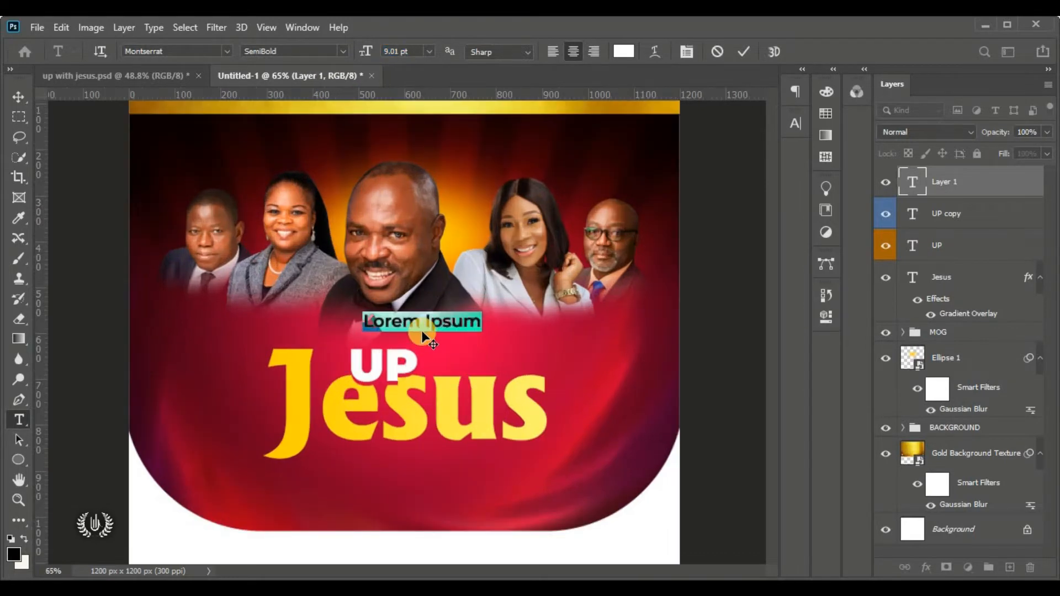
{"action": "scroll", "coordinate": [421, 330], "scroll_direction": "up", "scroll_amount": 3}
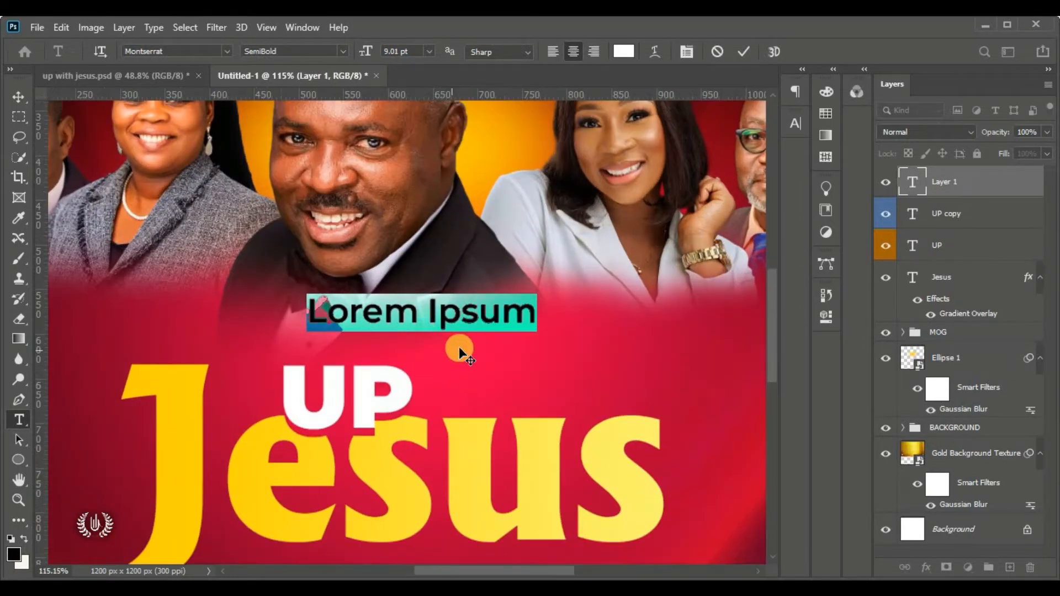
{"action": "left_click_drag", "start_coordinate": [459, 347], "coordinate": [377, 379]}
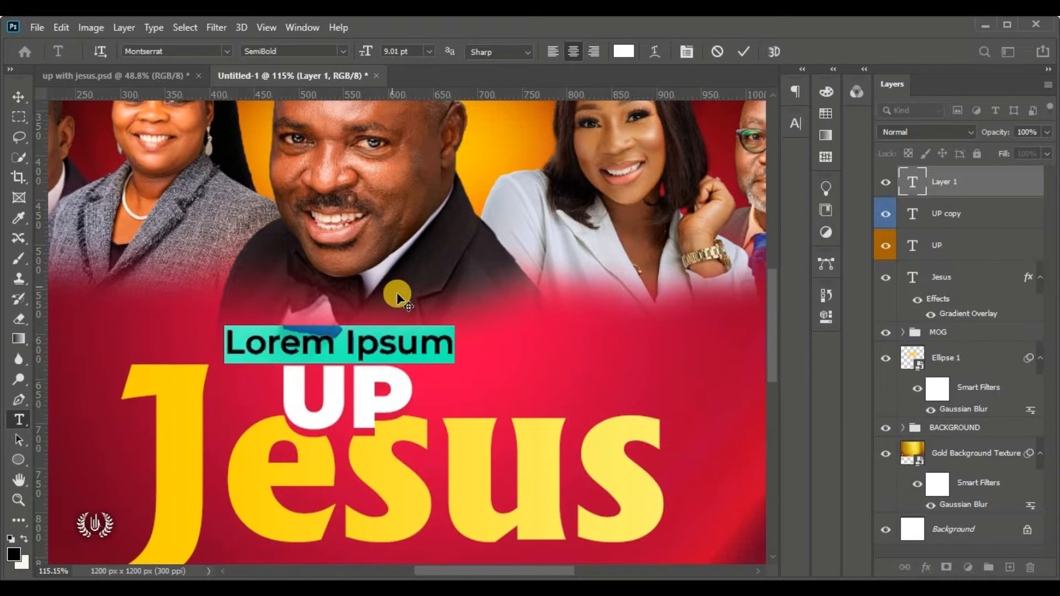
Type 'Wake' and reduce its size to 5 pt, then 4 pt
{"action": "key", "text": "BackSpace"}
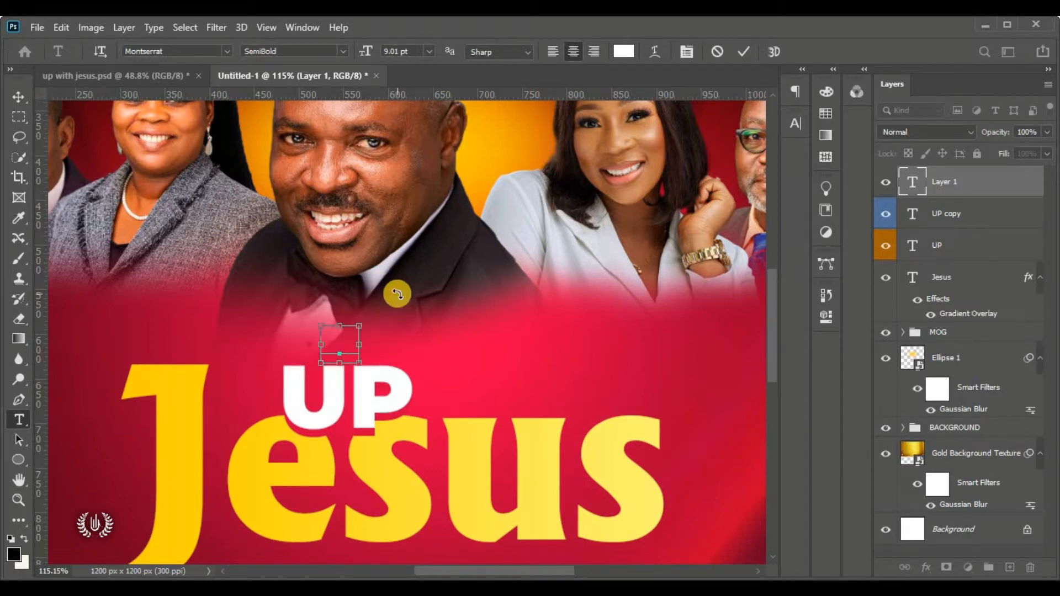
{"action": "key", "text": "ctrl+a"}
{"action": "type", "text": "W"}
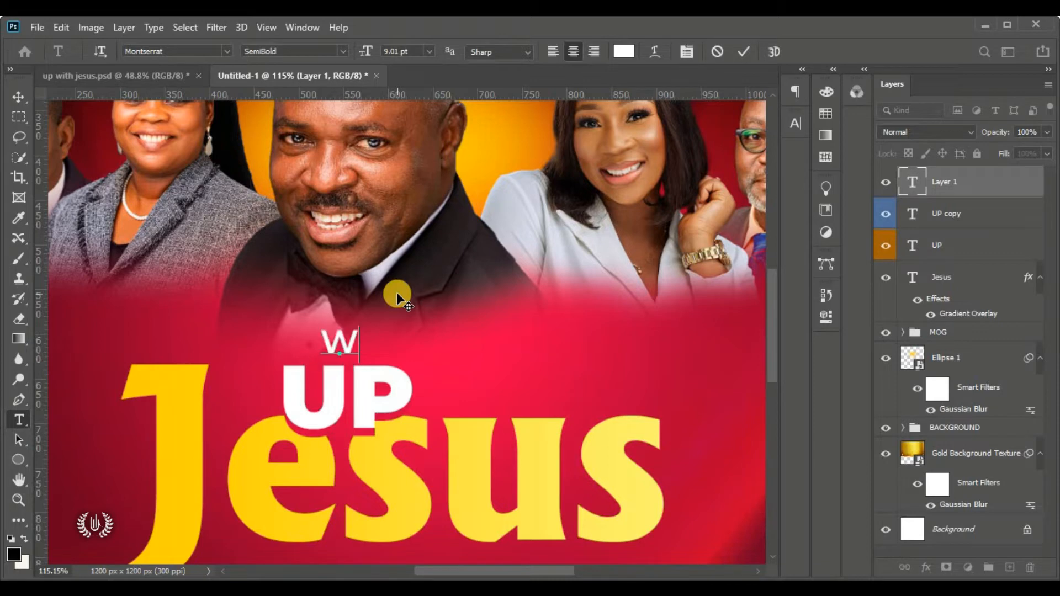
{"action": "type", "text": "ake"}
{"action": "key", "text": "ctrl+a"}
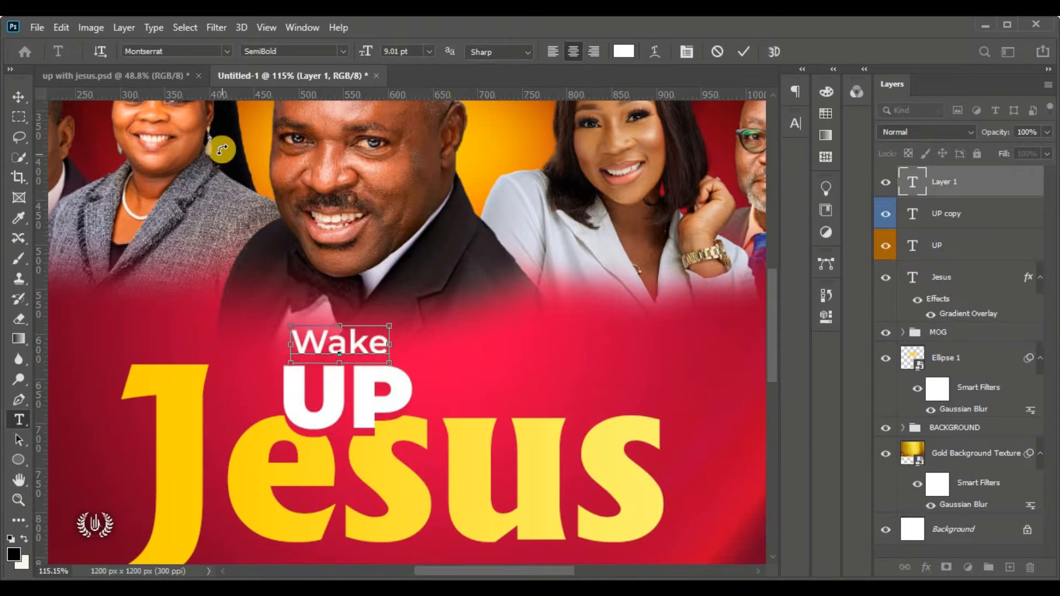
{"action": "left_click", "coordinate": [413, 51]}
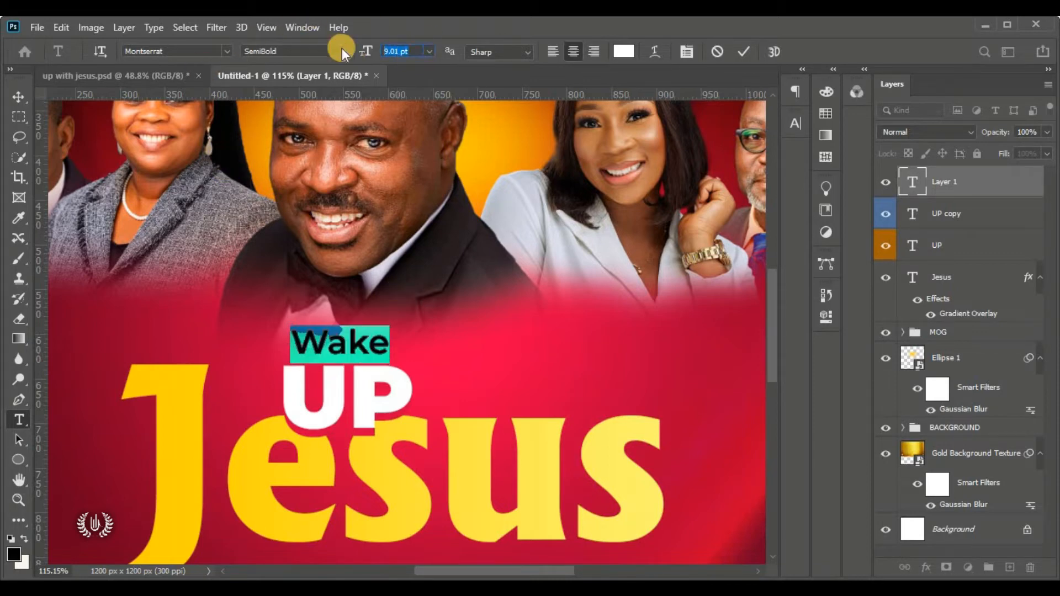
{"action": "type", "text": "5"}
{"action": "key", "text": "Return"}
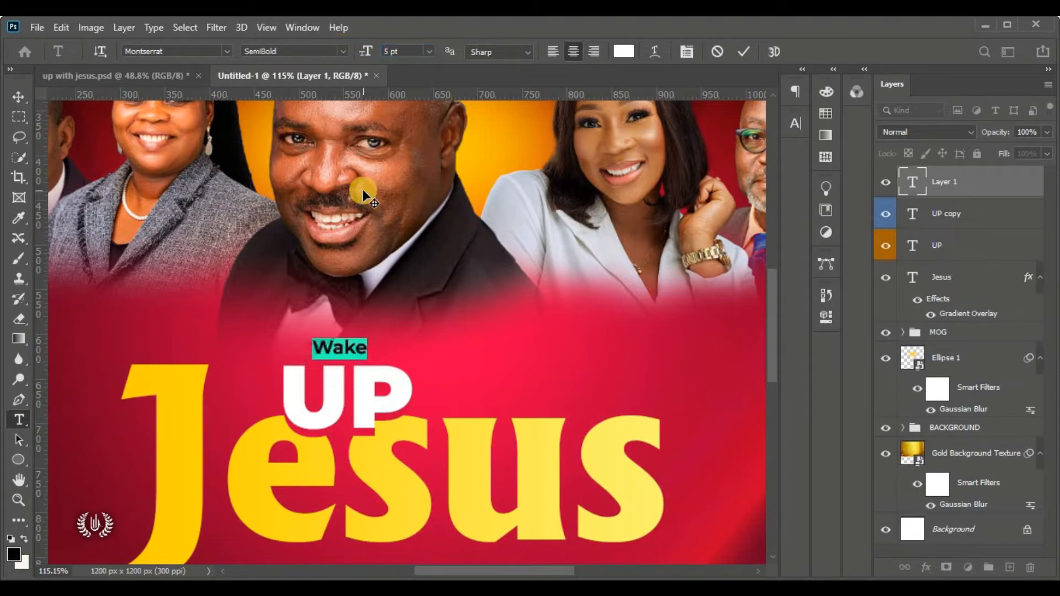
{"action": "left_click", "coordinate": [408, 49]}
{"action": "type", "text": "4"}
{"action": "key", "text": "Return"}
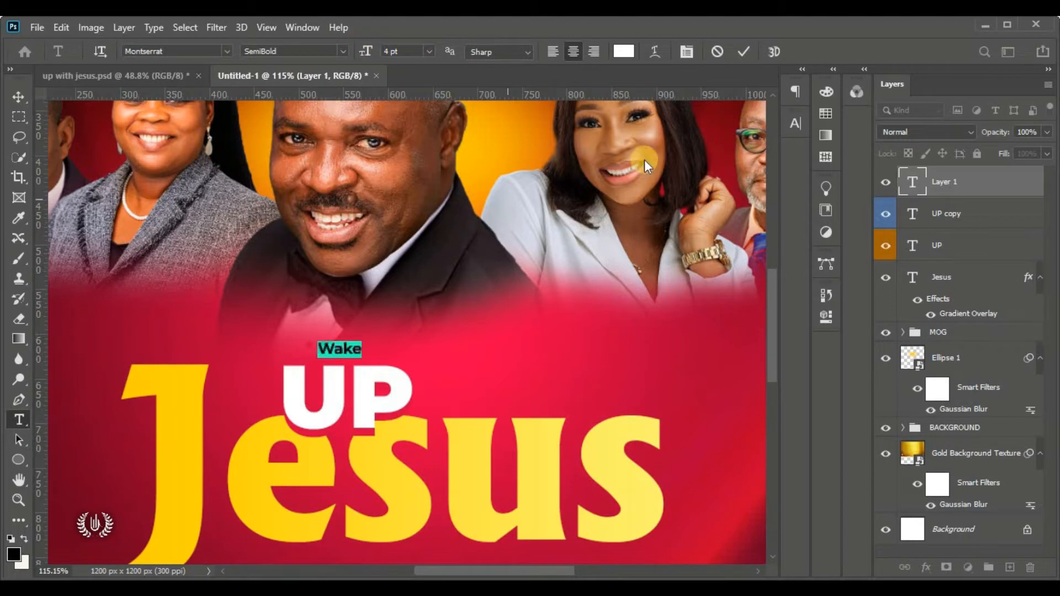
{"action": "left_click", "coordinate": [789, 123]}
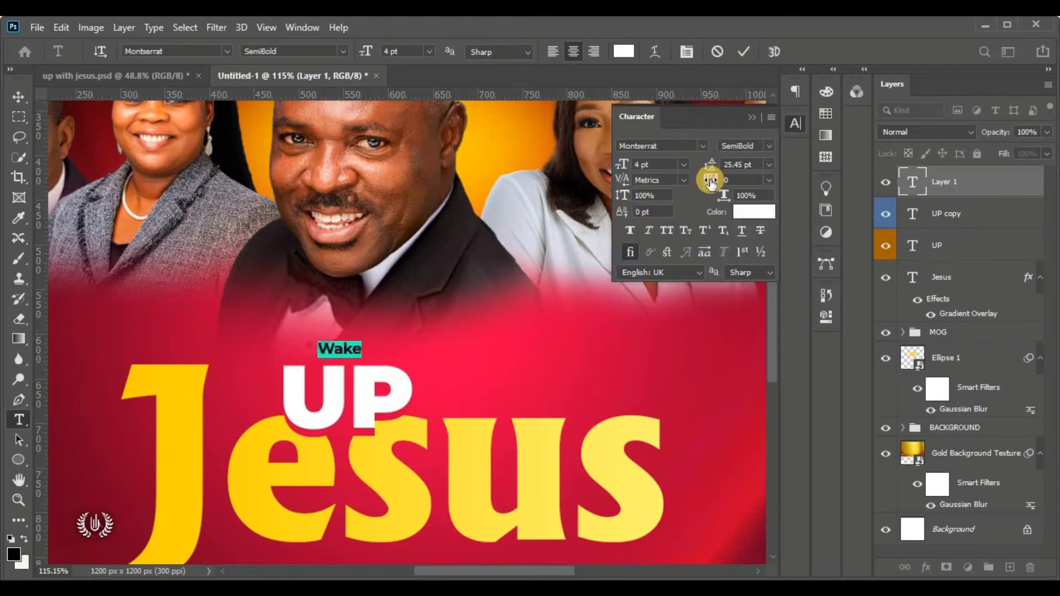
Increase Wake's tracking to about 1740–1750 so it spans UP
{"action": "left_click_drag", "start_coordinate": [711, 178], "coordinate": [311, 403]}
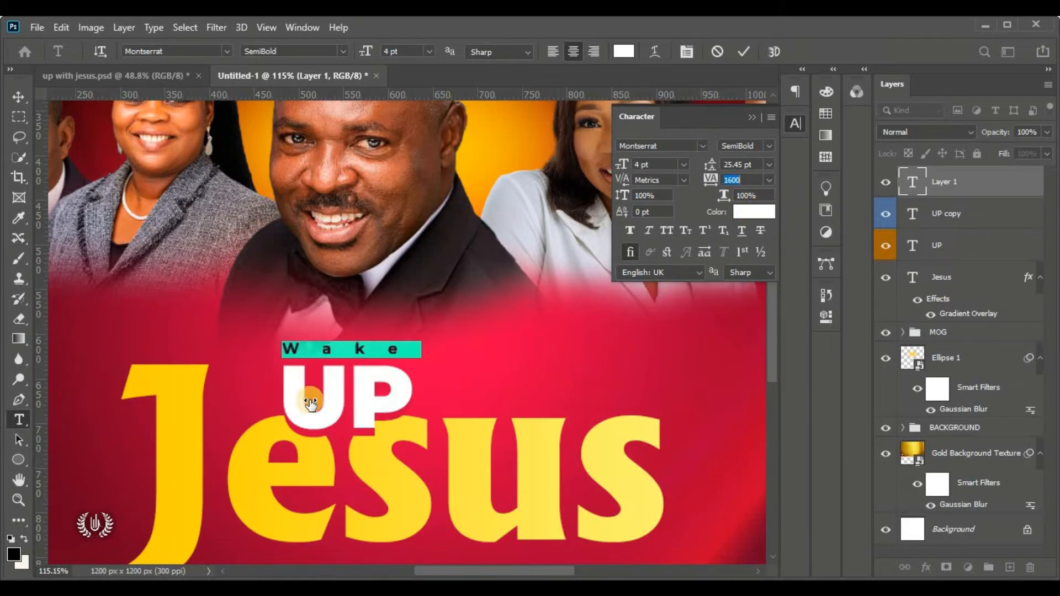
{"action": "key", "text": "ctrl+Right"}
{"action": "key", "text": "ctrl+Right"}
{"action": "key", "text": "ctrl+Right"}
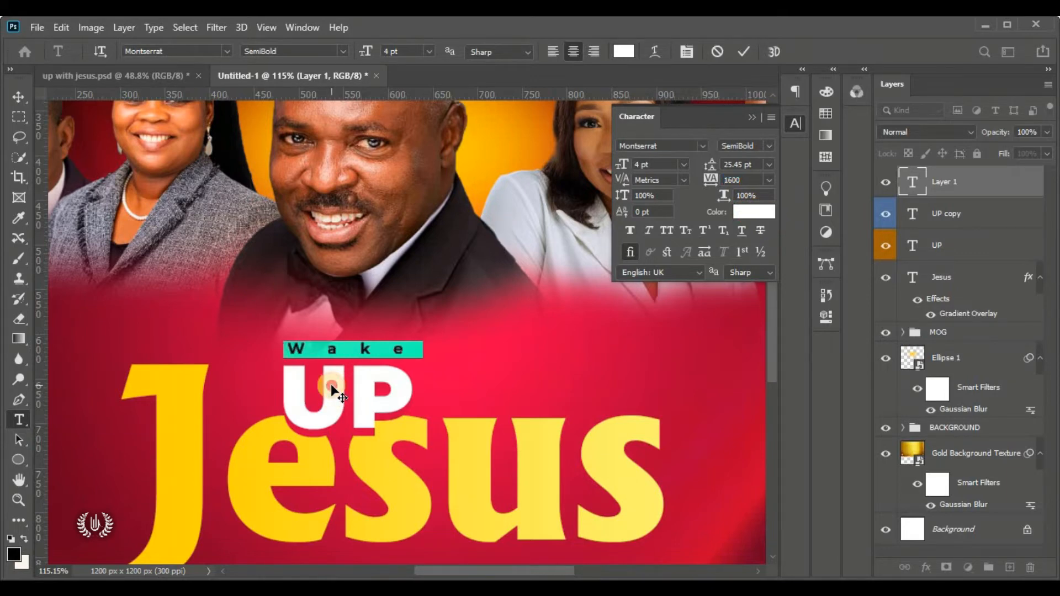
{"action": "left_click_drag", "start_coordinate": [710, 178], "coordinate": [219, 388]}
{"action": "key", "text": "ctrl+Right"}
{"action": "key", "text": "ctrl+Right"}
{"action": "key", "text": "ctrl+Right"}
{"action": "key", "text": "ctrl+Right"}
{"action": "key", "text": "ctrl+Right"}
{"action": "key", "text": "ctrl+Right"}
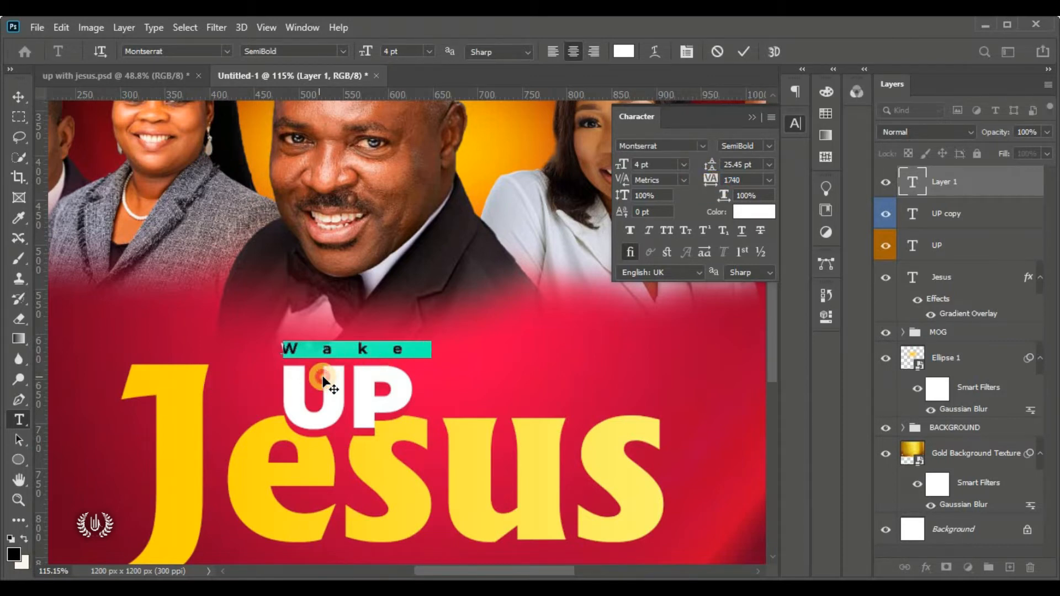
{"action": "left_click", "coordinate": [735, 180]}
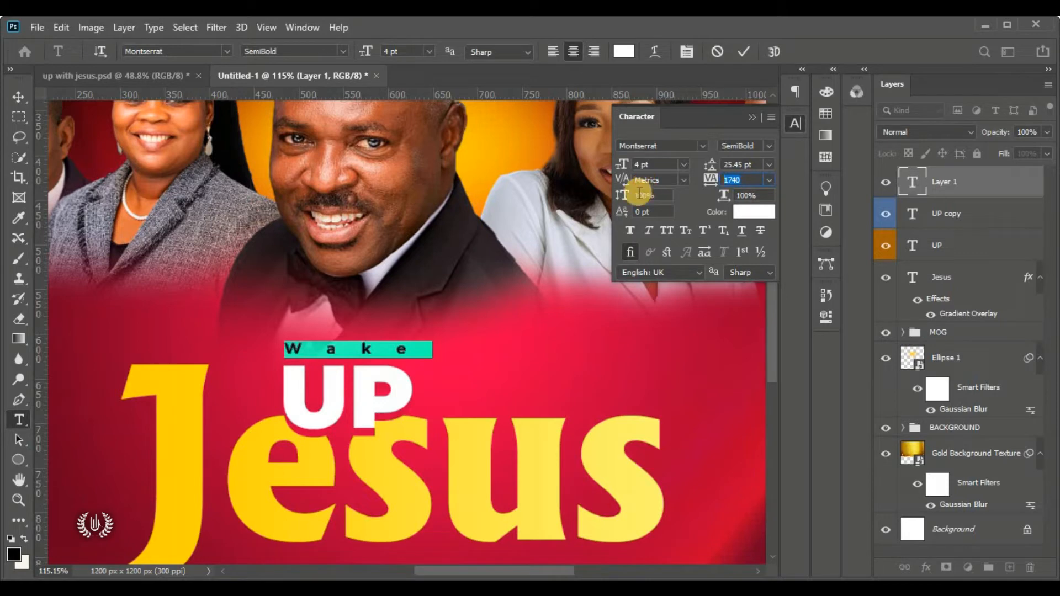
{"action": "left_click", "coordinate": [746, 180]}
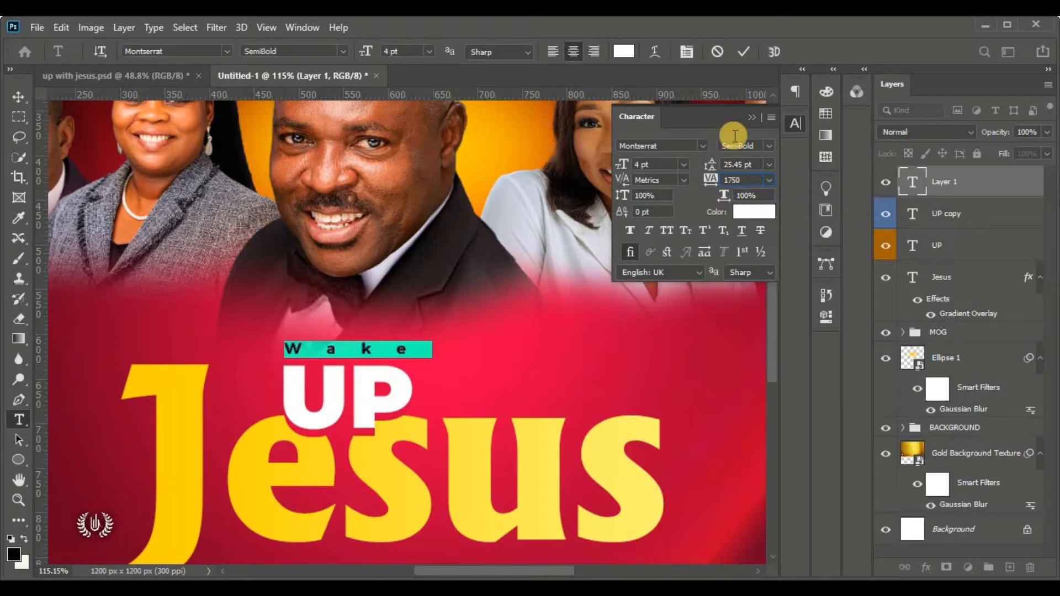
{"action": "left_click", "coordinate": [745, 53]}
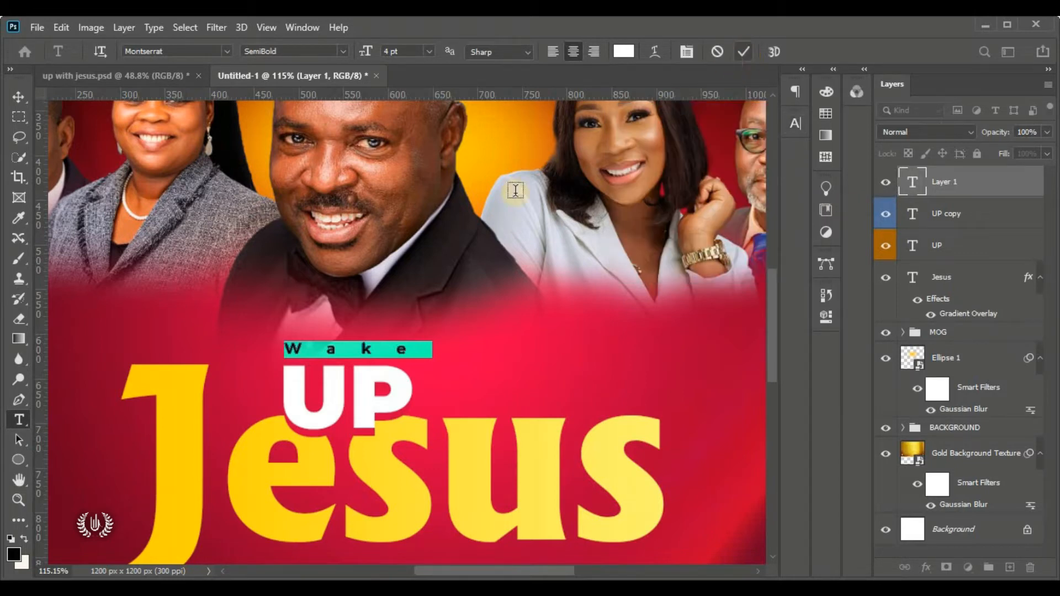
Commit the Wake text, nudge it down, and view the whole flyer
{"action": "left_click", "coordinate": [18, 97]}
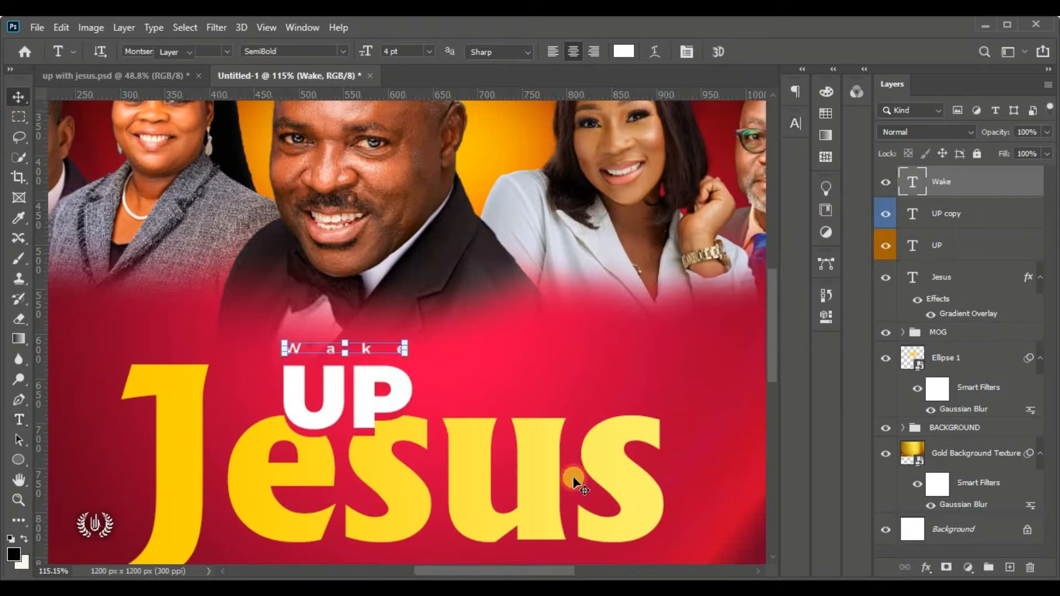
{"action": "key", "text": "Down"}
{"action": "key", "text": "Down"}
{"action": "key", "text": "Down"}
{"action": "key", "text": "Down"}
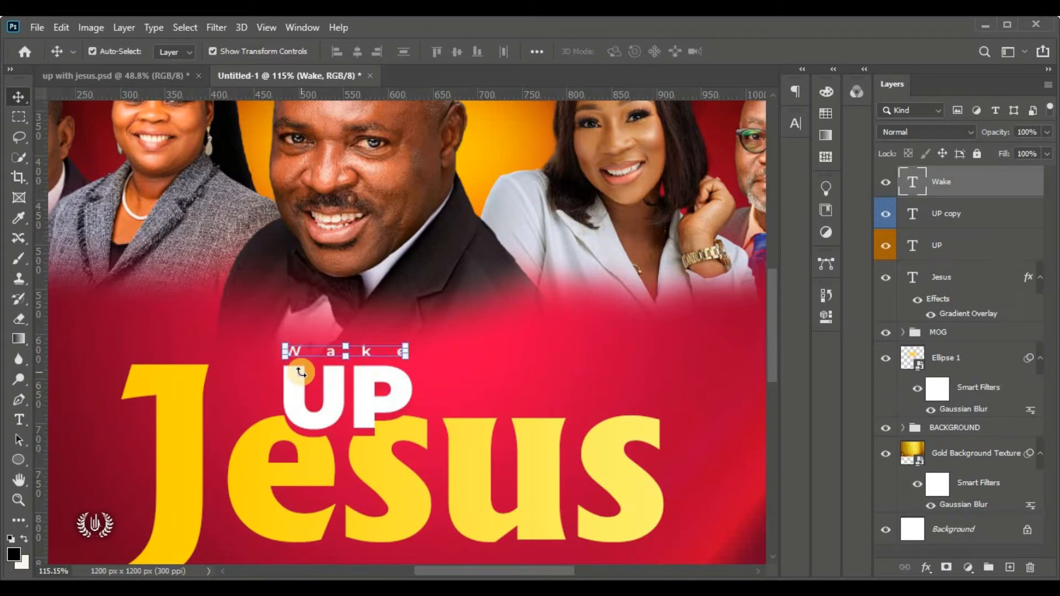
{"action": "key", "text": "Down"}
{"action": "key", "text": "Down"}
{"action": "key", "text": "ctrl+0"}
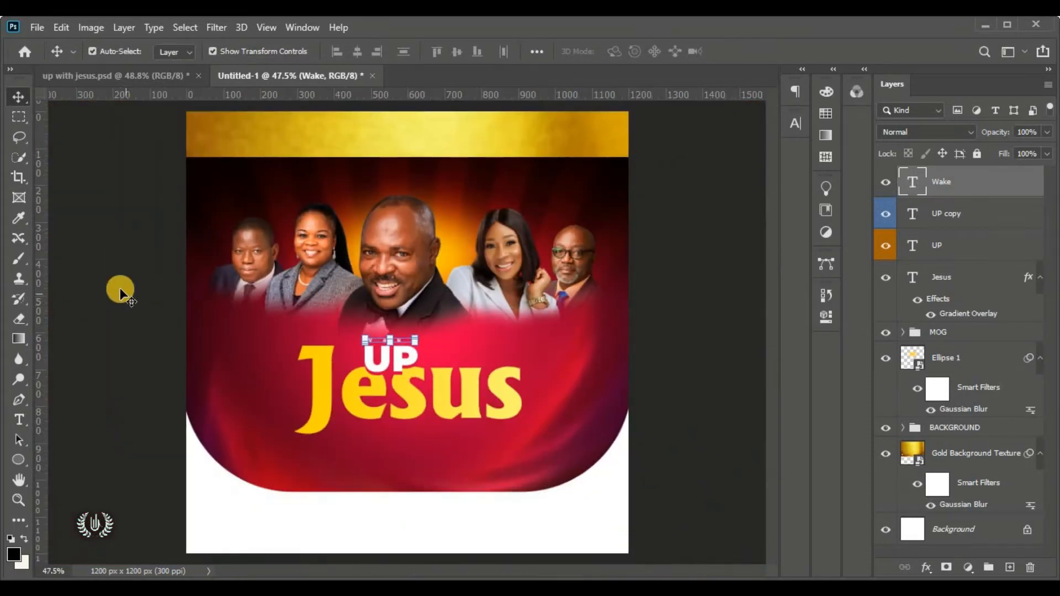
{"action": "left_click", "coordinate": [95, 263], "text": "ctrl"}
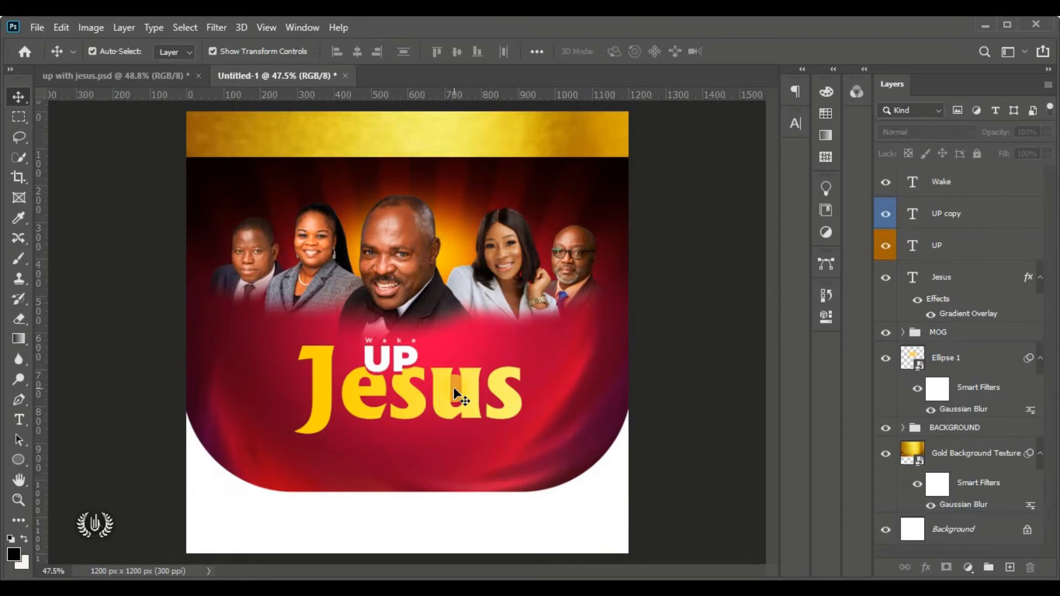
{"action": "left_click", "coordinate": [683, 242]}
{"action": "left_click", "coordinate": [991, 193]}
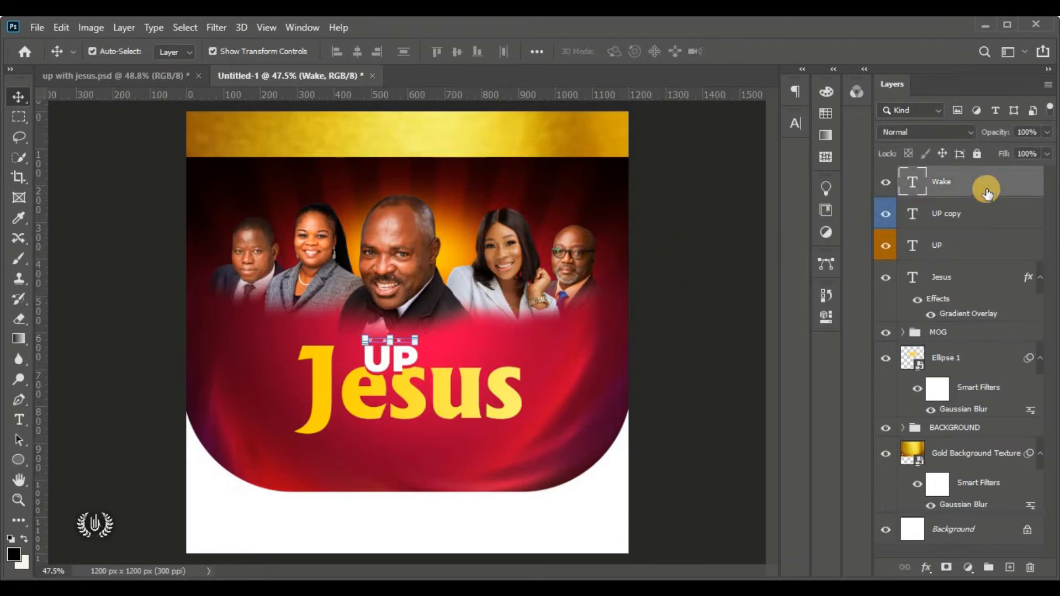
Draw a white circle with the Ellipse Tool beside the end of Jesus
{"action": "left_click", "coordinate": [10, 459]}
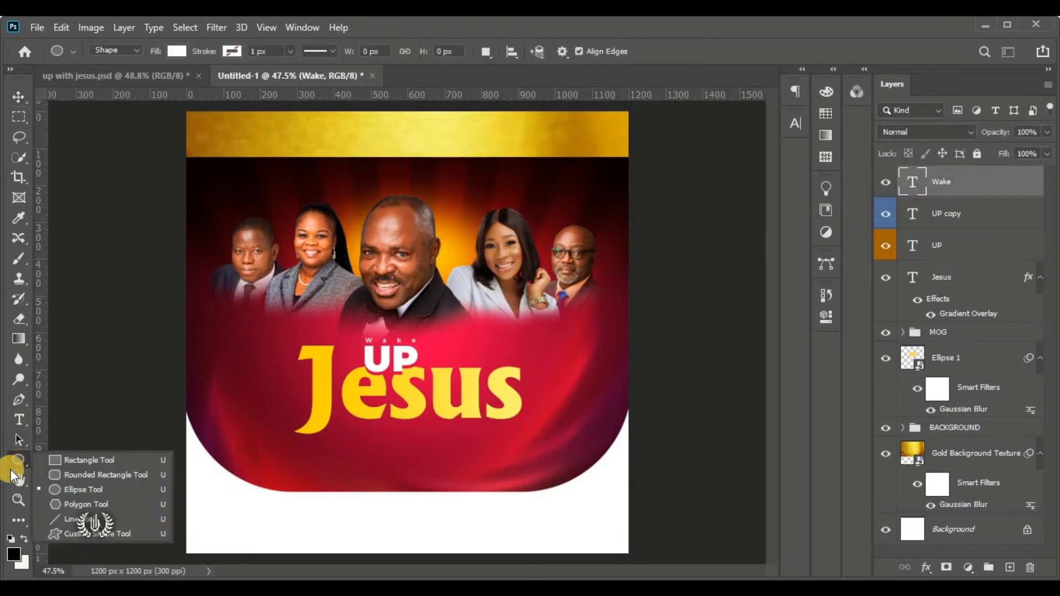
{"action": "left_click", "coordinate": [136, 491]}
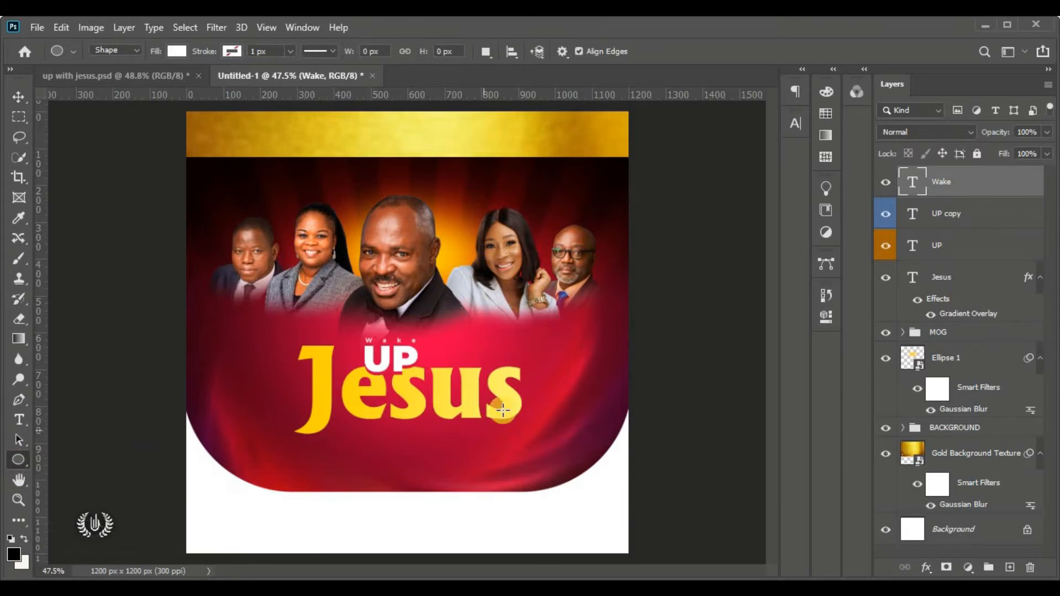
{"action": "left_click_drag", "start_coordinate": [490, 332], "coordinate": [550, 372]}
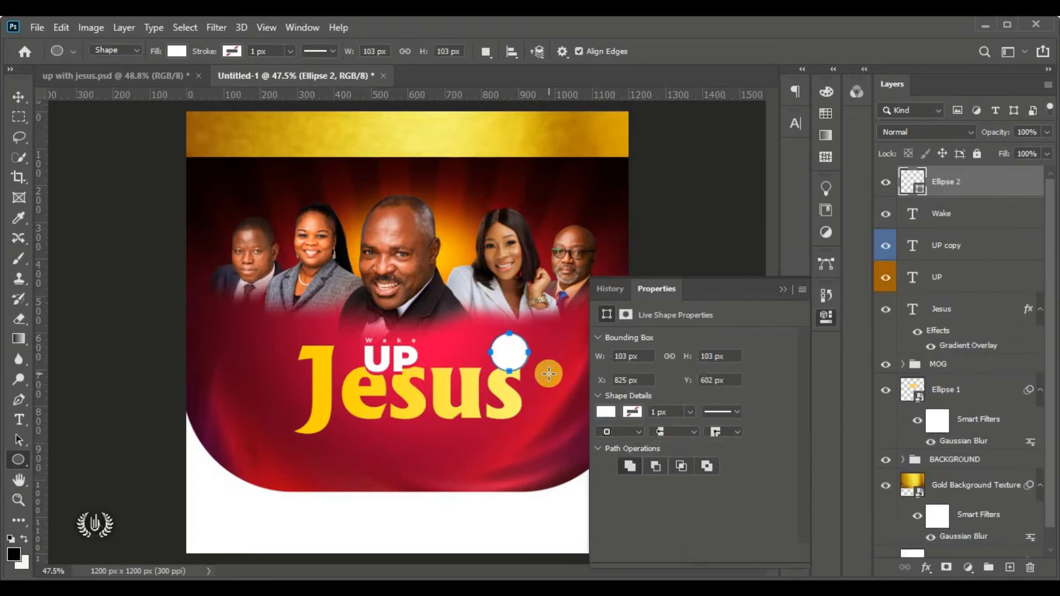
{"action": "left_click", "coordinate": [783, 289]}
Move the circle beside the top of the last s and shrink it to about 82%
{"action": "left_click", "coordinate": [19, 98]}
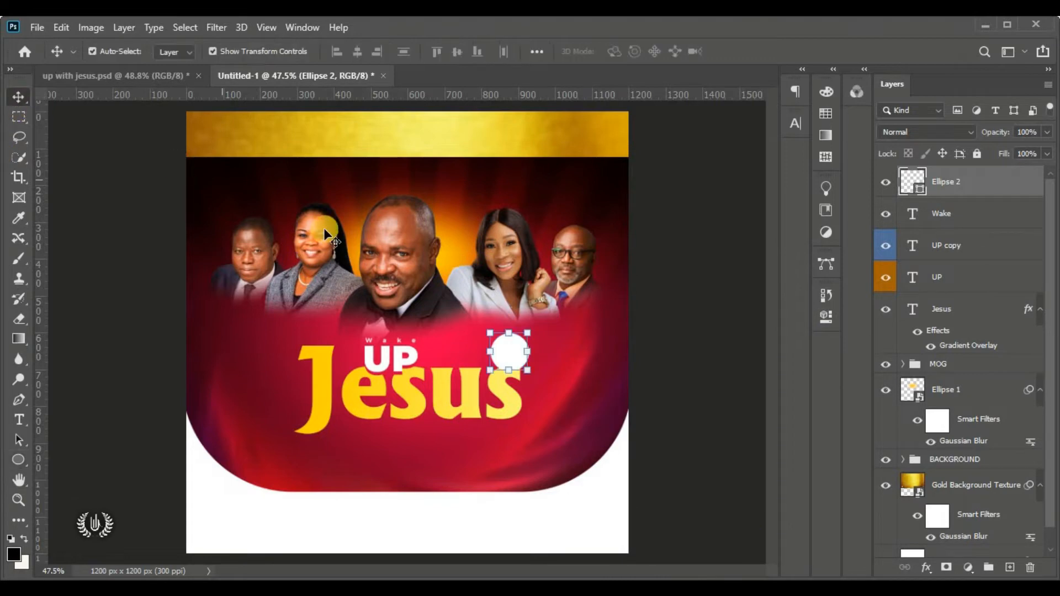
{"action": "left_click_drag", "start_coordinate": [513, 359], "coordinate": [534, 375]}
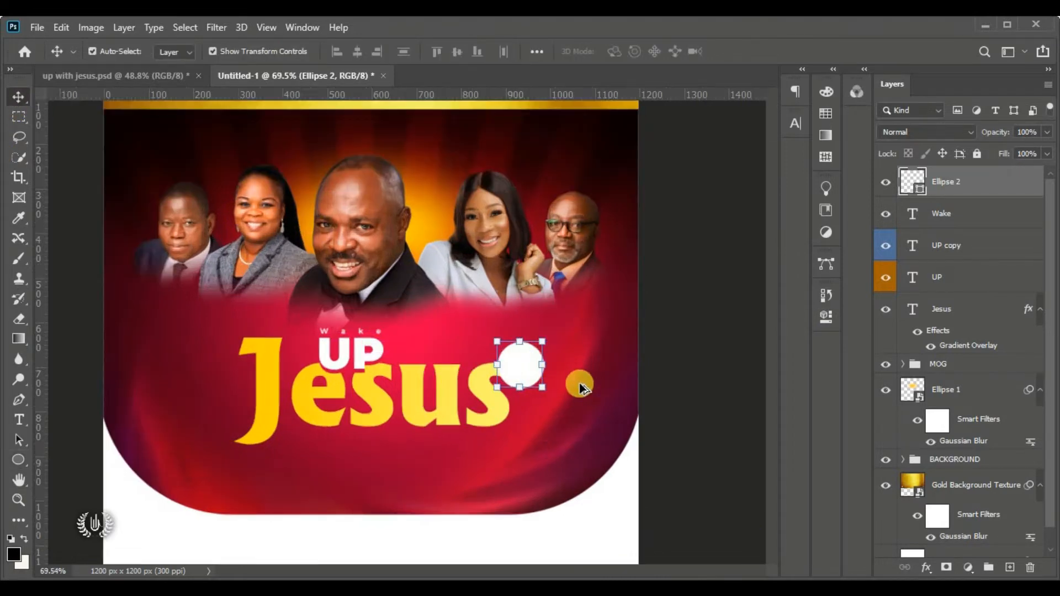
{"action": "scroll", "coordinate": [578, 382], "scroll_direction": "up", "scroll_amount": 5}
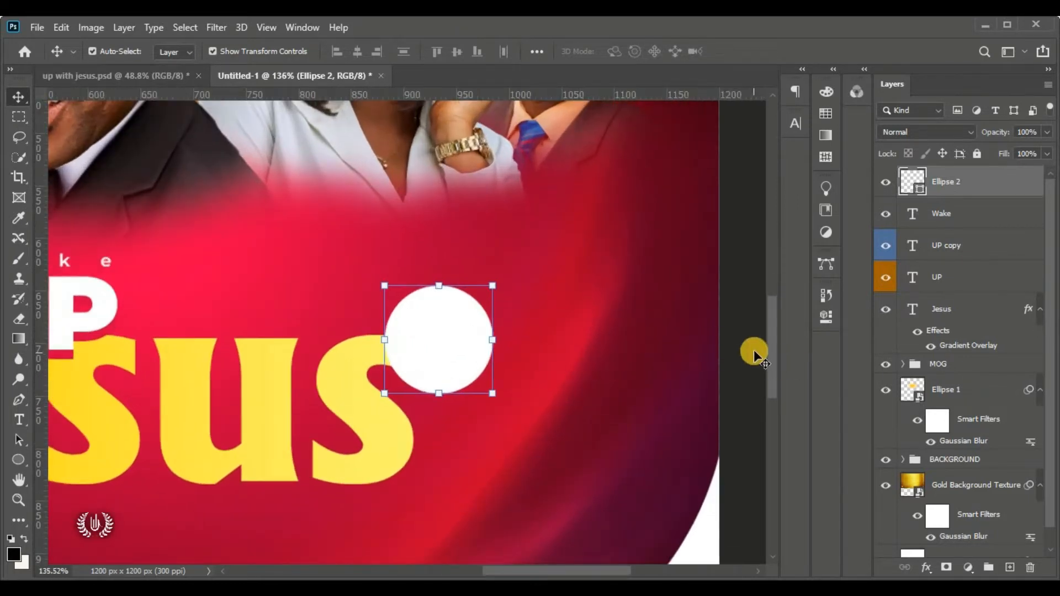
{"action": "left_click_drag", "start_coordinate": [773, 346], "coordinate": [773, 349]}
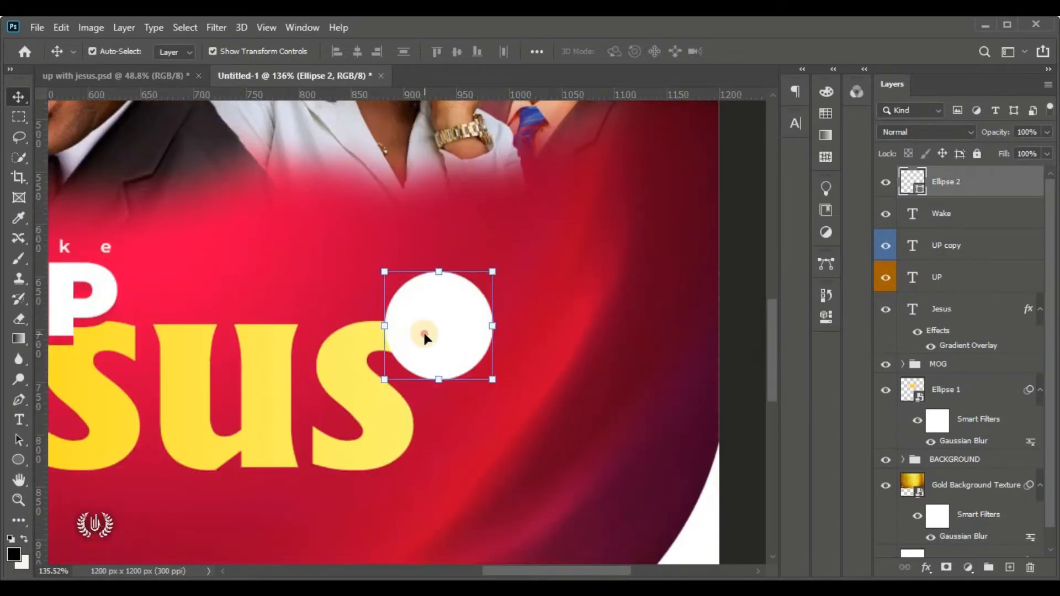
{"action": "mouse_move", "coordinate": [424, 336]}
{"action": "left_mouse_down"}
{"action": "mouse_move", "coordinate": [435, 305]}
{"action": "mouse_move", "coordinate": [541, 188]}
{"action": "mouse_move", "coordinate": [353, 317]}
{"action": "mouse_move", "coordinate": [409, 314]}
{"action": "mouse_move", "coordinate": [416, 303]}
{"action": "mouse_move", "coordinate": [424, 326]}
{"action": "mouse_move", "coordinate": [436, 320]}
{"action": "mouse_move", "coordinate": [413, 328]}
{"action": "left_mouse_up"}
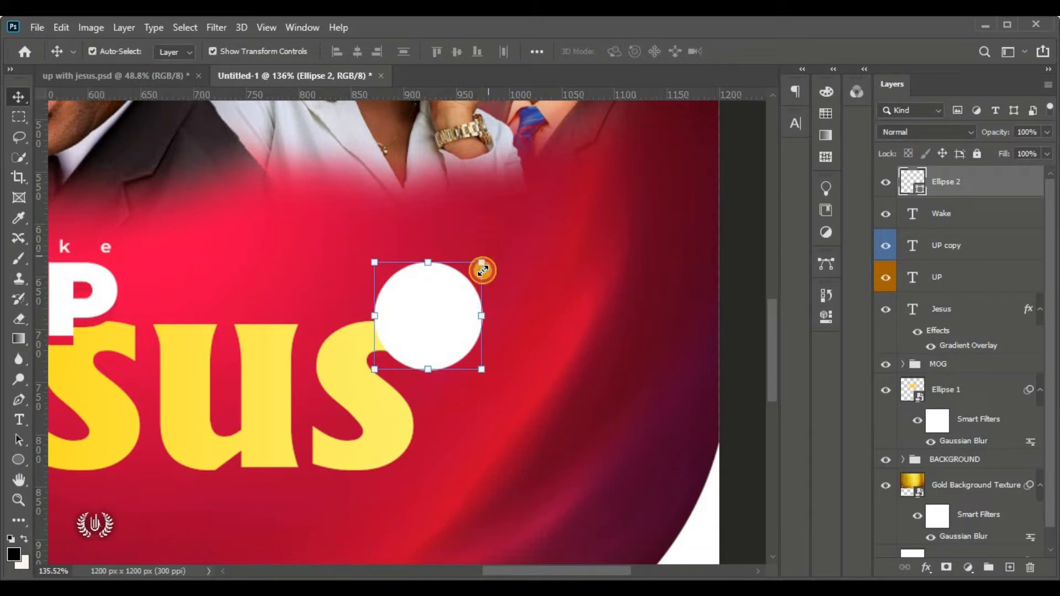
{"action": "left_click_drag", "start_coordinate": [484, 261], "coordinate": [463, 282]}
{"action": "left_click", "coordinate": [772, 51]}
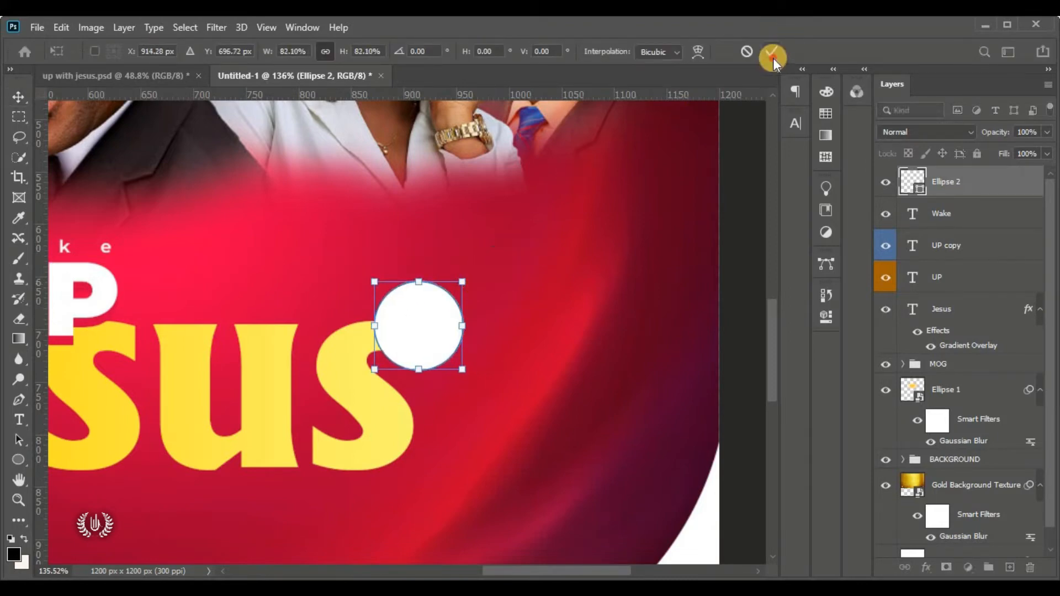
Fill the Ellipse 2 circle with dark red 770024 and duplicate the layer
{"action": "double_click", "coordinate": [919, 191]}
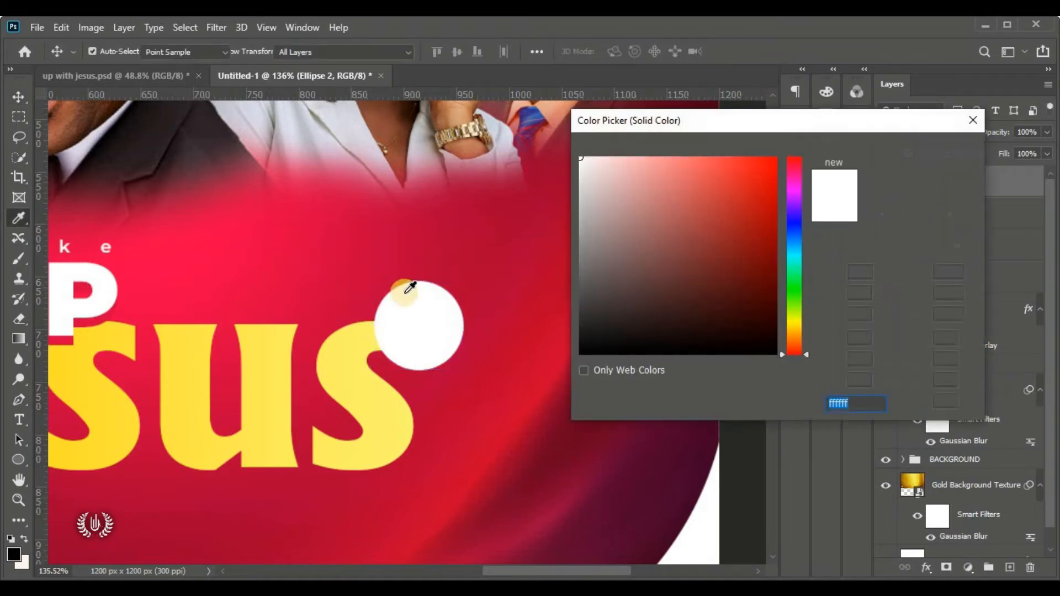
{"action": "left_click", "coordinate": [428, 268]}
{"action": "mouse_move", "coordinate": [705, 237]}
{"action": "left_mouse_down"}
{"action": "mouse_move", "coordinate": [835, 248]}
{"action": "mouse_move", "coordinate": [852, 263]}
{"action": "left_mouse_up"}
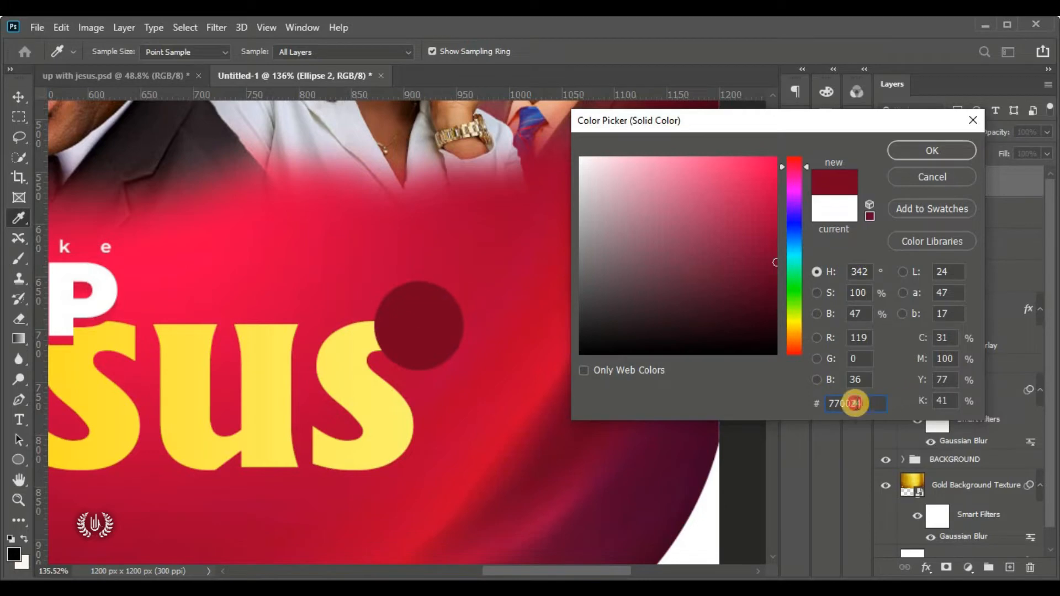
{"action": "double_click", "coordinate": [852, 403]}
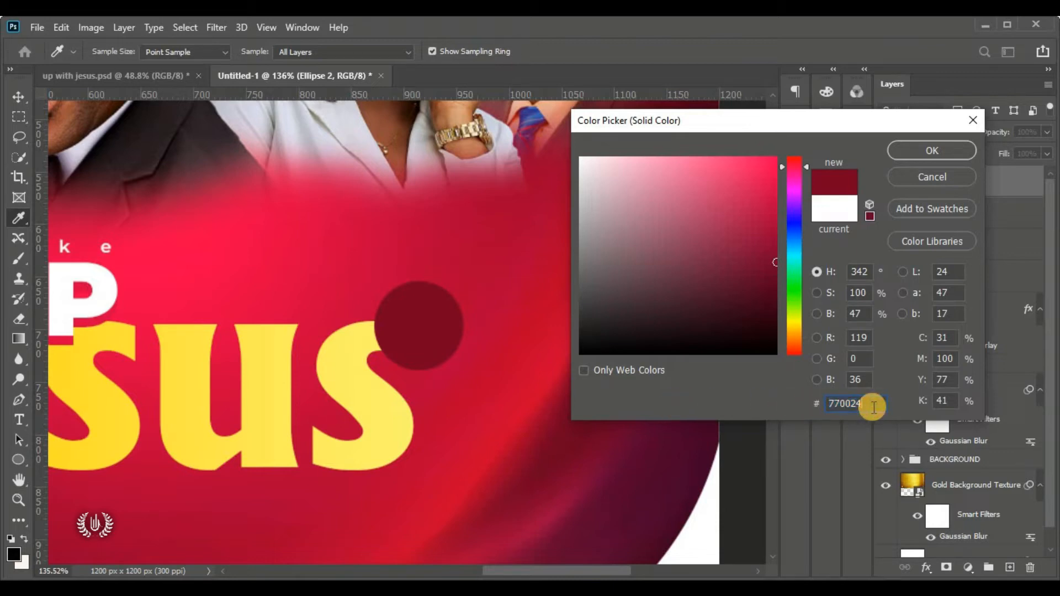
{"action": "left_click", "coordinate": [925, 150]}
{"action": "key", "text": "v"}
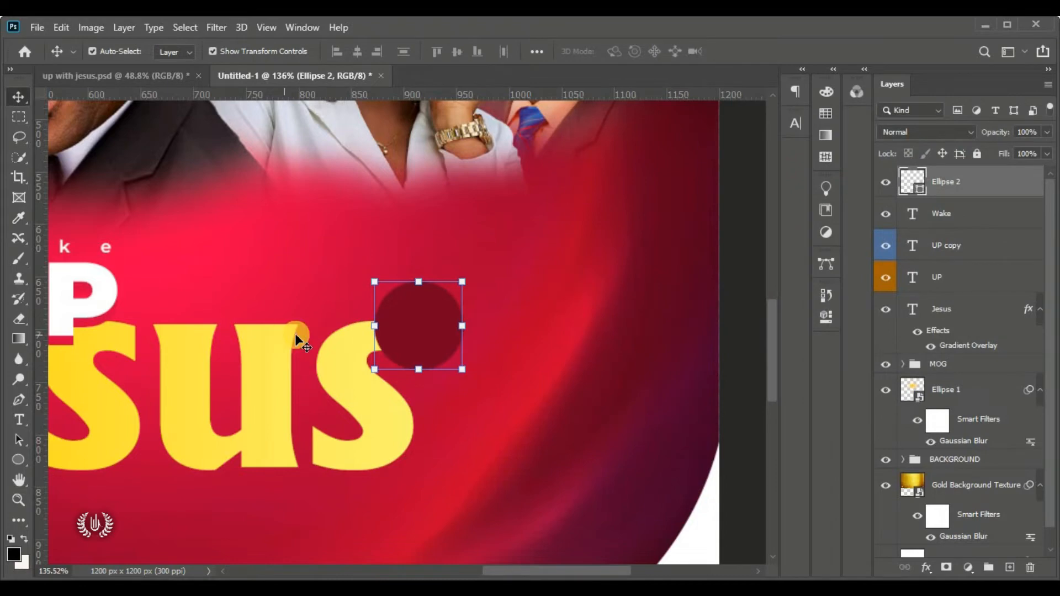
{"action": "left_click_drag", "start_coordinate": [1022, 181], "coordinate": [1010, 567]}
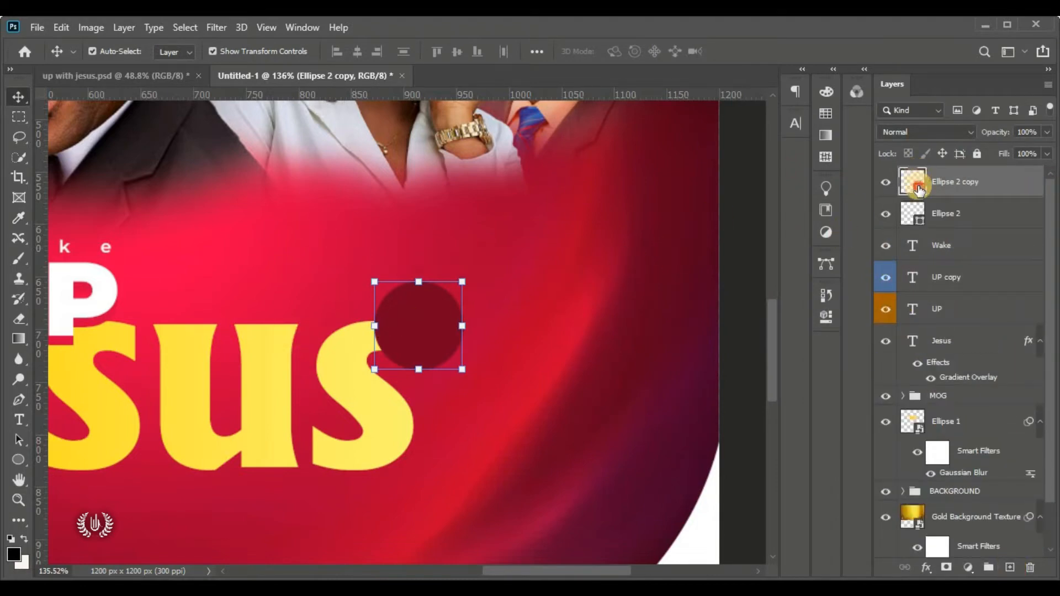
Open the copied circle's fill colour and copy the hex value ffd200 from the design notes
{"action": "double_click", "coordinate": [919, 190]}
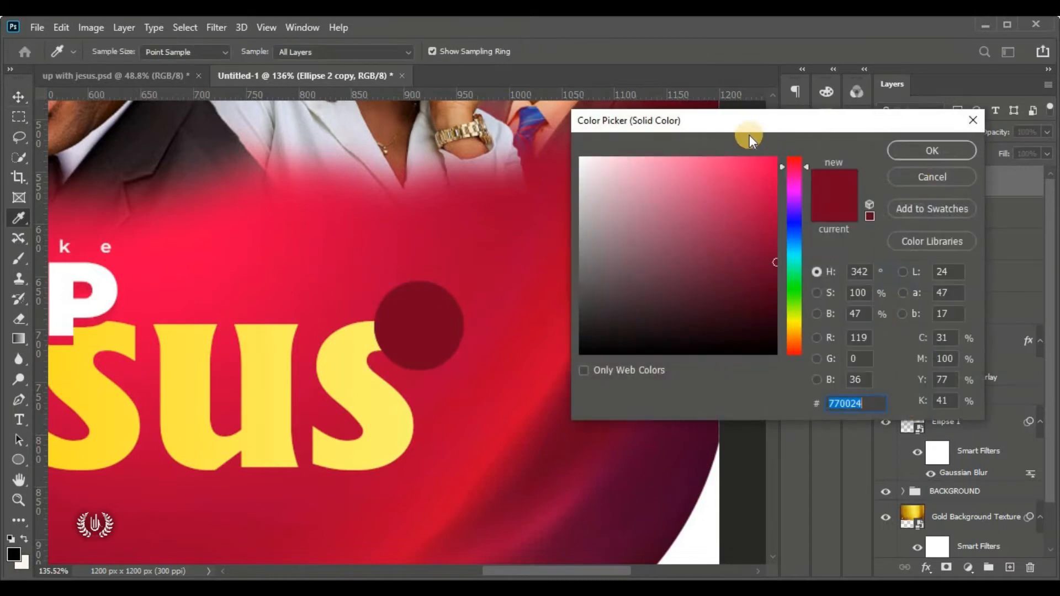
{"action": "left_click_drag", "start_coordinate": [745, 118], "coordinate": [775, 99]}
{"action": "left_click_drag", "start_coordinate": [734, 190], "coordinate": [589, 95]}
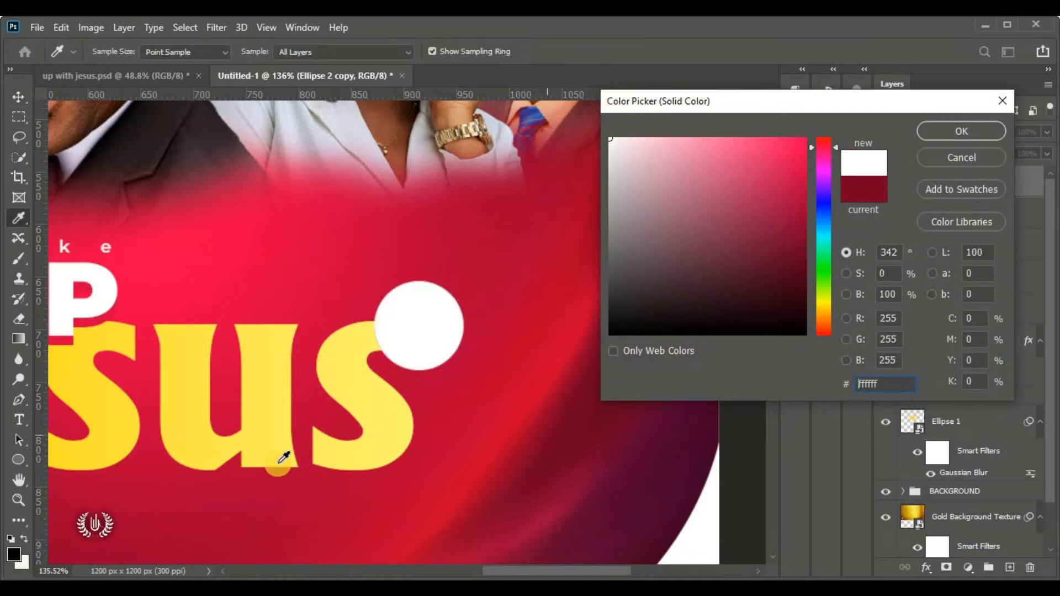
{"action": "left_click", "coordinate": [225, 589]}
{"action": "left_click_drag", "start_coordinate": [218, 200], "coordinate": [182, 201]}
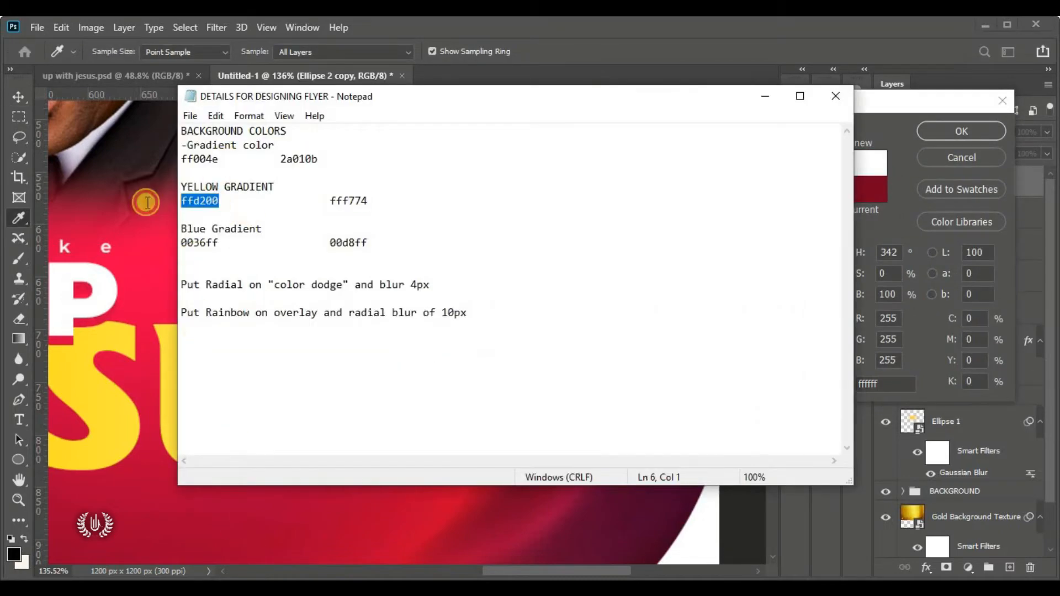
{"action": "right_click", "coordinate": [204, 206]}
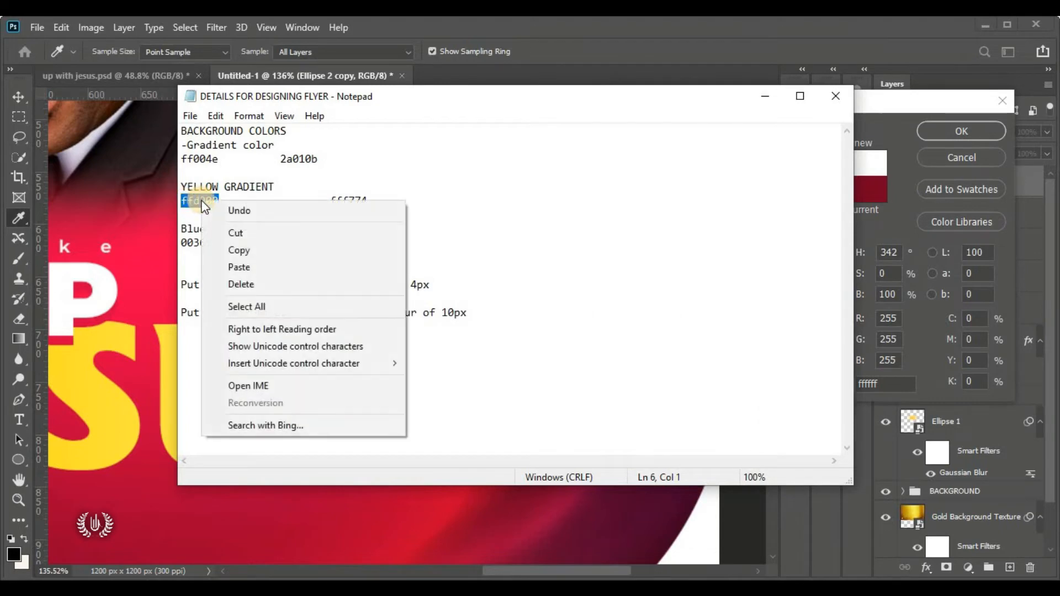
{"action": "left_click", "coordinate": [329, 260]}
Paste ffd200 as the copied circle's colour, confirm it, and check the yellow circle
{"action": "left_click", "coordinate": [195, 513]}
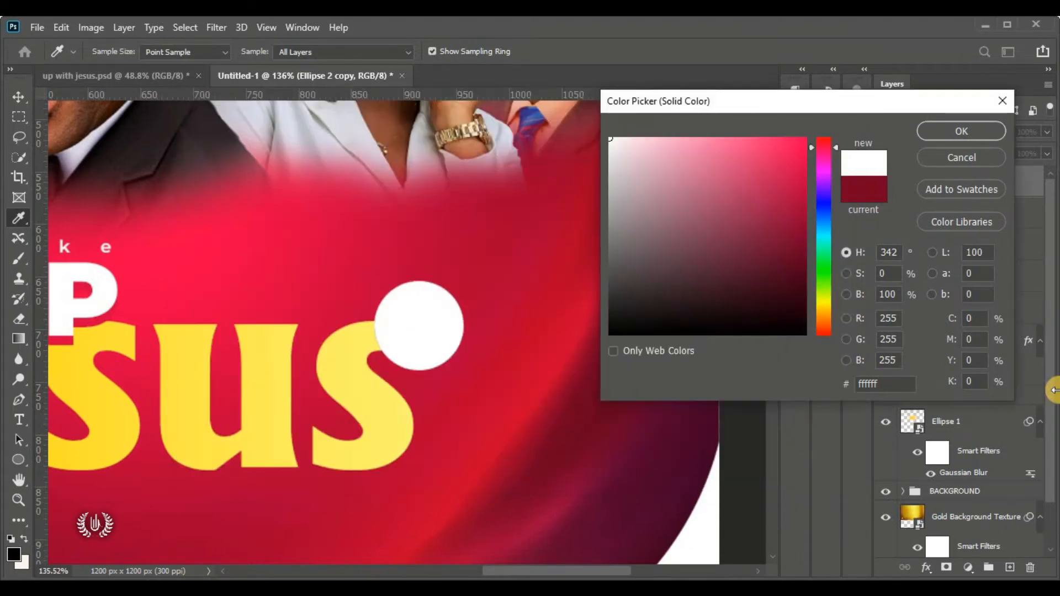
{"action": "left_click_drag", "start_coordinate": [884, 386], "coordinate": [837, 376]}
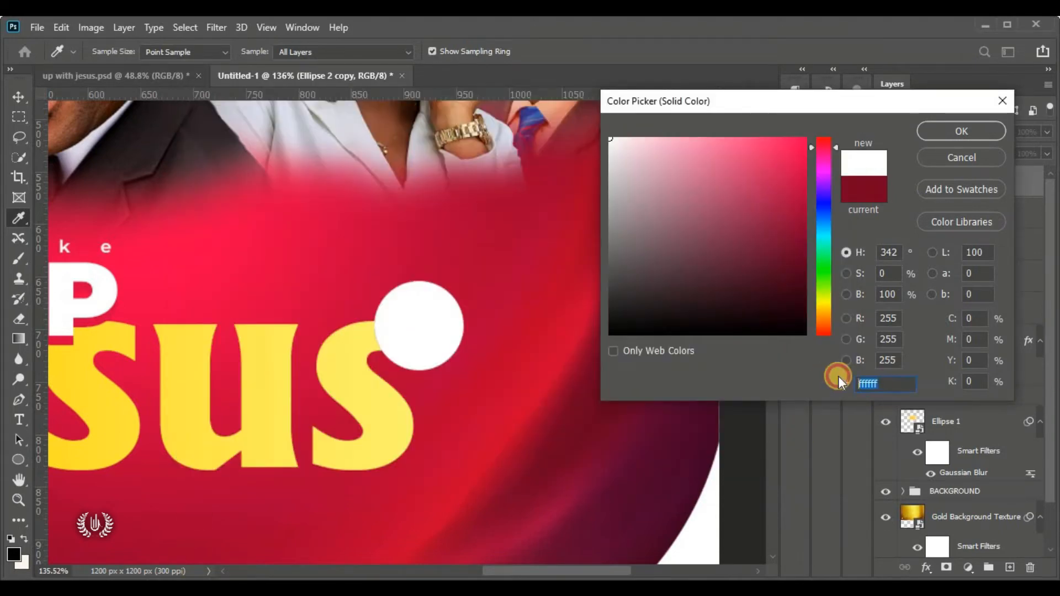
{"action": "right_click", "coordinate": [875, 381]}
{"action": "left_click", "coordinate": [897, 239]}
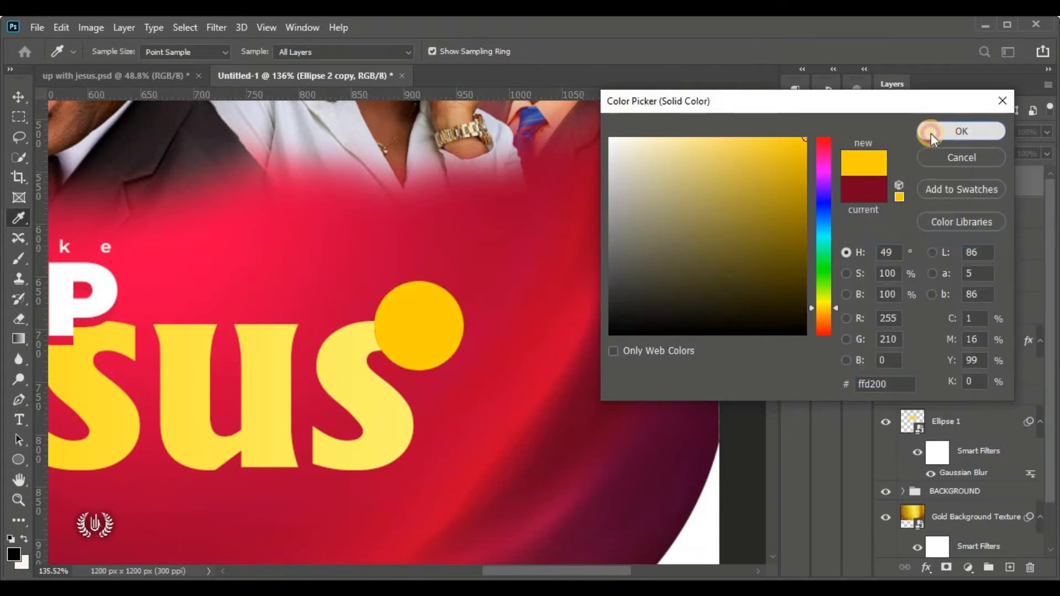
{"action": "left_click", "coordinate": [961, 133]}
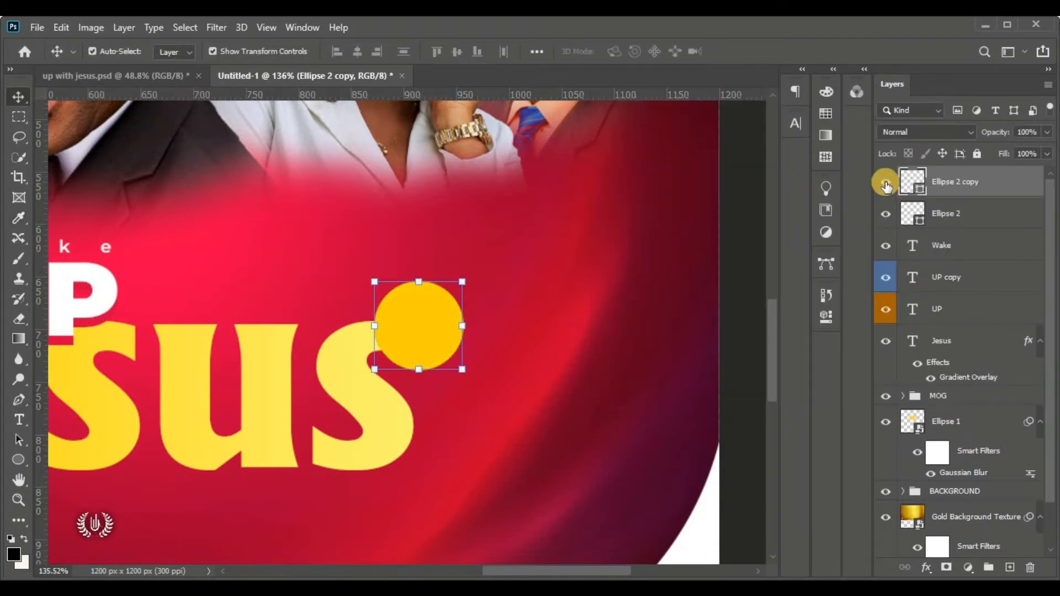
{"action": "left_click", "coordinate": [885, 183]}
{"action": "left_click", "coordinate": [885, 183]}
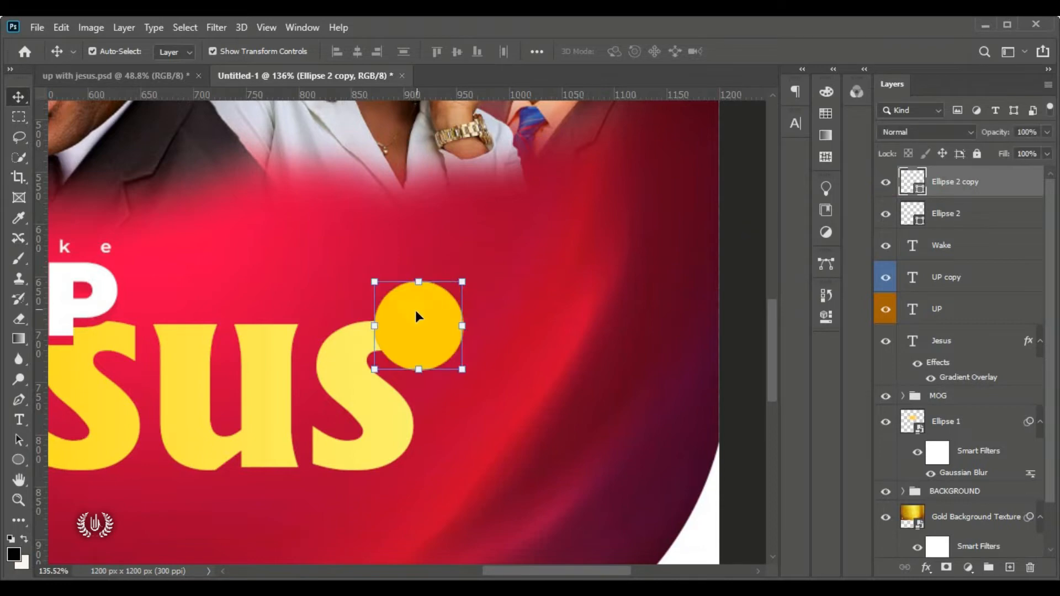
Free Transform the yellow circle down to about 73% inside the dark red ring
{"action": "left_click", "coordinate": [62, 27]}
{"action": "left_click", "coordinate": [189, 358]}
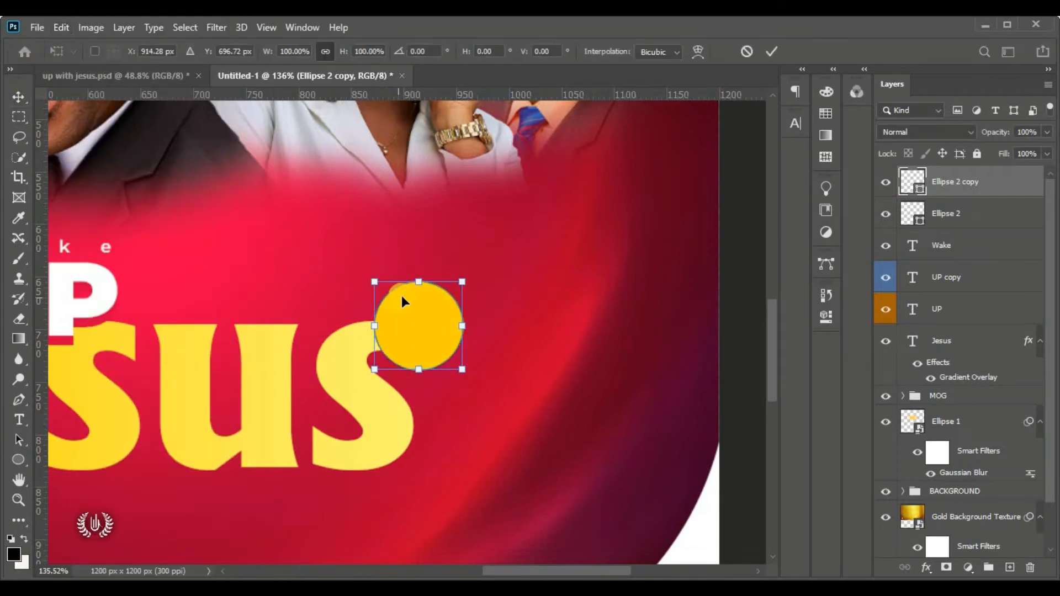
{"action": "left_click_drag", "start_coordinate": [419, 282], "coordinate": [420, 321]}
{"action": "left_click_drag", "start_coordinate": [418, 359], "coordinate": [420, 339]}
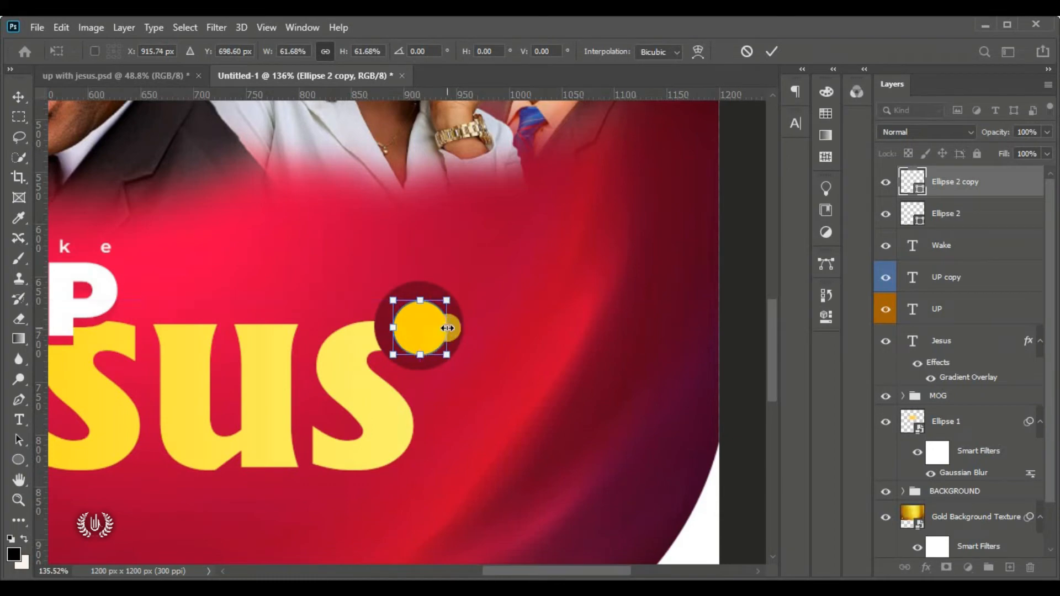
{"action": "left_click_drag", "start_coordinate": [448, 300], "coordinate": [418, 326]}
{"action": "left_click", "coordinate": [781, 56]}
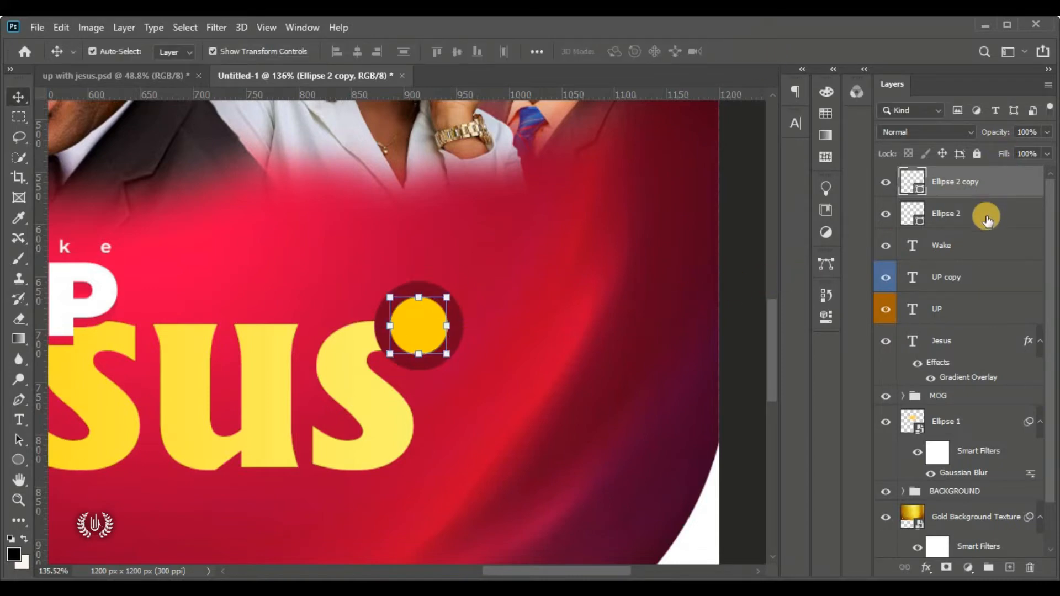
Scale the yellow and dark red circles together to about 79%, nudged up slightly
{"action": "left_click", "coordinate": [987, 220], "text": "shift"}
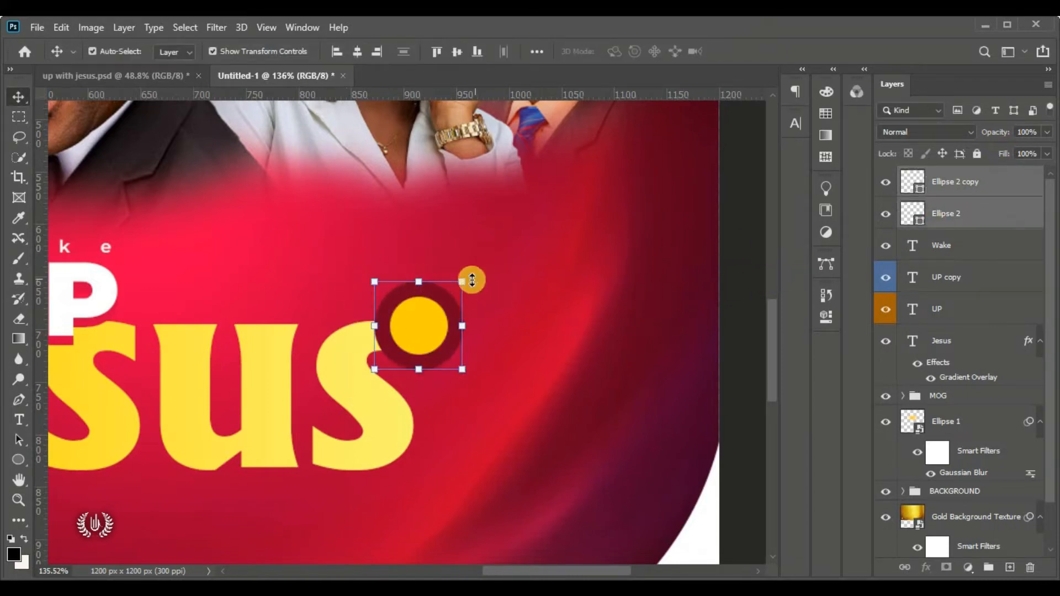
{"action": "left_click_drag", "start_coordinate": [459, 284], "coordinate": [421, 324]}
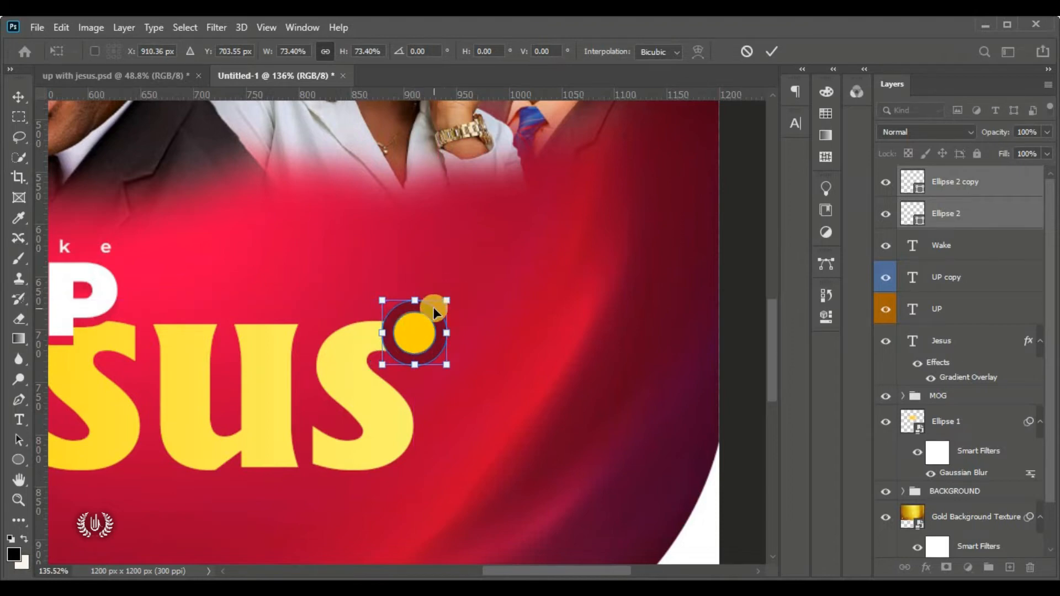
{"action": "key", "text": "Up"}
{"action": "key", "text": "Up"}
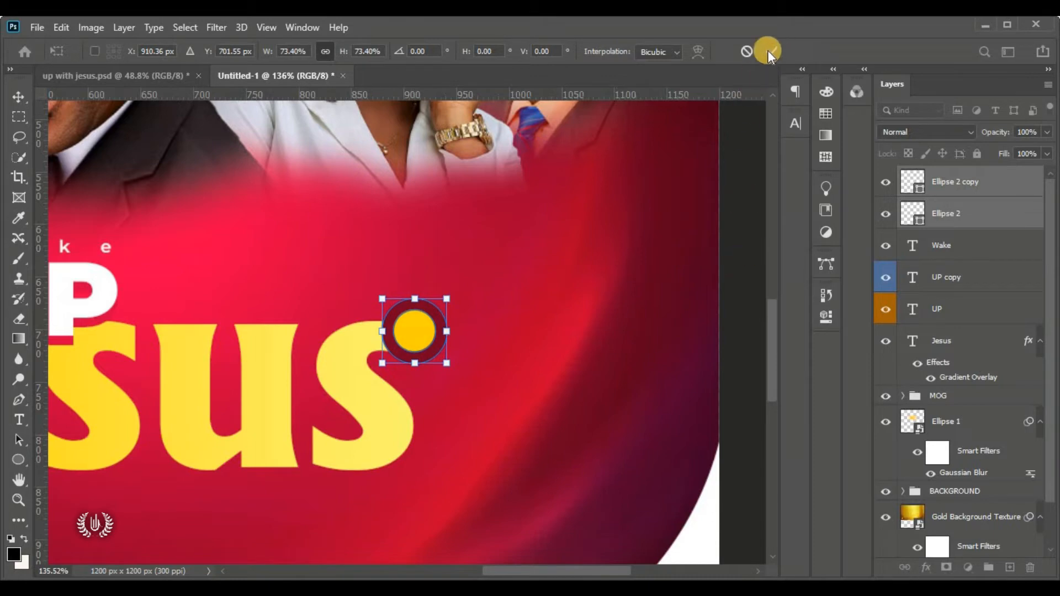
{"action": "left_click", "coordinate": [768, 51]}
Compare the dot by toggling the dark red ring's visibility, then select the yellow dot layer
{"action": "left_click", "coordinate": [436, 341]}
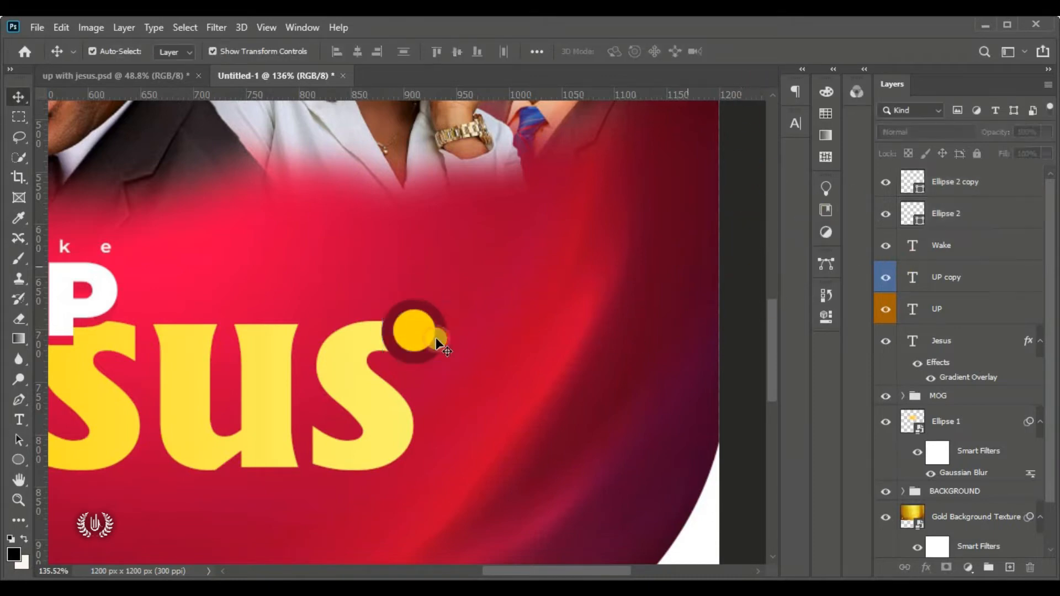
{"action": "left_click", "coordinate": [885, 215]}
{"action": "left_click", "coordinate": [885, 215]}
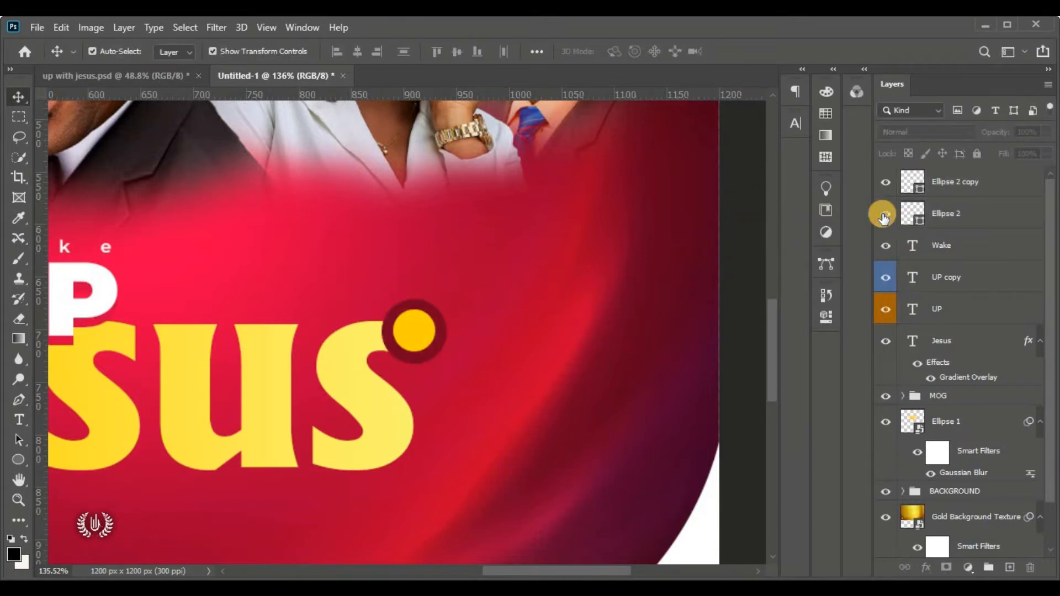
{"action": "left_click", "coordinate": [489, 314]}
{"action": "left_click", "coordinate": [420, 329]}
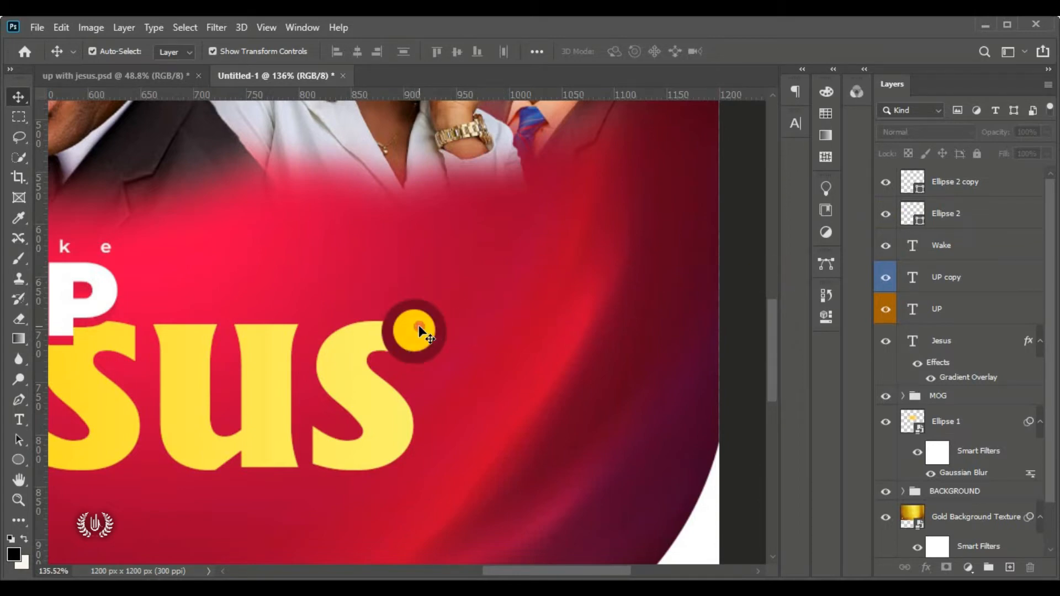
{"action": "left_click", "coordinate": [18, 422]}
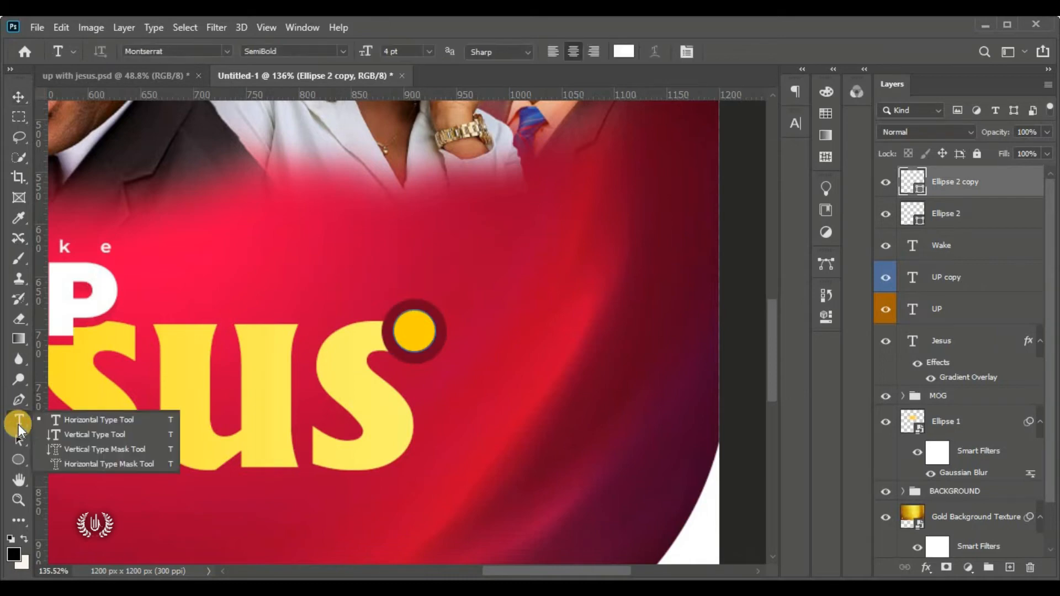
Add a text layer reading 'of' with 0 tracking and place it inside the gold circle
{"action": "left_click", "coordinate": [74, 422]}
{"action": "left_click", "coordinate": [549, 218]}
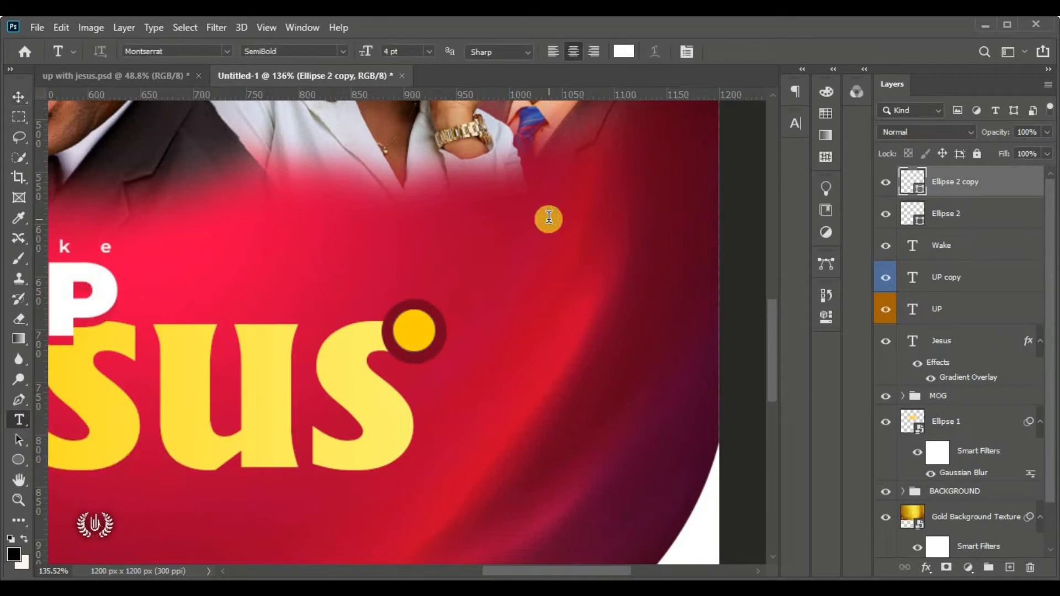
{"action": "left_click_drag", "start_coordinate": [566, 308], "coordinate": [461, 426]}
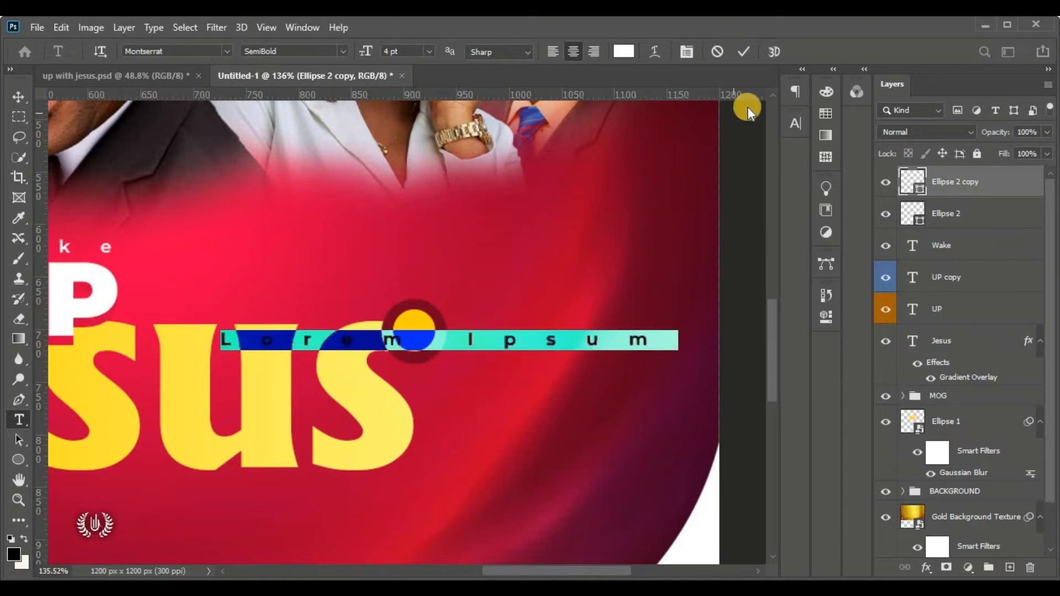
{"action": "left_click", "coordinate": [794, 123]}
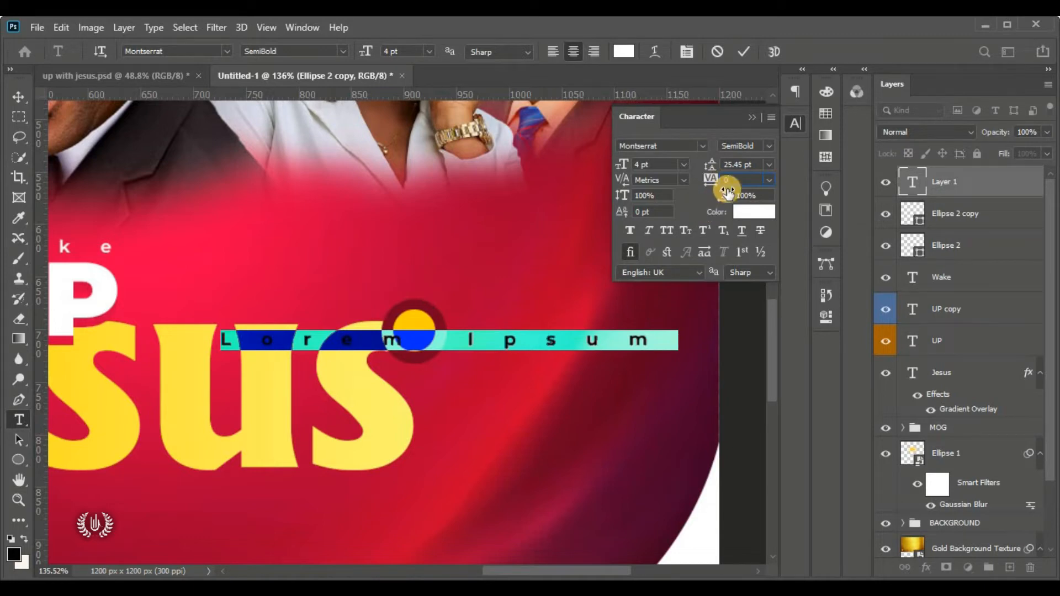
{"action": "key", "text": "Return"}
{"action": "left_click", "coordinate": [751, 117]}
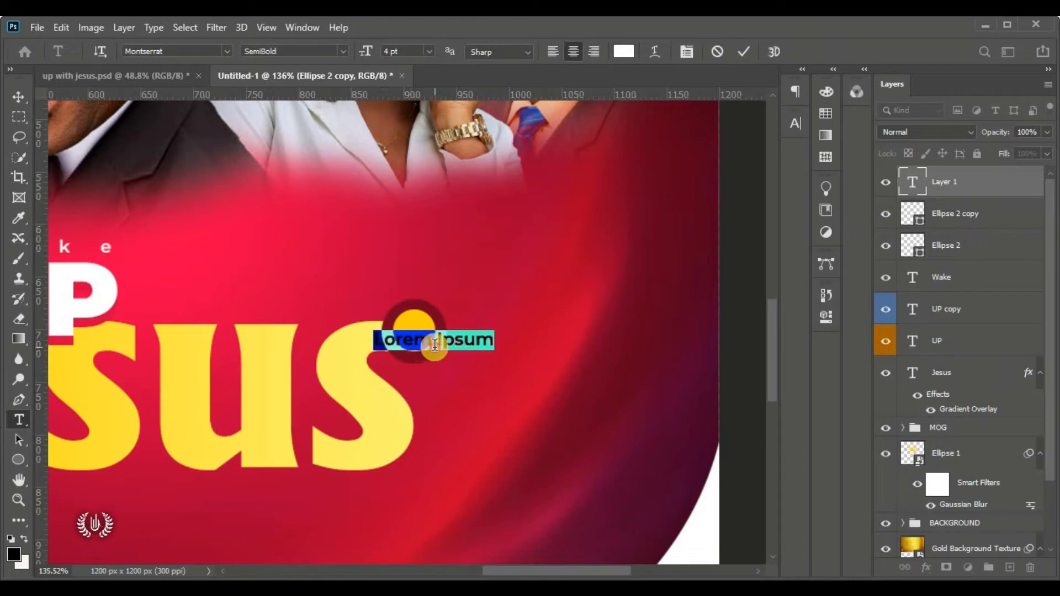
{"action": "left_click_drag", "start_coordinate": [433, 354], "coordinate": [511, 322]}
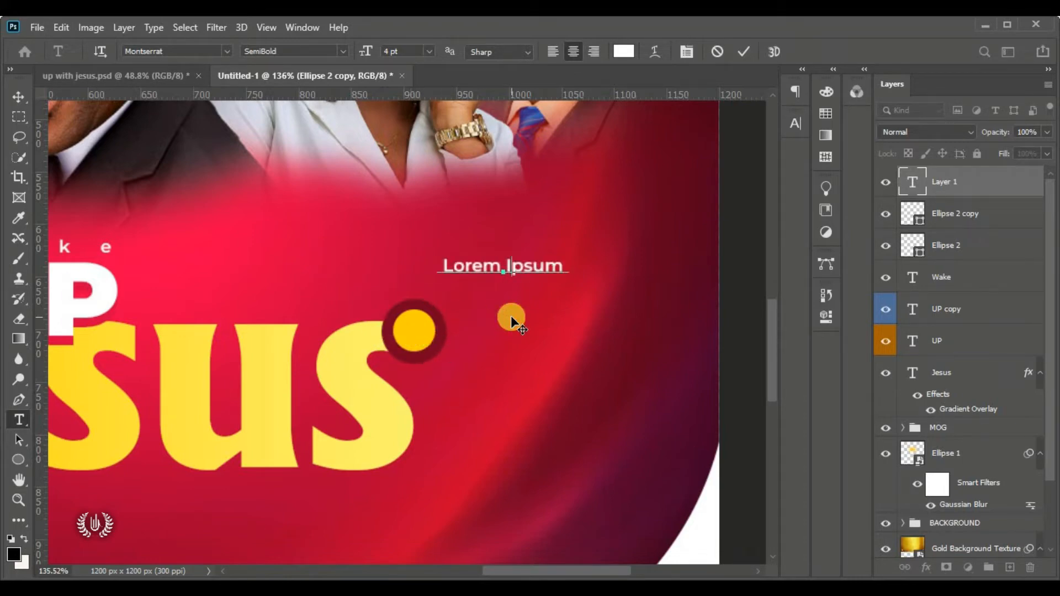
{"action": "type", "text": "of"}
{"action": "key", "text": "ctrl+a"}
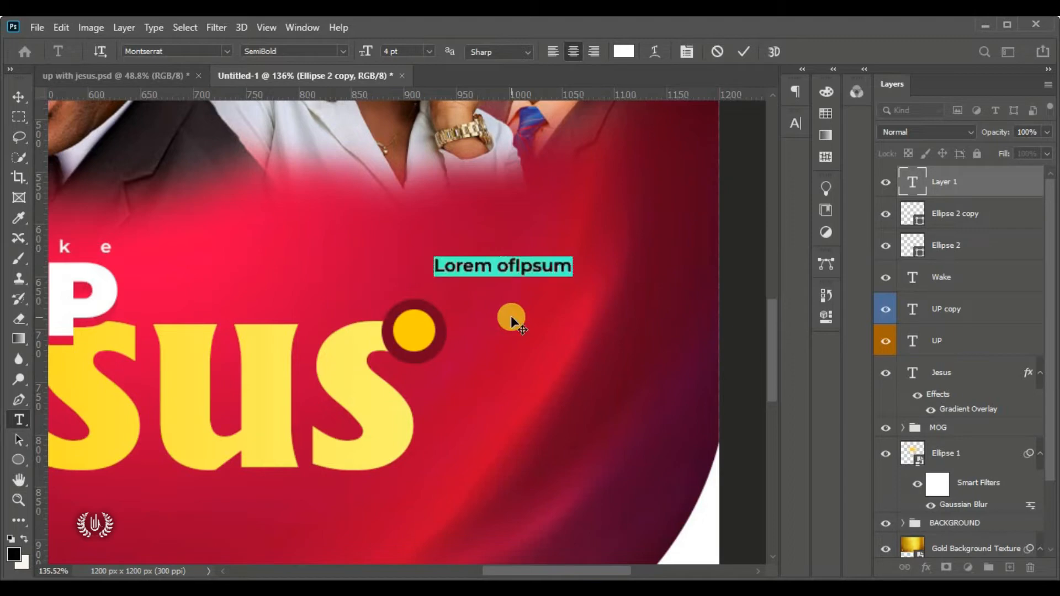
{"action": "type", "text": "of"}
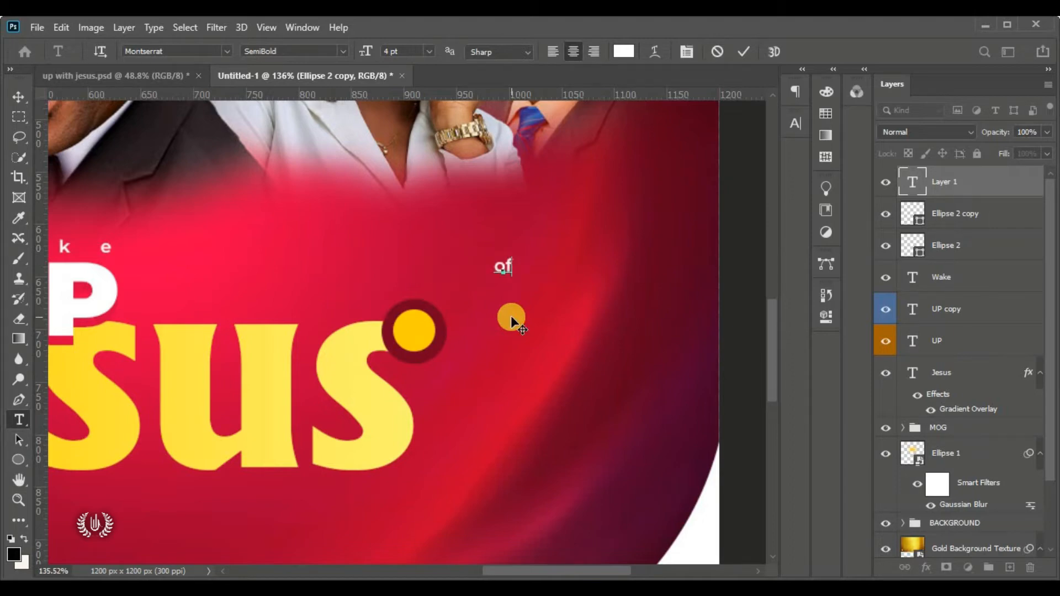
{"action": "left_click_drag", "start_coordinate": [511, 321], "coordinate": [430, 384]}
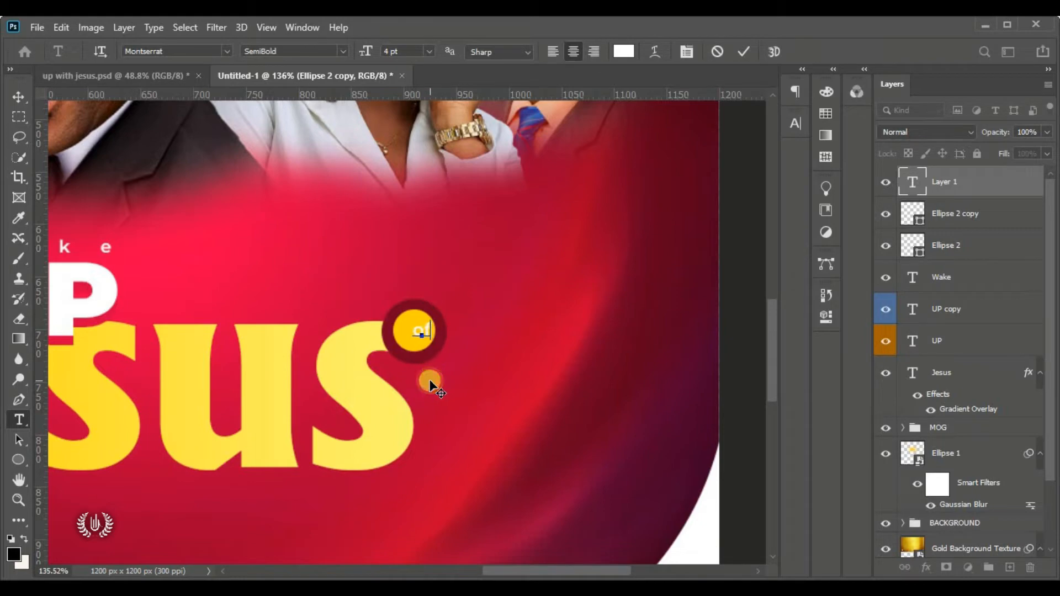
Make the 'of' lettering black and Bold, then commit the text layer
{"action": "double_click", "coordinate": [425, 333]}
{"action": "left_click", "coordinate": [627, 50]}
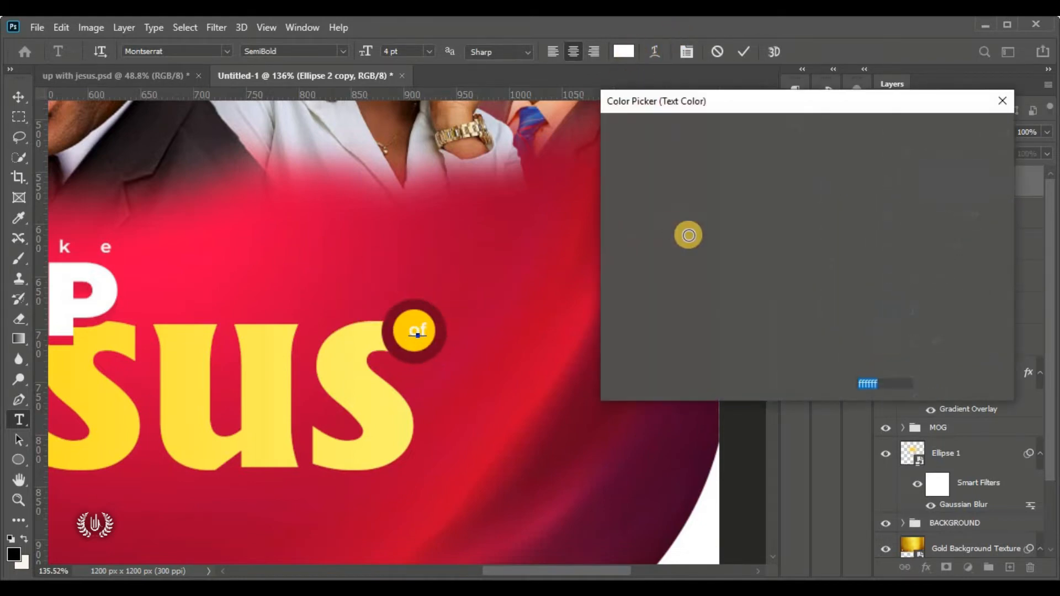
{"action": "left_click_drag", "start_coordinate": [688, 236], "coordinate": [798, 414]}
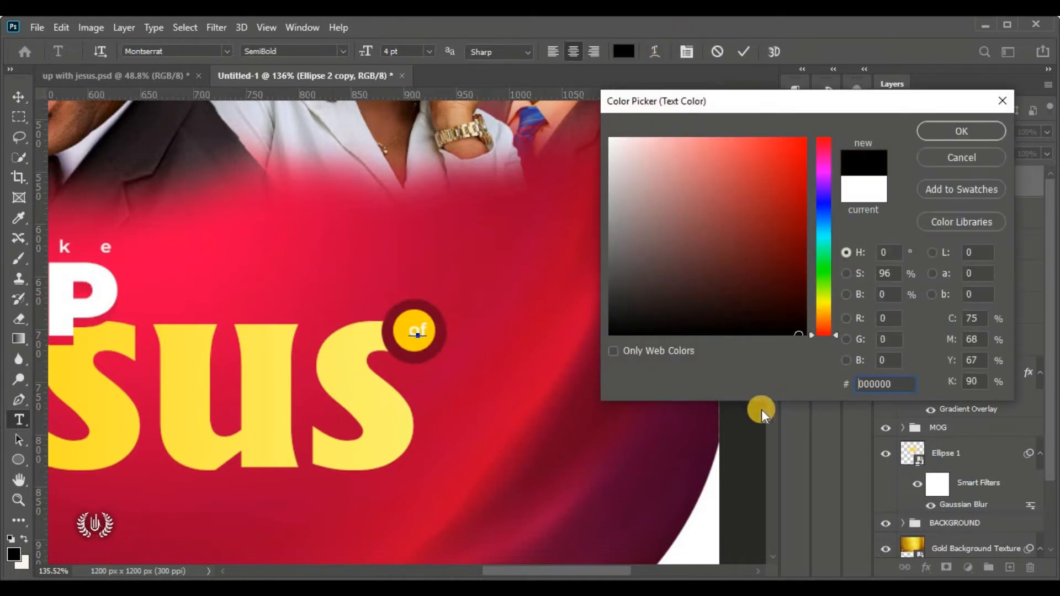
{"action": "left_click", "coordinate": [938, 128]}
{"action": "left_click", "coordinate": [343, 50]}
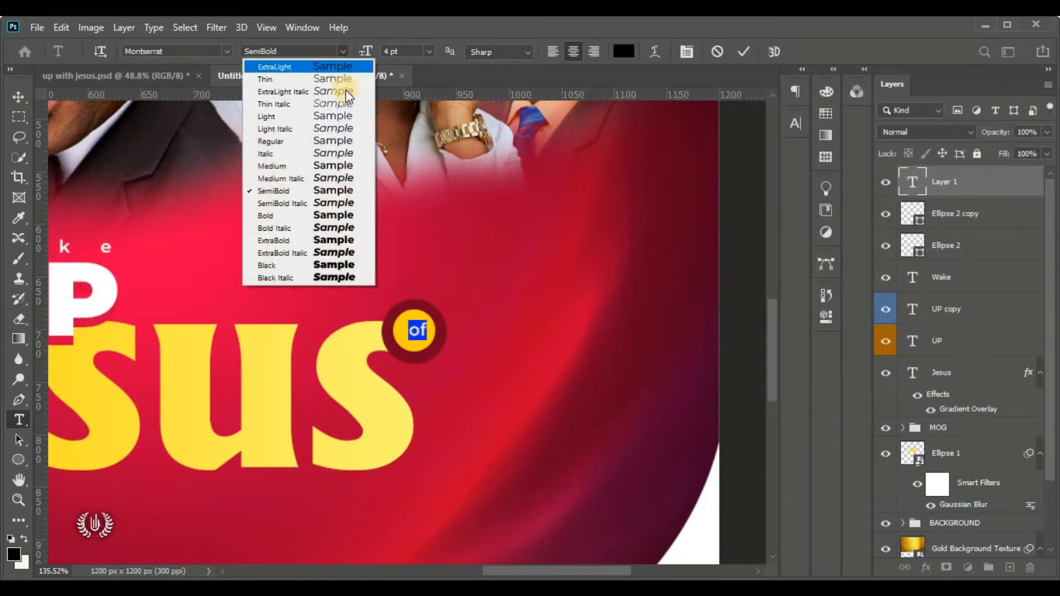
{"action": "left_click", "coordinate": [352, 217]}
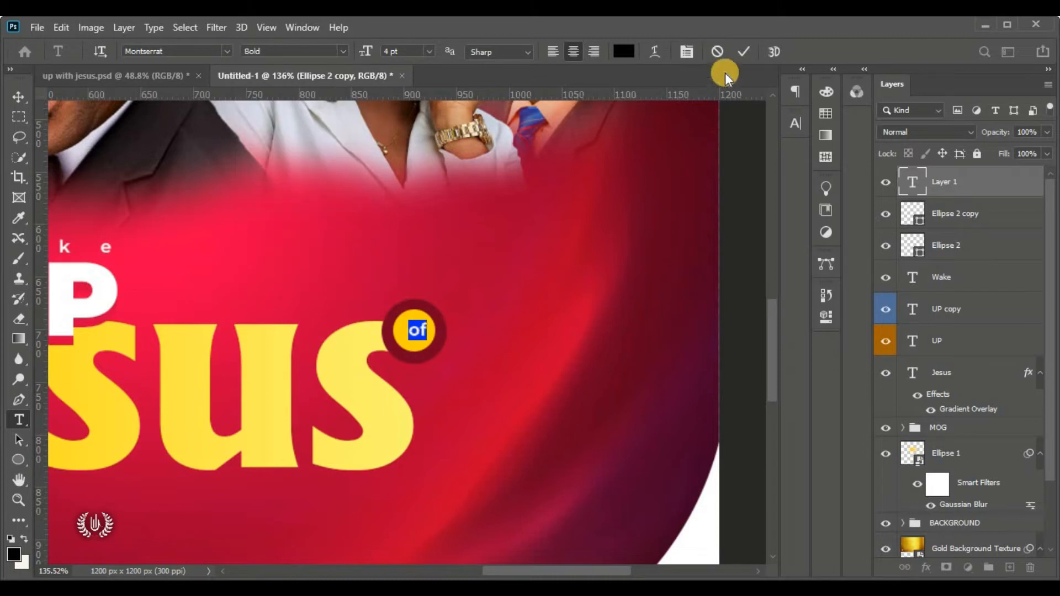
{"action": "left_click", "coordinate": [747, 50]}
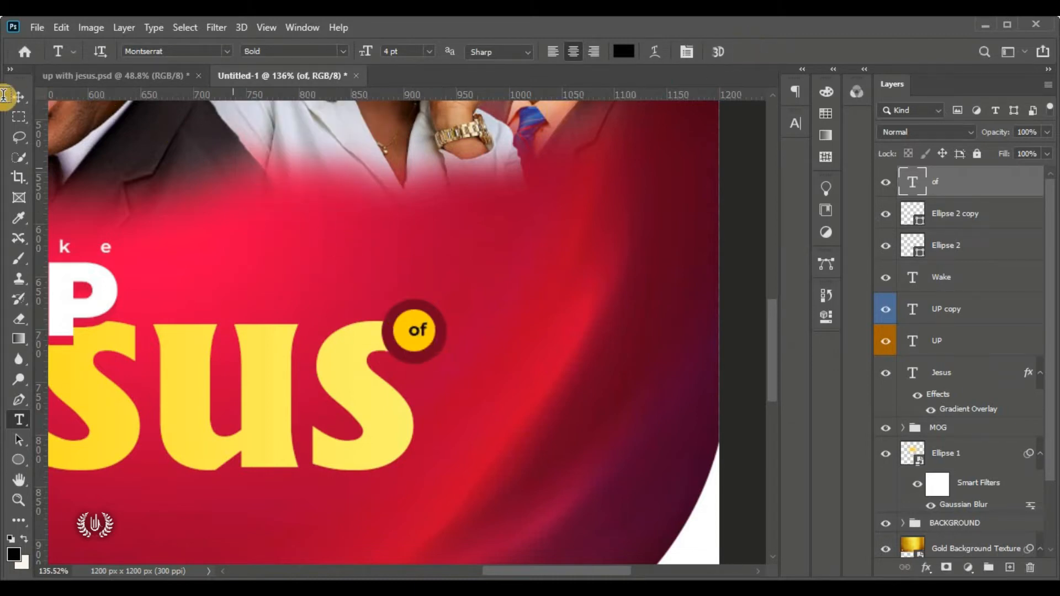
{"action": "left_click", "coordinate": [11, 97]}
Enlarge the 'of' text to about 108% within its badge
{"action": "left_click", "coordinate": [60, 28]}
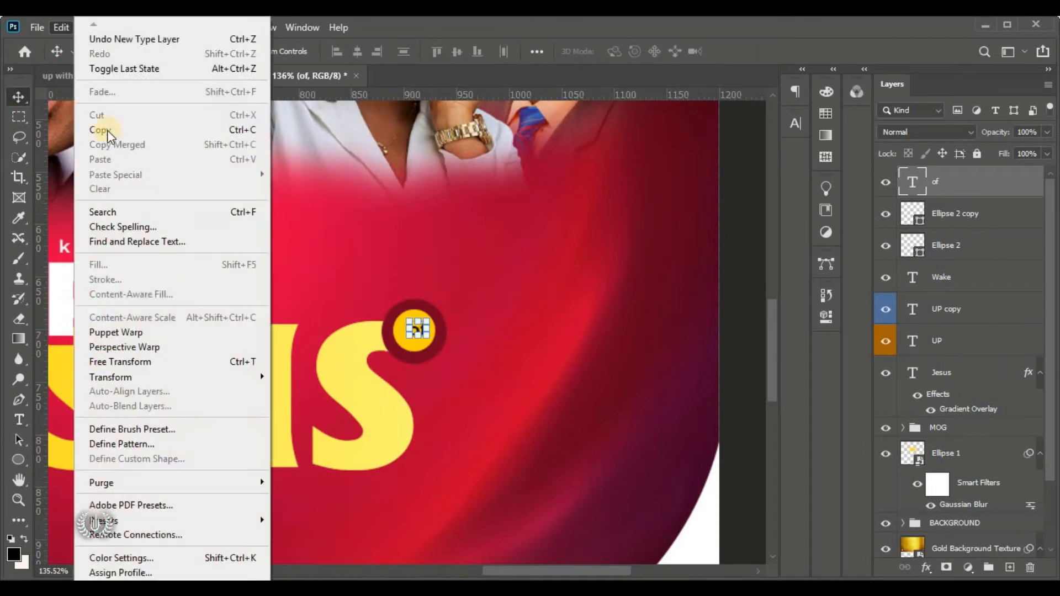
{"action": "left_click", "coordinate": [194, 362]}
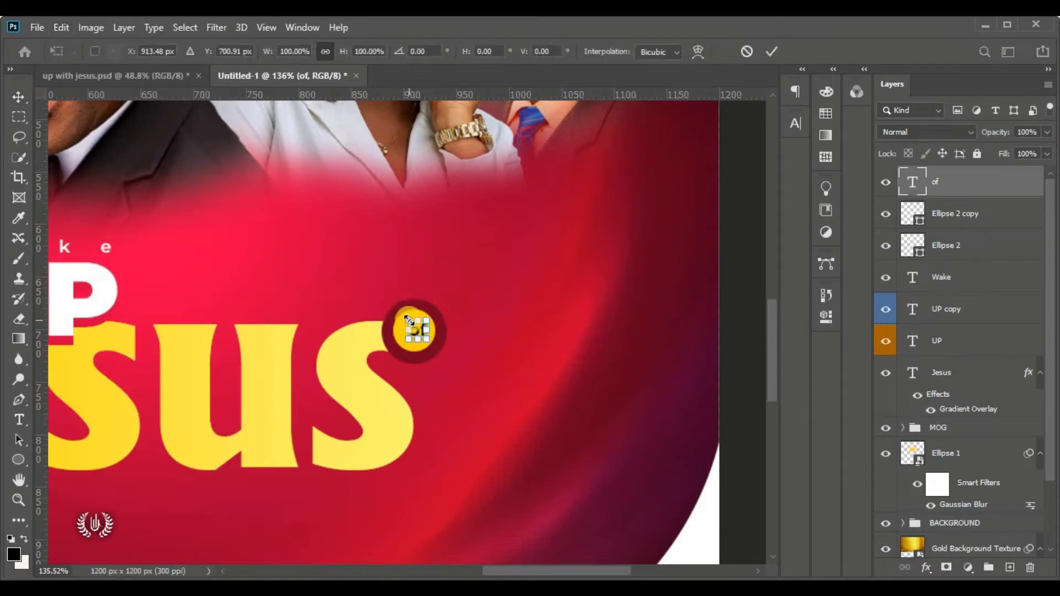
{"action": "mouse_move", "coordinate": [407, 321]}
{"action": "left_mouse_down"}
{"action": "mouse_move", "coordinate": [404, 301]}
{"action": "mouse_move", "coordinate": [414, 331]}
{"action": "left_mouse_up"}
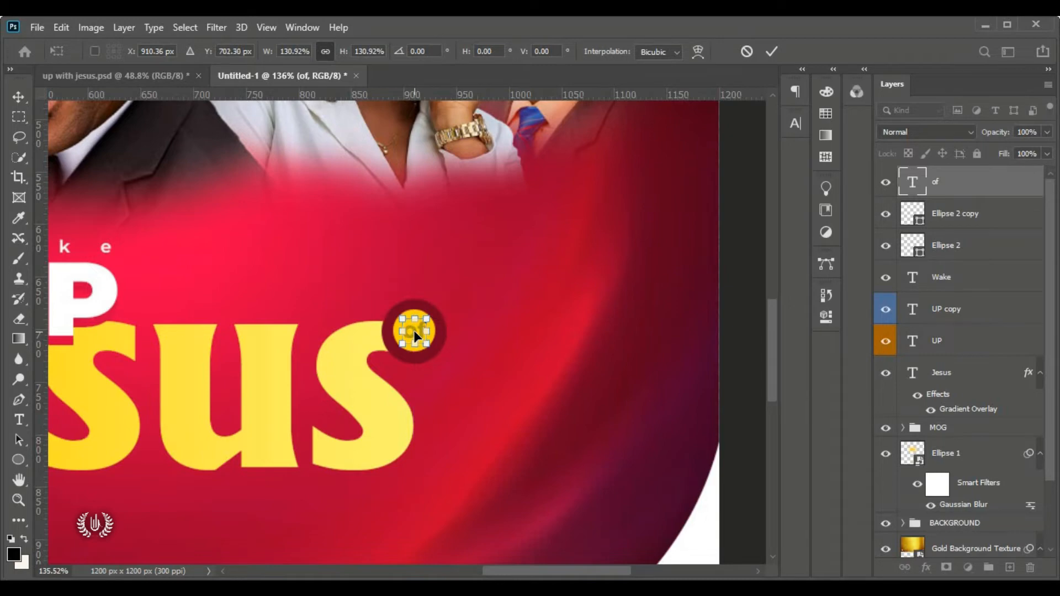
{"action": "left_click", "coordinate": [781, 55]}
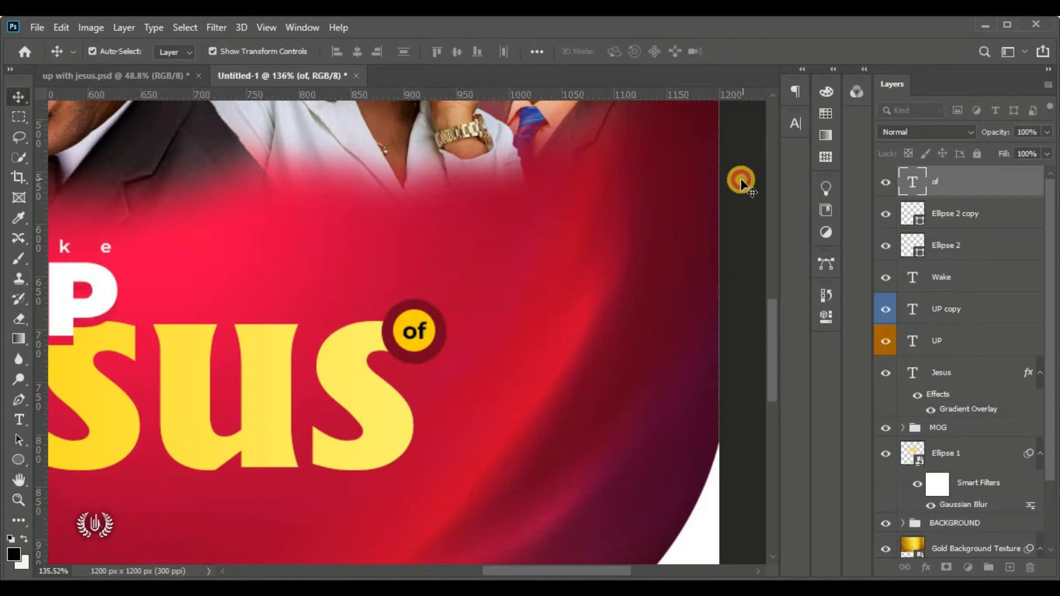
{"action": "left_click", "coordinate": [413, 336]}
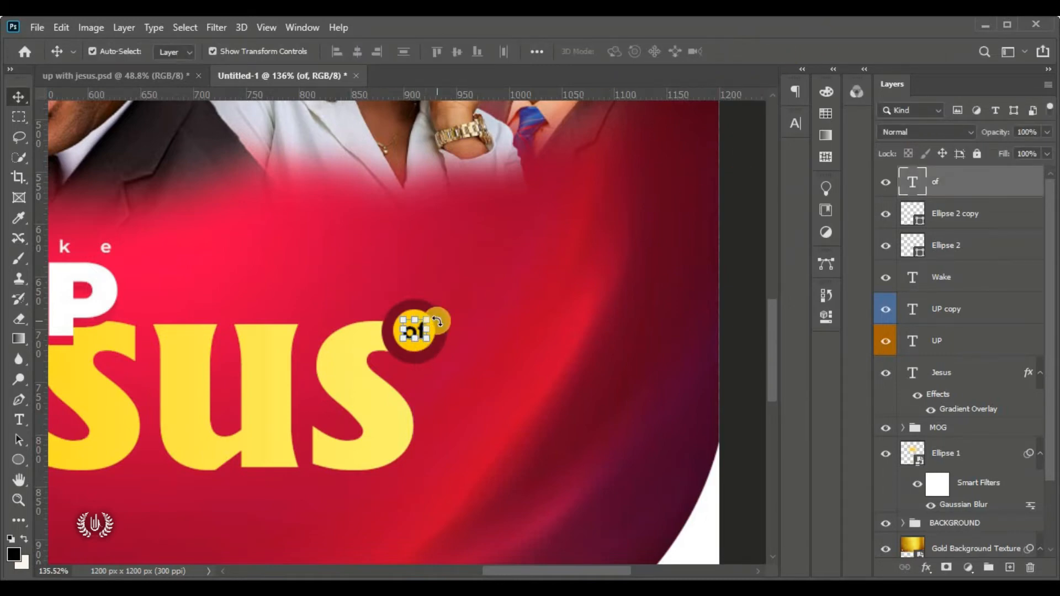
{"action": "left_click", "coordinate": [747, 254]}
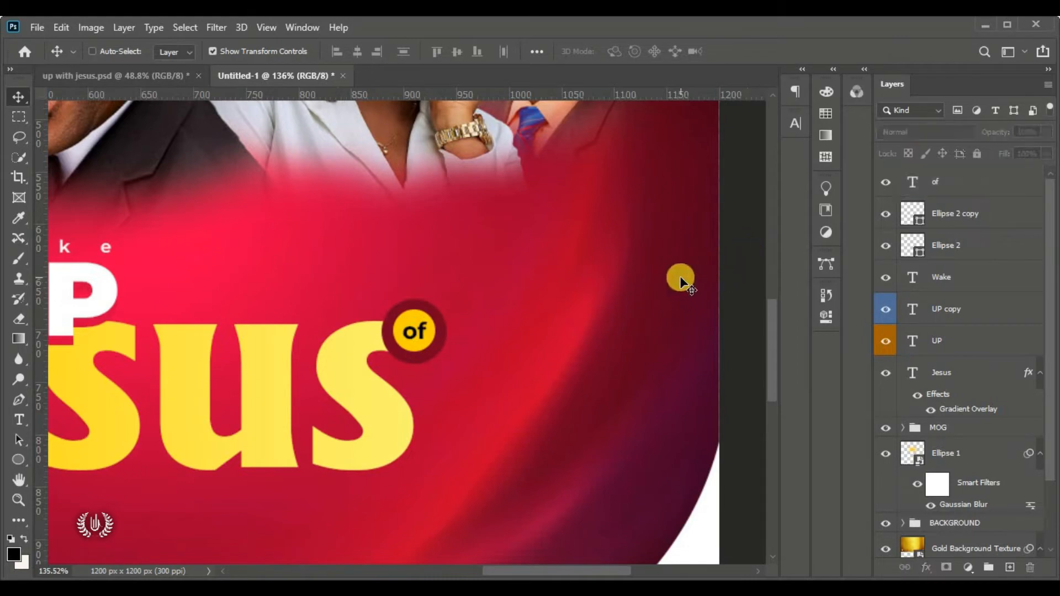
{"action": "key", "text": "ctrl+0"}
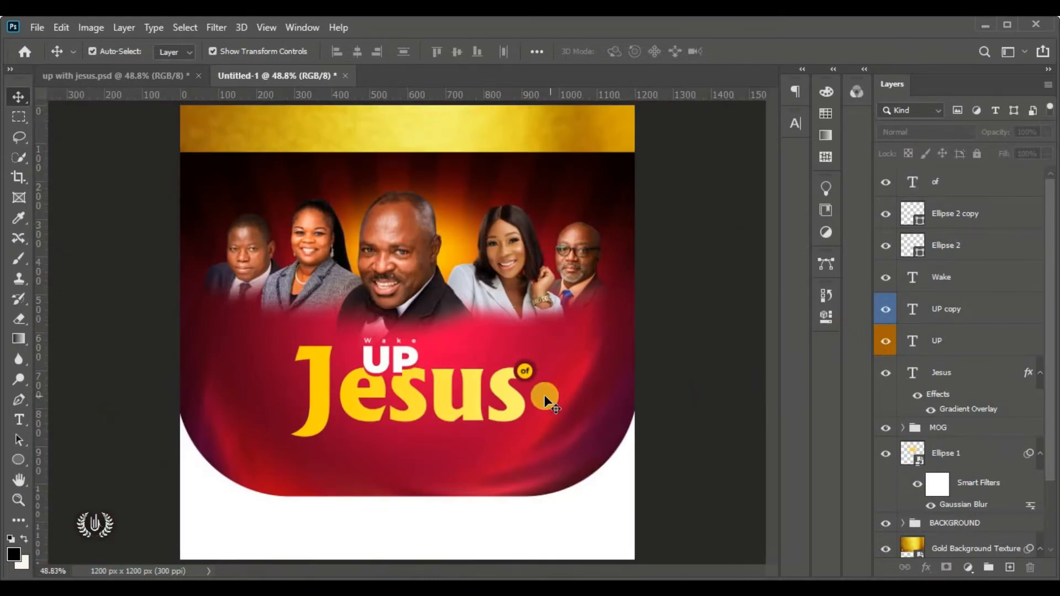
{"action": "left_click_drag", "start_coordinate": [545, 401], "coordinate": [519, 400]}
{"action": "scroll", "coordinate": [460, 388], "scroll_direction": "up", "scroll_amount": 5}
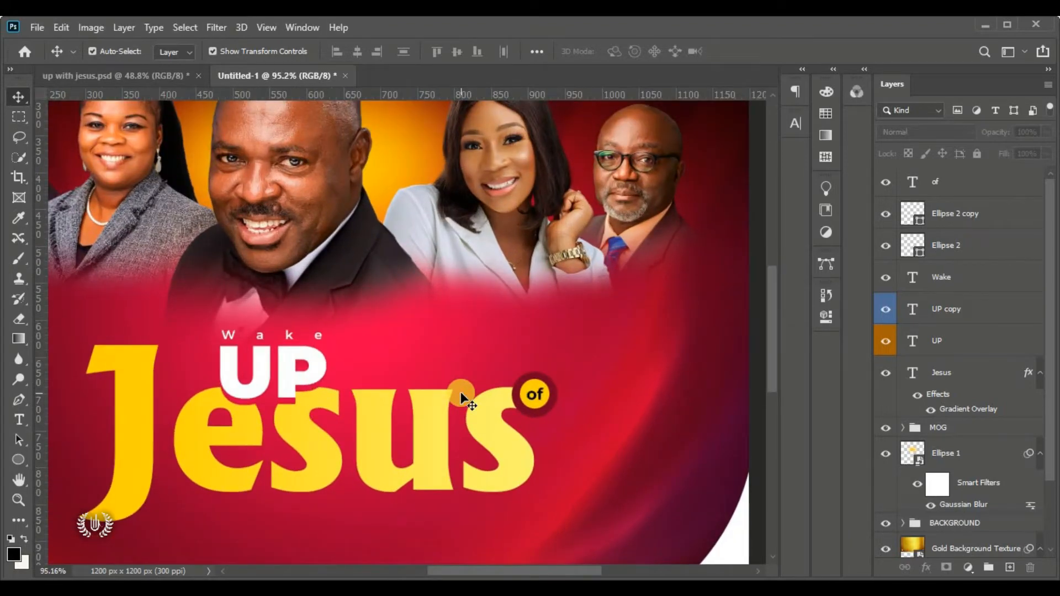
Scale the 'of' text and badge circles up together to about 117%
{"action": "left_click", "coordinate": [981, 247]}
{"action": "left_click", "coordinate": [992, 190], "text": "shift"}
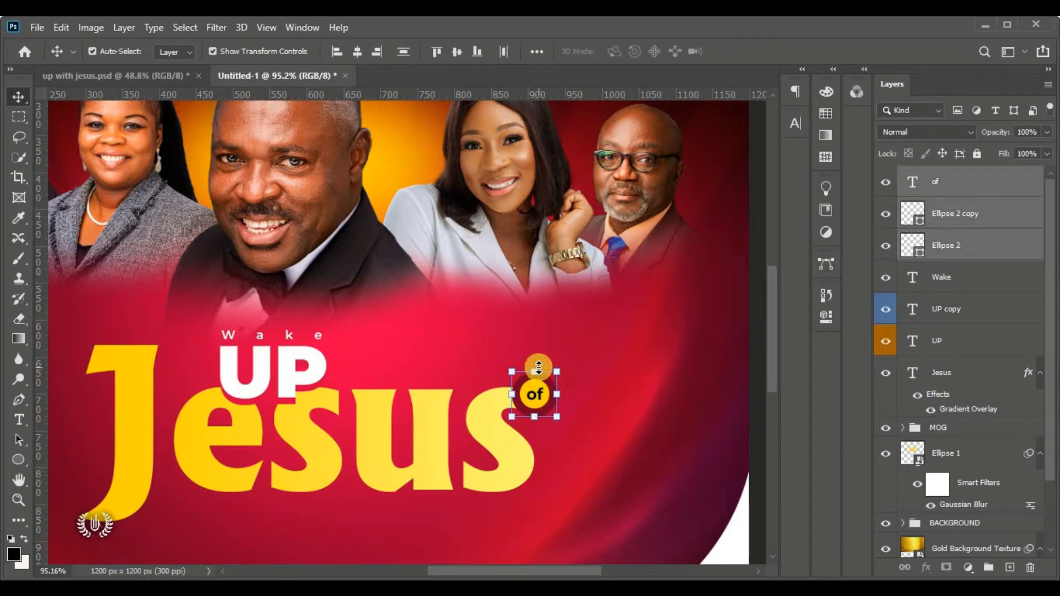
{"action": "left_click_drag", "start_coordinate": [539, 367], "coordinate": [559, 361]}
{"action": "left_click", "coordinate": [773, 53]}
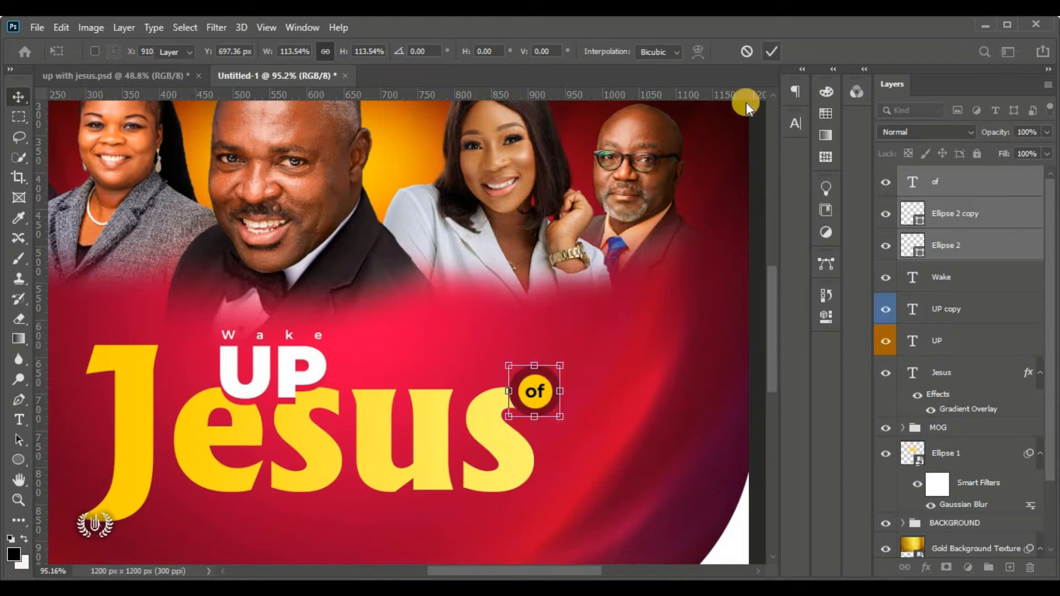
{"action": "left_click", "coordinate": [755, 150]}
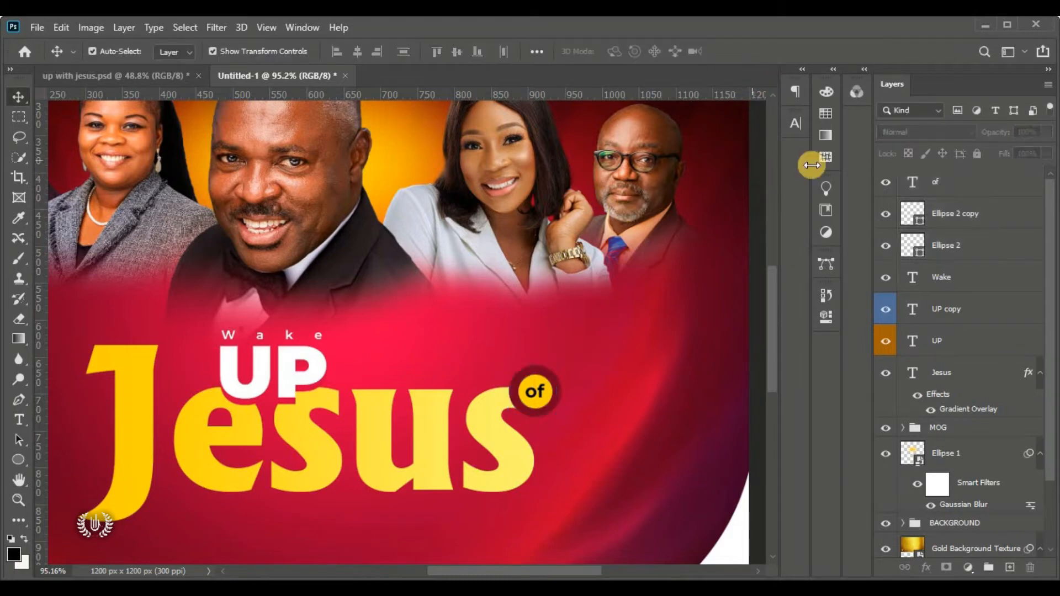
Align the horizontal centres of the 'of' text and both badge circles
{"action": "left_click", "coordinate": [948, 190]}
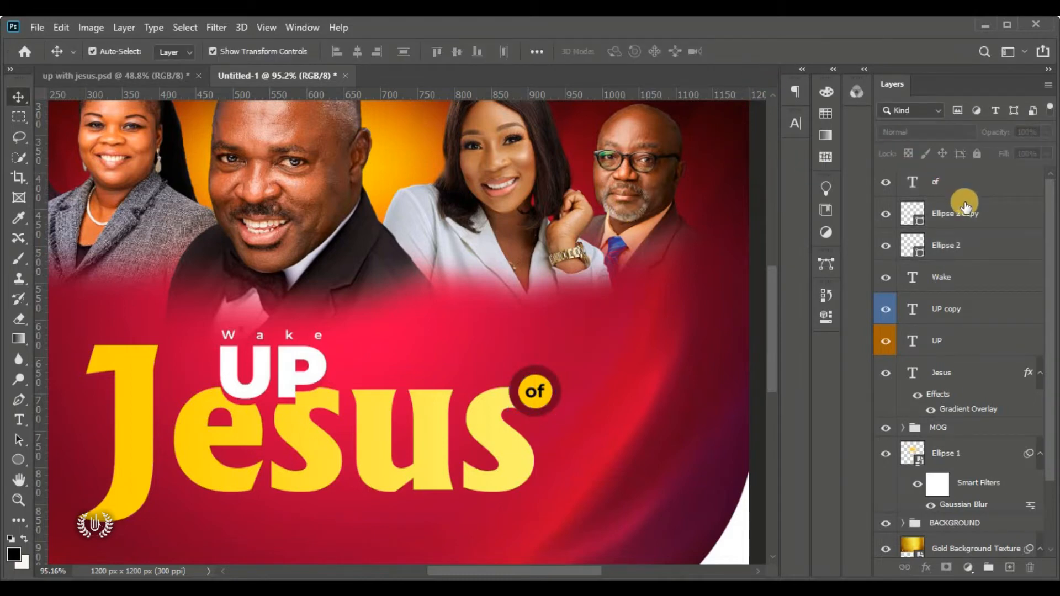
{"action": "left_click", "coordinate": [981, 247], "text": "shift"}
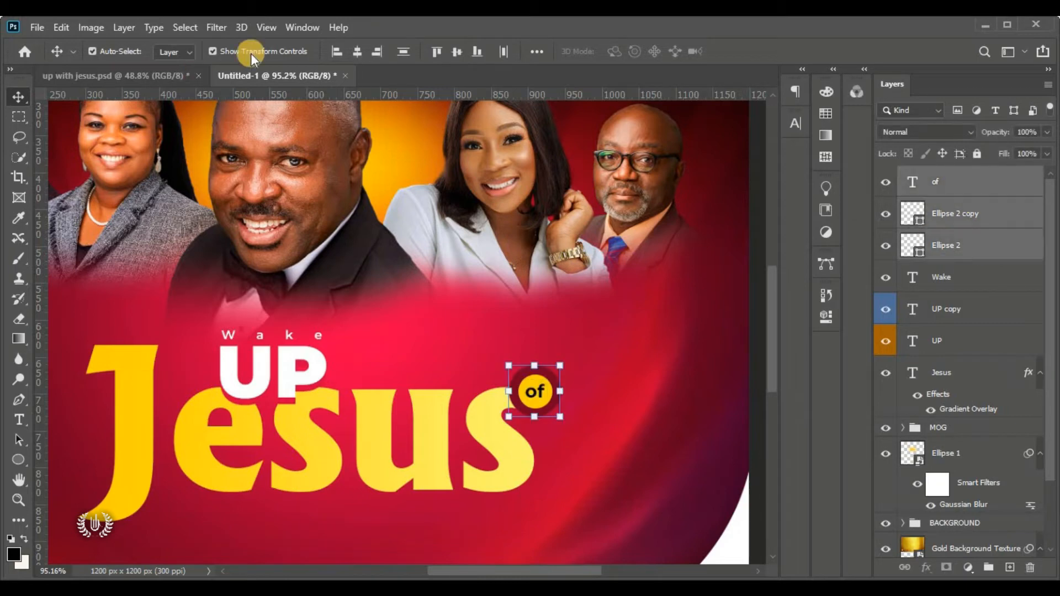
{"action": "left_click", "coordinate": [356, 51]}
{"action": "left_click", "coordinate": [775, 201]}
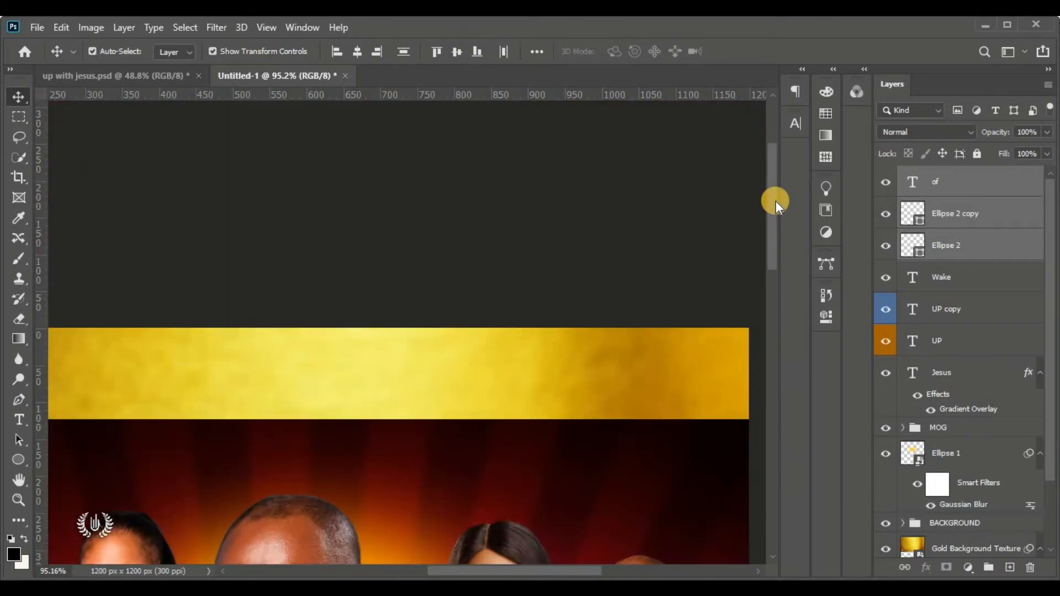
{"action": "left_click_drag", "start_coordinate": [774, 201], "coordinate": [775, 319]}
{"action": "left_click", "coordinate": [757, 254]}
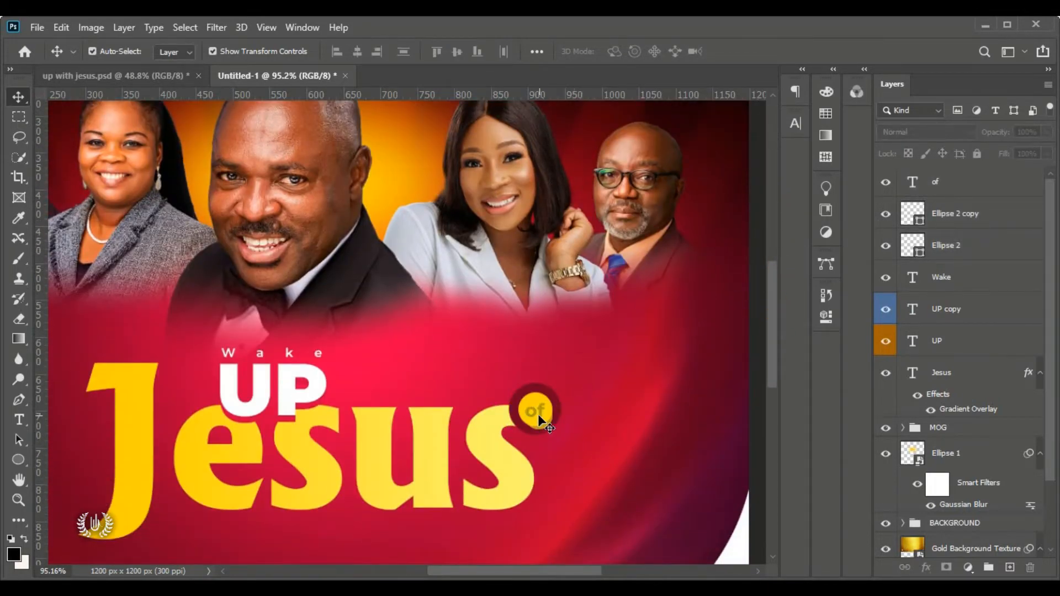
{"action": "scroll", "coordinate": [523, 418], "scroll_direction": "up", "scroll_amount": 5}
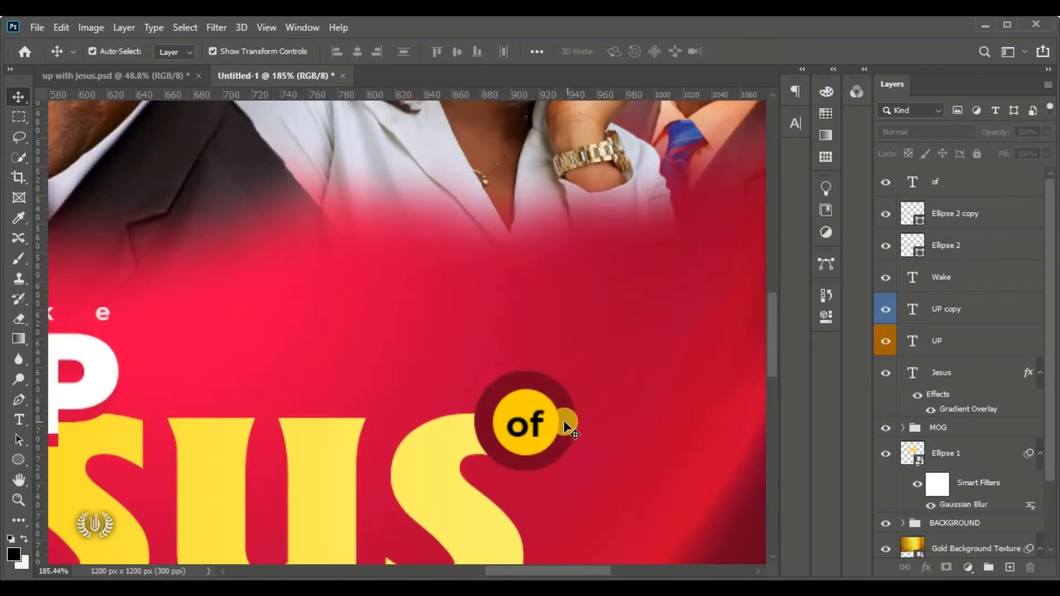
{"action": "key", "text": "ctrl+0"}
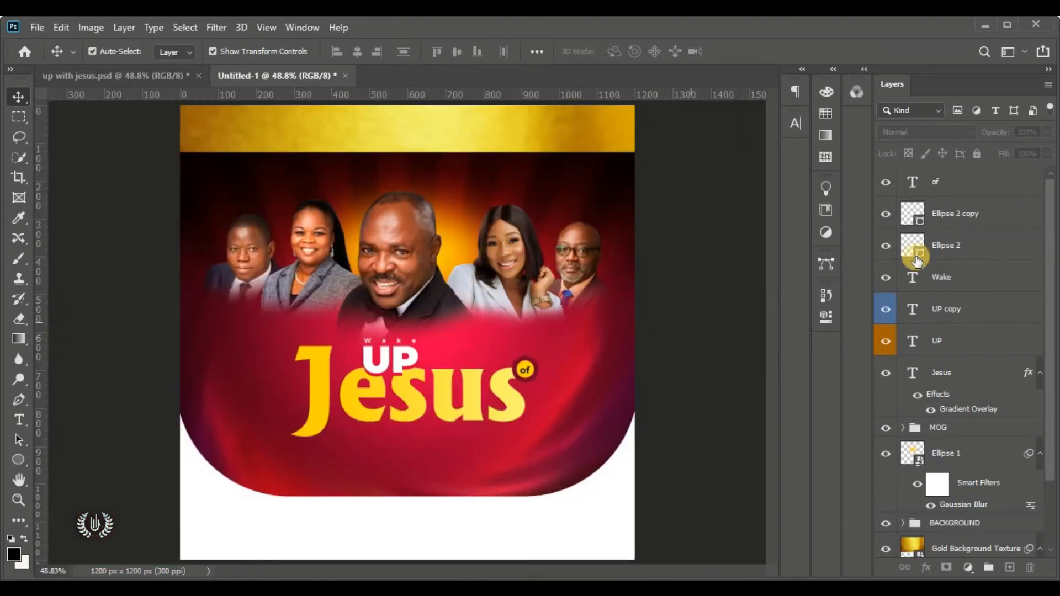
{"action": "left_click", "coordinate": [1003, 187]}
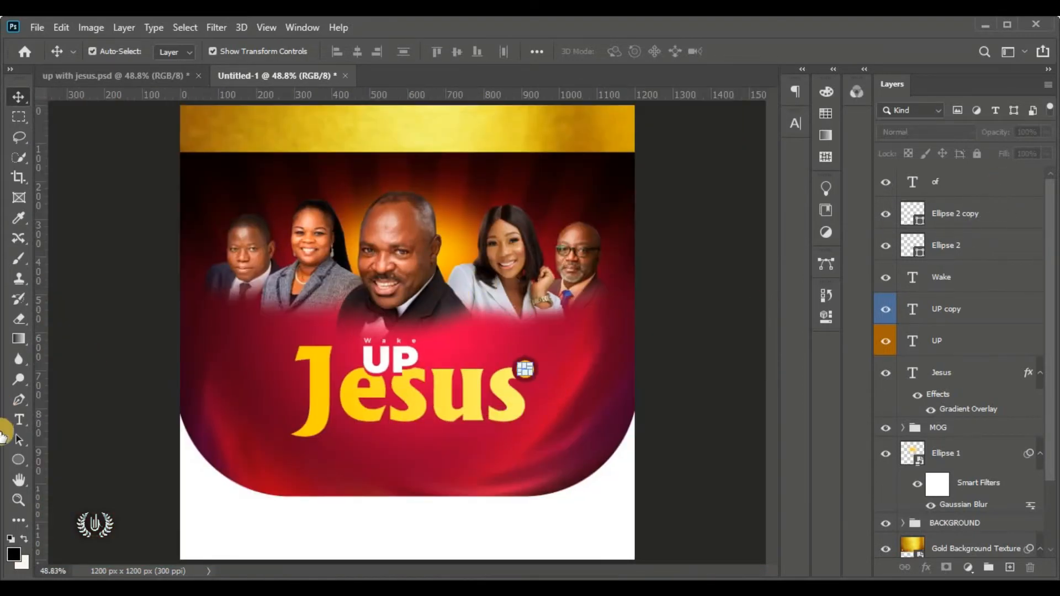
Draw a white 280 × 59 px rectangle bar immediately right of UP
{"action": "left_click", "coordinate": [18, 459]}
{"action": "right_click", "coordinate": [20, 461]}
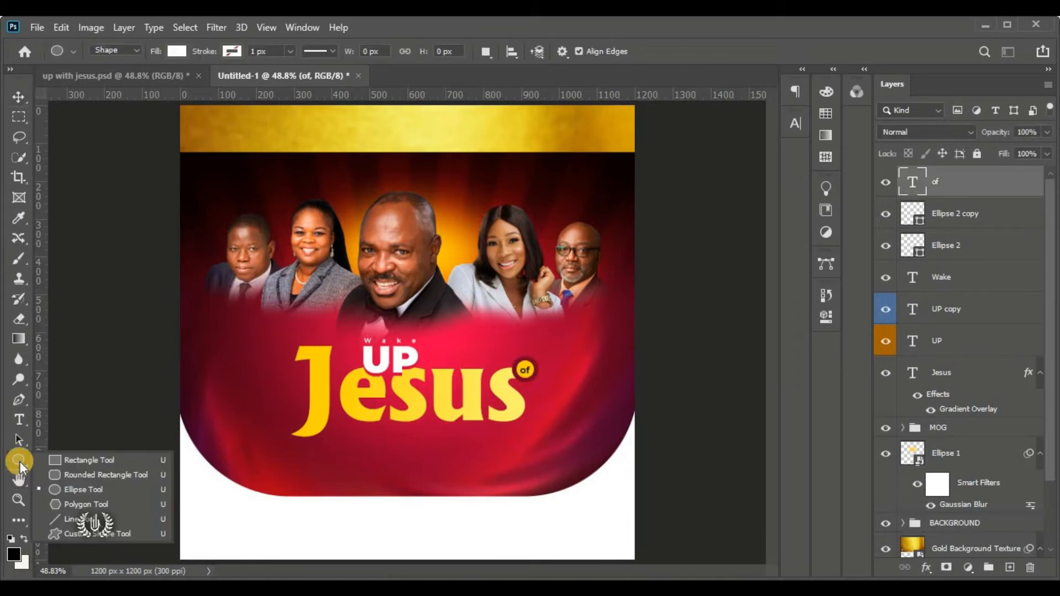
{"action": "left_click", "coordinate": [87, 458]}
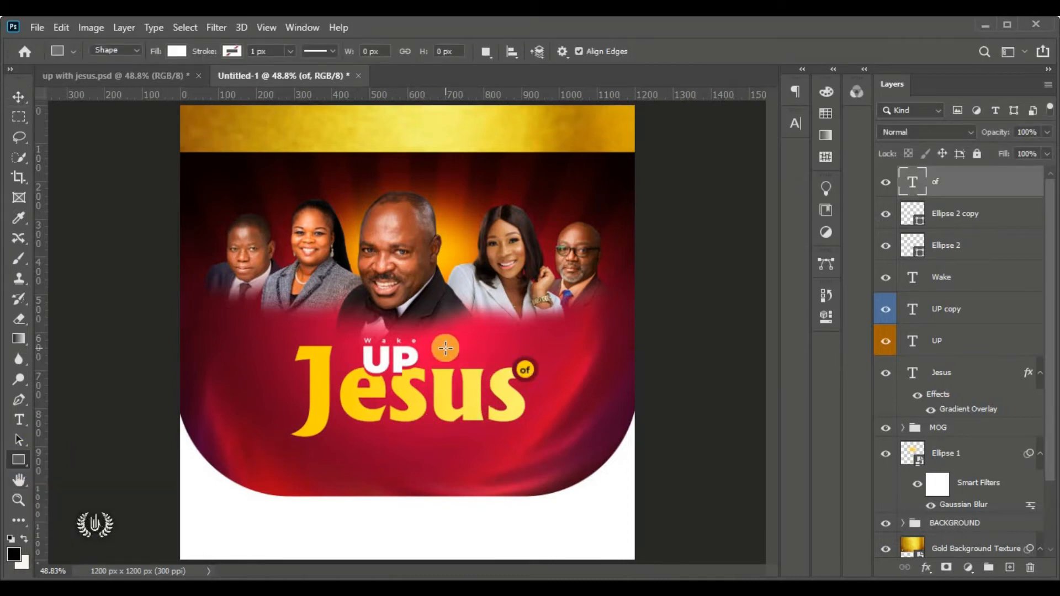
{"action": "left_click_drag", "start_coordinate": [422, 345], "coordinate": [527, 367]}
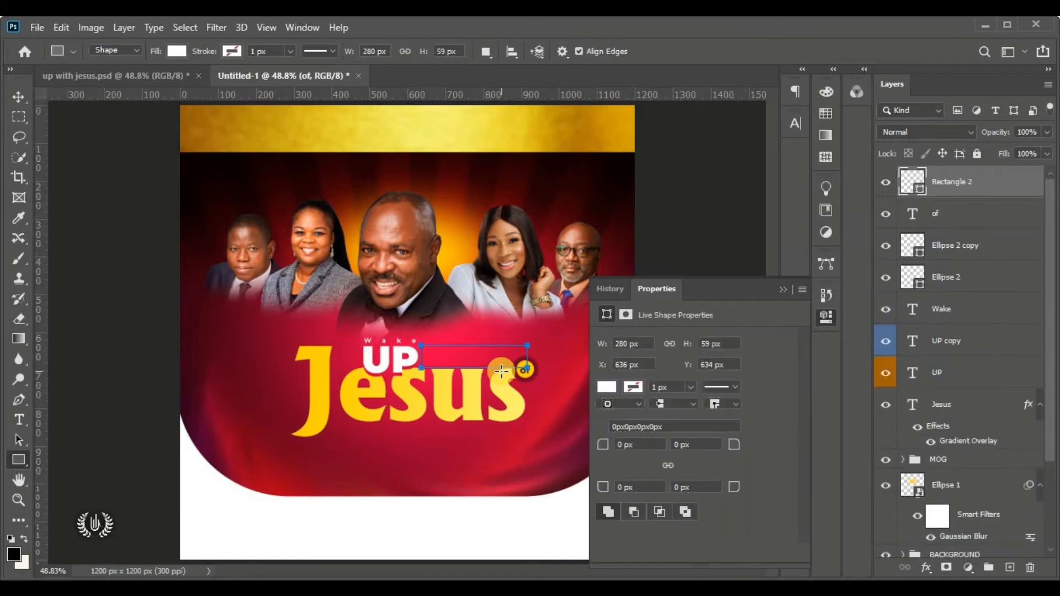
{"action": "left_click", "coordinate": [19, 96]}
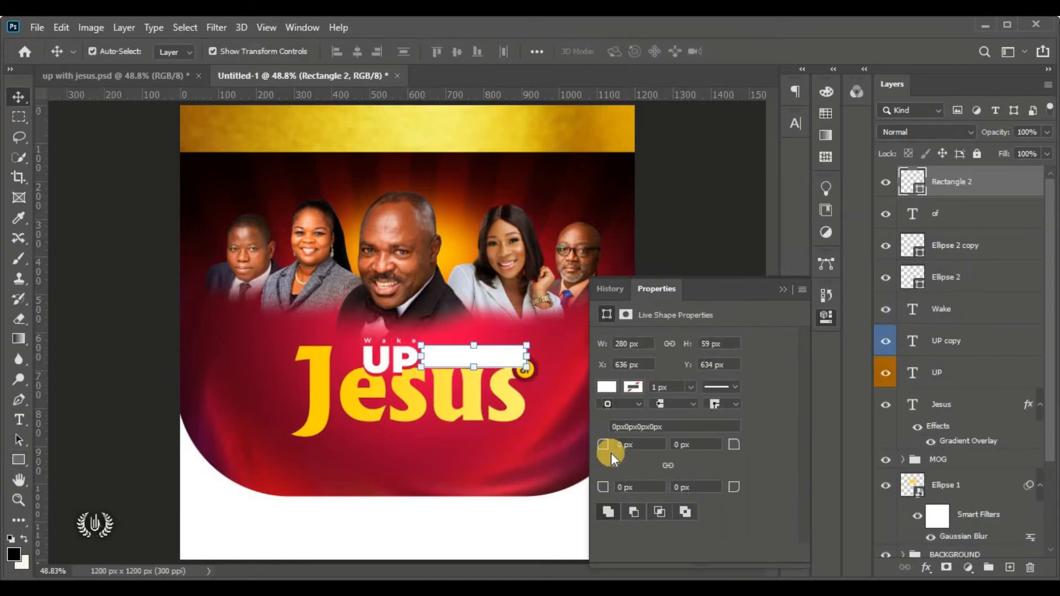
{"action": "scroll", "coordinate": [487, 366], "scroll_direction": "up", "scroll_amount": 5}
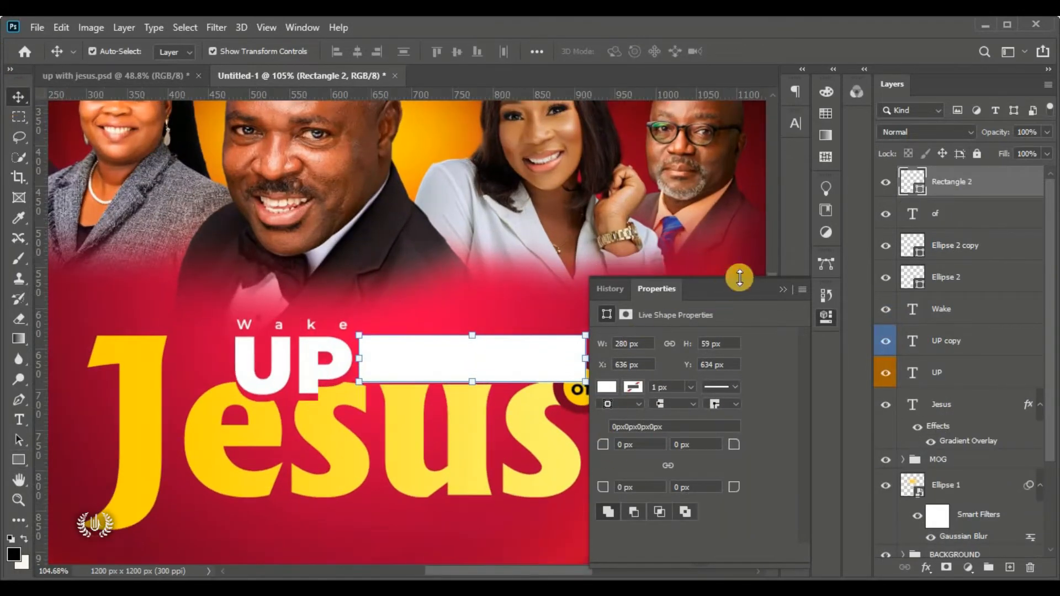
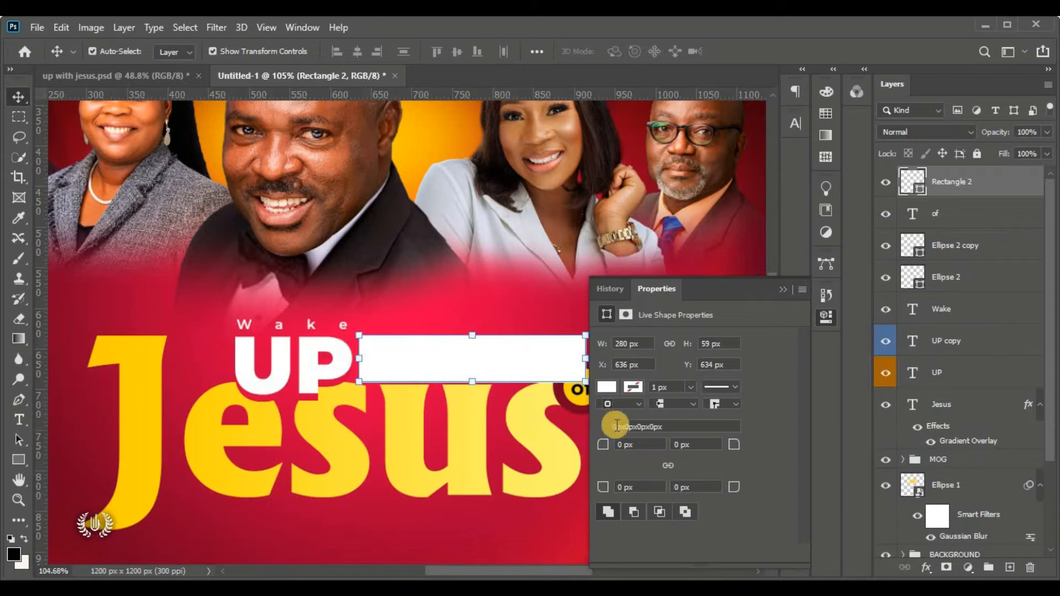
Set Rectangle 2's top-left corner radius to 30 px in the Properties panel
{"action": "left_click", "coordinate": [607, 448]}
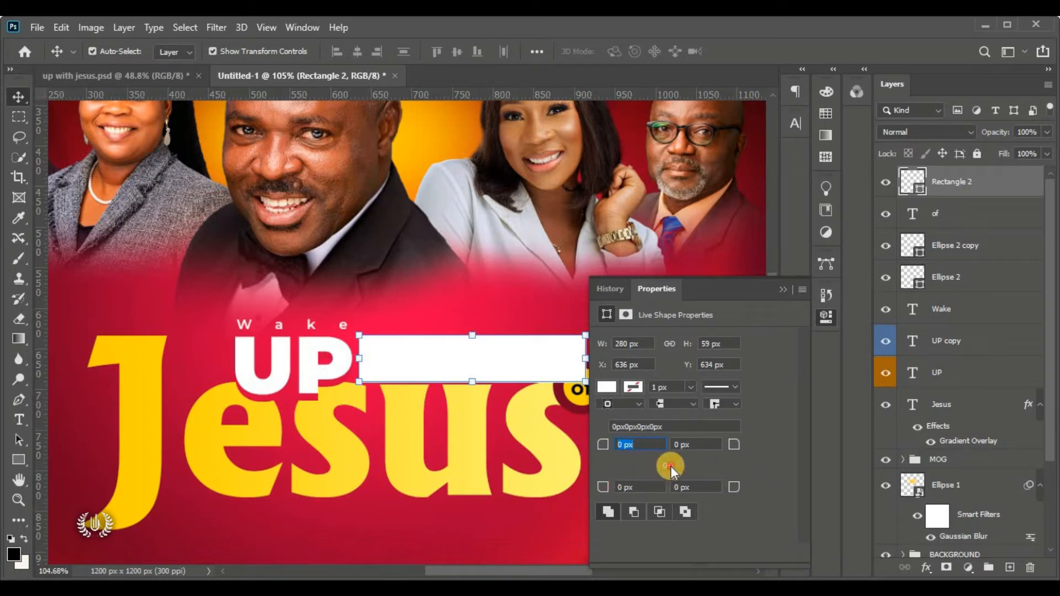
{"action": "left_click_drag", "start_coordinate": [603, 445], "coordinate": [630, 458]}
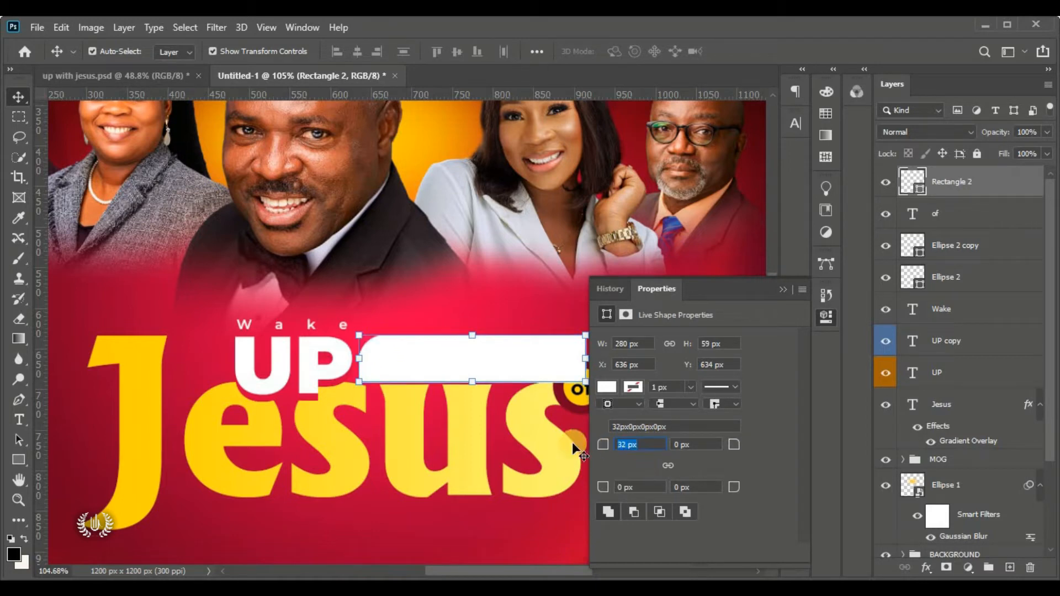
{"action": "key", "text": "Return"}
{"action": "left_click", "coordinate": [786, 289]}
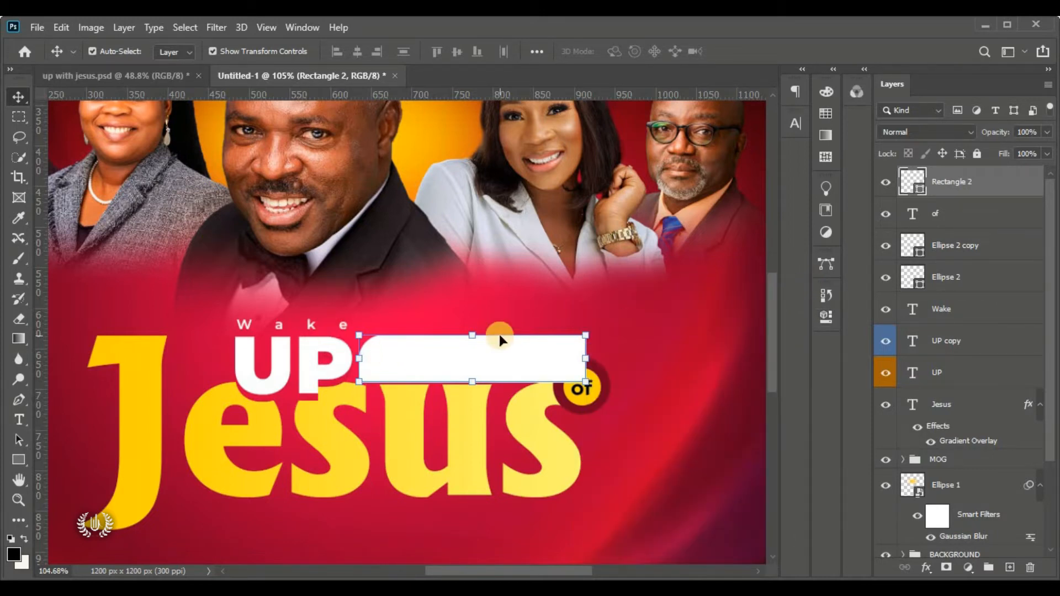
Scale Rectangle 2 to 94.78% width and 83.05% height, pulling its left edge back from UP
{"action": "mouse_move", "coordinate": [496, 359]}
{"action": "left_mouse_down"}
{"action": "mouse_move", "coordinate": [495, 339]}
{"action": "mouse_move", "coordinate": [495, 352]}
{"action": "left_mouse_up"}
{"action": "left_click", "coordinate": [481, 326]}
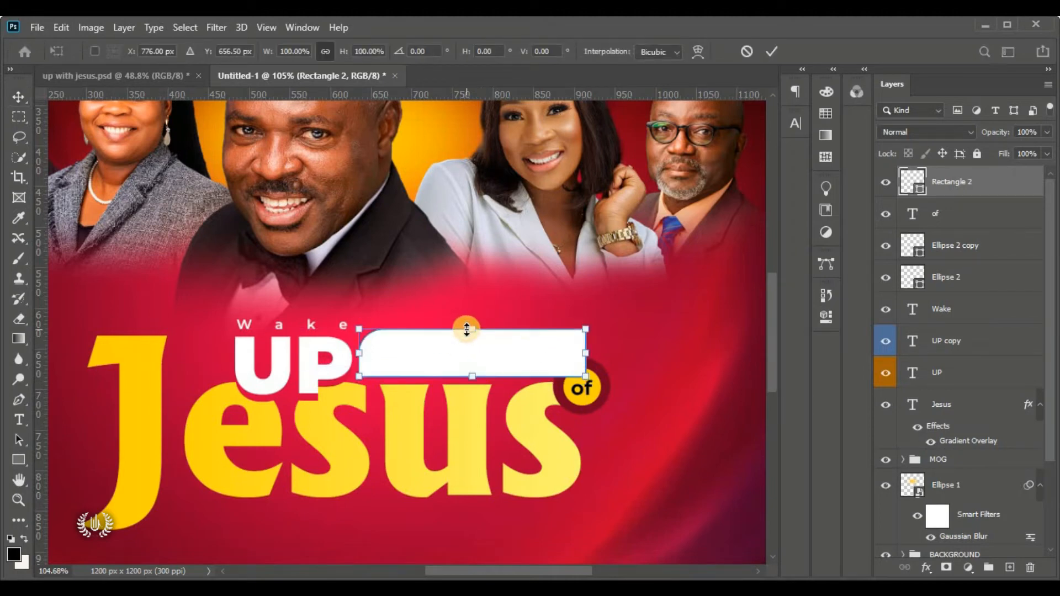
{"action": "left_click_drag", "start_coordinate": [480, 335], "coordinate": [481, 351]}
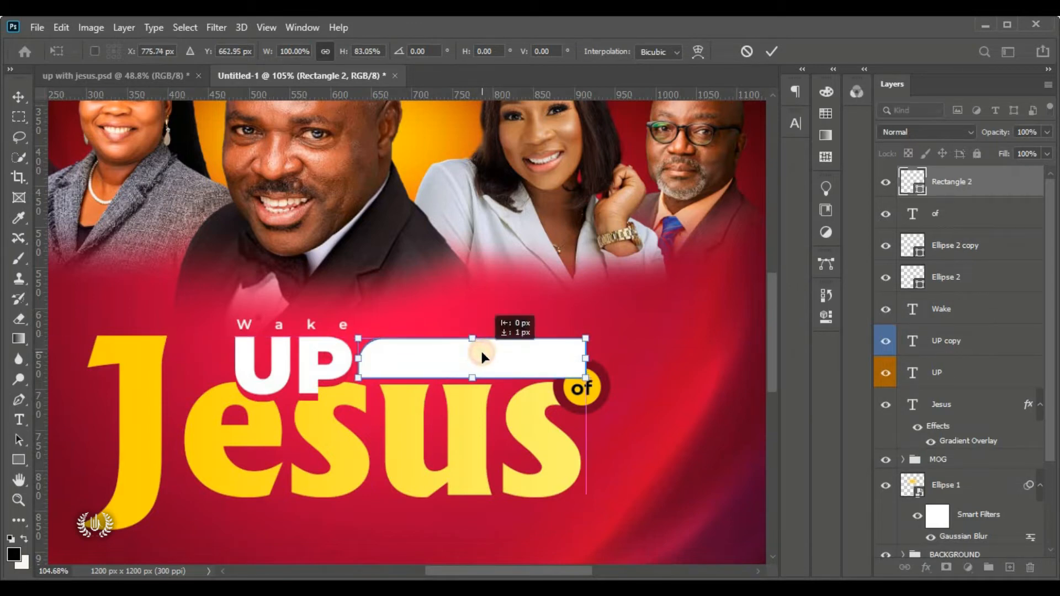
{"action": "key", "text": "Down"}
{"action": "key", "text": "Down"}
{"action": "key", "text": "Down"}
{"action": "key", "text": "Down"}
{"action": "key", "text": "Down"}
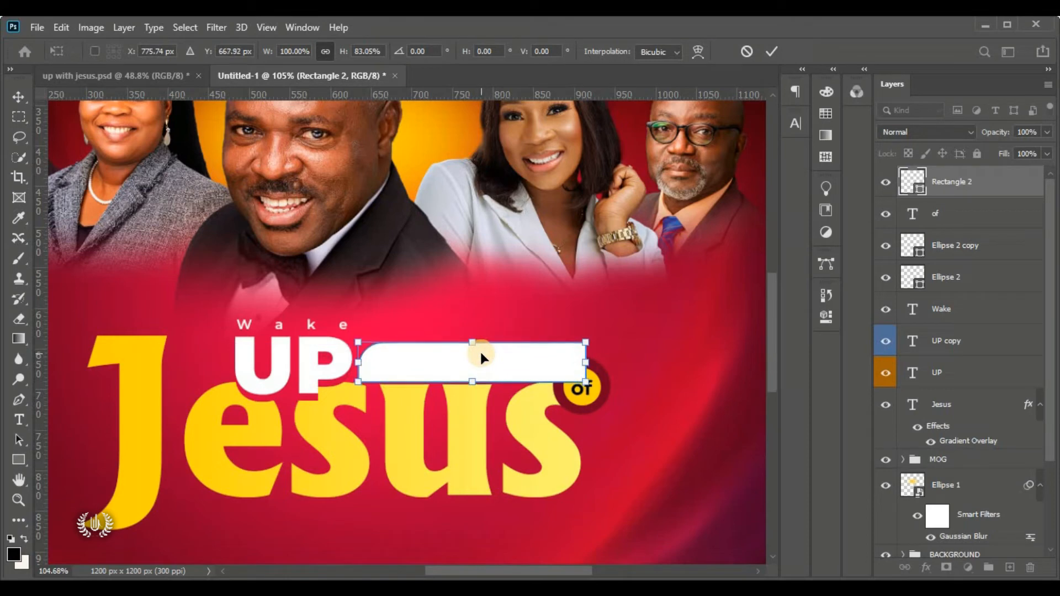
{"action": "key", "text": "Up"}
{"action": "key", "text": "Left"}
{"action": "key", "text": "Up"}
{"action": "key", "text": "Up"}
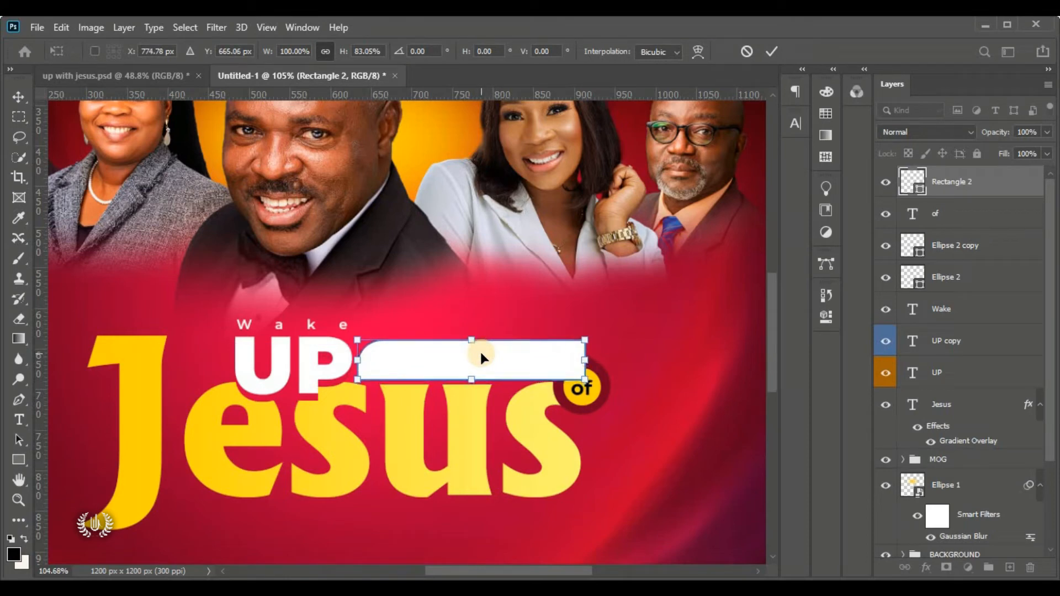
{"action": "key", "text": "Up"}
{"action": "key", "text": "Right"}
{"action": "key", "text": "Right"}
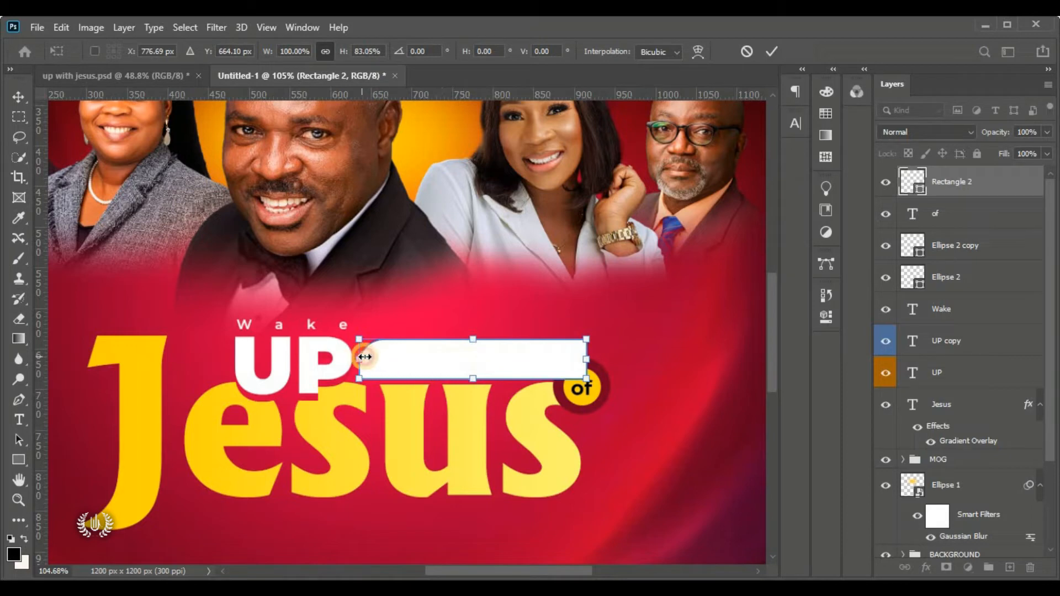
{"action": "left_click_drag", "start_coordinate": [361, 357], "coordinate": [368, 357]}
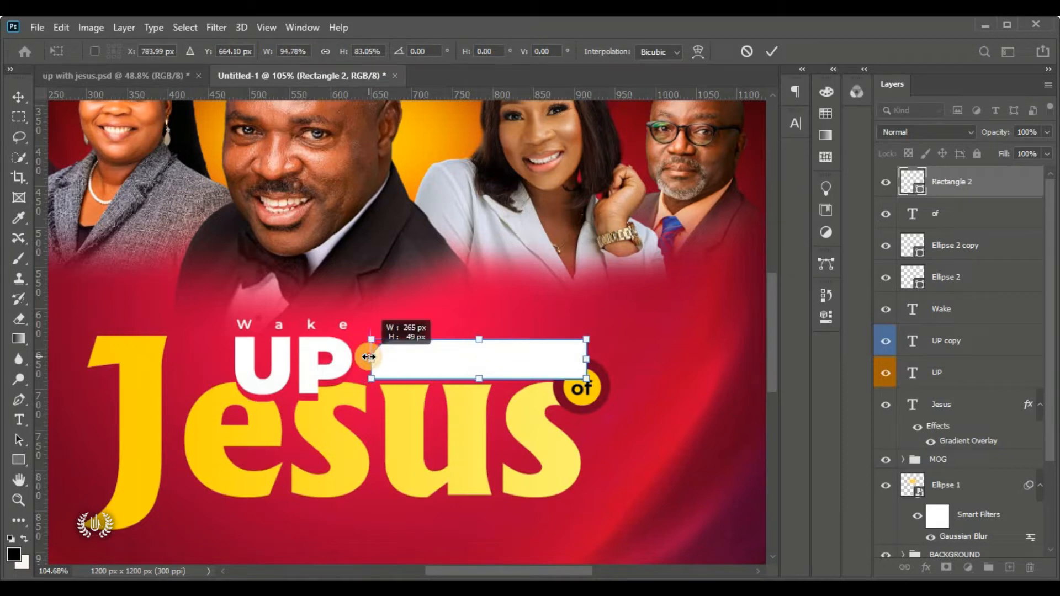
{"action": "left_click", "coordinate": [773, 52]}
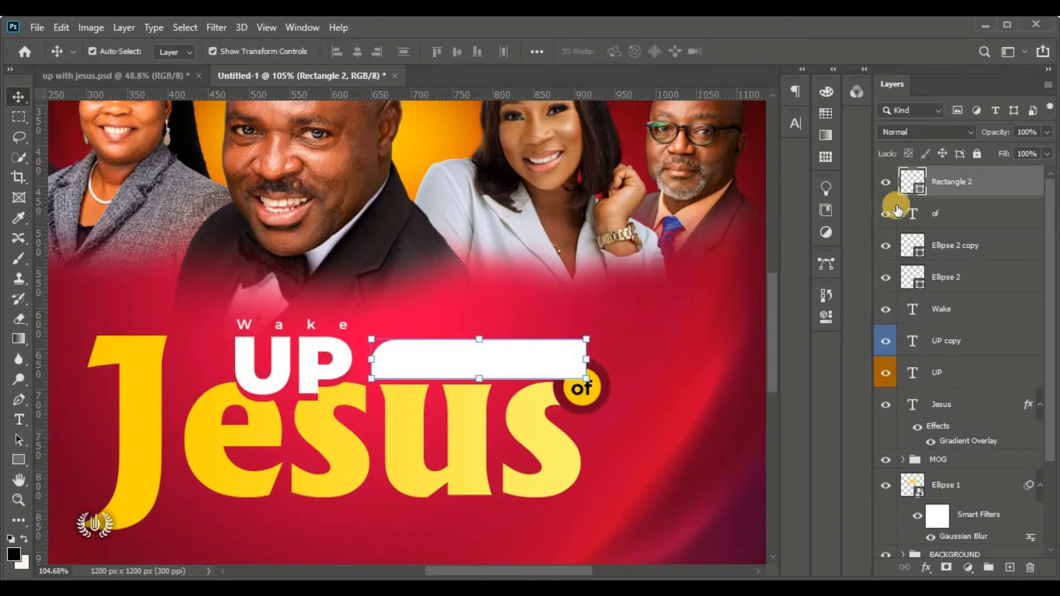
Move Rectangle 2 below the circle layers and group the 'of' text and circles as Group 1
{"action": "left_click_drag", "start_coordinate": [991, 190], "coordinate": [994, 285]}
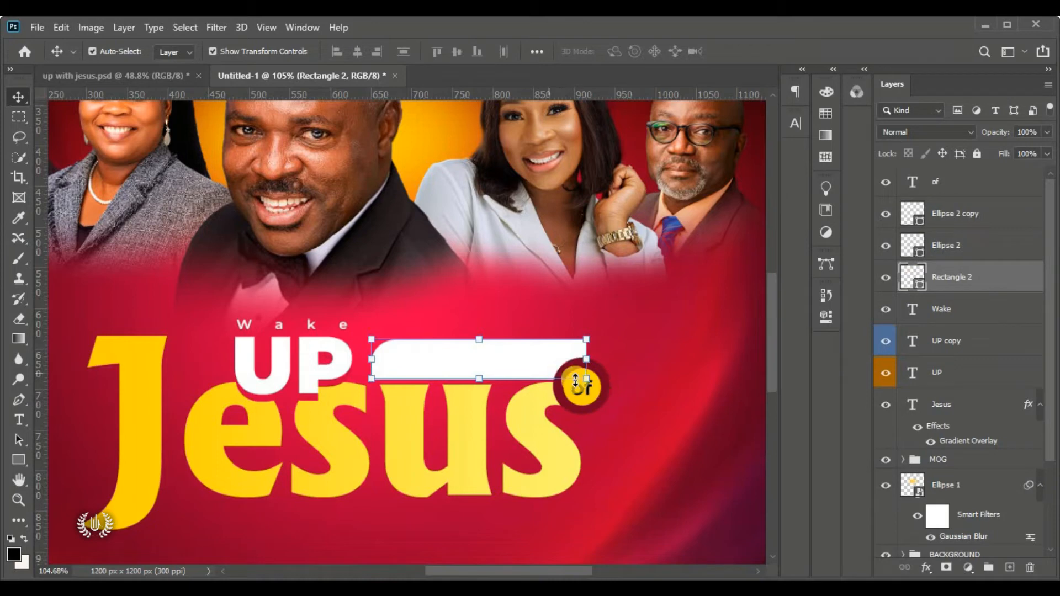
{"action": "scroll", "coordinate": [542, 379], "scroll_direction": "down", "scroll_amount": 1}
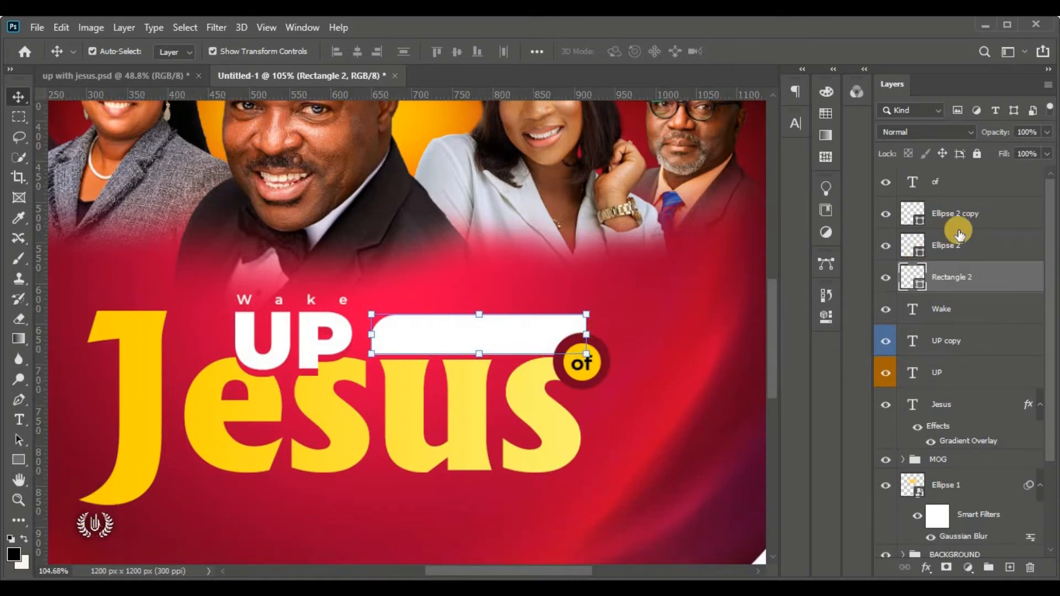
{"action": "left_click", "coordinate": [978, 260]}
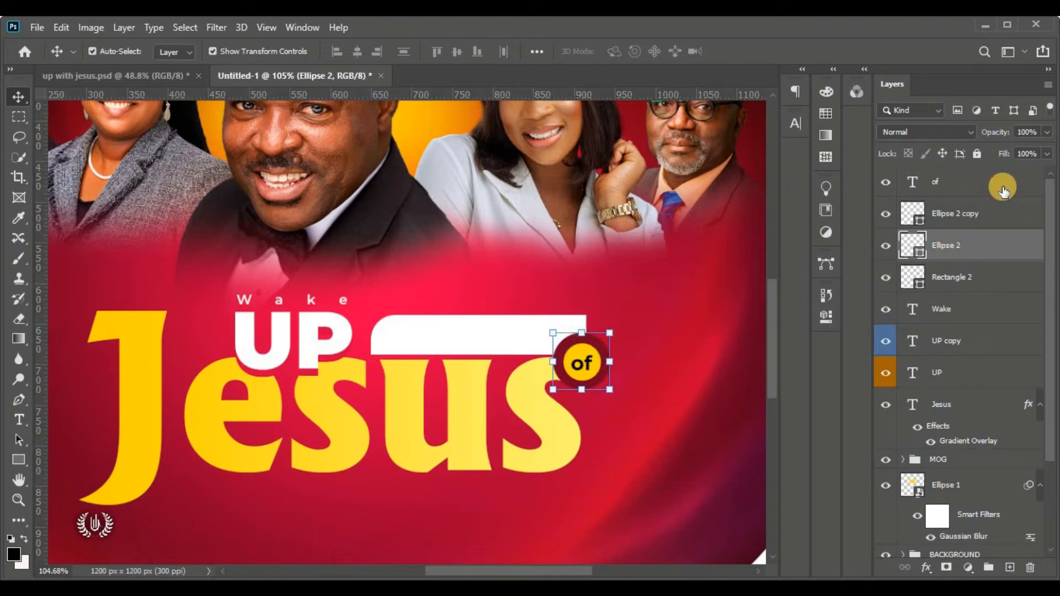
{"action": "left_click", "coordinate": [1004, 191], "text": "shift"}
{"action": "left_click", "coordinate": [988, 567]}
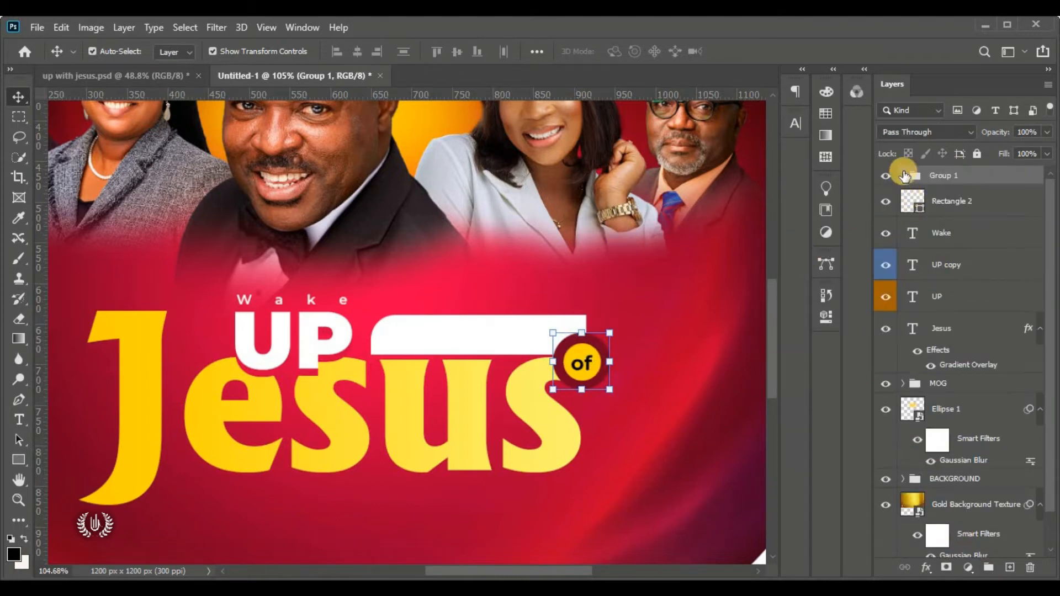
{"action": "left_click", "coordinate": [886, 177]}
{"action": "left_click", "coordinate": [889, 178]}
Enlarge the 'of' badge group over the bar's end, 126.40% then a further 104.42%
{"action": "left_click_drag", "start_coordinate": [466, 571], "coordinate": [499, 569]}
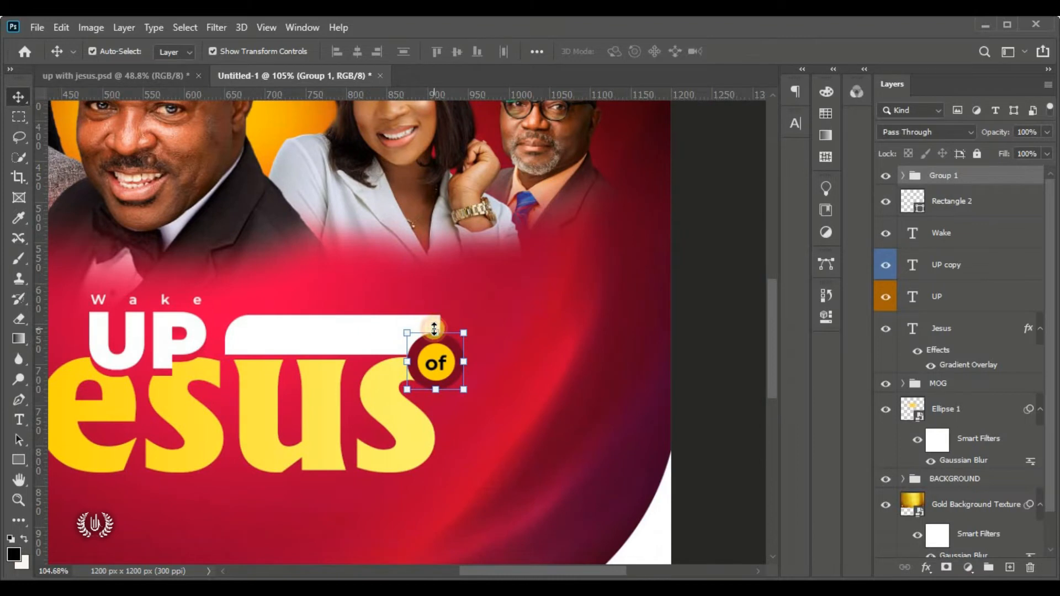
{"action": "left_click_drag", "start_coordinate": [464, 333], "coordinate": [477, 310]}
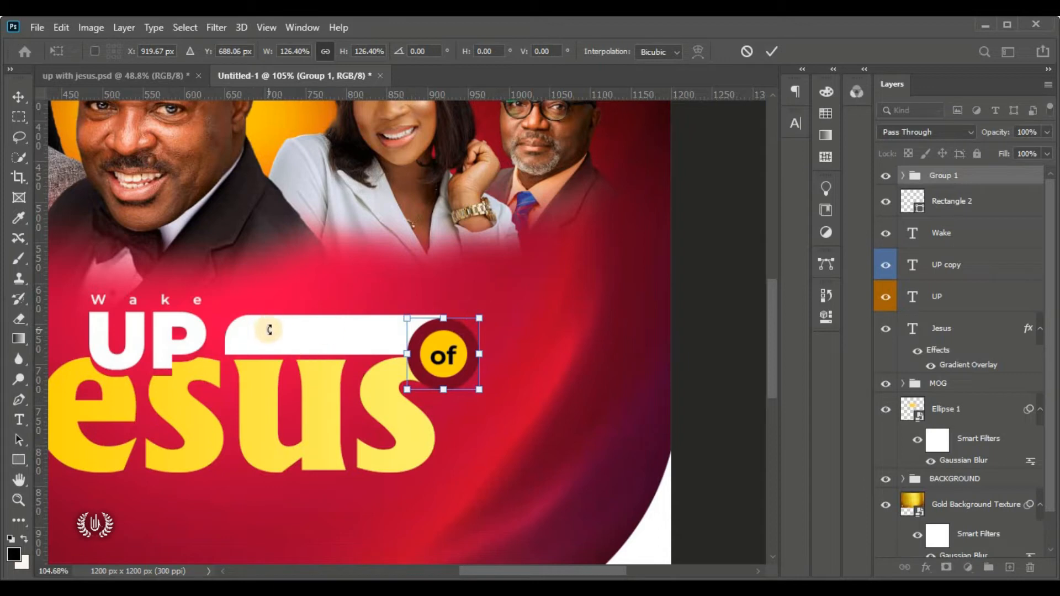
{"action": "left_click", "coordinate": [772, 51]}
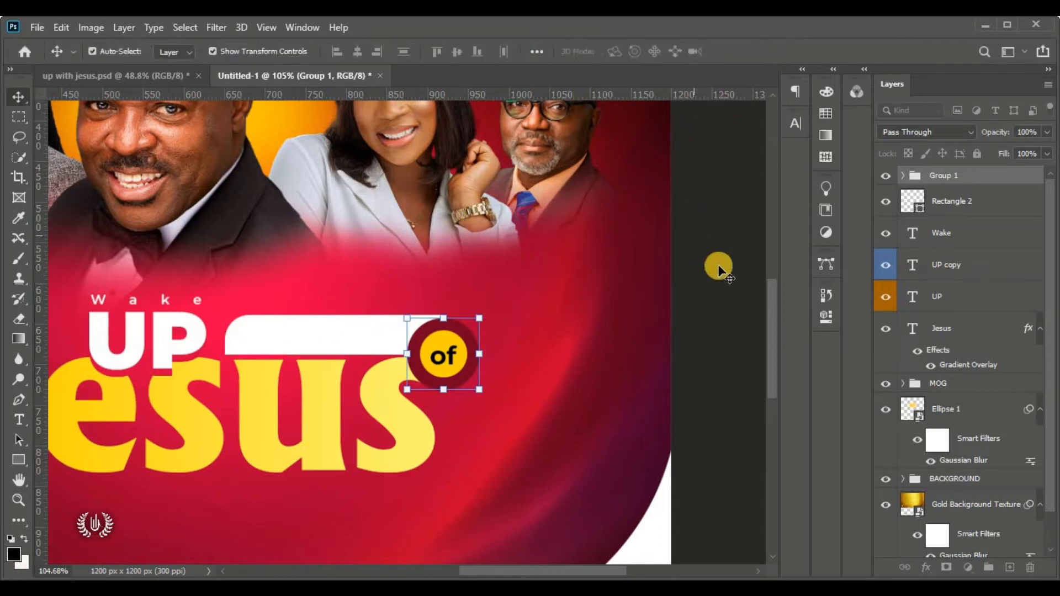
{"action": "left_click", "coordinate": [718, 270]}
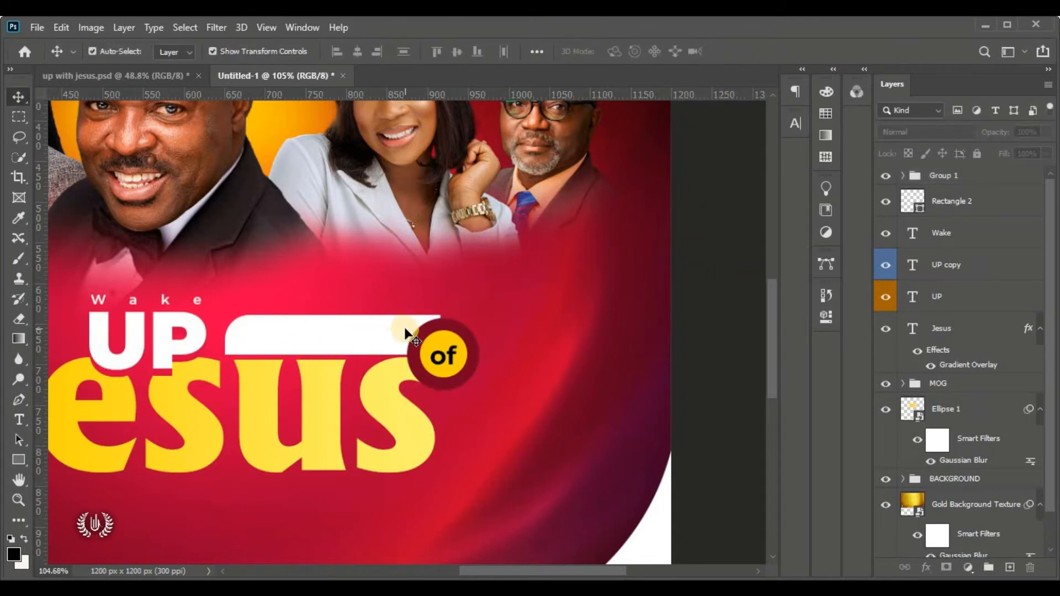
{"action": "left_click", "coordinate": [903, 176]}
{"action": "left_click", "coordinate": [903, 175]}
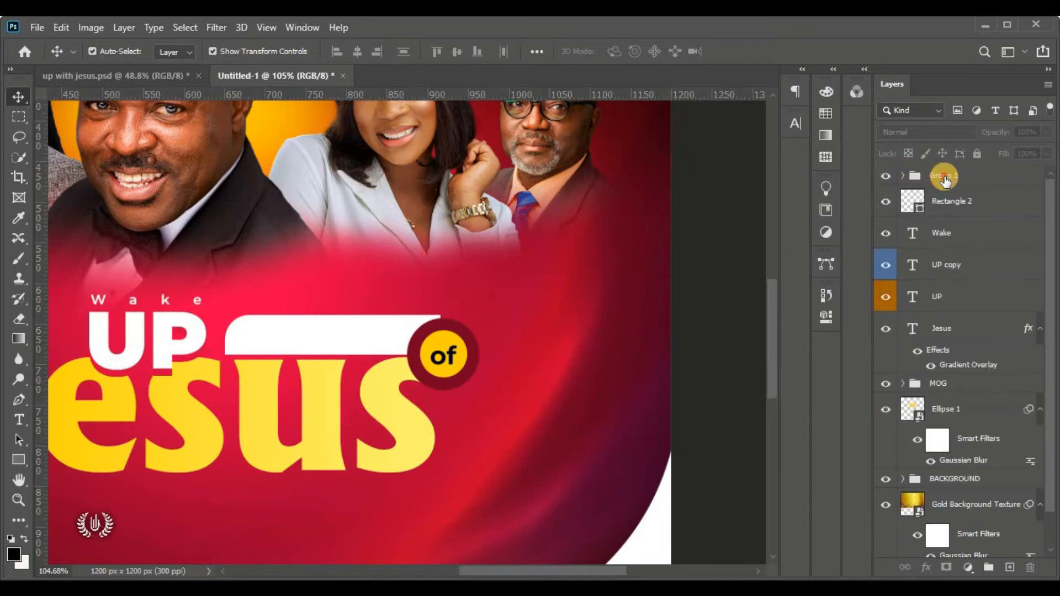
{"action": "left_click", "coordinate": [946, 179]}
{"action": "left_click", "coordinate": [444, 314]}
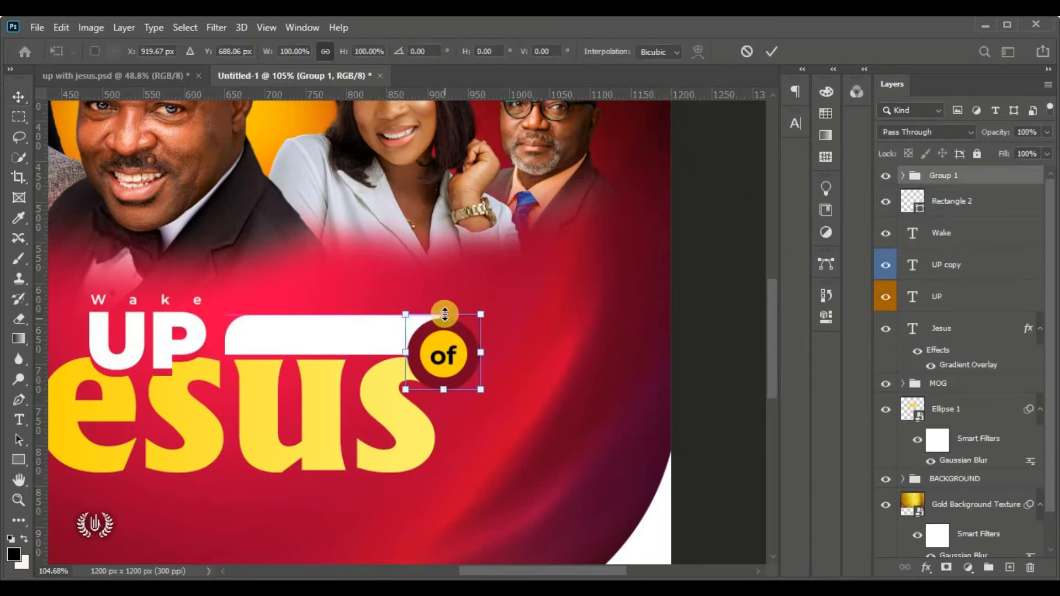
{"action": "left_click_drag", "start_coordinate": [445, 314], "coordinate": [447, 309]}
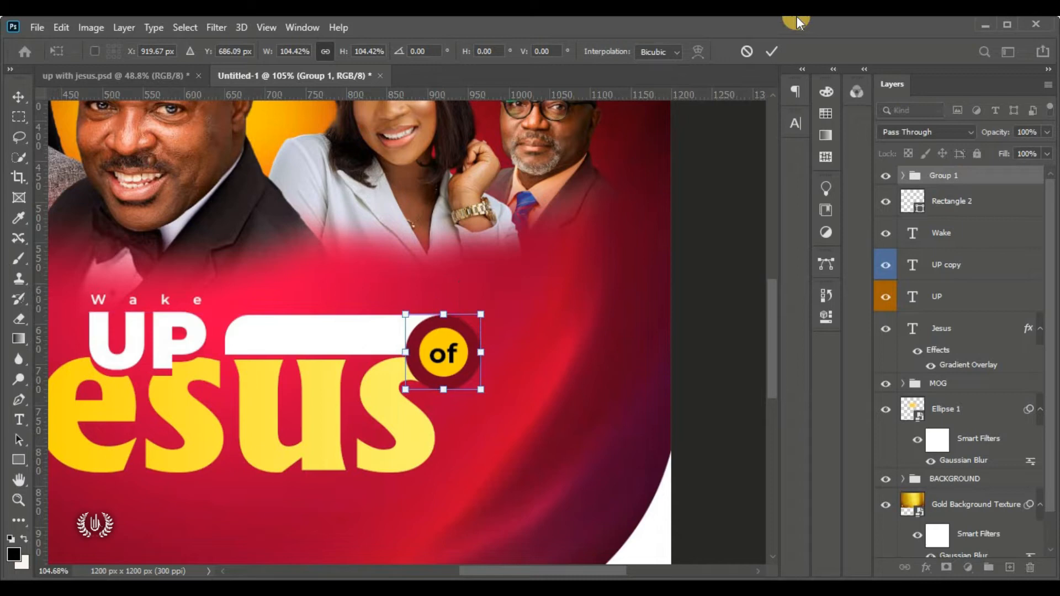
{"action": "left_click", "coordinate": [771, 51]}
{"action": "left_click", "coordinate": [710, 210]}
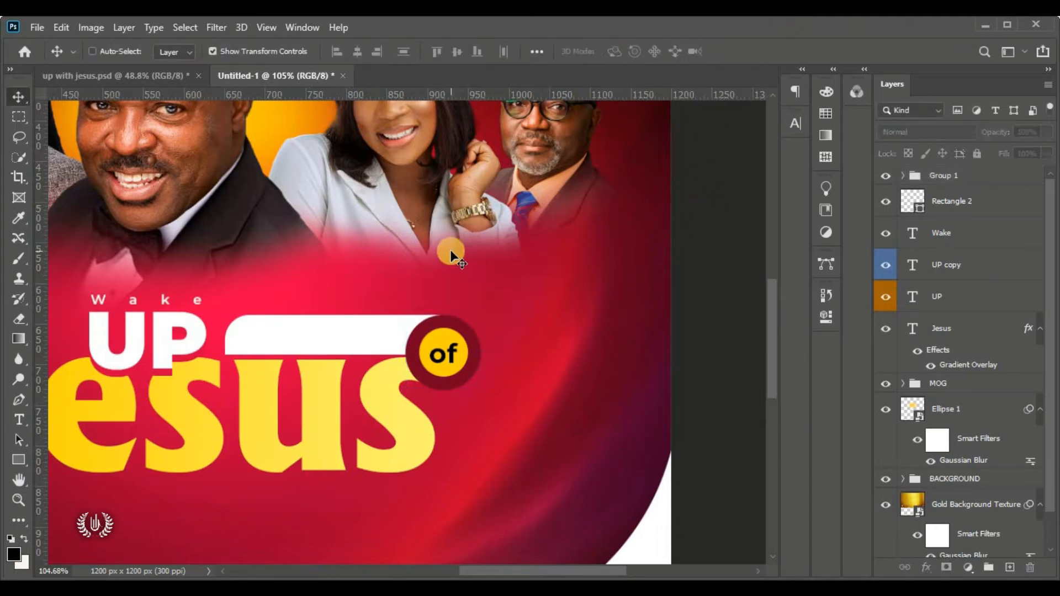
{"action": "key", "text": "ctrl+0"}
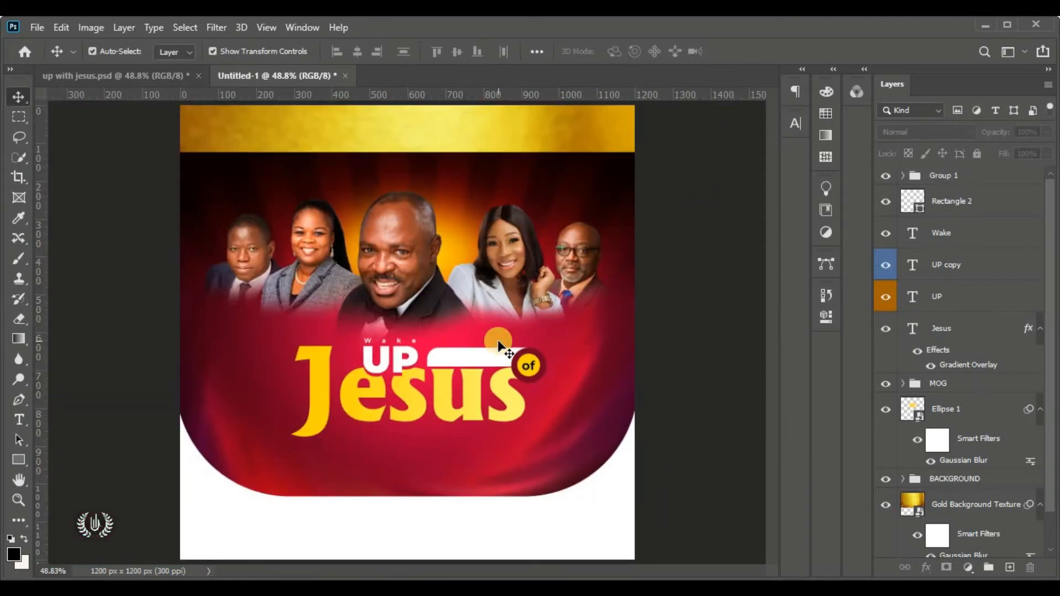
Fill Rectangle 2 with blue 0036ff copied from the flyer colour notes
{"action": "left_click", "coordinate": [468, 356]}
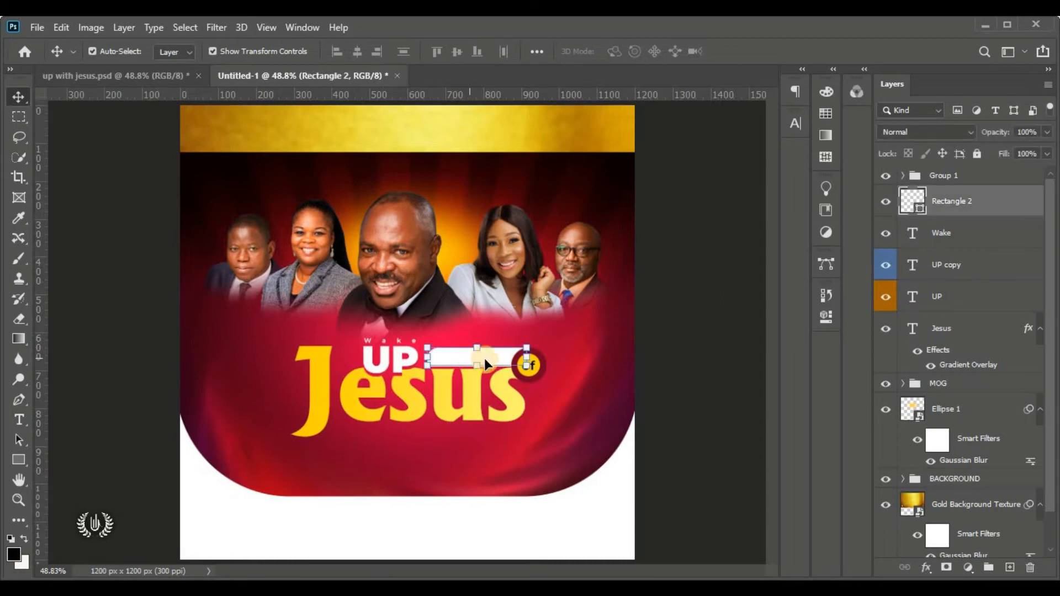
{"action": "double_click", "coordinate": [920, 211]}
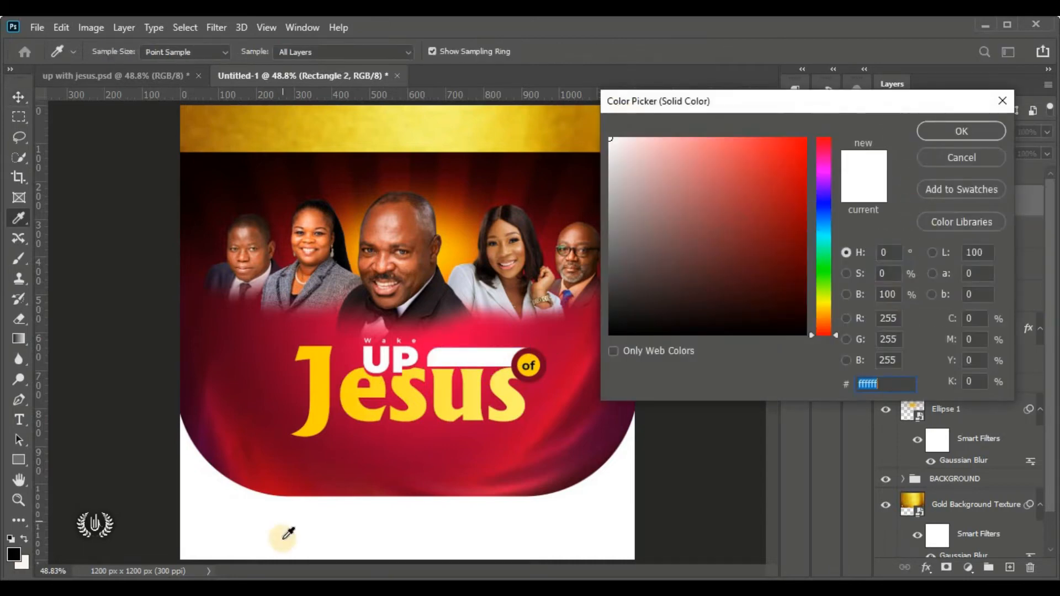
{"action": "key", "text": "alt+Tab"}
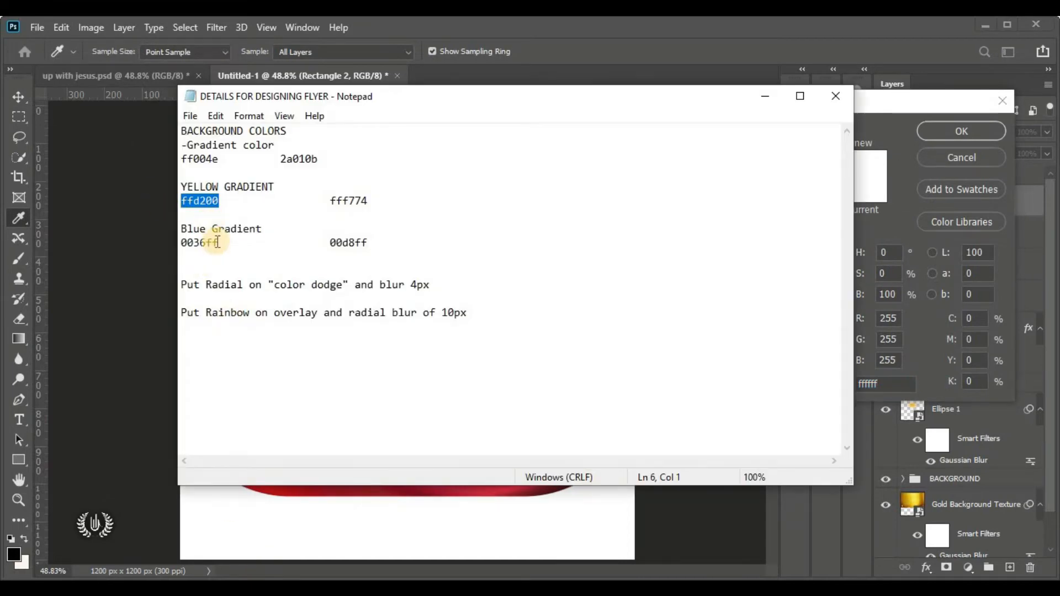
{"action": "left_click_drag", "start_coordinate": [219, 243], "coordinate": [181, 243]}
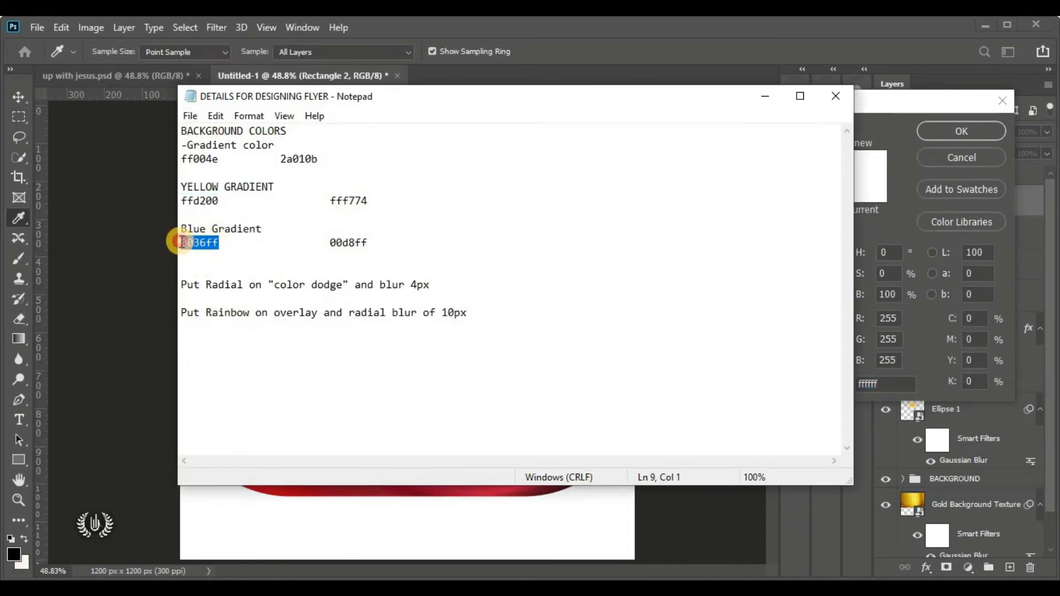
{"action": "right_click", "coordinate": [218, 250]}
{"action": "left_click", "coordinate": [294, 295]}
{"action": "left_click", "coordinate": [633, 493]}
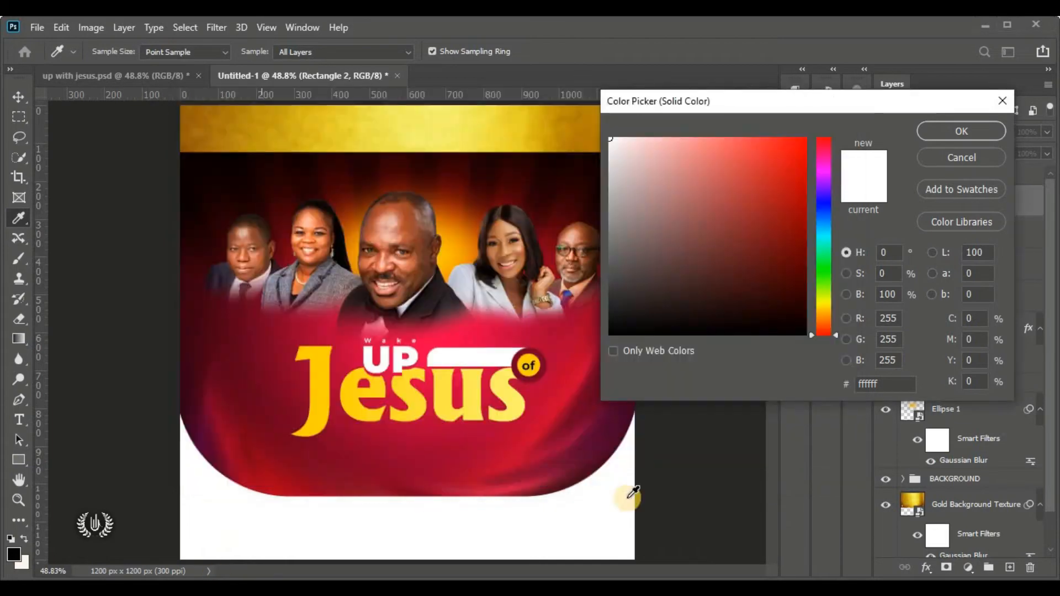
{"action": "double_click", "coordinate": [869, 383]}
{"action": "right_click", "coordinate": [874, 382]}
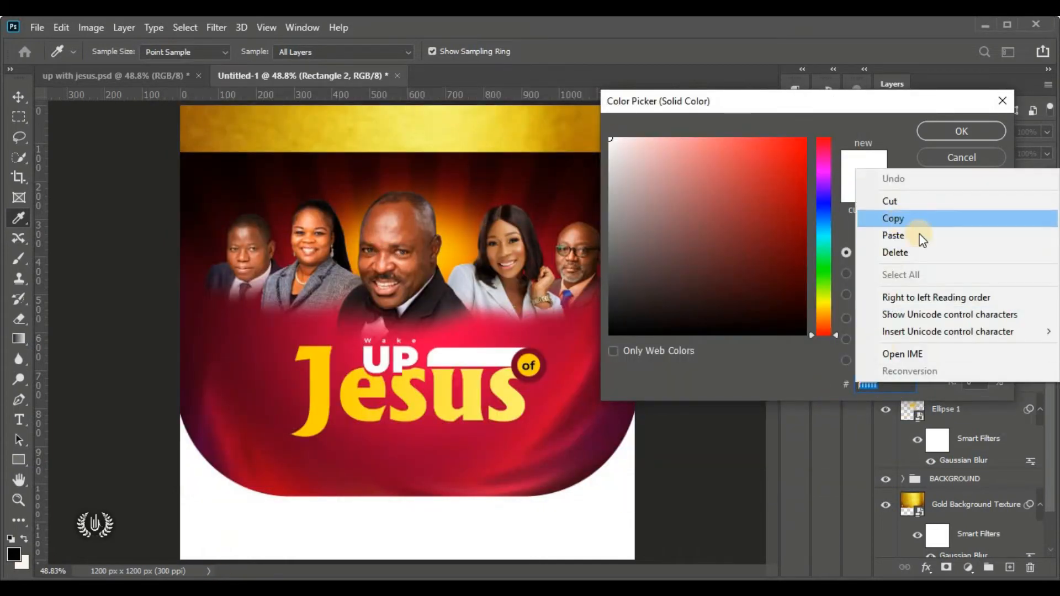
{"action": "left_click", "coordinate": [949, 236]}
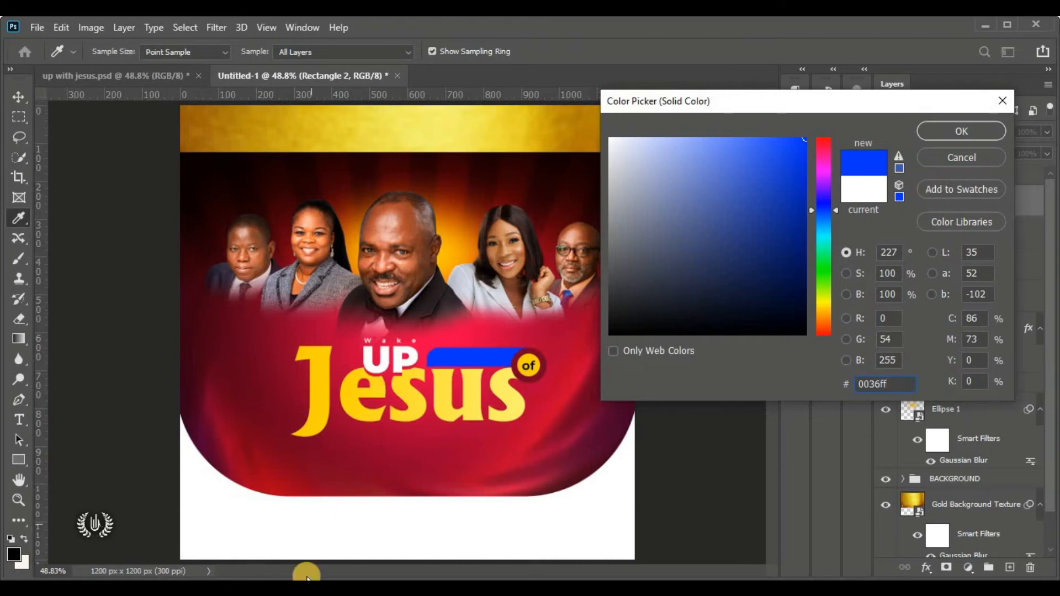
Replace the bar's fill with light blue 00d8ff from the notes and confirm
{"action": "left_click", "coordinate": [177, 587]}
{"action": "double_click", "coordinate": [369, 244]}
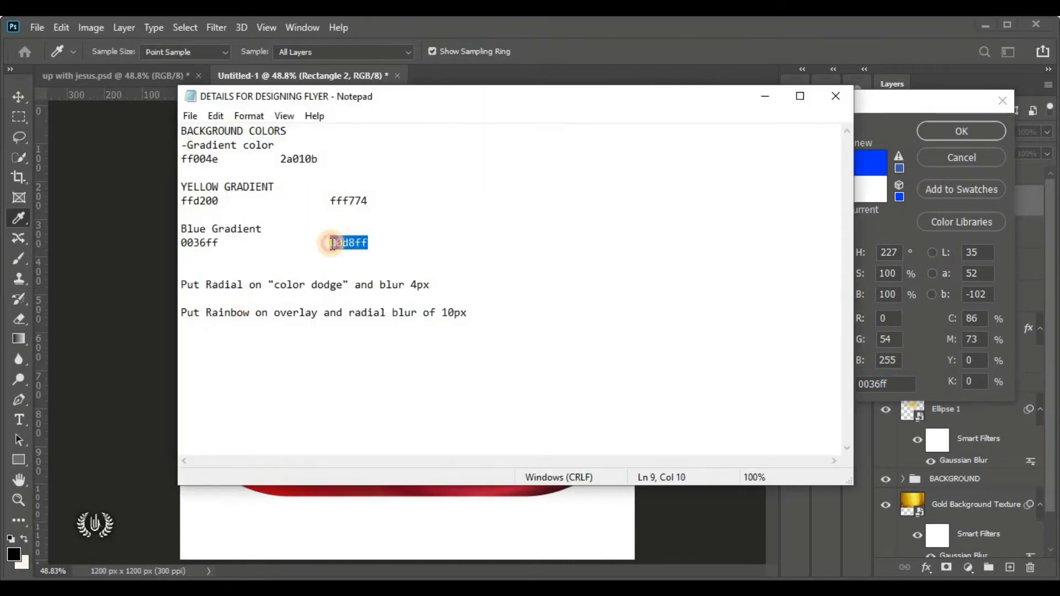
{"action": "right_click", "coordinate": [346, 242]}
{"action": "left_click", "coordinate": [425, 293]}
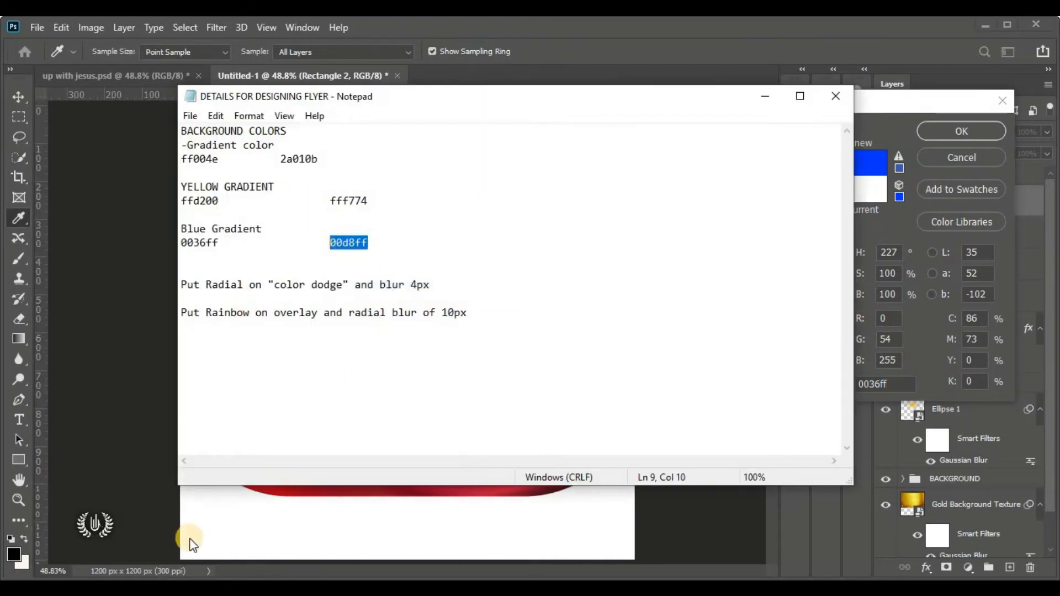
{"action": "left_click", "coordinate": [370, 507]}
{"action": "left_click", "coordinate": [865, 380]}
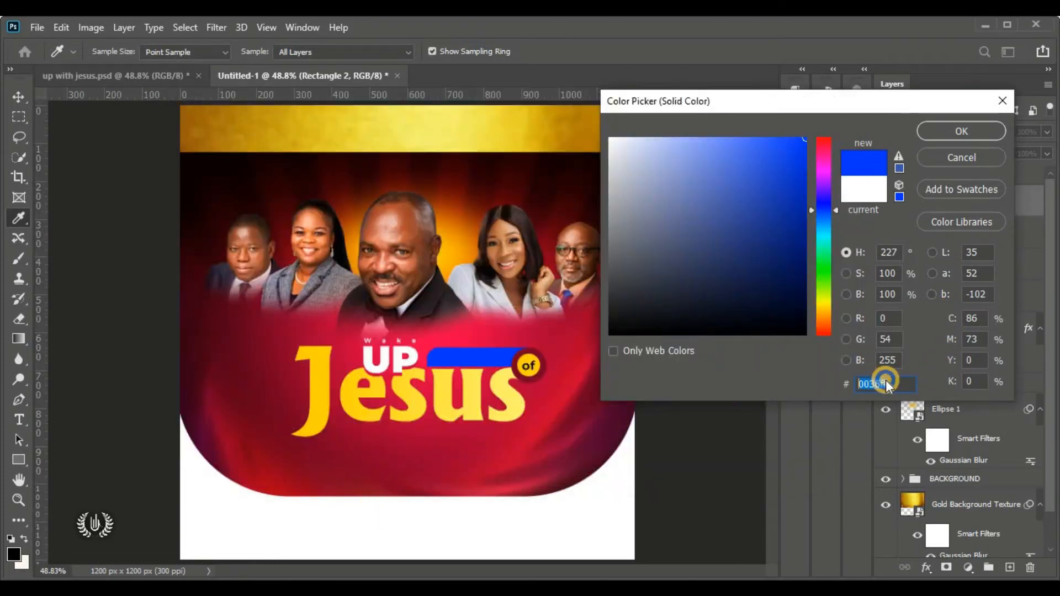
{"action": "right_click", "coordinate": [883, 380]}
{"action": "left_click", "coordinate": [927, 233]}
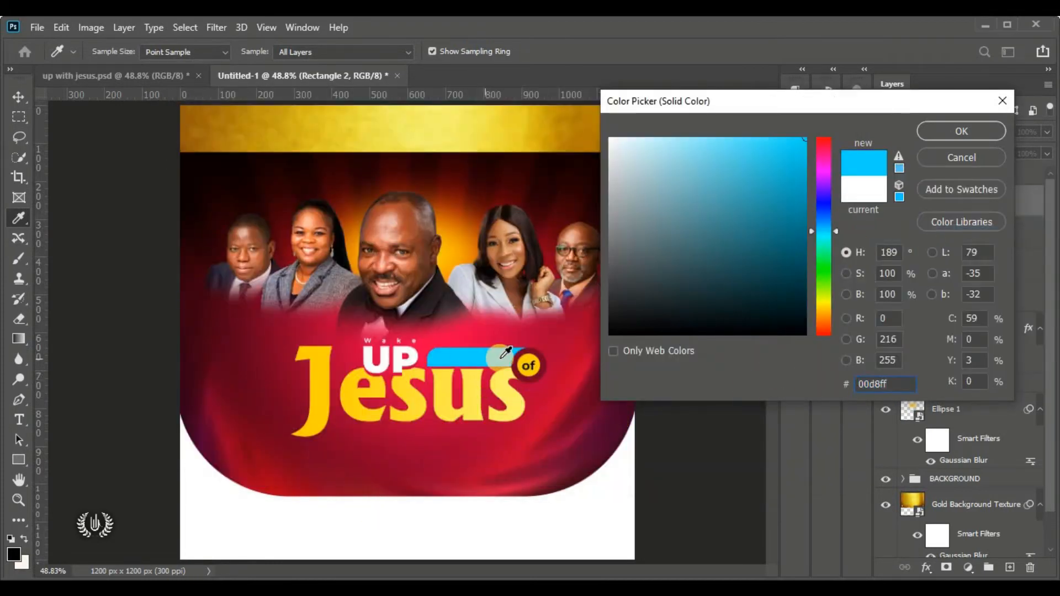
{"action": "left_click", "coordinate": [946, 129]}
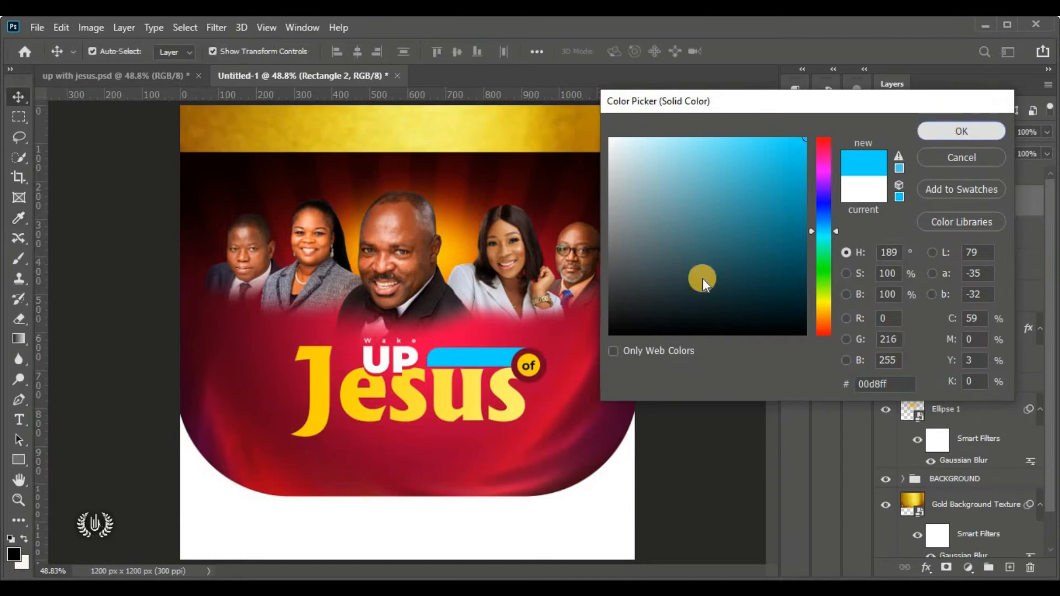
{"action": "left_click", "coordinate": [696, 283]}
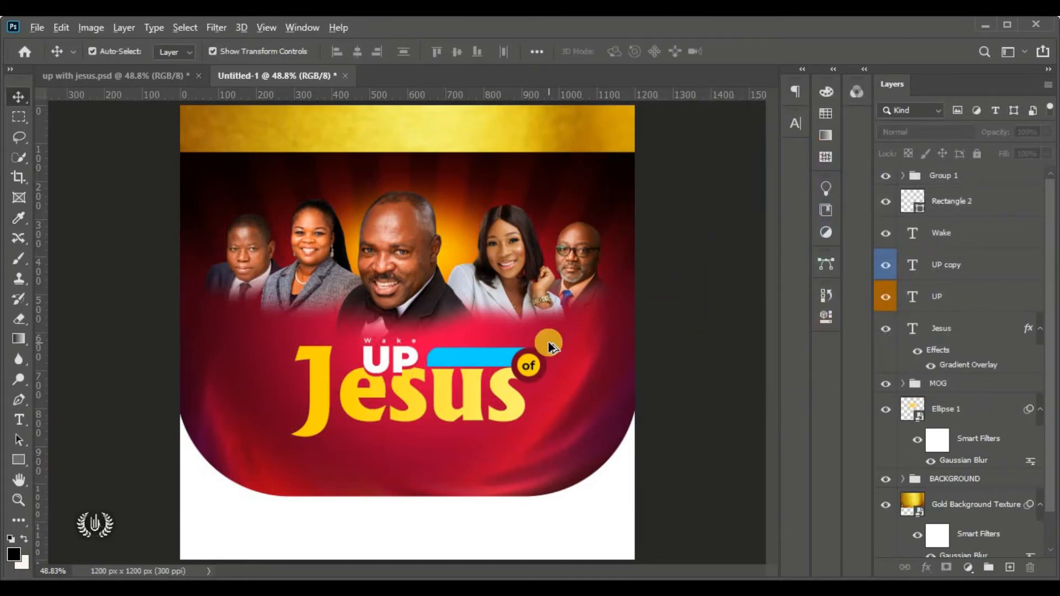
{"action": "scroll", "coordinate": [602, 367], "scroll_direction": "up", "scroll_amount": 6}
Add a placeholder text layer on the blue bar in Montserrat Bold Italic 5 pt
{"action": "left_click", "coordinate": [958, 198]}
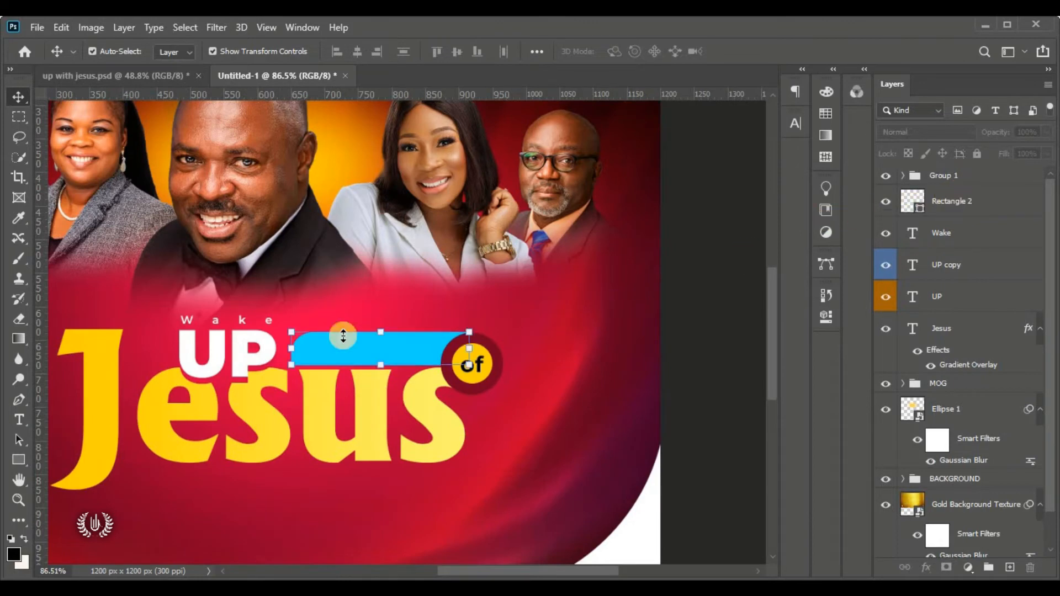
{"action": "left_click", "coordinate": [20, 419]}
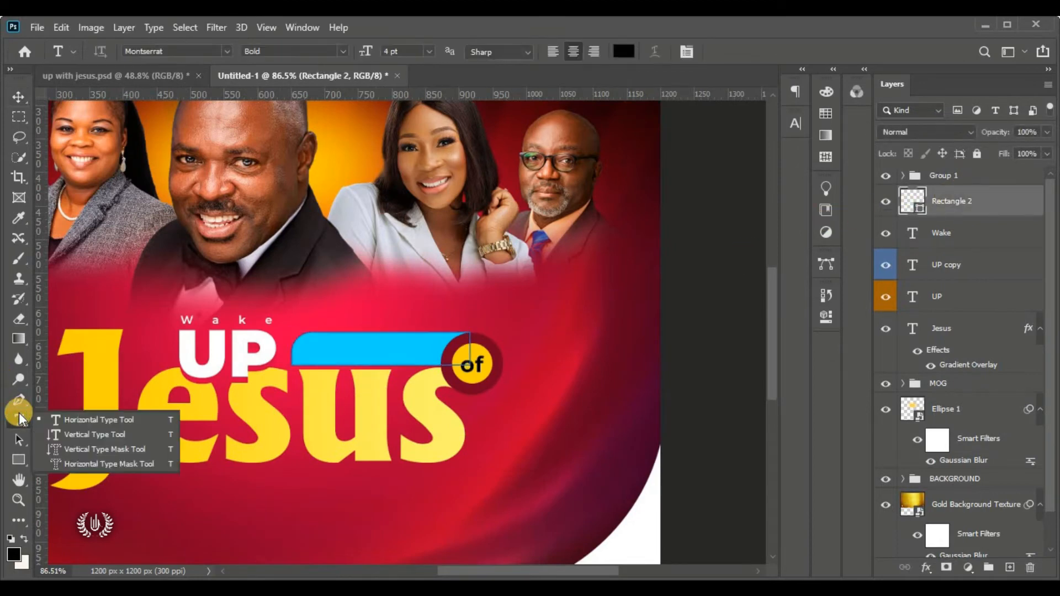
{"action": "left_click", "coordinate": [100, 419]}
{"action": "left_click", "coordinate": [590, 285]}
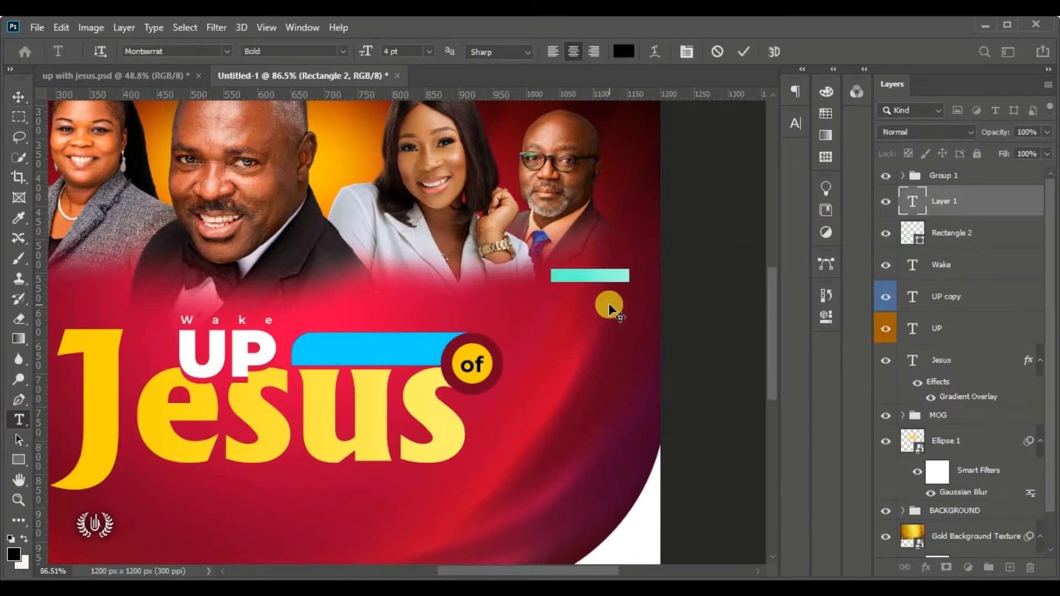
{"action": "left_click_drag", "start_coordinate": [610, 307], "coordinate": [391, 376]}
{"action": "left_click", "coordinate": [343, 51]}
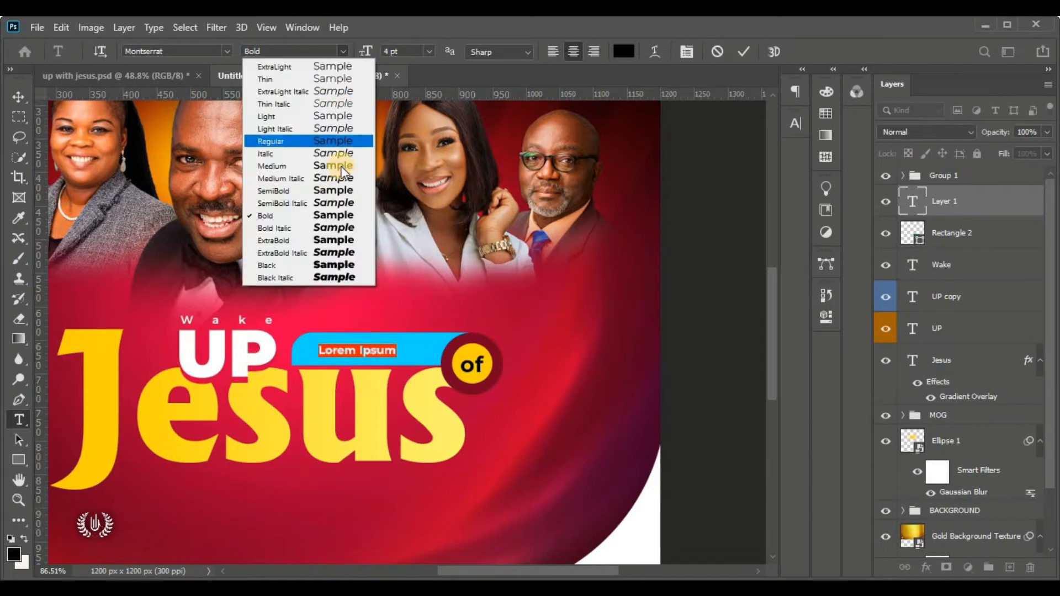
{"action": "left_click", "coordinate": [339, 227]}
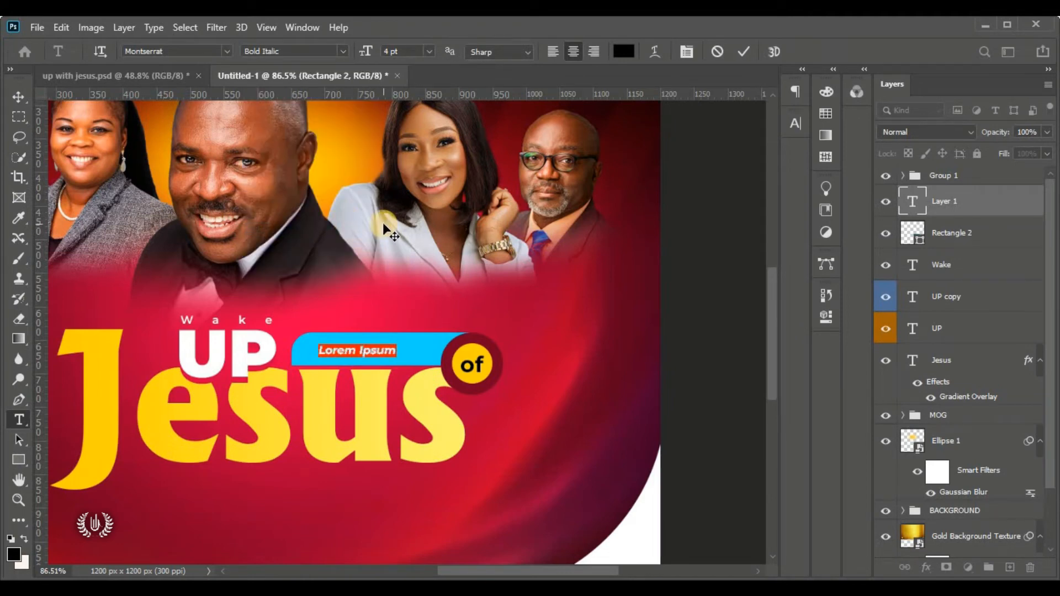
{"action": "left_click", "coordinate": [368, 347]}
{"action": "left_click", "coordinate": [401, 46]}
{"action": "left_click", "coordinate": [359, 54]}
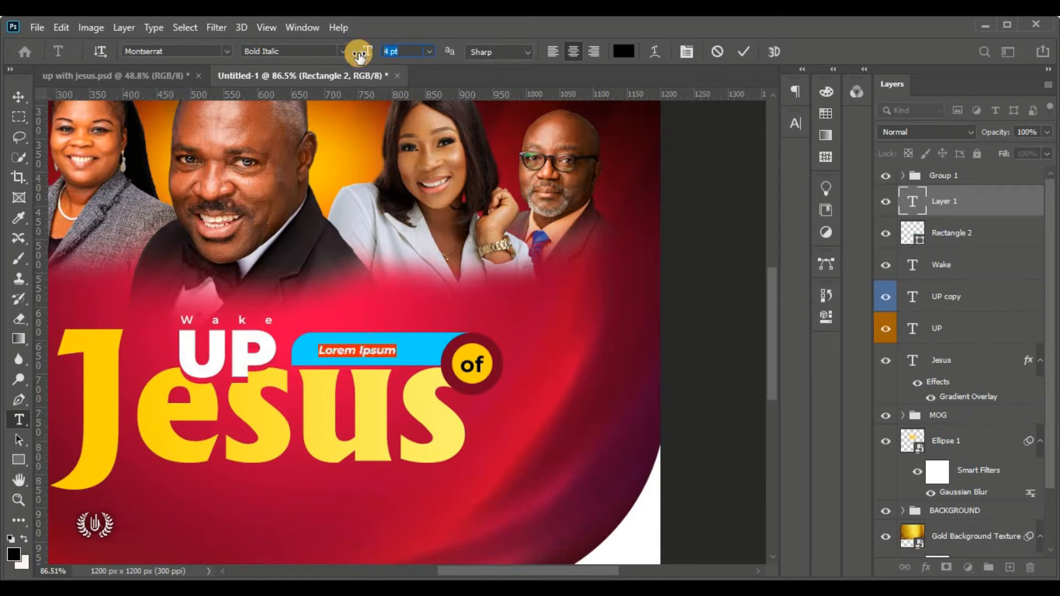
Replace the placeholder text with 'in the name' and commit it
{"action": "left_click", "coordinate": [354, 351]}
{"action": "triple_click", "coordinate": [354, 352]}
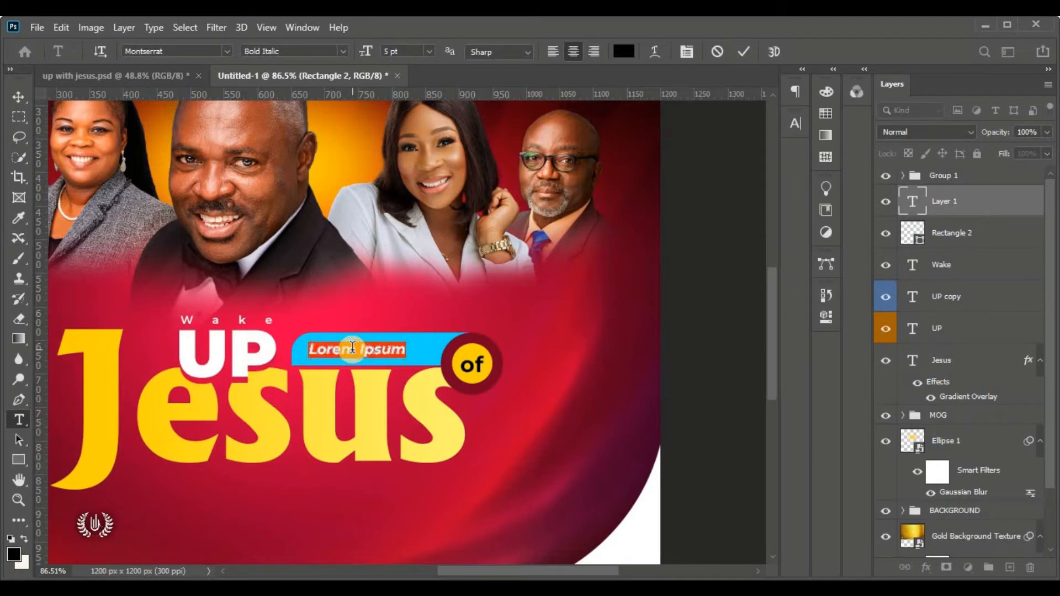
{"action": "key", "text": "BackSpace"}
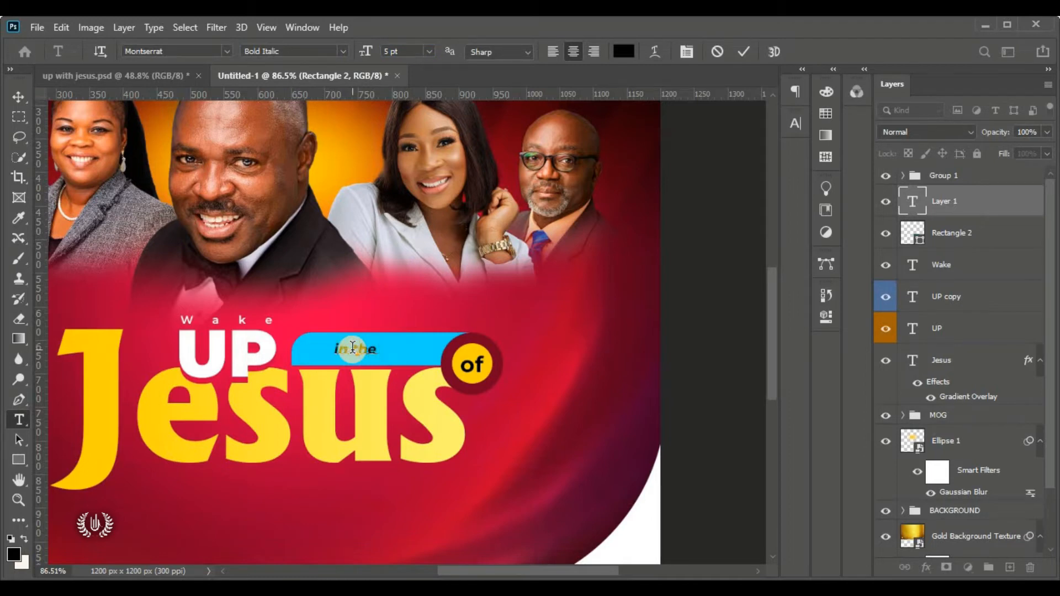
{"action": "type", "text": "in the name"}
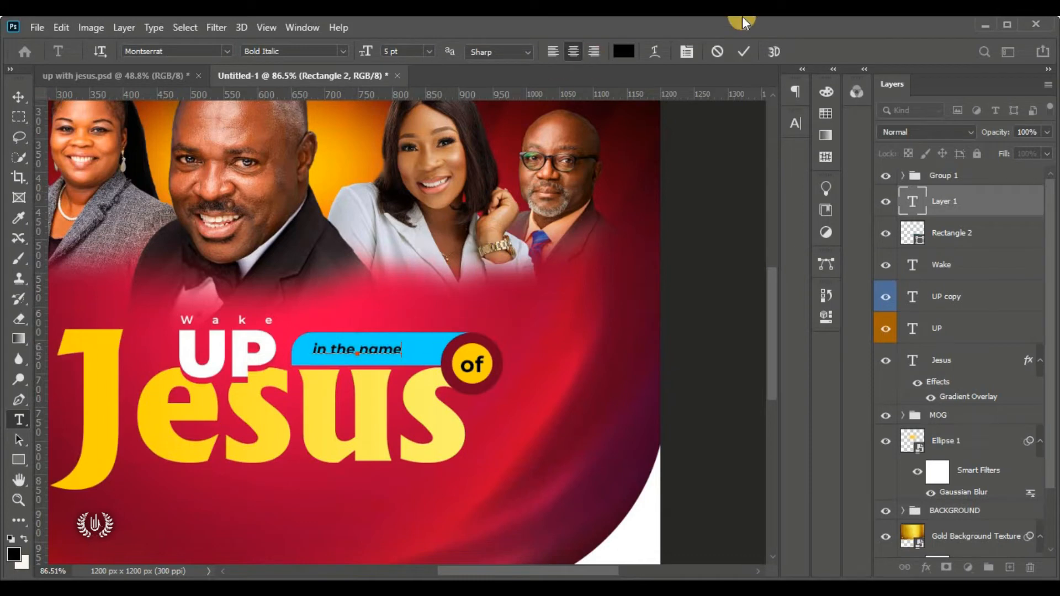
{"action": "left_click", "coordinate": [743, 51]}
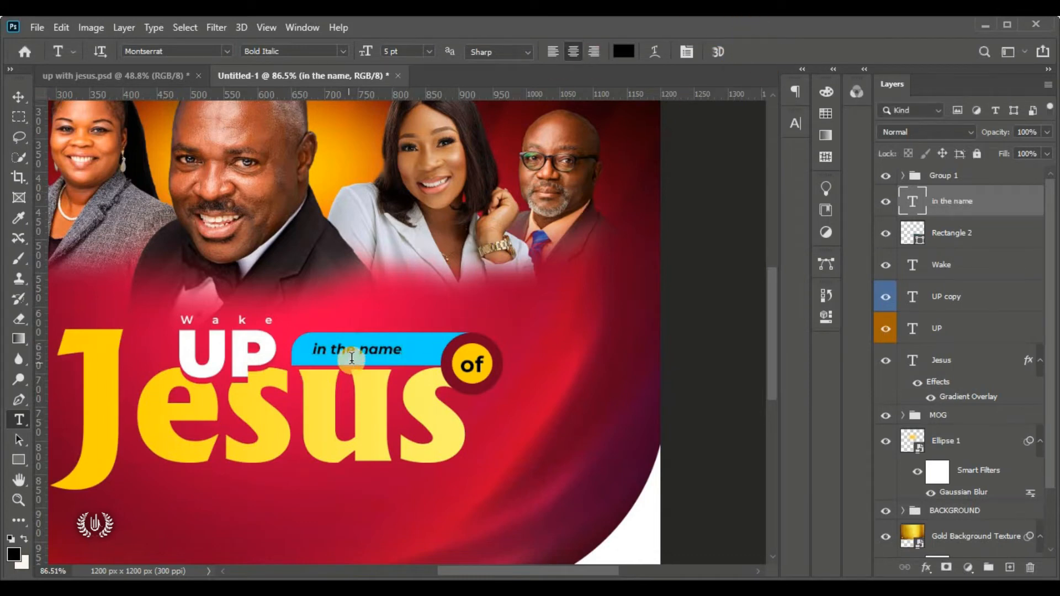
{"action": "left_click", "coordinate": [18, 97]}
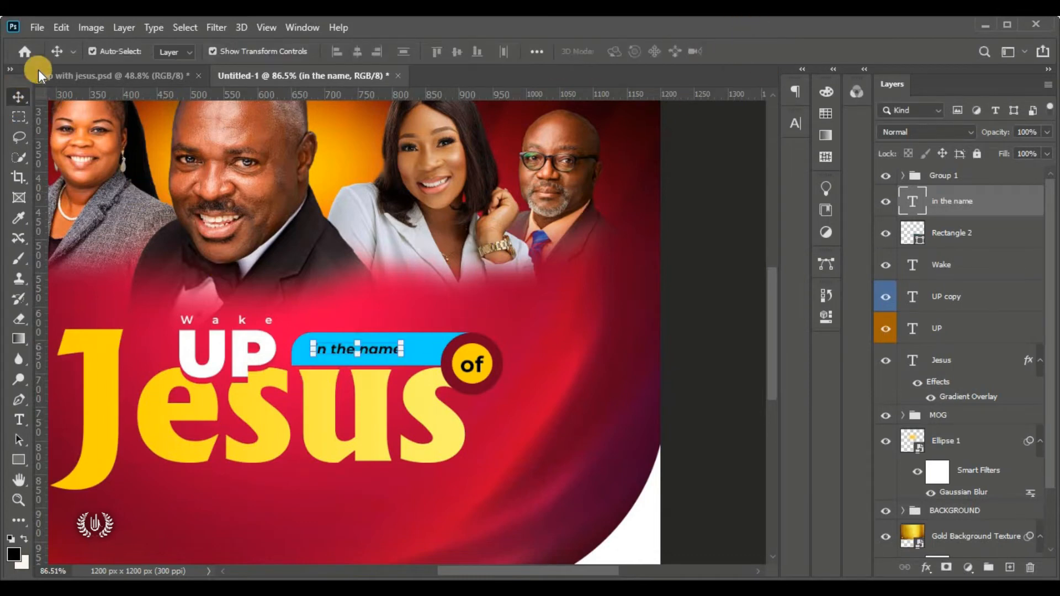
Scale the 'in the name' text to about 150.84% to fill the blue bar
{"action": "left_click", "coordinate": [60, 27]}
{"action": "left_click", "coordinate": [415, 347]}
{"action": "key", "text": "ctrl+t"}
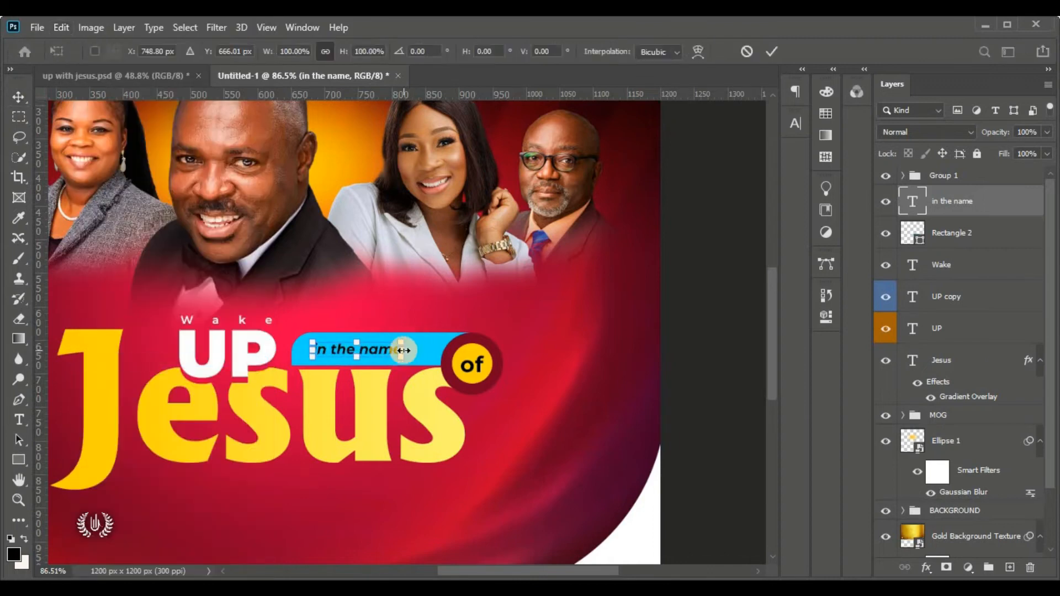
{"action": "mouse_move", "coordinate": [403, 349]}
{"action": "left_mouse_down"}
{"action": "mouse_move", "coordinate": [436, 350]}
{"action": "mouse_move", "coordinate": [407, 351]}
{"action": "left_mouse_up"}
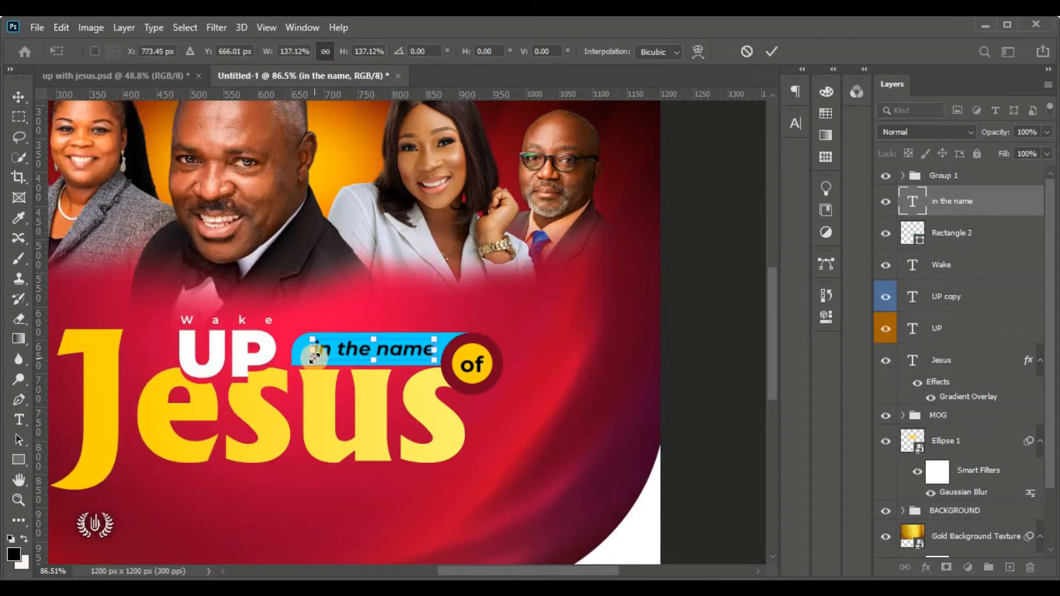
{"action": "left_click_drag", "start_coordinate": [311, 350], "coordinate": [364, 359]}
{"action": "key", "text": "Left"}
{"action": "key", "text": "Left"}
{"action": "key", "text": "Left"}
{"action": "key", "text": "Left"}
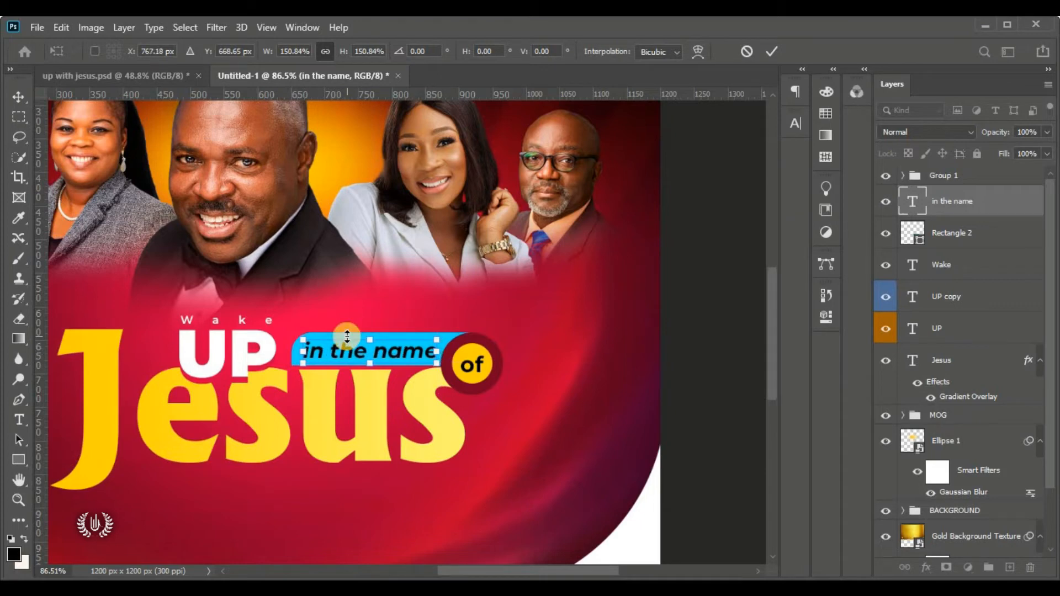
{"action": "key", "text": "Down"}
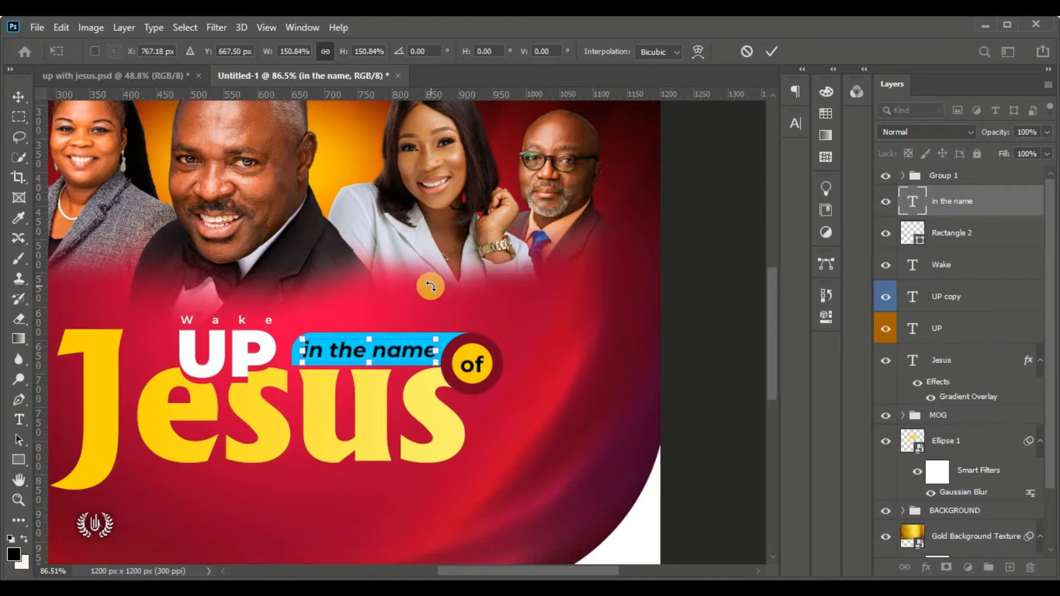
{"action": "left_click", "coordinate": [770, 54]}
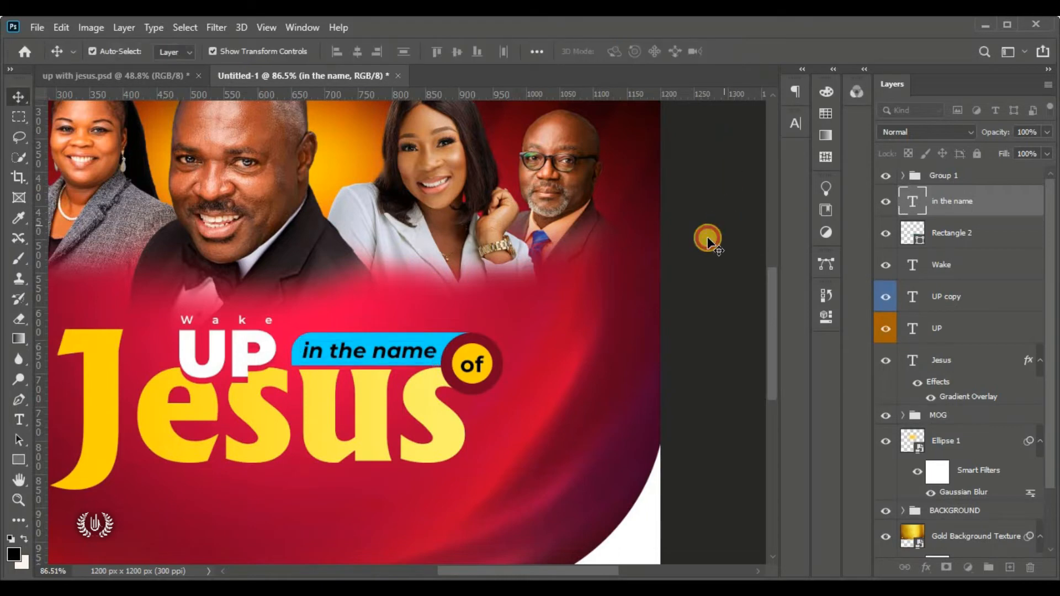
Shift the UP copy layer down-left to tidy the doubled P
{"action": "key", "text": "ctrl+0"}
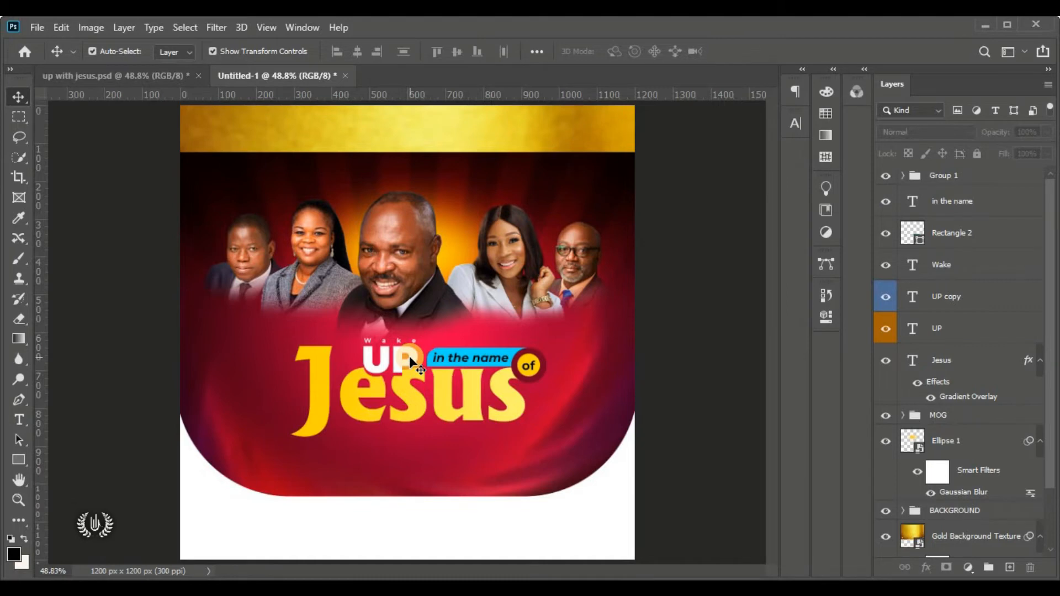
{"action": "left_click_drag", "start_coordinate": [410, 360], "coordinate": [394, 378]}
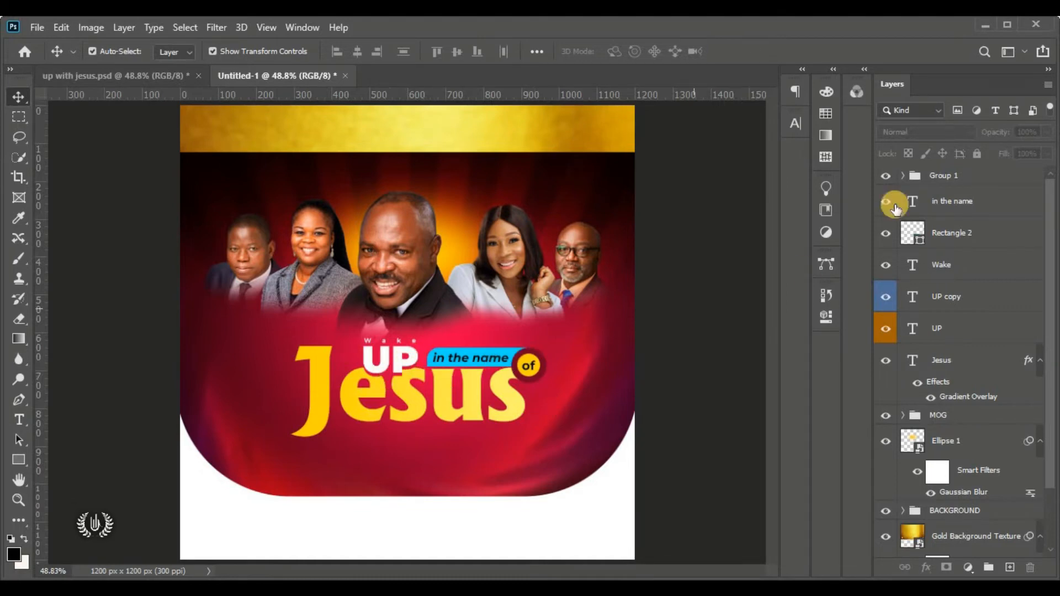
{"action": "left_click", "coordinate": [976, 187]}
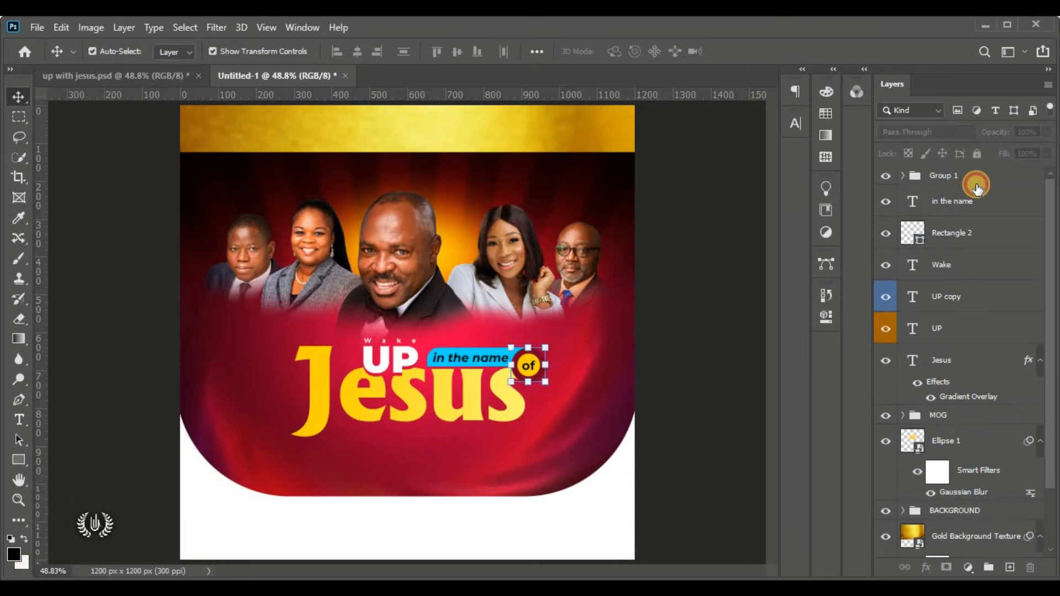
Place the HolySpirit dove image embedded, shrink it, flip it horizontally and set it left of Jesus
{"action": "left_click", "coordinate": [37, 27]}
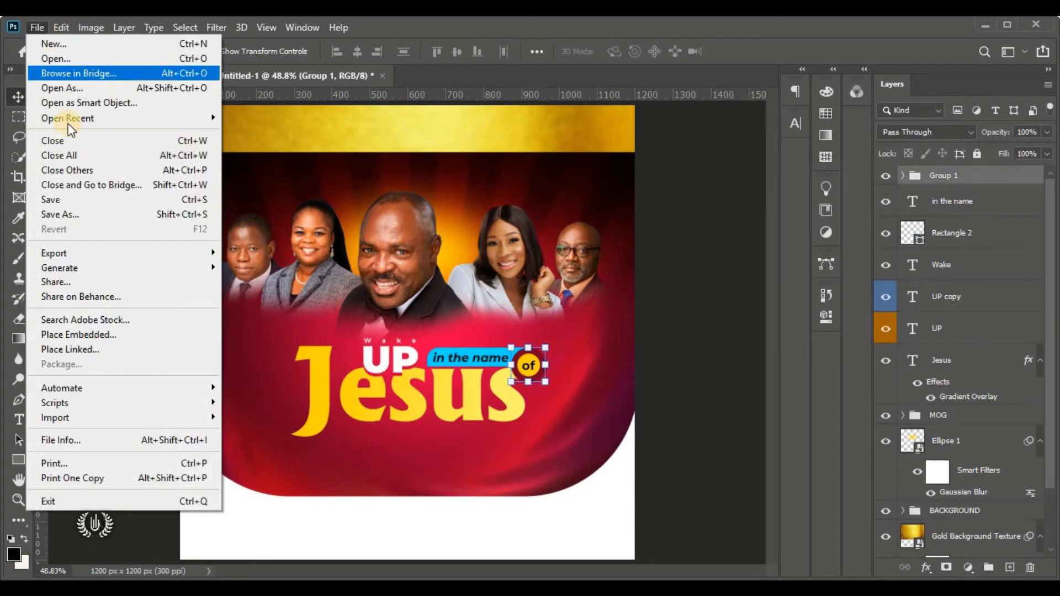
{"action": "left_click", "coordinate": [172, 330]}
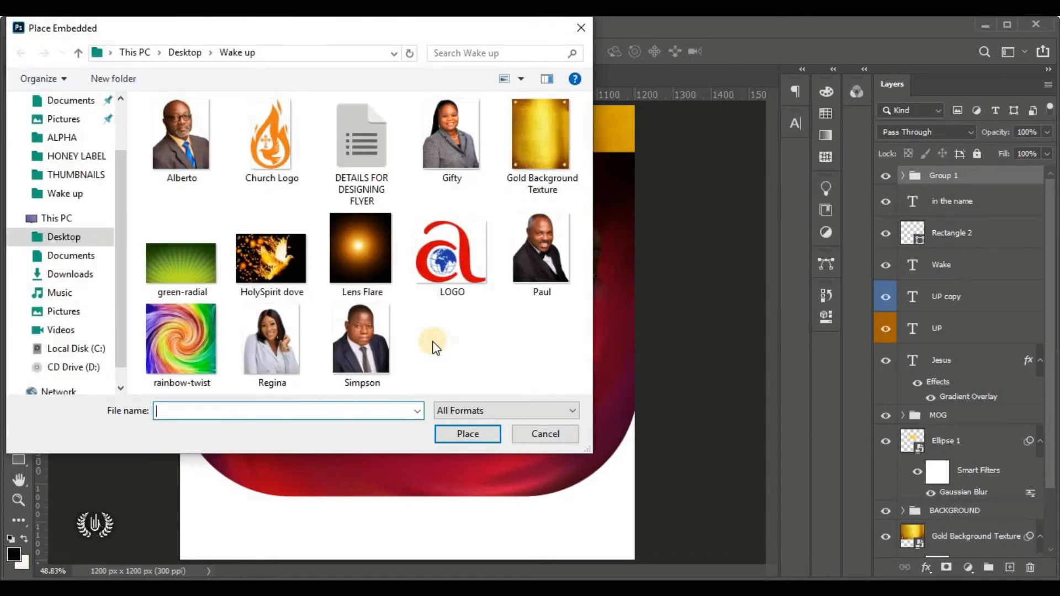
{"action": "left_click", "coordinate": [249, 271]}
{"action": "left_click", "coordinate": [463, 435]}
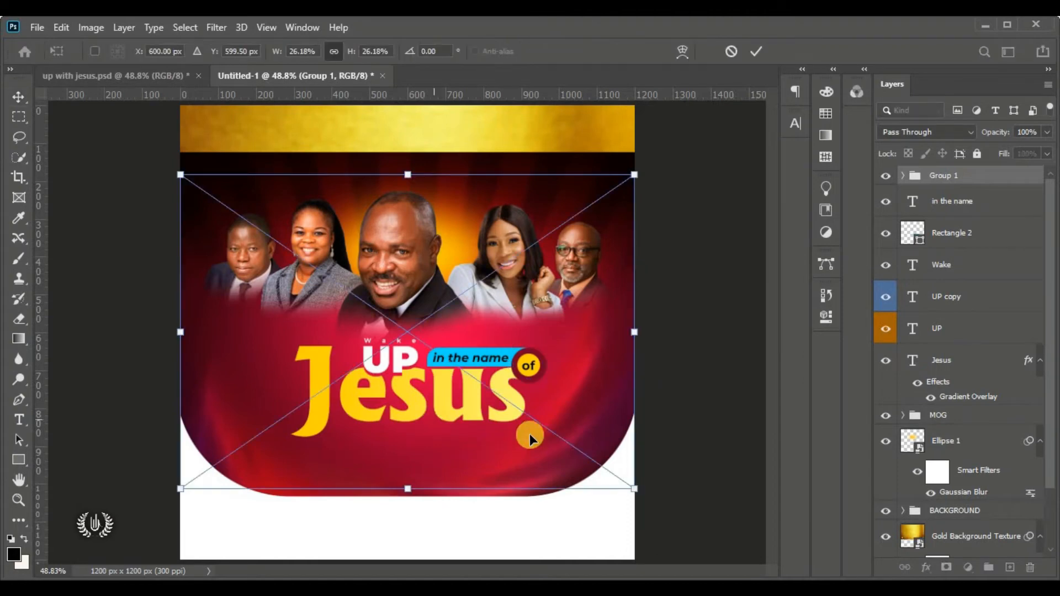
{"action": "left_click_drag", "start_coordinate": [623, 331], "coordinate": [290, 333]}
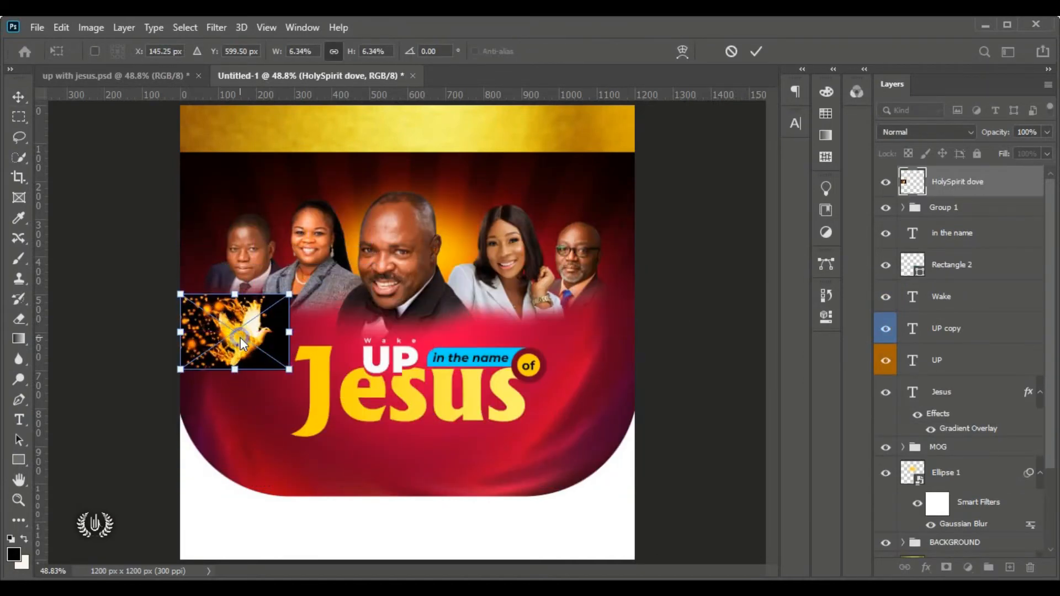
{"action": "right_click", "coordinate": [229, 347]}
{"action": "left_click", "coordinate": [318, 314]}
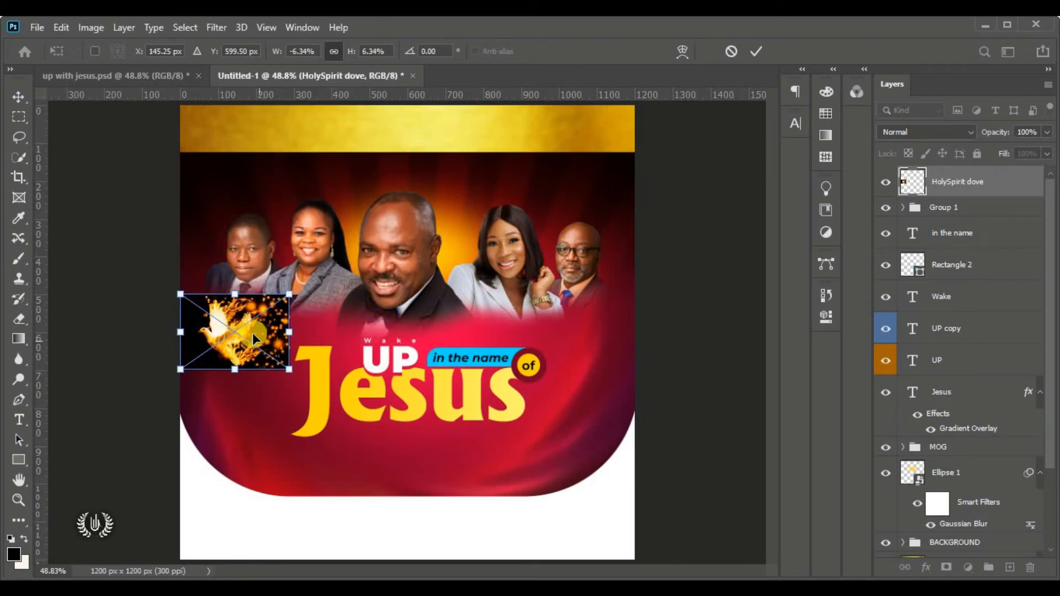
{"action": "left_click_drag", "start_coordinate": [257, 337], "coordinate": [276, 401]}
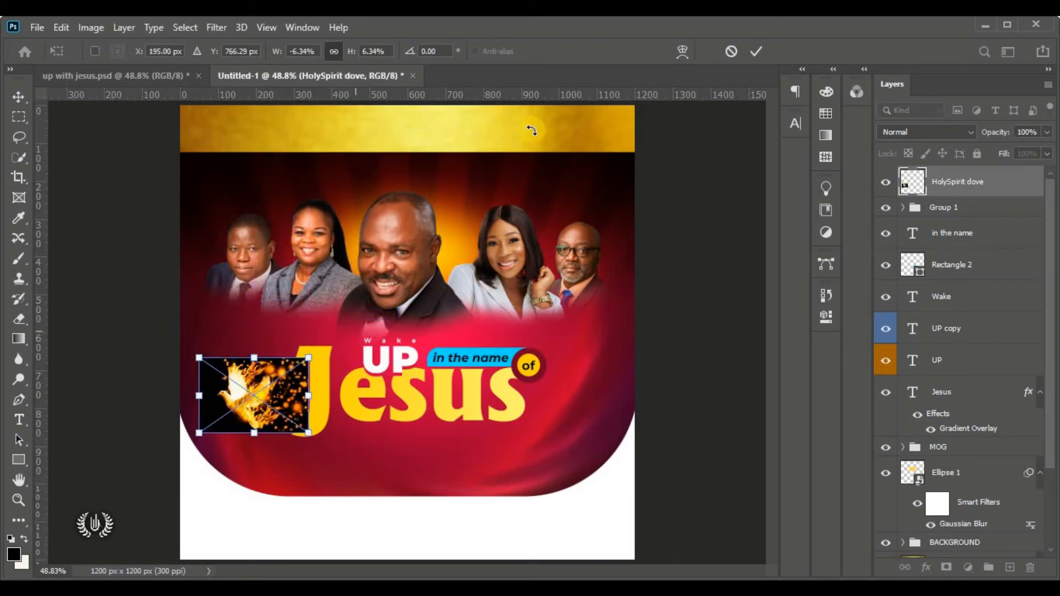
{"action": "left_click", "coordinate": [756, 51]}
{"action": "scroll", "coordinate": [243, 414], "scroll_direction": "up", "scroll_amount": 4}
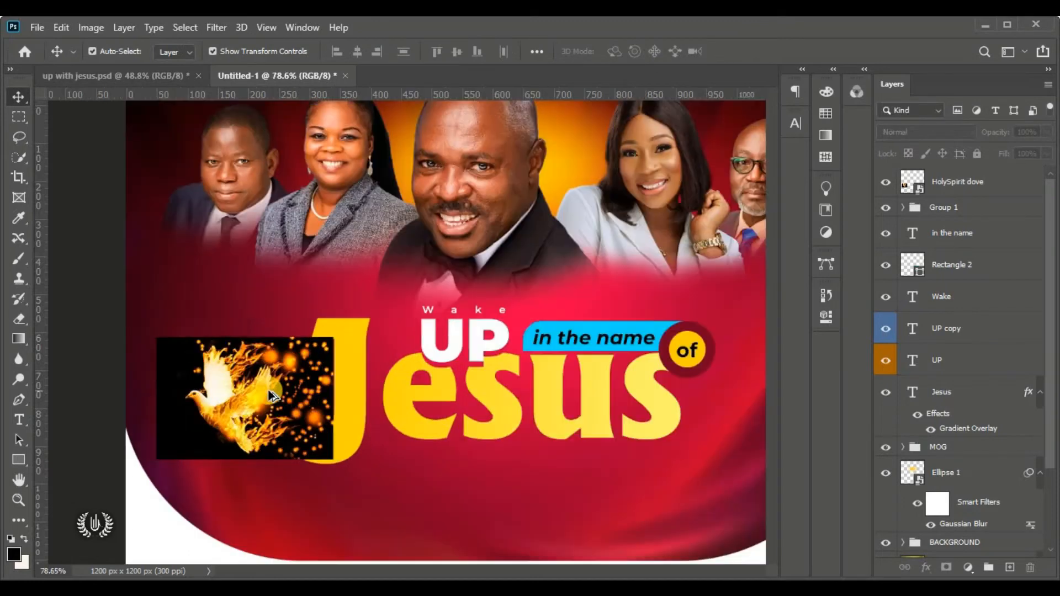
{"action": "left_click", "coordinate": [244, 391]}
Set the dove layer to Screen blending, nudge it right, and move it below the Jesus text layer
{"action": "left_click", "coordinate": [952, 132]}
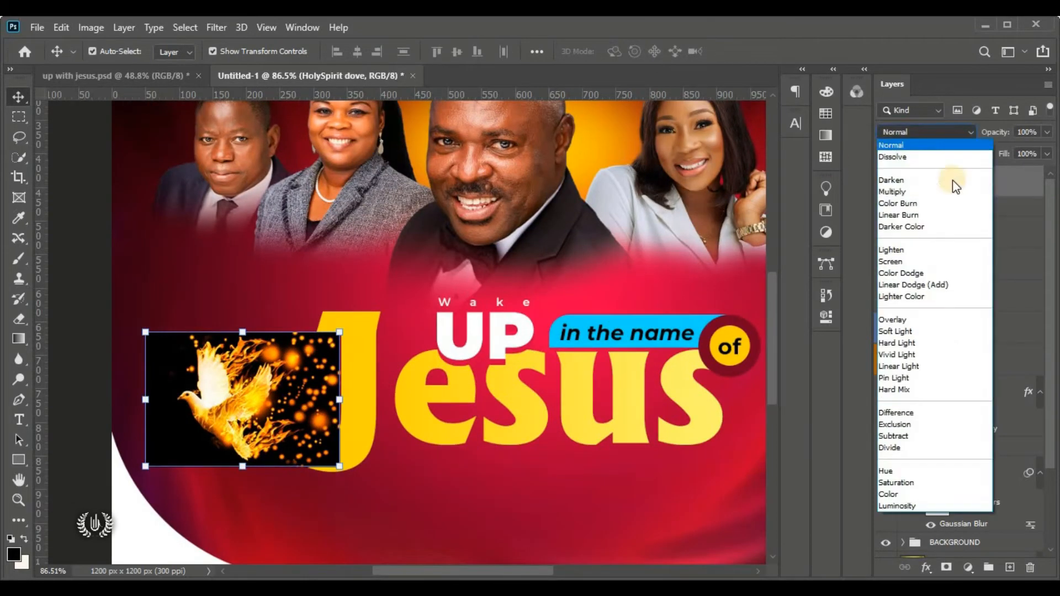
{"action": "left_click", "coordinate": [958, 260]}
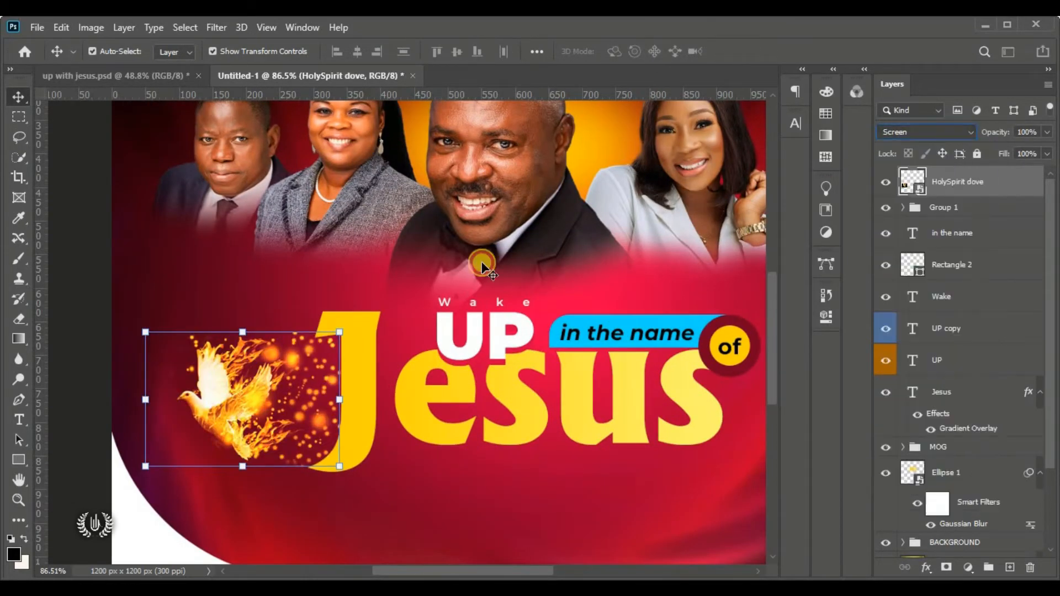
{"action": "left_click_drag", "start_coordinate": [243, 396], "coordinate": [259, 399]}
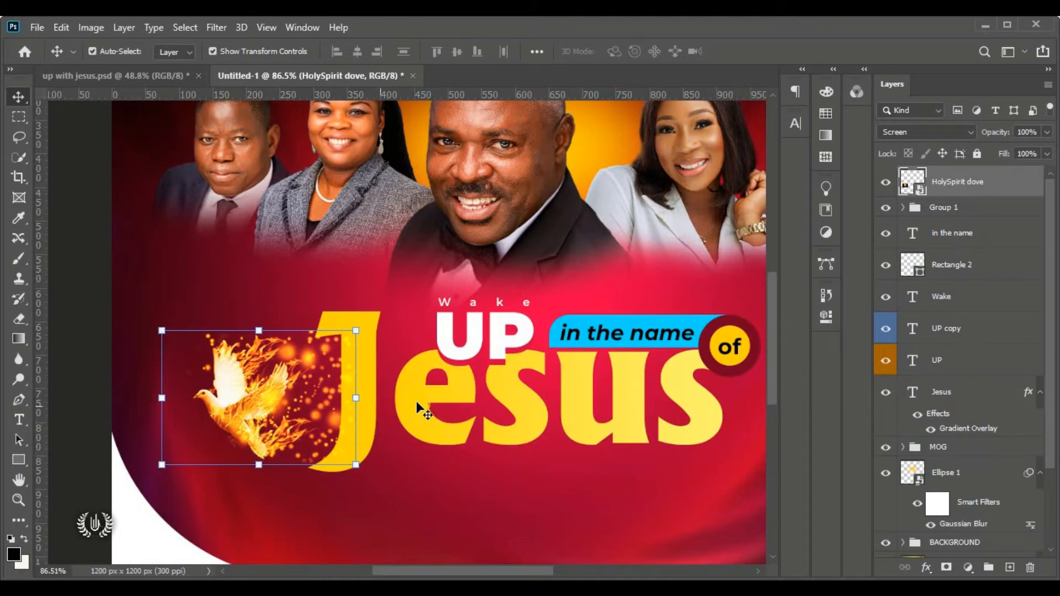
{"action": "left_click_drag", "start_coordinate": [1007, 187], "coordinate": [985, 425]}
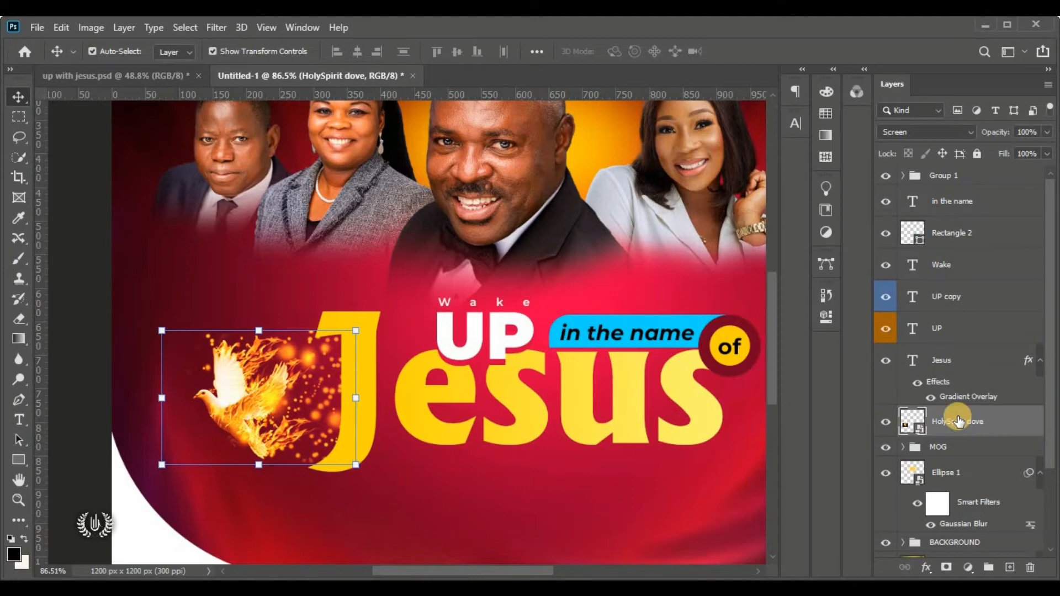
Check the HolySpirit dove's spacing from the Jesus text
{"action": "left_click", "coordinate": [979, 361]}
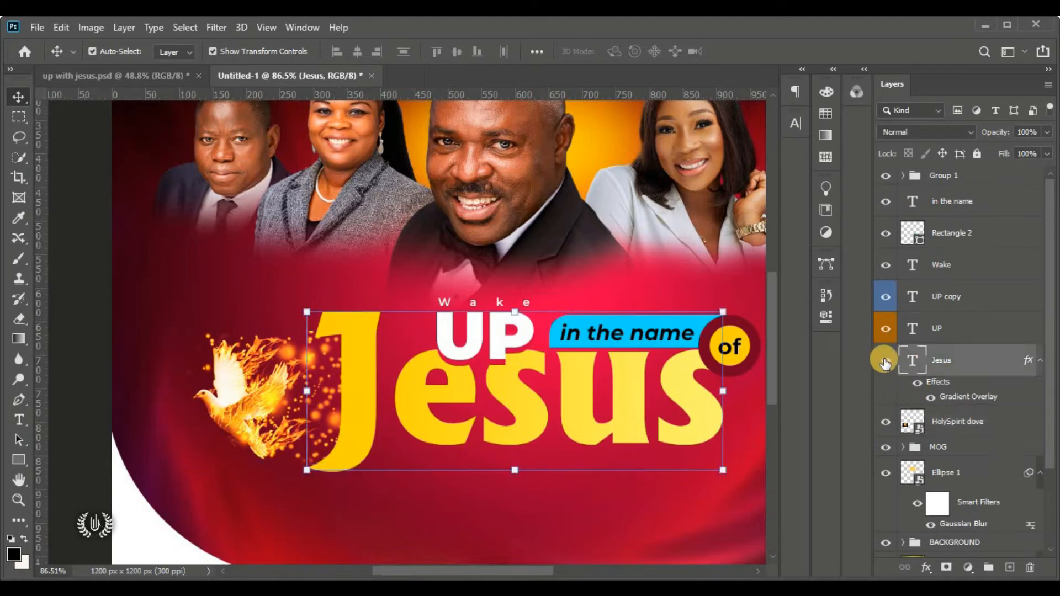
{"action": "left_click", "coordinate": [965, 420]}
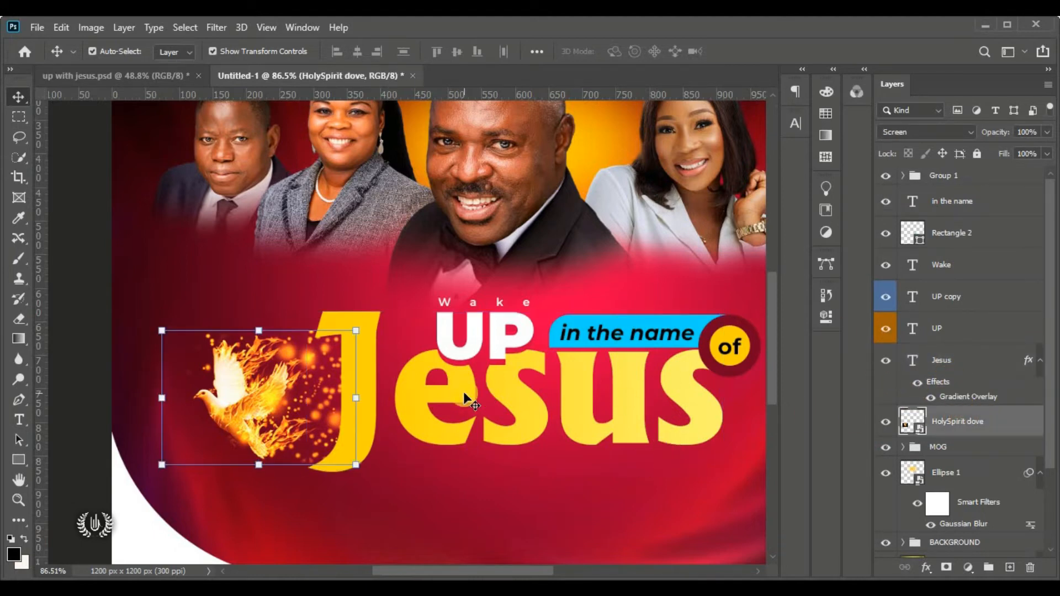
{"action": "key", "text": "ctrl"}
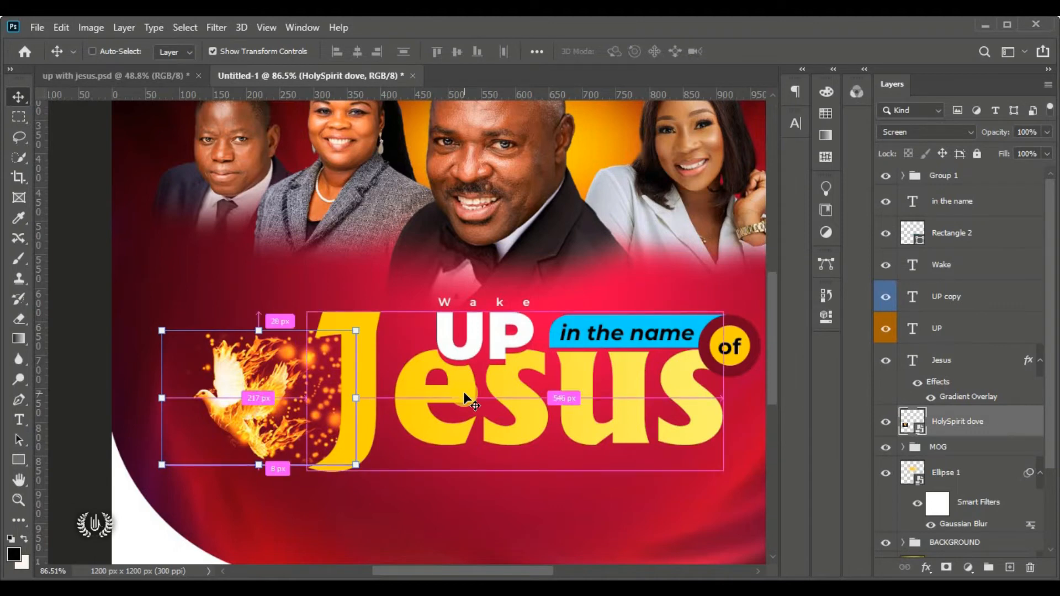
{"action": "key", "text": "ctrl+0"}
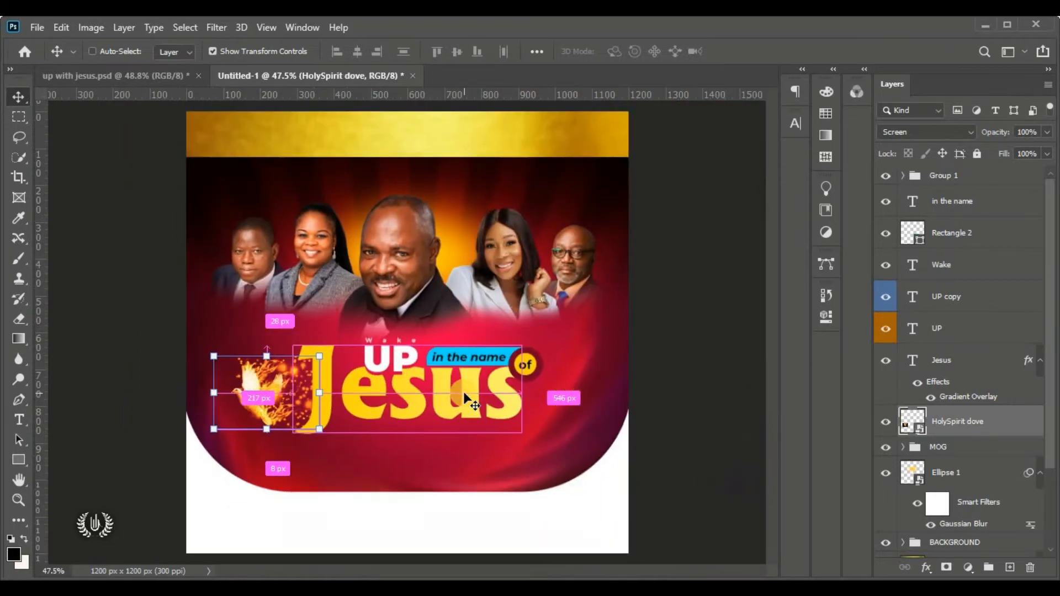
{"action": "left_click", "coordinate": [687, 371]}
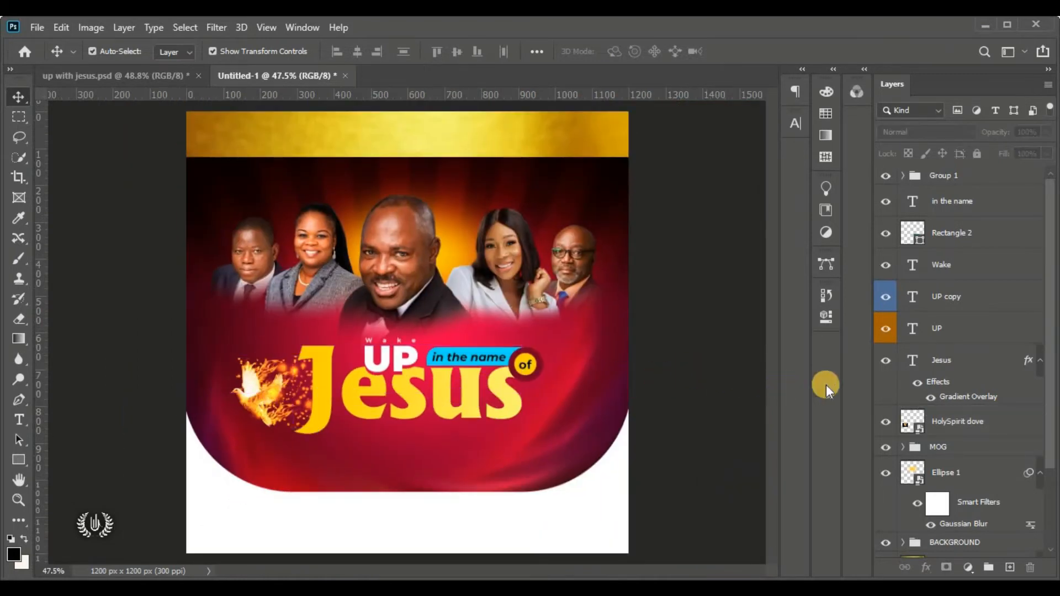
Group the seven layers from 'in the name' to HolySpirit dove and name the group JESUS
{"action": "left_click", "coordinate": [957, 209]}
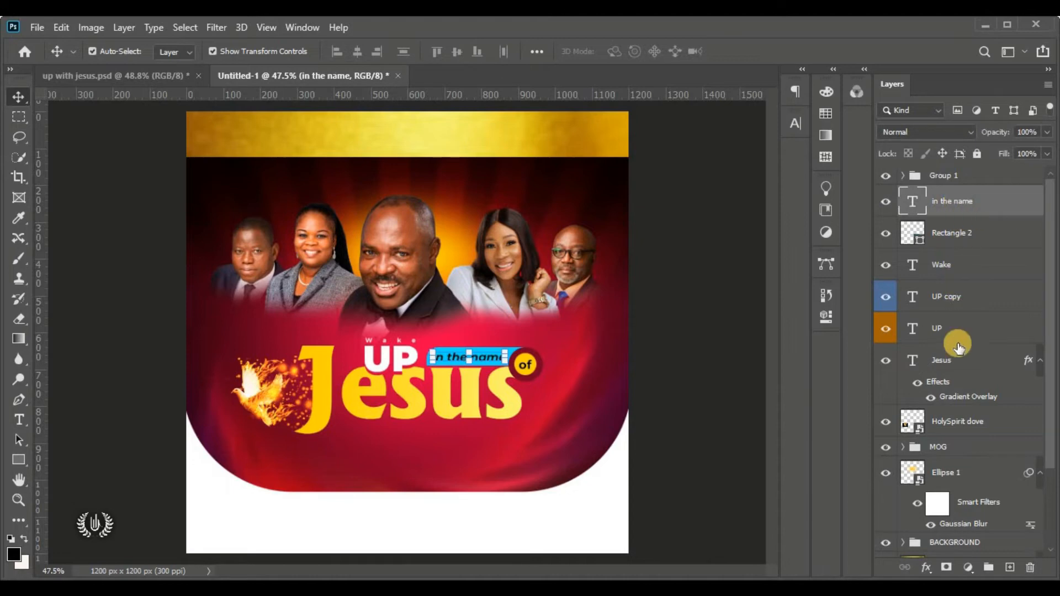
{"action": "left_click", "coordinate": [975, 426], "text": "shift"}
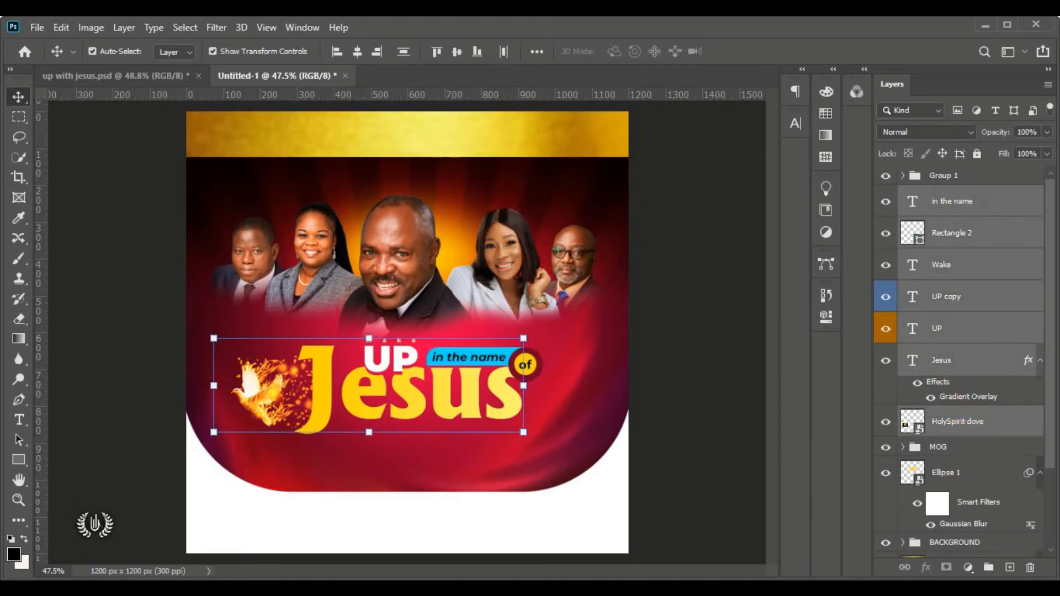
{"action": "left_click", "coordinate": [989, 567]}
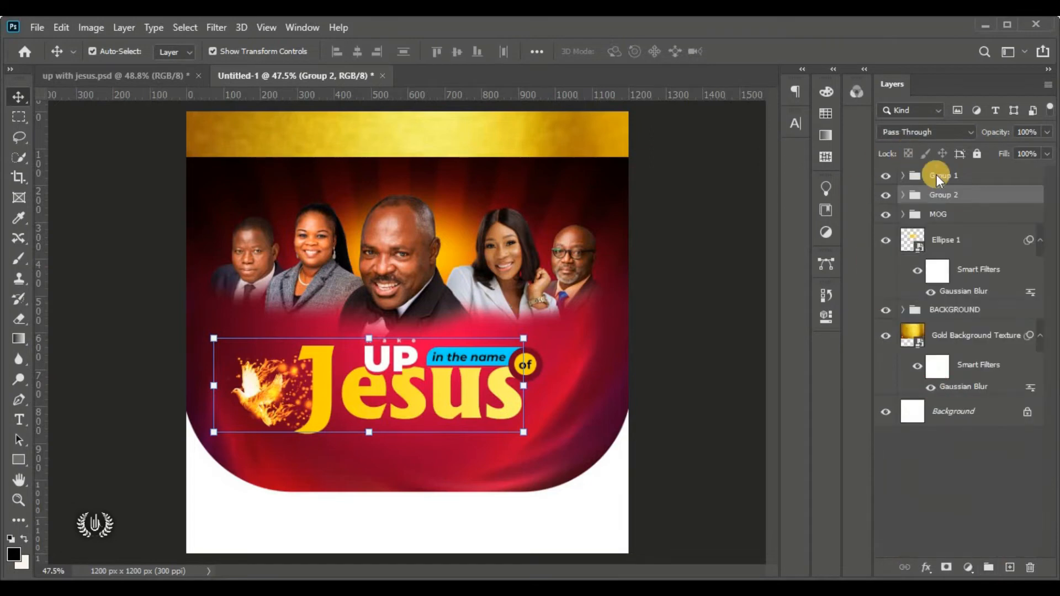
{"action": "left_click", "coordinate": [885, 195]}
{"action": "left_click", "coordinate": [885, 197]}
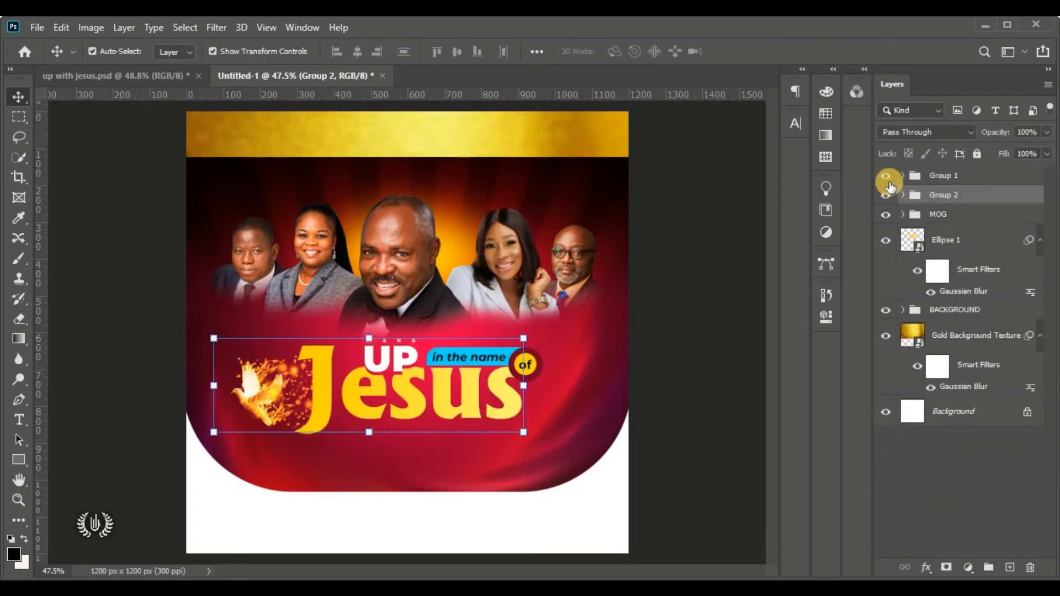
{"action": "left_click", "coordinate": [886, 176]}
{"action": "left_click", "coordinate": [887, 177]}
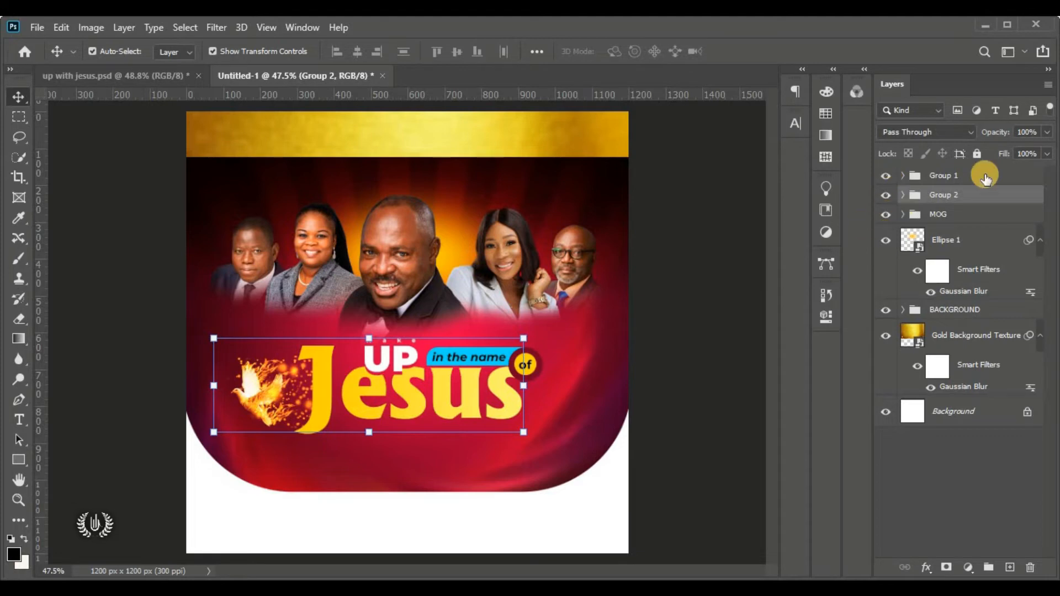
{"action": "double_click", "coordinate": [945, 194]}
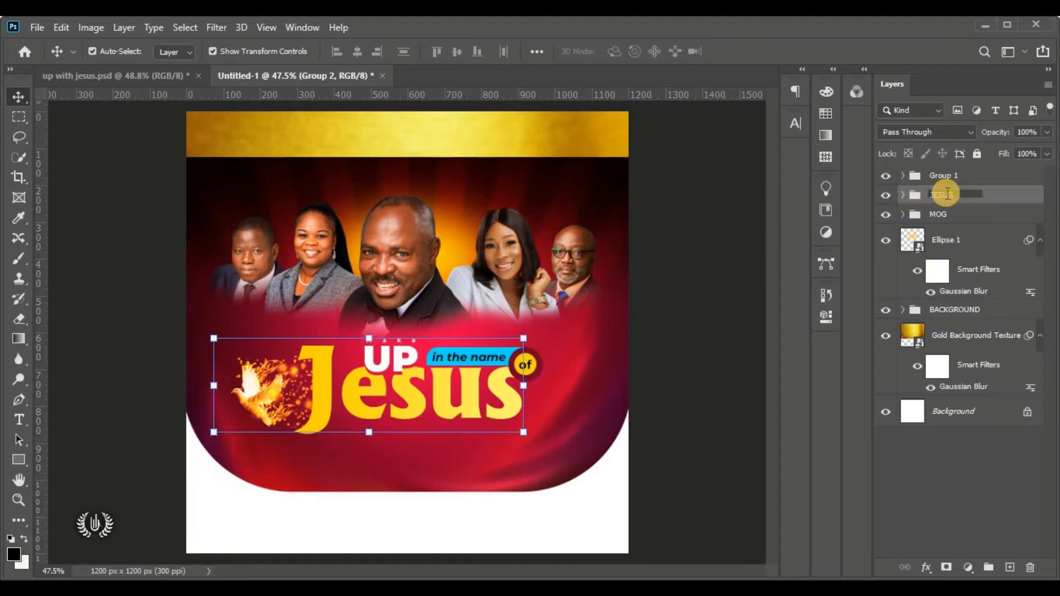
{"action": "type", "text": "JESUS"}
{"action": "key", "text": "Return"}
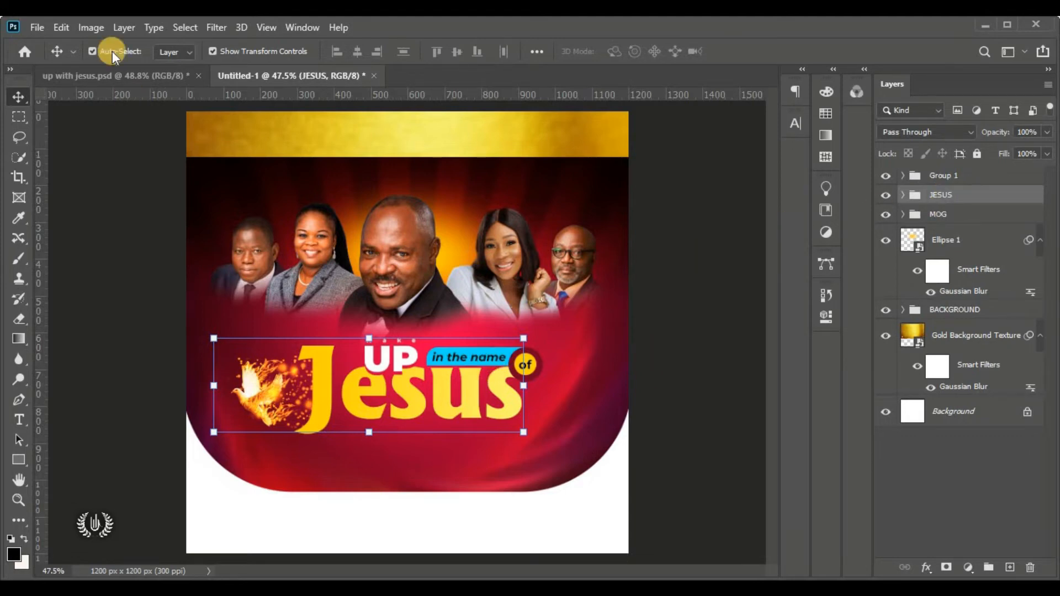
Select all, align the JESUS group's horizontal centre to the canvas, then deselect
{"action": "left_click", "coordinate": [182, 28]}
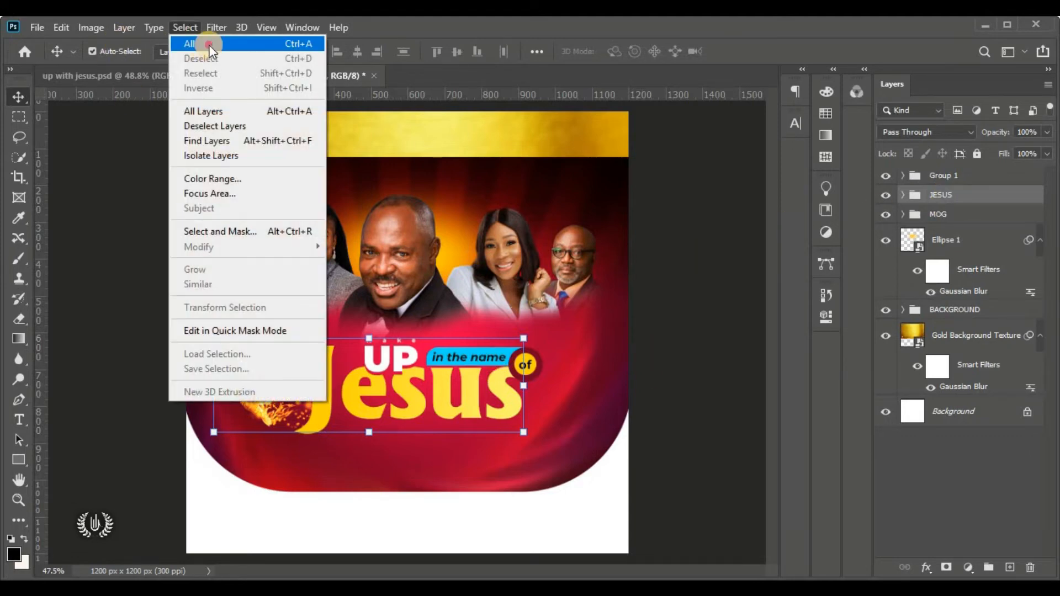
{"action": "left_click", "coordinate": [209, 48]}
{"action": "left_click", "coordinate": [360, 53]}
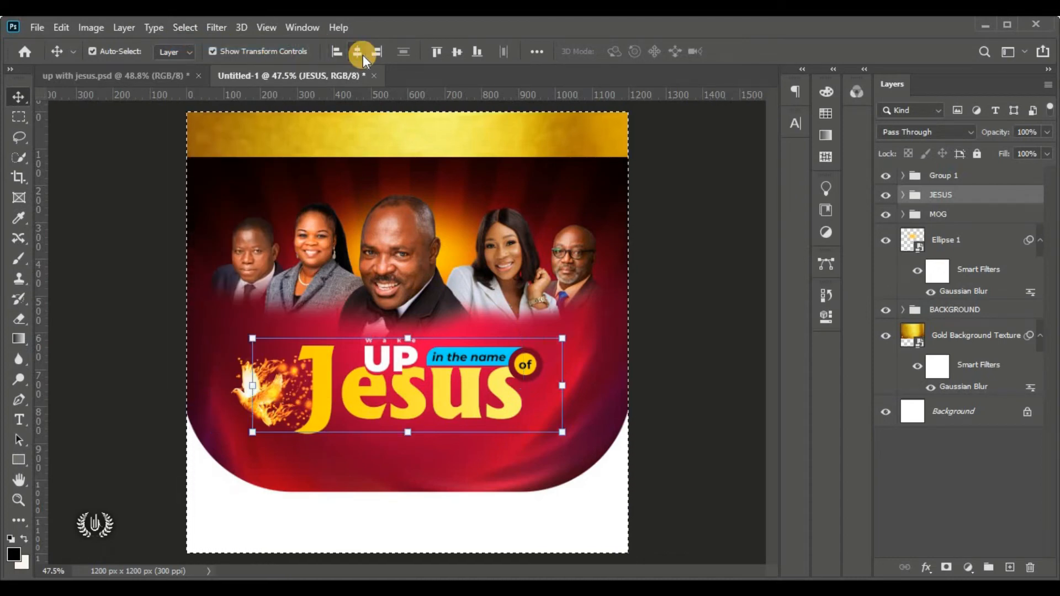
{"action": "left_click", "coordinate": [187, 29]}
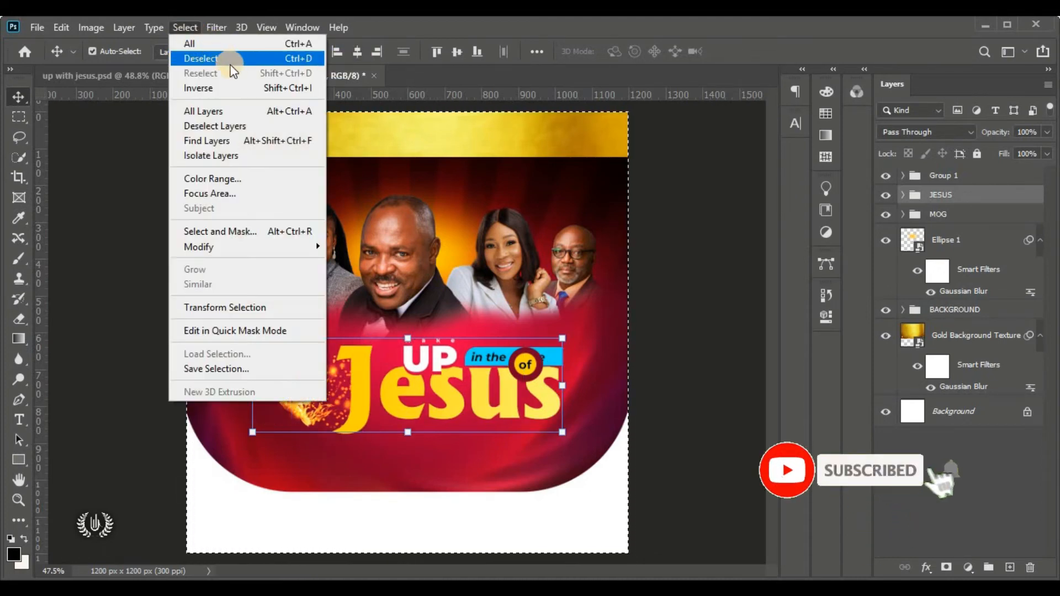
{"action": "left_click", "coordinate": [230, 61]}
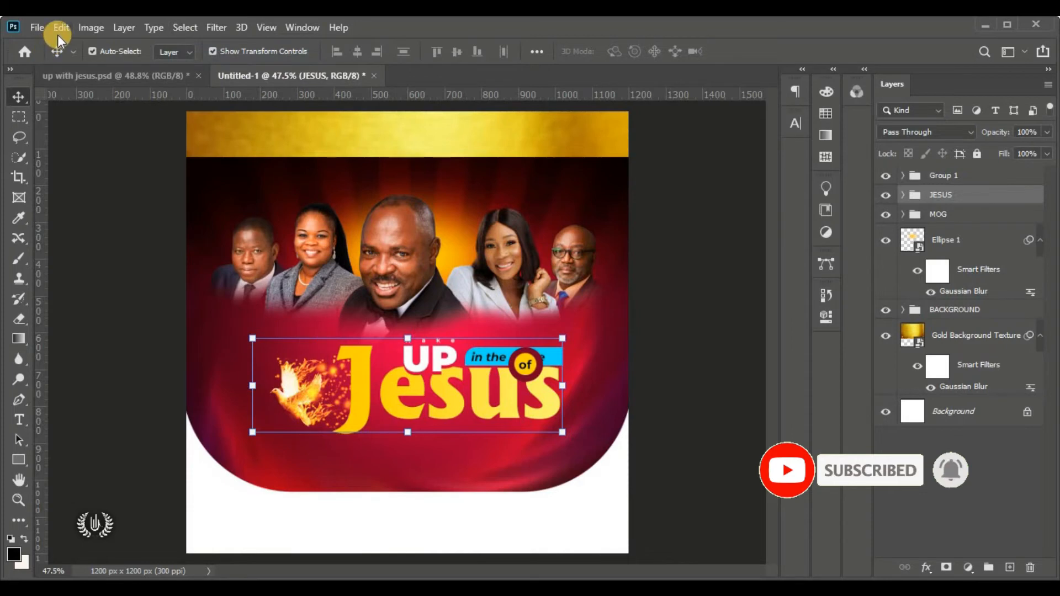
{"action": "left_click", "coordinate": [58, 32]}
Shift the JESUS title group slightly left and up with Free Transform, then commit it
{"action": "left_click", "coordinate": [200, 360]}
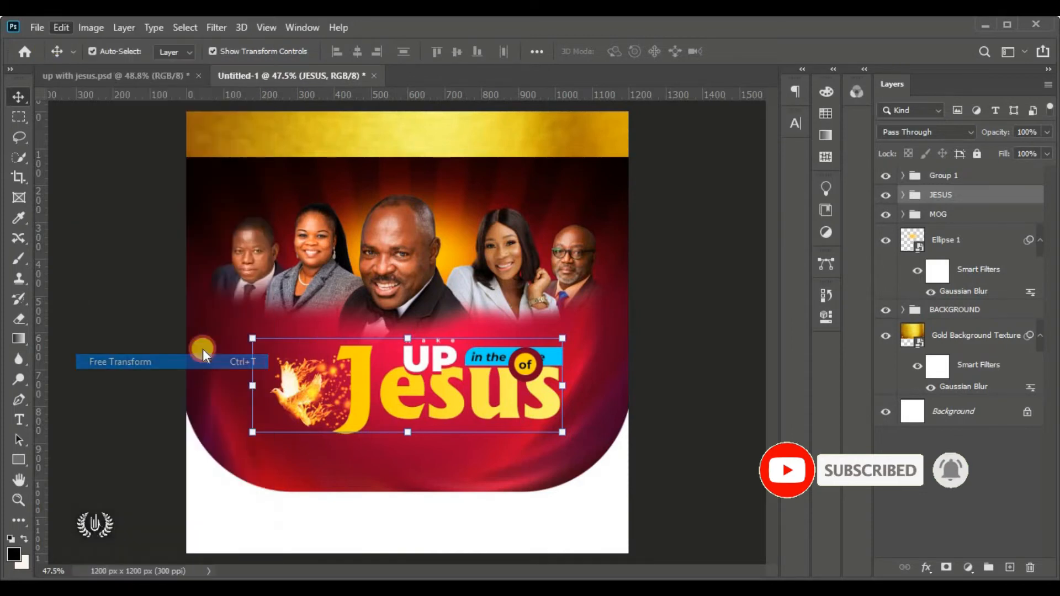
{"action": "left_click_drag", "start_coordinate": [426, 383], "coordinate": [401, 382]}
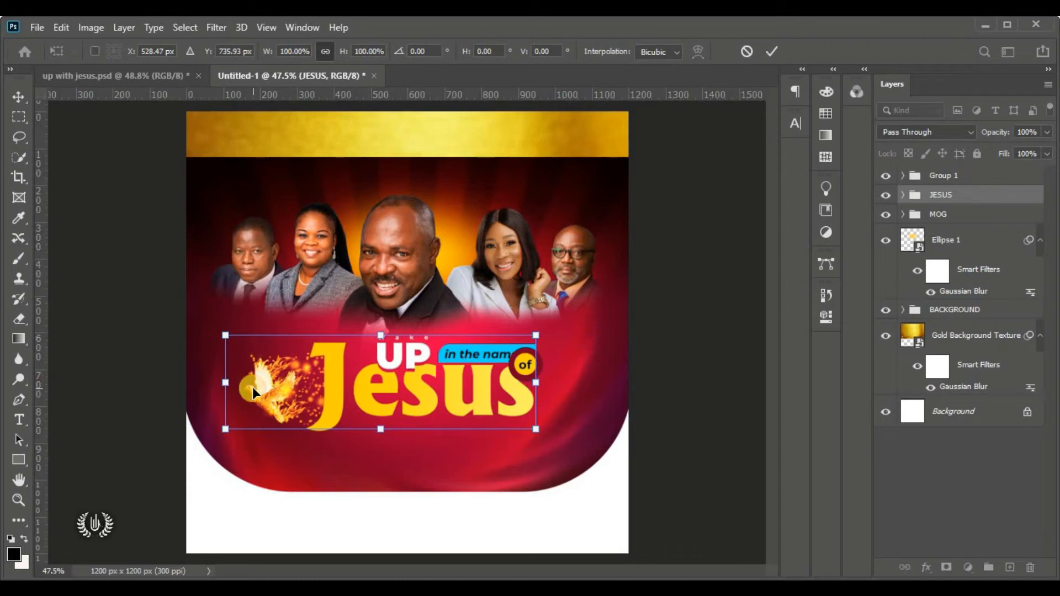
{"action": "left_click", "coordinate": [772, 52]}
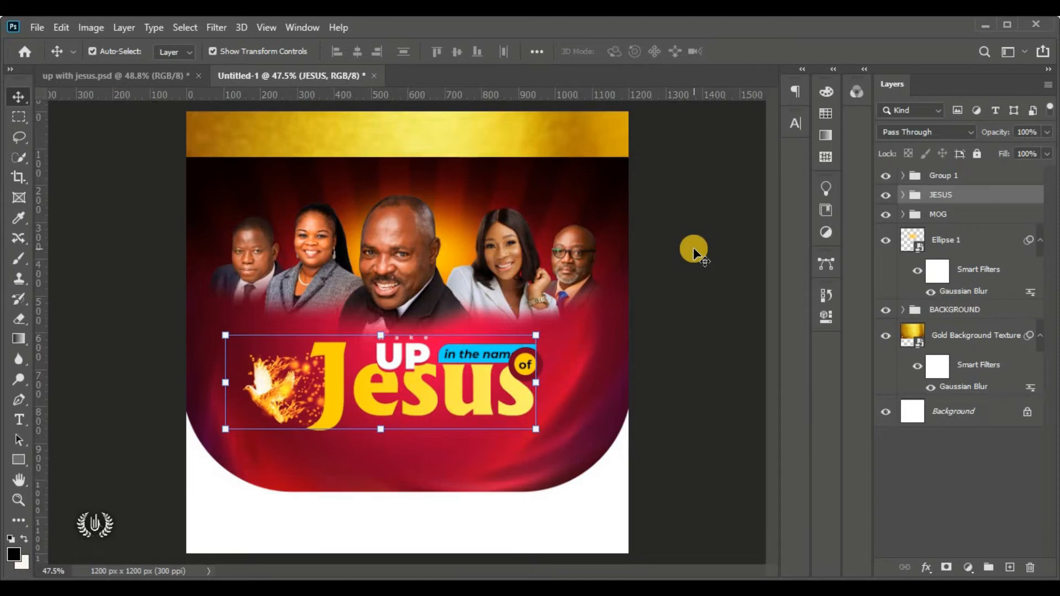
Collapse the JESUS group in the Layers panel and select Group 1 holding the 'of' badge
{"action": "left_click", "coordinate": [406, 376]}
{"action": "left_click", "coordinate": [890, 182]}
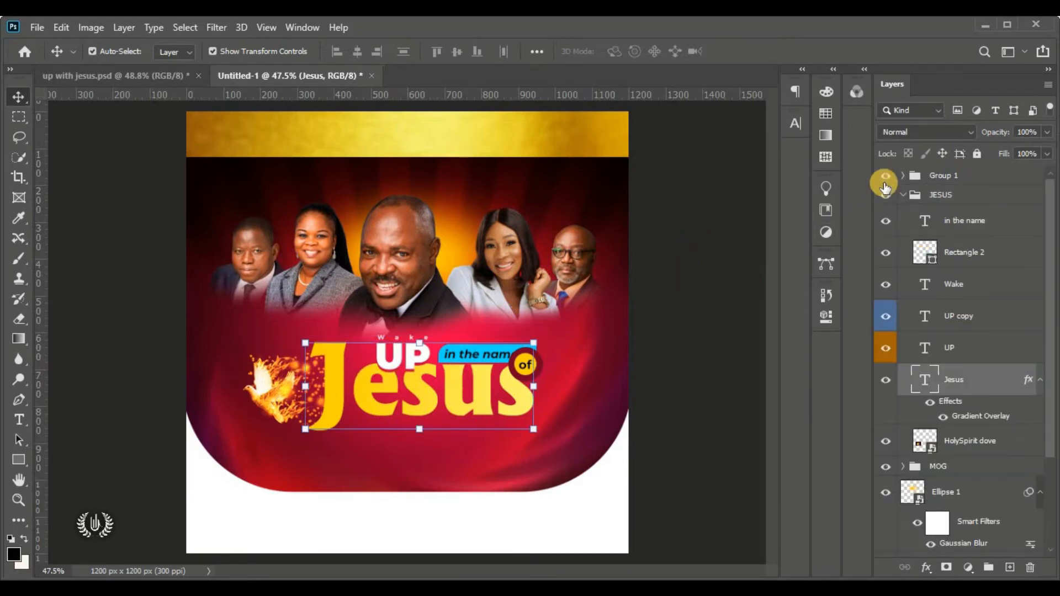
{"action": "left_click", "coordinate": [910, 194]}
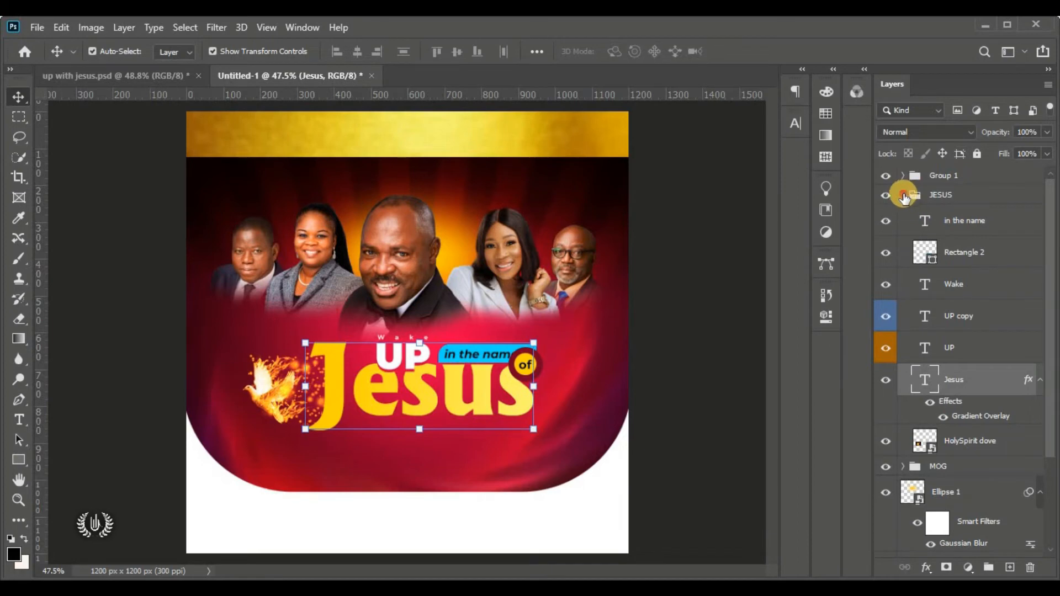
{"action": "left_click", "coordinate": [903, 195]}
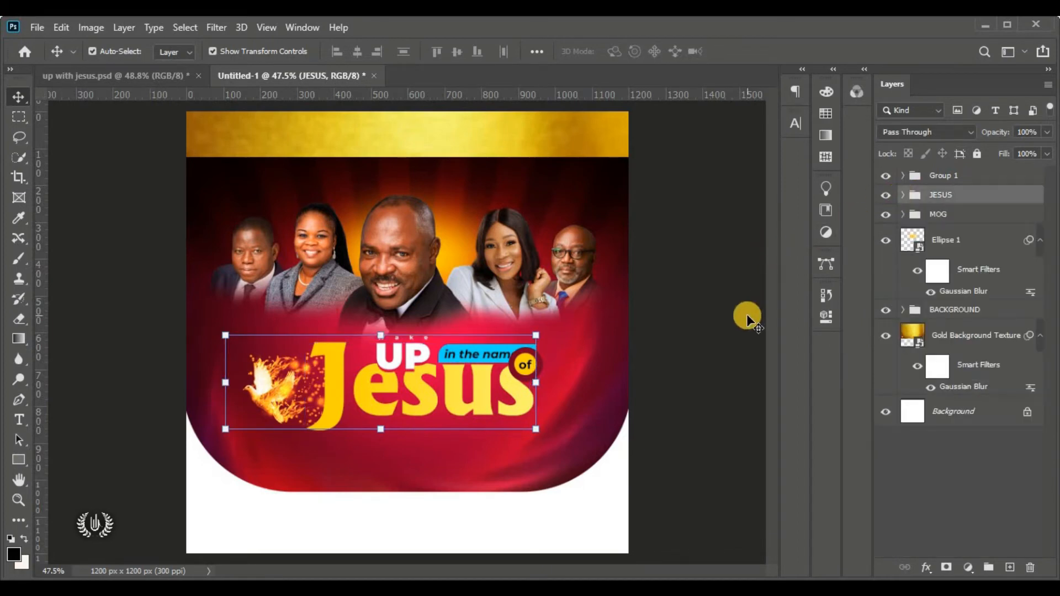
{"action": "left_click", "coordinate": [929, 178]}
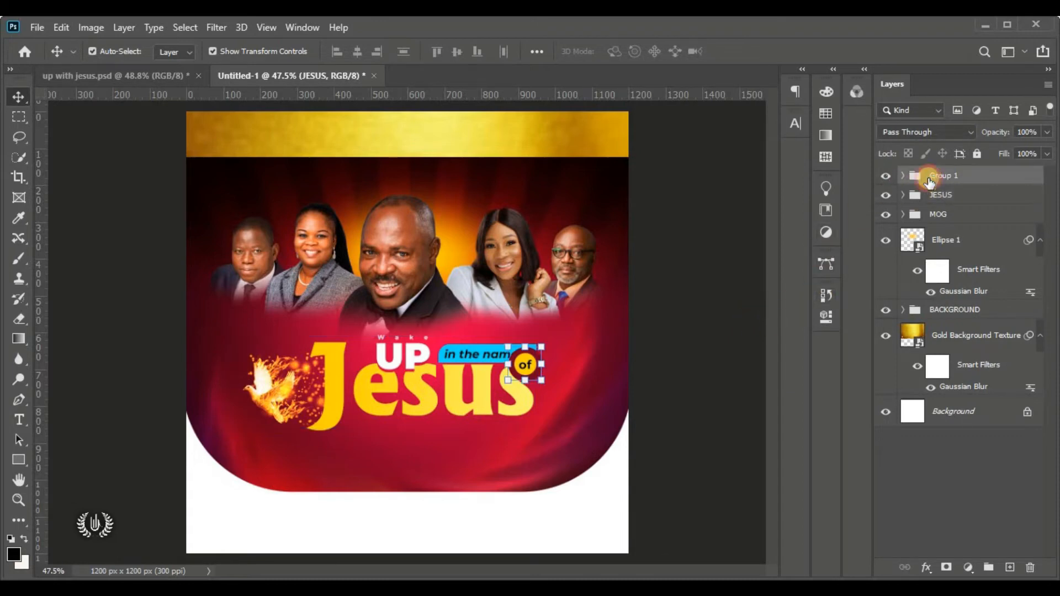
Draw a white rectangle bar below the Jesus title
{"action": "left_click", "coordinate": [20, 465]}
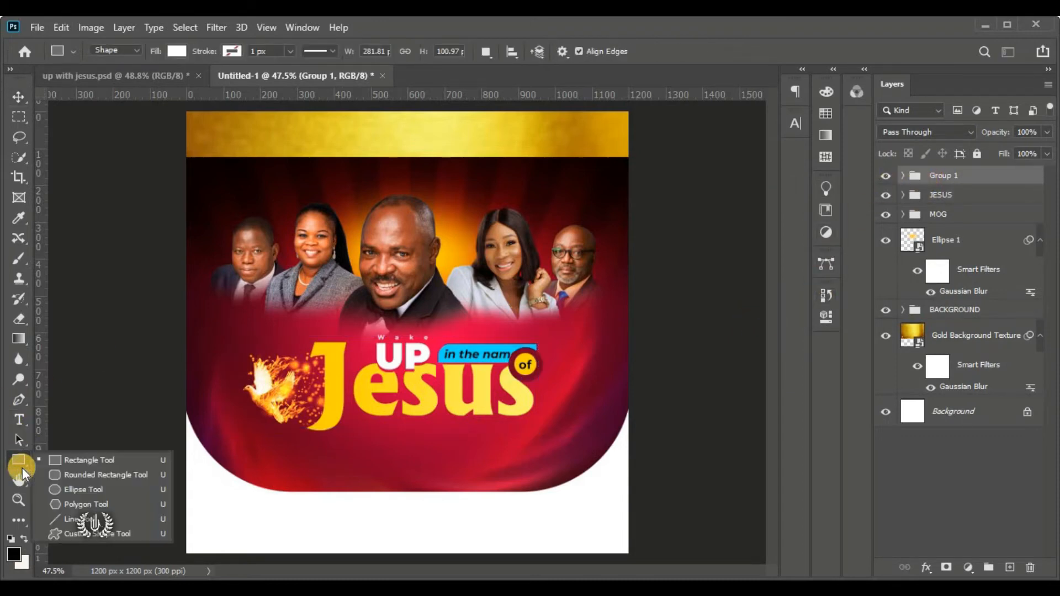
{"action": "left_click", "coordinate": [128, 463]}
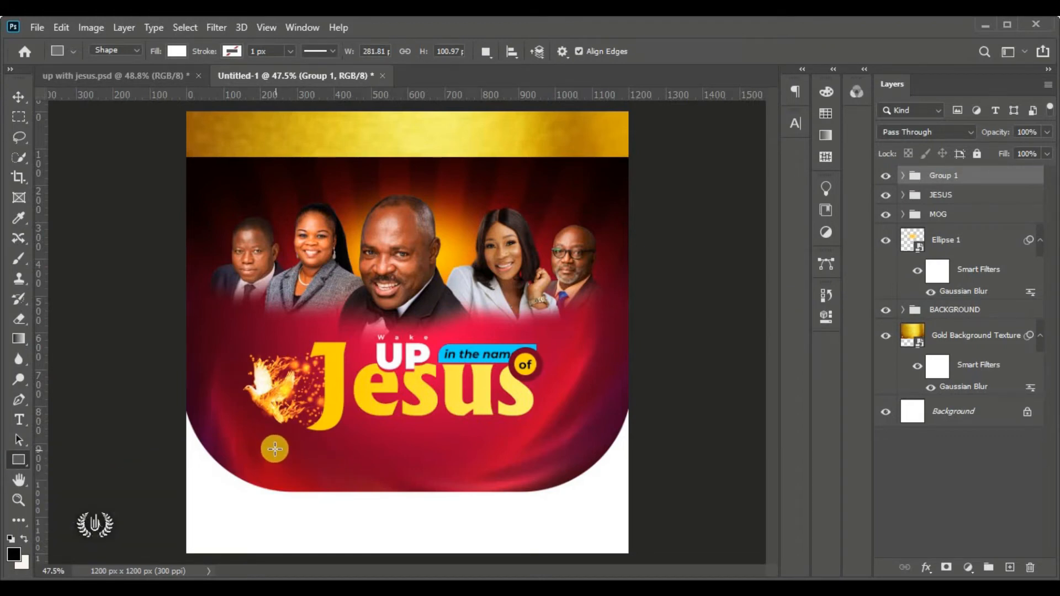
{"action": "left_click_drag", "start_coordinate": [274, 449], "coordinate": [527, 474]}
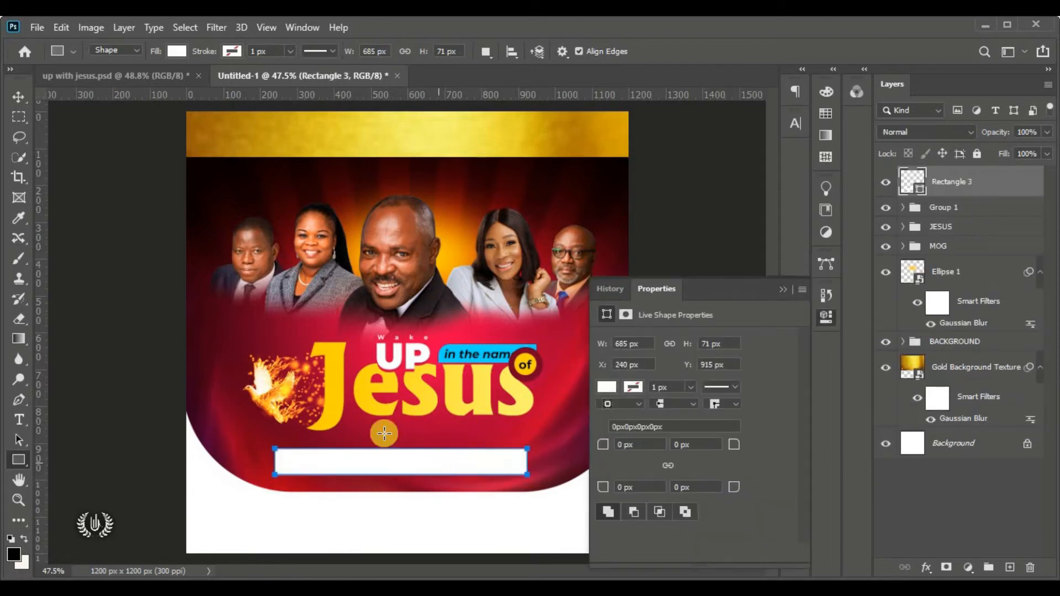
{"action": "left_click", "coordinate": [18, 99]}
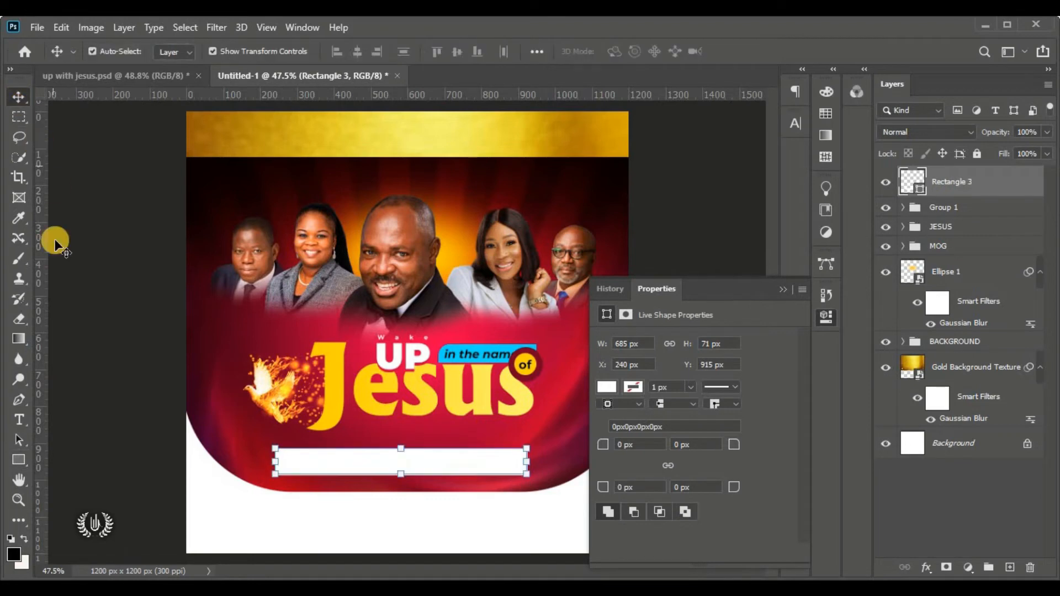
{"action": "left_click", "coordinate": [172, 300]}
Nudge the white bar down and to the right with the arrow keys
{"action": "left_click", "coordinate": [783, 291]}
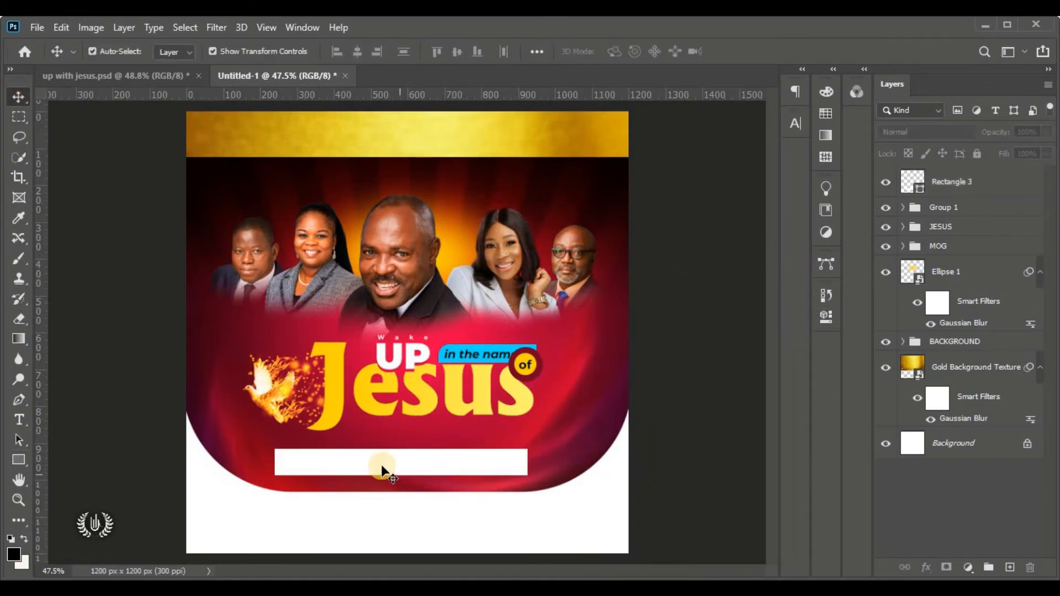
{"action": "left_click", "coordinate": [376, 466]}
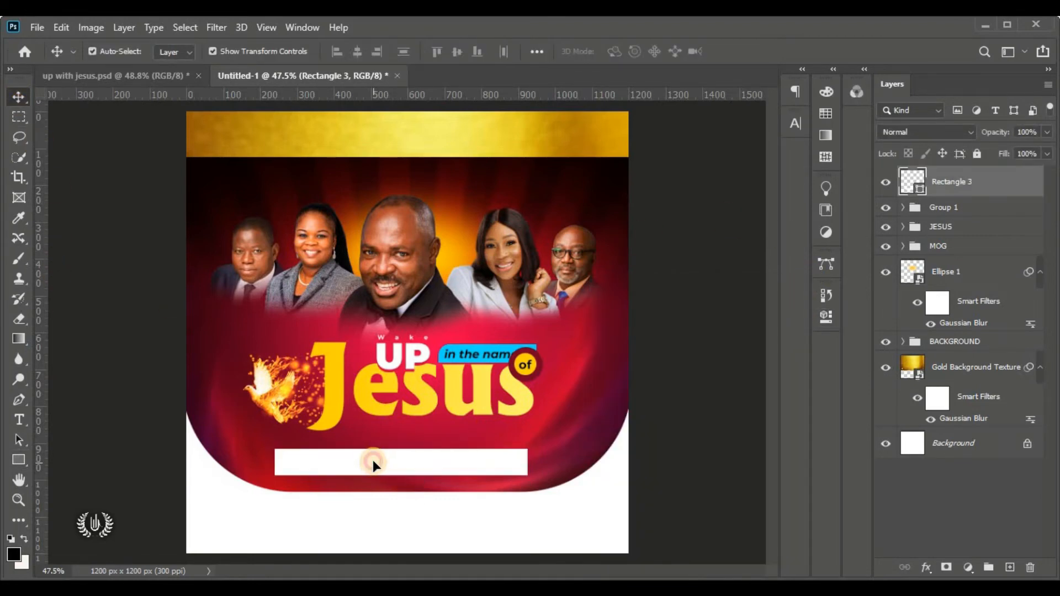
{"action": "key", "text": "Down"}
{"action": "key", "text": "Down"}
{"action": "key", "text": "Down"}
{"action": "key", "text": "Down"}
{"action": "key", "text": "Down"}
{"action": "key", "text": "Down"}
{"action": "key", "text": "Down"}
{"action": "key", "text": "Down"}
{"action": "key", "text": "Down"}
{"action": "key", "text": "Down"}
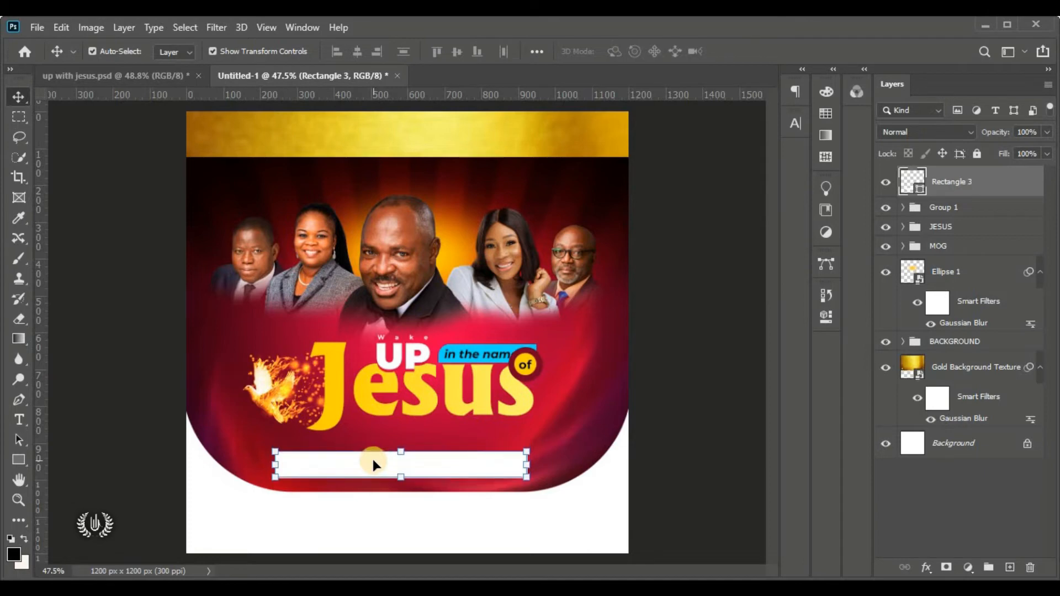
{"action": "key", "text": "Down"}
{"action": "key", "text": "Down"}
{"action": "key", "text": "Right"}
{"action": "key", "text": "Right"}
{"action": "key", "text": "Right"}
{"action": "key", "text": "Right"}
{"action": "key", "text": "Right"}
{"action": "key", "text": "Right"}
{"action": "key", "text": "Right"}
{"action": "key", "text": "Right"}
{"action": "key", "text": "Right"}
{"action": "key", "text": "Right"}
{"action": "key", "text": "Right"}
{"action": "key", "text": "Right"}
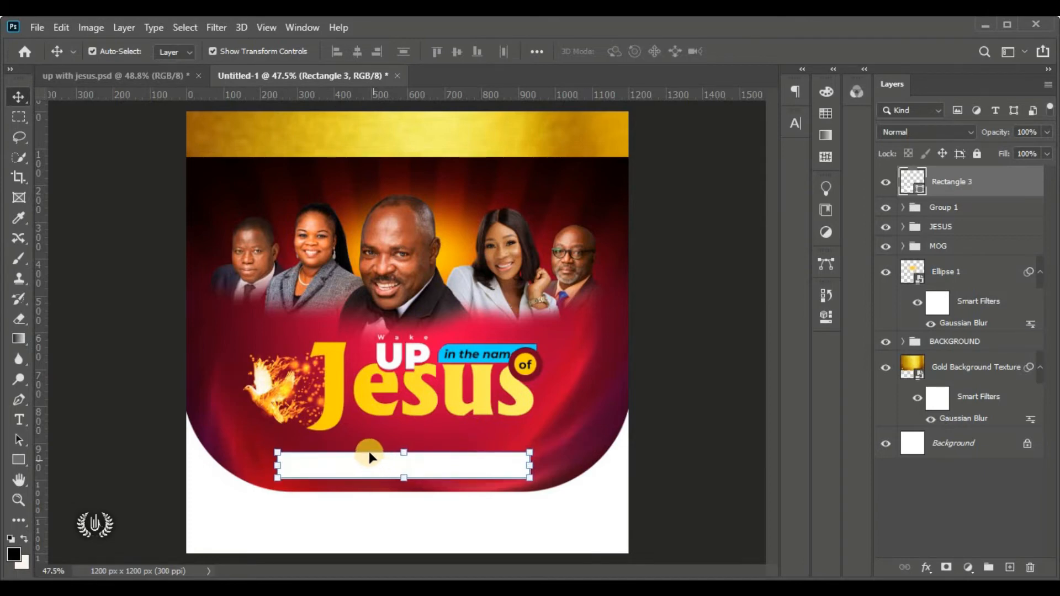
Add a vertical guide near 954 px and move the bar's right edge onto it
{"action": "left_click_drag", "start_coordinate": [36, 414], "coordinate": [536, 420]}
{"action": "left_click_drag", "start_coordinate": [507, 462], "coordinate": [508, 466]}
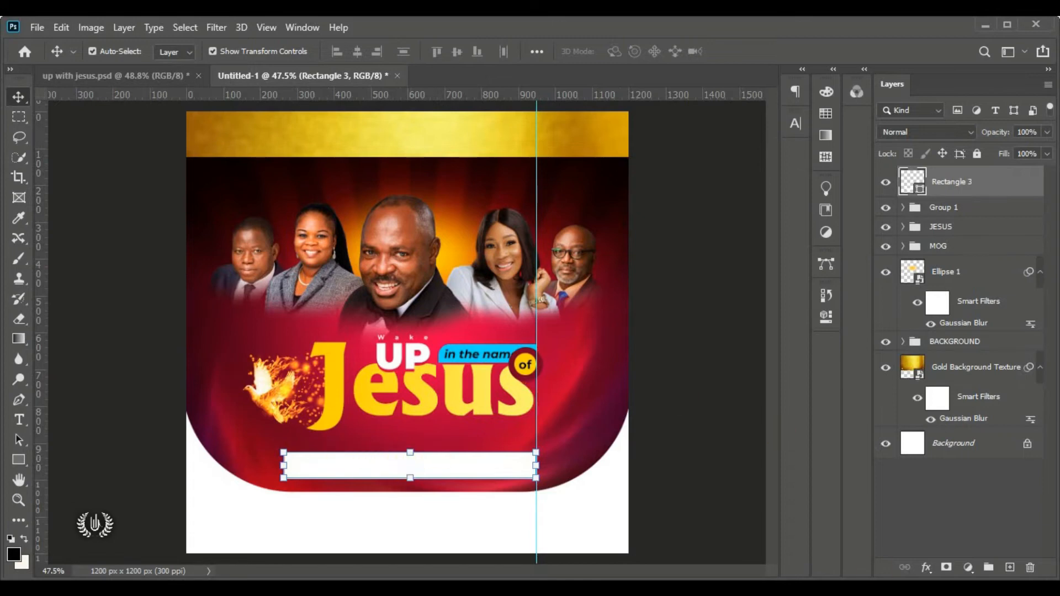
{"action": "left_click", "coordinate": [929, 568]}
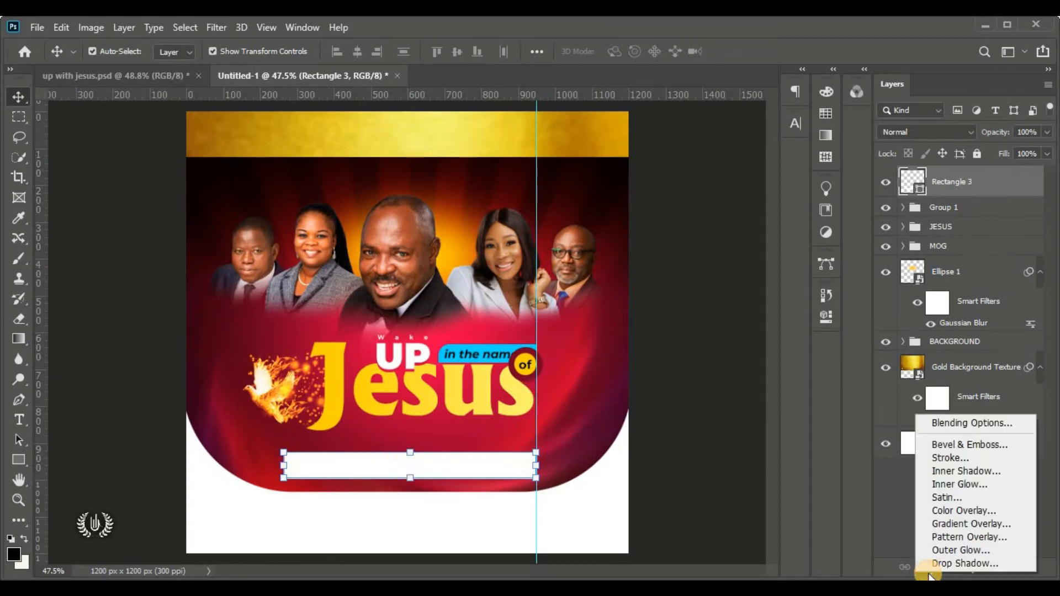
Give Rectangle 3 a linear yellow Gradient Overlay at 0° and open its gradient for editing
{"action": "left_click", "coordinate": [998, 427]}
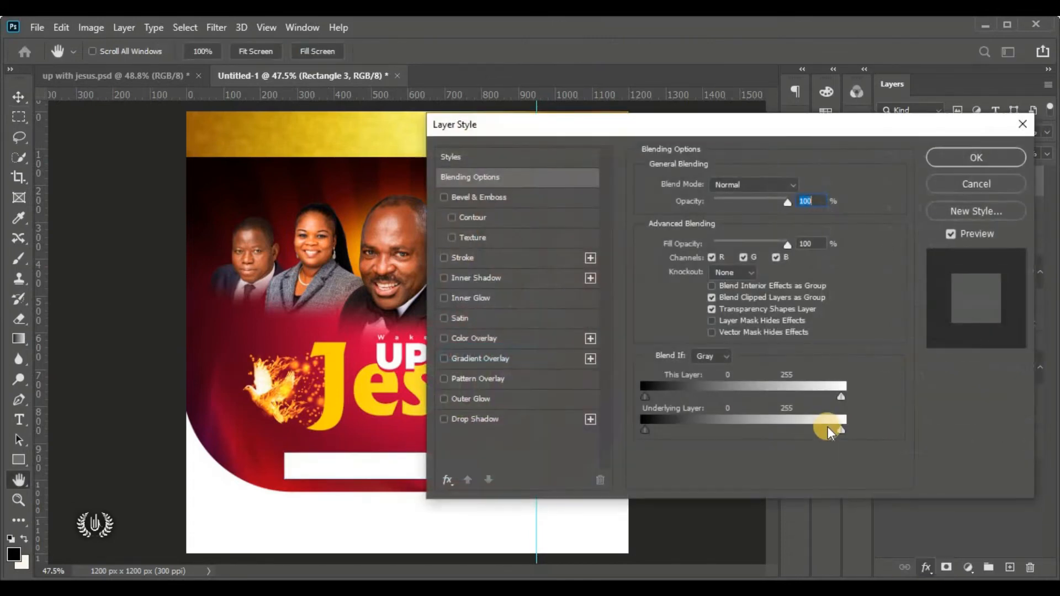
{"action": "left_click", "coordinate": [521, 358]}
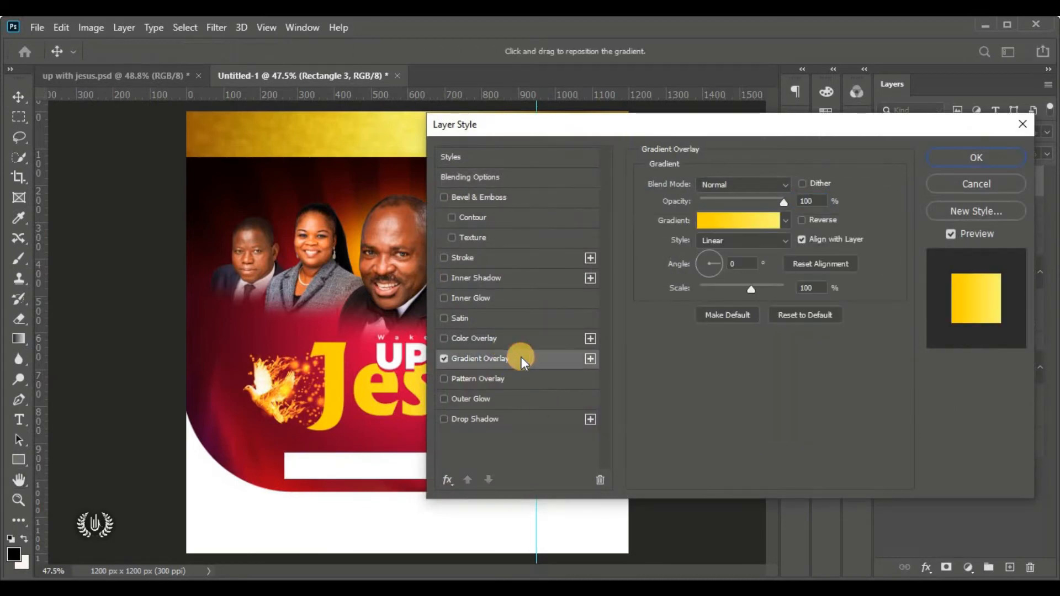
{"action": "left_click_drag", "start_coordinate": [520, 133], "coordinate": [453, 46]}
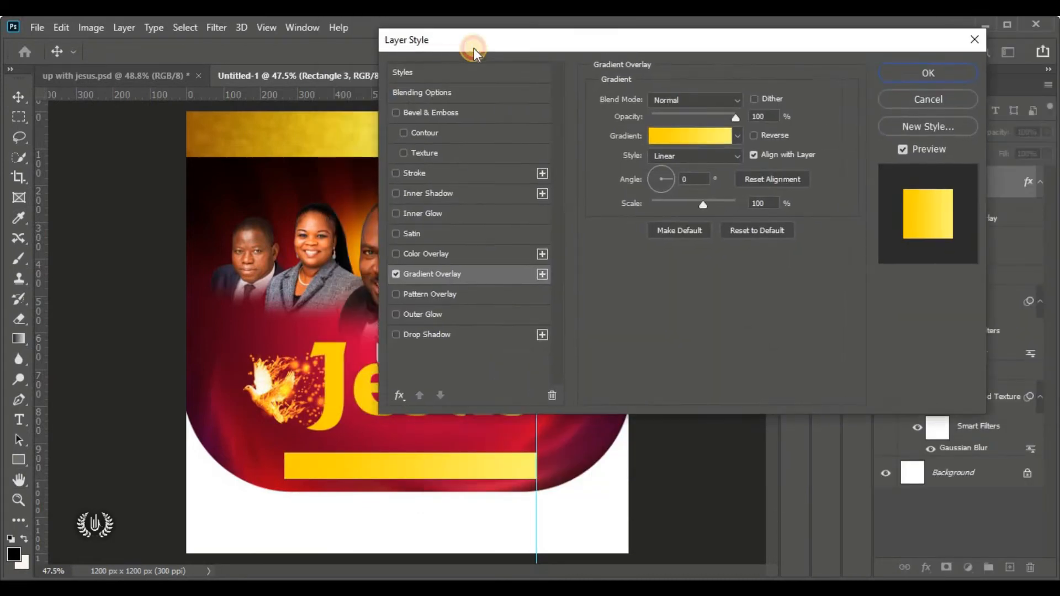
{"action": "left_click", "coordinate": [727, 160]}
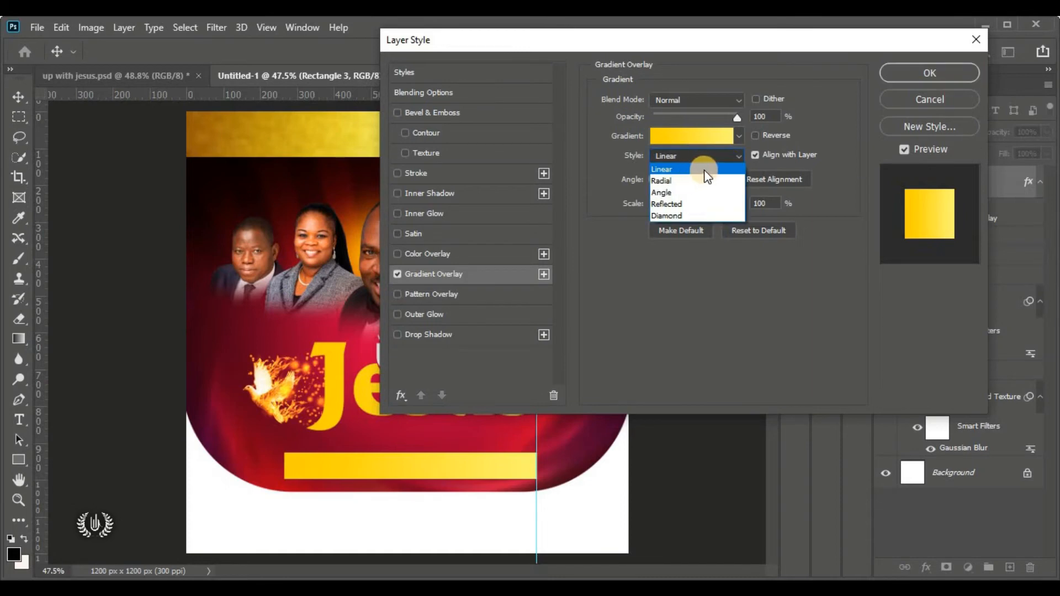
{"action": "left_click", "coordinate": [698, 169]}
{"action": "left_click", "coordinate": [691, 178]}
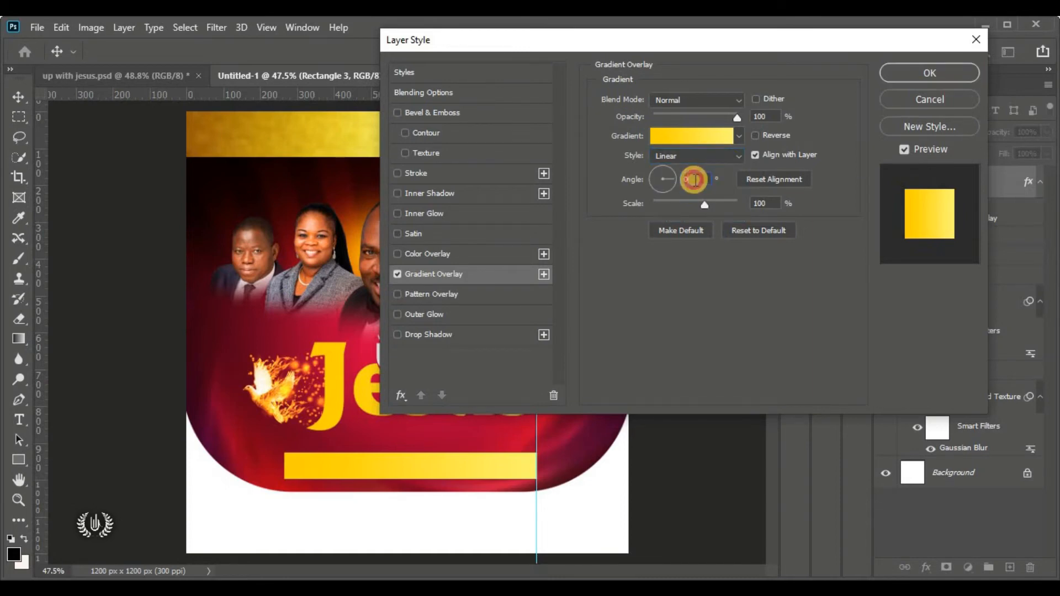
{"action": "left_click", "coordinate": [710, 134]}
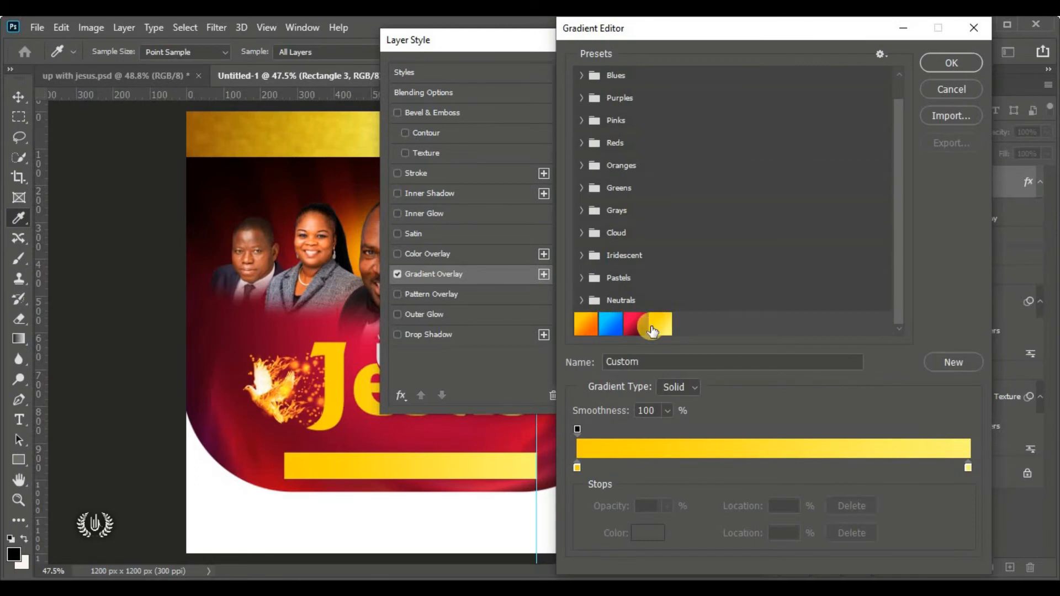
{"action": "scroll", "coordinate": [652, 331], "scroll_direction": "up", "scroll_amount": 1}
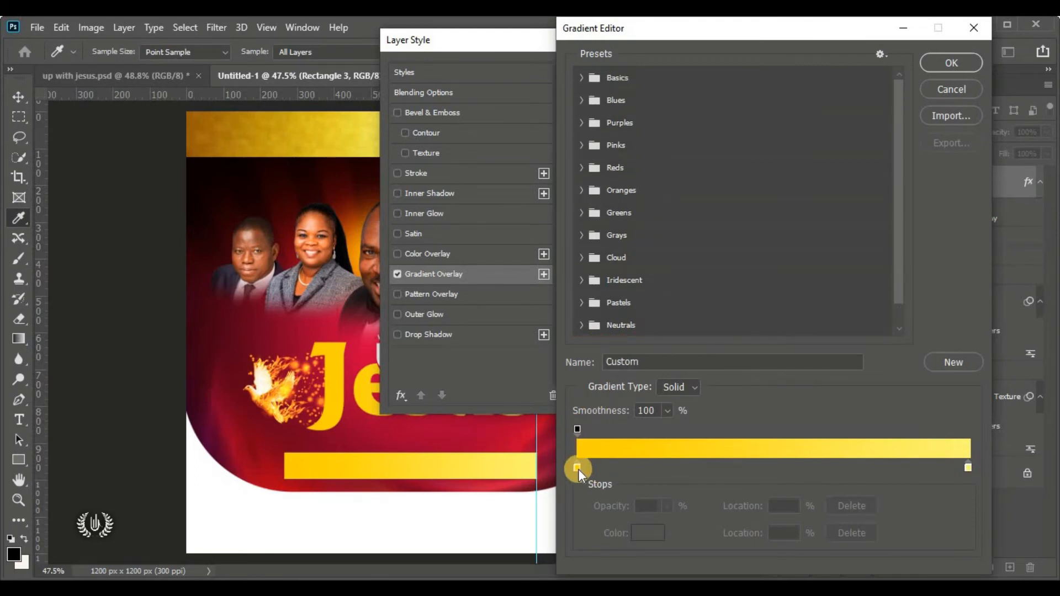
Set the gradient's left stop to blue #0036ff, copied from the flyer colour notes
{"action": "left_click", "coordinate": [578, 468]}
{"action": "left_click", "coordinate": [648, 533]}
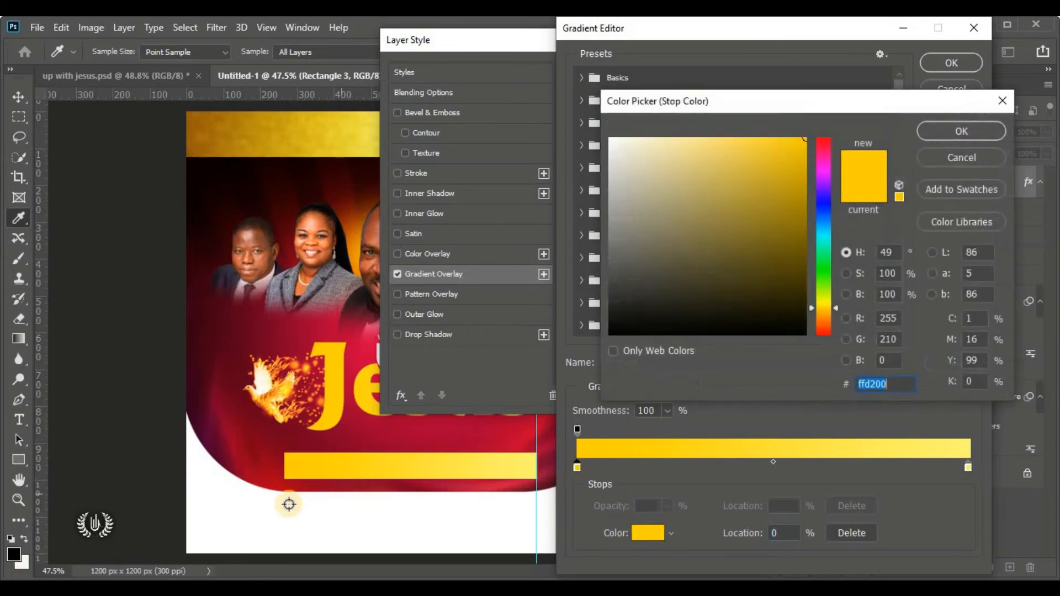
{"action": "left_click", "coordinate": [270, 588]}
{"action": "left_click", "coordinate": [213, 245]}
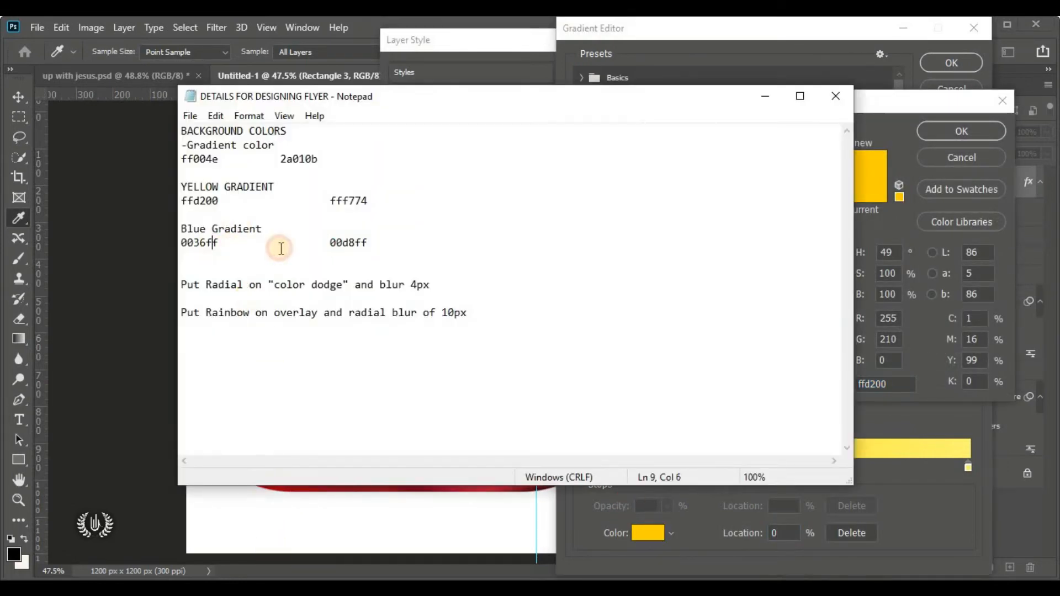
{"action": "left_click_drag", "start_coordinate": [281, 248], "coordinate": [160, 236]}
{"action": "left_click", "coordinate": [219, 246]}
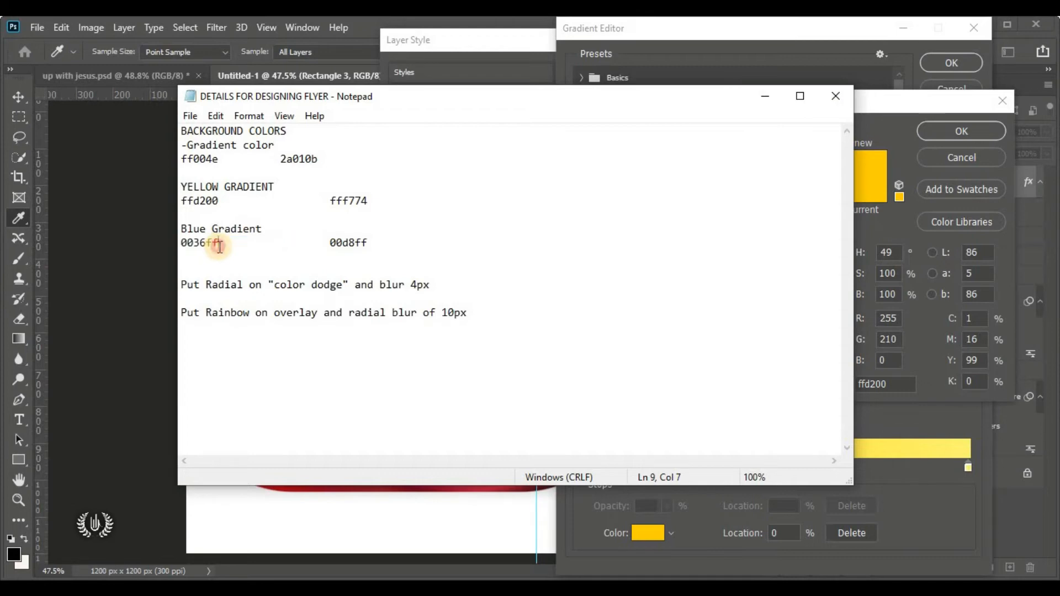
{"action": "left_click_drag", "start_coordinate": [220, 246], "coordinate": [182, 242]}
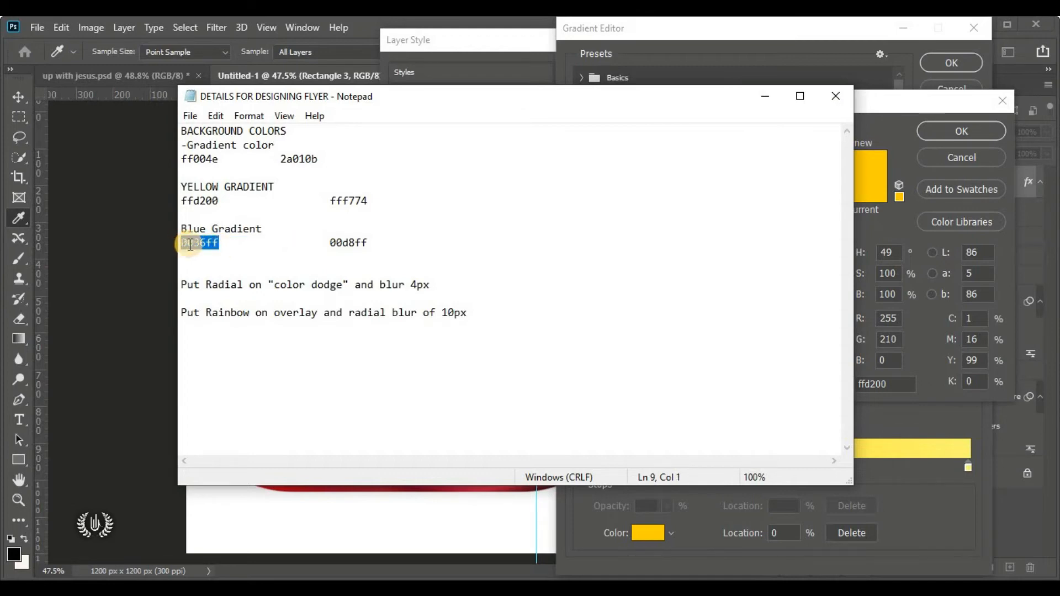
{"action": "right_click", "coordinate": [222, 249]}
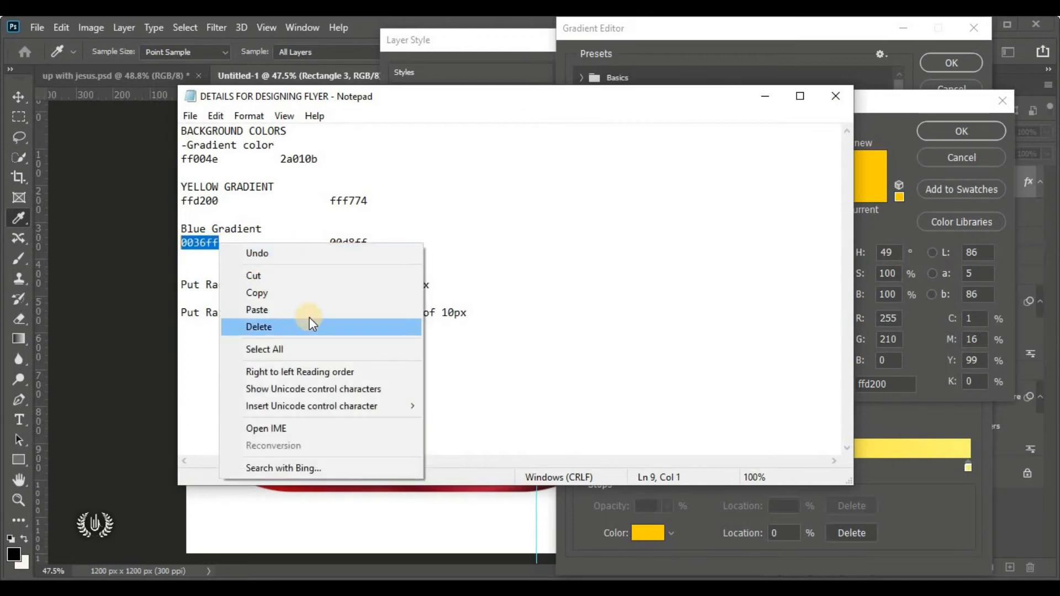
{"action": "left_click", "coordinate": [334, 300]}
{"action": "left_click", "coordinate": [922, 354]}
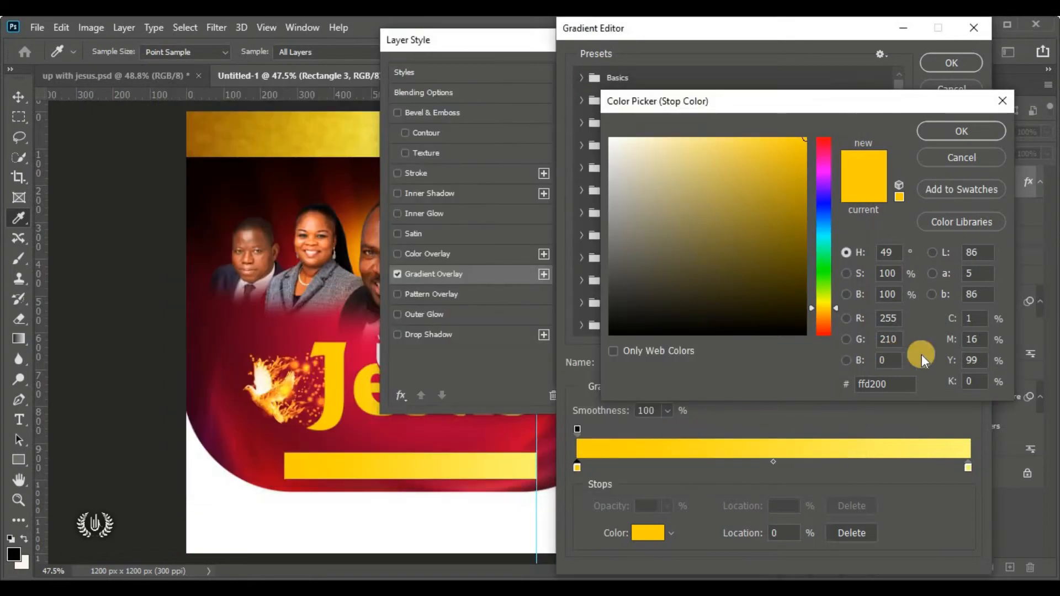
{"action": "right_click", "coordinate": [884, 382]}
{"action": "left_click", "coordinate": [940, 238]}
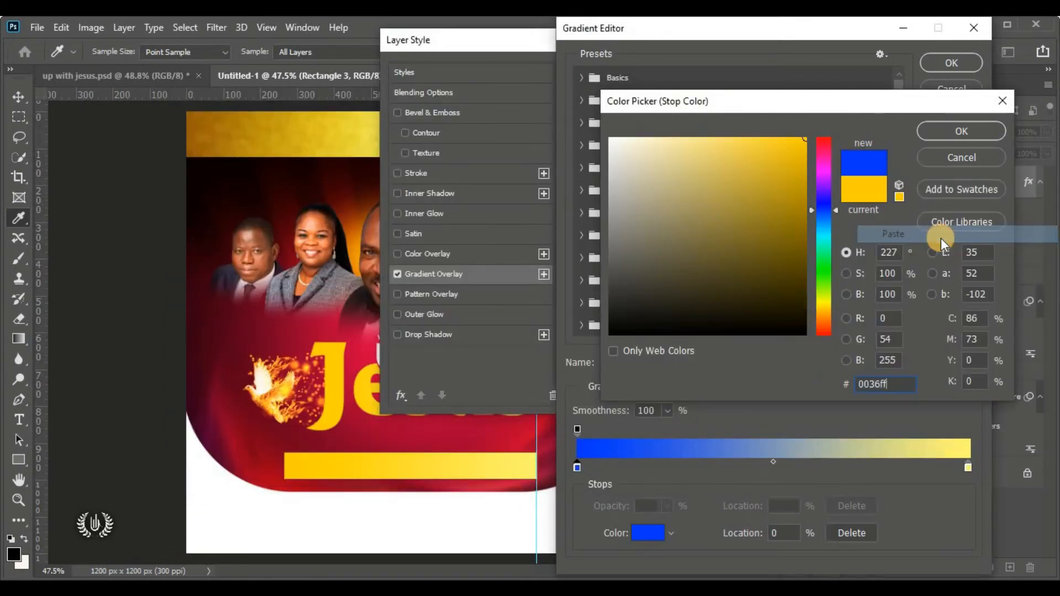
{"action": "left_click", "coordinate": [983, 136]}
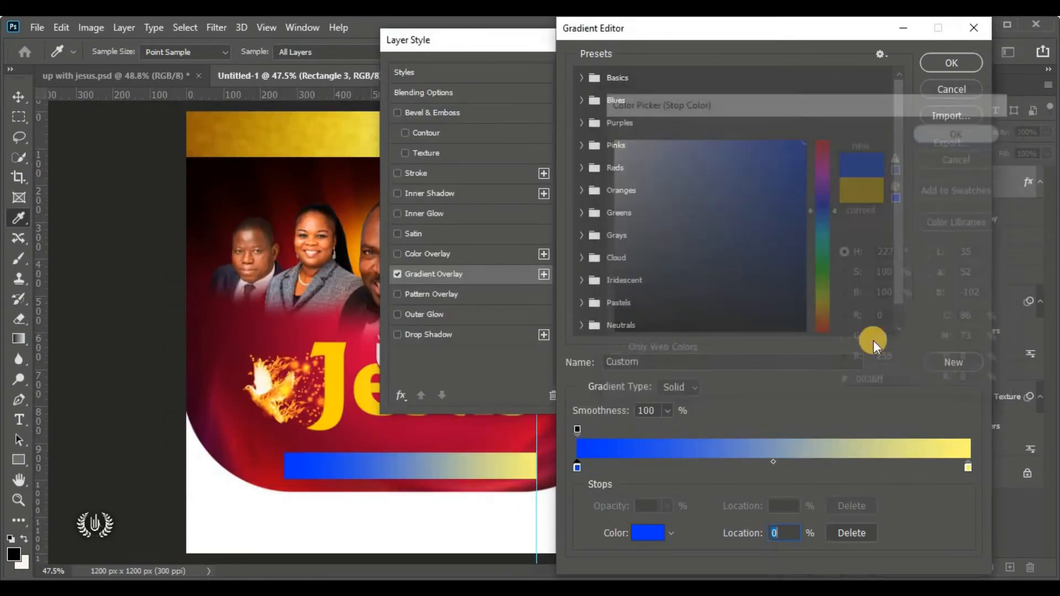
Set the right stop to cyan #00d8ff and accept the blue-to-cyan gradient
{"action": "left_click", "coordinate": [968, 470]}
{"action": "left_click", "coordinate": [649, 531]}
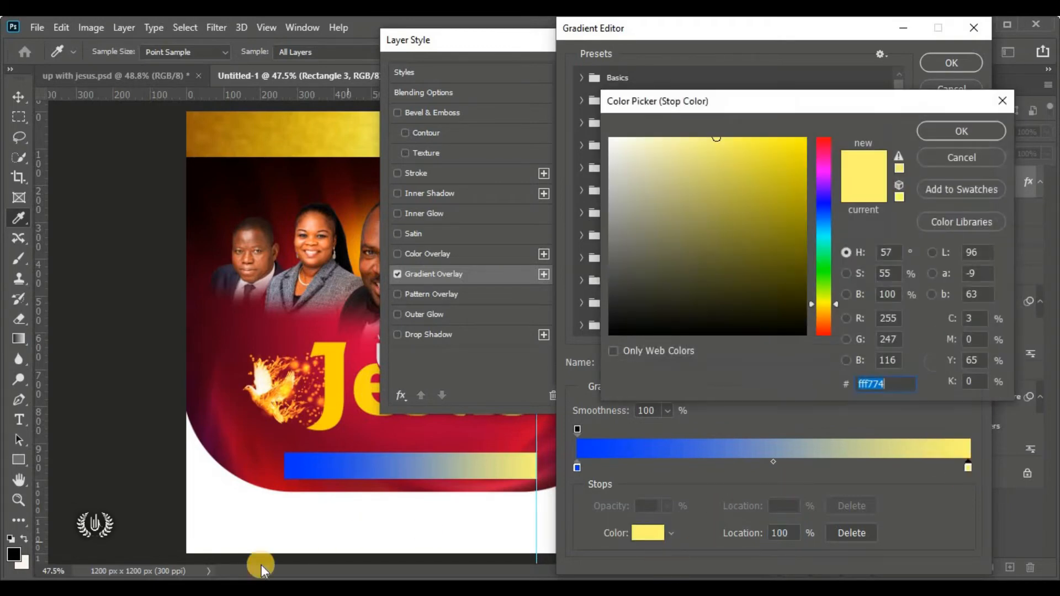
{"action": "key", "text": "alt+Tab"}
{"action": "double_click", "coordinate": [346, 243]}
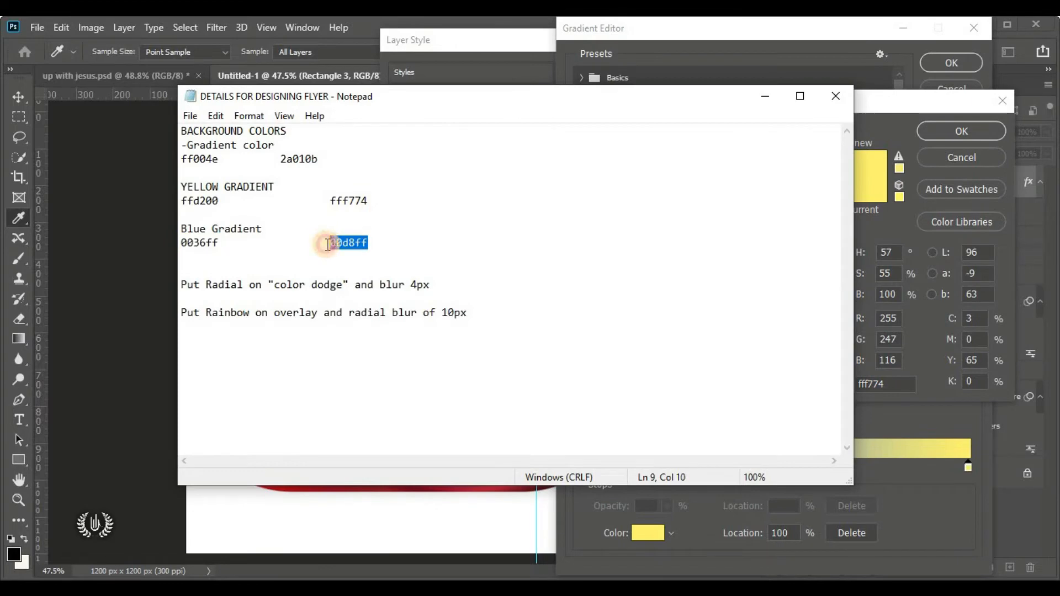
{"action": "right_click", "coordinate": [361, 244]}
{"action": "left_click", "coordinate": [431, 293]}
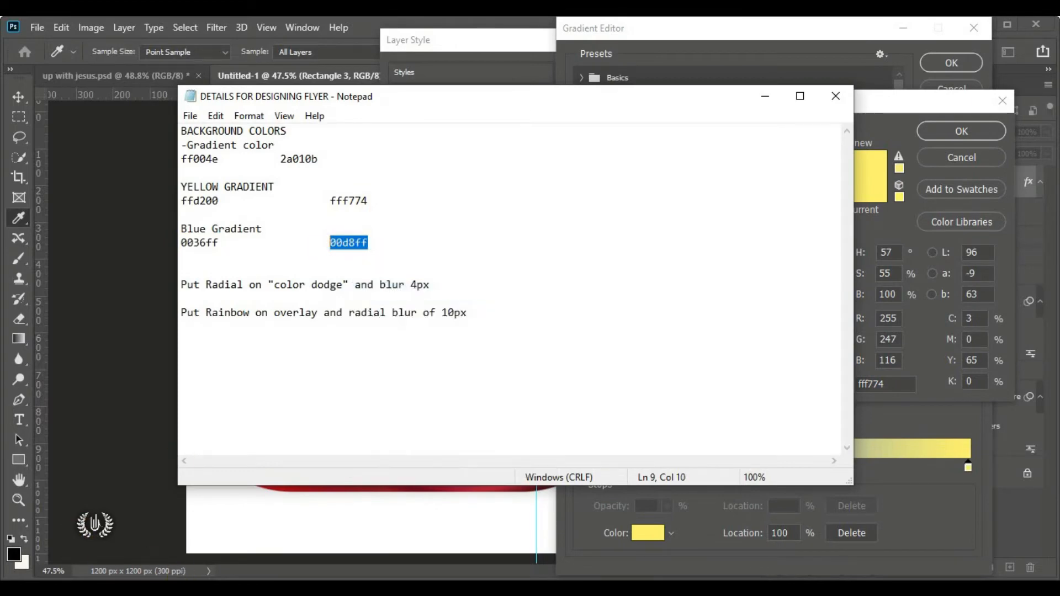
{"action": "left_click", "coordinate": [676, 504]}
{"action": "double_click", "coordinate": [872, 383]}
{"action": "right_click", "coordinate": [880, 382]}
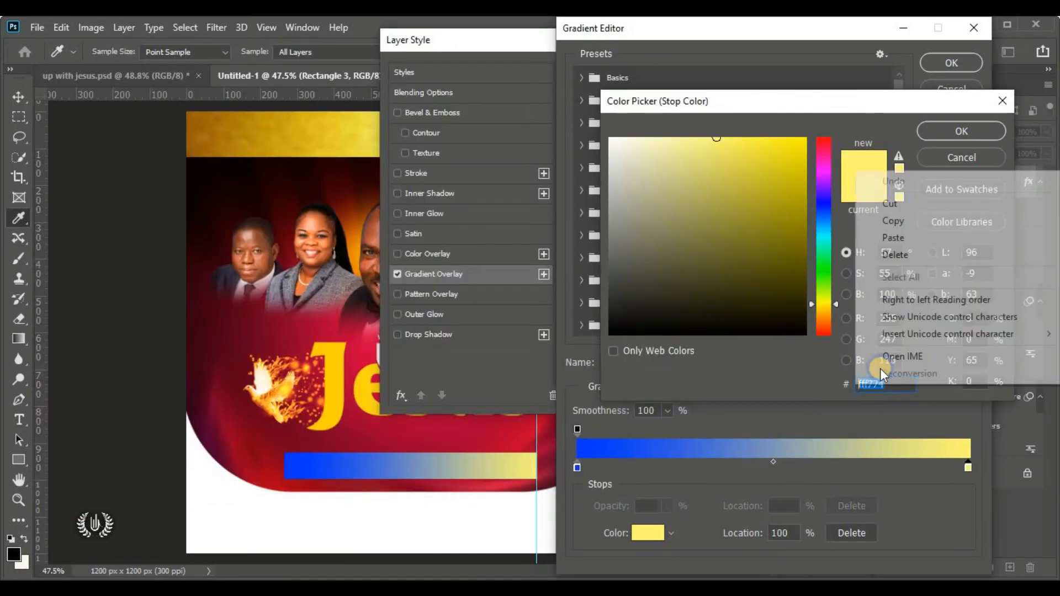
{"action": "left_click", "coordinate": [937, 237]}
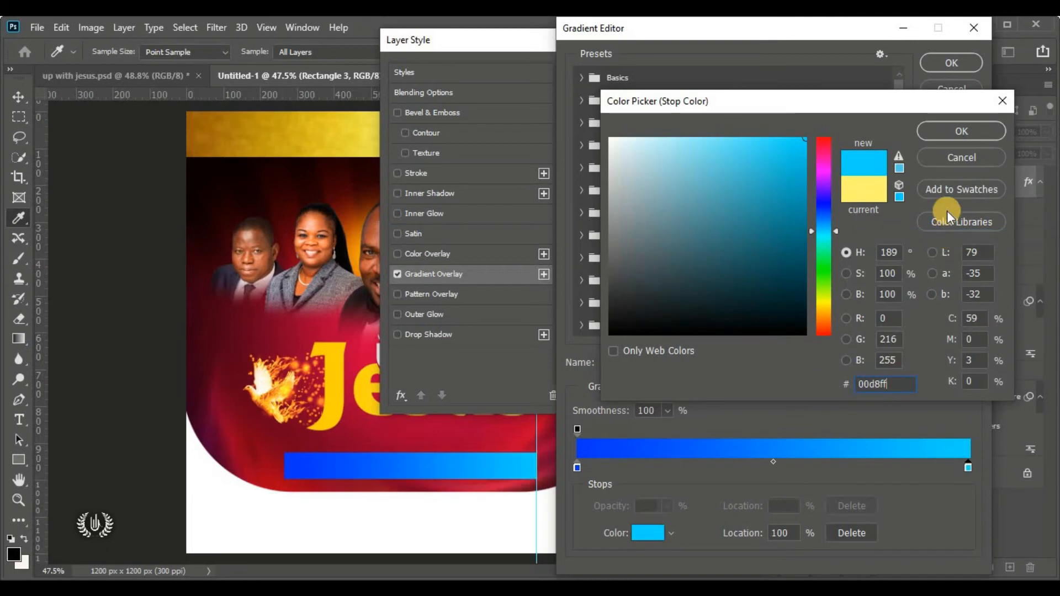
{"action": "left_click", "coordinate": [952, 130]}
{"action": "left_click", "coordinate": [947, 65]}
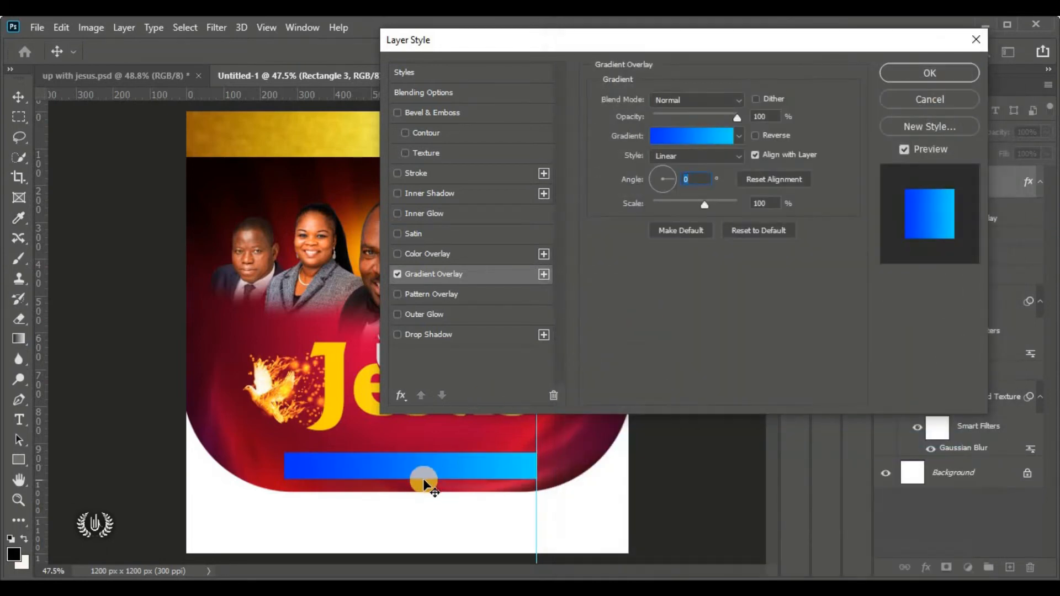
Apply the gradient overlay and draw a small white rectangle on a new layer above the bar's left end
{"action": "left_click", "coordinate": [892, 73]}
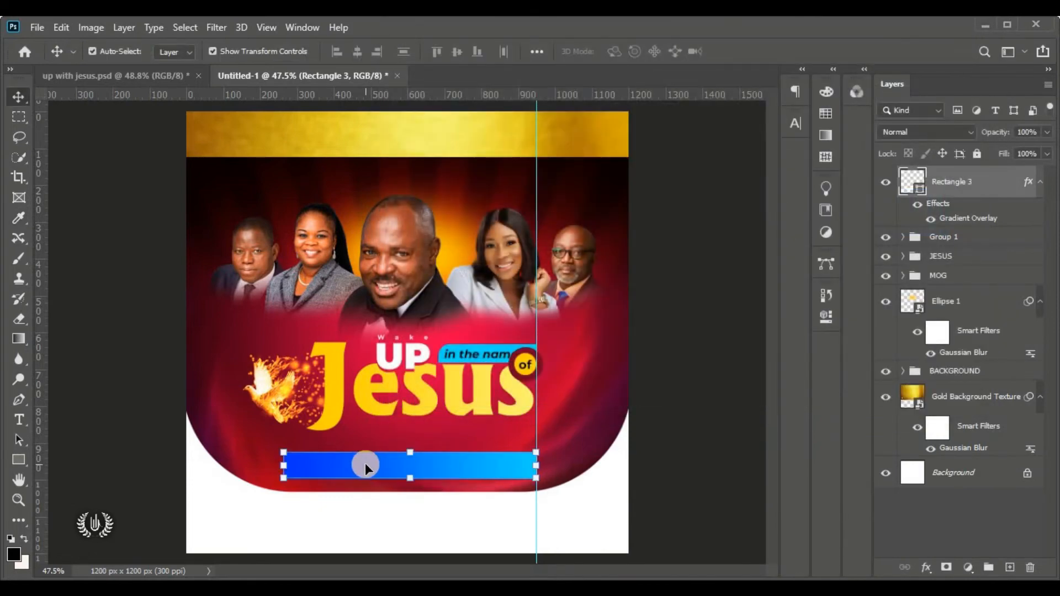
{"action": "left_click", "coordinate": [27, 460]}
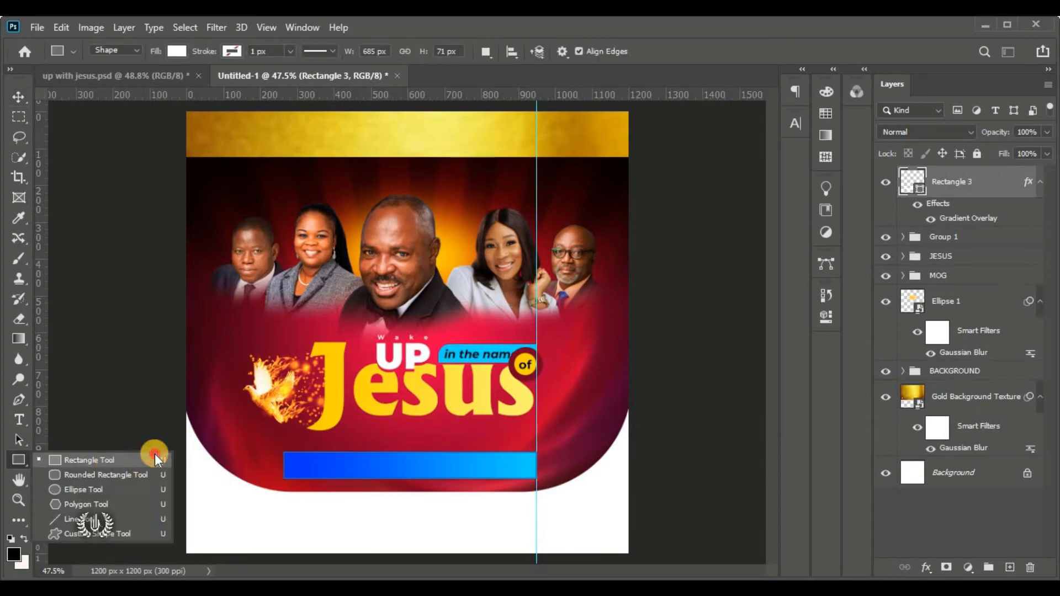
{"action": "left_click", "coordinate": [155, 455]}
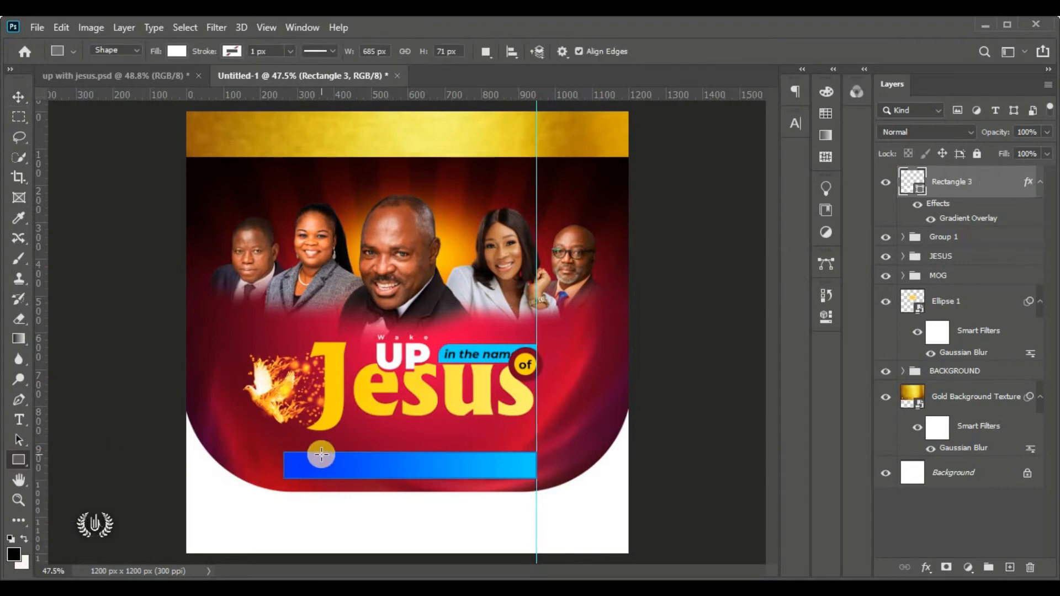
{"action": "scroll", "coordinate": [321, 453], "scroll_direction": "up", "scroll_amount": 3}
{"action": "scroll", "coordinate": [639, 462], "scroll_direction": "up", "scroll_amount": 3}
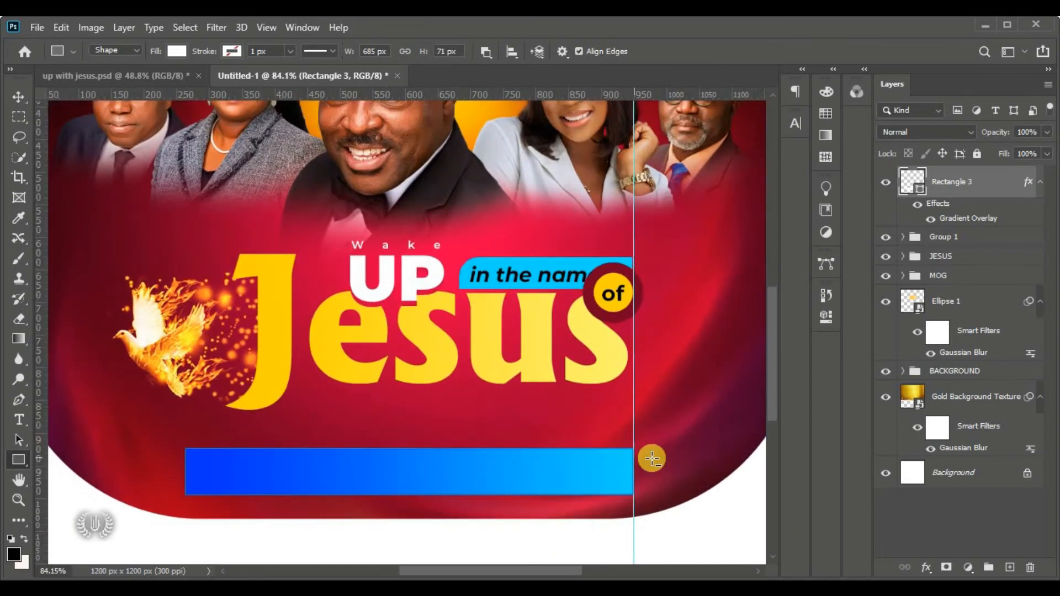
{"action": "scroll", "coordinate": [281, 449], "scroll_direction": "down", "scroll_amount": 2}
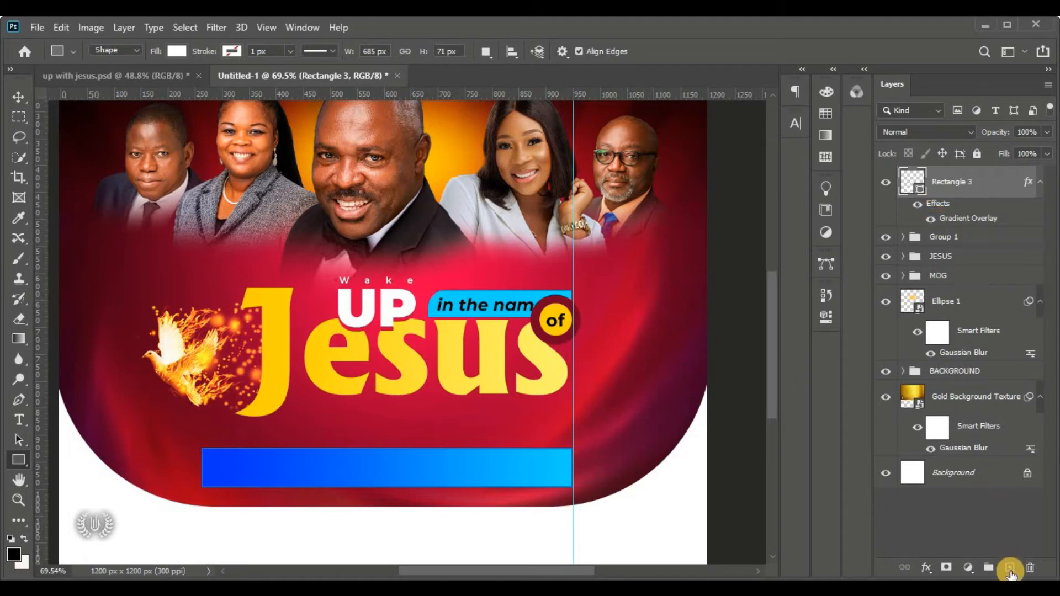
{"action": "left_click", "coordinate": [1010, 568]}
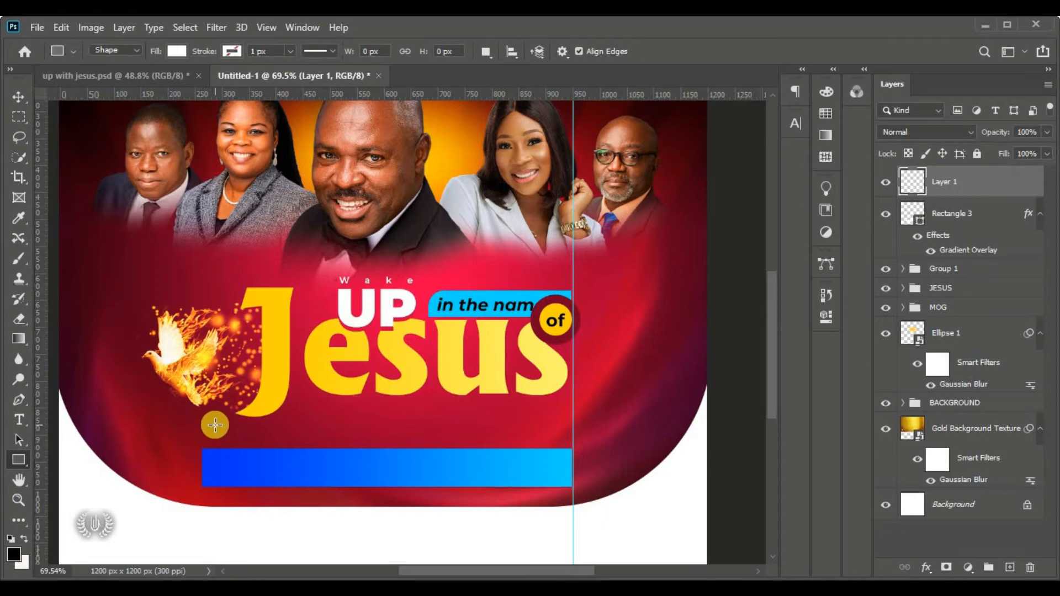
{"action": "mouse_move", "coordinate": [215, 425]}
{"action": "left_mouse_down"}
{"action": "mouse_move", "coordinate": [236, 456]}
{"action": "mouse_move", "coordinate": [319, 459]}
{"action": "left_mouse_up"}
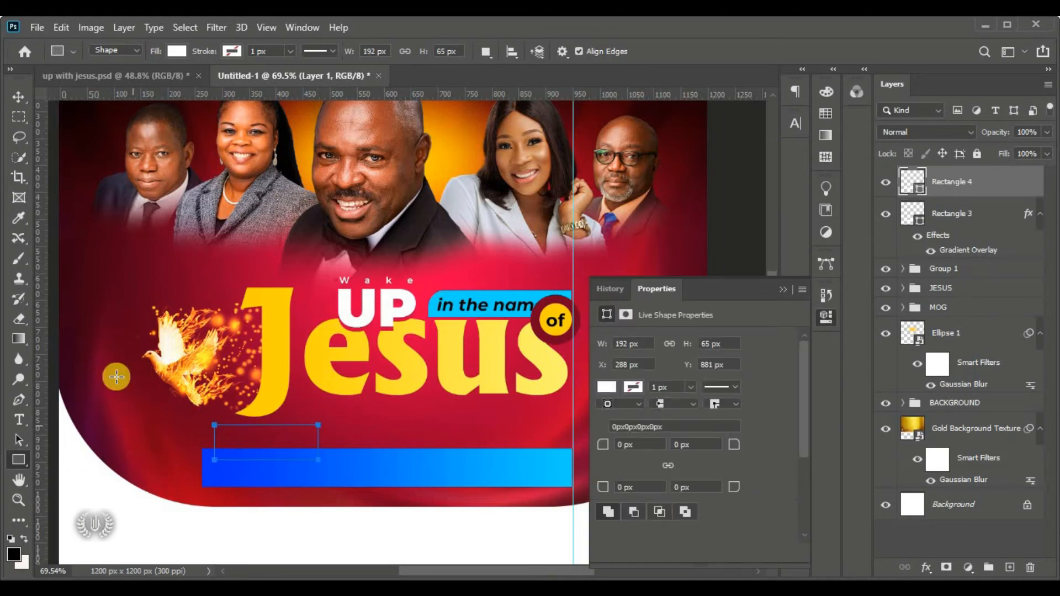
Round the tab's top-right corner to 35 px and deselect it
{"action": "left_click", "coordinate": [14, 97]}
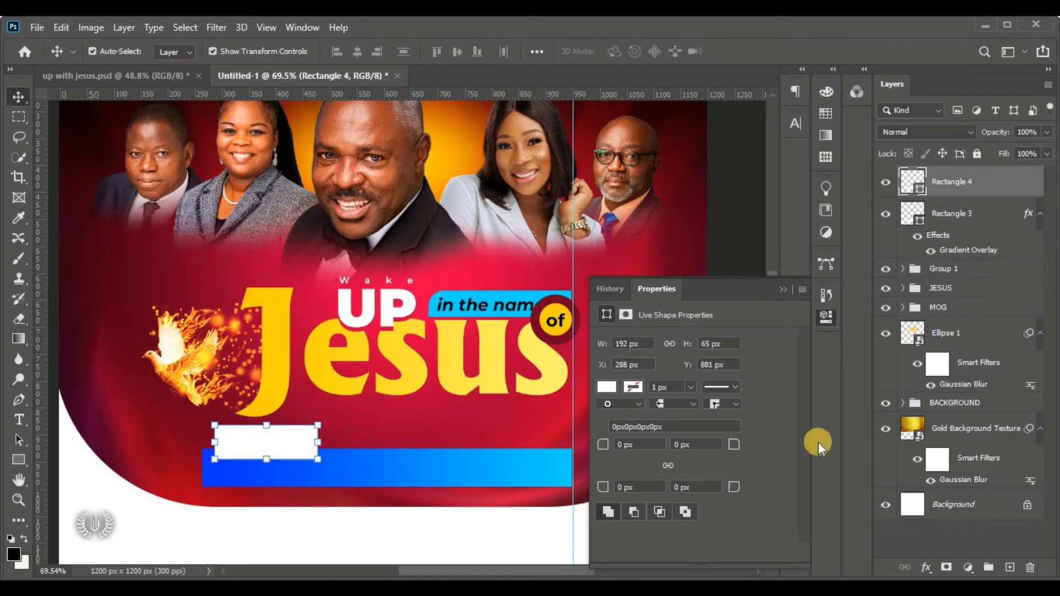
{"action": "left_click_drag", "start_coordinate": [738, 445], "coordinate": [603, 444]}
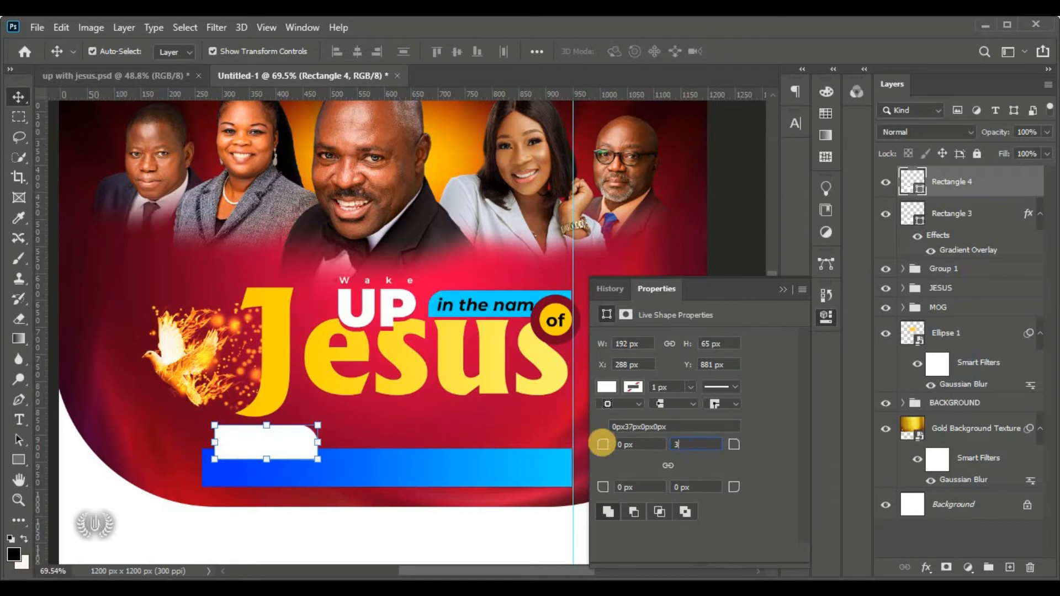
{"action": "key", "text": "Return"}
{"action": "left_click", "coordinate": [783, 290]}
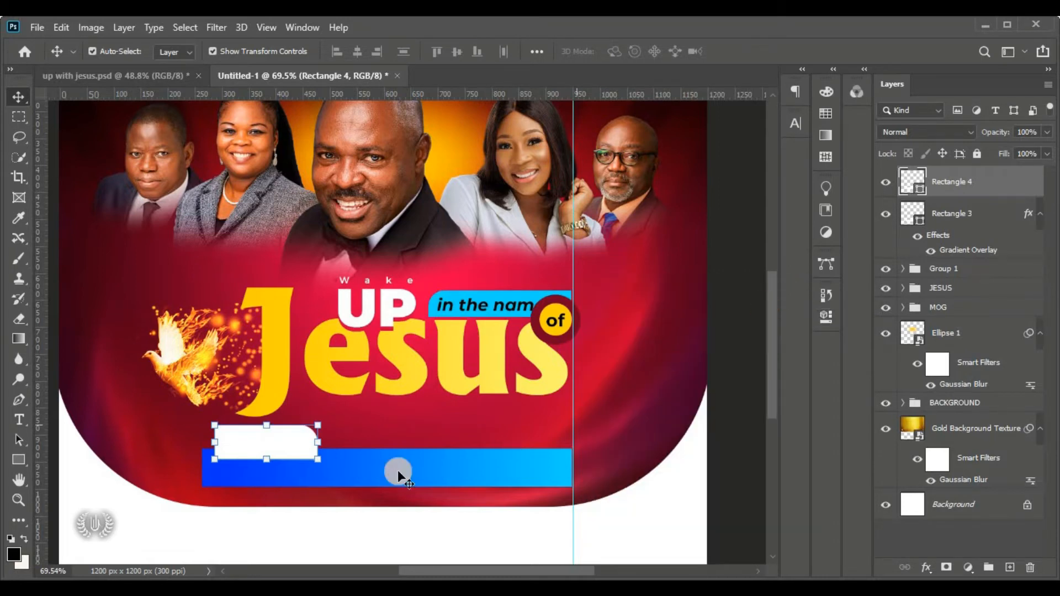
{"action": "left_click", "coordinate": [734, 325]}
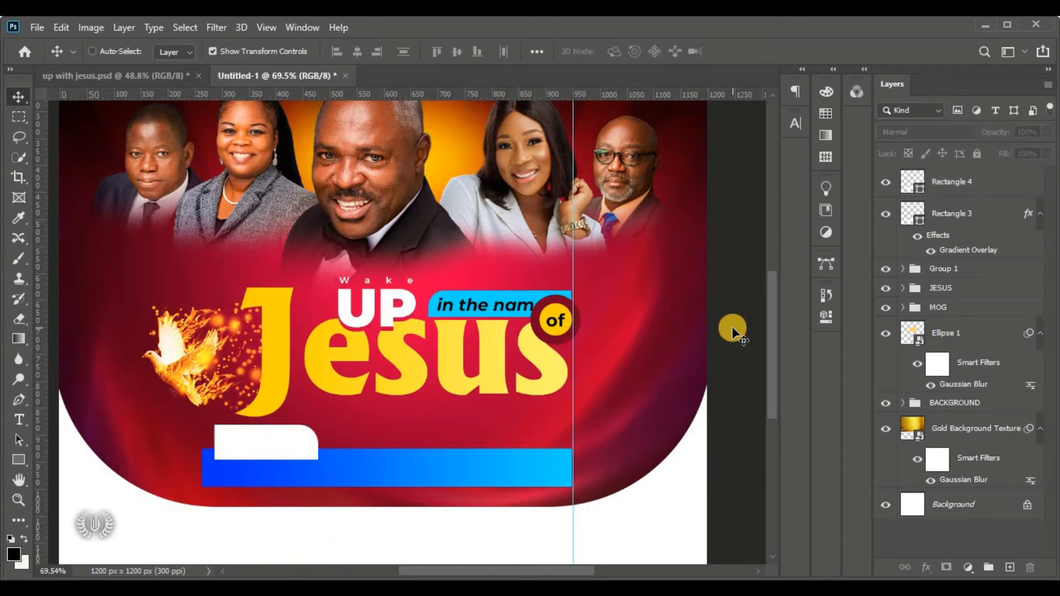
Add a new layer above Rectangle 4 and draw a long rectangle from the guide to the tab
{"action": "key", "text": "ctrl+0"}
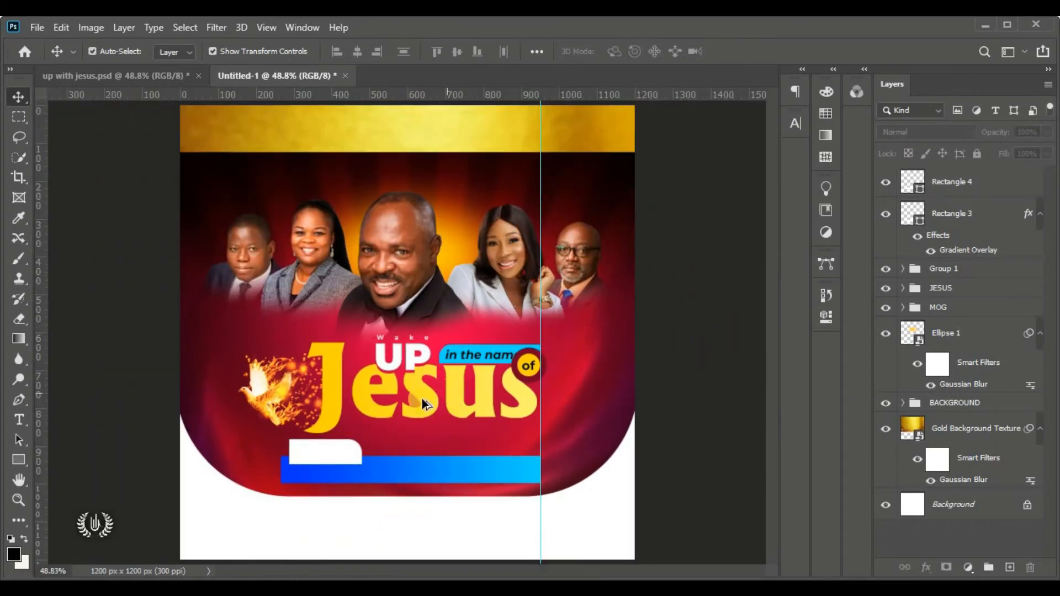
{"action": "scroll", "coordinate": [519, 460], "scroll_direction": "up", "scroll_amount": 2}
{"action": "scroll", "coordinate": [485, 456], "scroll_direction": "up", "scroll_amount": 2}
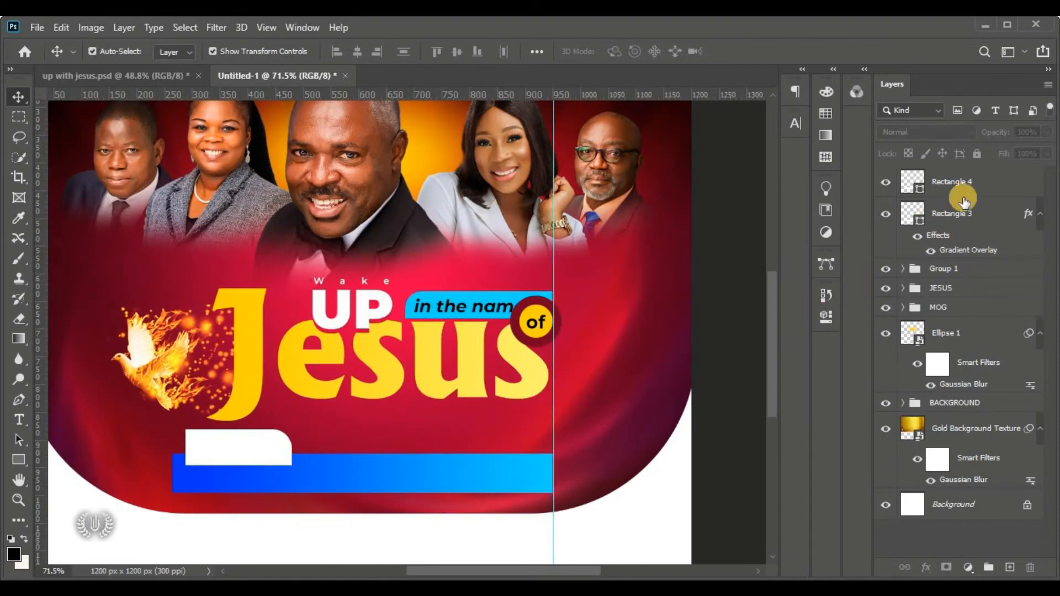
{"action": "left_click", "coordinate": [985, 185]}
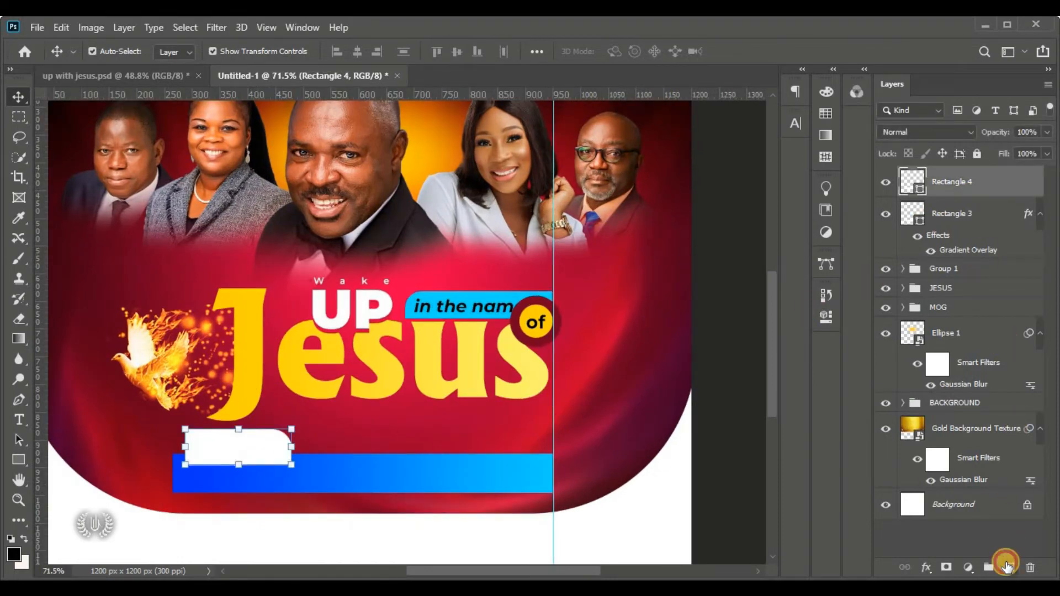
{"action": "left_click", "coordinate": [1006, 566]}
{"action": "left_click", "coordinate": [20, 461]}
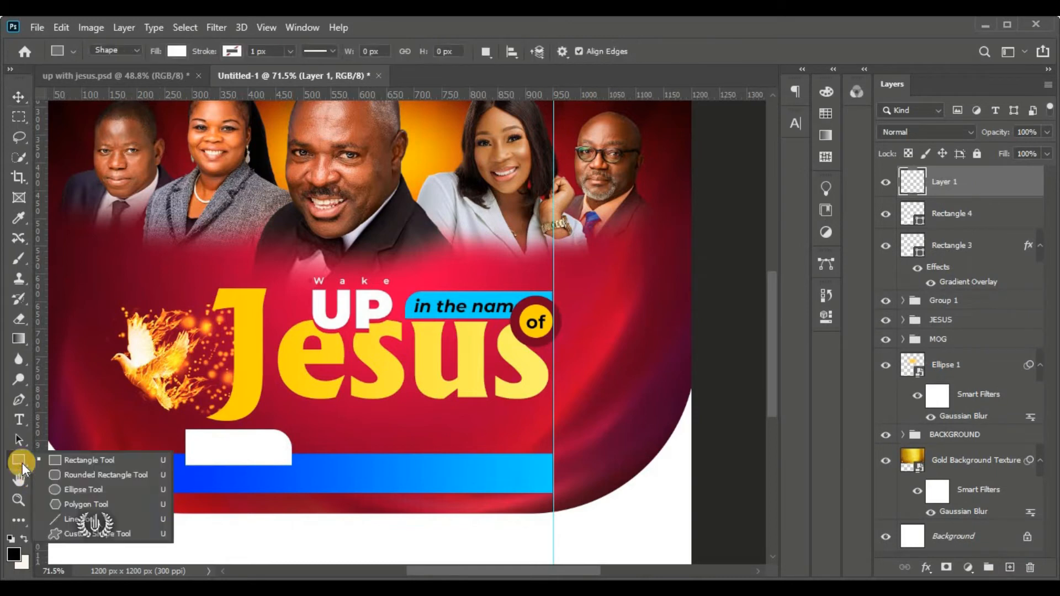
{"action": "left_click", "coordinate": [118, 460]}
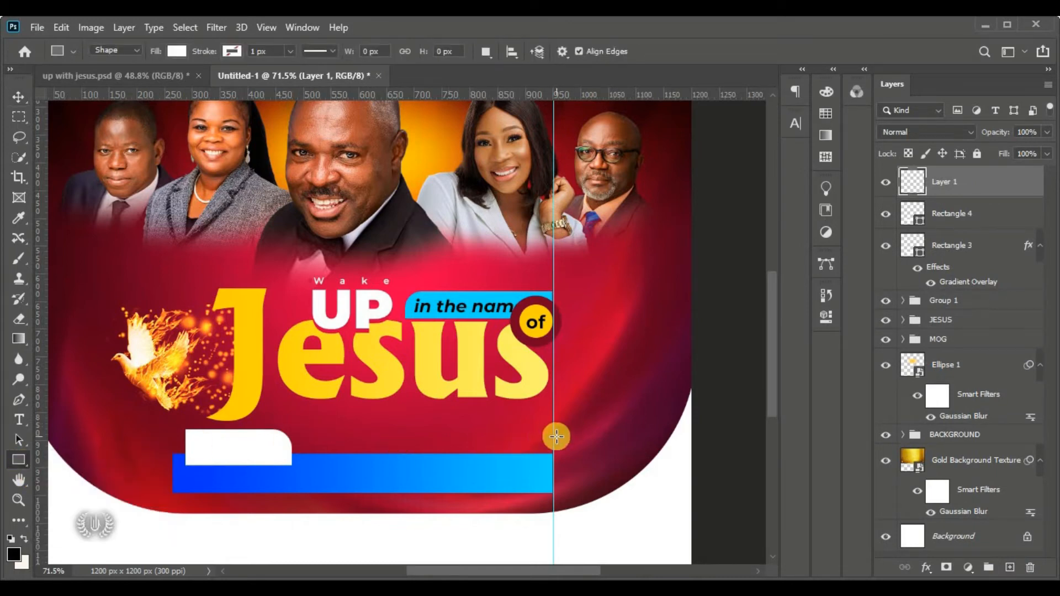
{"action": "left_click_drag", "start_coordinate": [554, 436], "coordinate": [300, 465]}
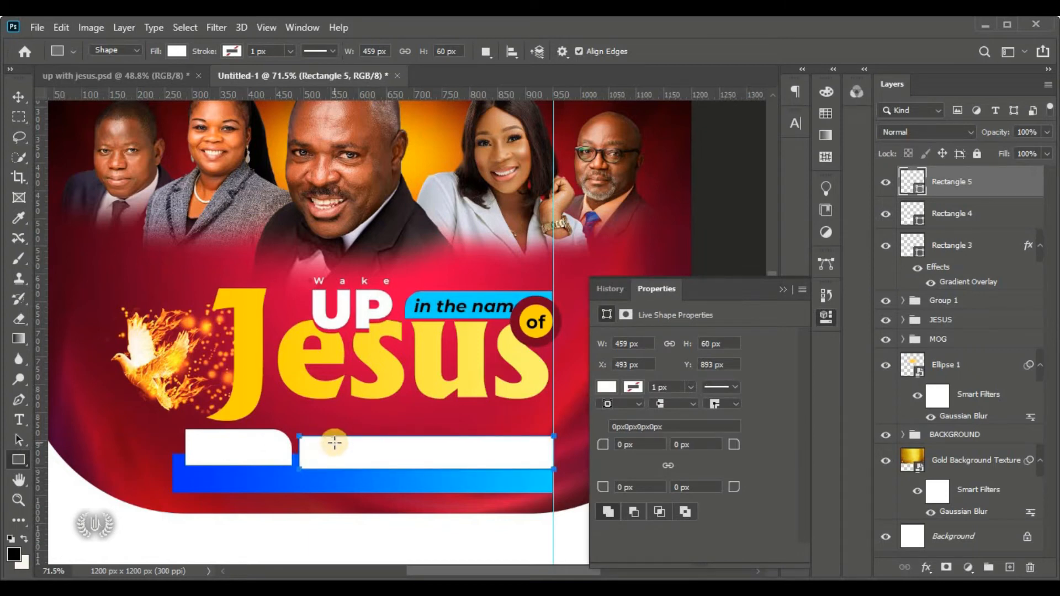
Nudge the long rectangle slightly left so it ends at the guide
{"action": "left_click", "coordinate": [11, 97]}
{"action": "left_click", "coordinate": [783, 289]}
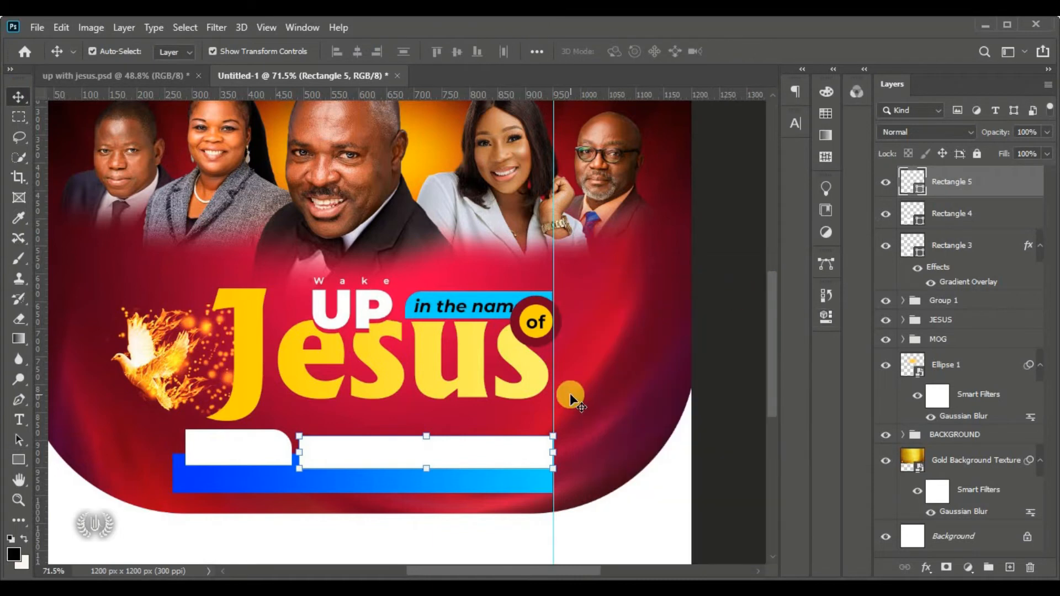
{"action": "scroll", "coordinate": [563, 557], "scroll_direction": "up", "scroll_amount": 3}
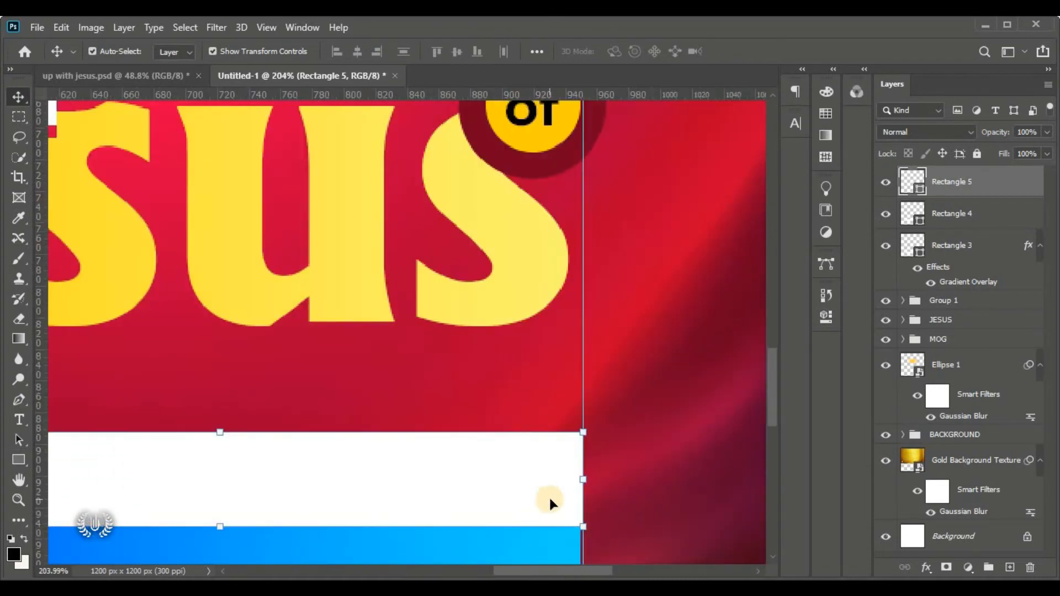
{"action": "left_click_drag", "start_coordinate": [549, 495], "coordinate": [543, 485]}
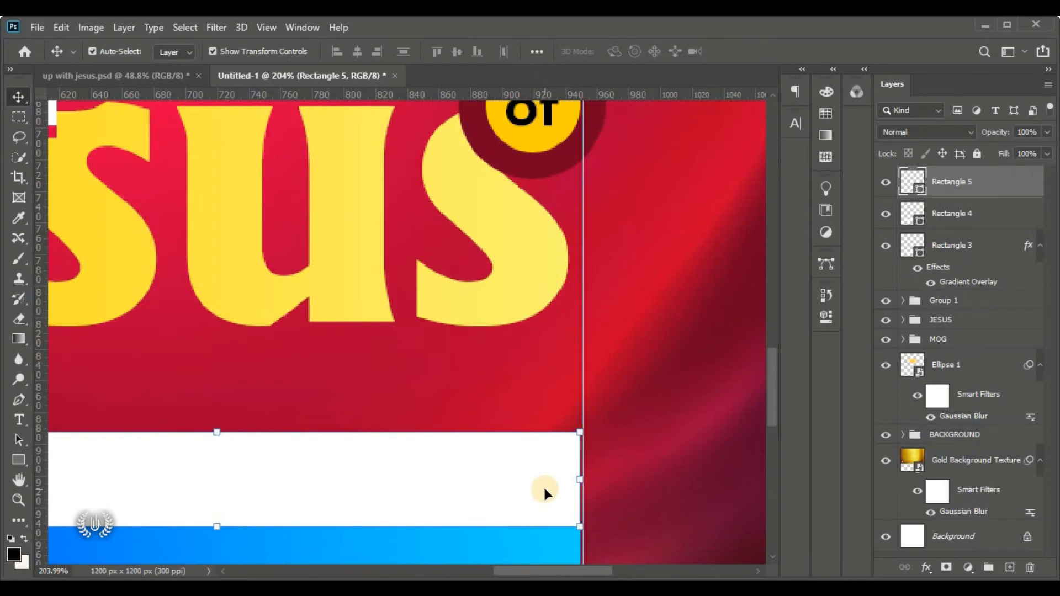
{"action": "scroll", "coordinate": [543, 485], "scroll_direction": "down", "scroll_amount": 5}
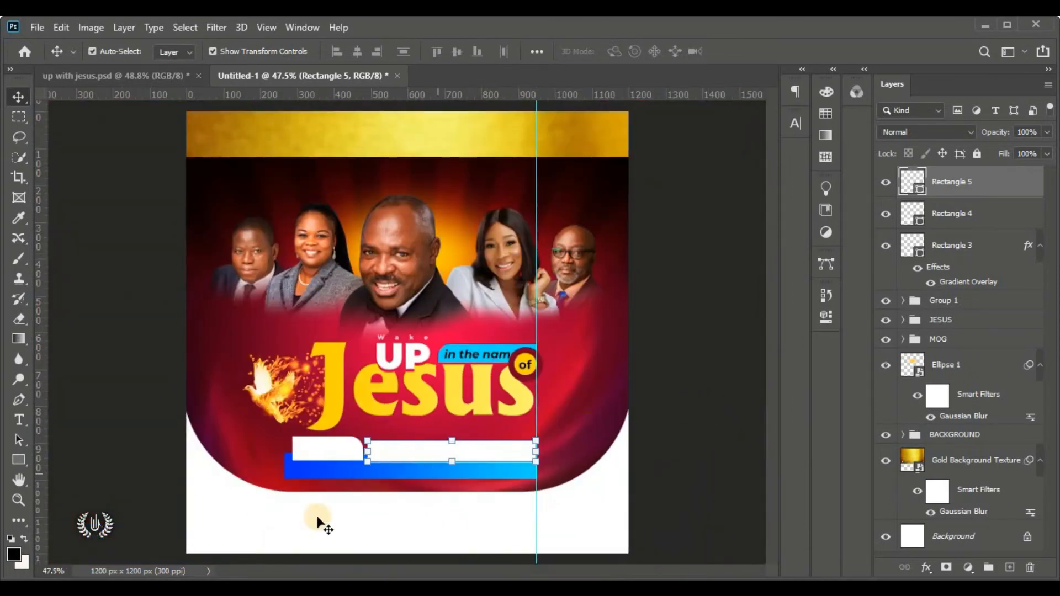
{"action": "left_click_drag", "start_coordinate": [18, 459], "coordinate": [69, 463]}
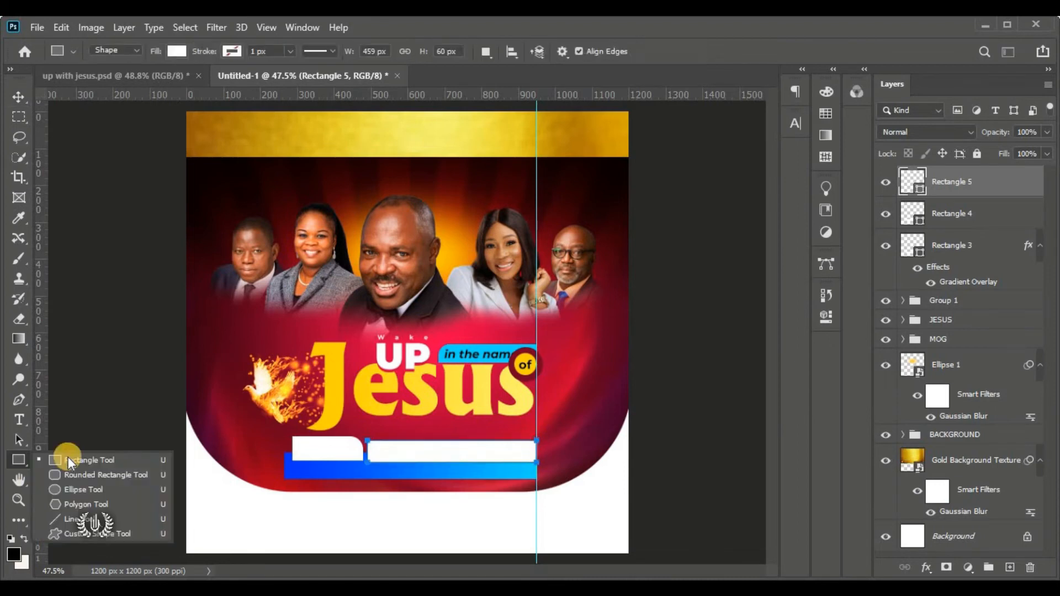
Set Rectangle 5 to no fill with a white stroke 2 px wide
{"action": "left_click", "coordinate": [94, 462]}
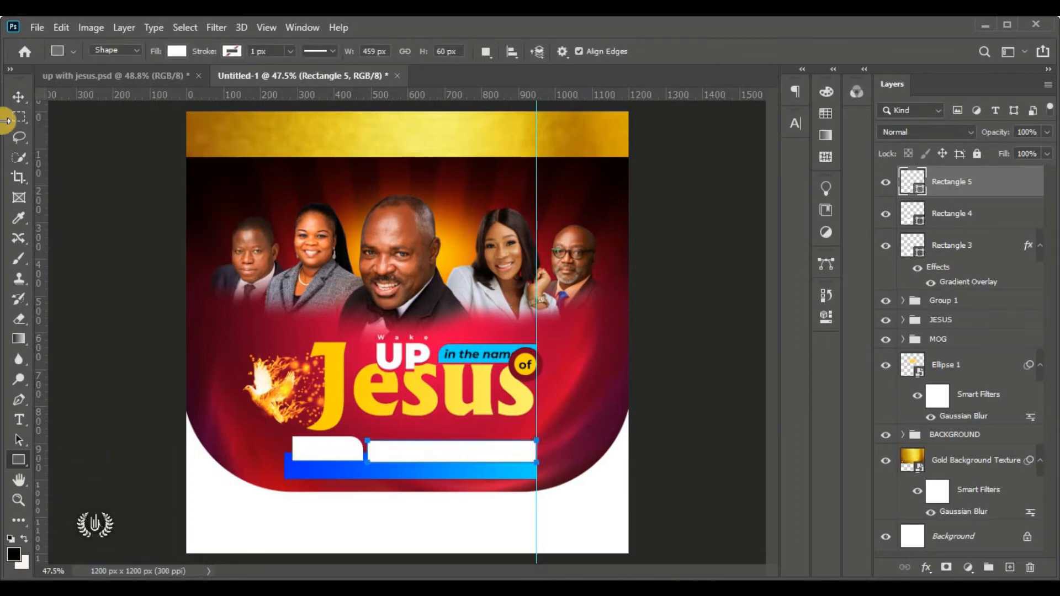
{"action": "left_click", "coordinate": [176, 51]}
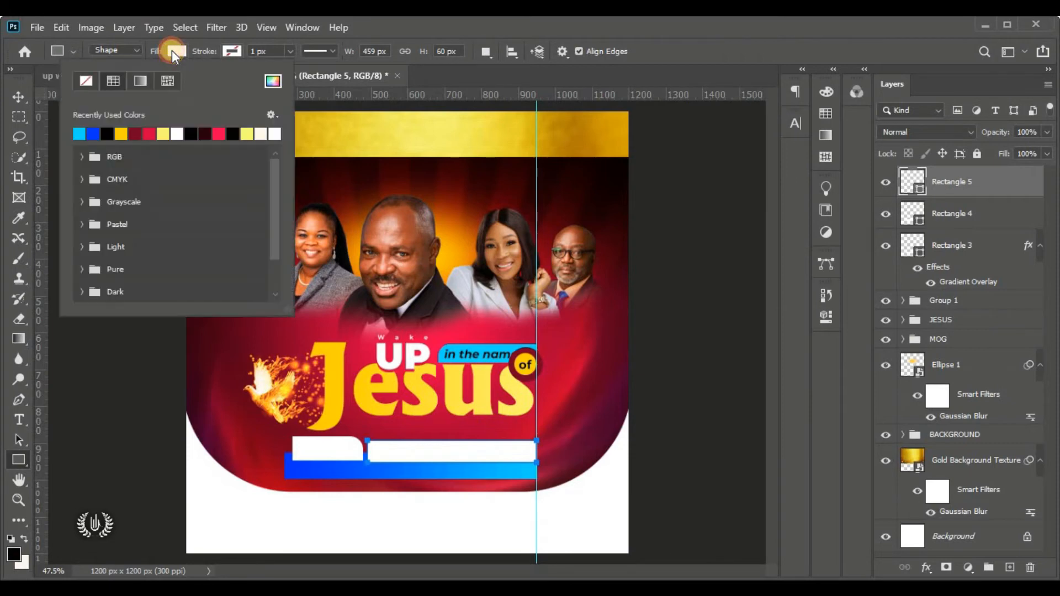
{"action": "left_click", "coordinate": [87, 84]}
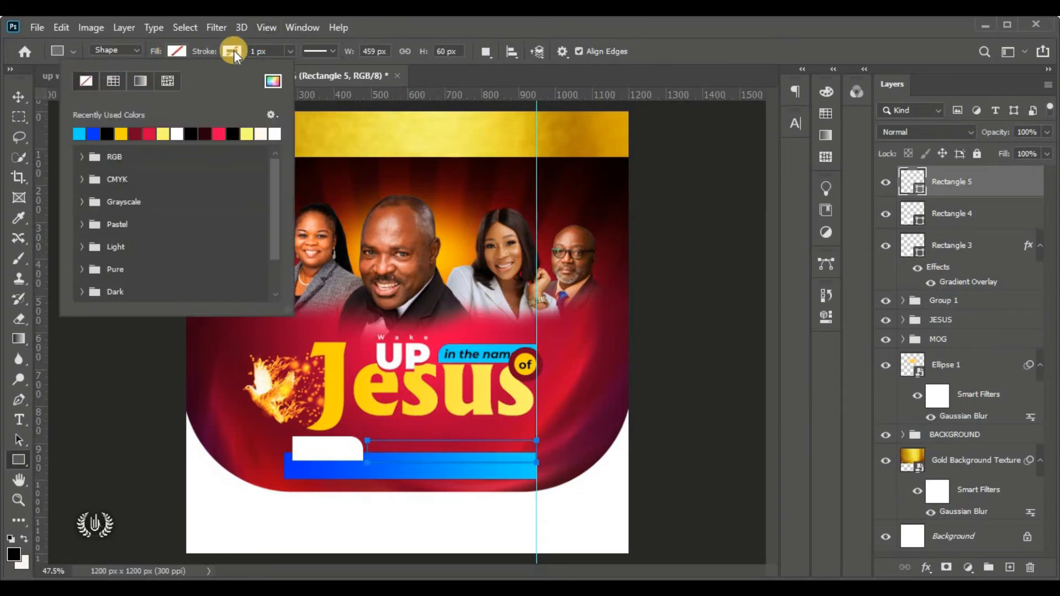
{"action": "left_click", "coordinate": [232, 50]}
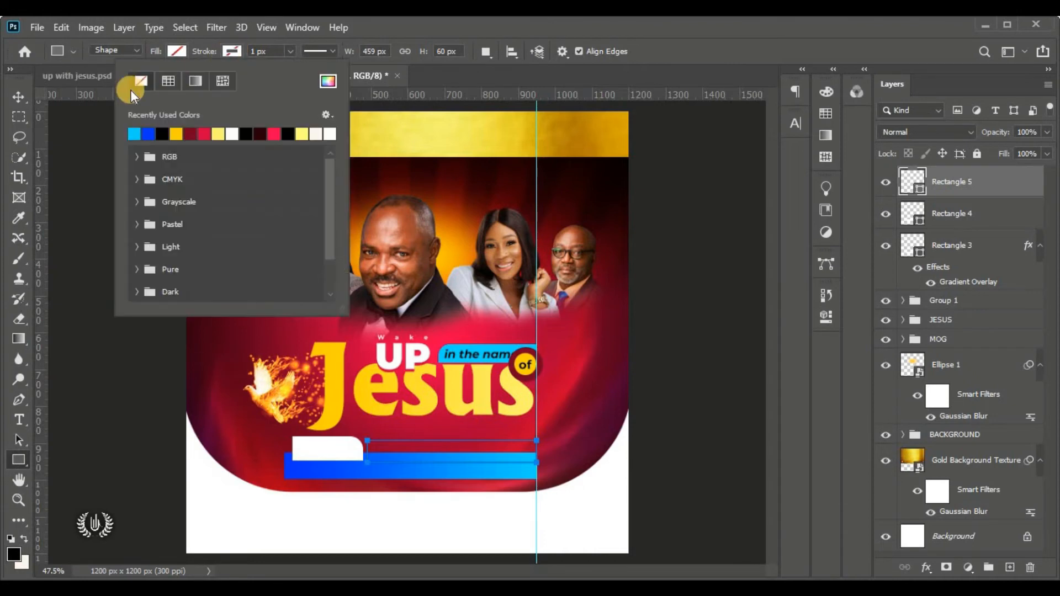
{"action": "left_click", "coordinate": [232, 134]}
{"action": "left_click", "coordinate": [328, 81]}
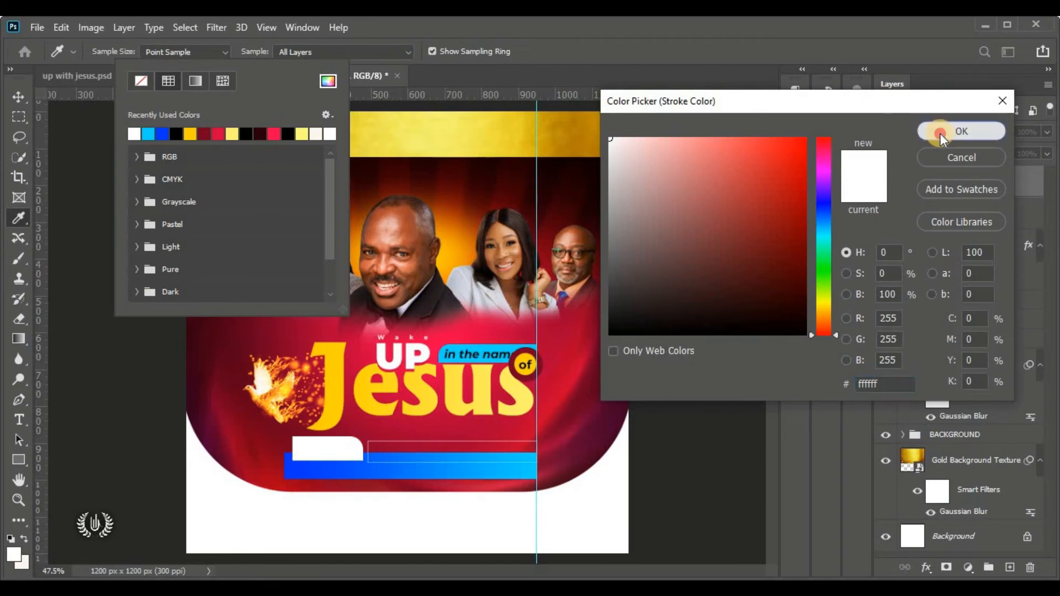
{"action": "left_click", "coordinate": [961, 130]}
{"action": "left_click", "coordinate": [133, 50]}
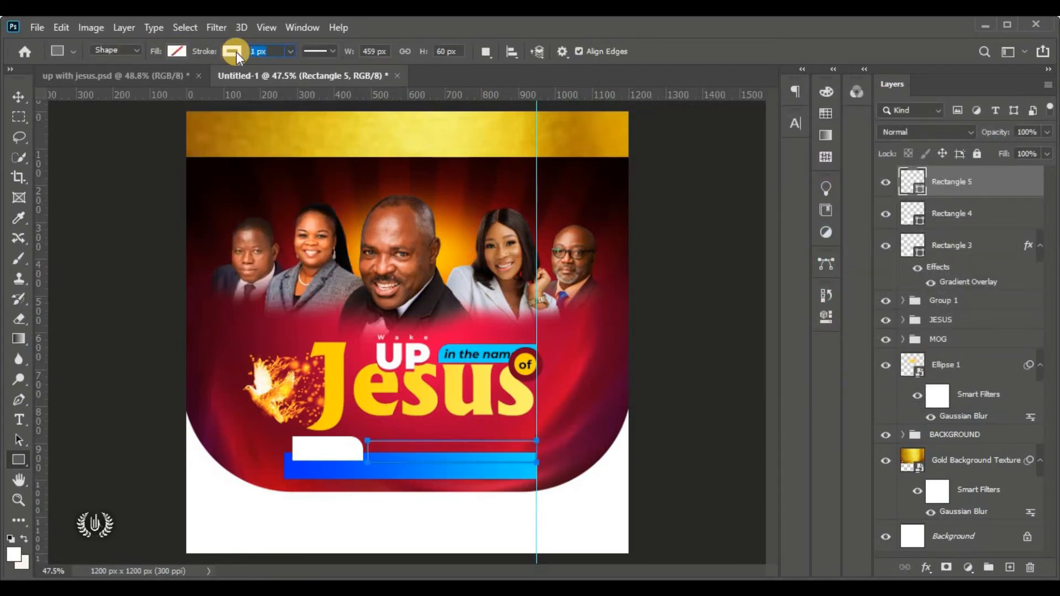
{"action": "type", "text": "2"}
{"action": "scroll", "coordinate": [471, 496], "scroll_direction": "up", "scroll_amount": 4}
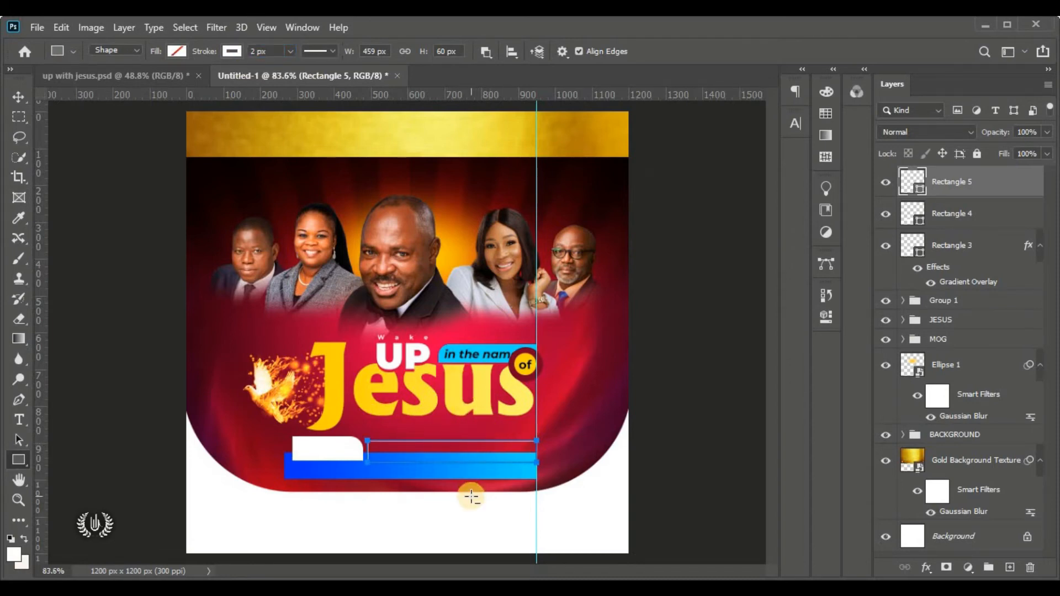
Move the Rectangle 5 outline layer below the blue bar in the Layers panel
{"action": "scroll", "coordinate": [470, 496], "scroll_direction": "up", "scroll_amount": 1}
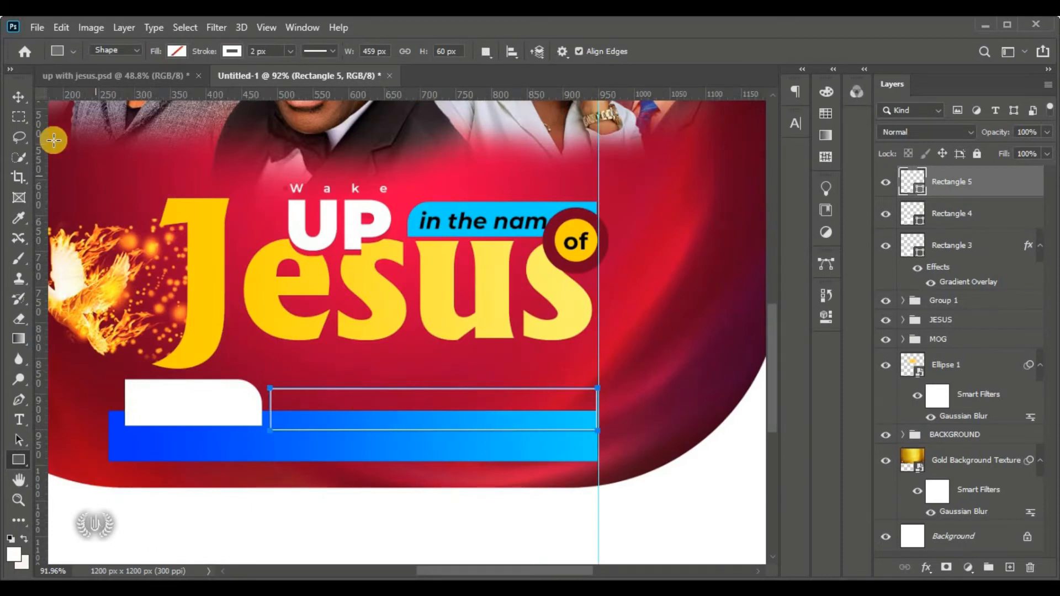
{"action": "left_click", "coordinate": [19, 96]}
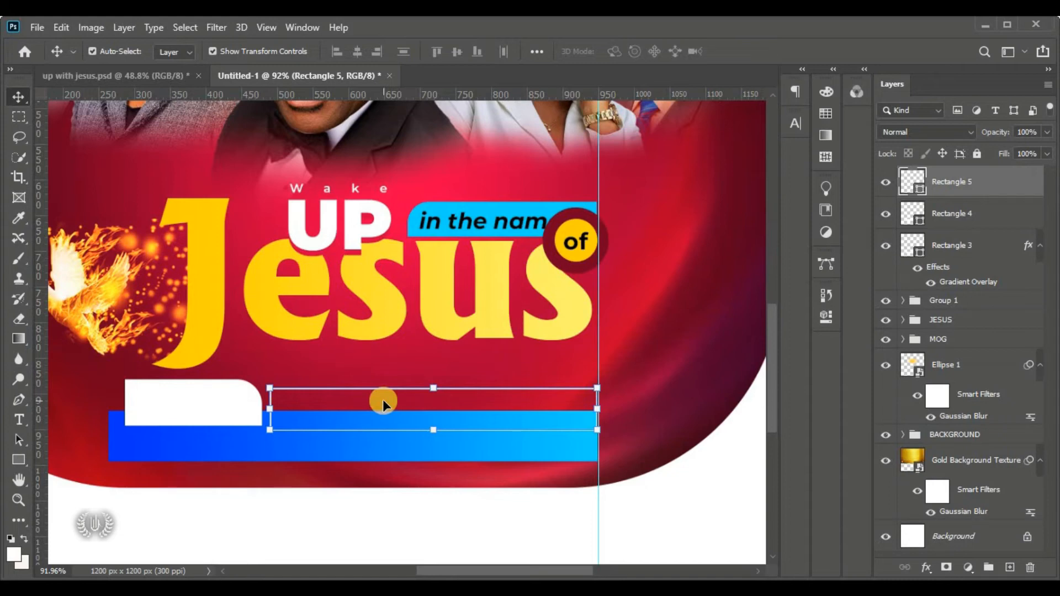
{"action": "left_click", "coordinate": [310, 454]}
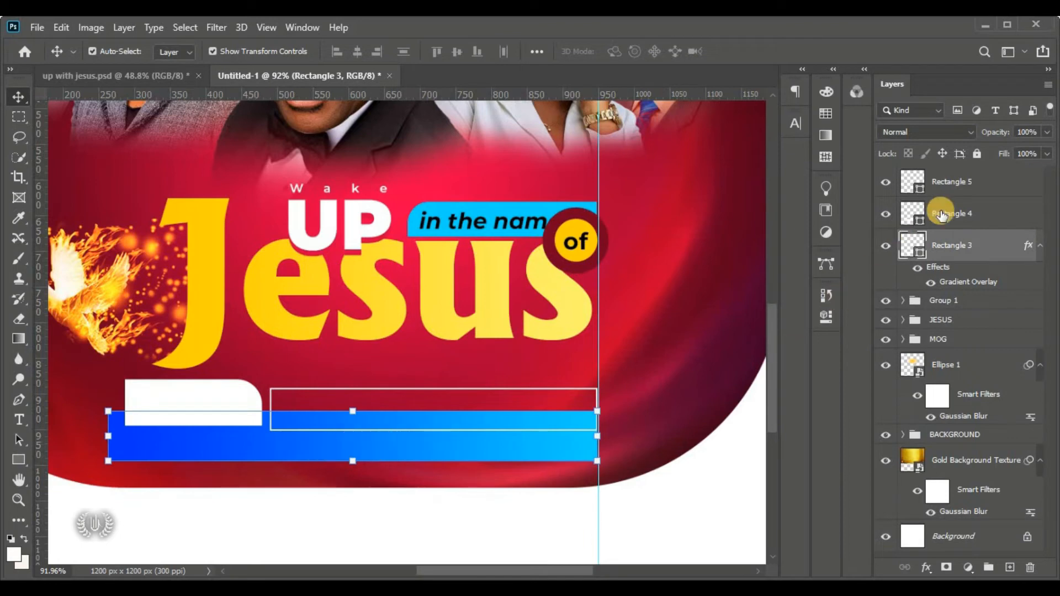
{"action": "left_click", "coordinate": [992, 193]}
{"action": "left_click_drag", "start_coordinate": [1028, 191], "coordinate": [1024, 279]}
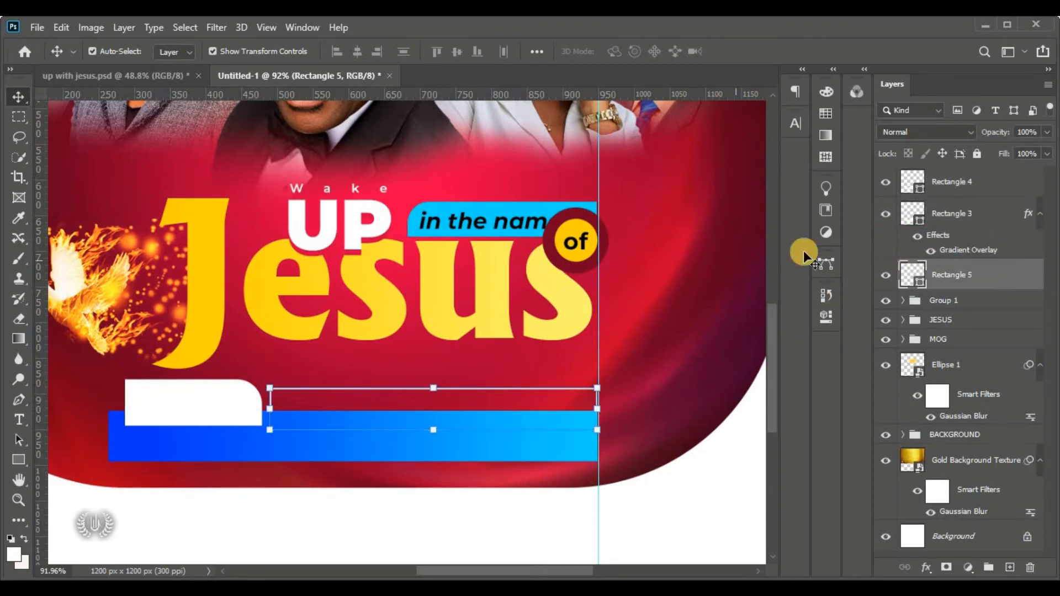
Rasterize the Rectangle 5 layer from its layer context menu
{"action": "left_click", "coordinate": [982, 302]}
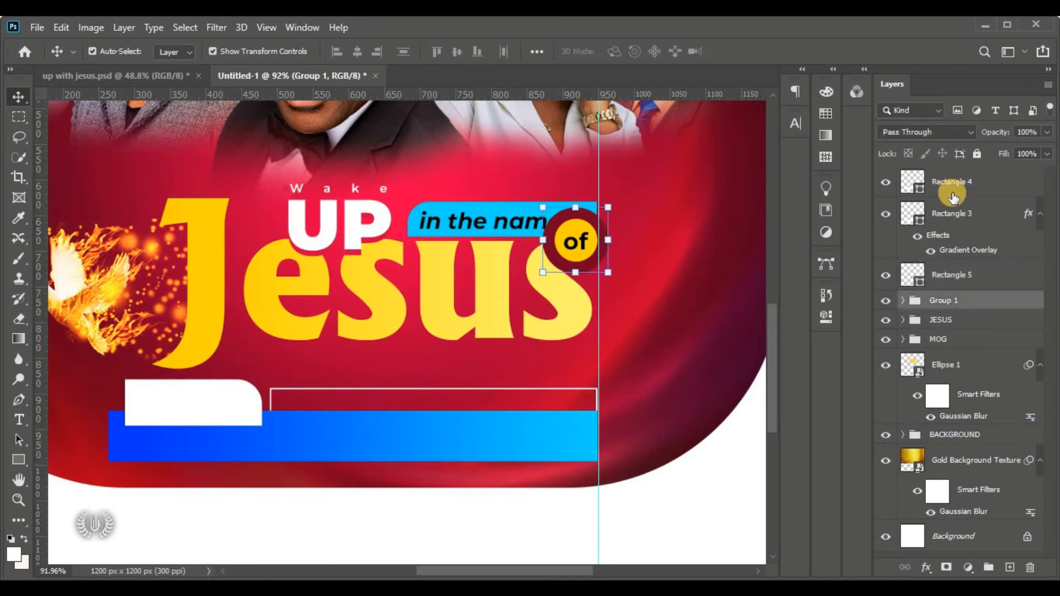
{"action": "left_click", "coordinate": [980, 189]}
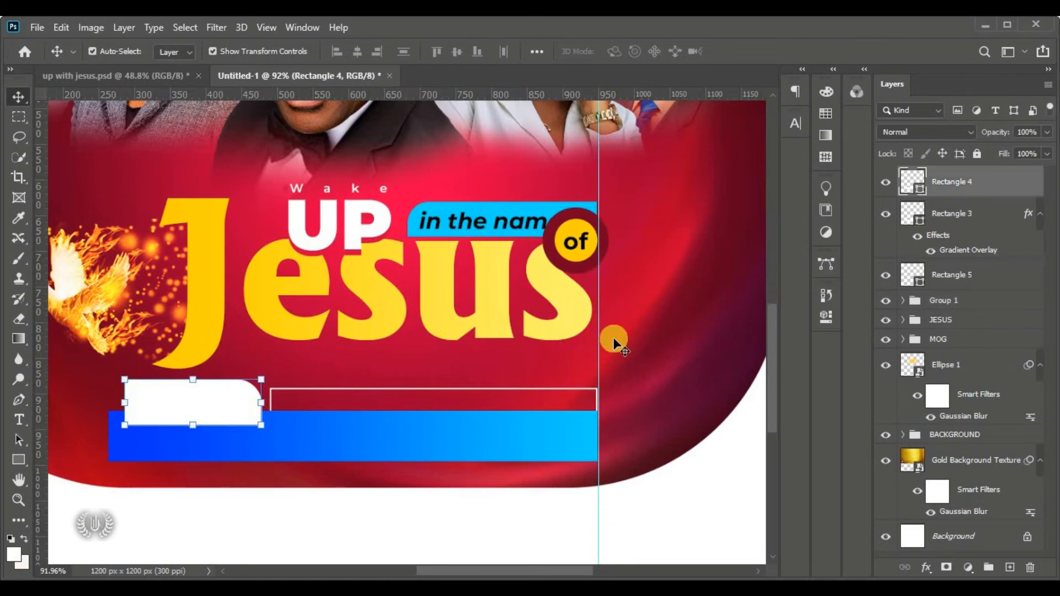
{"action": "left_click", "coordinate": [989, 276]}
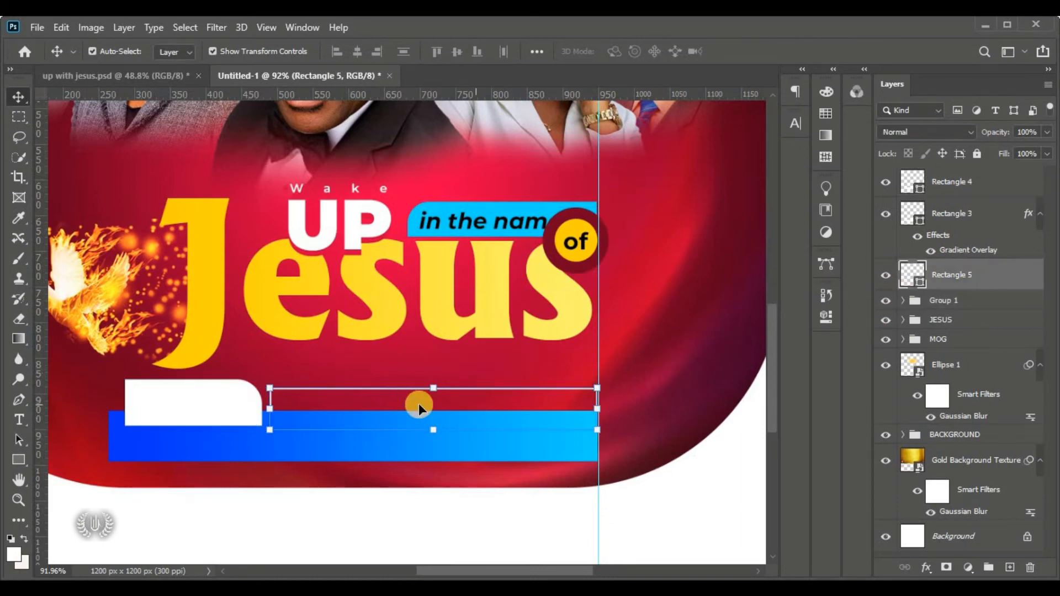
{"action": "right_click", "coordinate": [1031, 281]}
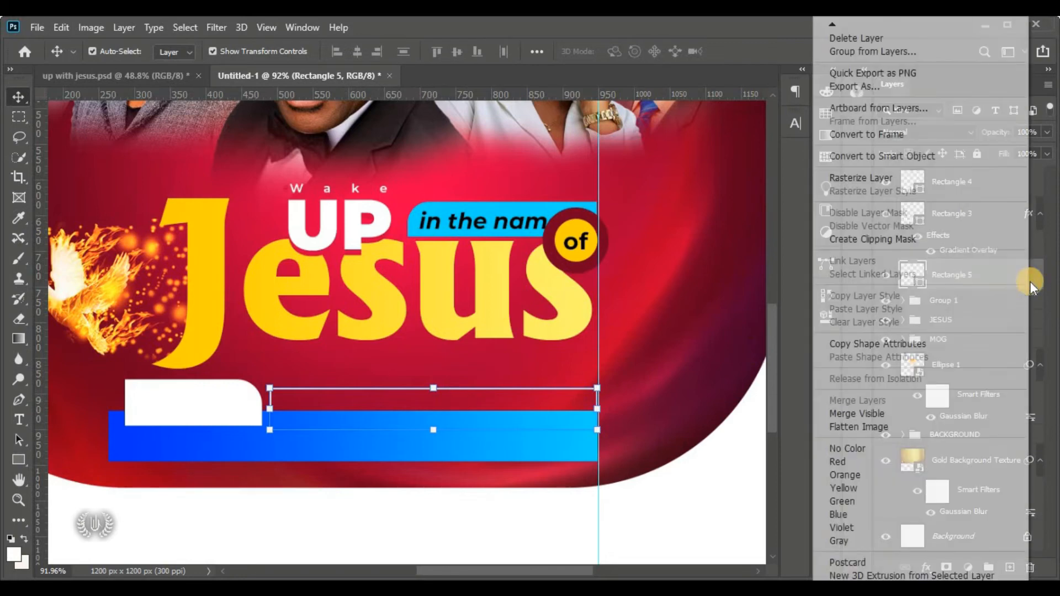
{"action": "left_click", "coordinate": [776, 339]}
{"action": "left_click", "coordinate": [886, 275]}
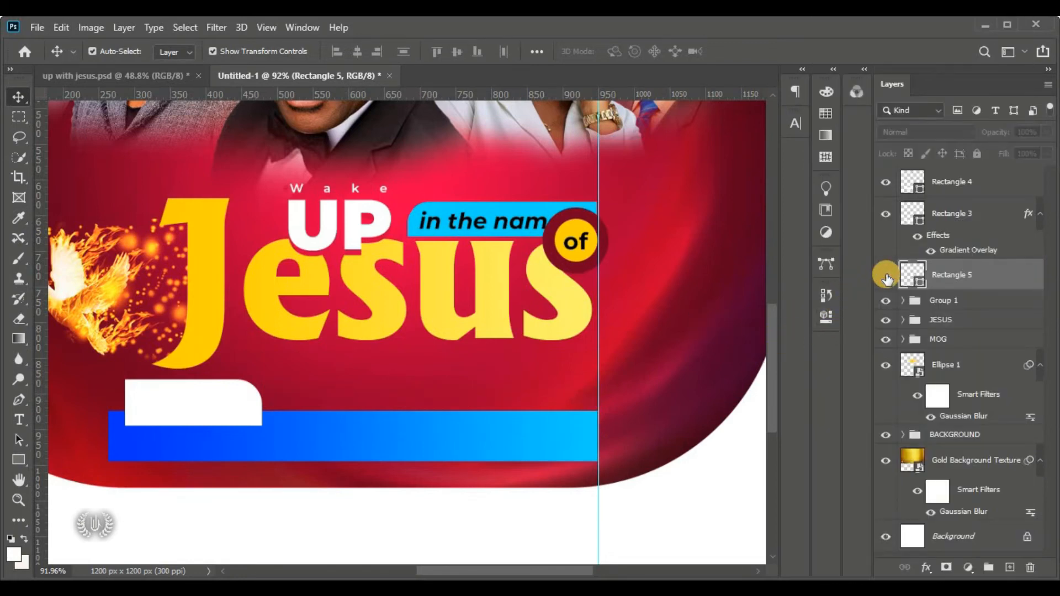
{"action": "left_click", "coordinate": [885, 275]}
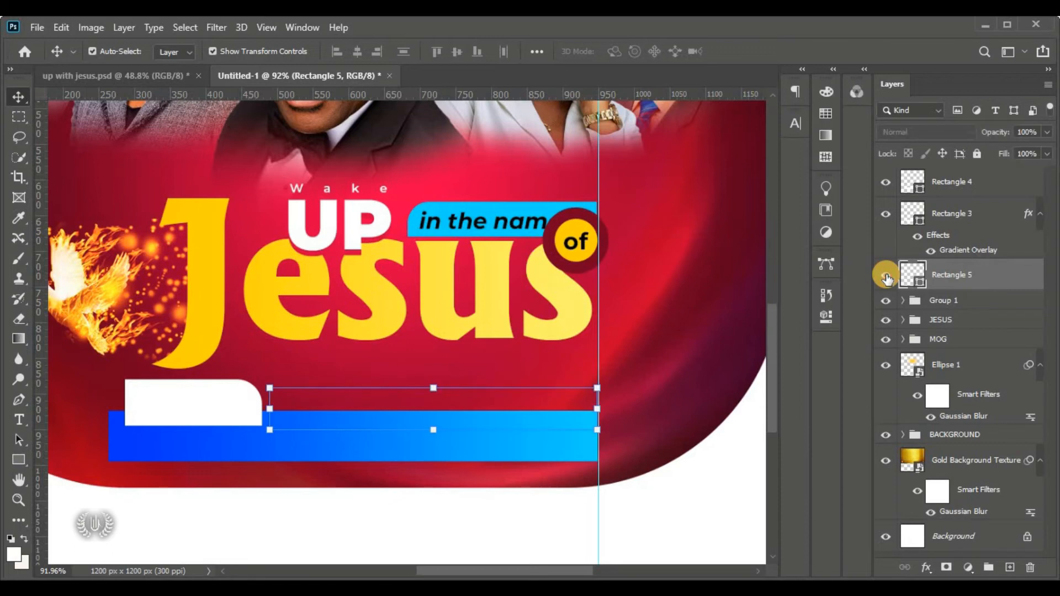
{"action": "right_click", "coordinate": [1008, 273]}
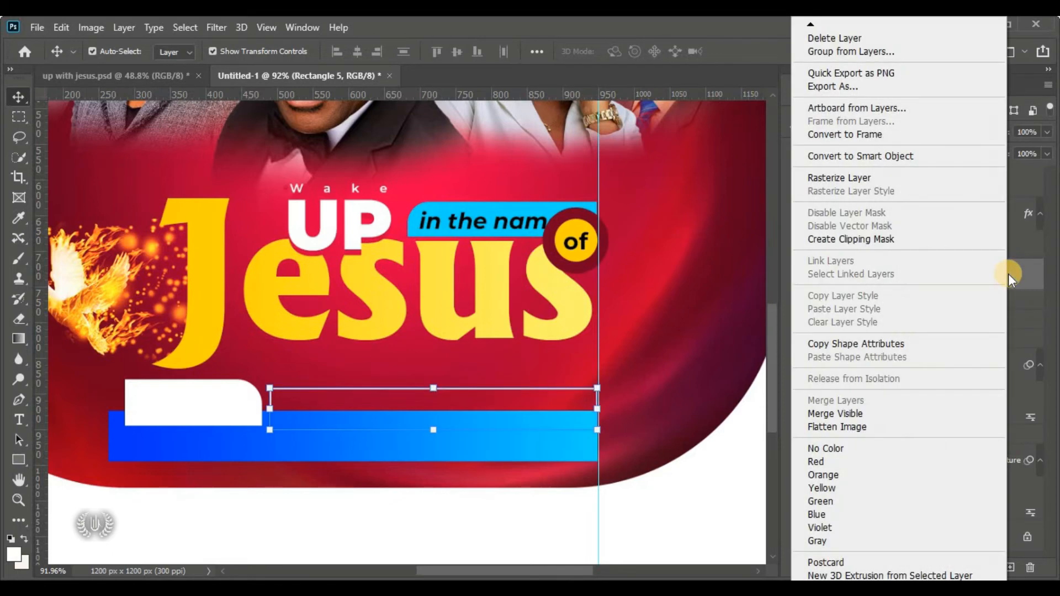
{"action": "left_click", "coordinate": [895, 178]}
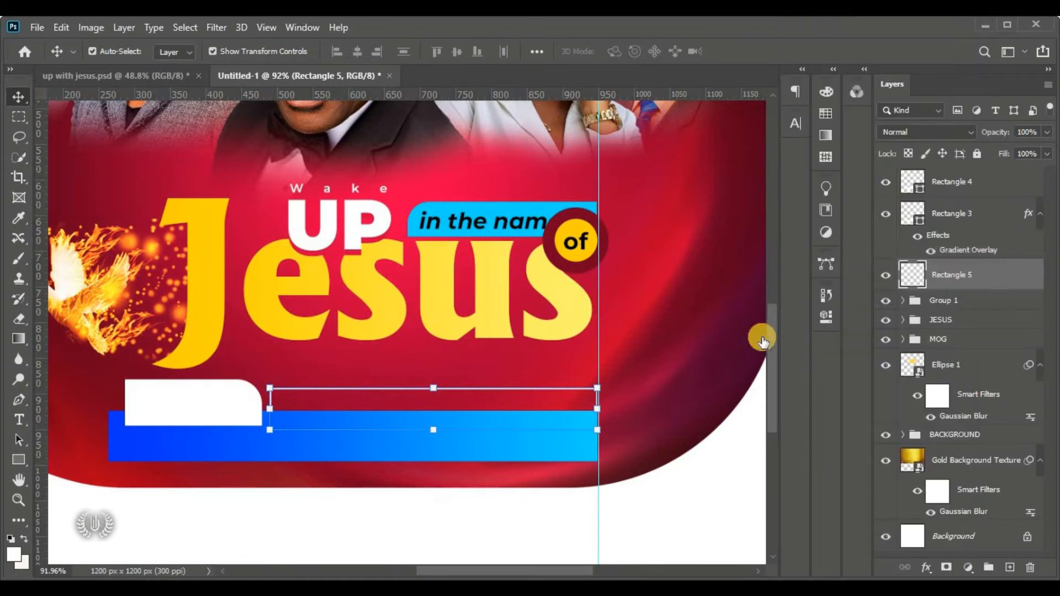
Marquee-select the middle of the frame's top edge and cut it away with Edit > Cut
{"action": "left_click", "coordinate": [22, 122]}
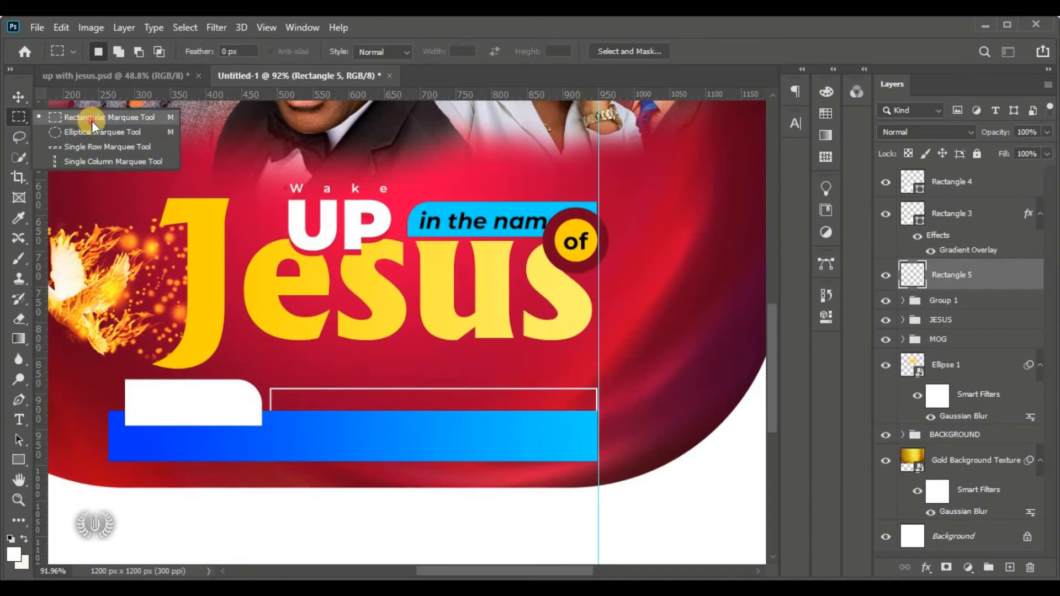
{"action": "left_click", "coordinate": [92, 121]}
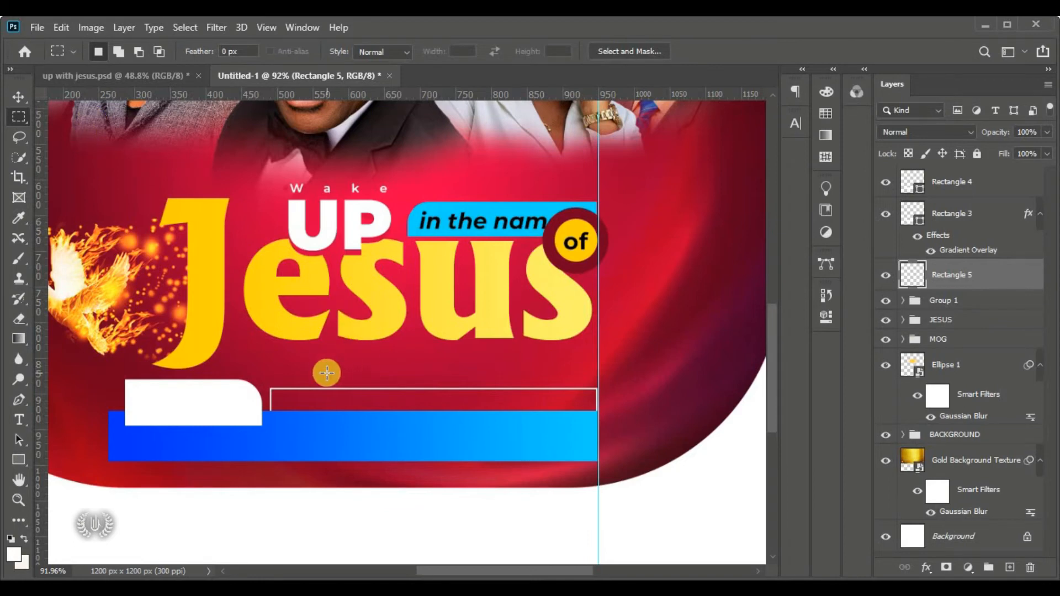
{"action": "left_click_drag", "start_coordinate": [319, 377], "coordinate": [540, 401]}
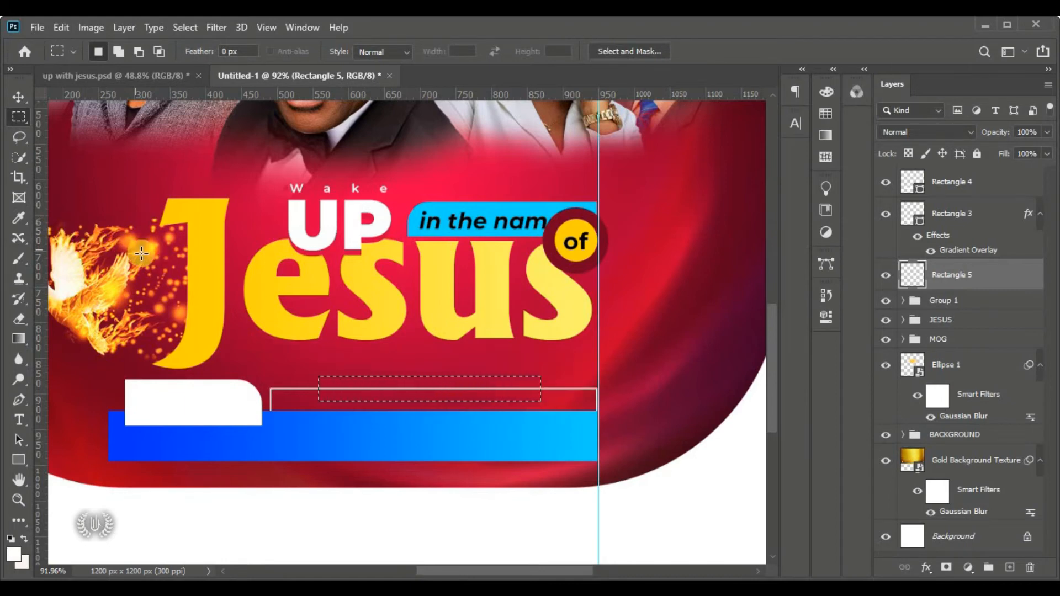
{"action": "left_click", "coordinate": [53, 25]}
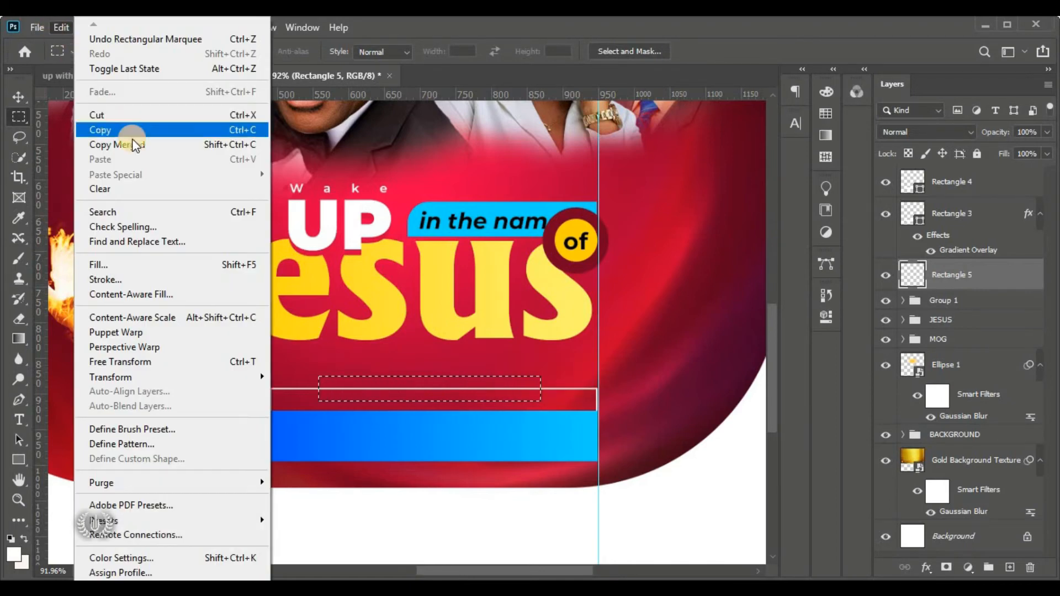
{"action": "left_click", "coordinate": [155, 120]}
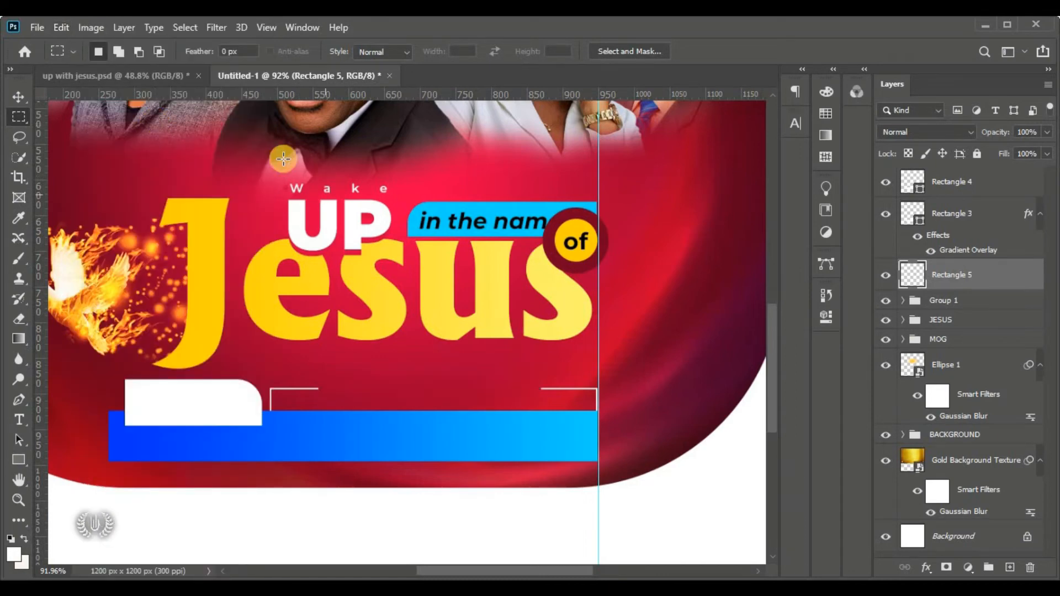
Fit the flyer on screen and reselect the Rectangle 5 frame layer
{"action": "left_click", "coordinate": [18, 98]}
{"action": "key", "text": "ctrl+0"}
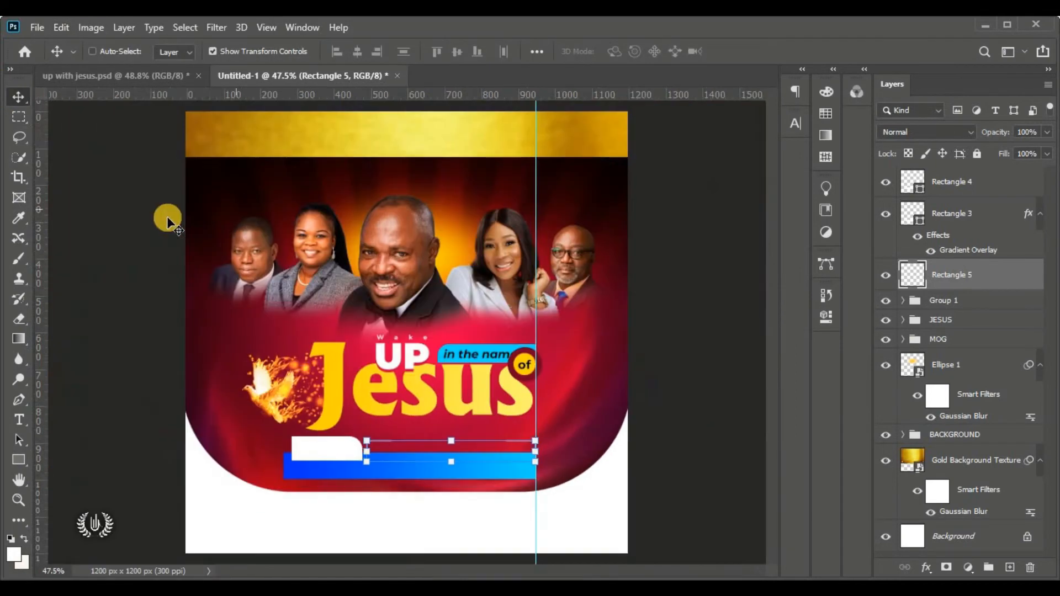
{"action": "left_click", "coordinate": [715, 310]}
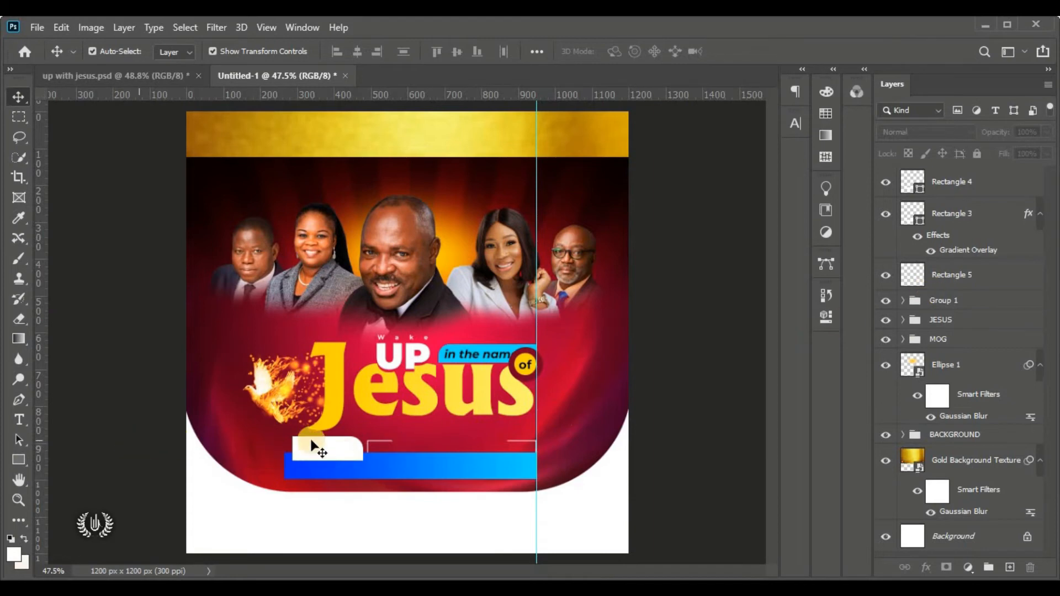
{"action": "left_click", "coordinate": [957, 178]}
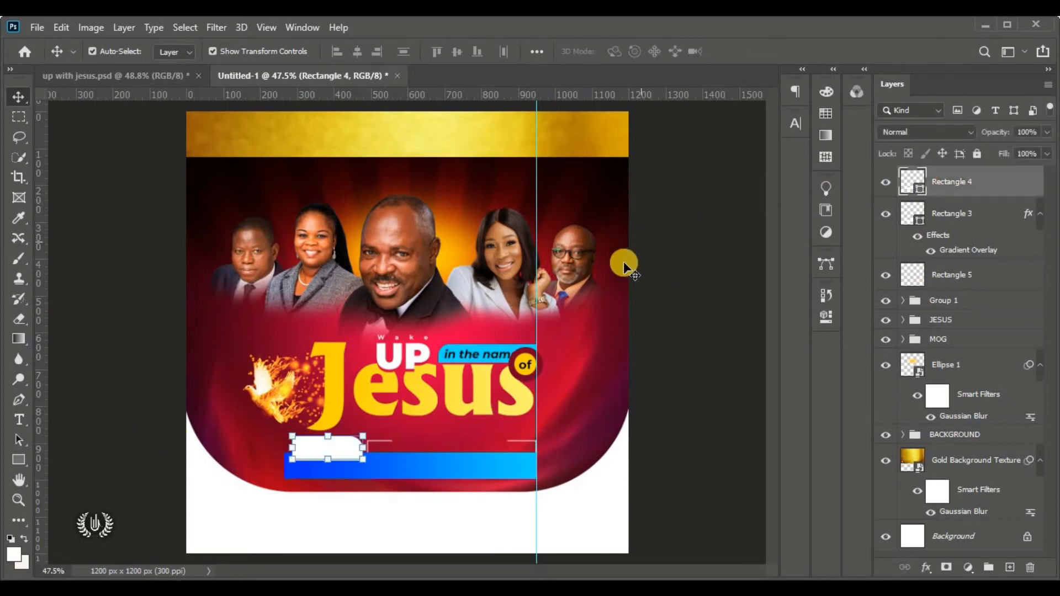
{"action": "left_click", "coordinate": [995, 281]}
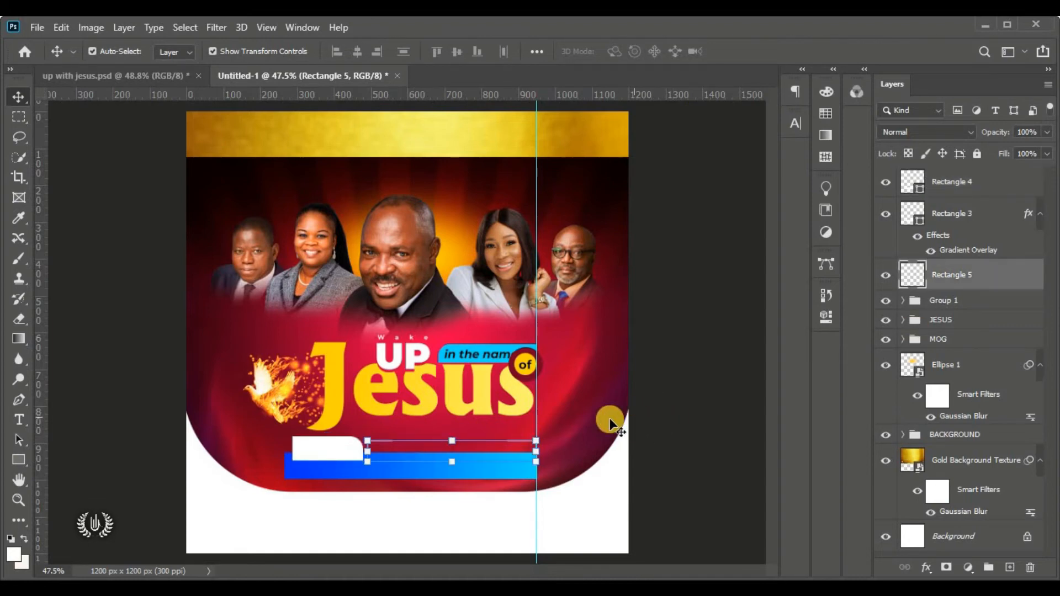
Pick the Horizontal Type Tool and make Rectangle 5 the active layer
{"action": "left_click", "coordinate": [16, 420]}
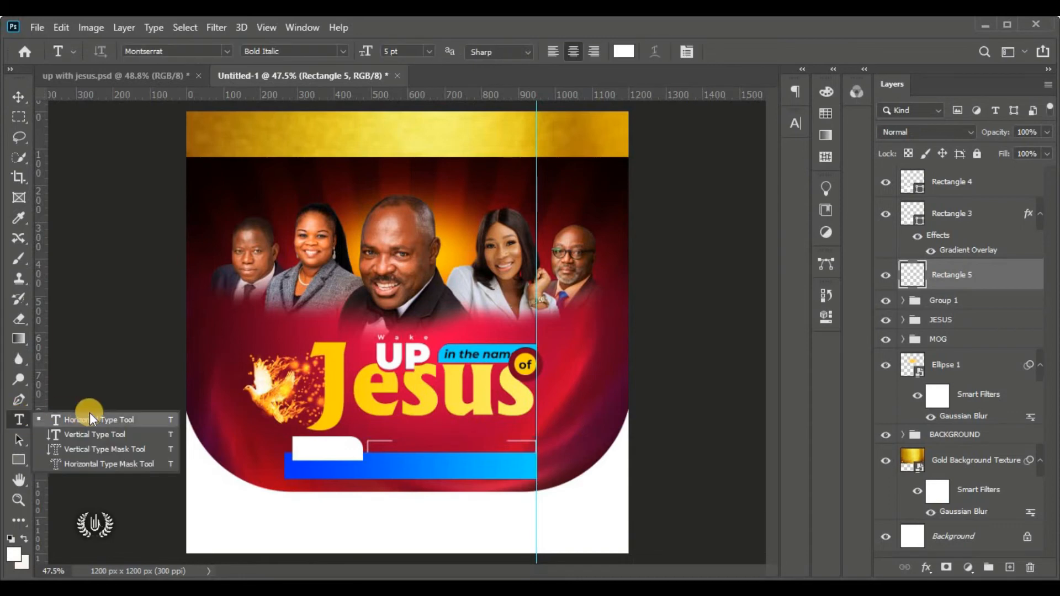
{"action": "left_click", "coordinate": [113, 418]}
{"action": "left_click", "coordinate": [447, 432]}
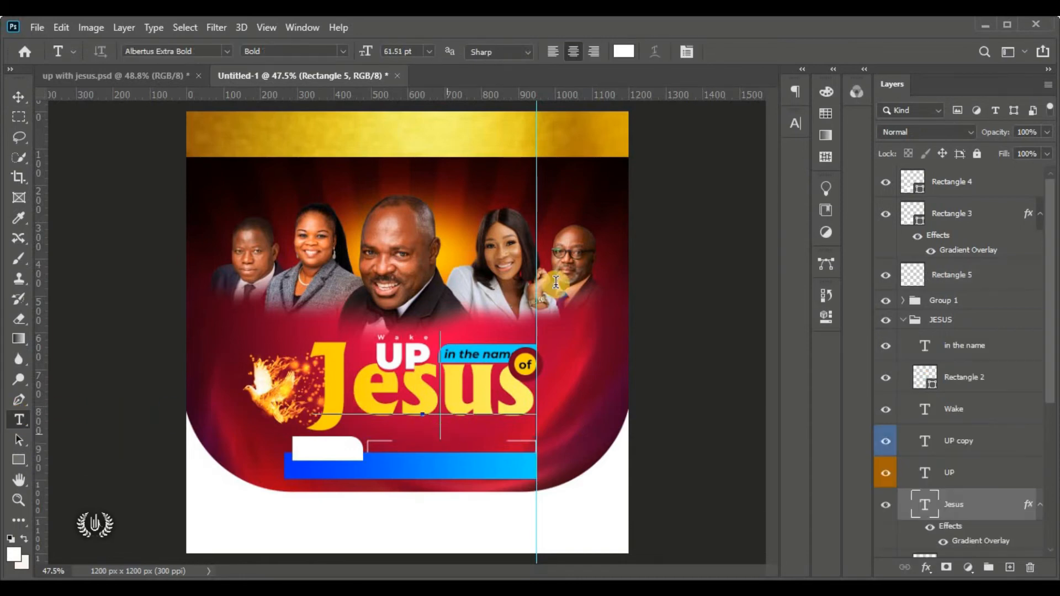
{"action": "left_click", "coordinate": [475, 209]}
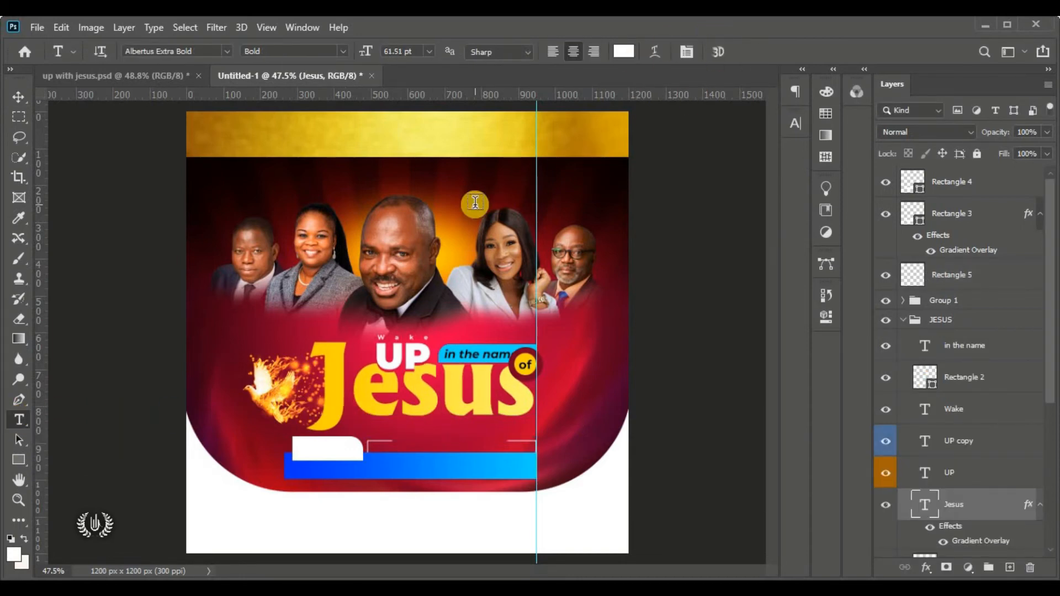
{"action": "left_click", "coordinate": [911, 281]}
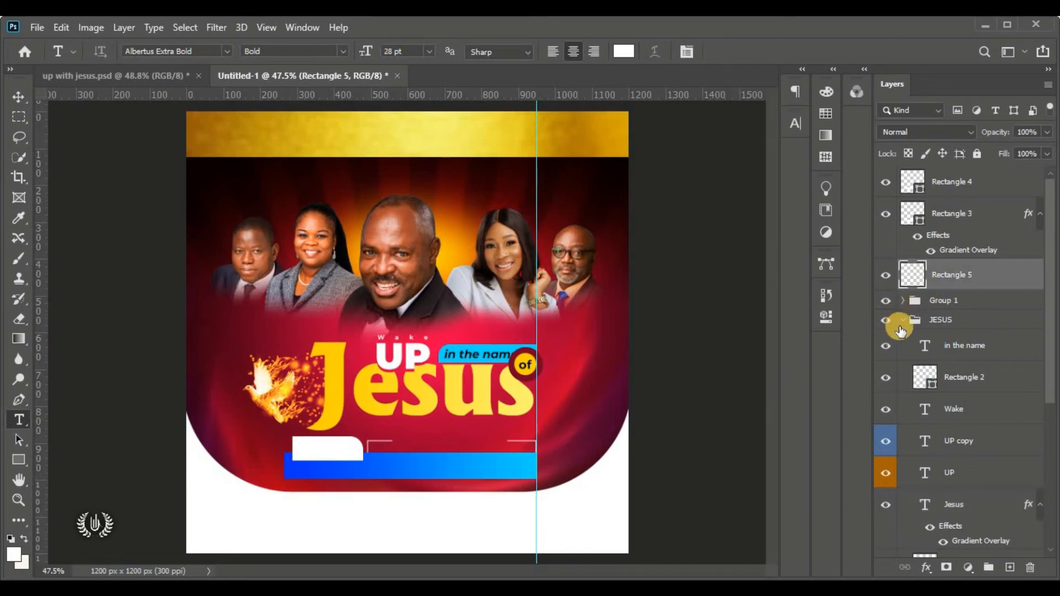
{"action": "left_click", "coordinate": [902, 320]}
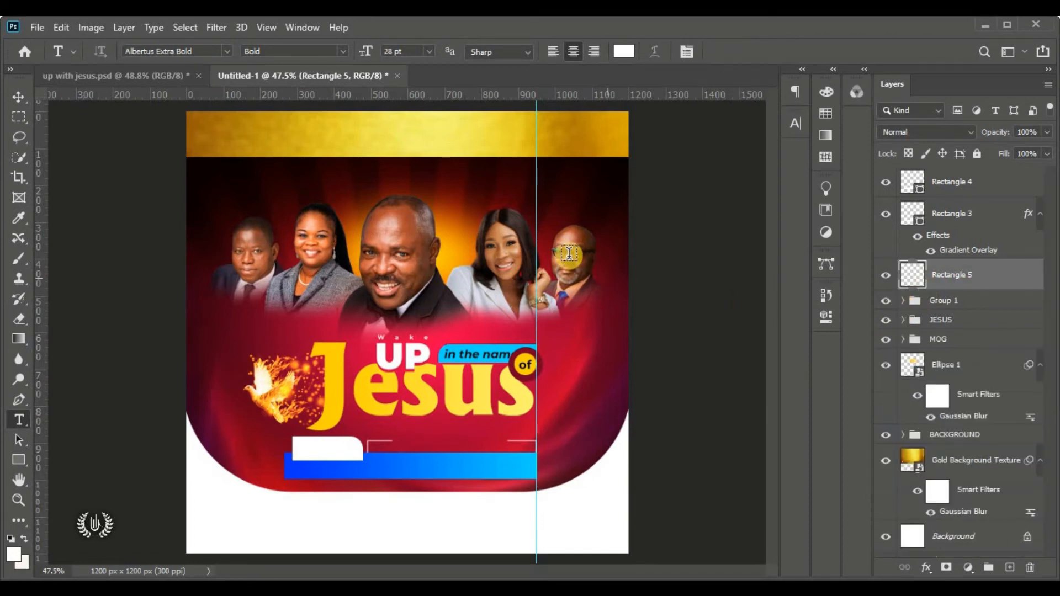
Add 'Lorem Ipsum' placeholder text above the blue bar in Montserrat Medium Italic, shrinking it toward 8 pt
{"action": "left_click", "coordinate": [510, 183]}
{"action": "left_click_drag", "start_coordinate": [501, 221], "coordinate": [470, 476]}
{"action": "left_click", "coordinate": [227, 51]}
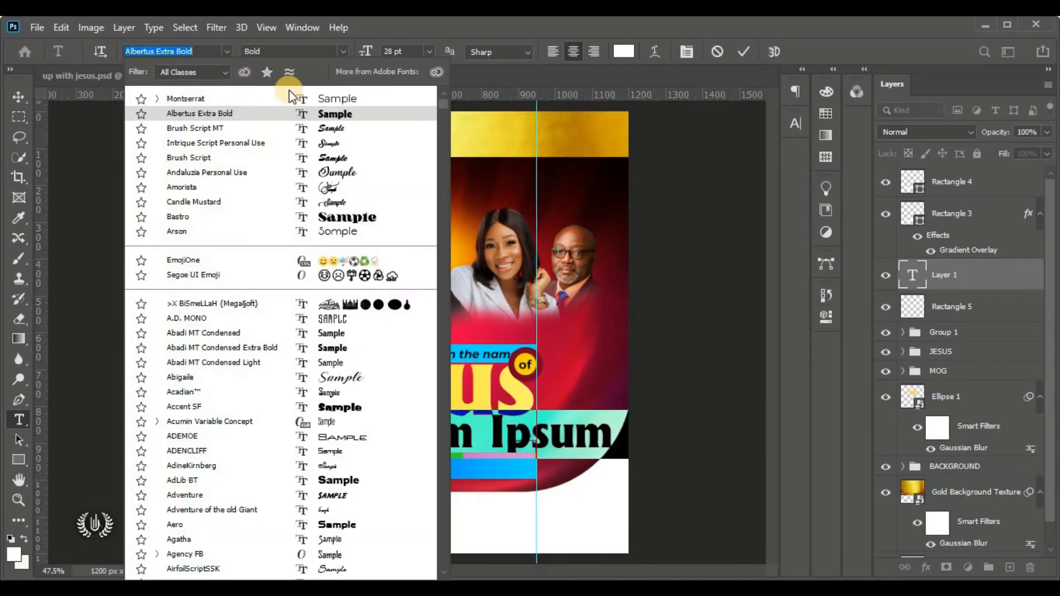
{"action": "key", "text": "Escape"}
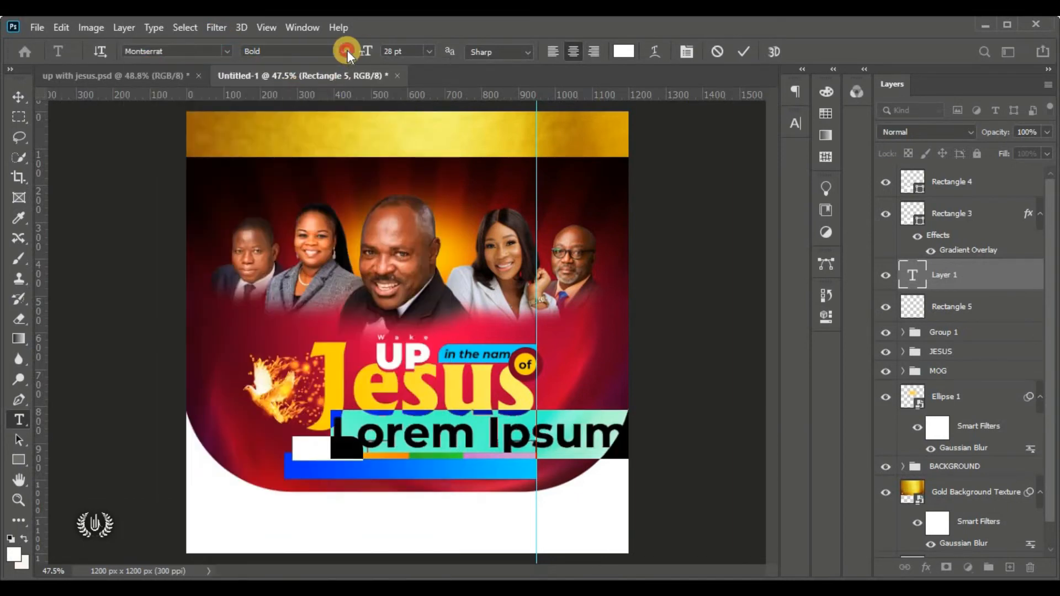
{"action": "left_click", "coordinate": [347, 50]}
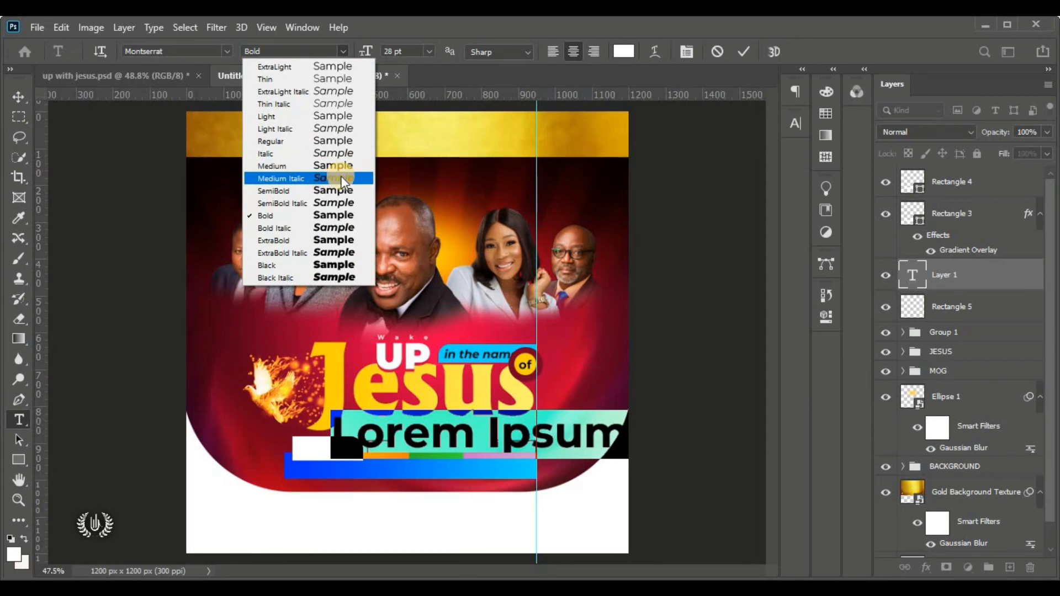
{"action": "left_click", "coordinate": [340, 177]}
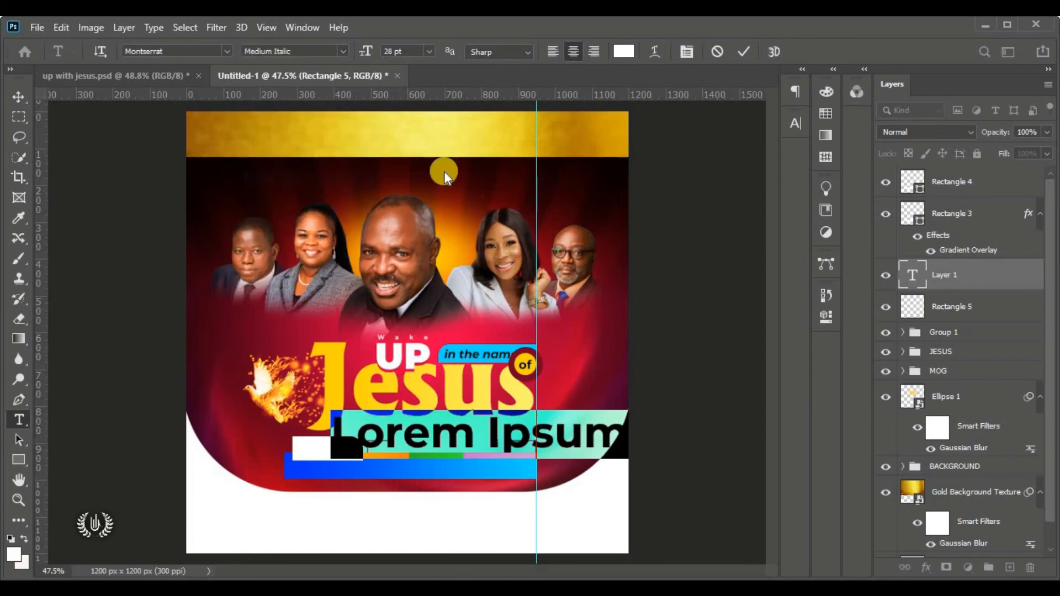
{"action": "left_click", "coordinate": [407, 53]}
{"action": "type", "text": "15"}
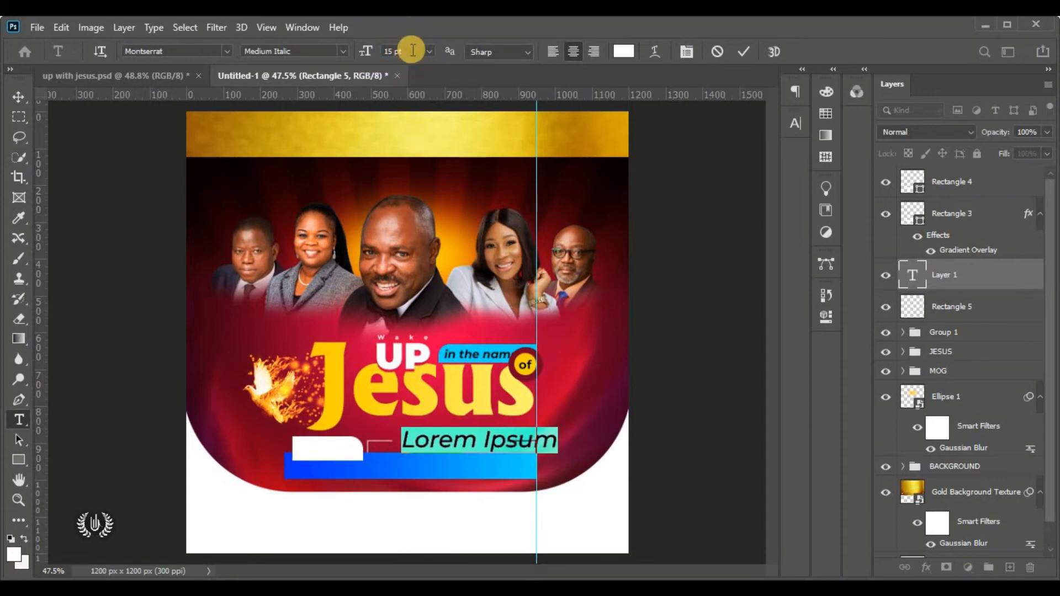
{"action": "double_click", "coordinate": [407, 48]}
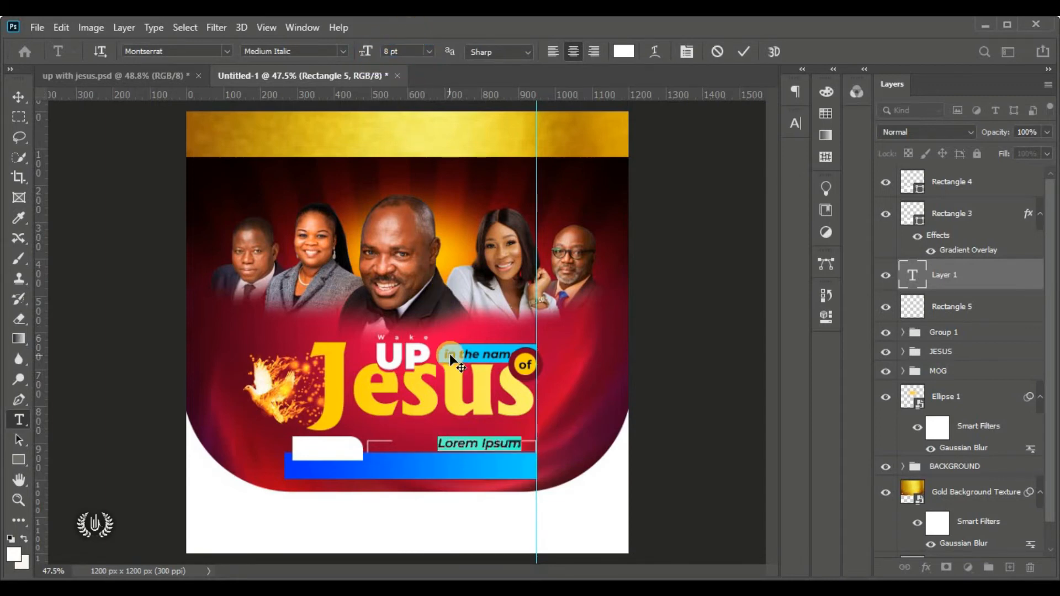
Replace the placeholder with 'PSALM 23:5-7' and move it left between the bracket lines
{"action": "scroll", "coordinate": [512, 461], "scroll_direction": "up", "scroll_amount": 4}
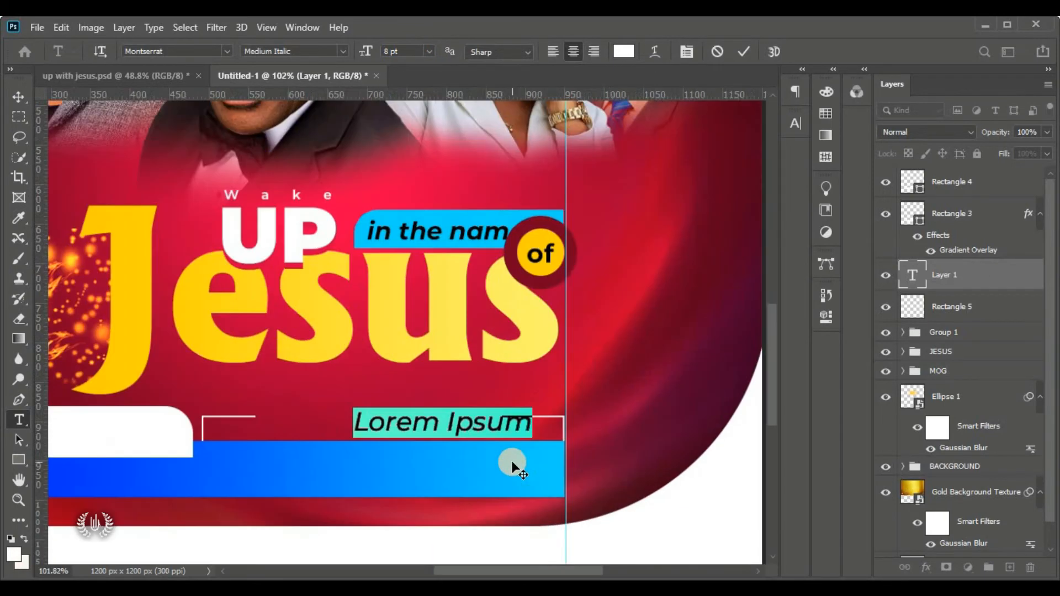
{"action": "left_click", "coordinate": [438, 420]}
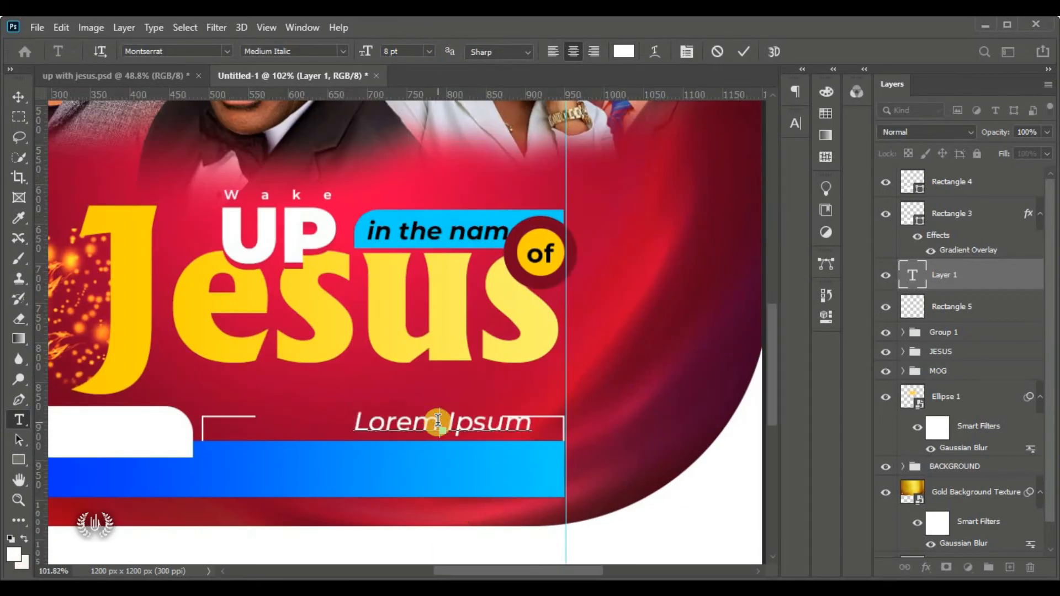
{"action": "triple_click", "coordinate": [438, 421]}
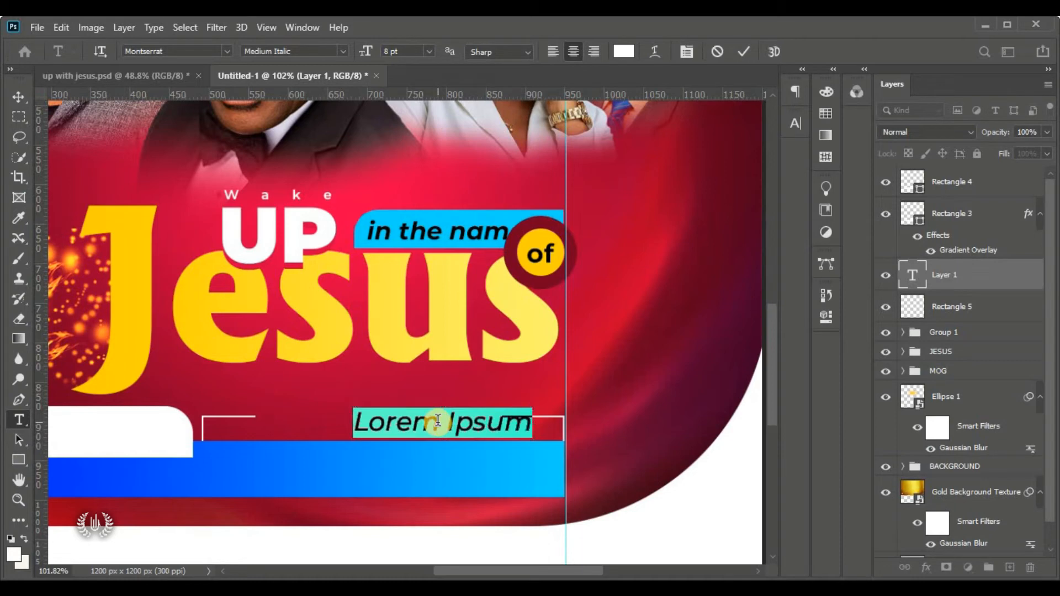
{"action": "key", "text": "BackSpace"}
{"action": "type", "text": "PSAL"}
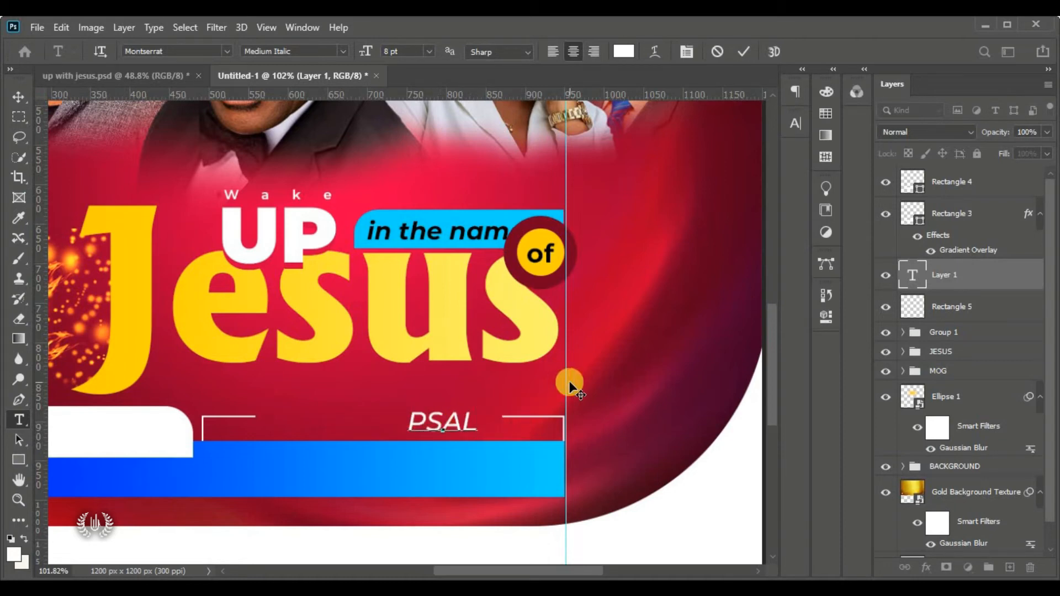
{"action": "type", "text": "M"}
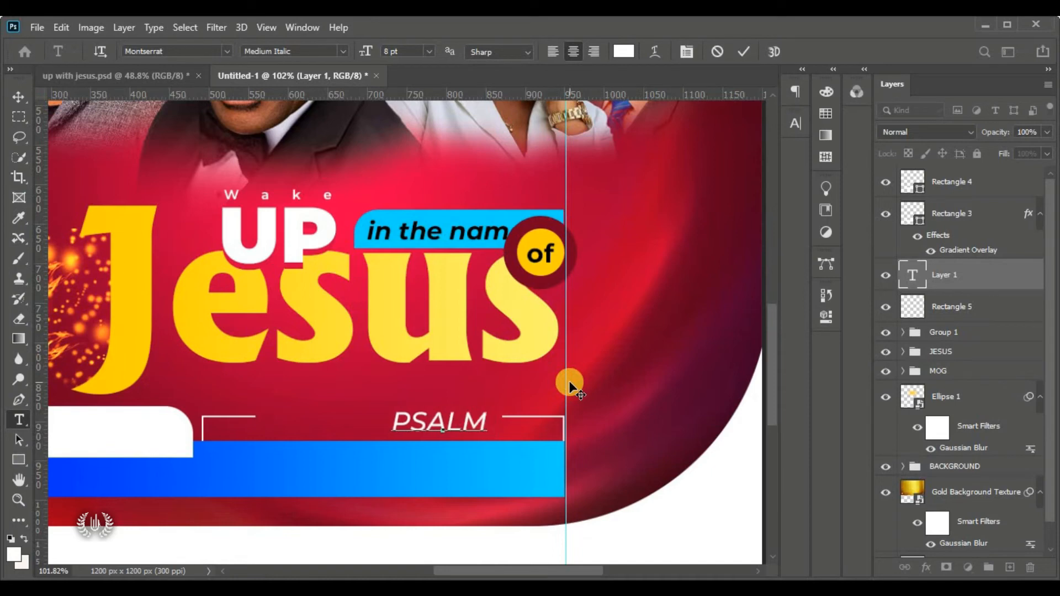
{"action": "type", "text": " 23"}
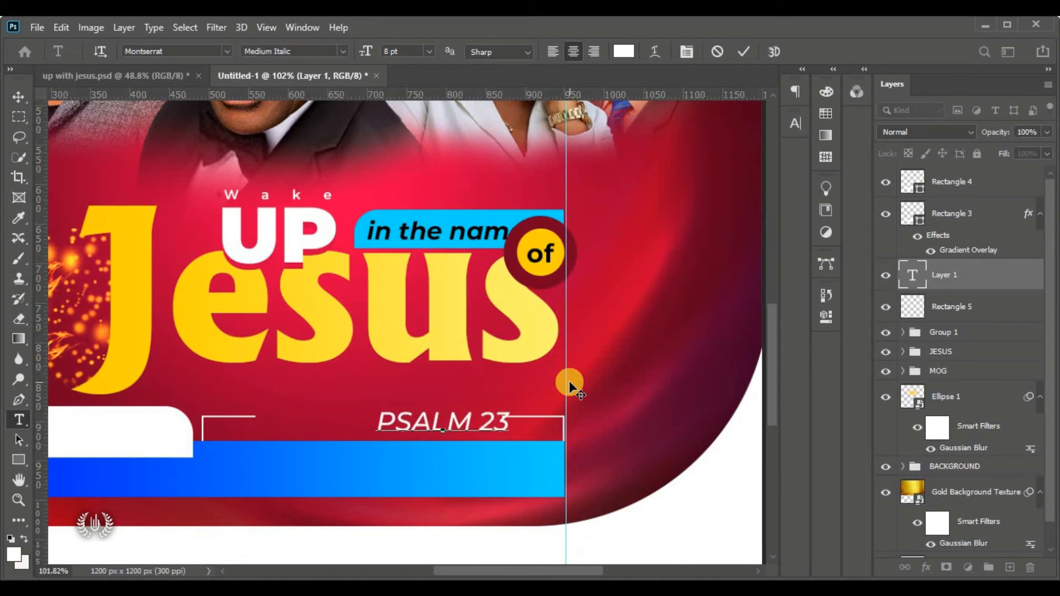
{"action": "type", "text": ":5"}
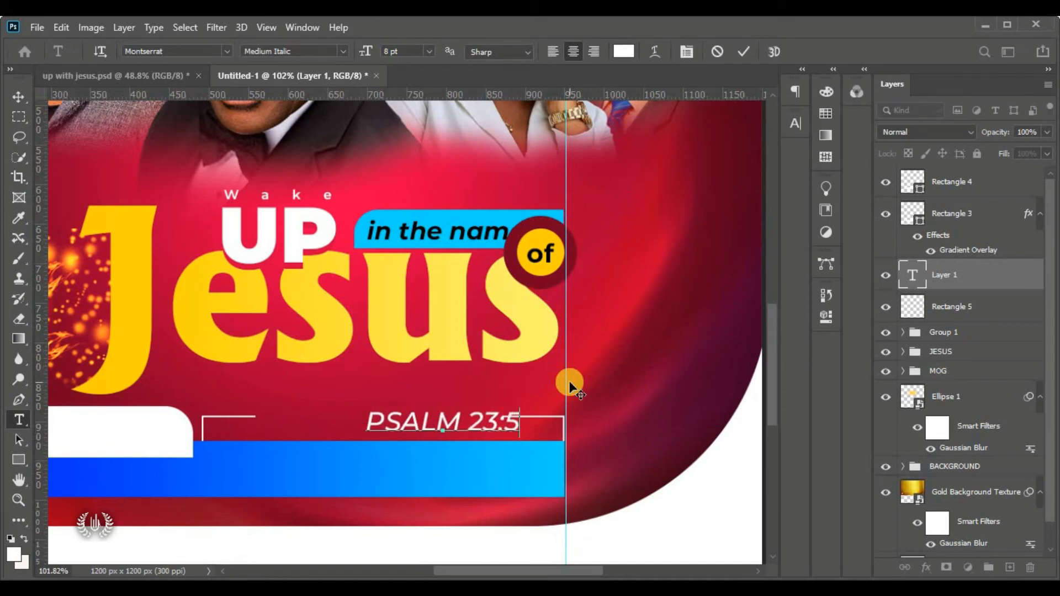
{"action": "type", "text": "-"}
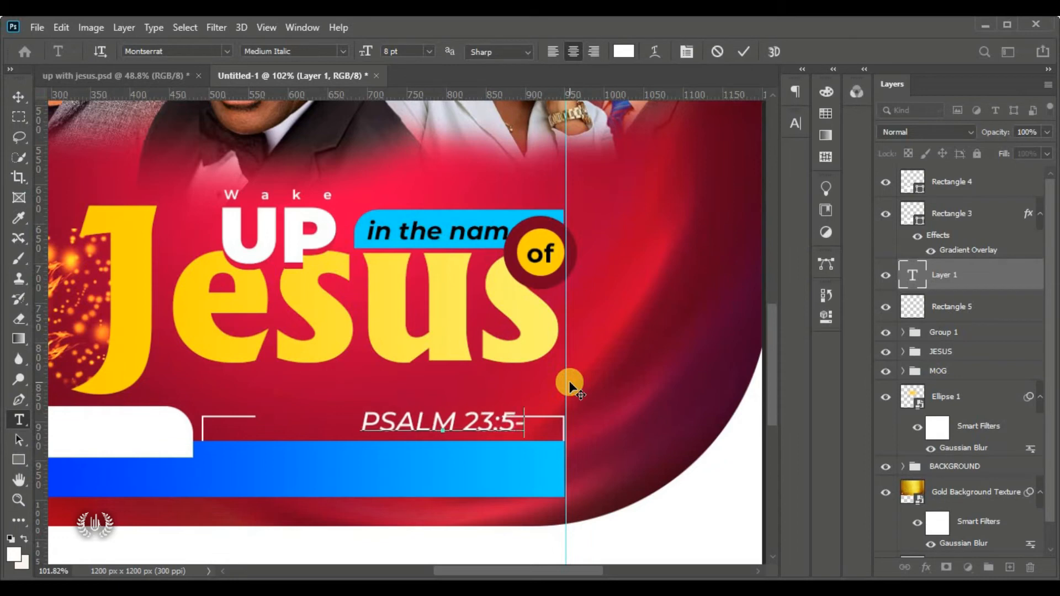
{"action": "type", "text": "7"}
{"action": "left_click_drag", "start_coordinate": [489, 446], "coordinate": [166, 398]}
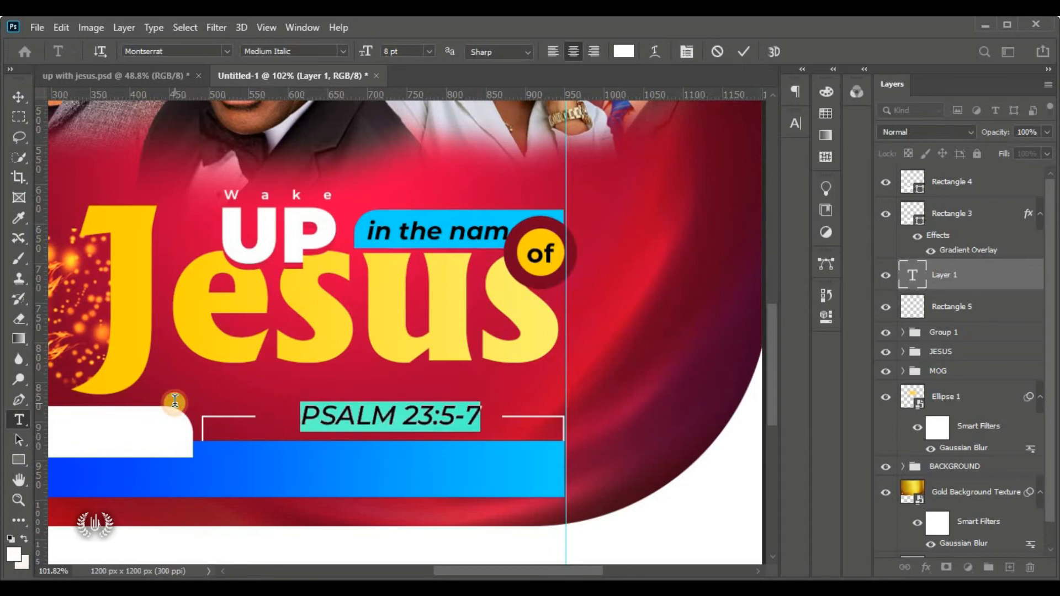
{"action": "left_click", "coordinate": [795, 126]}
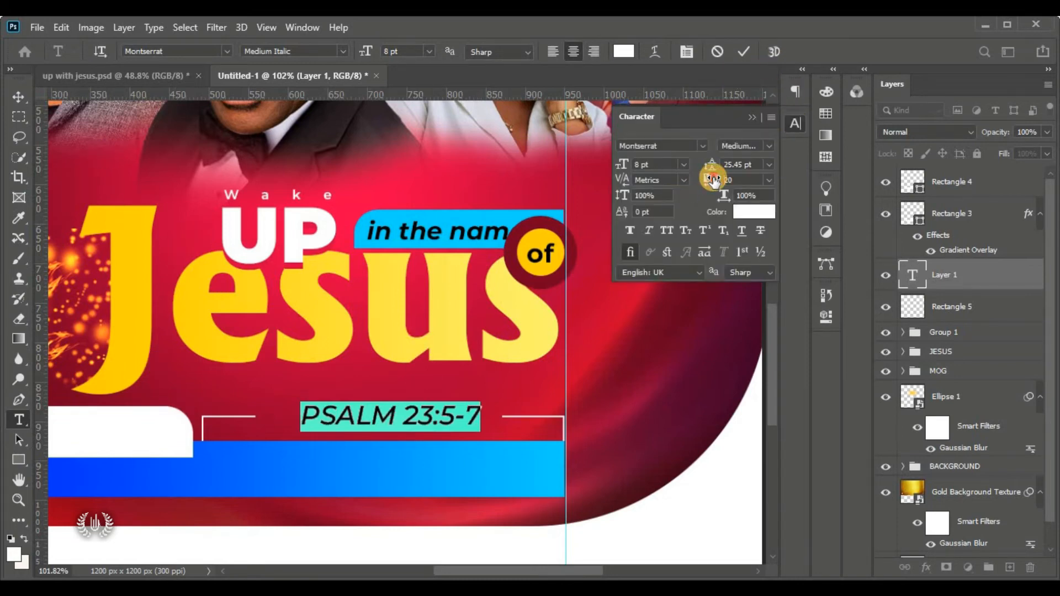
Set the PSALM 23:5-7 line to 5 pt with 580 tracking, re-centred above the bar
{"action": "left_click_drag", "start_coordinate": [713, 180], "coordinate": [717, 178]}
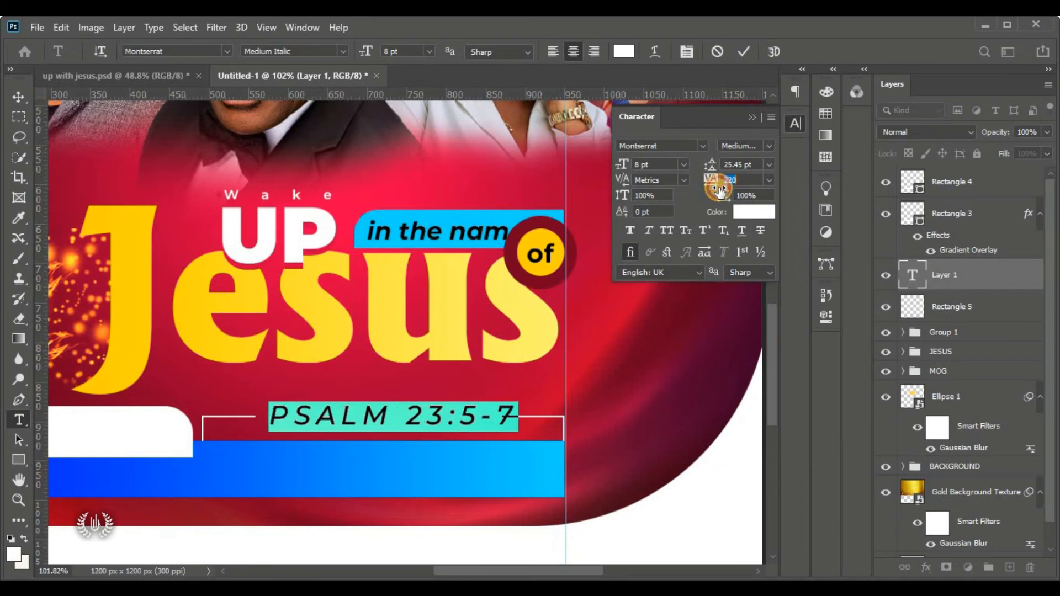
{"action": "left_click", "coordinate": [621, 162]}
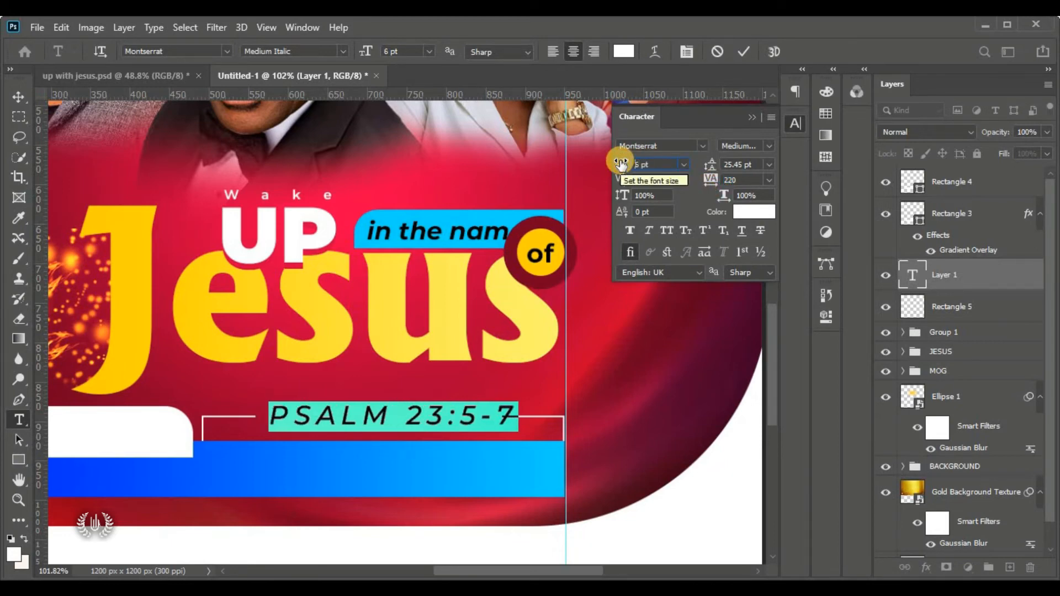
{"action": "left_click_drag", "start_coordinate": [621, 163], "coordinate": [620, 164]}
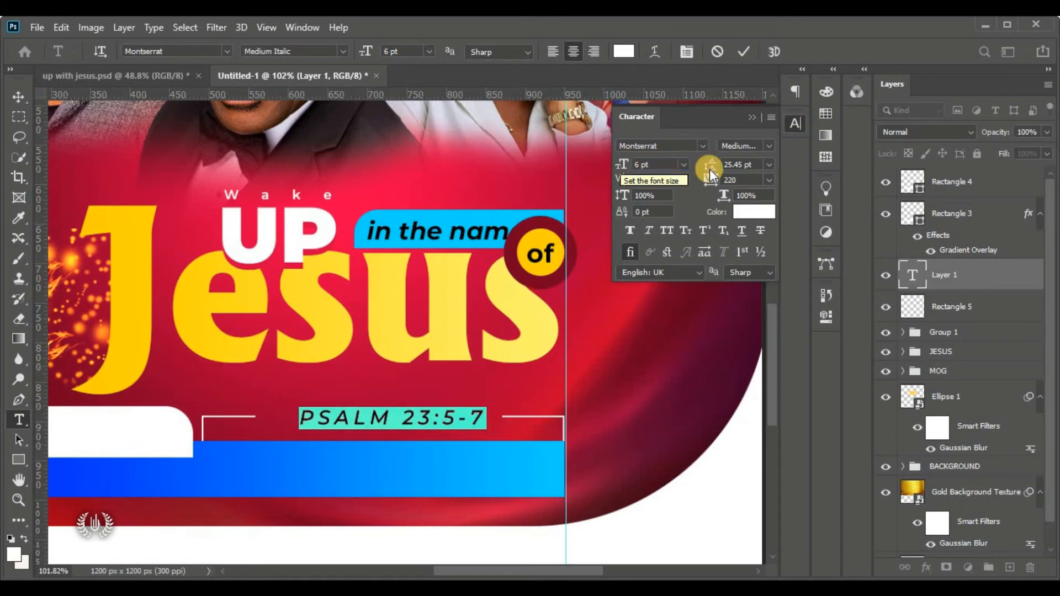
{"action": "left_click_drag", "start_coordinate": [709, 179], "coordinate": [717, 190]}
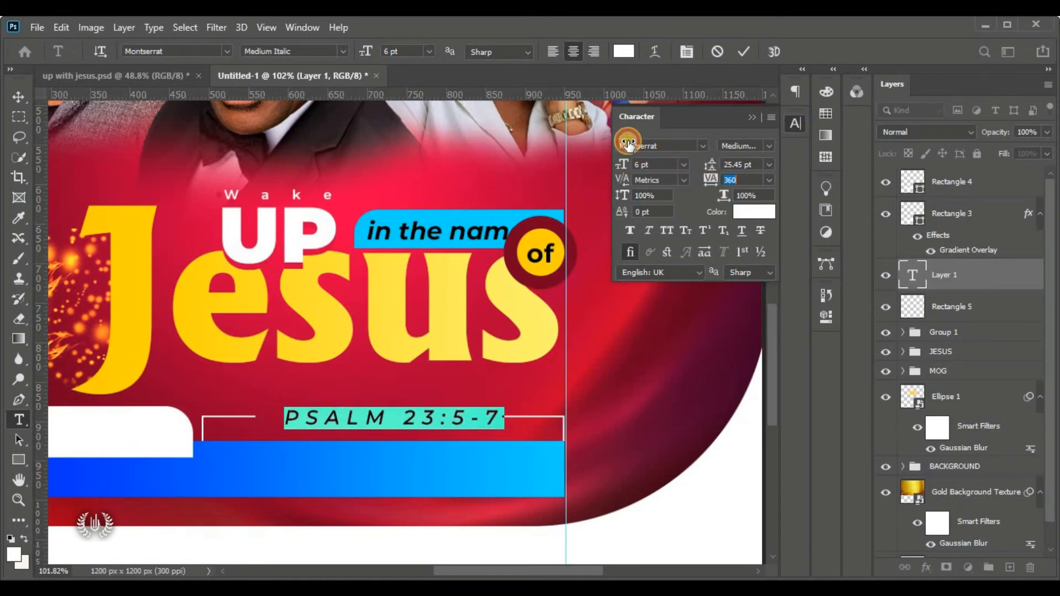
{"action": "left_click_drag", "start_coordinate": [651, 164], "coordinate": [602, 164]}
{"action": "type", "text": "5"}
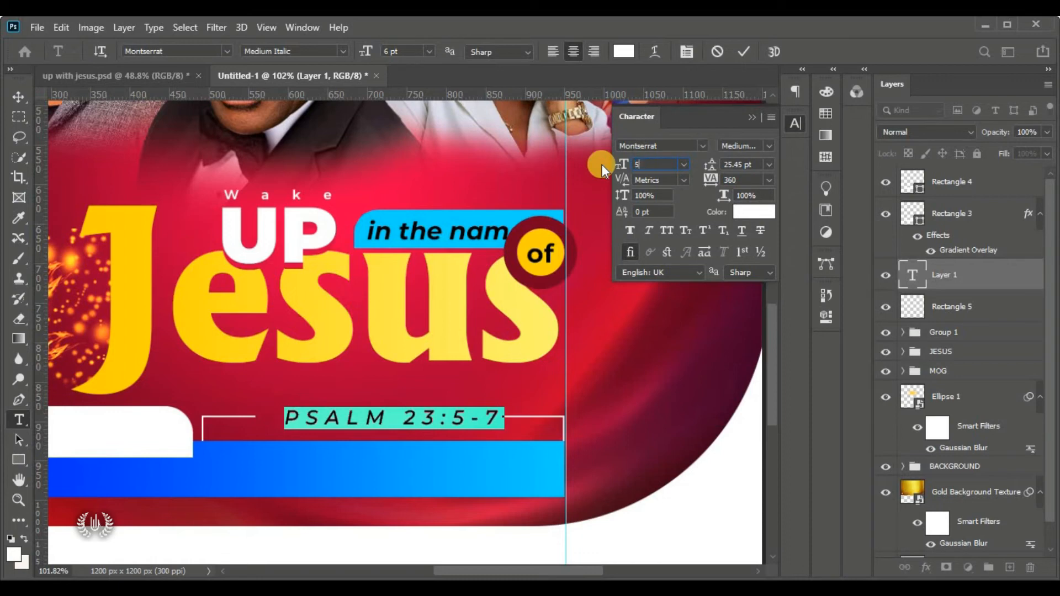
{"action": "key", "text": "Return"}
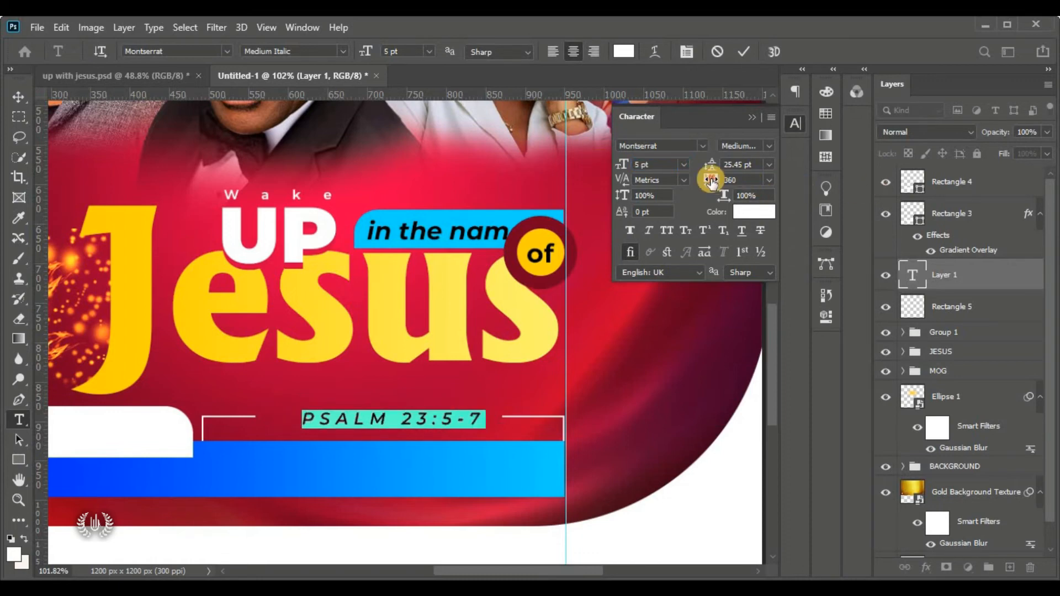
{"action": "left_click_drag", "start_coordinate": [709, 179], "coordinate": [726, 187]}
{"action": "left_click_drag", "start_coordinate": [440, 446], "coordinate": [426, 447]}
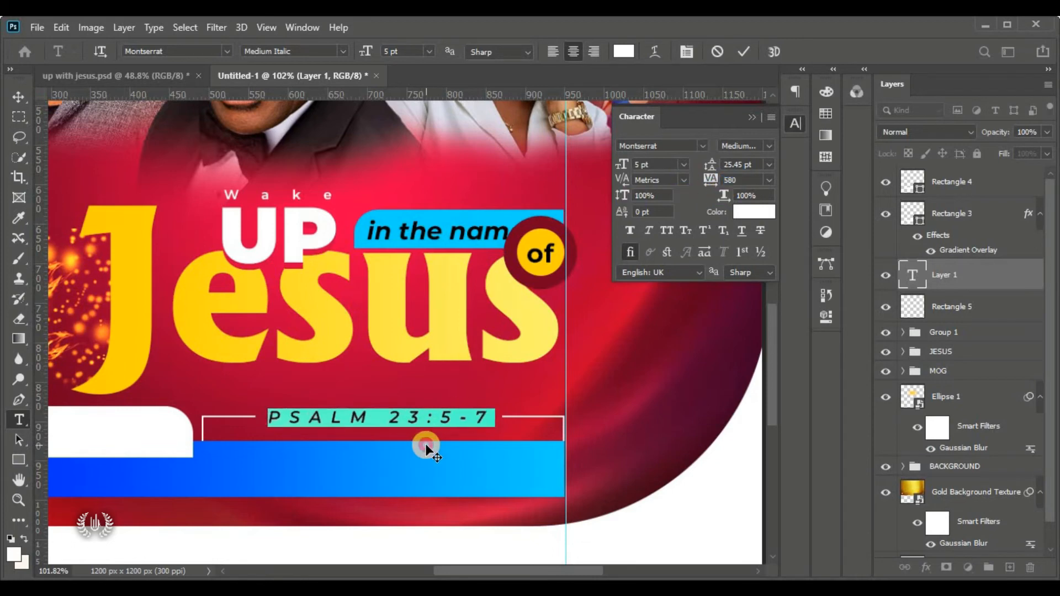
Commit the reference text edits, fit the flyer in view and close character settings
{"action": "left_click", "coordinate": [744, 51]}
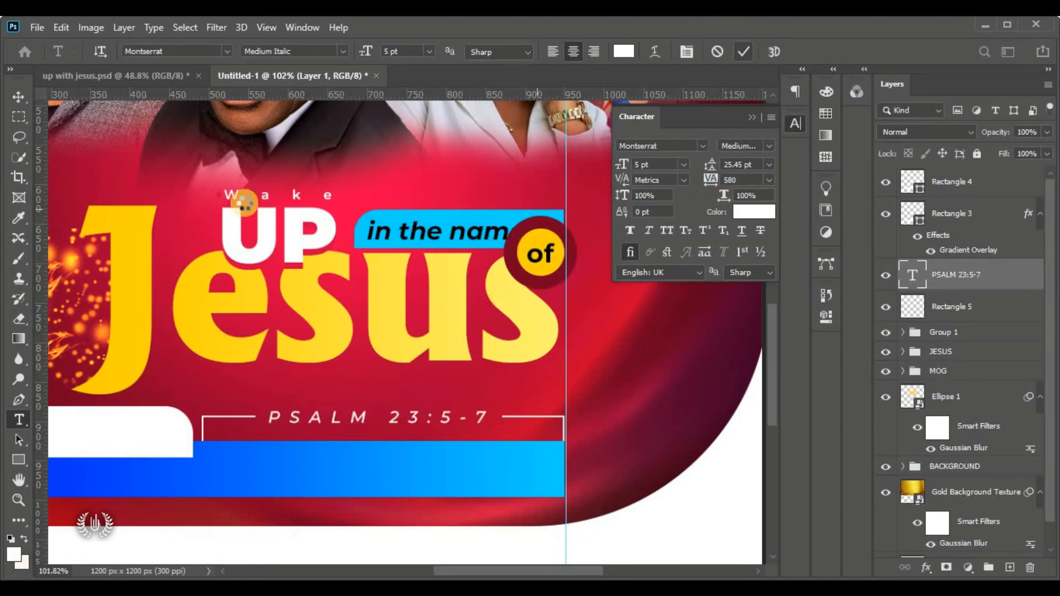
{"action": "left_click", "coordinate": [18, 96]}
{"action": "key", "text": "ctrl+0"}
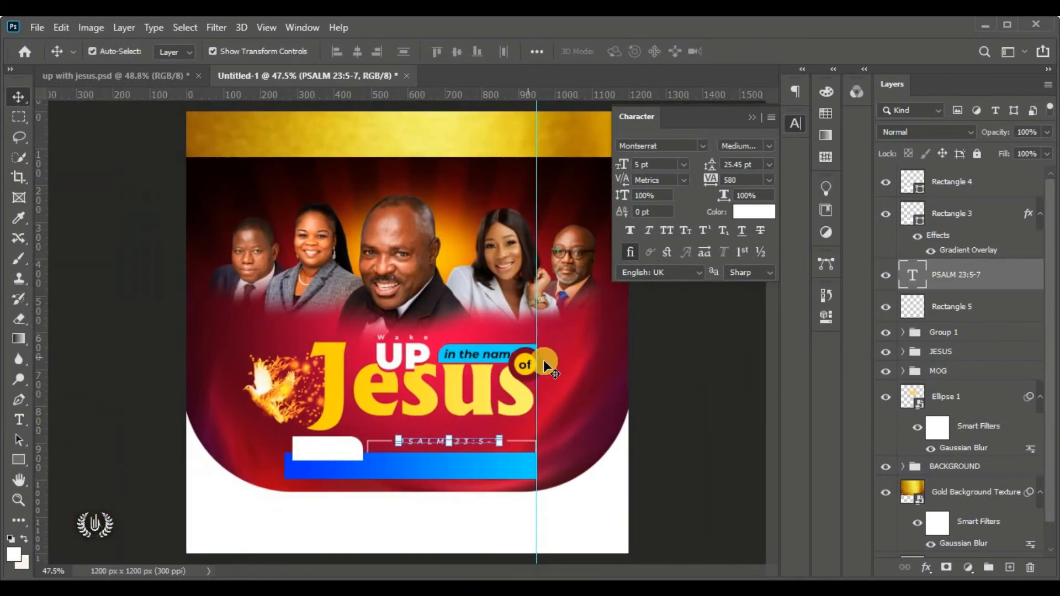
{"action": "left_click", "coordinate": [690, 385]}
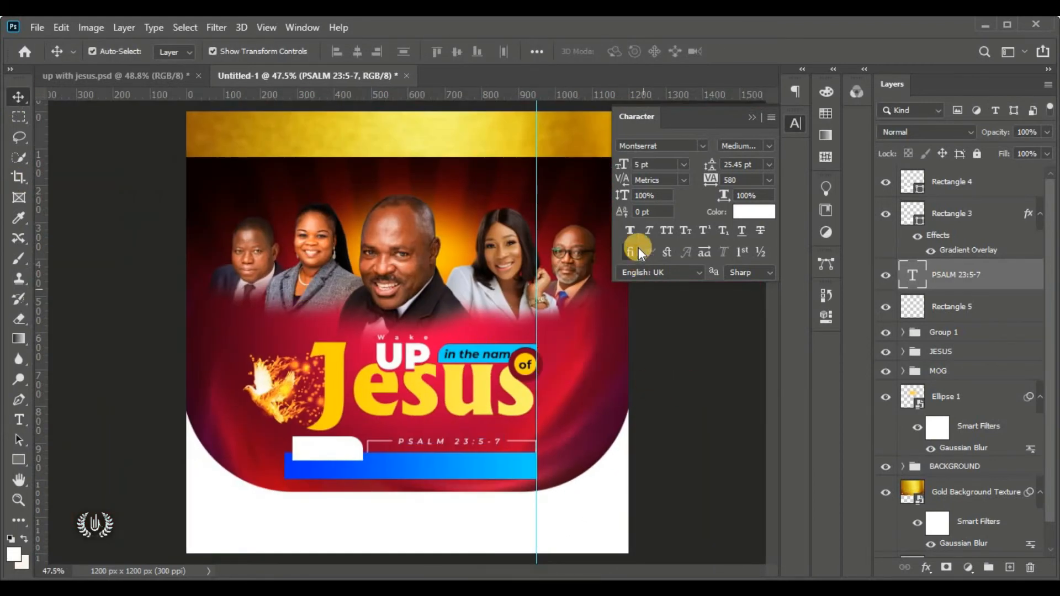
{"action": "left_click", "coordinate": [755, 130]}
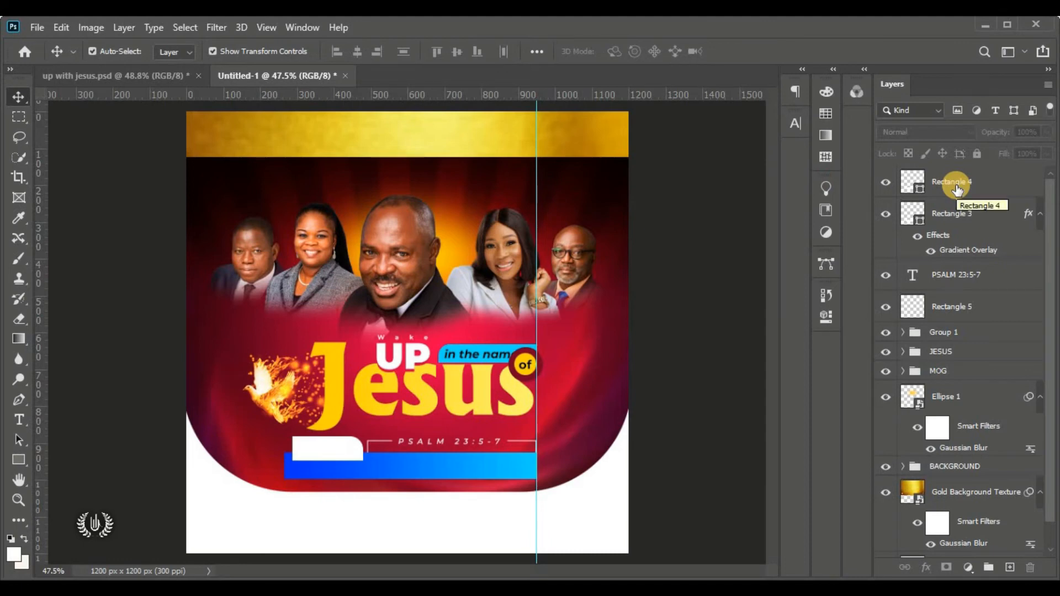
Add a new black placeholder text layer onto the white Rectangle 4 tab
{"action": "left_click", "coordinate": [334, 450]}
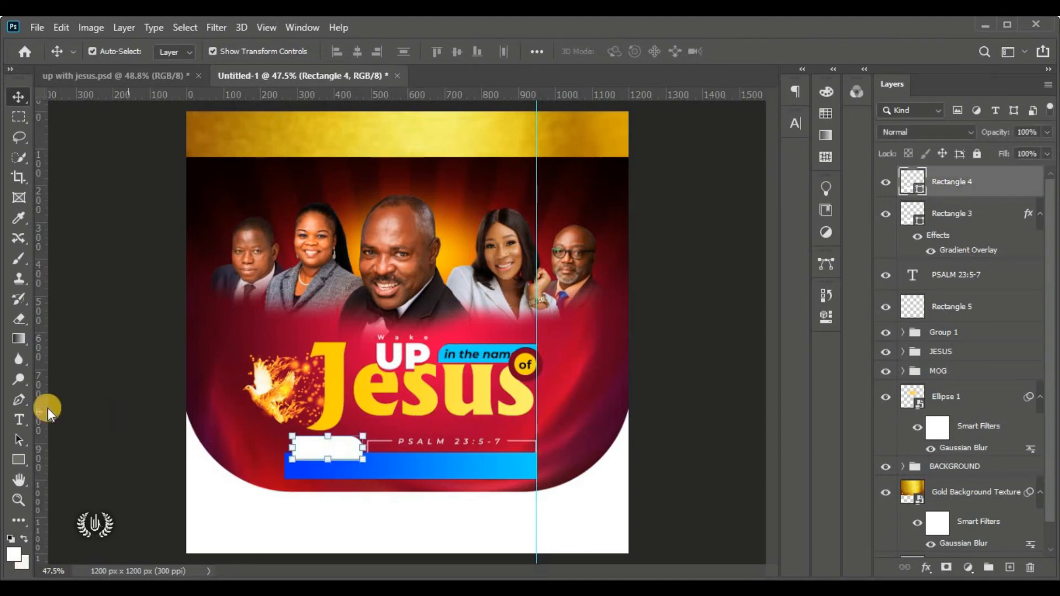
{"action": "left_click", "coordinate": [21, 422]}
{"action": "left_click", "coordinate": [66, 417]}
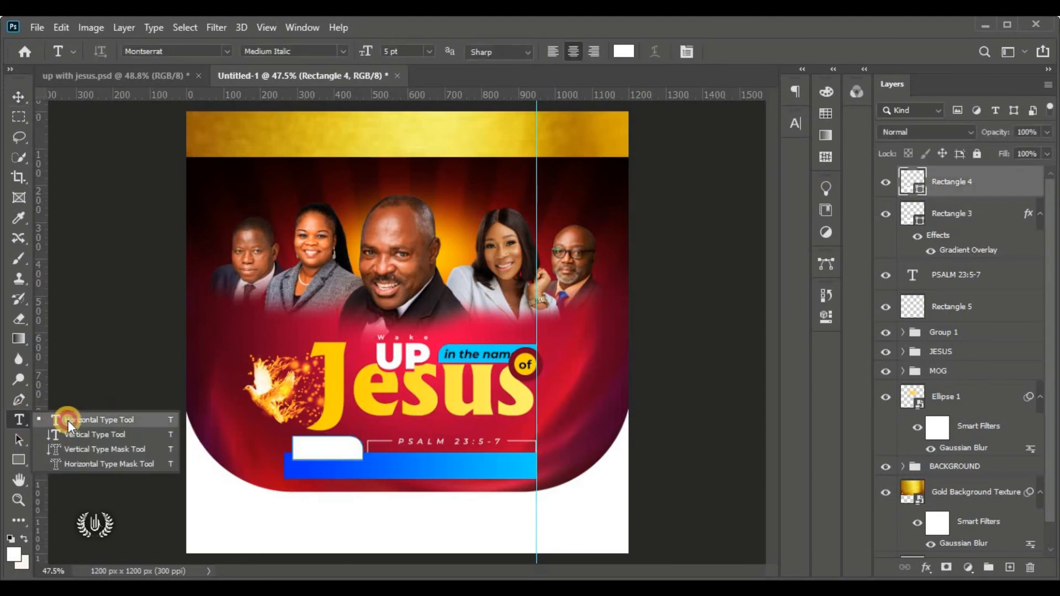
{"action": "left_click", "coordinate": [227, 484]}
{"action": "left_click_drag", "start_coordinate": [213, 511], "coordinate": [308, 473]}
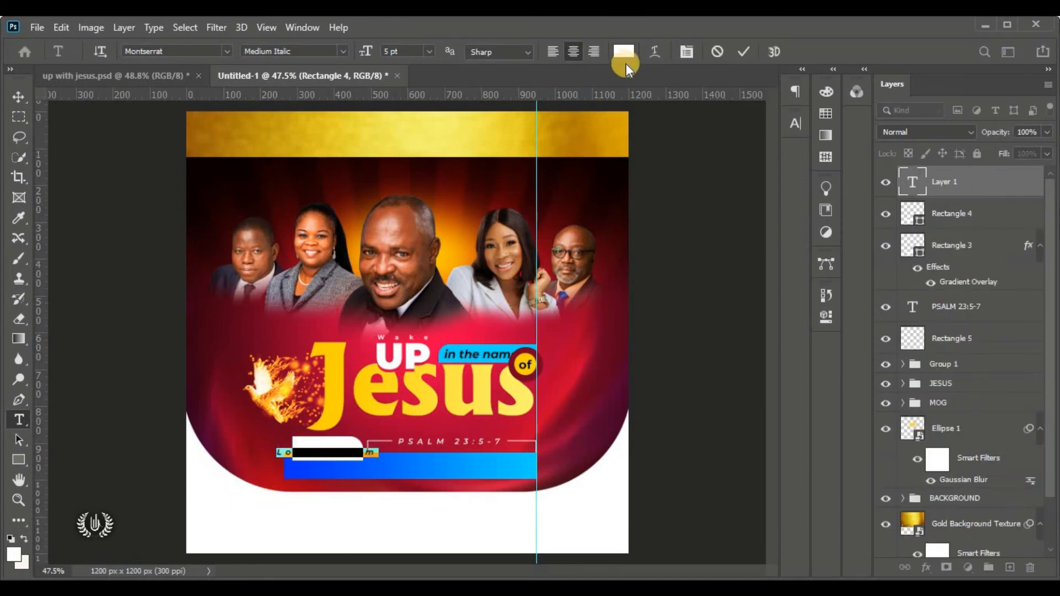
{"action": "left_click", "coordinate": [624, 51]}
{"action": "left_click_drag", "start_coordinate": [667, 268], "coordinate": [627, 350]}
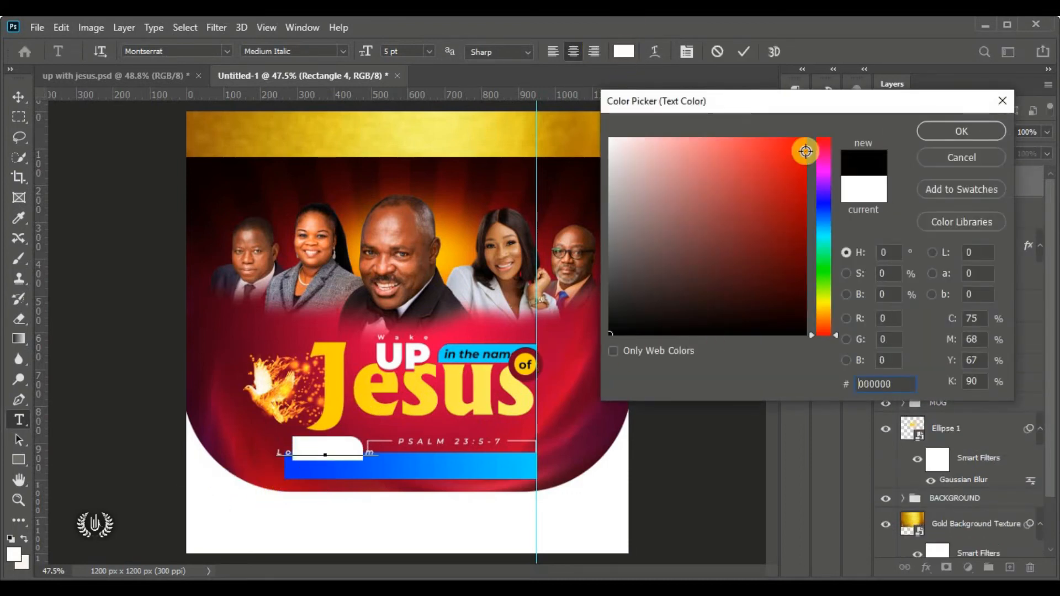
{"action": "left_click", "coordinate": [933, 131]}
Reset the placeholder's letter spacing to 0, make it SemiBold, and commit
{"action": "left_click", "coordinate": [795, 123]}
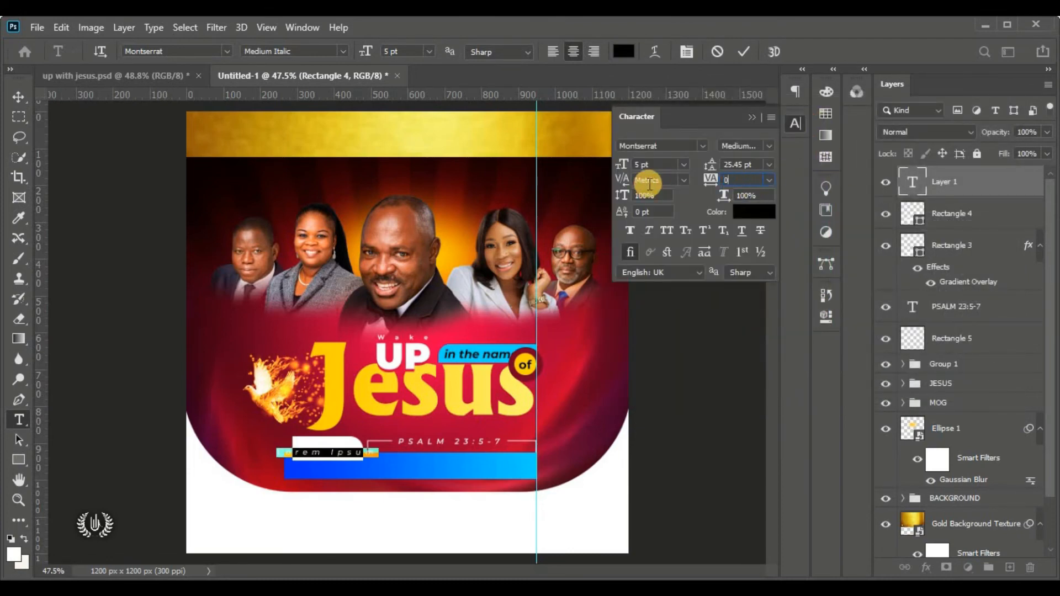
{"action": "key", "text": "Return"}
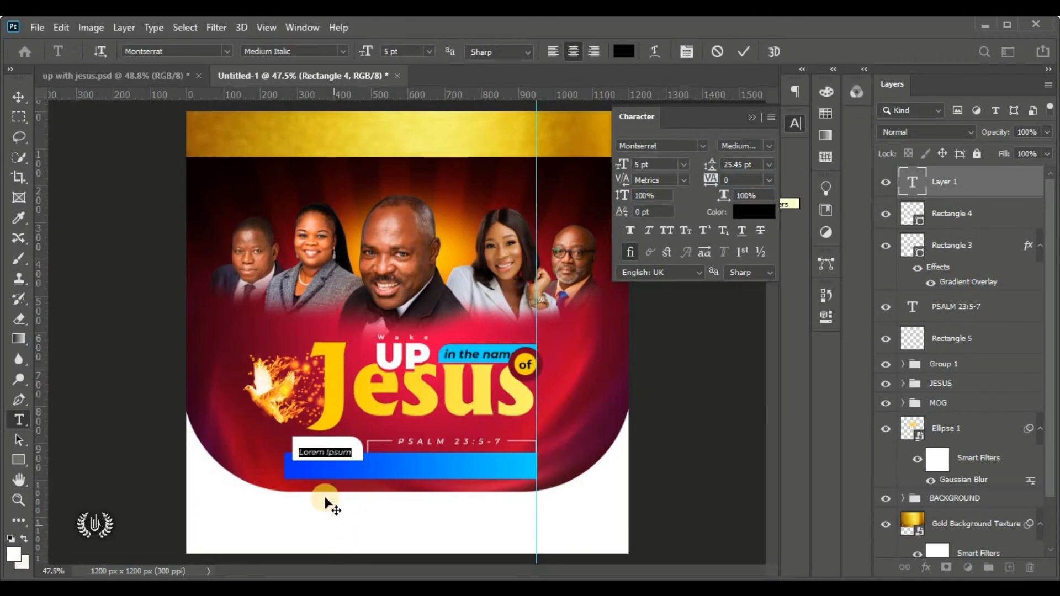
{"action": "scroll", "coordinate": [328, 482], "scroll_direction": "up", "scroll_amount": 4}
{"action": "scroll", "coordinate": [347, 455], "scroll_direction": "up", "scroll_amount": 2}
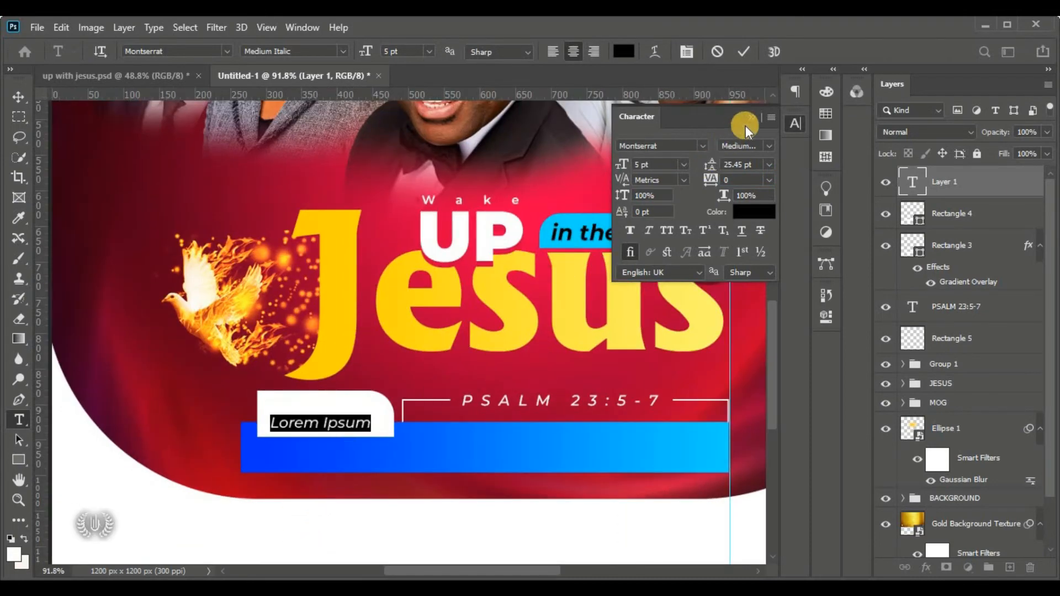
{"action": "left_click", "coordinate": [756, 117]}
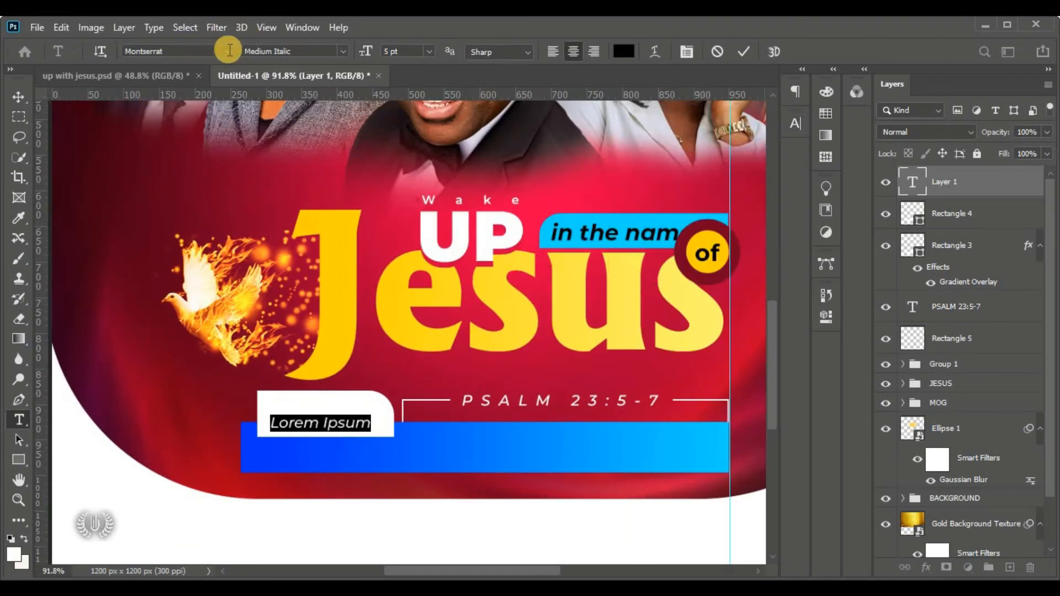
{"action": "left_click", "coordinate": [340, 51]}
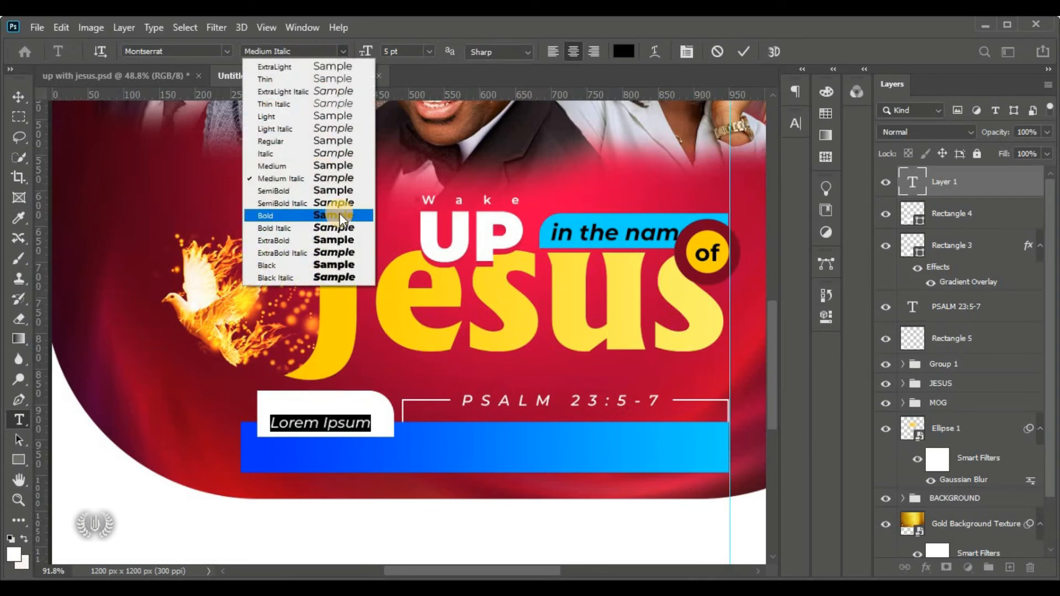
{"action": "left_click", "coordinate": [354, 191]}
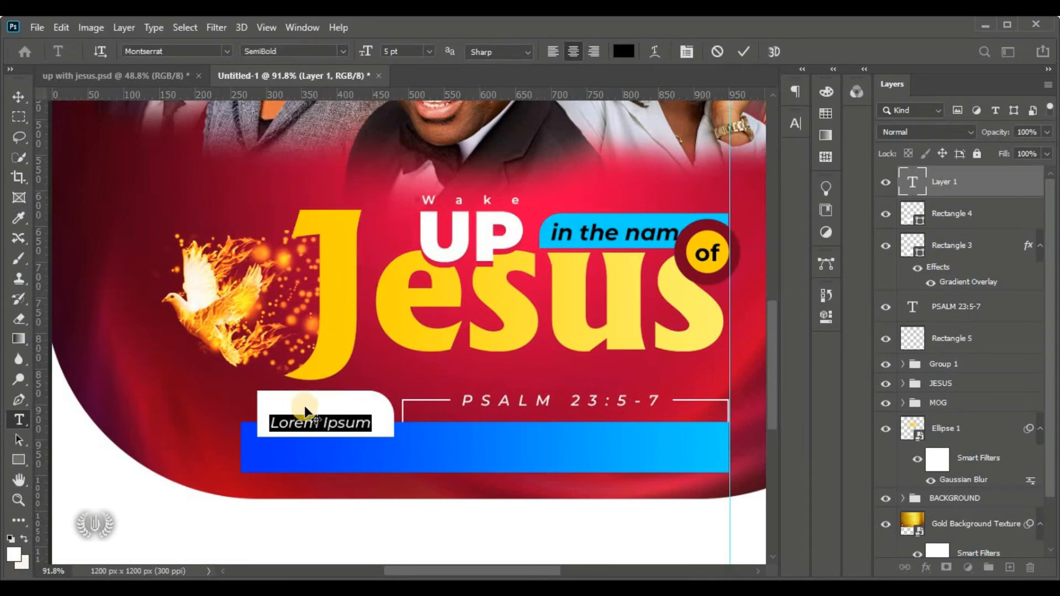
{"action": "key", "text": "ctrl+Return"}
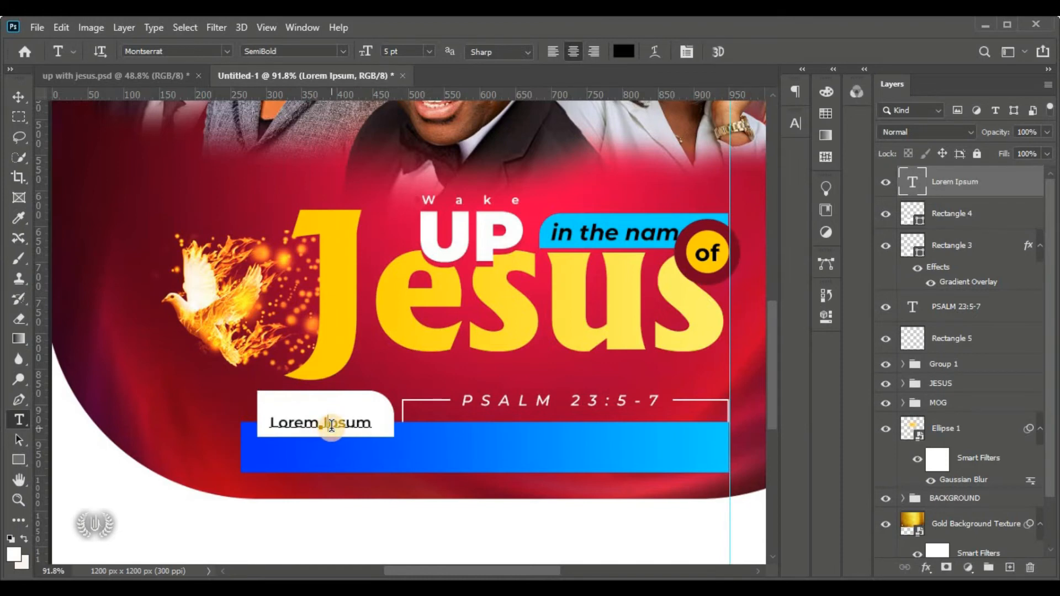
Replace the placeholder text with 'Theme:'
{"action": "left_click", "coordinate": [331, 425]}
{"action": "key", "text": "ctrl+a"}
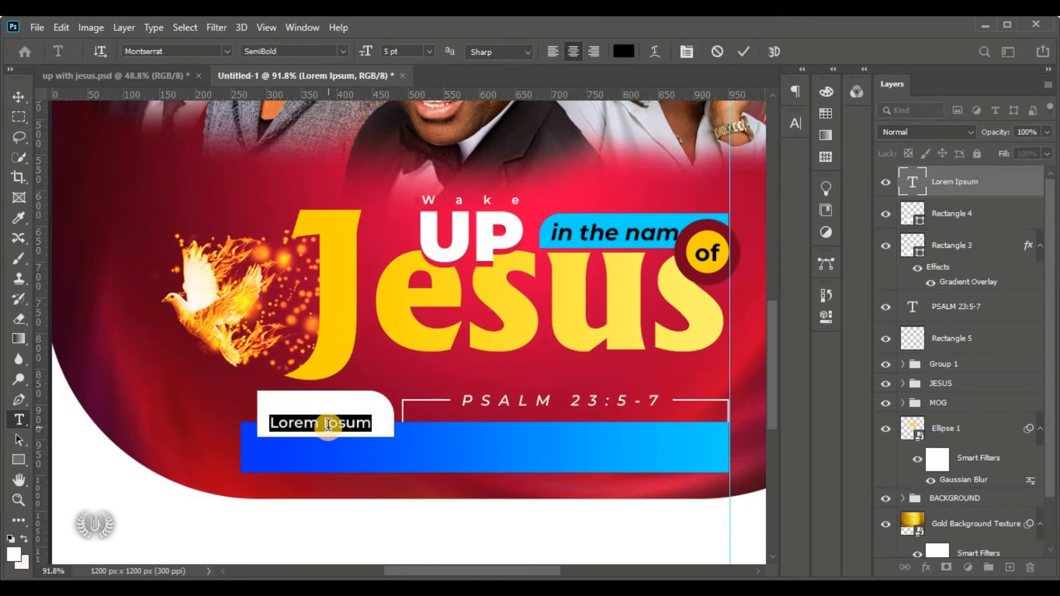
{"action": "key", "text": "BackSpace"}
{"action": "type", "text": "Them"}
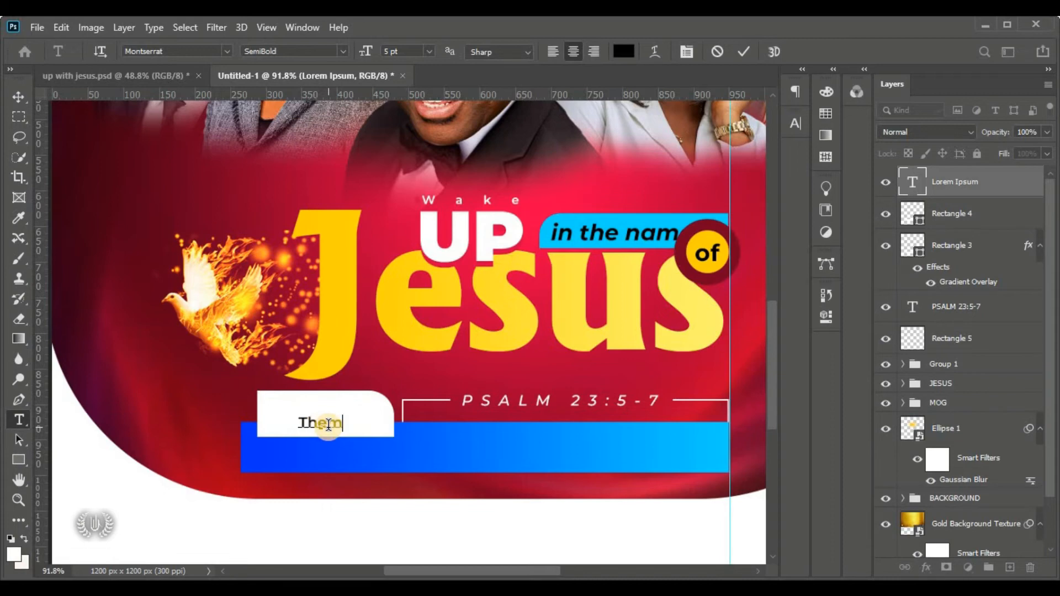
{"action": "type", "text": ";"}
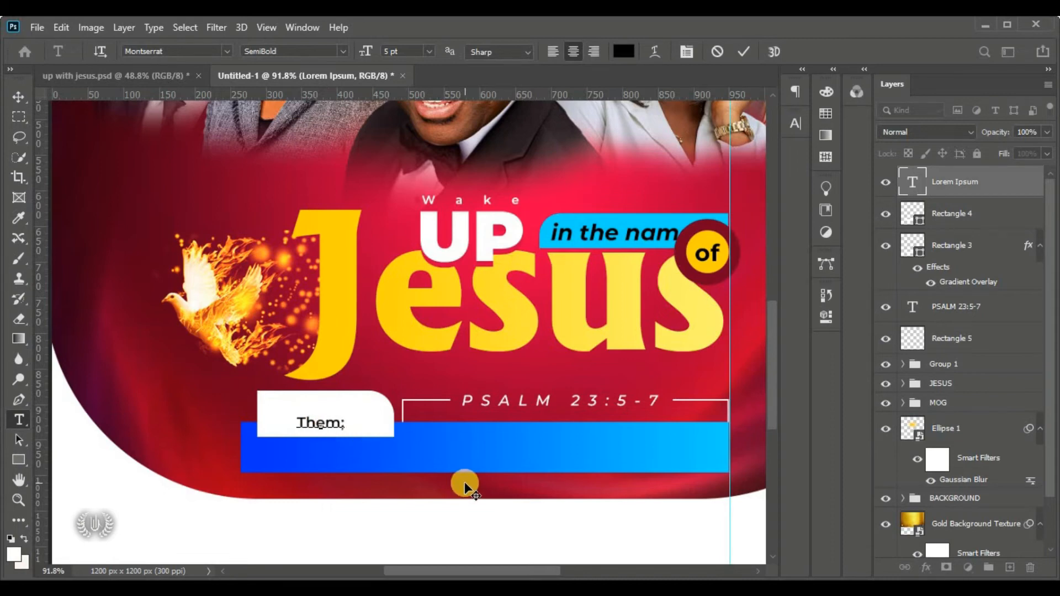
{"action": "key", "text": "BackSpace"}
{"action": "type", "text": "e:"}
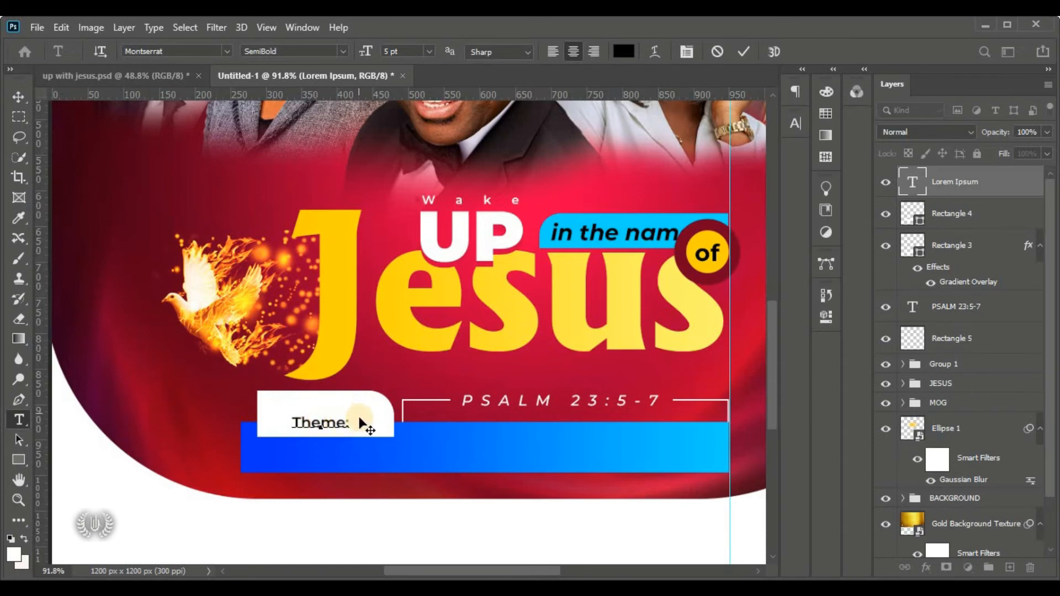
Set the 'Theme:' text to Montserrat Bold and commit the edit
{"action": "key", "text": "ctrl+a"}
{"action": "left_click", "coordinate": [344, 54]}
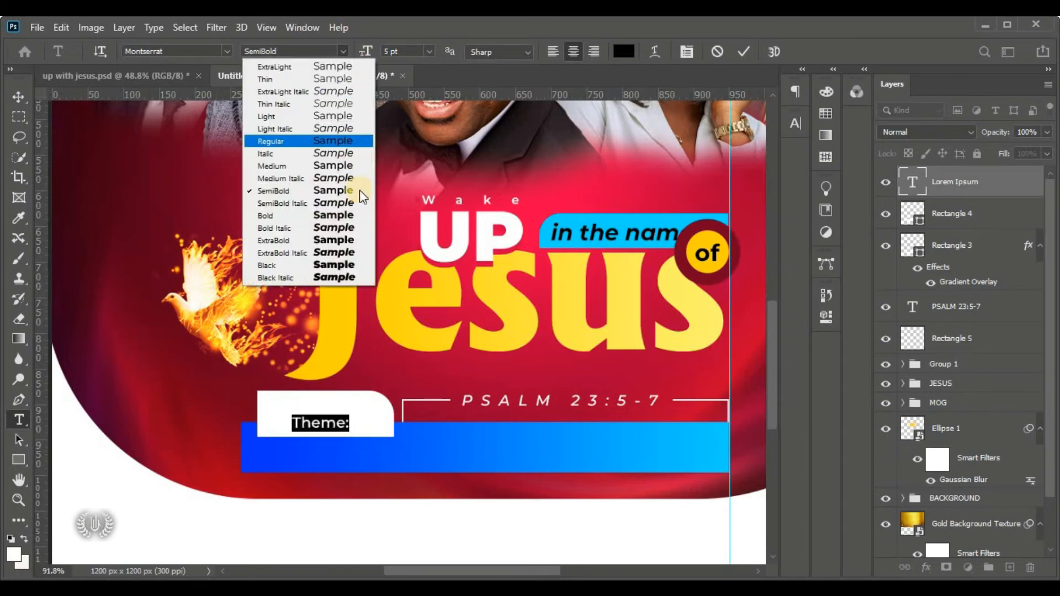
{"action": "left_click", "coordinate": [335, 214]}
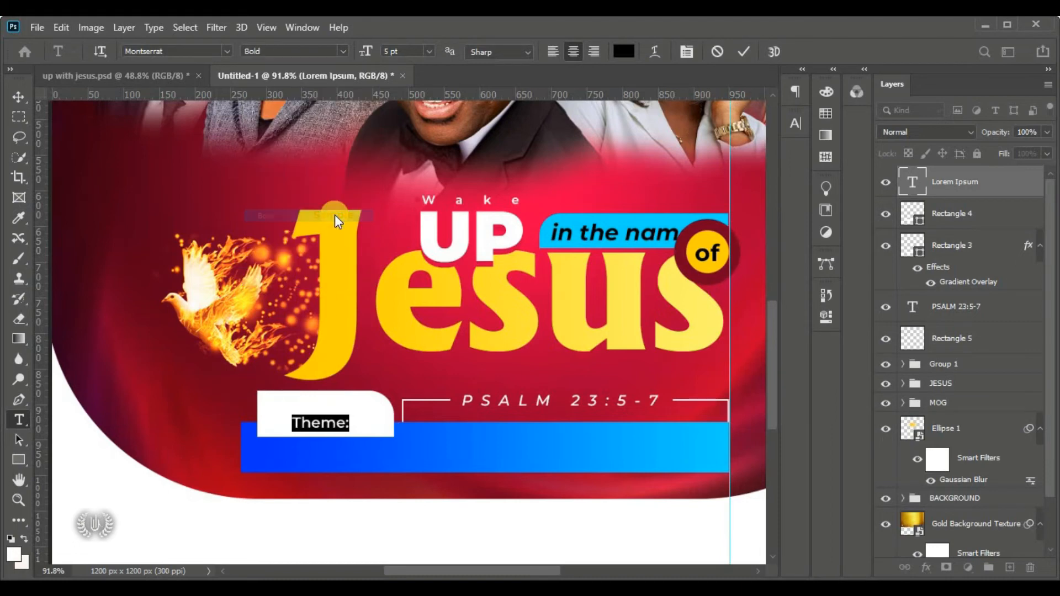
{"action": "left_click", "coordinate": [732, 48]}
{"action": "left_click", "coordinate": [19, 98]}
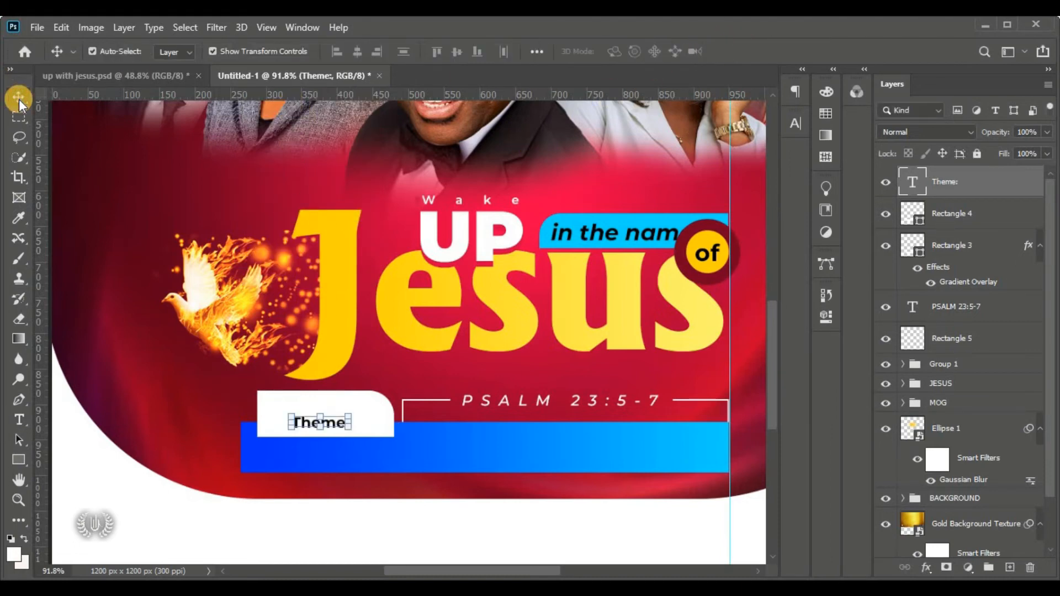
Free Transform the 'Theme:' text up to 181.62% inside the white tab
{"action": "left_click", "coordinate": [61, 28]}
{"action": "left_click", "coordinate": [208, 362]}
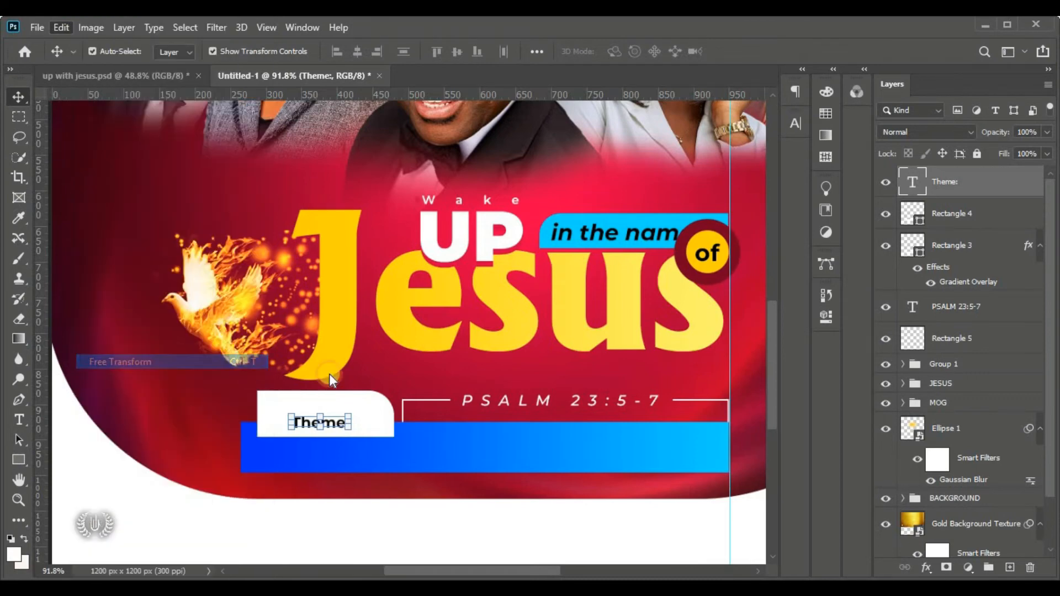
{"action": "mouse_move", "coordinate": [357, 410]}
{"action": "left_mouse_down"}
{"action": "mouse_move", "coordinate": [383, 395]}
{"action": "mouse_move", "coordinate": [350, 414]}
{"action": "left_mouse_up"}
{"action": "left_click_drag", "start_coordinate": [283, 409], "coordinate": [277, 360]}
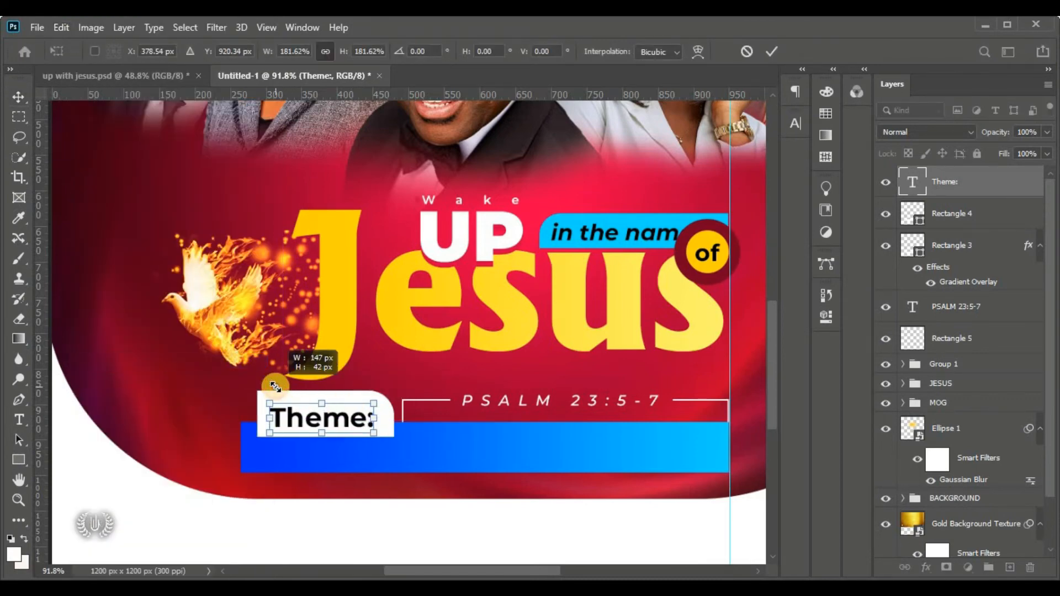
{"action": "mouse_move", "coordinate": [313, 415]}
{"action": "left_mouse_down"}
{"action": "mouse_move", "coordinate": [323, 413]}
{"action": "mouse_move", "coordinate": [307, 411]}
{"action": "left_mouse_up"}
{"action": "key", "text": "Right"}
{"action": "key", "text": "Up"}
{"action": "key", "text": "Up"}
{"action": "key", "text": "Up"}
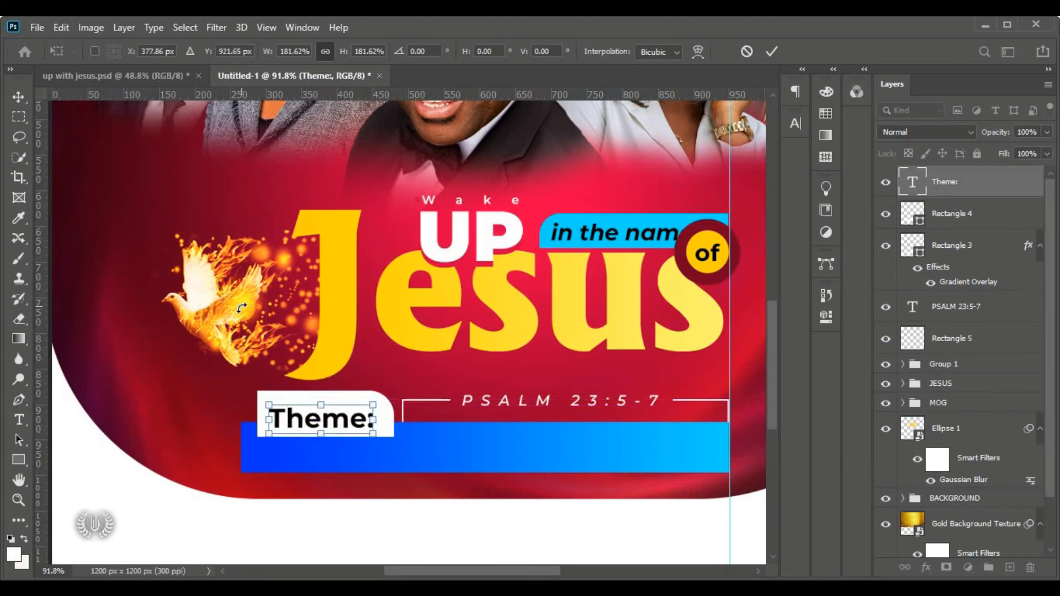
{"action": "left_click", "coordinate": [771, 51]}
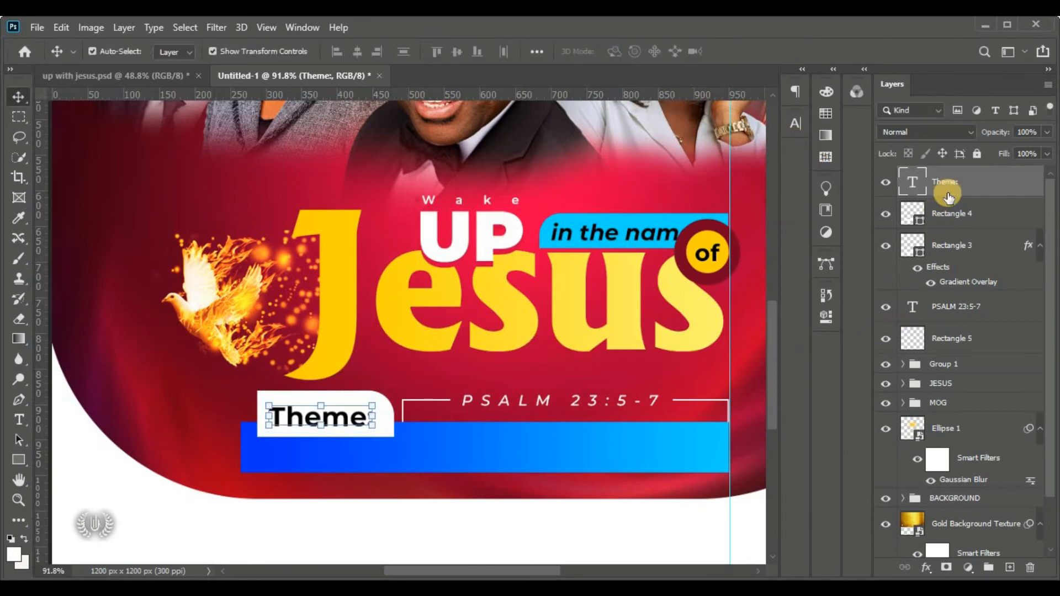
Centre 'Theme:' horizontally and vertically on the white Rectangle 4 tab
{"action": "left_click", "coordinate": [983, 221], "text": "shift"}
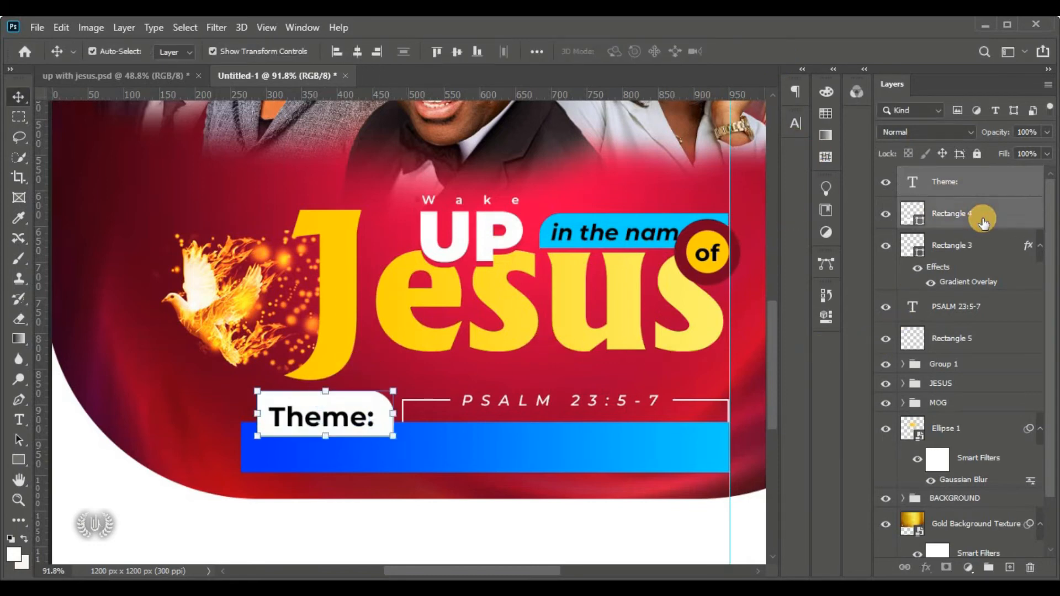
{"action": "left_click", "coordinate": [359, 51]}
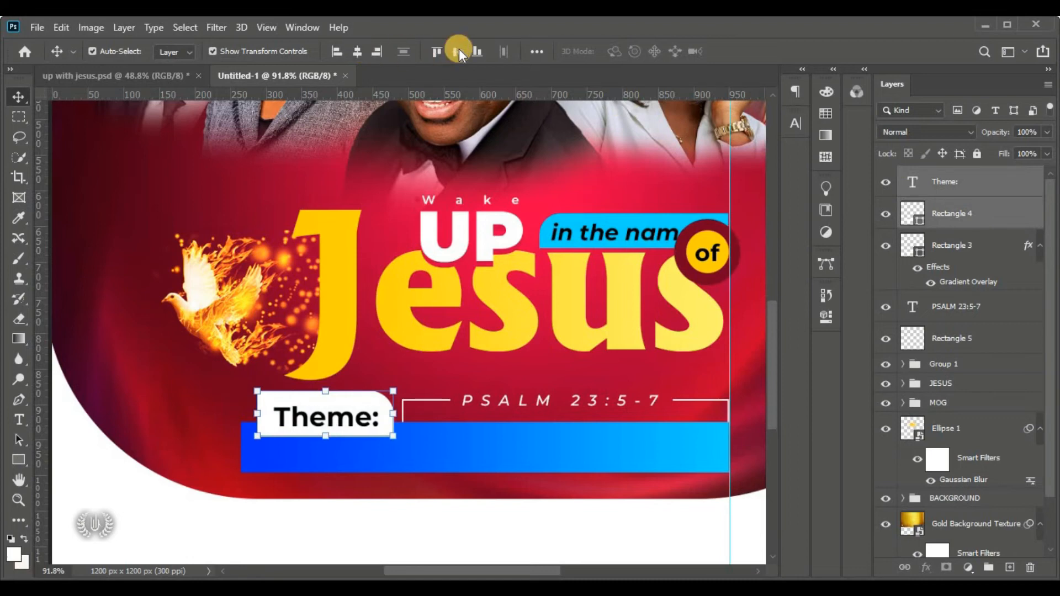
{"action": "left_click", "coordinate": [460, 51]}
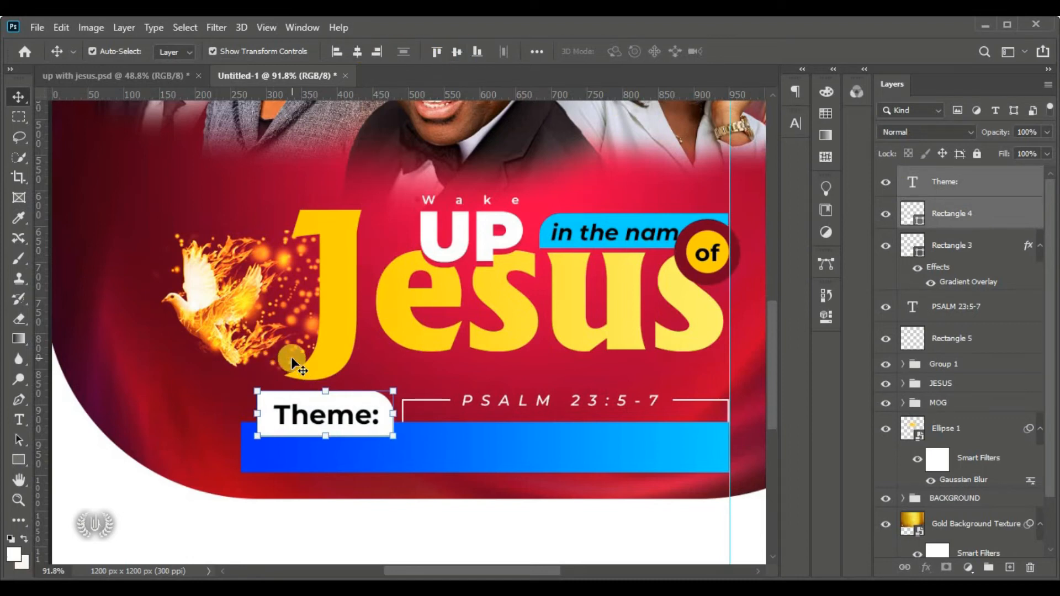
{"action": "key", "text": "ctrl+0"}
{"action": "left_click", "coordinate": [112, 381]}
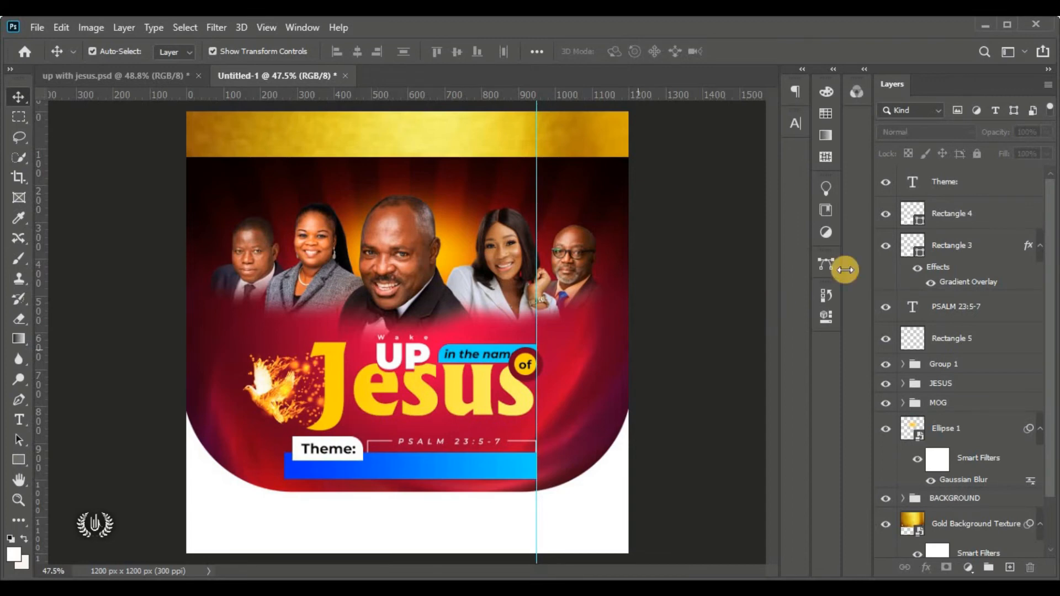
{"action": "left_click", "coordinate": [422, 468]}
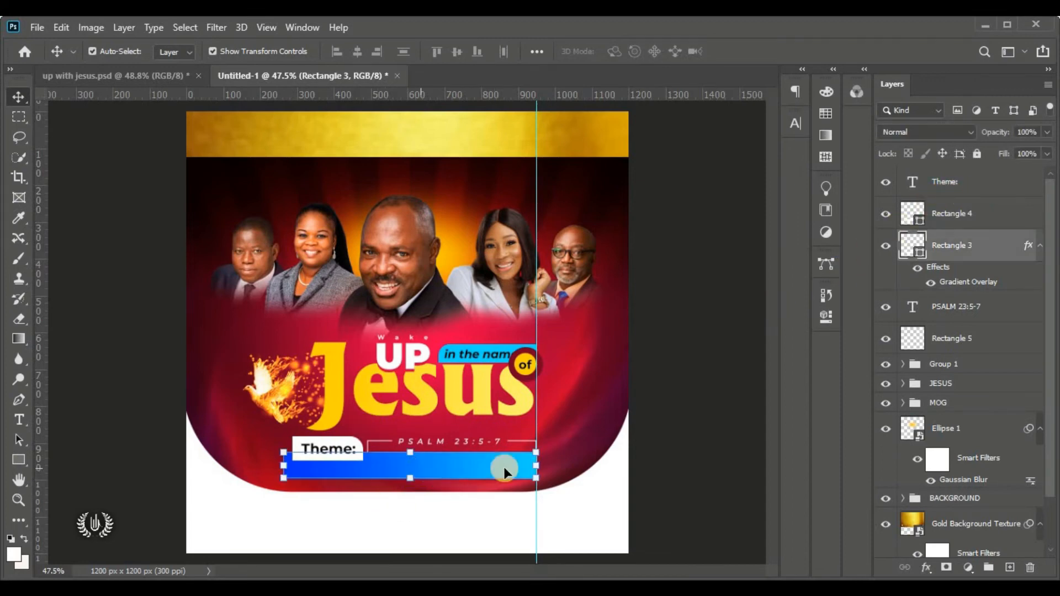
Create a new horizontal text layer on the blue bar below 'Theme:'
{"action": "left_click", "coordinate": [20, 420]}
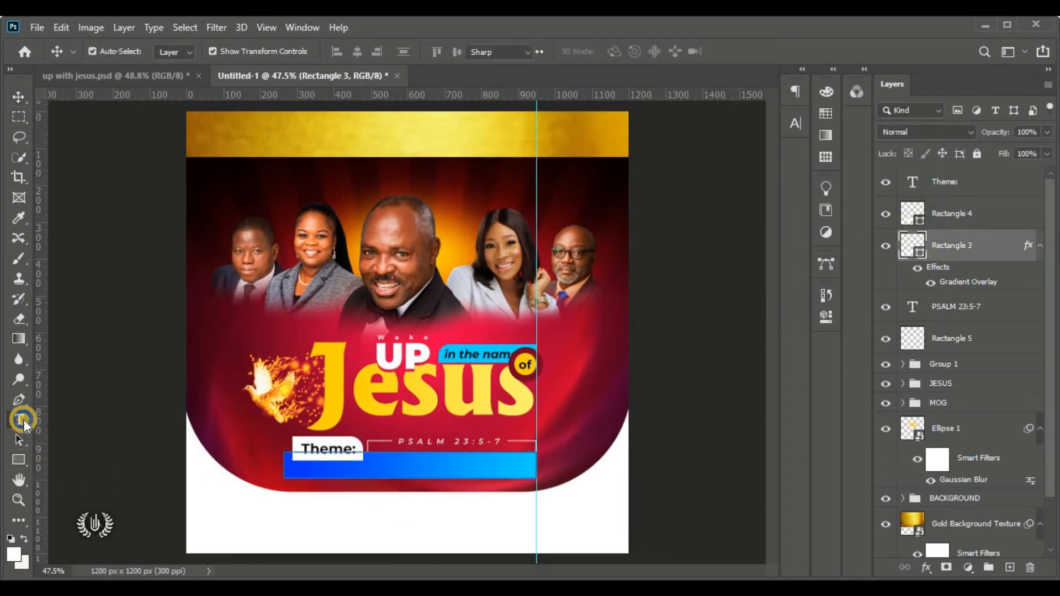
{"action": "left_click_drag", "start_coordinate": [24, 423], "coordinate": [119, 427]}
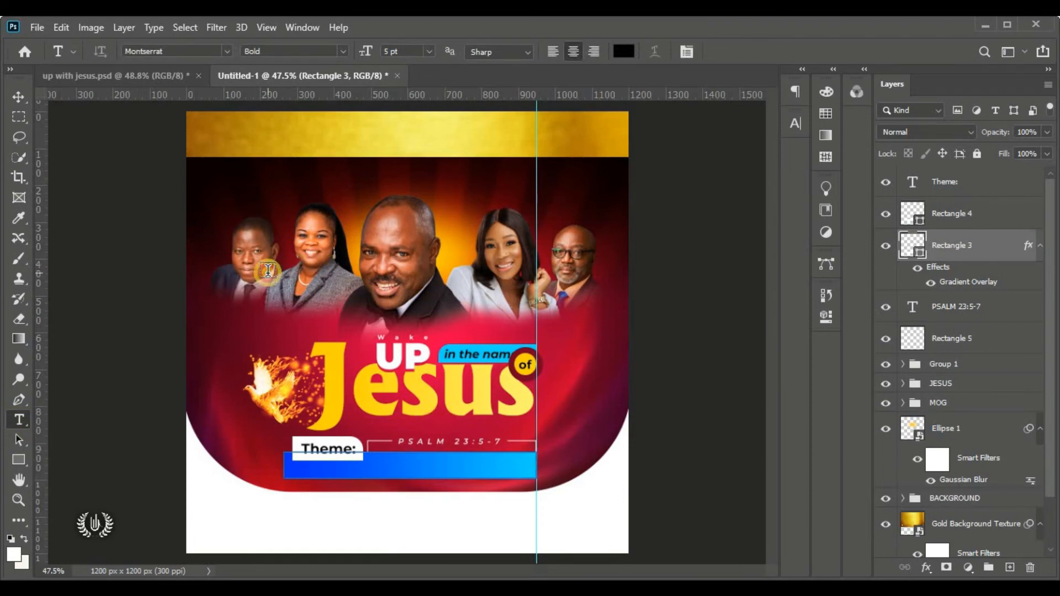
{"action": "left_click", "coordinate": [244, 271]}
{"action": "left_click_drag", "start_coordinate": [292, 323], "coordinate": [354, 500]}
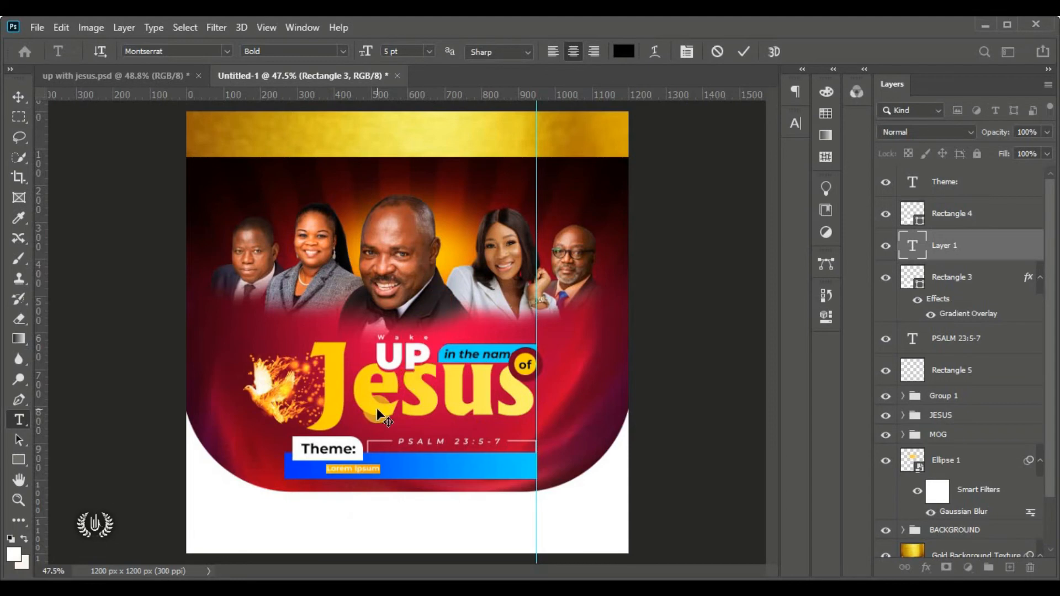
{"action": "scroll", "coordinate": [451, 485], "scroll_direction": "up", "scroll_amount": 3}
{"action": "scroll", "coordinate": [298, 494], "scroll_direction": "up", "scroll_amount": 3}
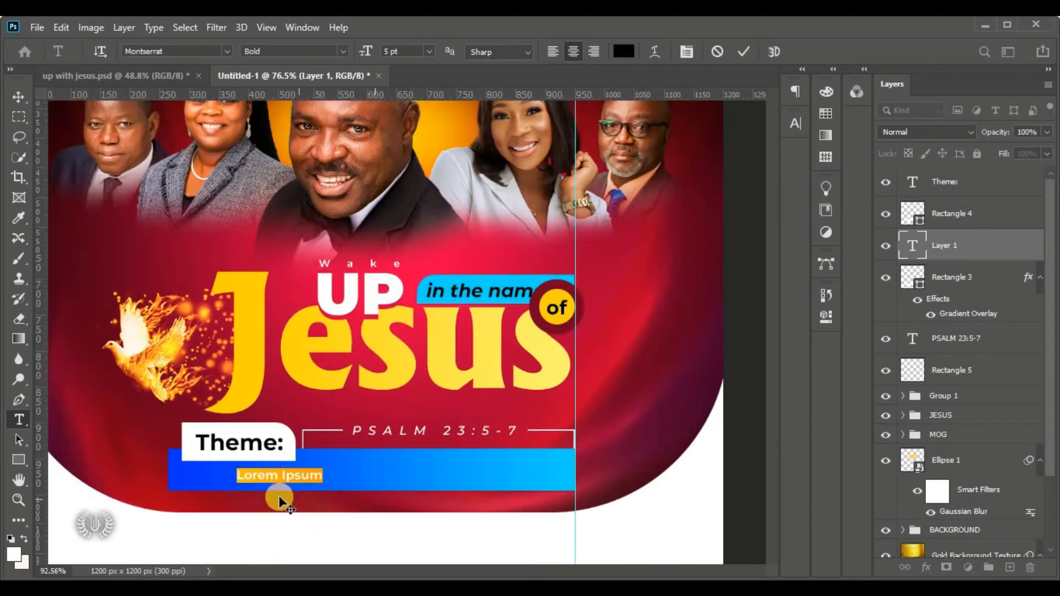
{"action": "scroll", "coordinate": [280, 497], "scroll_direction": "up", "scroll_amount": 2}
Type 'The Lord is our shephered, so we fear nothing' in white and commit
{"action": "left_click", "coordinate": [611, 55]}
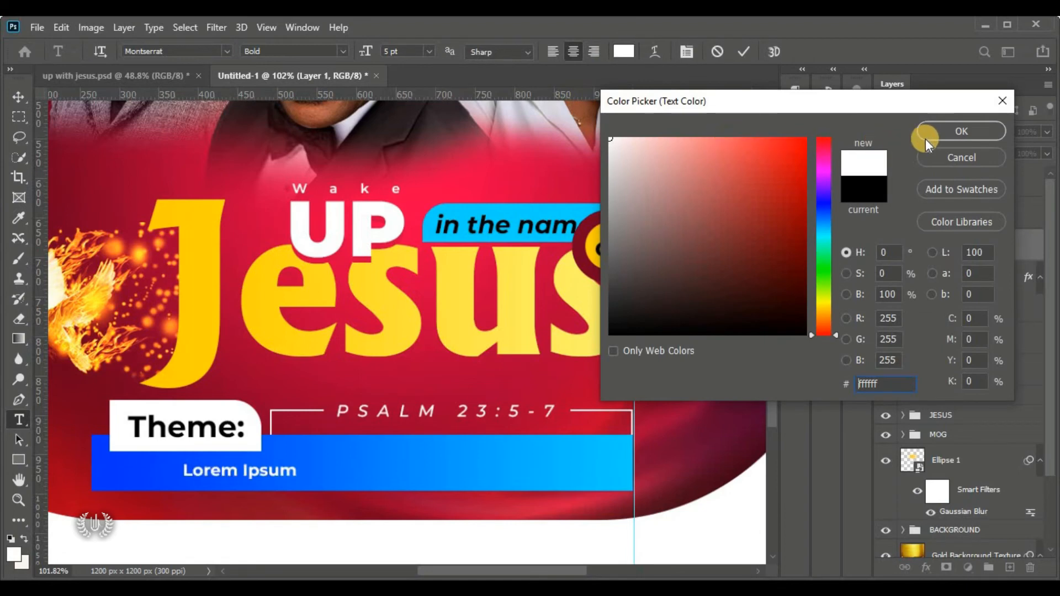
{"action": "left_click", "coordinate": [939, 135]}
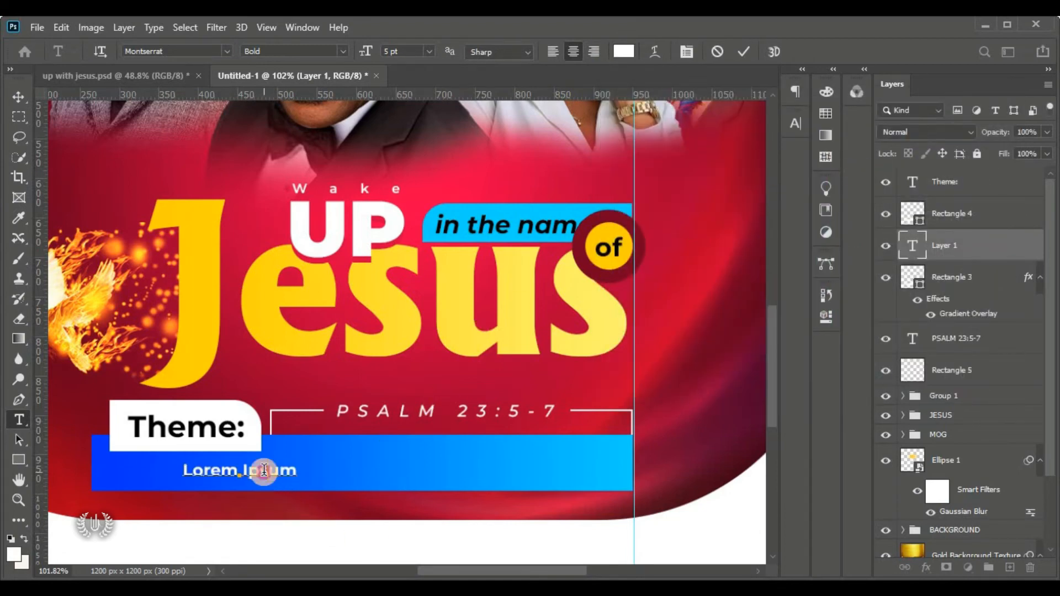
{"action": "type", "text": "The Lord is our shepher"}
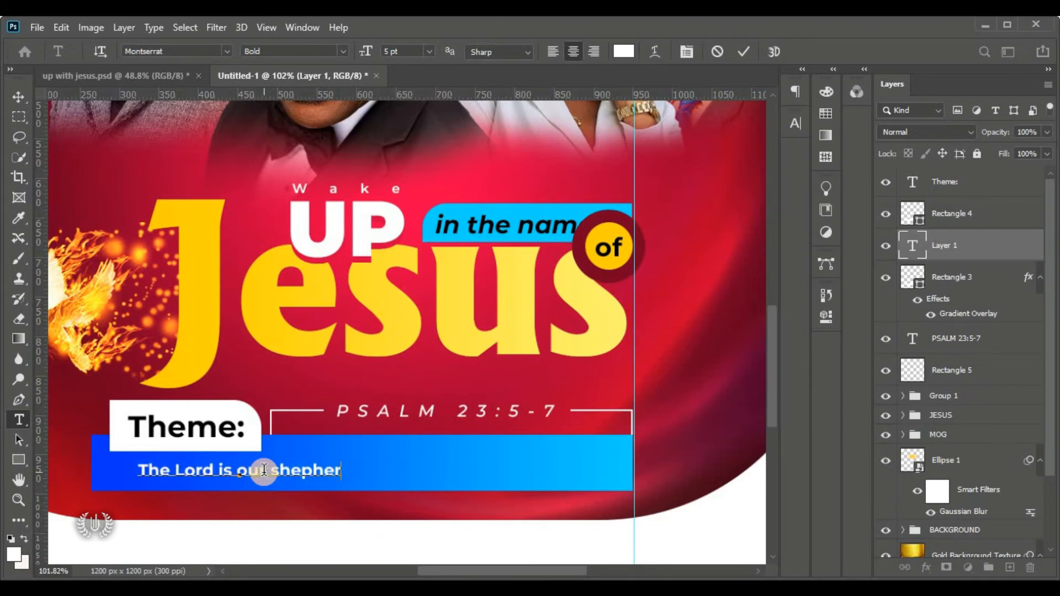
{"action": "type", "text": "ed, so we fear nothing"}
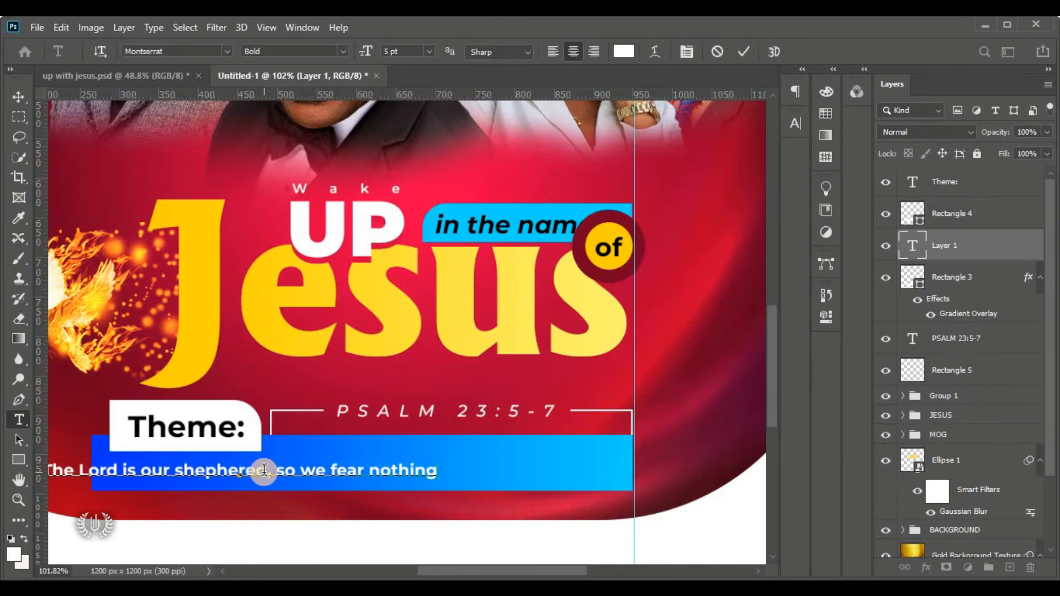
{"action": "key", "text": "ctrl+Return"}
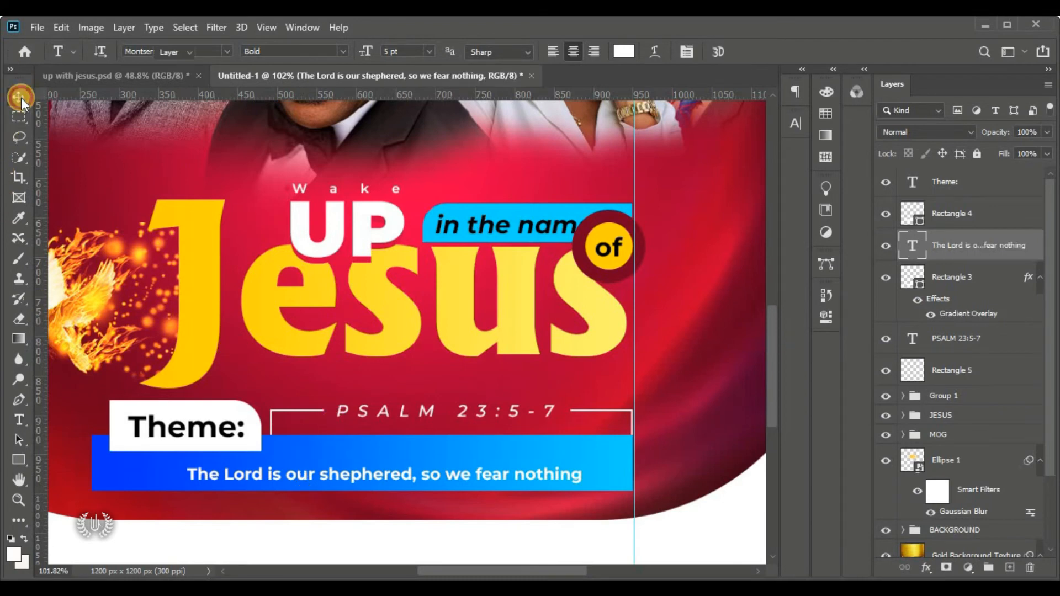
Free Transform the theme line to 130.31% so it fills the blue bar
{"action": "left_click", "coordinate": [20, 98]}
{"action": "left_click", "coordinate": [62, 29]}
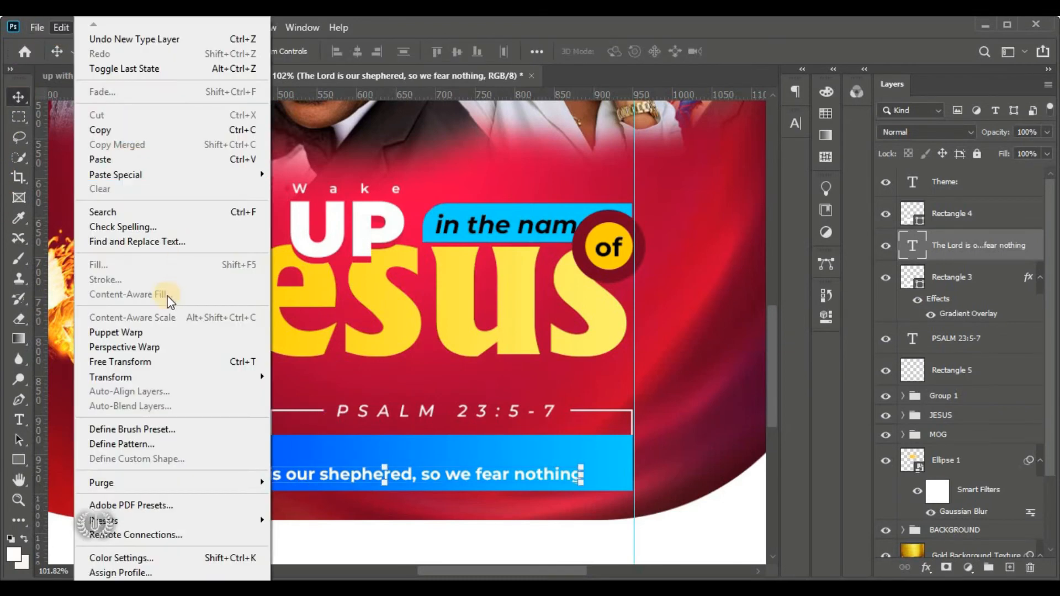
{"action": "left_click", "coordinate": [188, 357]}
{"action": "left_click_drag", "start_coordinate": [584, 456], "coordinate": [614, 440]}
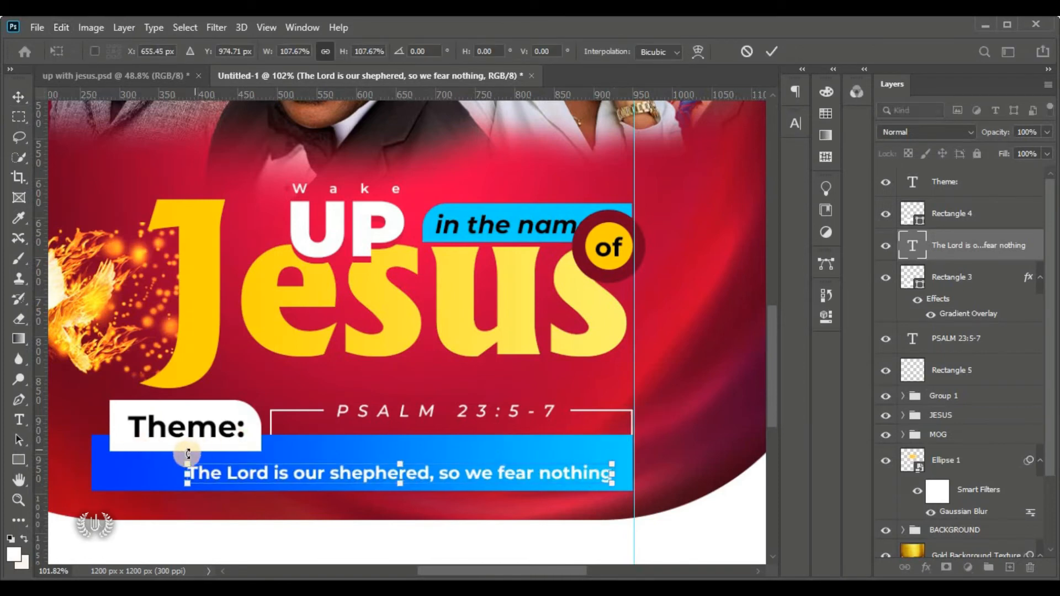
{"action": "left_click_drag", "start_coordinate": [187, 463], "coordinate": [106, 408]}
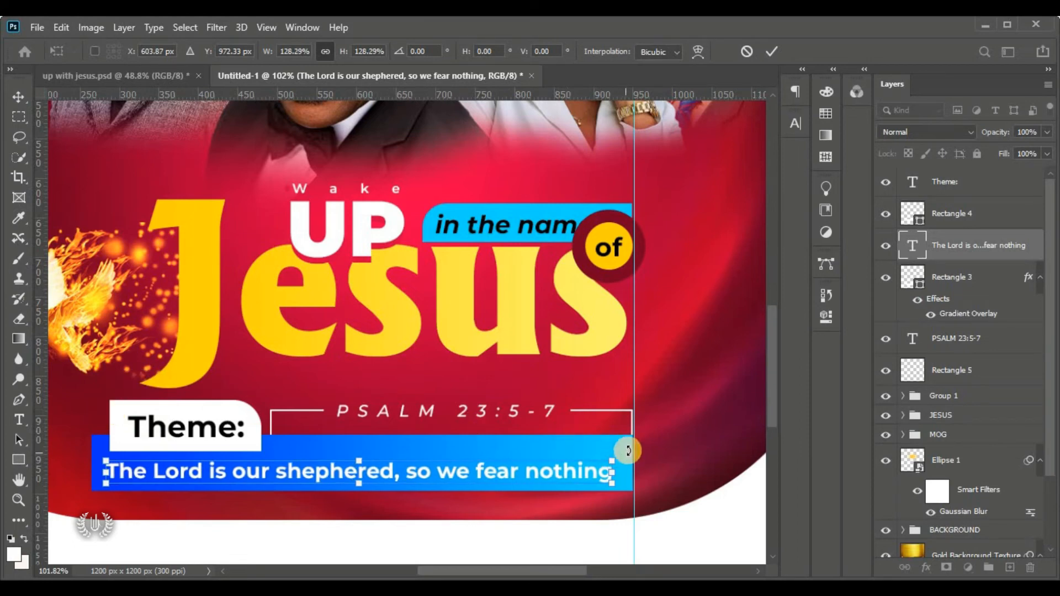
{"action": "mouse_move", "coordinate": [619, 457]}
{"action": "left_mouse_down"}
{"action": "mouse_move", "coordinate": [627, 450]}
{"action": "mouse_move", "coordinate": [613, 442]}
{"action": "left_mouse_up"}
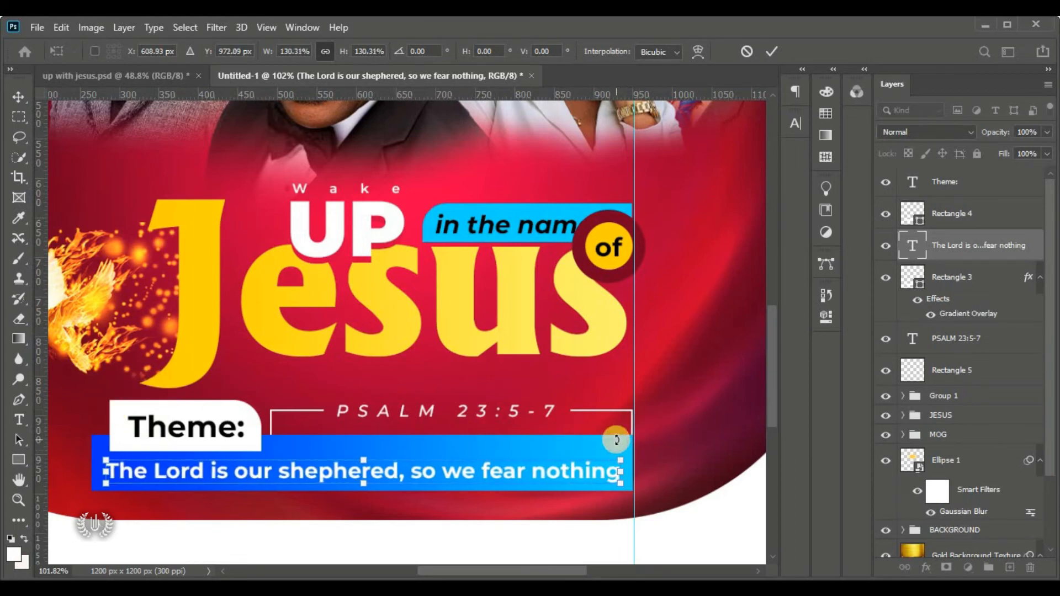
{"action": "key", "text": "Up"}
{"action": "key", "text": "Up"}
{"action": "key", "text": "Left"}
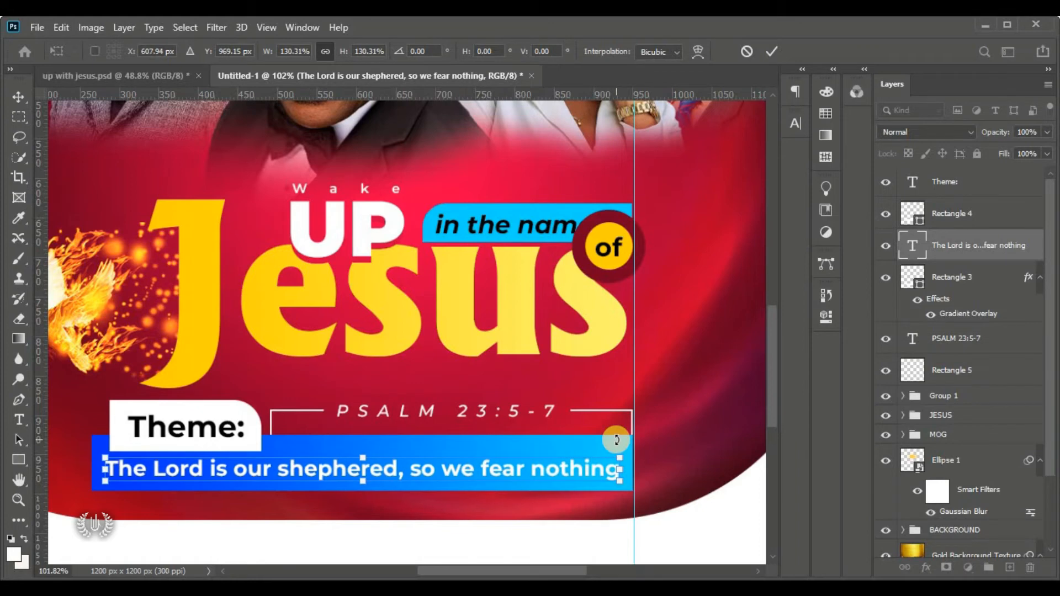
{"action": "key", "text": "ctrl+0"}
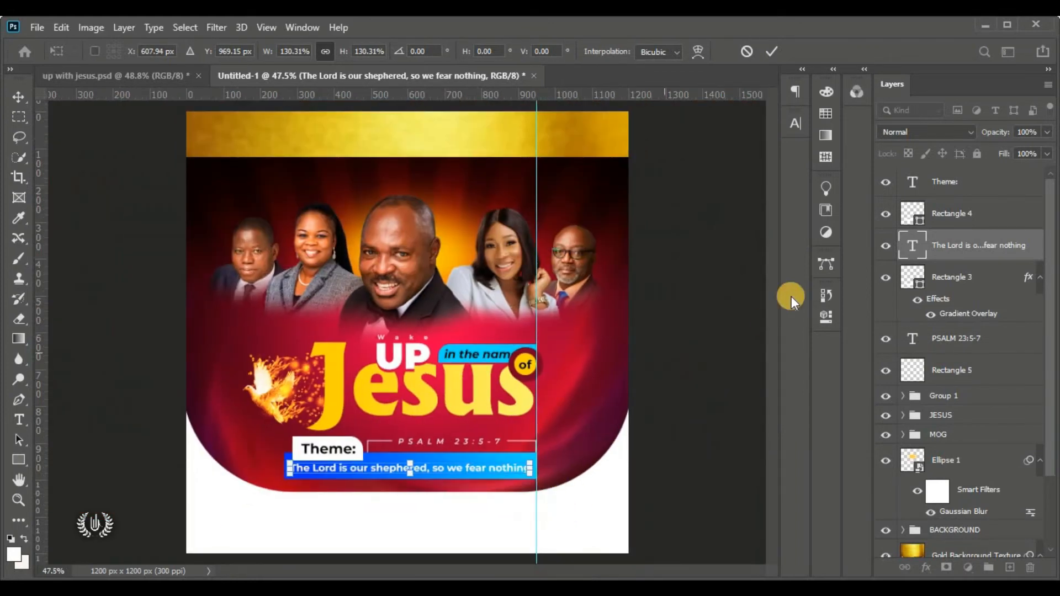
{"action": "left_click", "coordinate": [768, 56]}
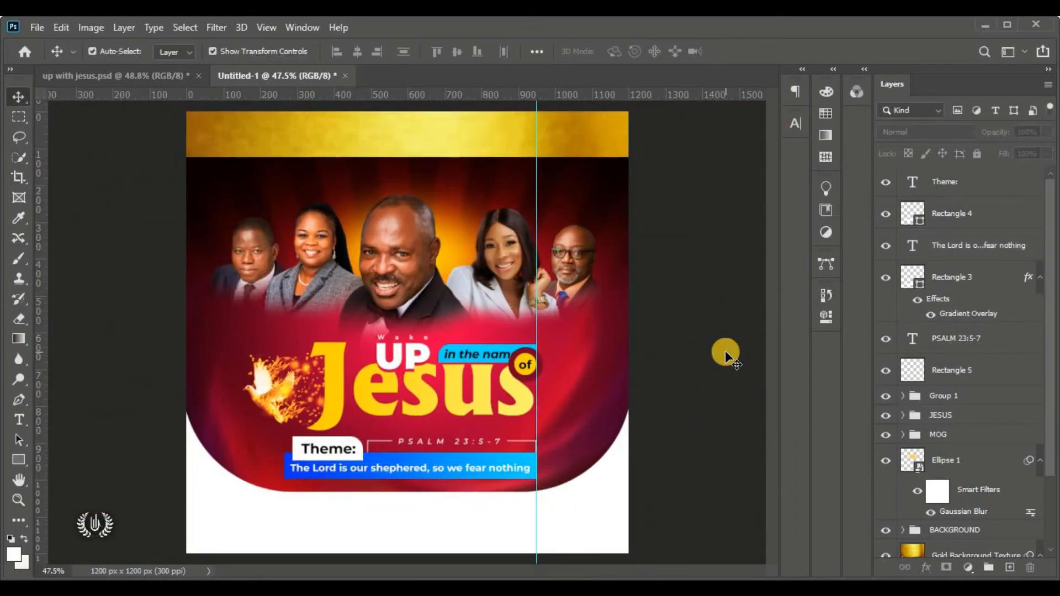
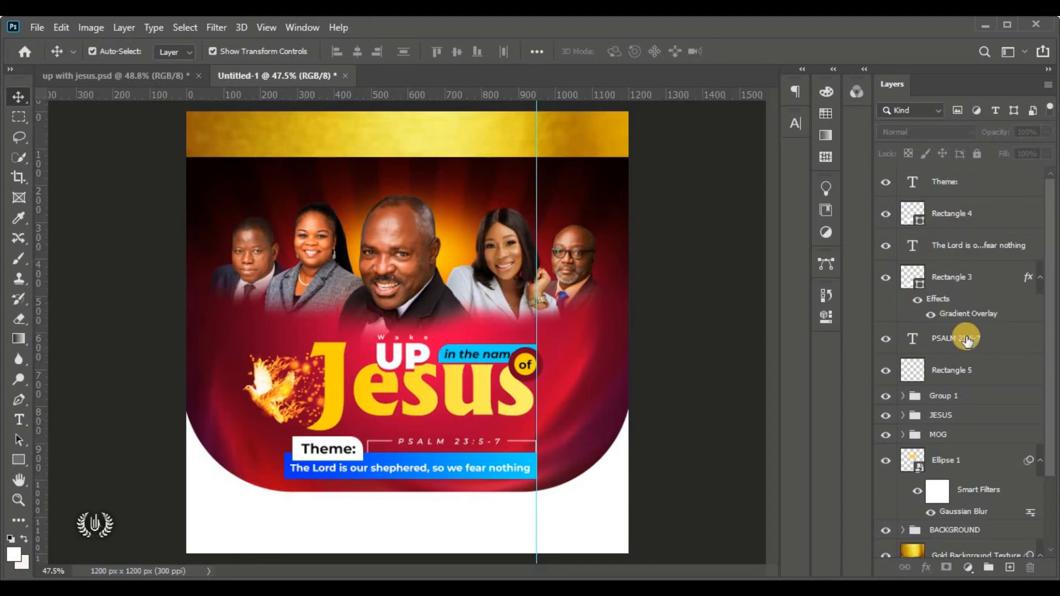
Group the Theme: text, theme line and boxes down to Rectangle 5 into a folder named THEME
{"action": "key", "text": "alt+period"}
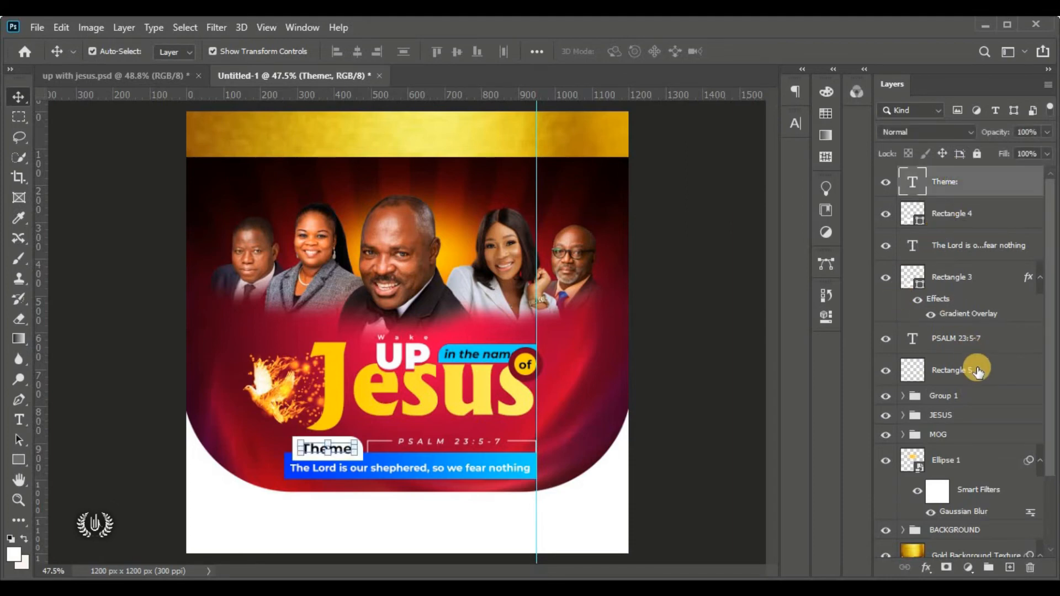
{"action": "left_click", "coordinate": [978, 371], "text": "shift"}
{"action": "left_click", "coordinate": [988, 567]}
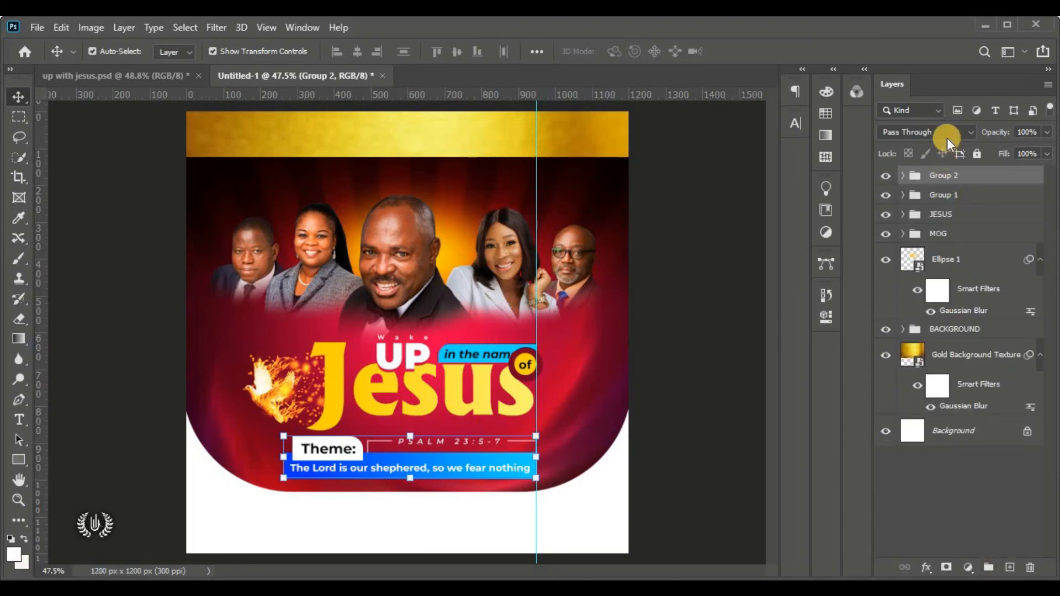
{"action": "double_click", "coordinate": [942, 176]}
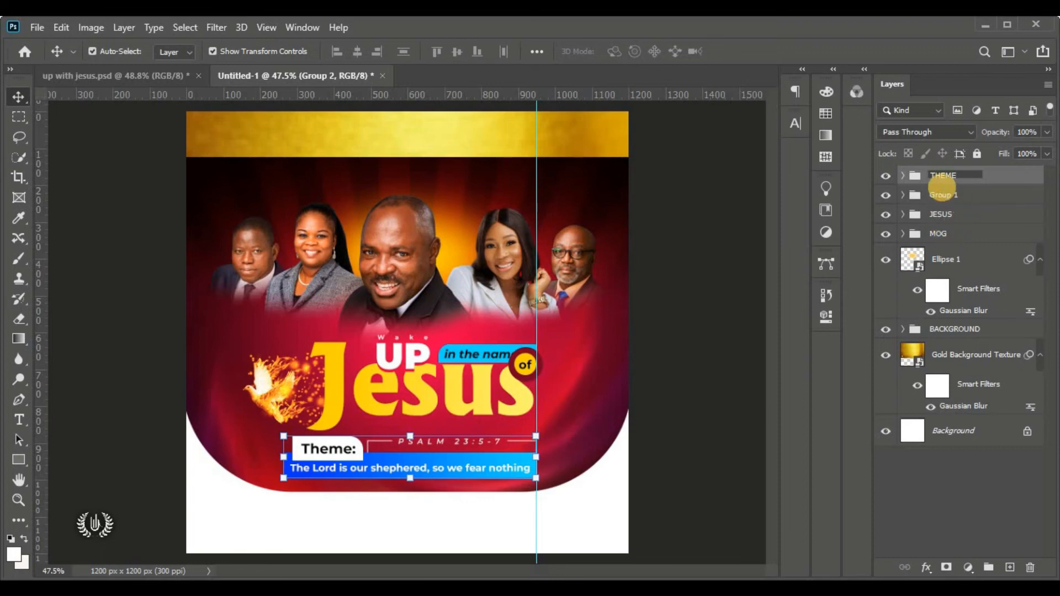
{"action": "double_click", "coordinate": [947, 175]}
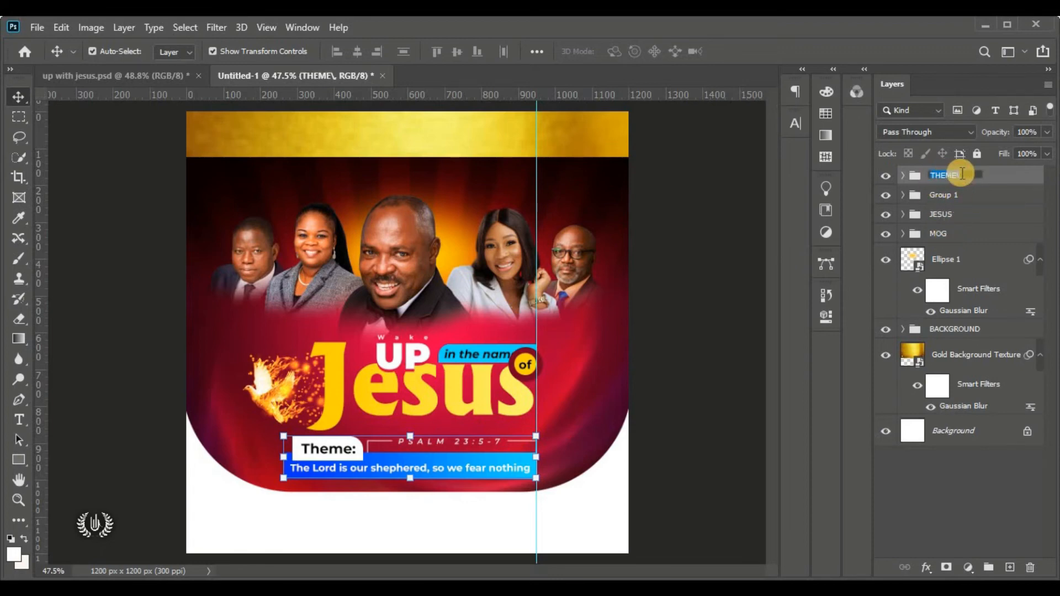
{"action": "key", "text": "Return"}
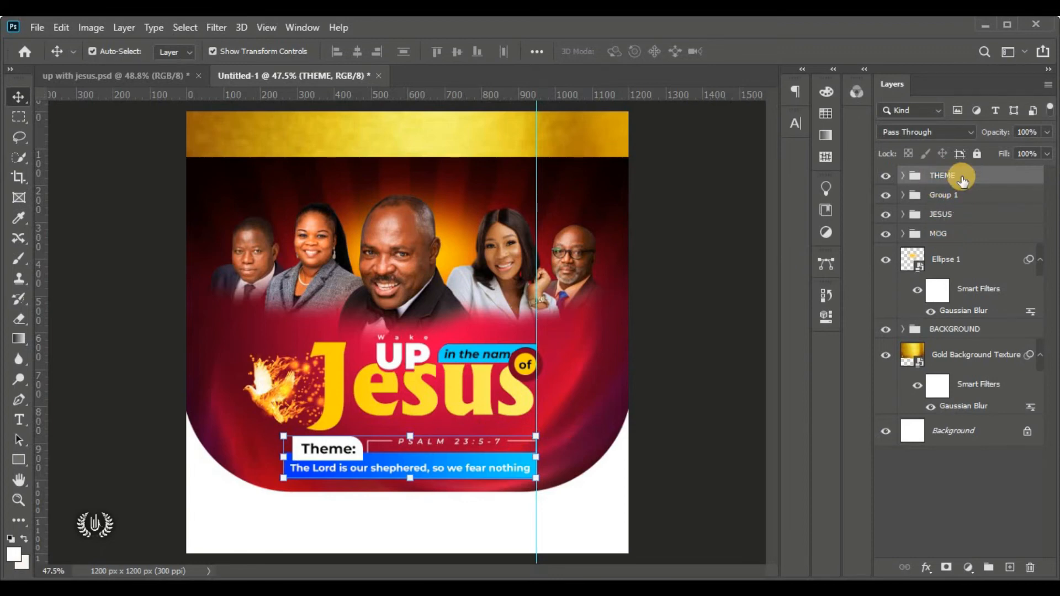
{"action": "left_click", "coordinate": [713, 299]}
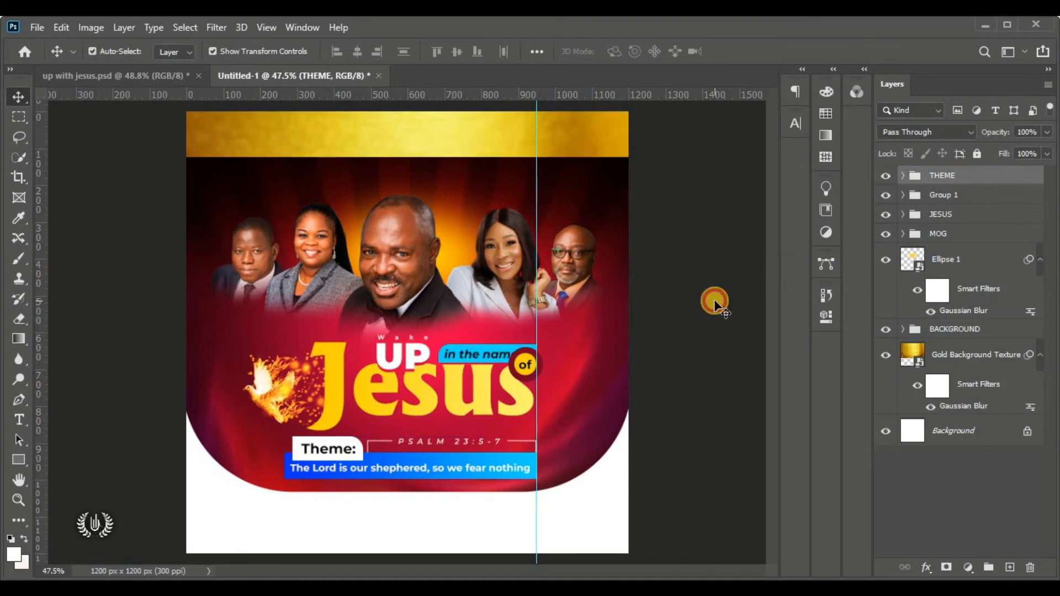
Scale the 'in the name' text to about 84% and nudge it up inside its blue banner
{"action": "left_click", "coordinate": [479, 355]}
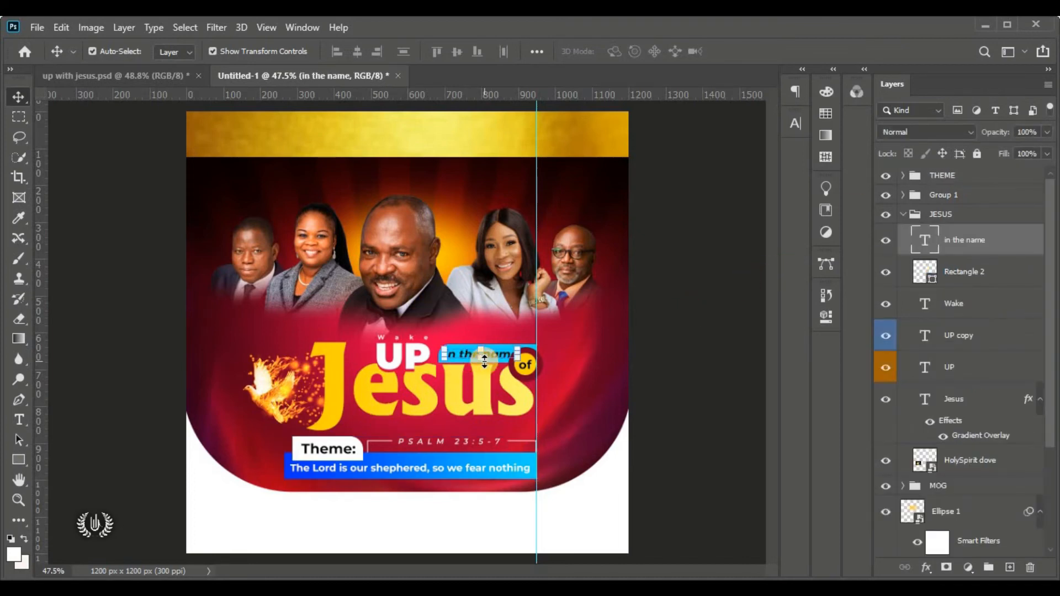
{"action": "scroll", "coordinate": [575, 363], "scroll_direction": "up", "scroll_amount": 5}
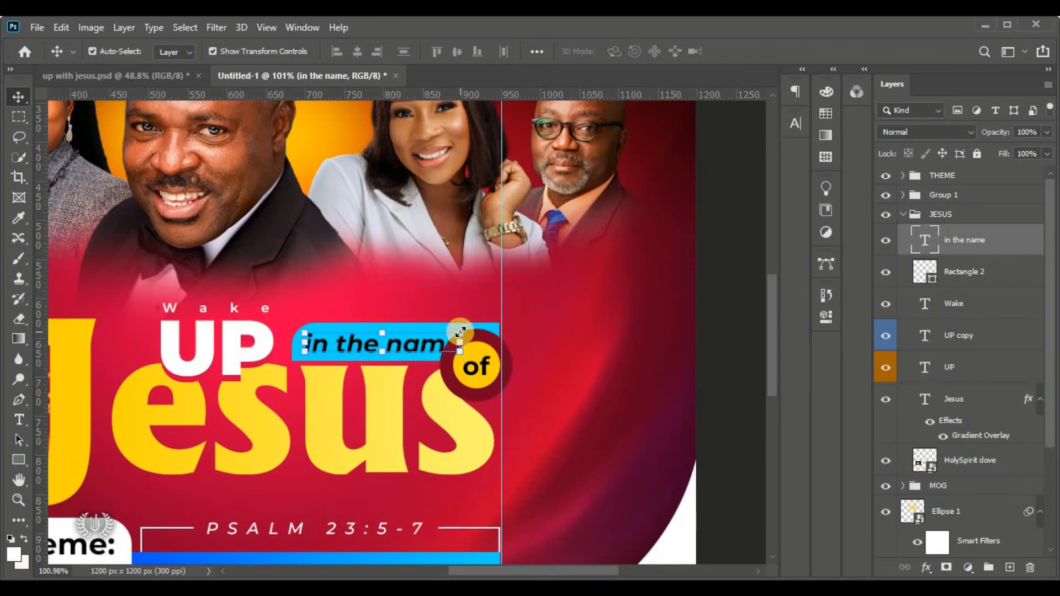
{"action": "left_click", "coordinate": [460, 332]}
{"action": "left_click_drag", "start_coordinate": [460, 331], "coordinate": [436, 336]}
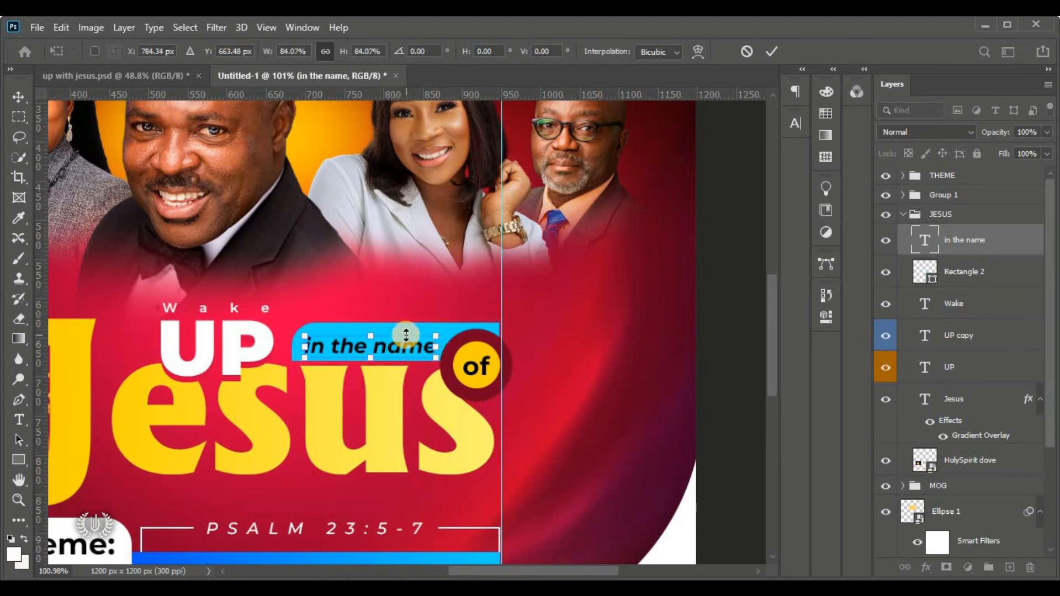
{"action": "key", "text": "Up"}
{"action": "key", "text": "Right"}
{"action": "key", "text": "Up"}
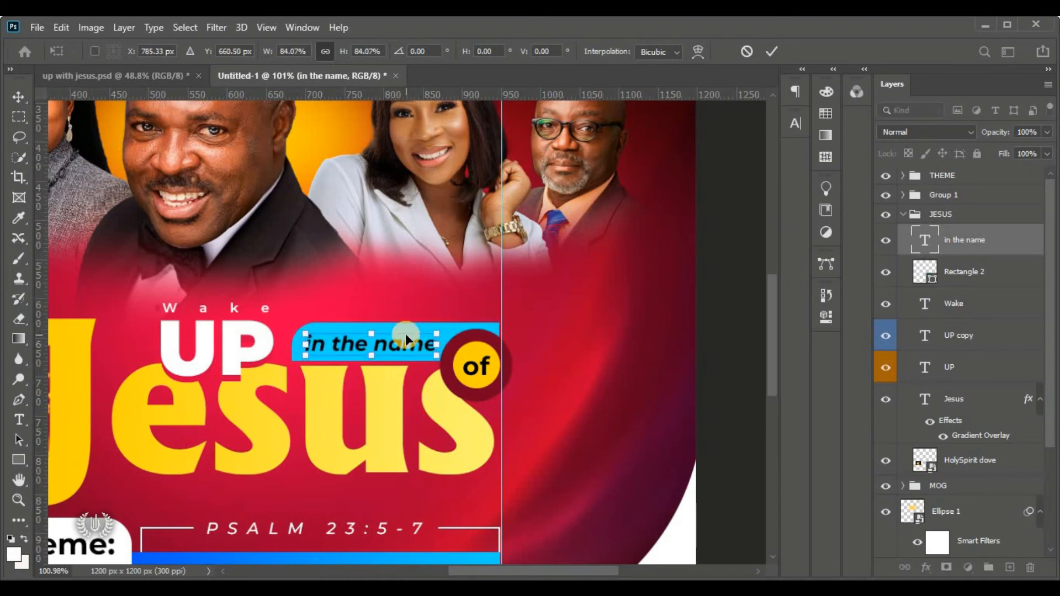
{"action": "key", "text": "ctrl+0"}
{"action": "left_click", "coordinate": [772, 61]}
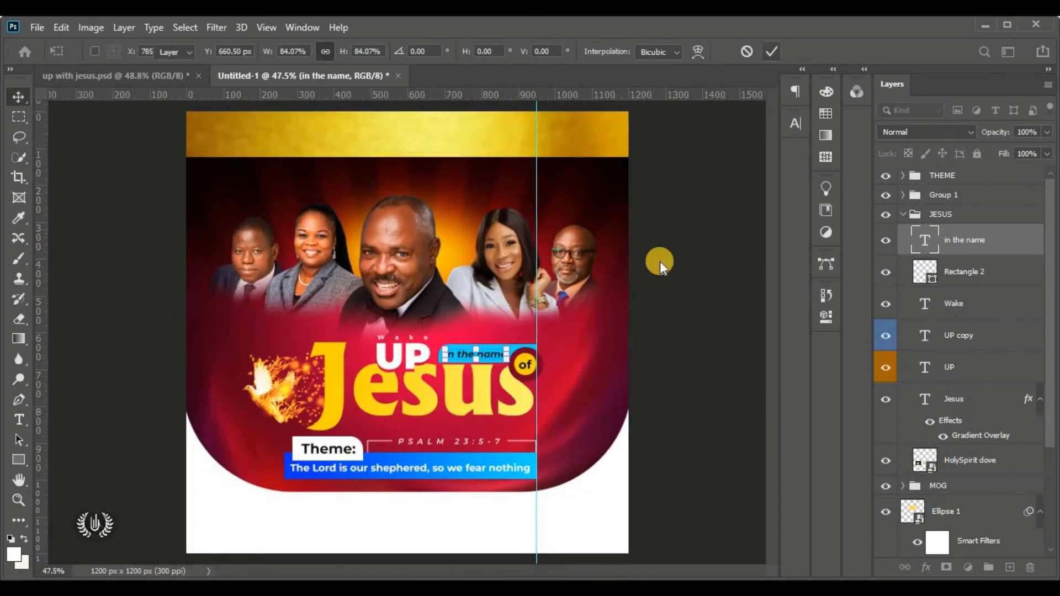
{"action": "left_click", "coordinate": [670, 273]}
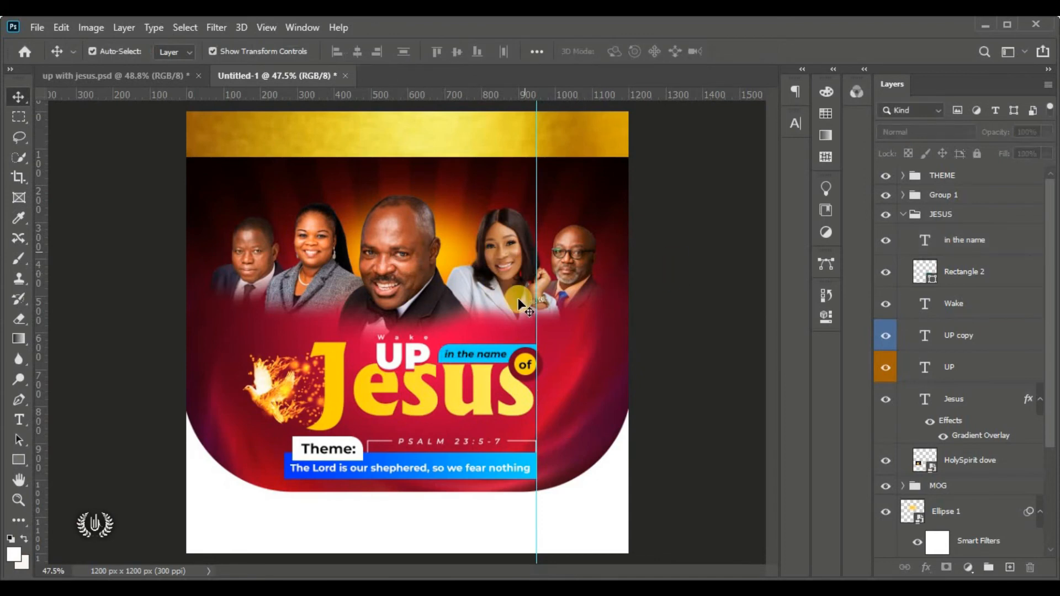
{"action": "left_click", "coordinate": [904, 215]}
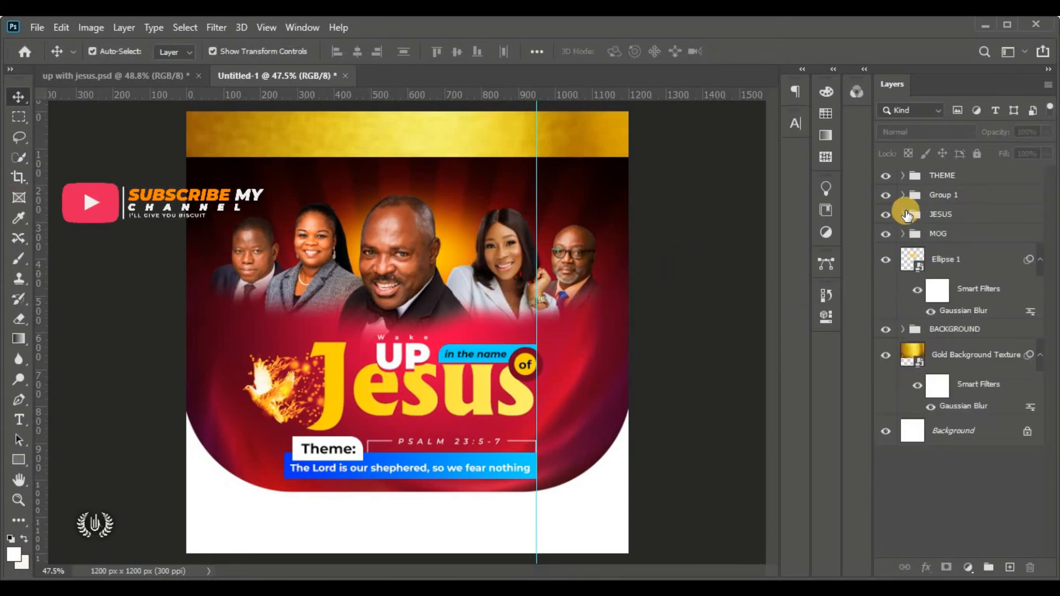
{"action": "left_click", "coordinate": [937, 177]}
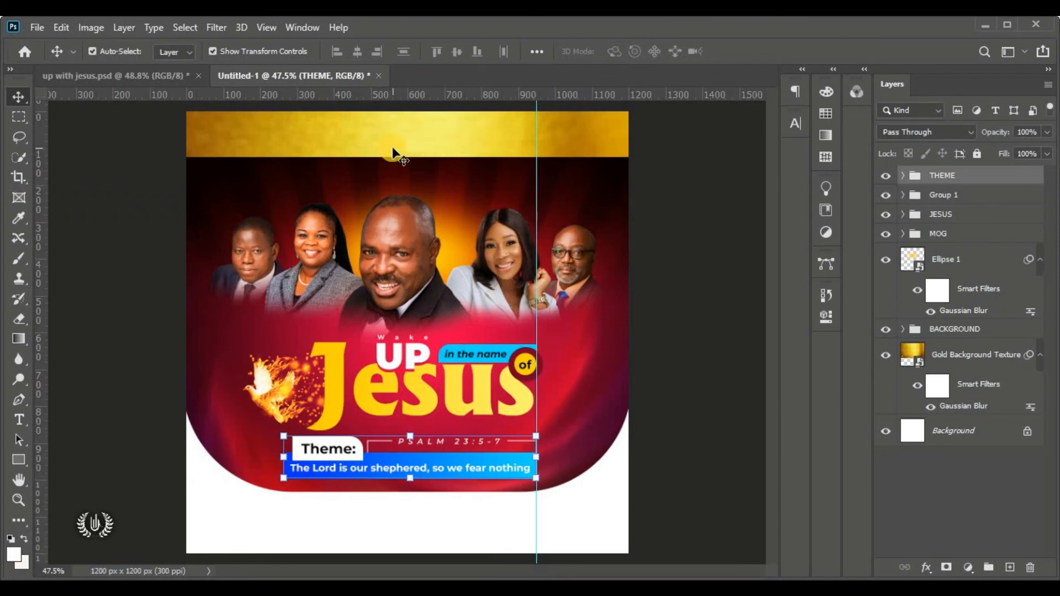
Draw a small white circle with the Ellipse tool on the top-left gold band
{"action": "left_click", "coordinate": [18, 462]}
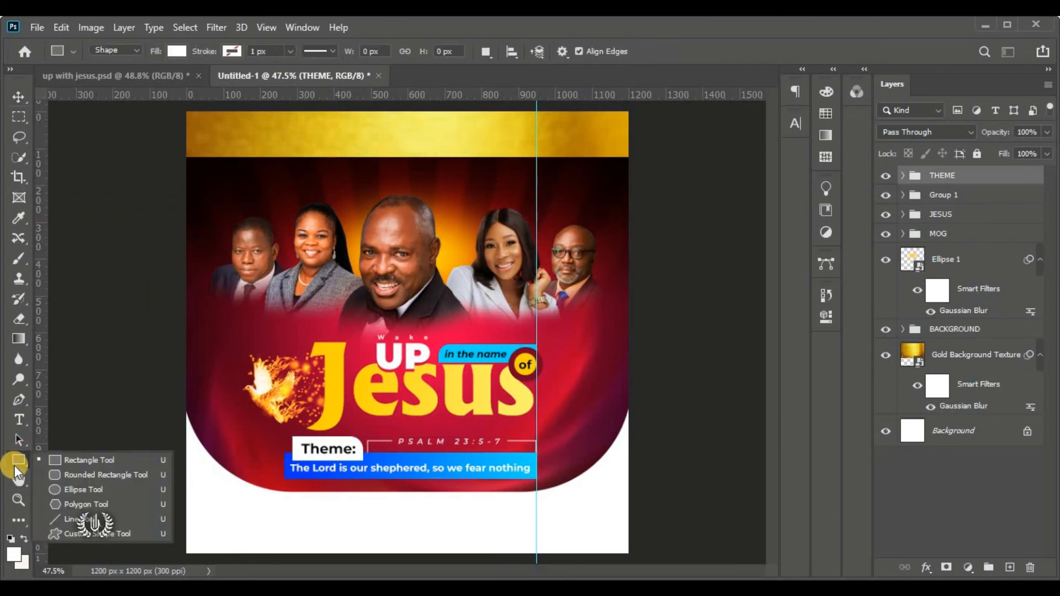
{"action": "left_click", "coordinate": [139, 494]}
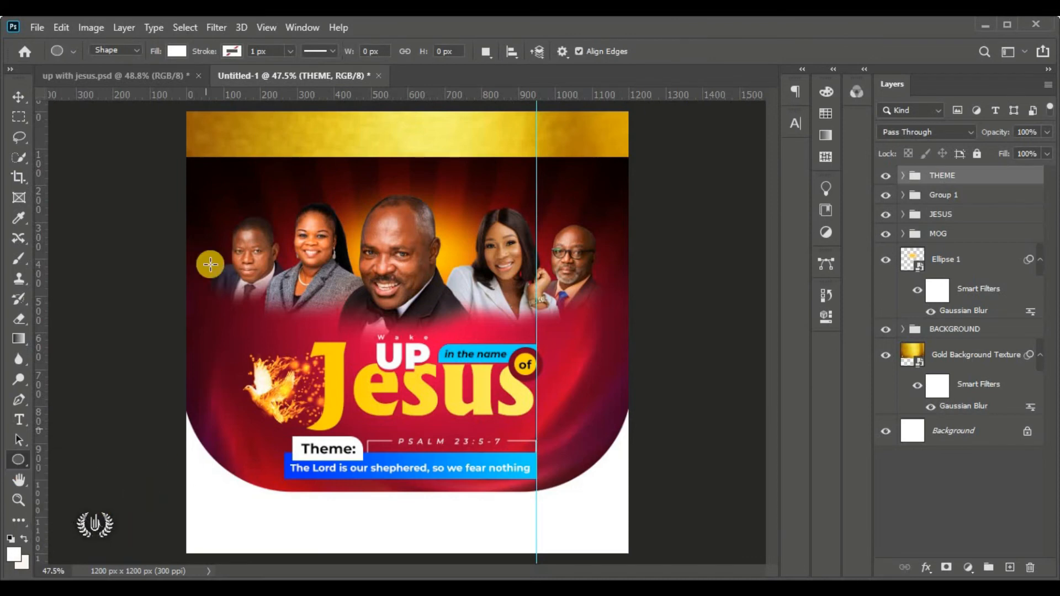
{"action": "left_click_drag", "start_coordinate": [214, 141], "coordinate": [246, 179]}
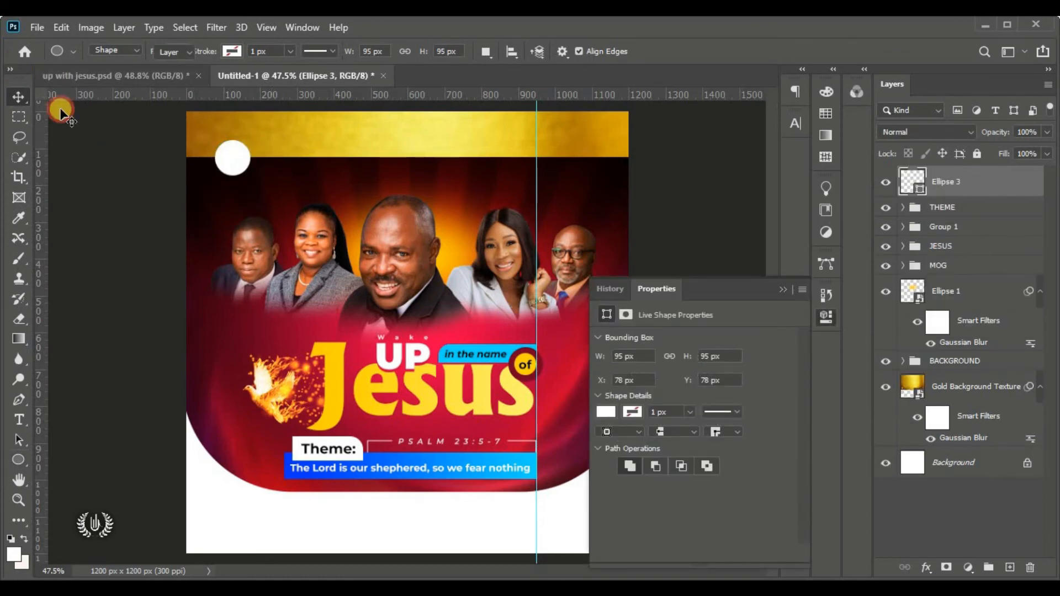
{"action": "left_click", "coordinate": [14, 95]}
{"action": "left_click_drag", "start_coordinate": [228, 154], "coordinate": [270, 169]}
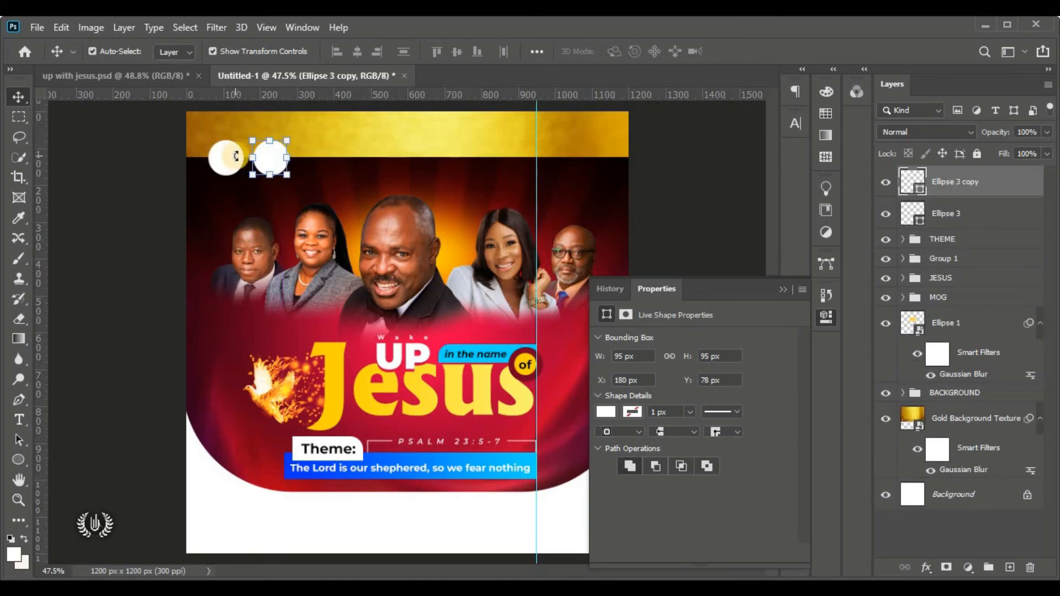
Nudge the second white circle closer to the first one
{"action": "scroll", "coordinate": [266, 138], "scroll_direction": "up", "scroll_amount": 8}
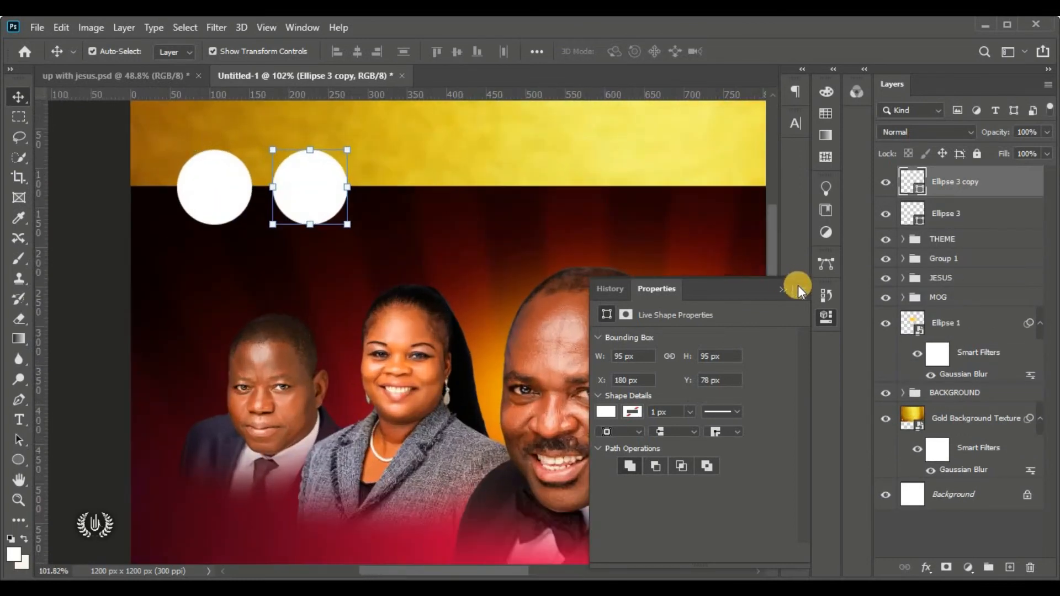
{"action": "left_click", "coordinate": [783, 290]}
{"action": "scroll", "coordinate": [343, 221], "scroll_direction": "up", "scroll_amount": 3}
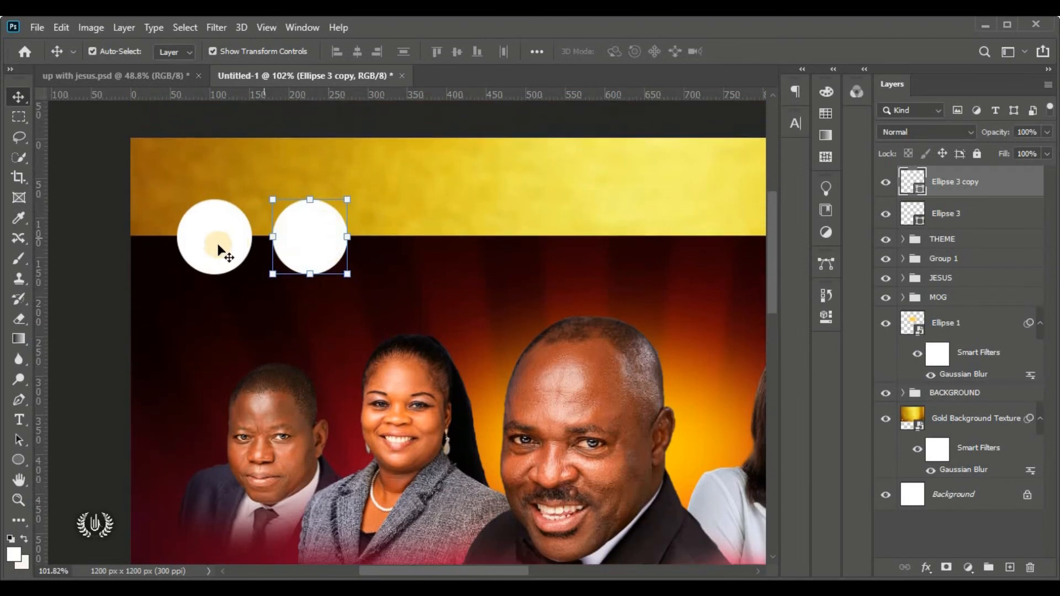
{"action": "left_click", "coordinate": [305, 252]}
{"action": "key", "text": "Left"}
{"action": "key", "text": "Left"}
{"action": "key", "text": "Left"}
{"action": "key", "text": "Left"}
{"action": "key", "text": "Left"}
{"action": "key", "text": "Left"}
{"action": "key", "text": "Left"}
{"action": "key", "text": "Left"}
{"action": "key", "text": "Left"}
{"action": "key", "text": "Left"}
{"action": "key", "text": "Left"}
{"action": "key", "text": "Left"}
{"action": "key", "text": "Left"}
{"action": "key", "text": "Left"}
{"action": "key", "text": "Left"}
{"action": "key", "text": "Left"}
{"action": "key", "text": "Left"}
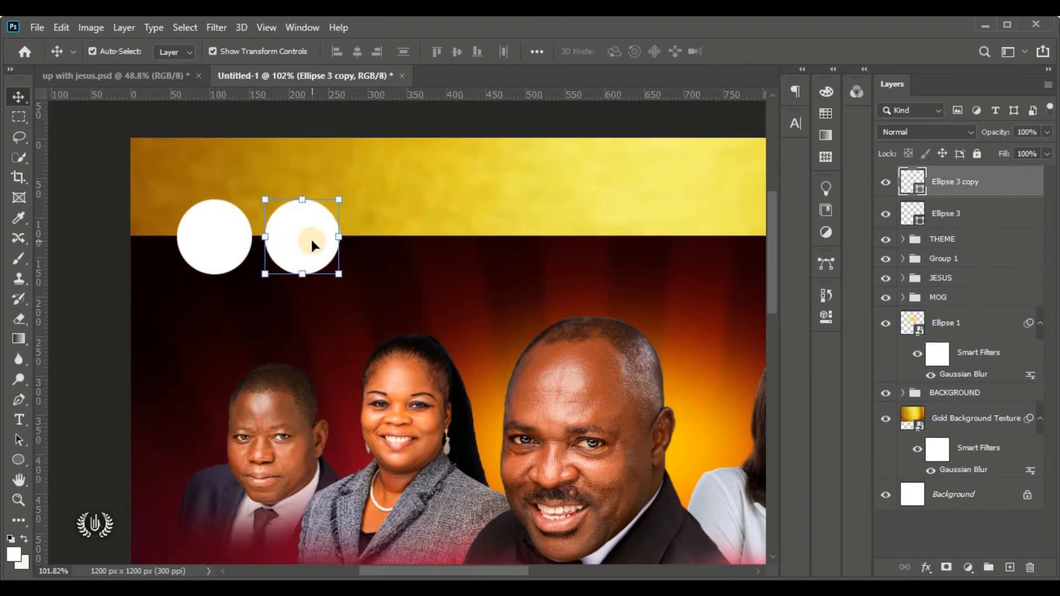
Scale both white circles together to about 81% and shift them slightly right
{"action": "left_click", "coordinate": [227, 239], "text": "shift"}
{"action": "left_click", "coordinate": [59, 28]}
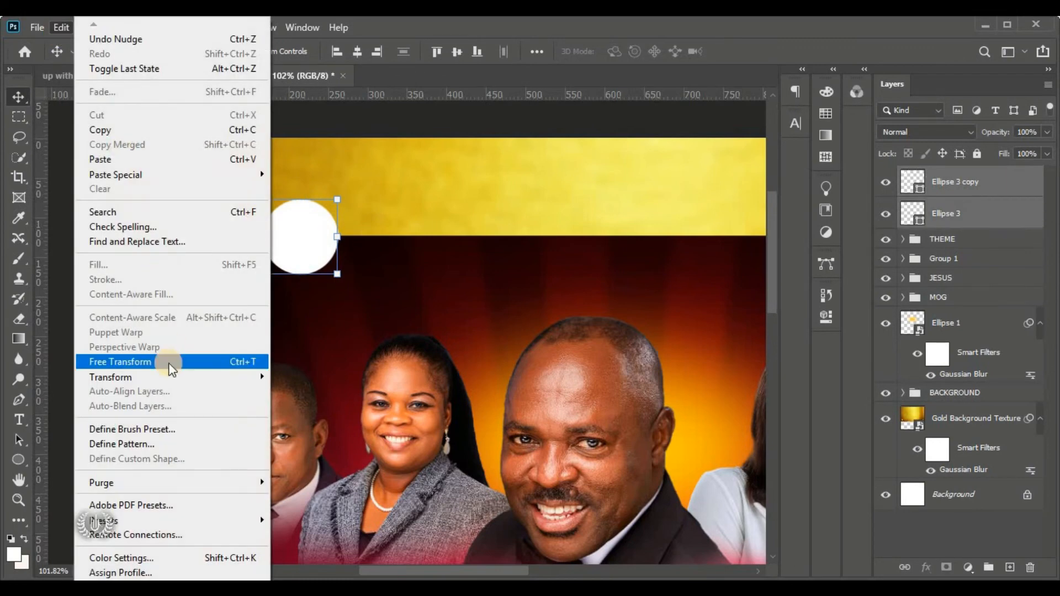
{"action": "left_click", "coordinate": [170, 363]}
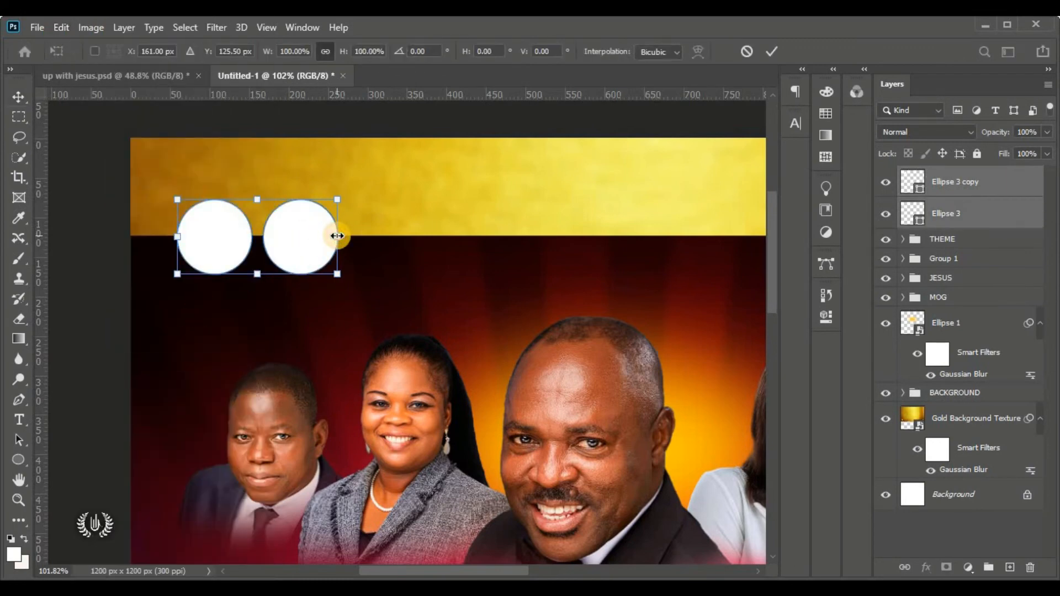
{"action": "left_click_drag", "start_coordinate": [337, 235], "coordinate": [309, 236]}
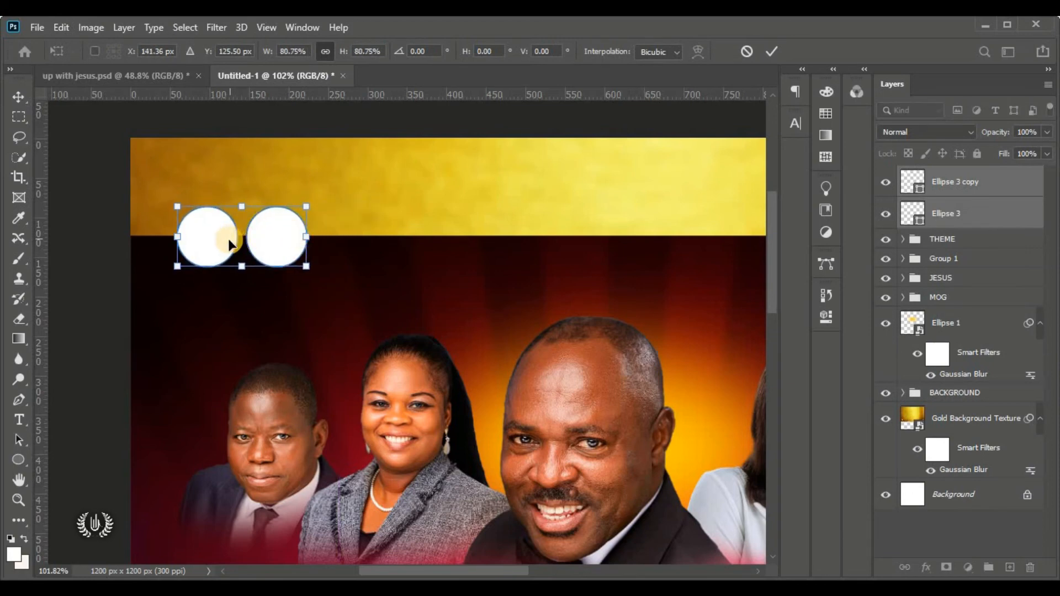
{"action": "left_click_drag", "start_coordinate": [239, 243], "coordinate": [248, 242]}
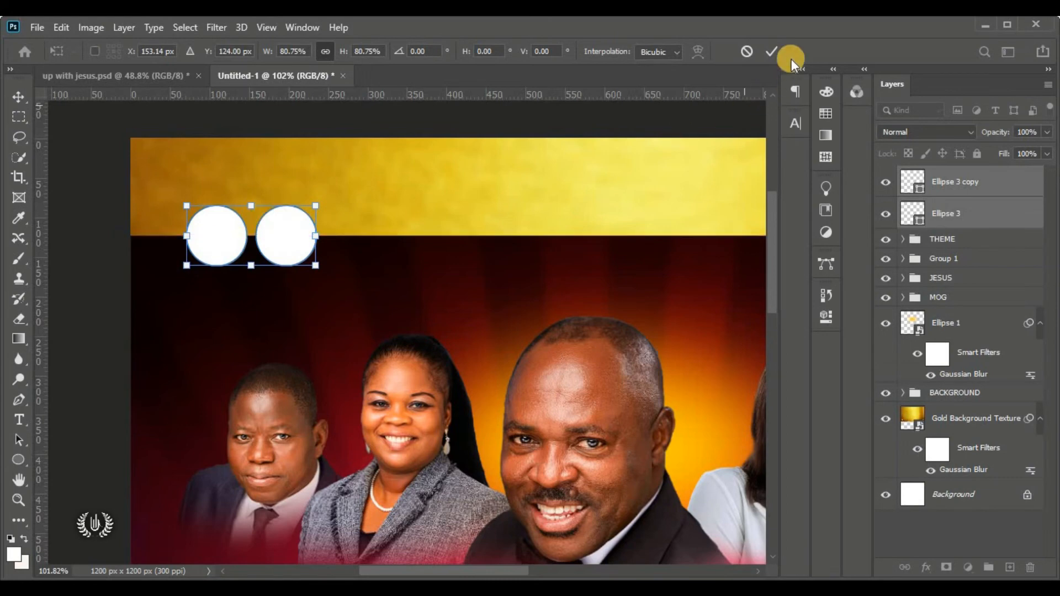
{"action": "left_click", "coordinate": [773, 52]}
{"action": "left_click", "coordinate": [105, 201]}
{"action": "key", "text": "ctrl+0"}
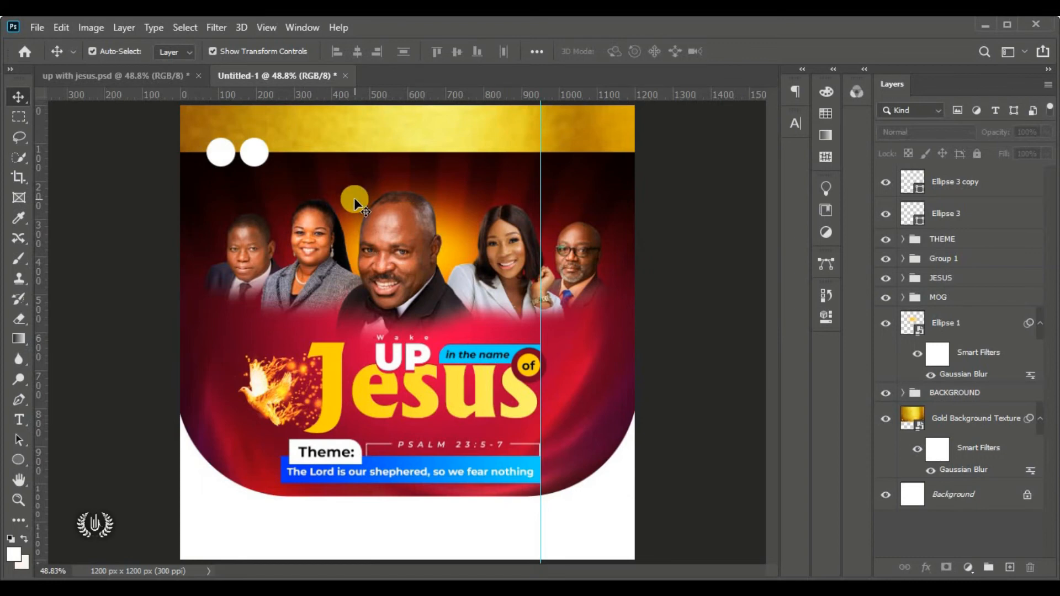
{"action": "left_click", "coordinate": [220, 150]}
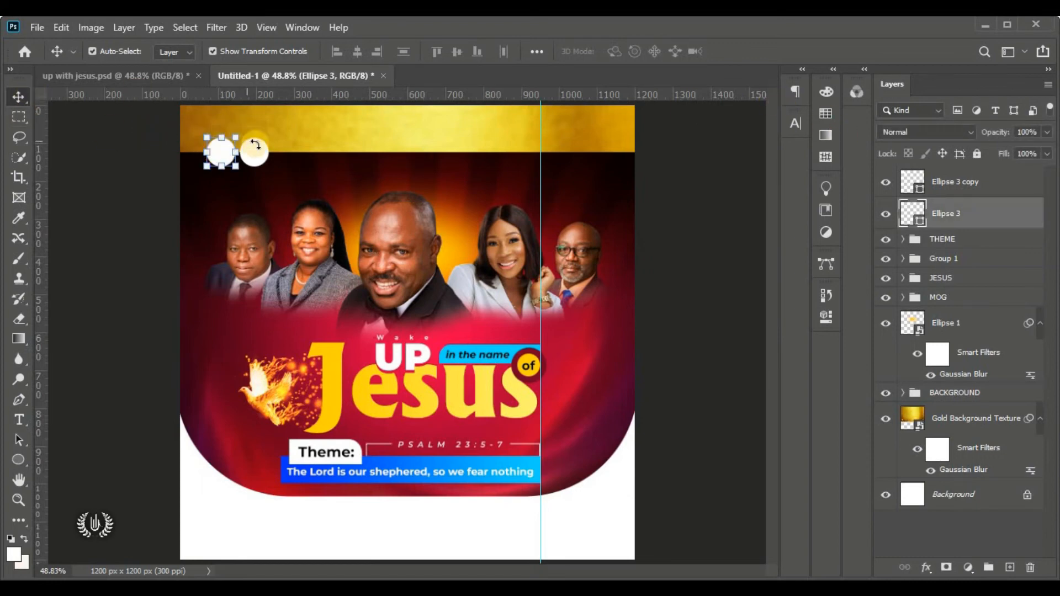
Place the LOGO image embedded, shrink it to about 6.89% and set it in the left circle
{"action": "left_click", "coordinate": [37, 27]}
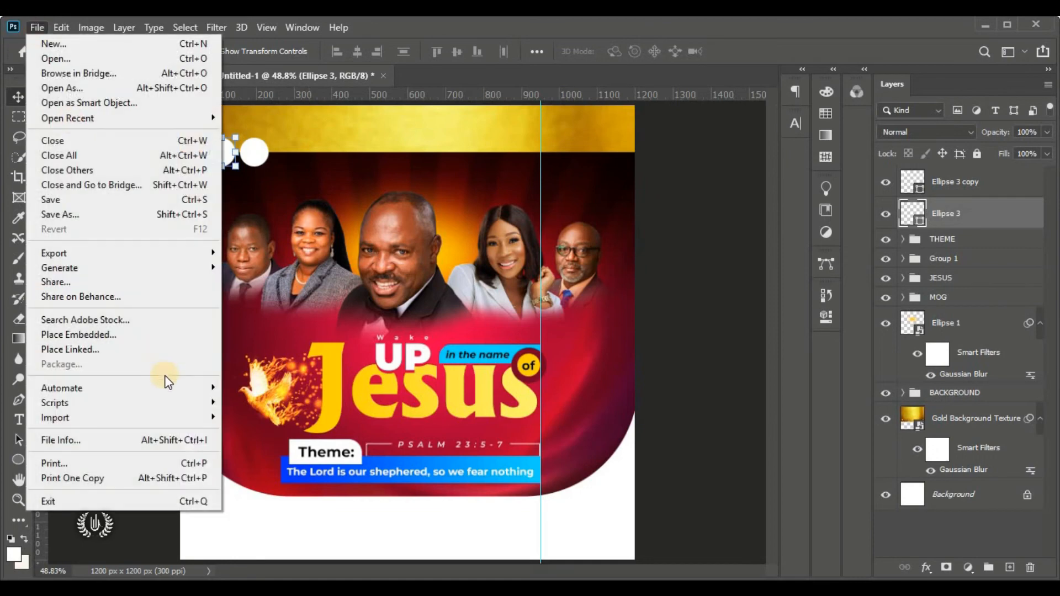
{"action": "left_click", "coordinate": [160, 335]}
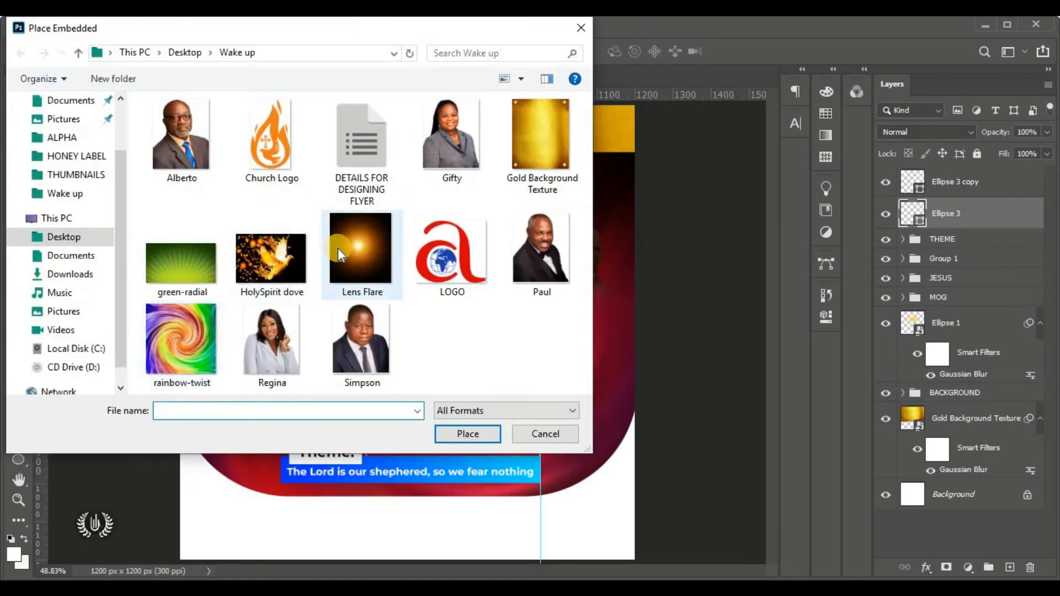
{"action": "left_click", "coordinate": [448, 261]}
{"action": "left_click", "coordinate": [468, 433]}
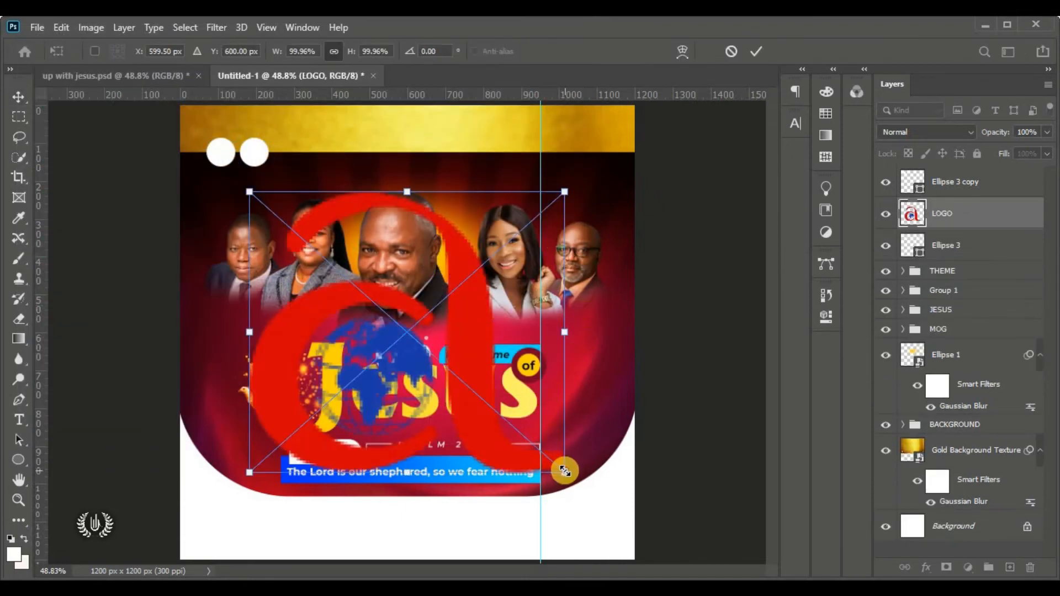
{"action": "left_click_drag", "start_coordinate": [566, 470], "coordinate": [334, 264]}
{"action": "left_click_drag", "start_coordinate": [286, 225], "coordinate": [243, 182]}
{"action": "key", "text": "Left"}
{"action": "key", "text": "Left"}
{"action": "key", "text": "Left"}
{"action": "key", "text": "Left"}
{"action": "key", "text": "Left"}
{"action": "key", "text": "Left"}
{"action": "key", "text": "Left"}
{"action": "key", "text": "Left"}
{"action": "key", "text": "Left"}
{"action": "key", "text": "Left"}
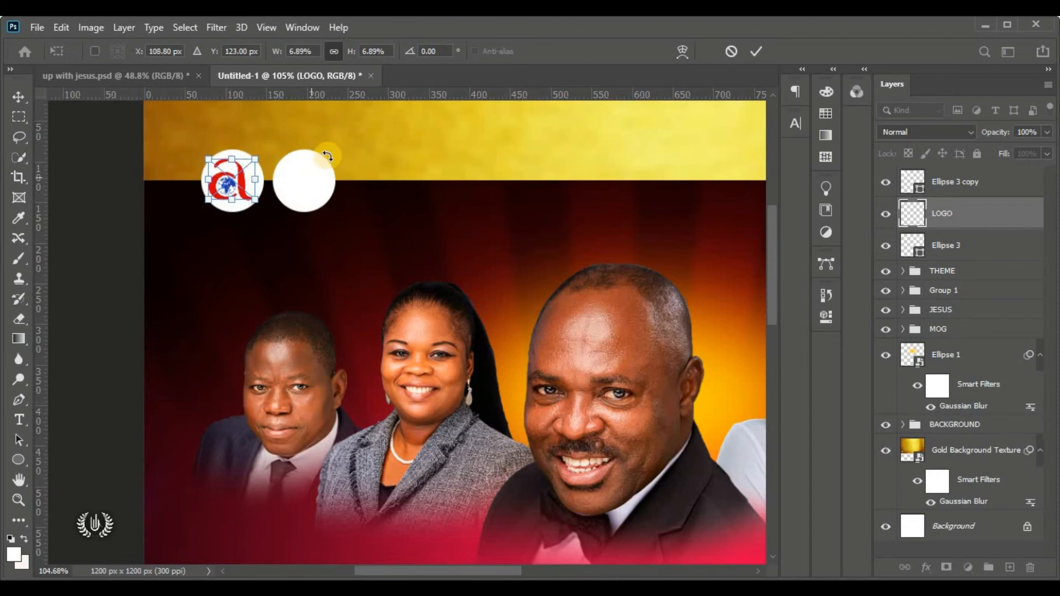
{"action": "left_click", "coordinate": [756, 52]}
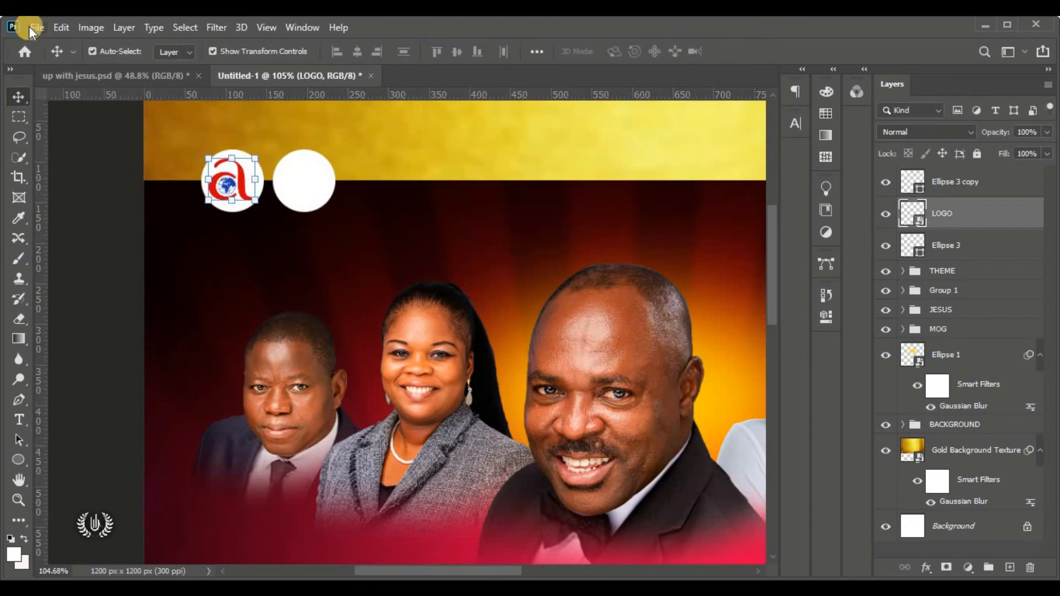
{"action": "left_click", "coordinate": [38, 29]}
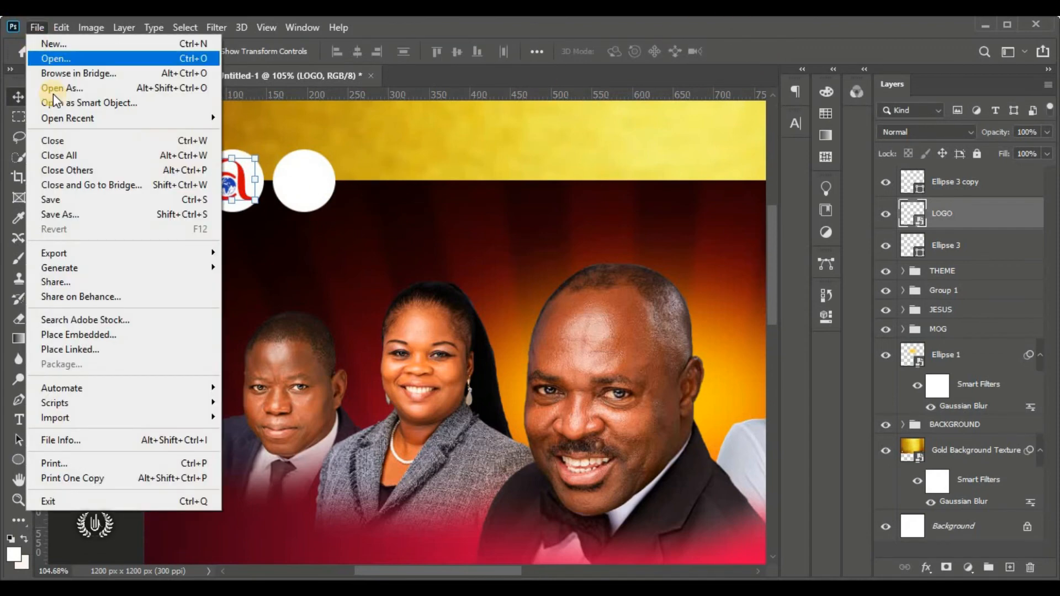
Place the Church Logo image onto the right white circle and move its layer above Ellipse 3 copy
{"action": "left_click", "coordinate": [170, 339]}
{"action": "left_click", "coordinate": [276, 156]}
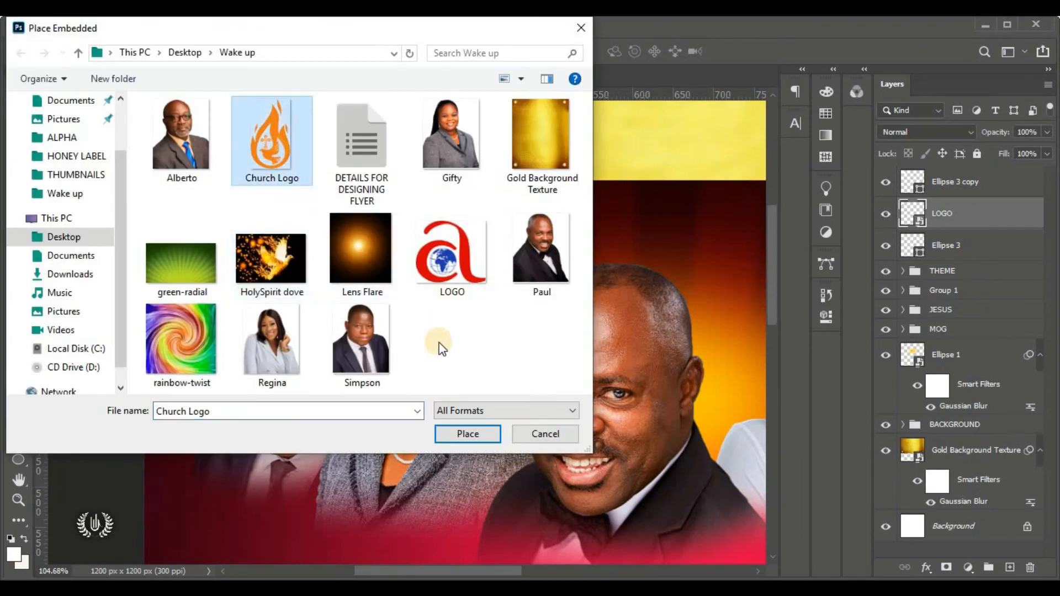
{"action": "left_click", "coordinate": [461, 438]}
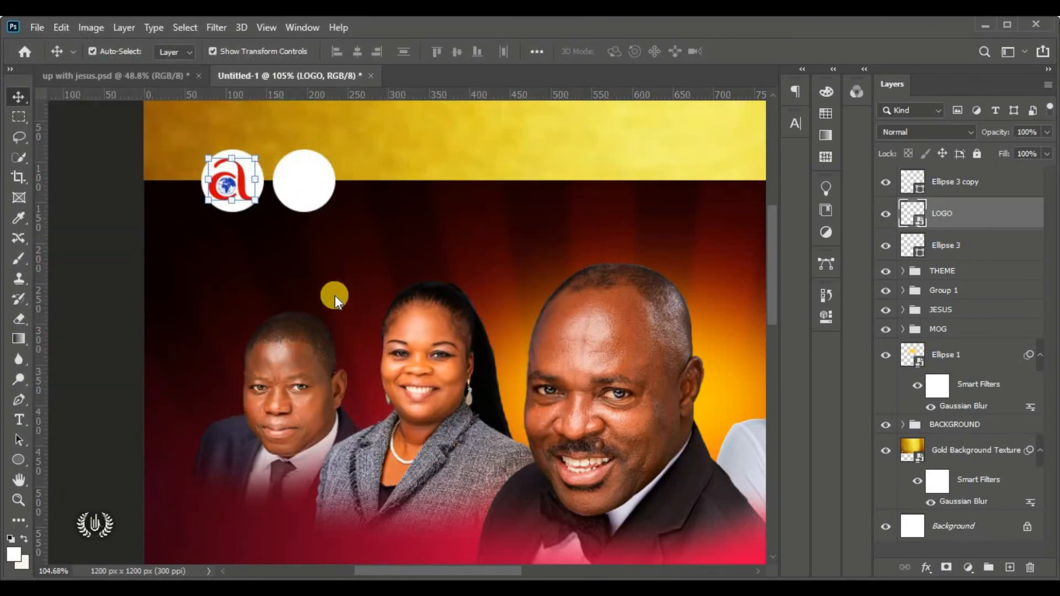
{"action": "left_click_drag", "start_coordinate": [721, 332], "coordinate": [229, 332]}
{"action": "left_click_drag", "start_coordinate": [215, 344], "coordinate": [334, 208]}
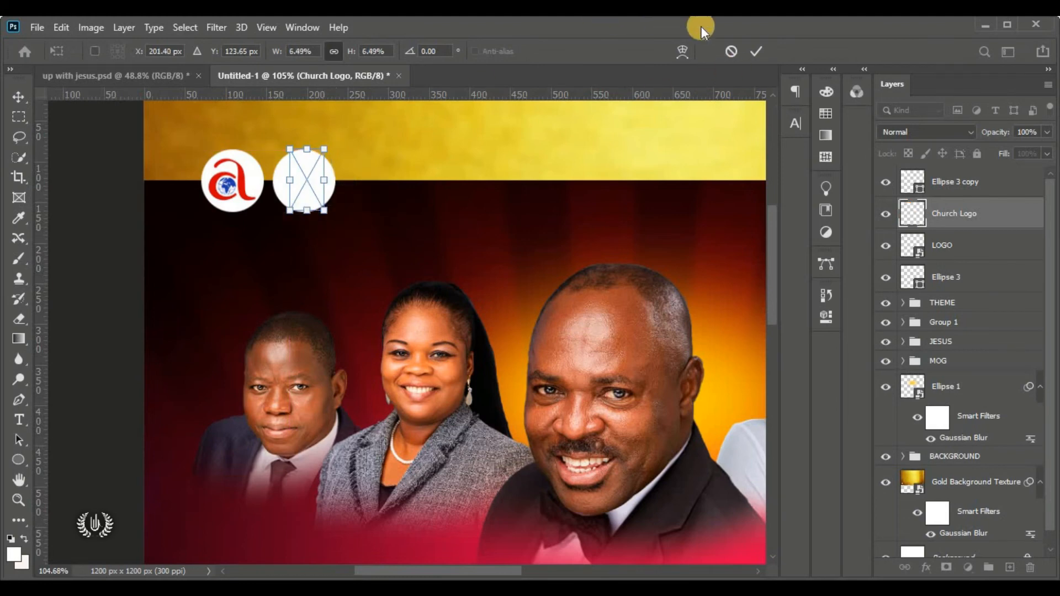
{"action": "left_click", "coordinate": [790, 84]}
{"action": "left_click_drag", "start_coordinate": [988, 212], "coordinate": [889, 175]}
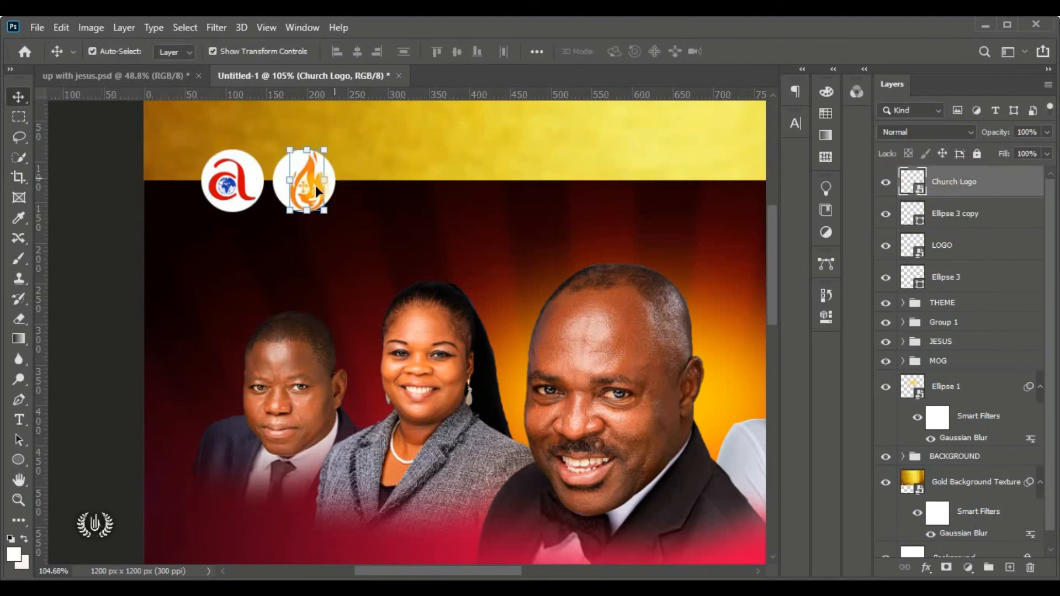
Nudge the right circle and re-shrink the flame logo to about 5.03% inside it
{"action": "left_click", "coordinate": [313, 174]}
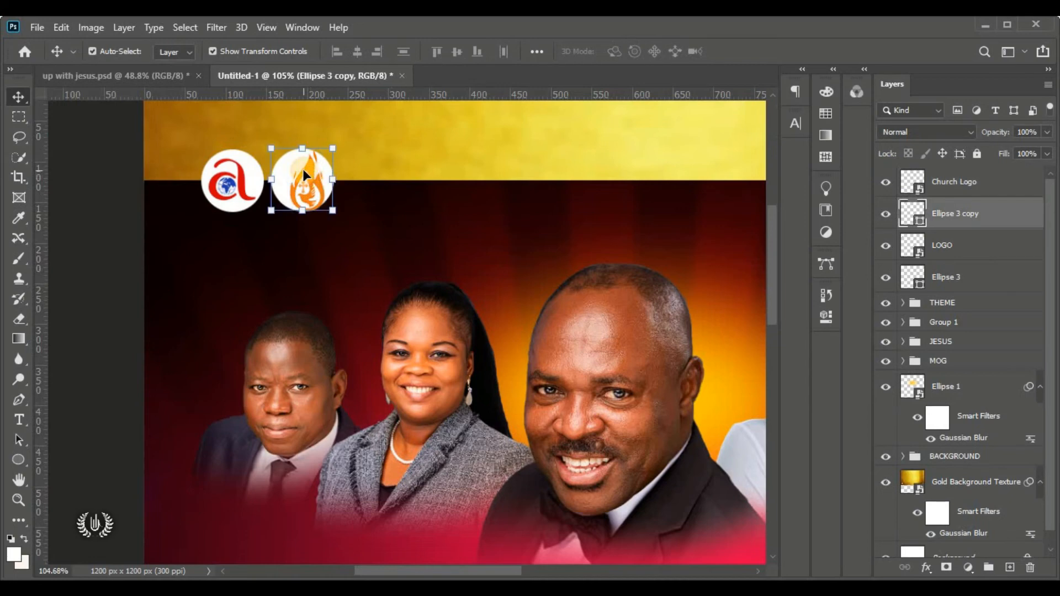
{"action": "key", "text": "Right"}
{"action": "key", "text": "Right"}
{"action": "key", "text": "Right"}
{"action": "key", "text": "Down"}
{"action": "left_click", "coordinate": [310, 168]}
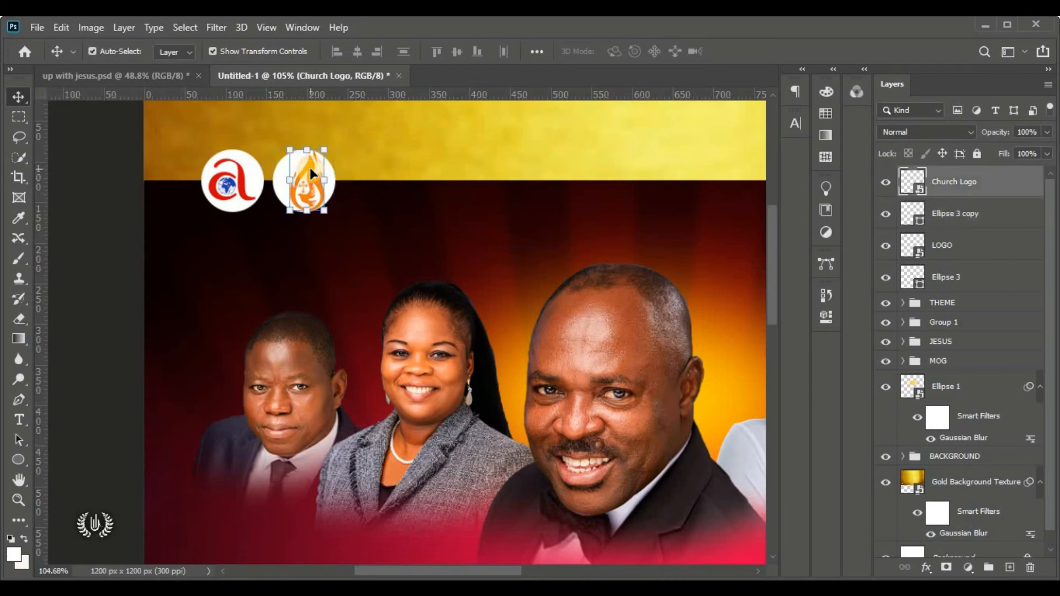
{"action": "key", "text": "ctrl+t"}
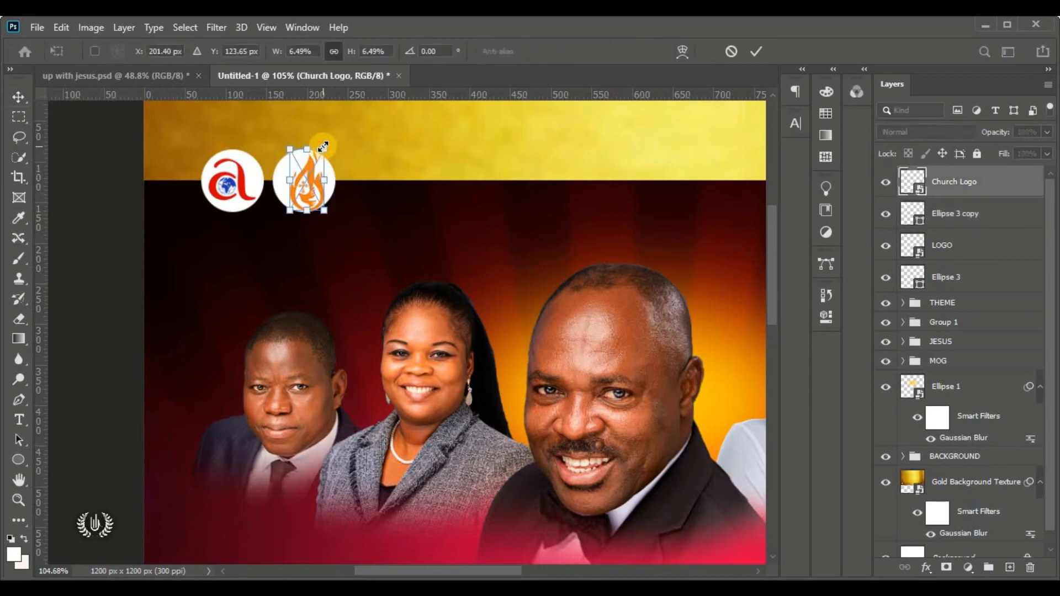
{"action": "left_click_drag", "start_coordinate": [323, 147], "coordinate": [305, 189]}
{"action": "left_click", "coordinate": [756, 51]}
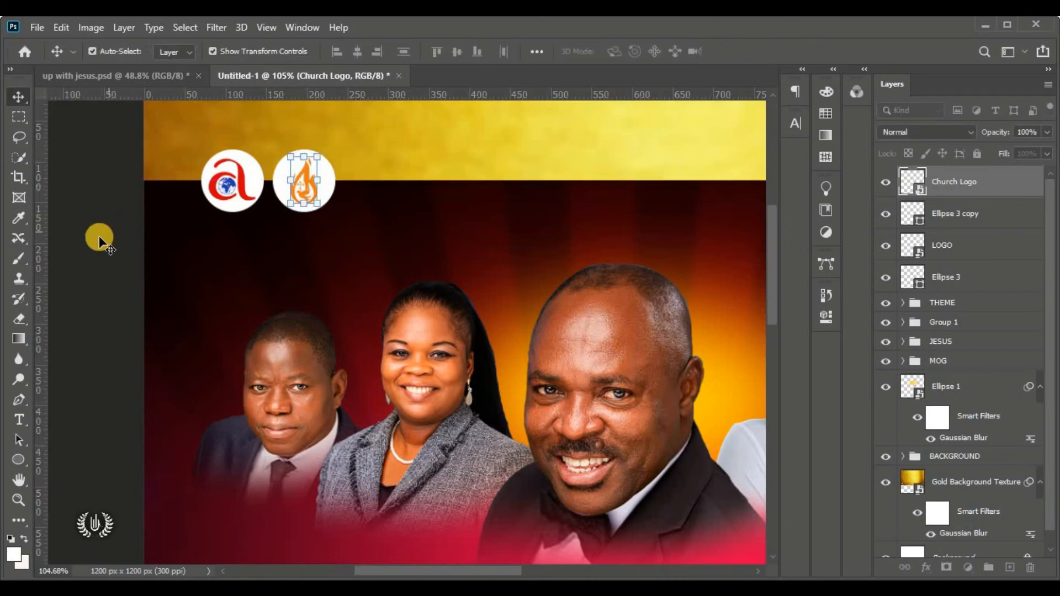
{"action": "left_click", "coordinate": [99, 236]}
{"action": "left_click", "coordinate": [306, 176]}
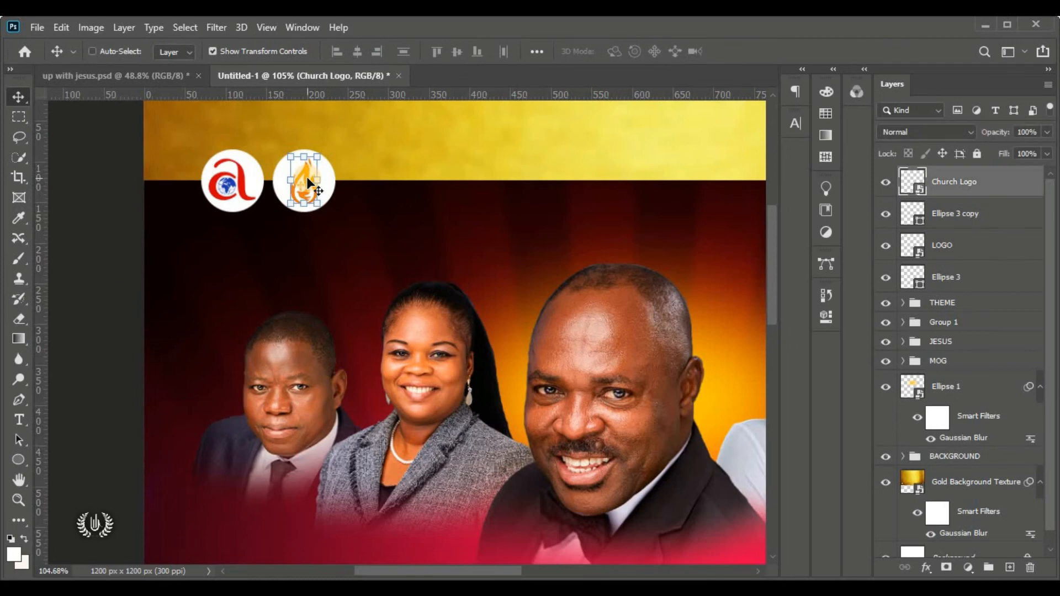
{"action": "key", "text": "ctrl+minus"}
{"action": "key", "text": "ctrl+minus"}
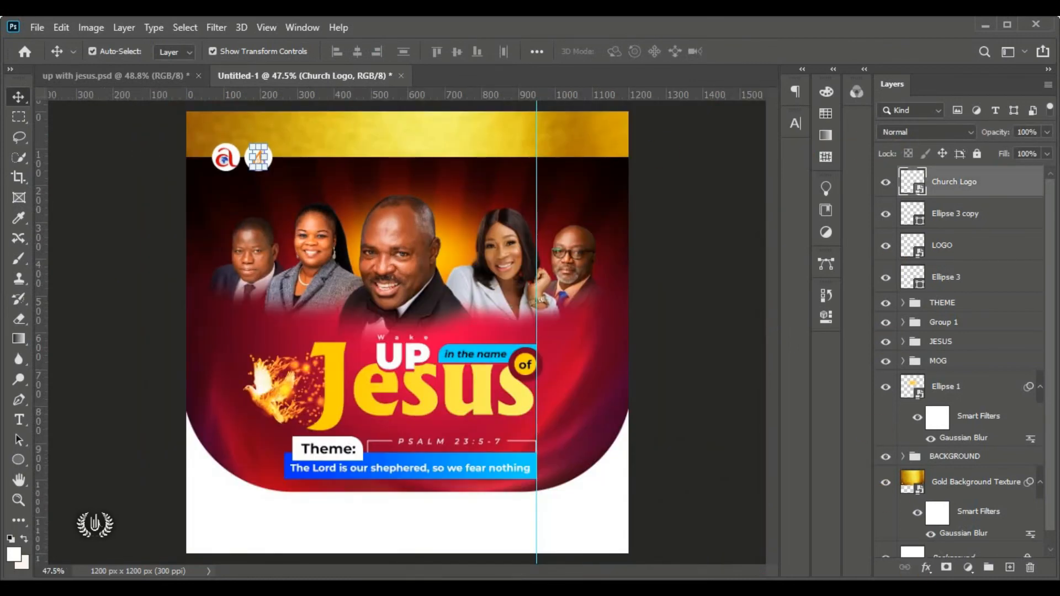
{"action": "left_click", "coordinate": [923, 570]}
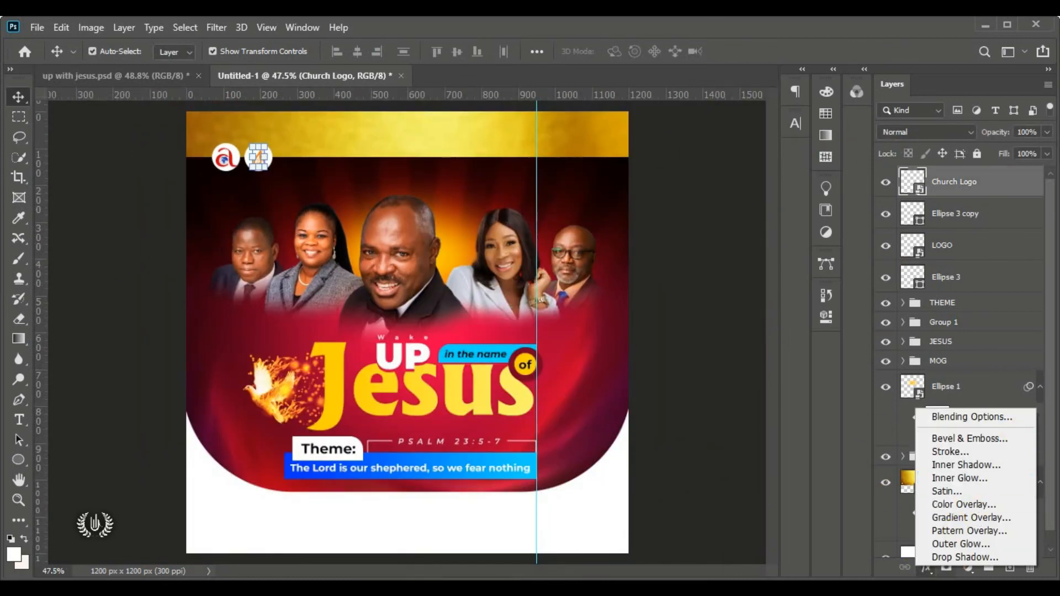
Add a Color Overlay layer style to the Church Logo layer
{"action": "left_click", "coordinate": [724, 519]}
{"action": "left_click", "coordinate": [926, 567]}
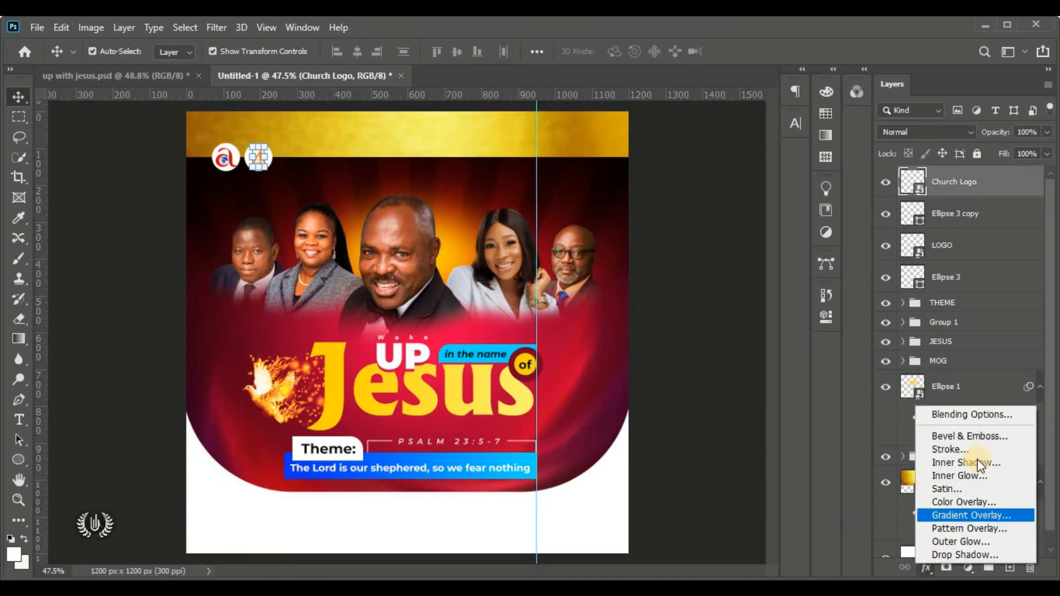
{"action": "left_click", "coordinate": [995, 416]}
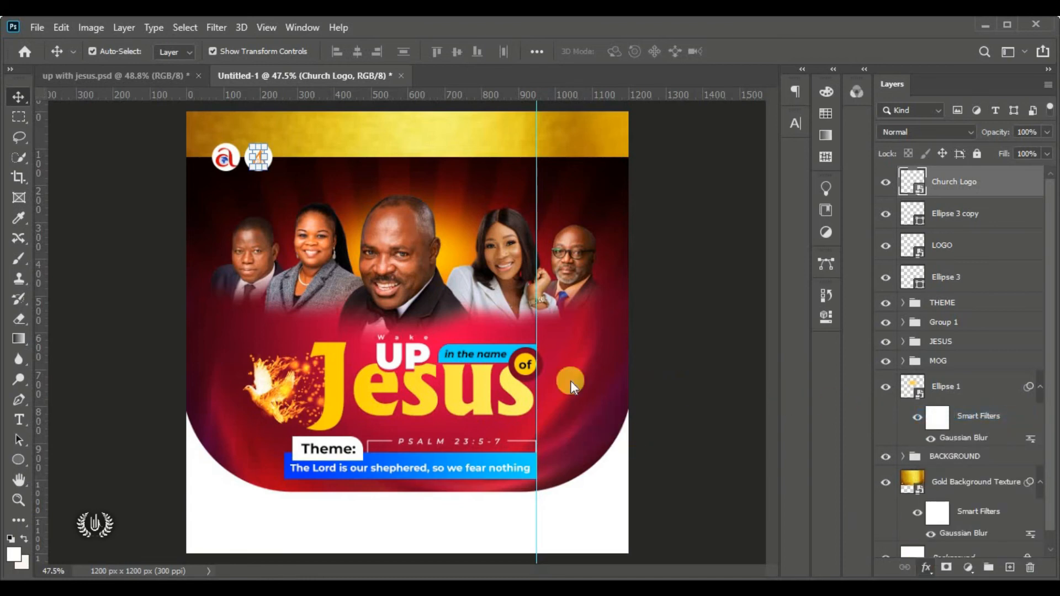
{"action": "left_click_drag", "start_coordinate": [483, 38], "coordinate": [585, 49]}
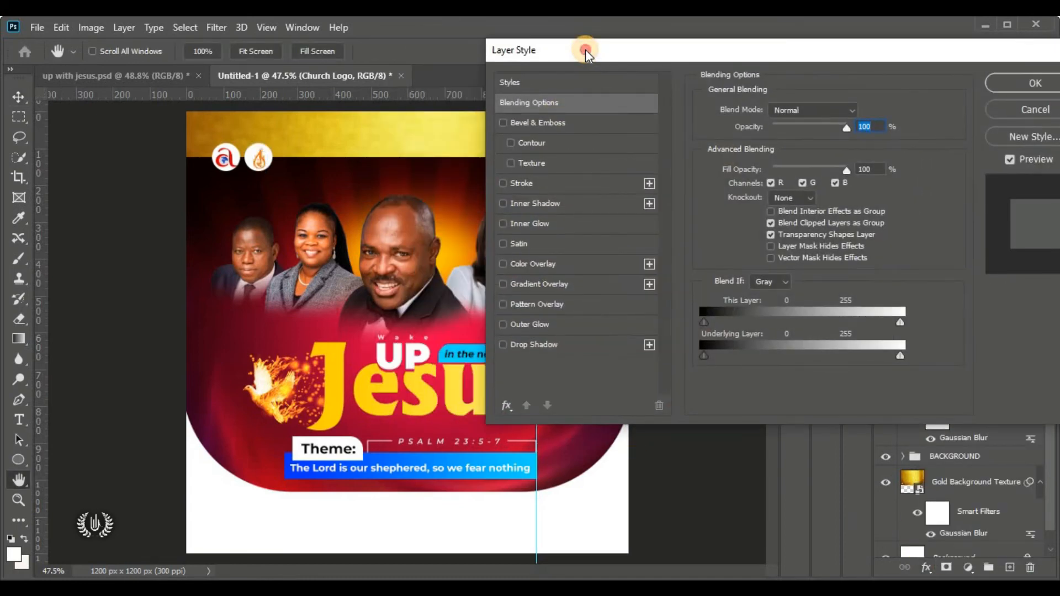
{"action": "left_click", "coordinate": [573, 265]}
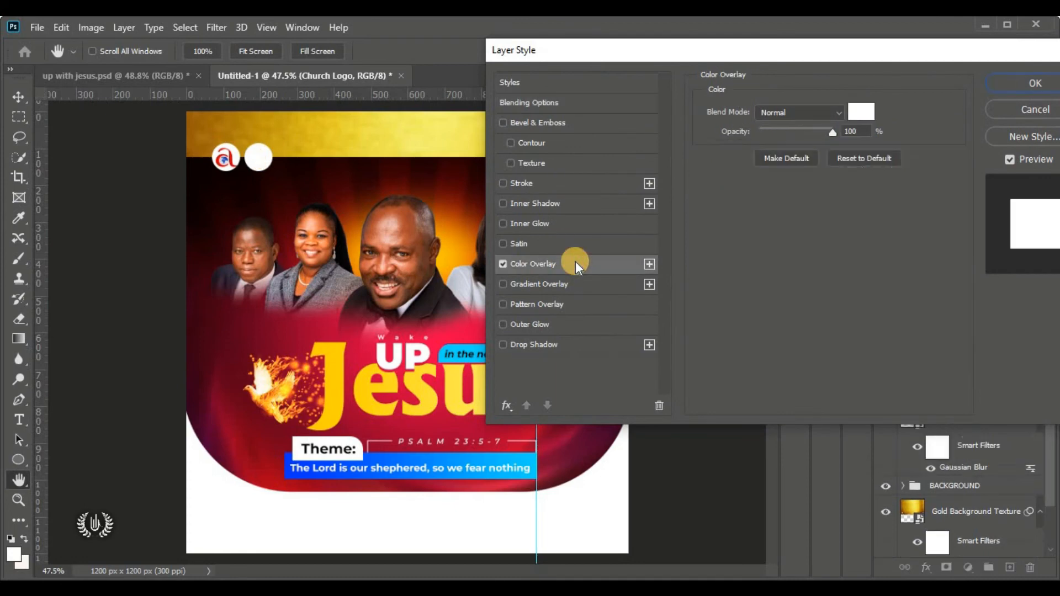
{"action": "left_click", "coordinate": [864, 116]}
{"action": "left_click_drag", "start_coordinate": [750, 293], "coordinate": [792, 348]}
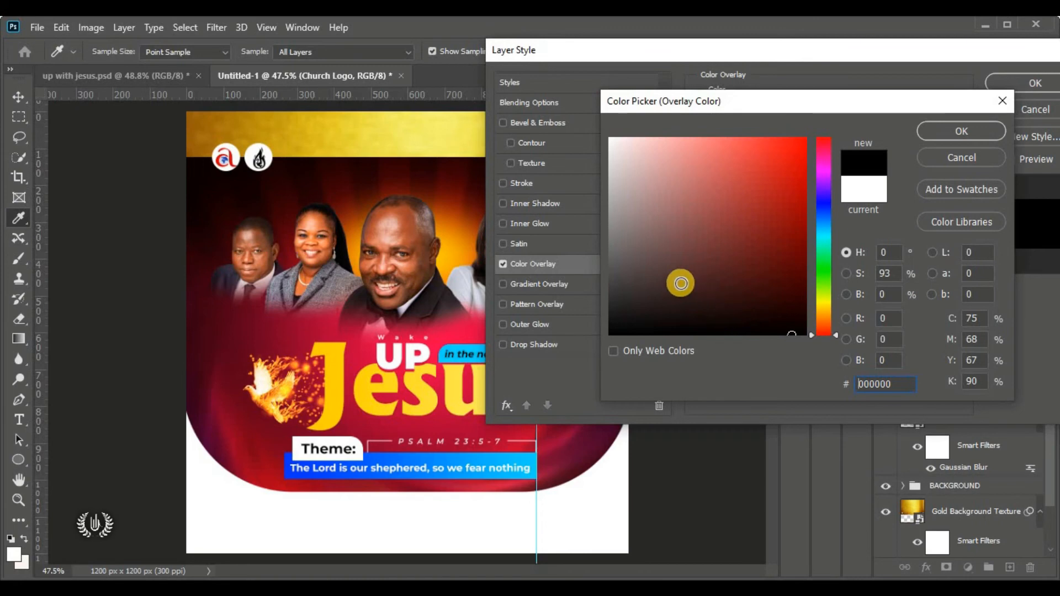
Set the overlay colour to hex 2a010b copied from the Notepad notes and apply it
{"action": "left_click_drag", "start_coordinate": [892, 384], "coordinate": [561, 384]}
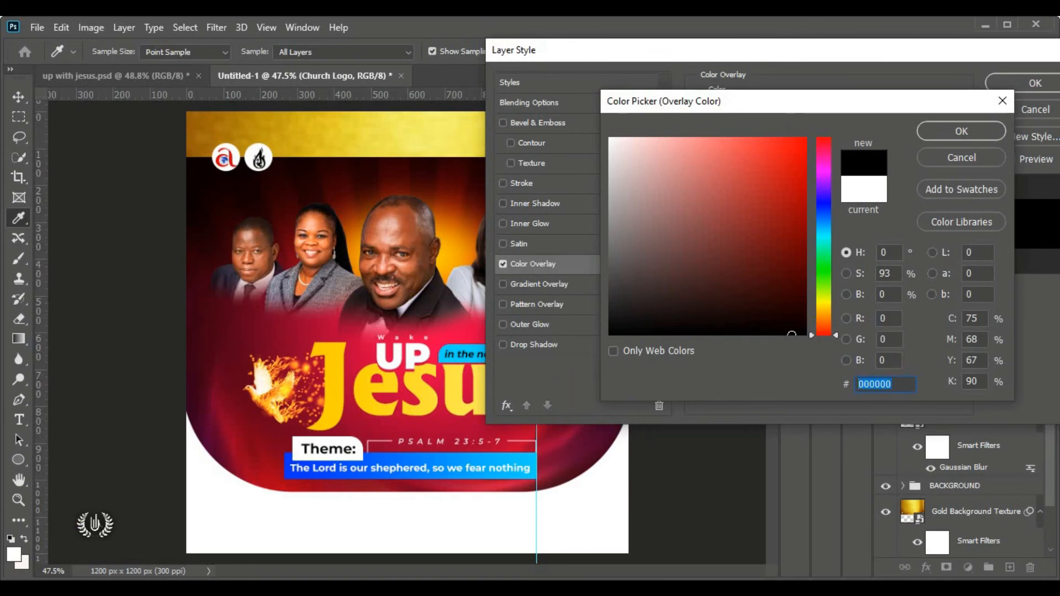
{"action": "left_click", "coordinate": [74, 587]}
{"action": "left_click_drag", "start_coordinate": [320, 159], "coordinate": [277, 164]}
{"action": "right_click", "coordinate": [301, 160]}
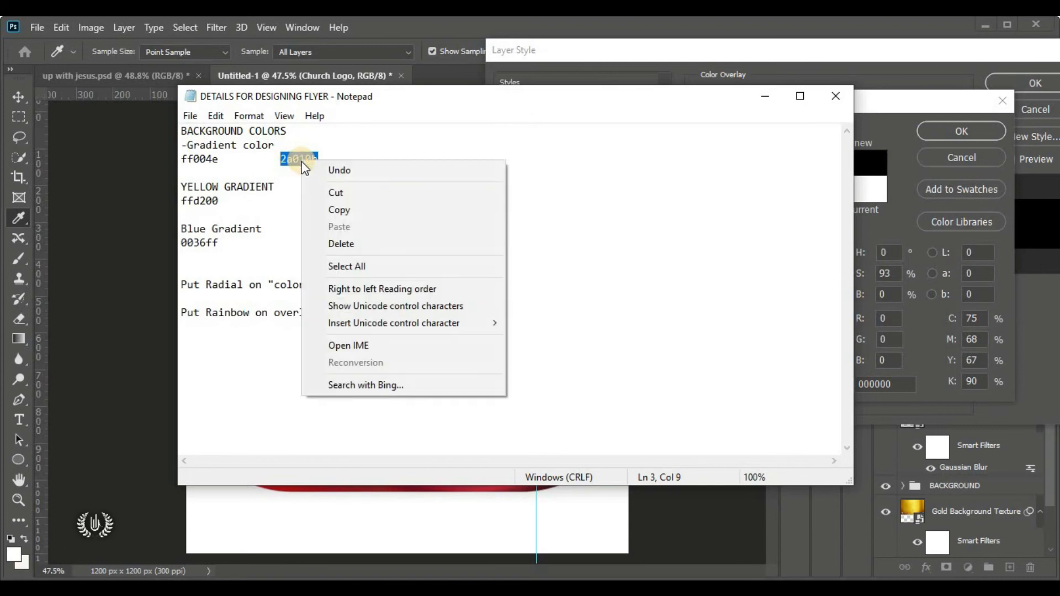
{"action": "left_click", "coordinate": [380, 211]}
{"action": "left_click", "coordinate": [50, 586]}
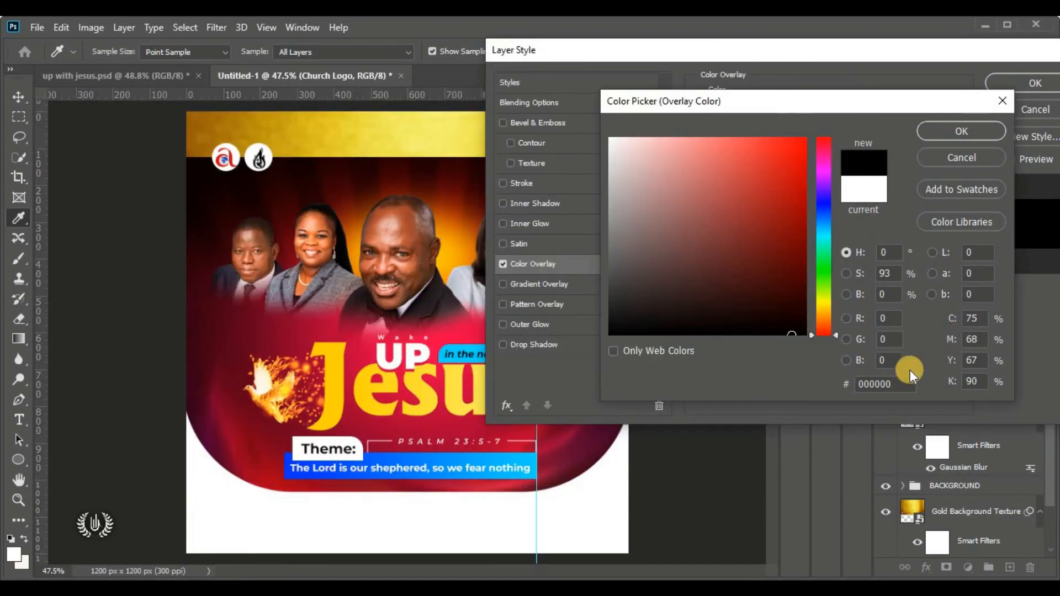
{"action": "double_click", "coordinate": [885, 383]}
{"action": "right_click", "coordinate": [885, 383]}
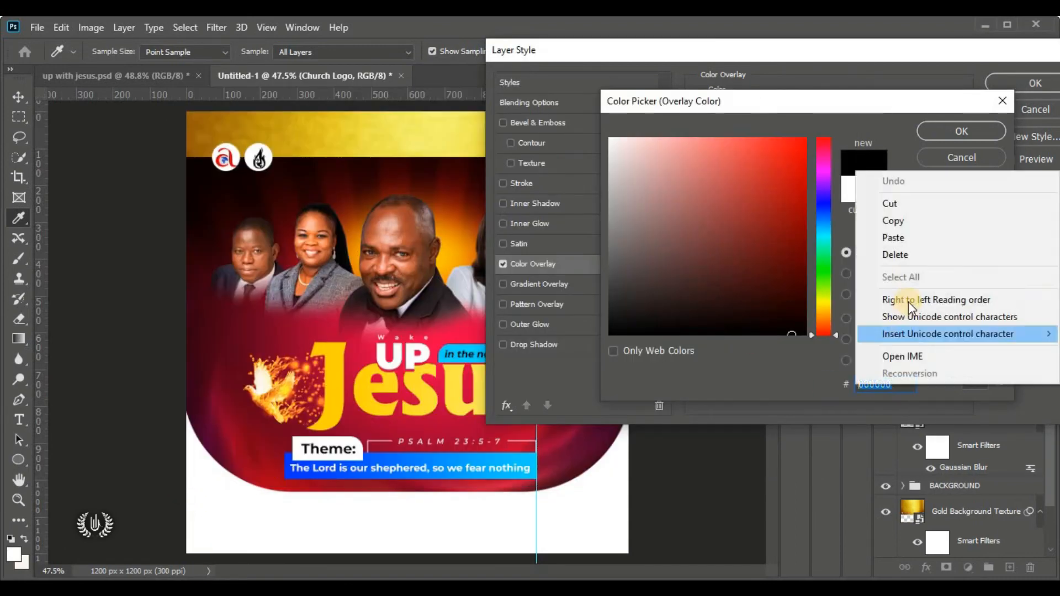
{"action": "left_click", "coordinate": [920, 237]}
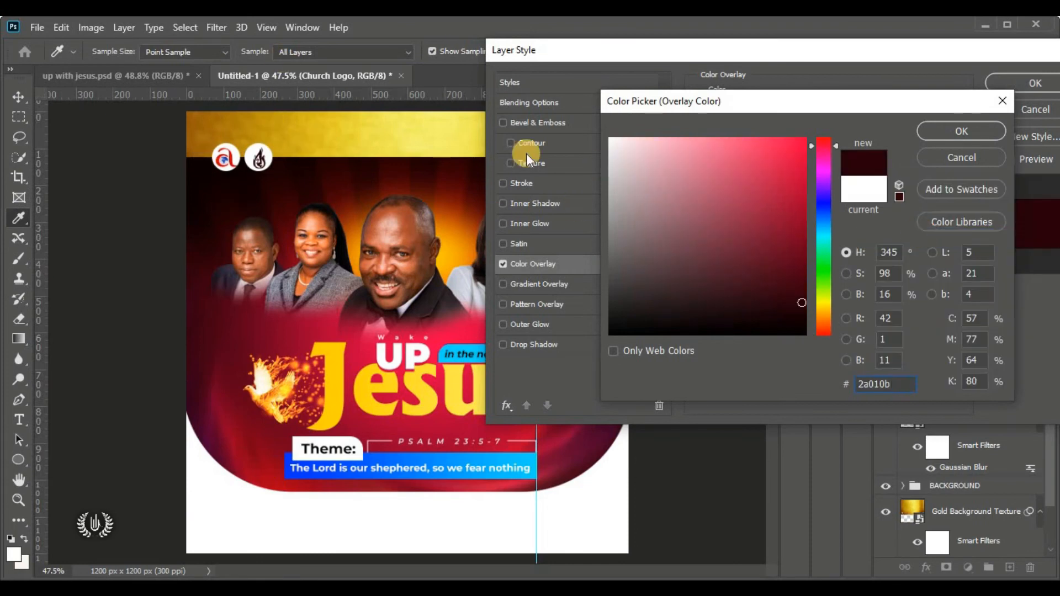
{"action": "left_click", "coordinate": [931, 131]}
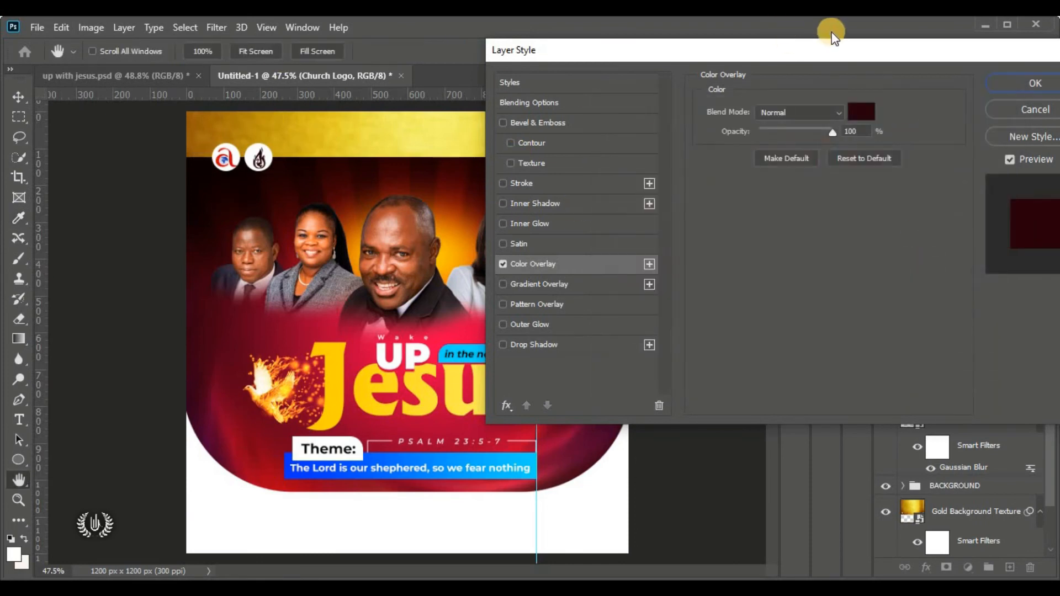
{"action": "left_click_drag", "start_coordinate": [684, 50], "coordinate": [556, 52]}
{"action": "left_click", "coordinate": [568, 82]}
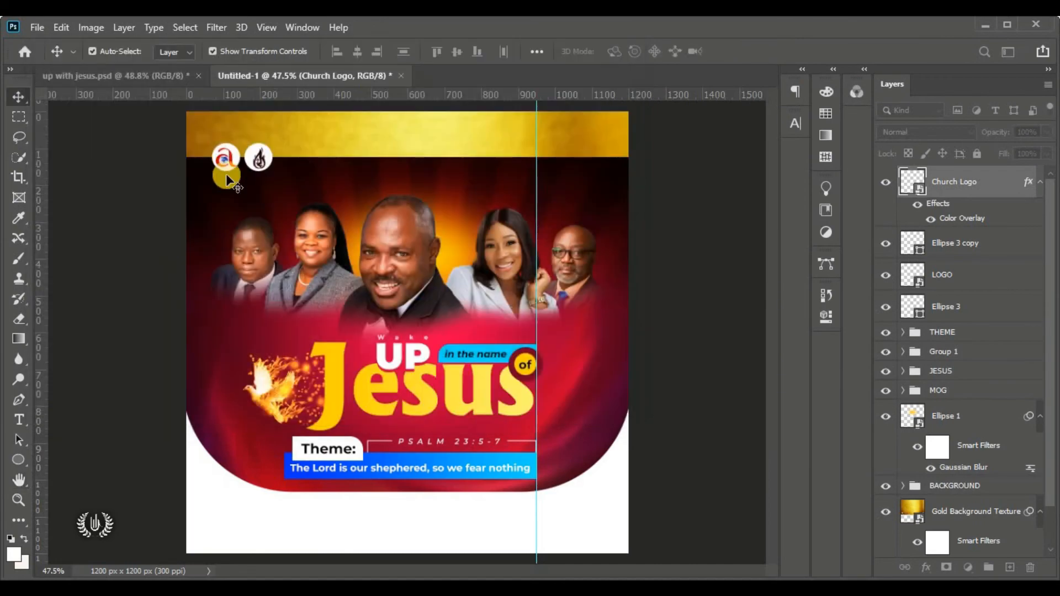
Align the flame logo's vertical centre with its white circle, Ellipse 3 copy
{"action": "scroll", "coordinate": [253, 121], "scroll_direction": "up", "scroll_amount": 3}
{"action": "scroll", "coordinate": [253, 122], "scroll_direction": "up", "scroll_amount": 5}
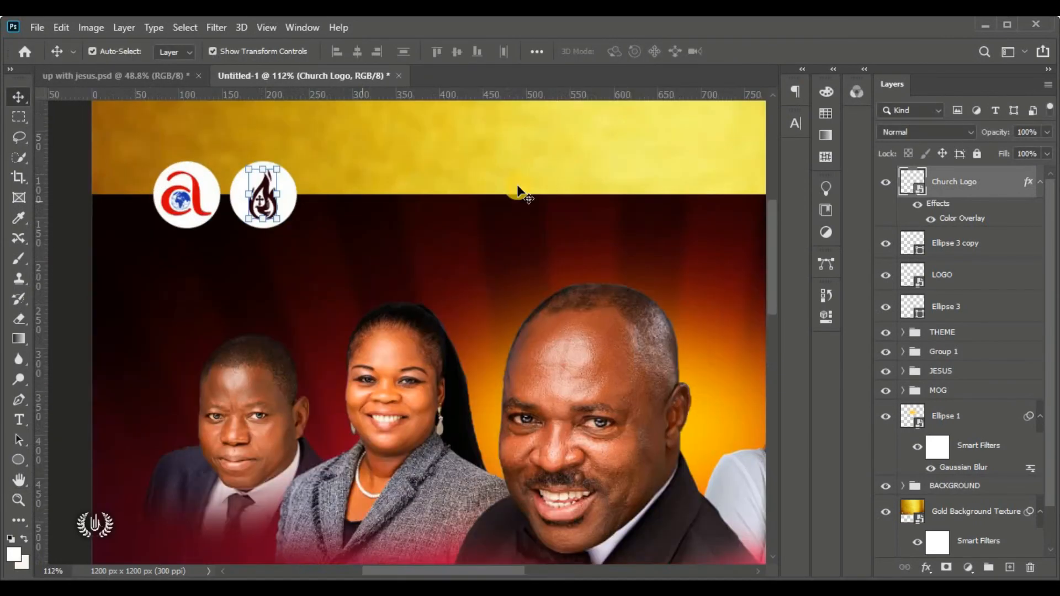
{"action": "left_click", "coordinate": [992, 257], "text": "shift"}
{"action": "left_click", "coordinate": [456, 52]}
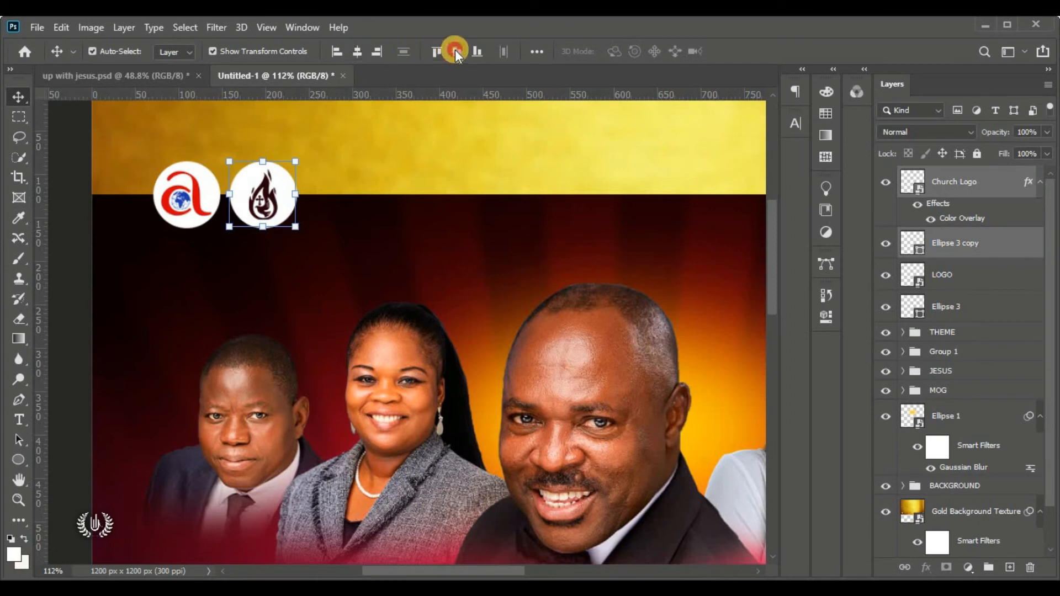
{"action": "left_click", "coordinate": [55, 207]}
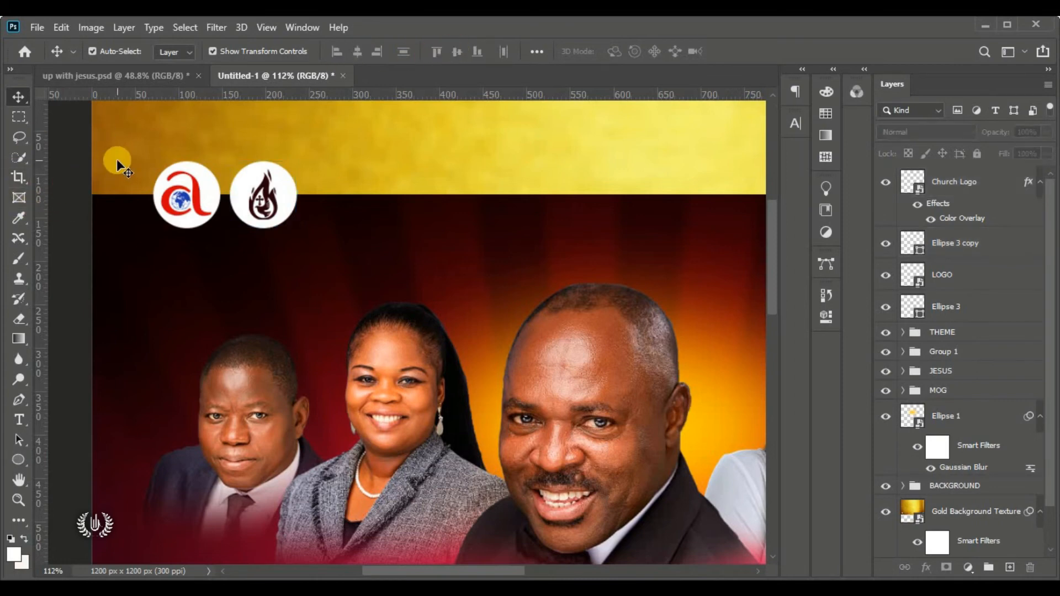
{"action": "key", "text": "ctrl+0"}
{"action": "left_click", "coordinate": [946, 181]}
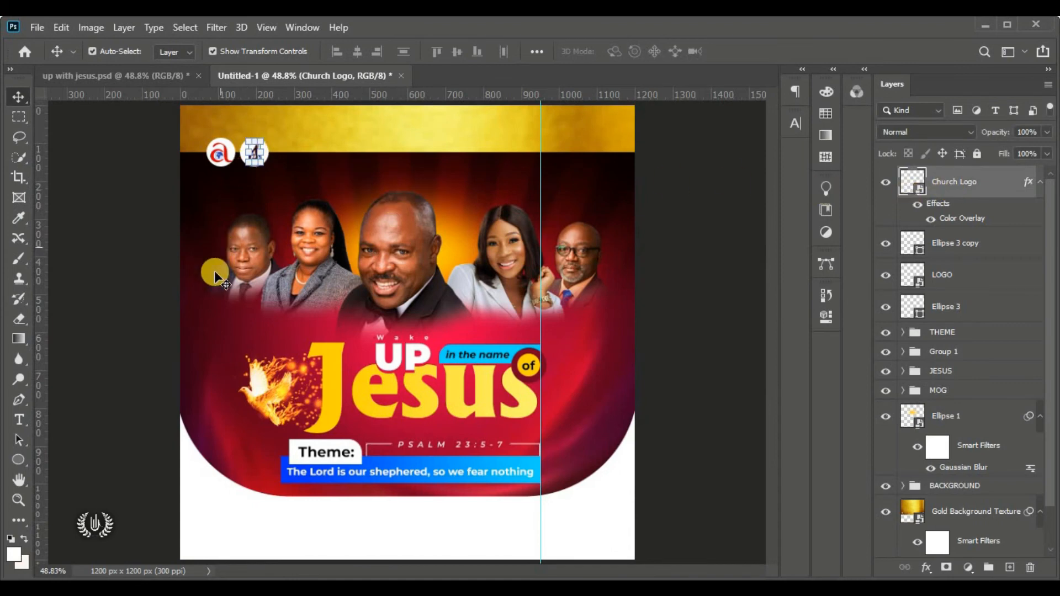
{"action": "left_click", "coordinate": [20, 421]}
Start a horizontal text line on the gold header set in Montserrat ExtraBold Italic
{"action": "right_click", "coordinate": [23, 424]}
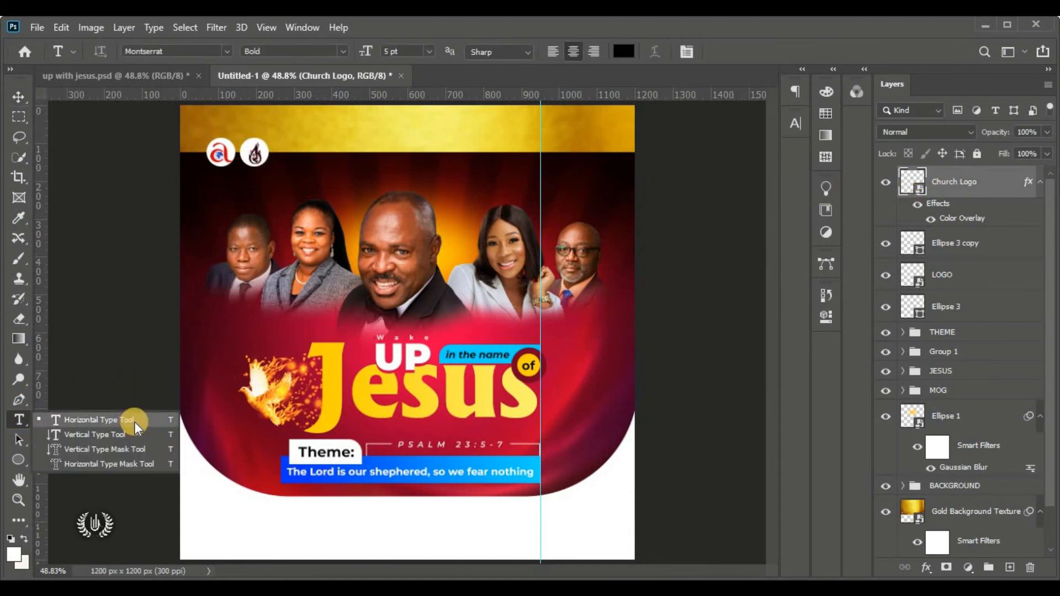
{"action": "left_click", "coordinate": [156, 422]}
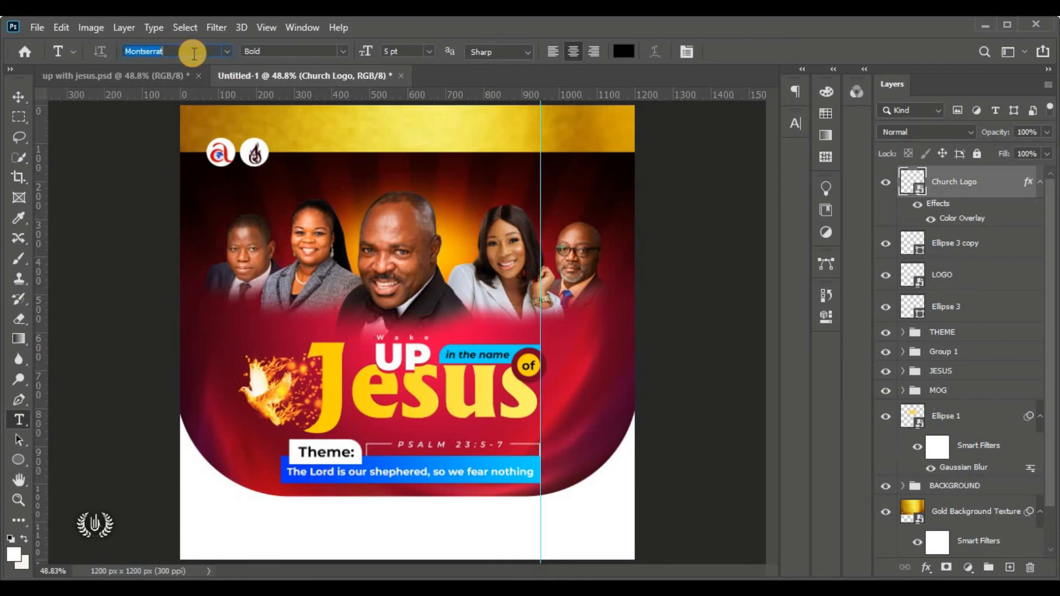
{"action": "left_click", "coordinate": [428, 140]}
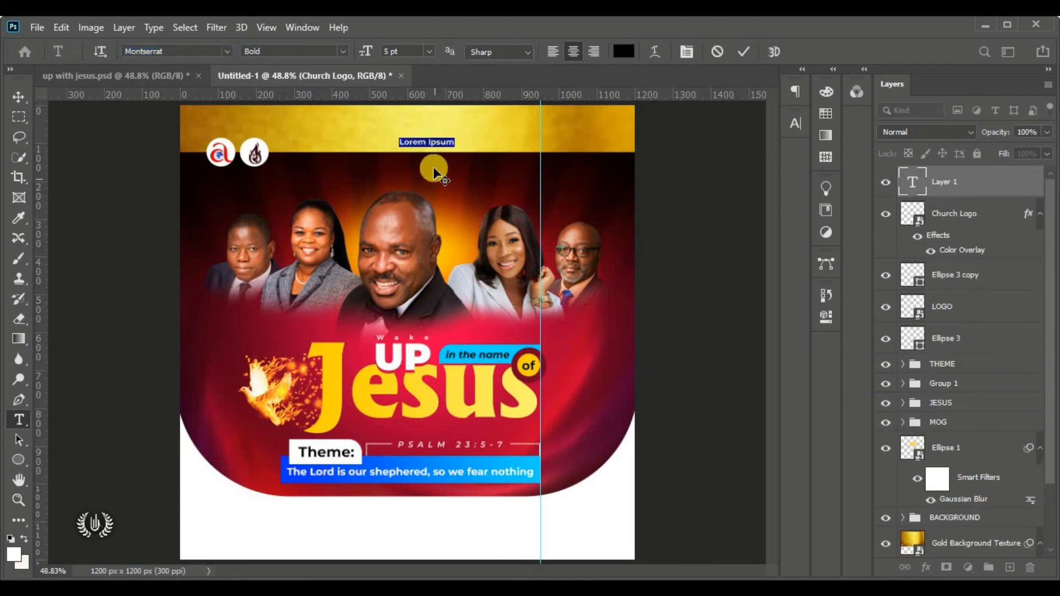
{"action": "scroll", "coordinate": [495, 134], "scroll_direction": "up", "scroll_amount": 9}
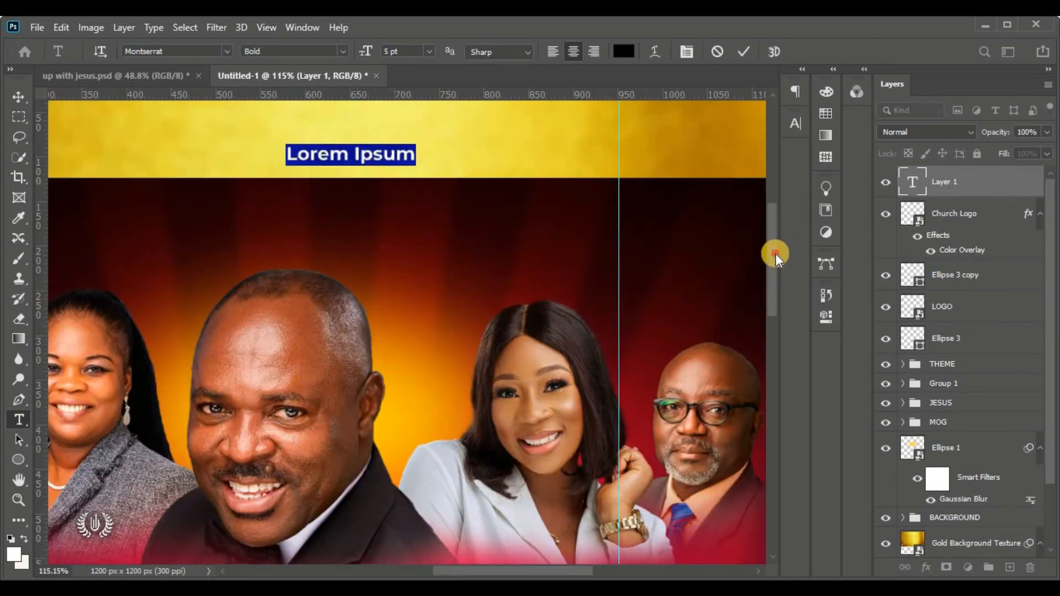
{"action": "left_click_drag", "start_coordinate": [775, 253], "coordinate": [773, 228]}
{"action": "left_click", "coordinate": [350, 258]}
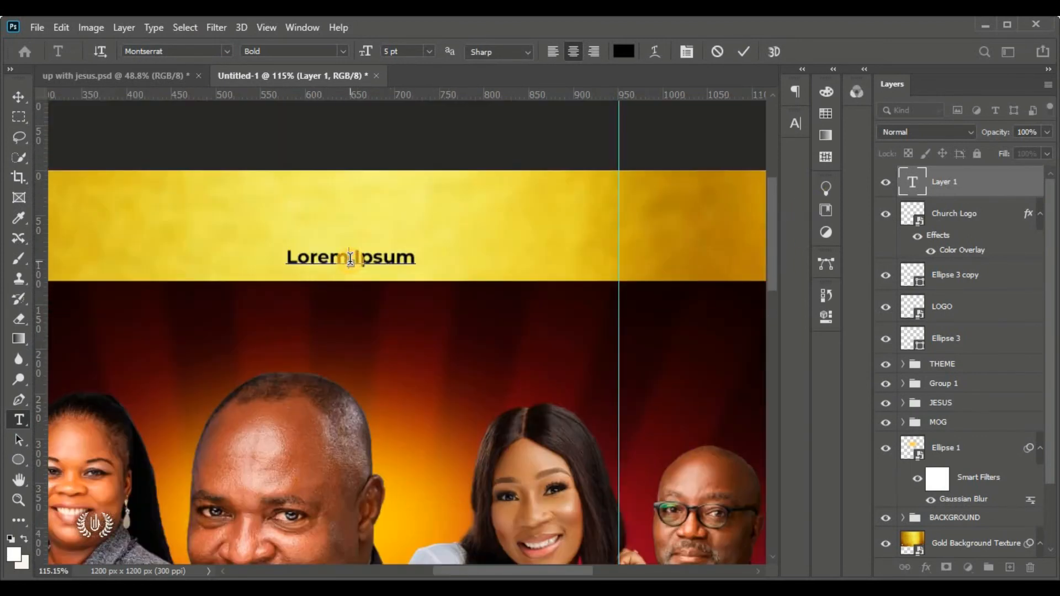
{"action": "key", "text": "ctrl+a"}
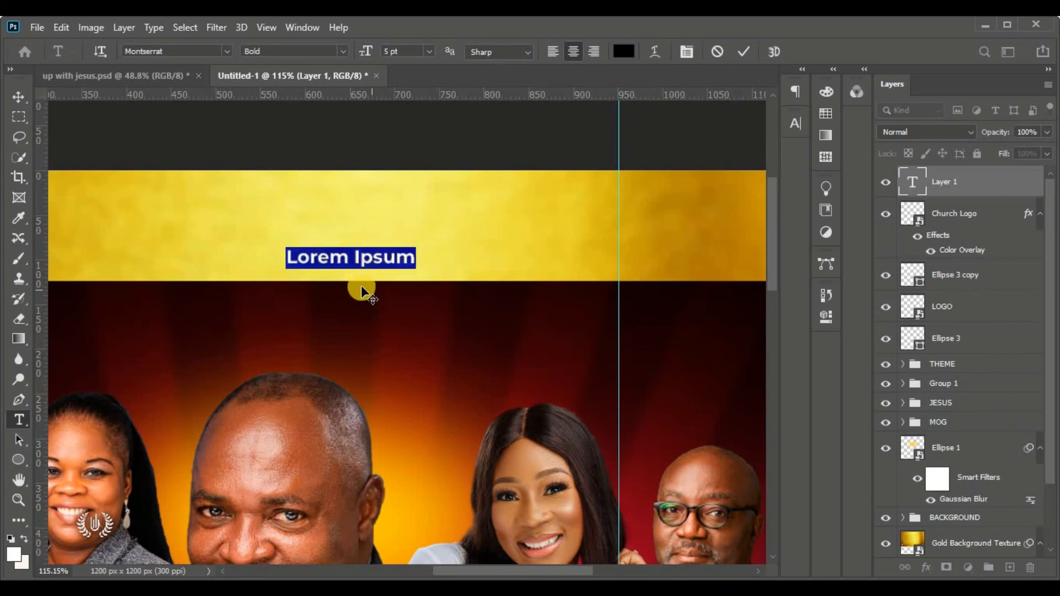
{"action": "key", "text": "ctrl+shift+Up"}
{"action": "key", "text": "ctrl+shift+Up"}
{"action": "key", "text": "ctrl+shift+Up"}
{"action": "key", "text": "ctrl+shift+Up"}
{"action": "key", "text": "ctrl+shift+Up"}
{"action": "key", "text": "ctrl+shift+Up"}
{"action": "key", "text": "ctrl+shift+Up"}
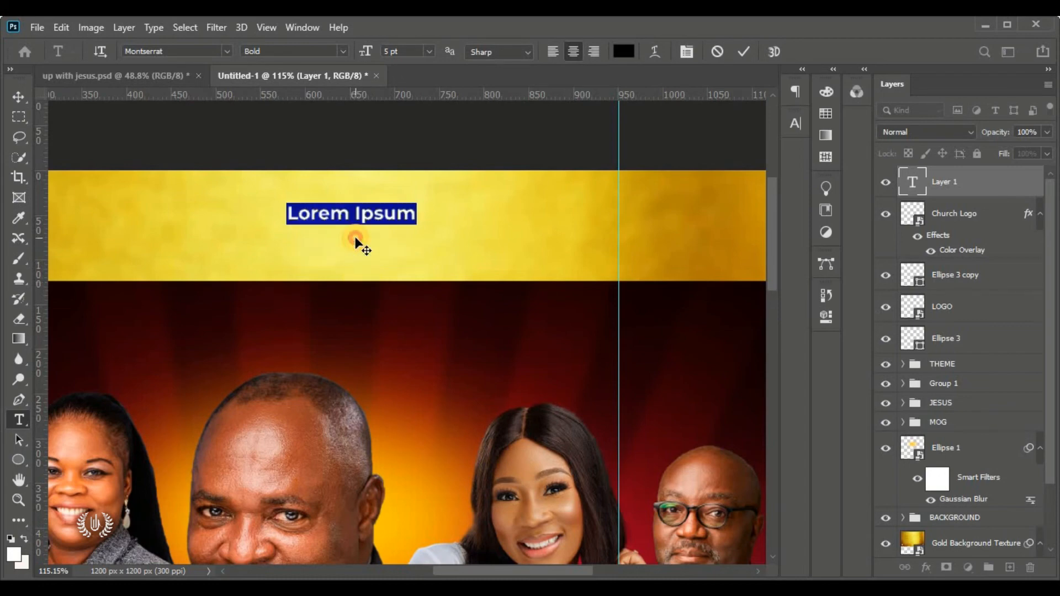
{"action": "left_click", "coordinate": [343, 51]}
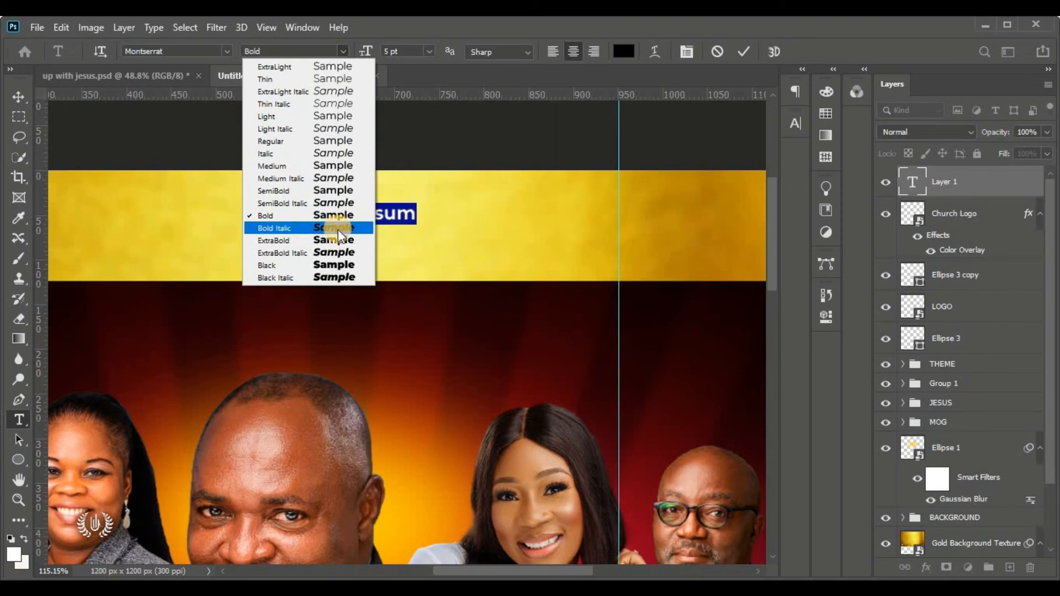
{"action": "left_click", "coordinate": [340, 253]}
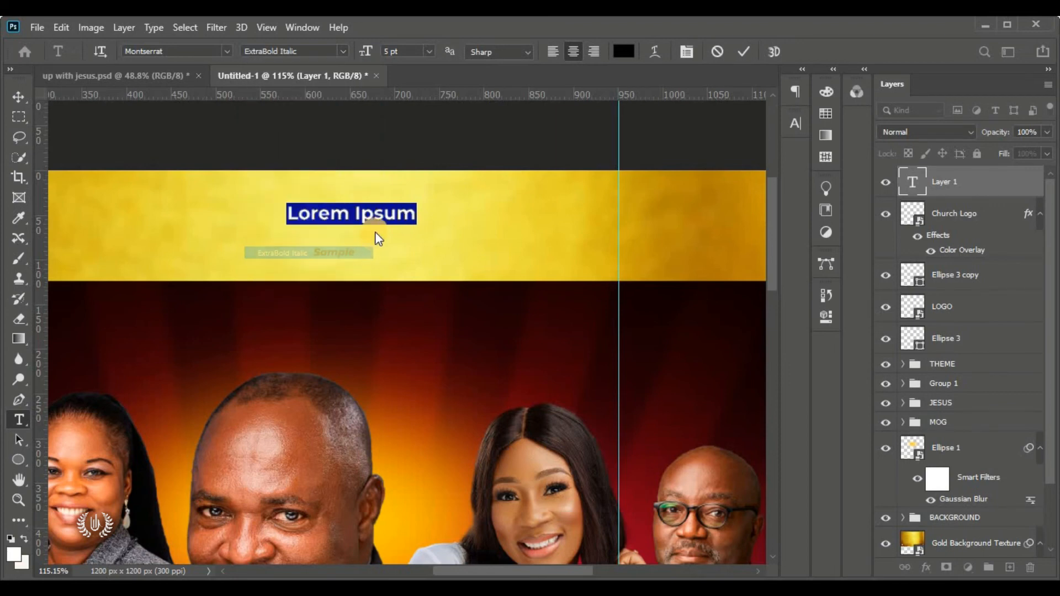
Replace the placeholder with 'THE APOSTOLIC CHURCH GHANA' and commit it
{"action": "left_click", "coordinate": [375, 217]}
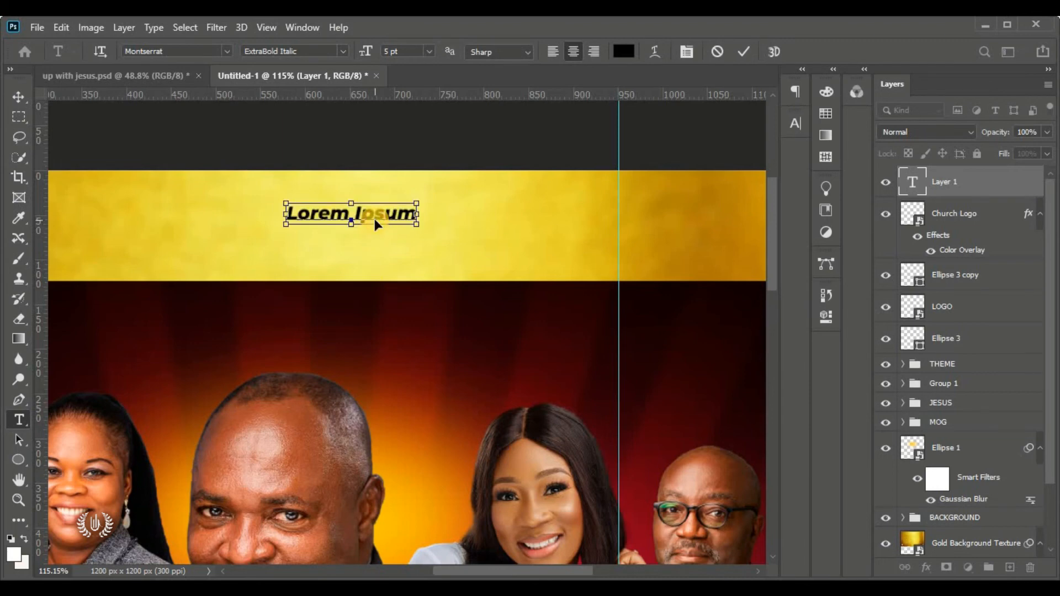
{"action": "key", "text": "ctrl+a"}
{"action": "type", "text": "THE APOSTOLIC CHURCH GHANA"}
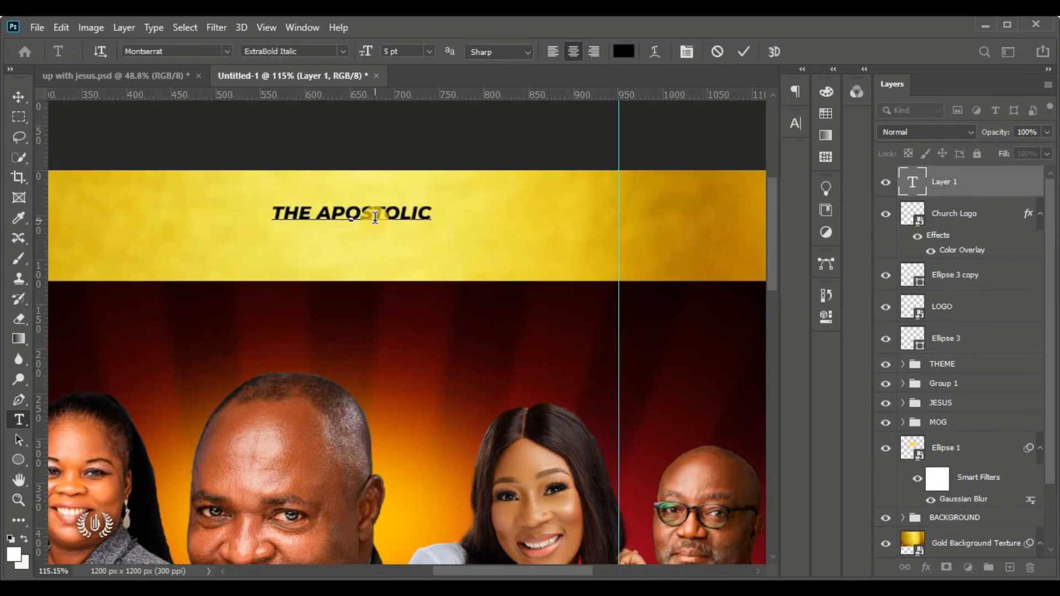
{"action": "left_click", "coordinate": [747, 56]}
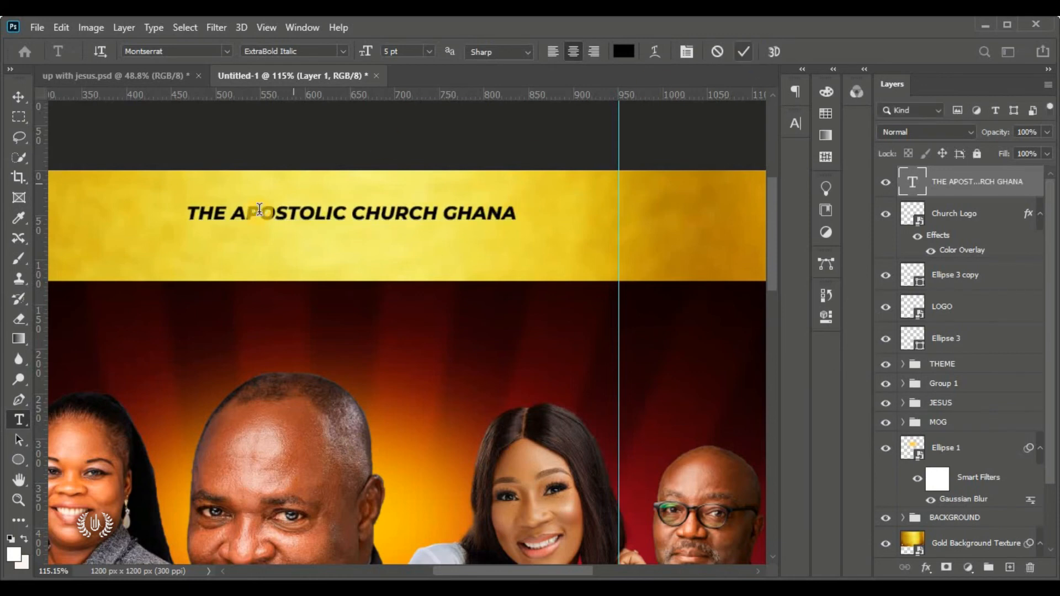
Raise the heading and start a SemiBold placeholder text line beneath it
{"action": "key", "text": "v"}
{"action": "left_click_drag", "start_coordinate": [261, 212], "coordinate": [261, 196]}
{"action": "key", "text": "t"}
{"action": "left_click", "coordinate": [227, 226]}
{"action": "left_click_drag", "start_coordinate": [213, 248], "coordinate": [247, 249]}
{"action": "left_click", "coordinate": [343, 51]}
{"action": "left_click", "coordinate": [349, 191]}
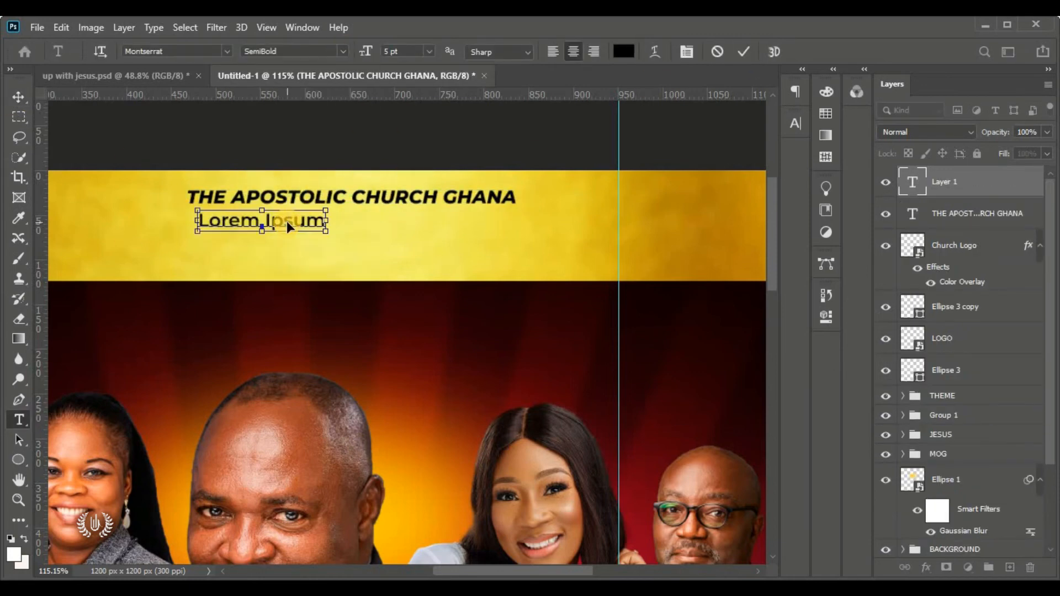
Type 'IN COLLABORATION WITH' beneath the heading, fixing the misspelled word
{"action": "type", "text": "IN COLLABORATION WITH"}
{"action": "key", "text": "ctrl+a"}
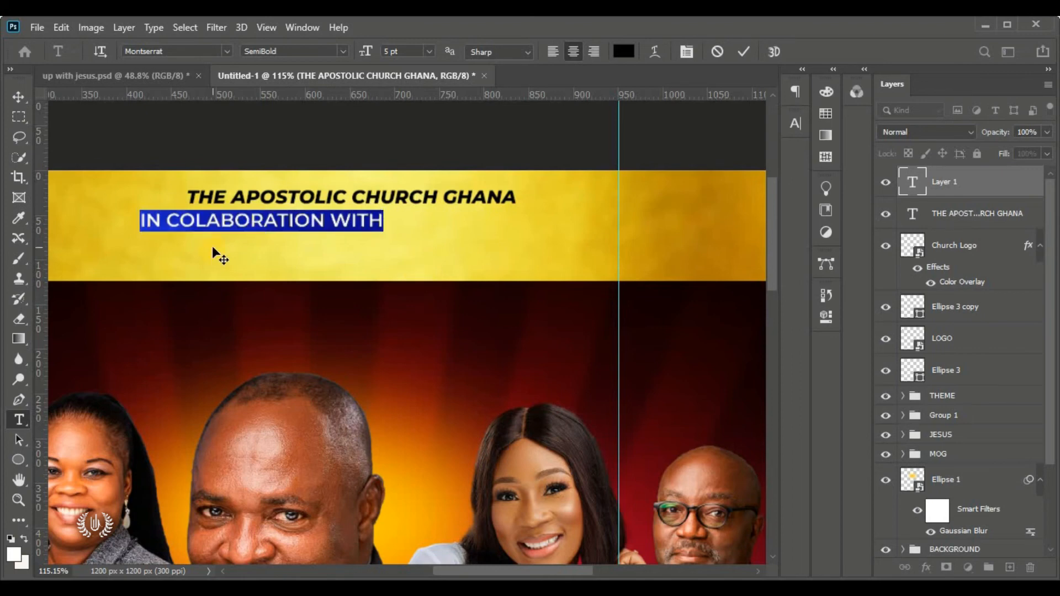
{"action": "left_click", "coordinate": [205, 220]}
{"action": "type", "text": "L"}
{"action": "left_click_drag", "start_coordinate": [392, 221], "coordinate": [83, 221]}
{"action": "left_click_drag", "start_coordinate": [220, 249], "coordinate": [278, 248]}
Make the collaboration line 4 pt with wide letter spacing, placed under the heading
{"action": "left_click_drag", "start_coordinate": [408, 51], "coordinate": [308, 51]}
{"action": "type", "text": "4"}
{"action": "key", "text": "Return"}
{"action": "left_click", "coordinate": [795, 123]}
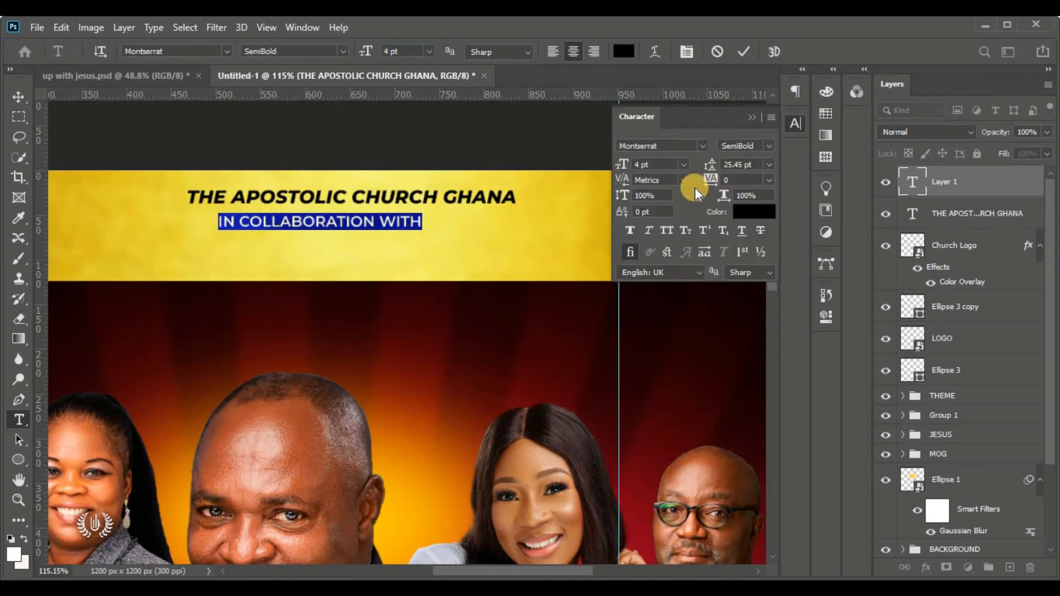
{"action": "left_click_drag", "start_coordinate": [708, 181], "coordinate": [728, 186]}
{"action": "left_click_drag", "start_coordinate": [292, 238], "coordinate": [326, 237]}
{"action": "left_click", "coordinate": [744, 51]}
Shrink the collaboration line slightly with Free Transform
{"action": "left_click", "coordinate": [19, 100]}
{"action": "left_click", "coordinate": [67, 32]}
{"action": "left_click", "coordinate": [99, 317]}
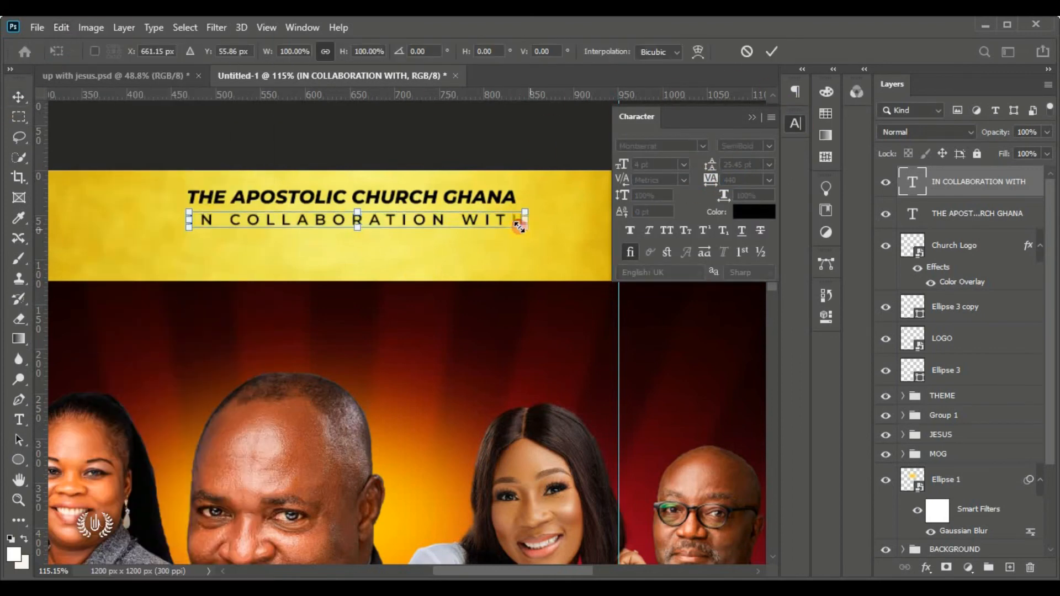
{"action": "left_click_drag", "start_coordinate": [520, 223], "coordinate": [512, 222]}
{"action": "left_click", "coordinate": [765, 49]}
Add a new Bold text line below the collaboration line with 0 letter spacing
{"action": "left_click", "coordinate": [21, 418]}
{"action": "left_click", "coordinate": [280, 259]}
{"action": "left_click_drag", "start_coordinate": [314, 270], "coordinate": [372, 257]}
{"action": "left_click_drag", "start_coordinate": [742, 180], "coordinate": [583, 163]}
{"action": "type", "text": "0"}
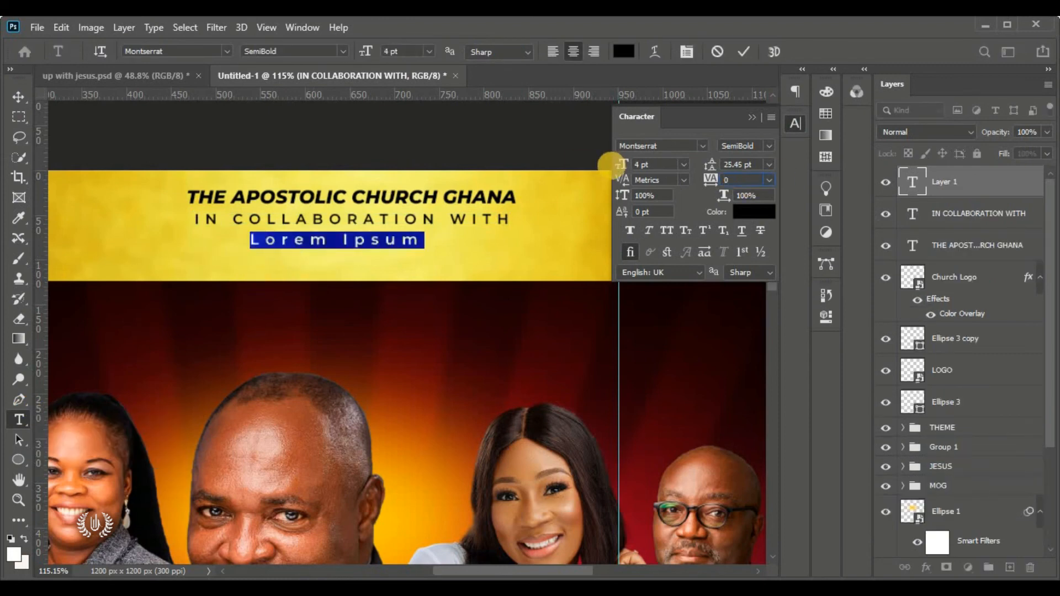
{"action": "left_click", "coordinate": [343, 52]}
{"action": "left_click", "coordinate": [355, 215]}
{"action": "left_click", "coordinate": [350, 239]}
Enter 'THE CHURCH OF CHRIST MINISTRY' in ExtraBold and commit it
{"action": "key", "text": "ctrl+a"}
{"action": "type", "text": "THE CHURCH OF CHRIST MINISTRY"}
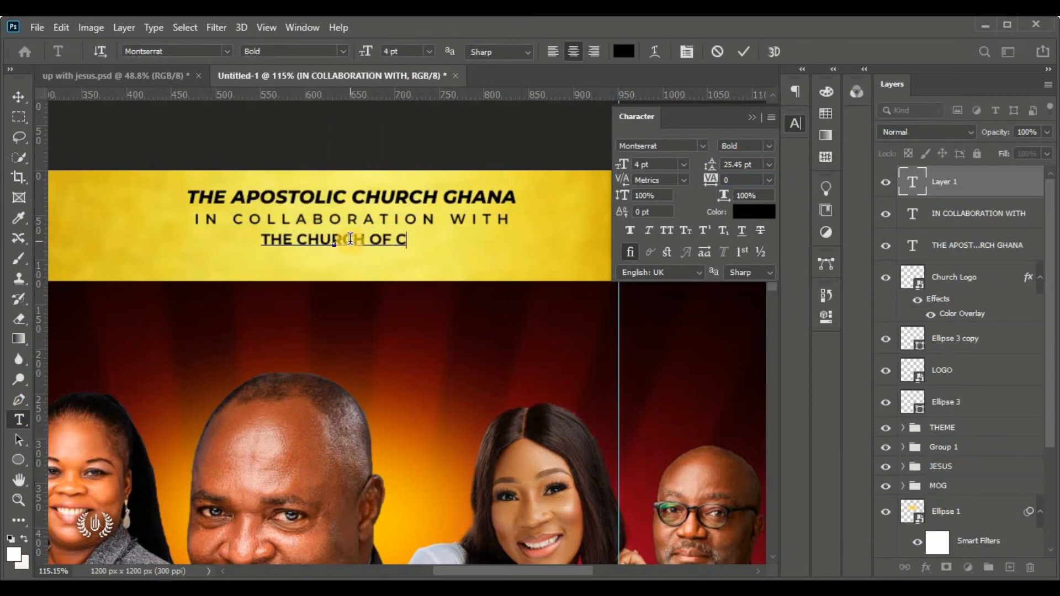
{"action": "key", "text": "ctrl+a"}
{"action": "left_click", "coordinate": [337, 51]}
{"action": "left_click", "coordinate": [364, 247]}
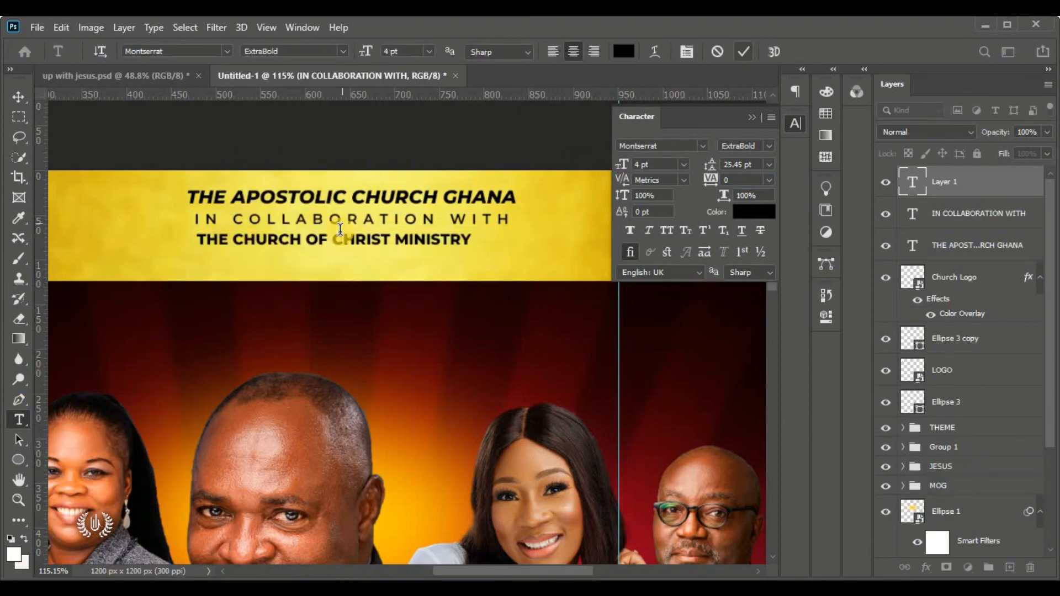
{"action": "left_click", "coordinate": [60, 28]}
{"action": "left_click", "coordinate": [97, 359]}
{"action": "left_click", "coordinate": [772, 51]}
{"action": "left_click", "coordinate": [752, 117]}
{"action": "left_click", "coordinate": [462, 119]}
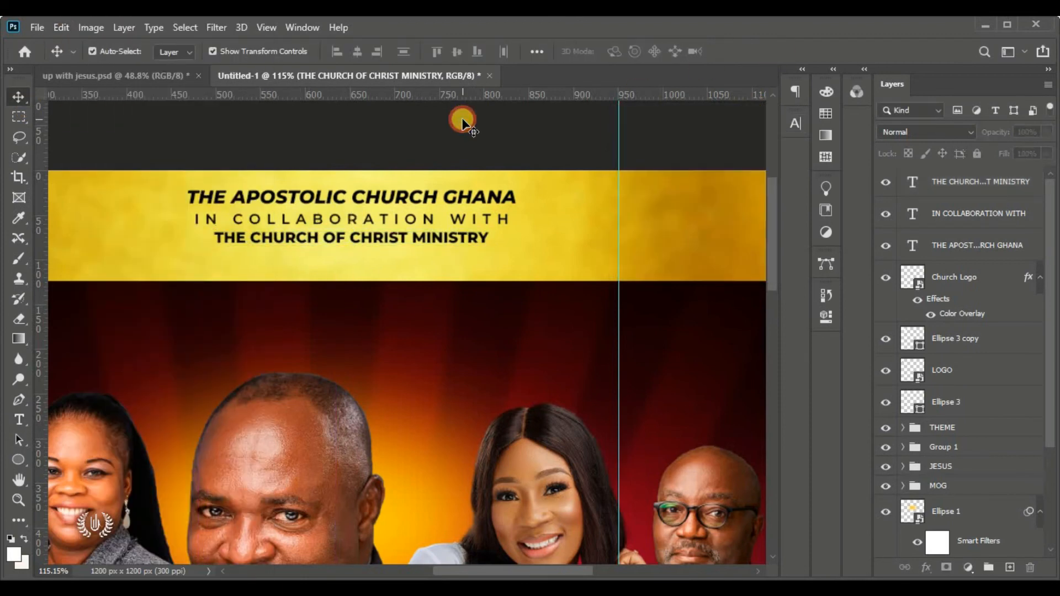
Align the three title lines on their horizontal centers
{"action": "left_click", "coordinate": [959, 181]}
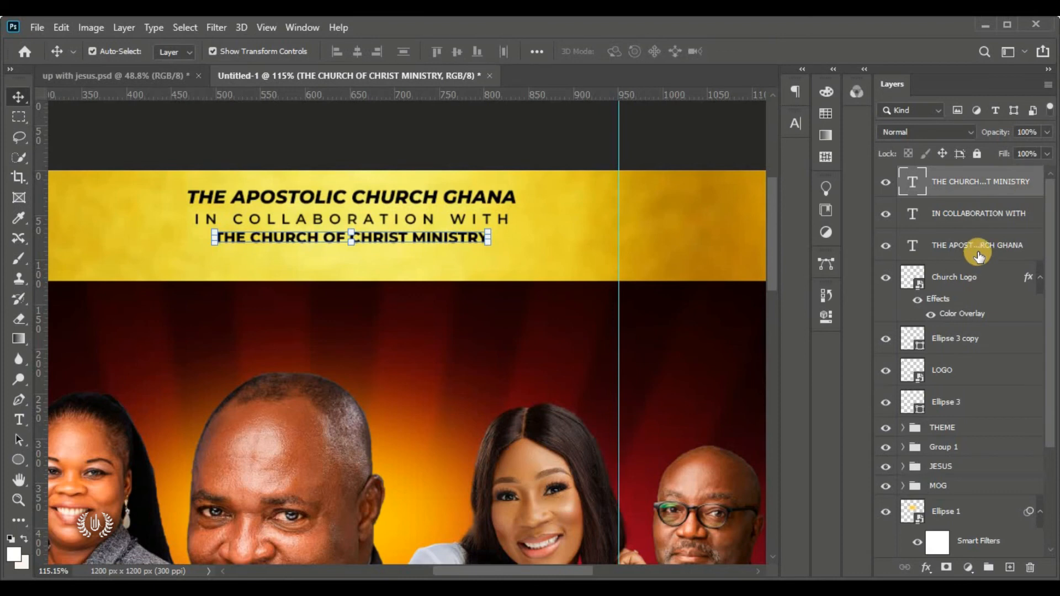
{"action": "left_click", "coordinate": [961, 245], "text": "shift"}
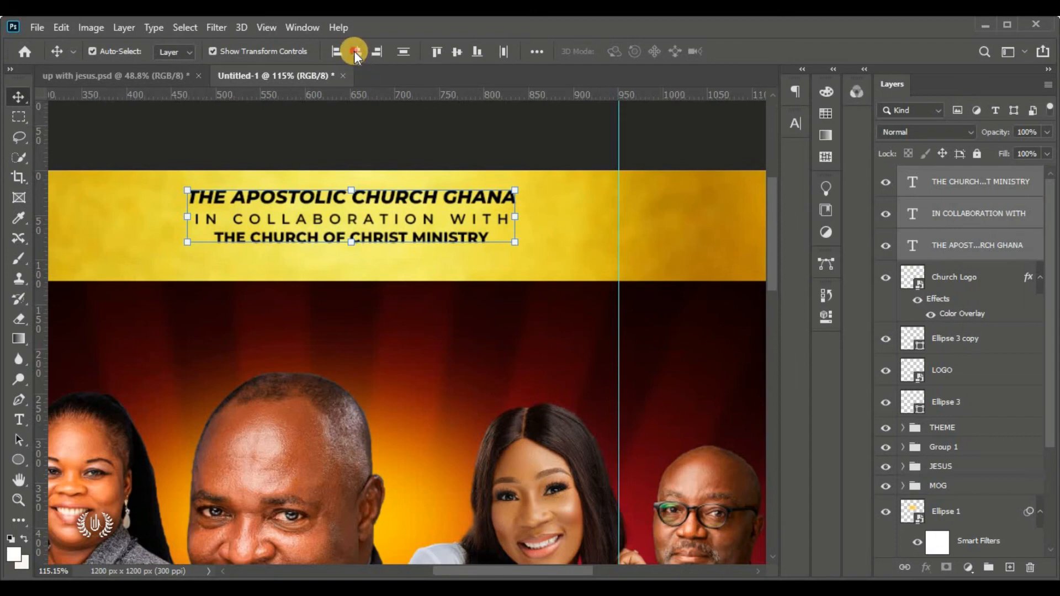
{"action": "left_click", "coordinate": [386, 110]}
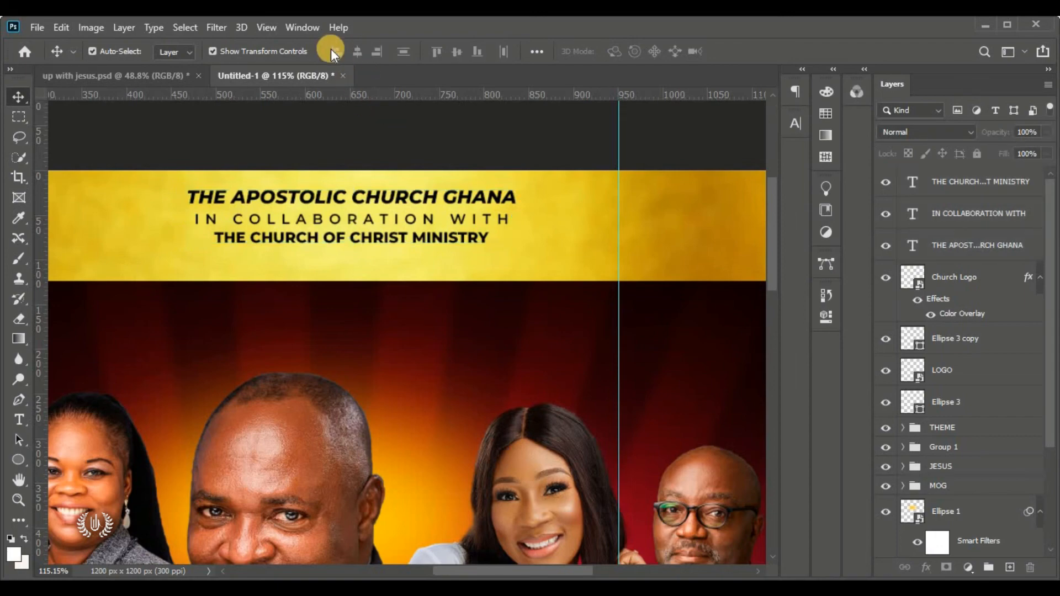
{"action": "key", "text": "ctrl+0"}
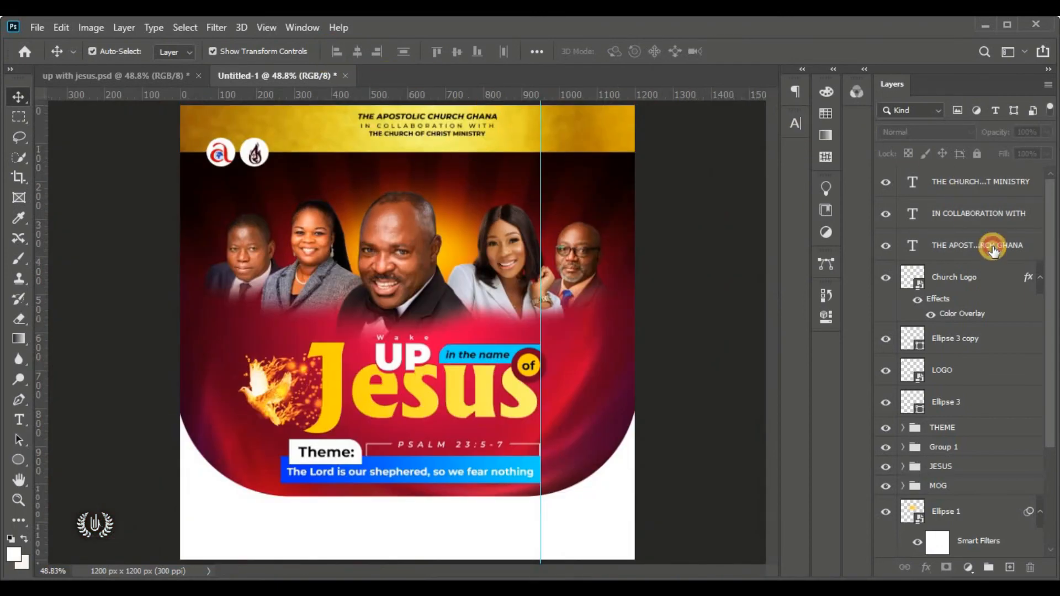
Scale the three-line title block together to about 112% and reposition it
{"action": "left_click", "coordinate": [992, 248]}
{"action": "left_click", "coordinate": [986, 189], "text": "shift"}
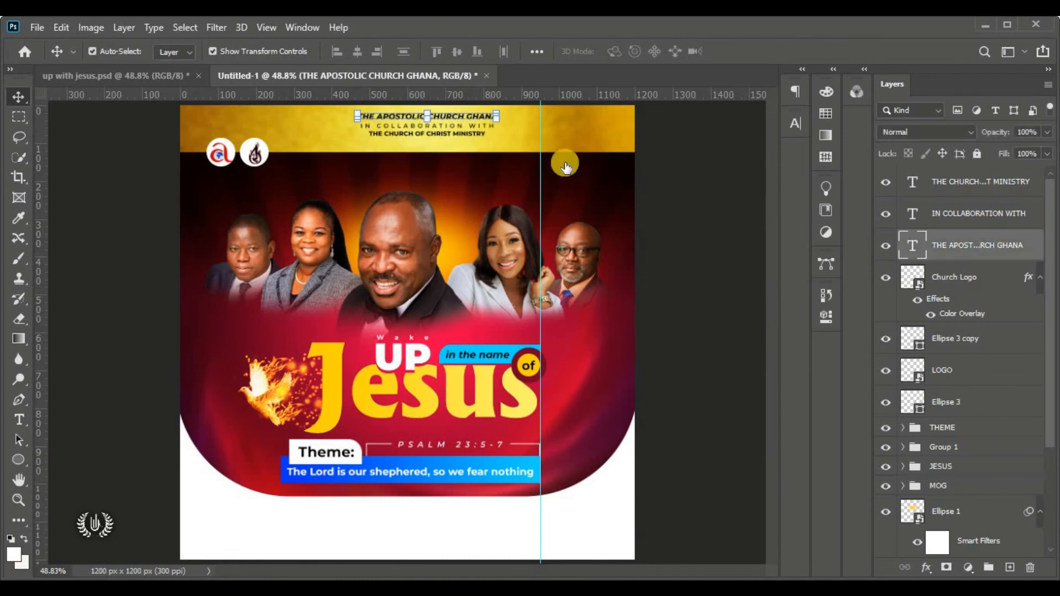
{"action": "left_click", "coordinate": [60, 27]}
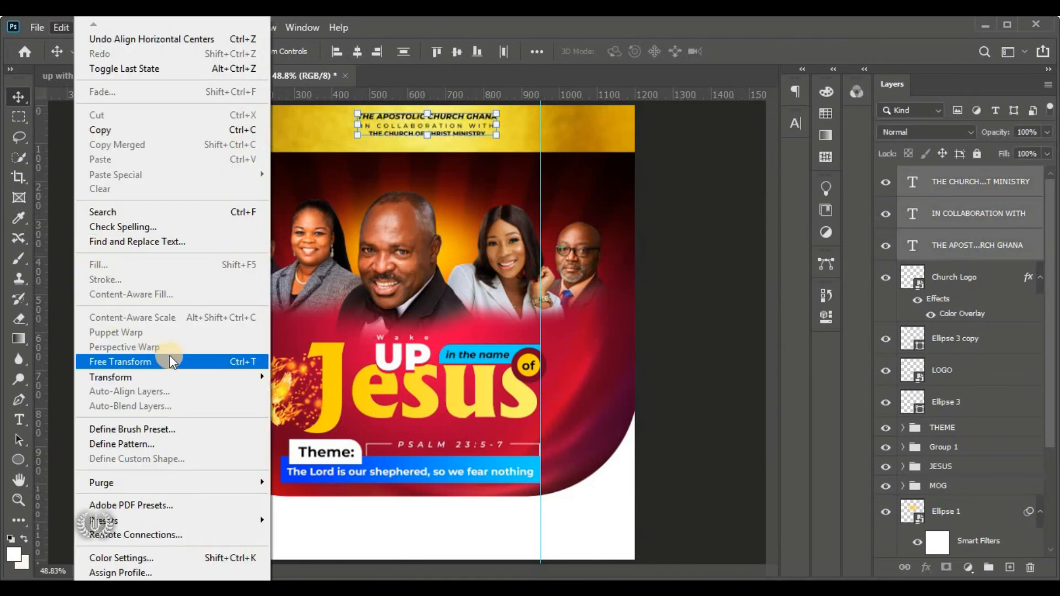
{"action": "left_click", "coordinate": [161, 362]}
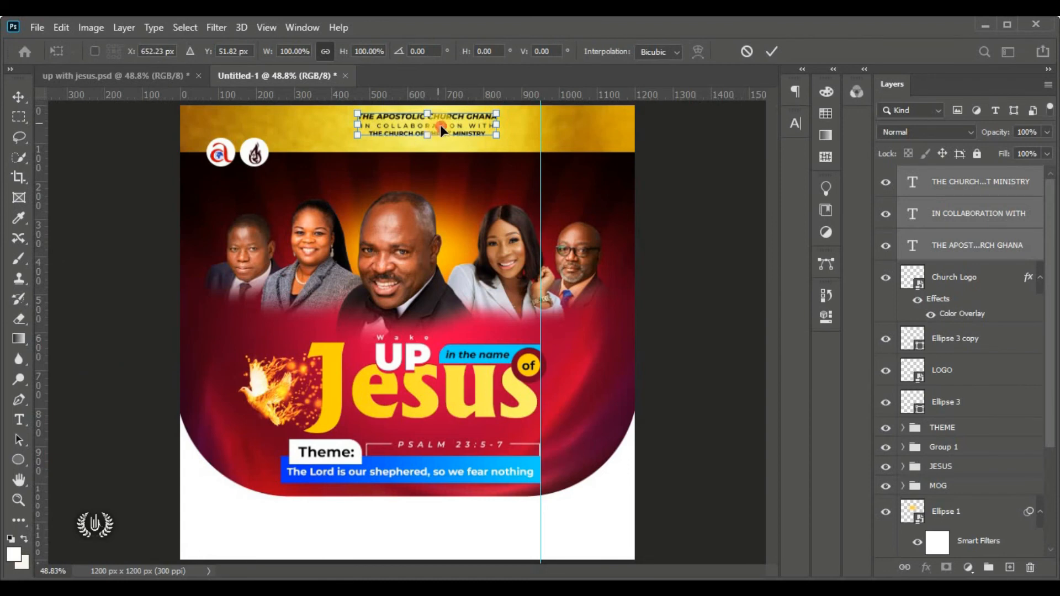
{"action": "left_click_drag", "start_coordinate": [439, 124], "coordinate": [444, 131]}
{"action": "left_click_drag", "start_coordinate": [512, 127], "coordinate": [528, 128]}
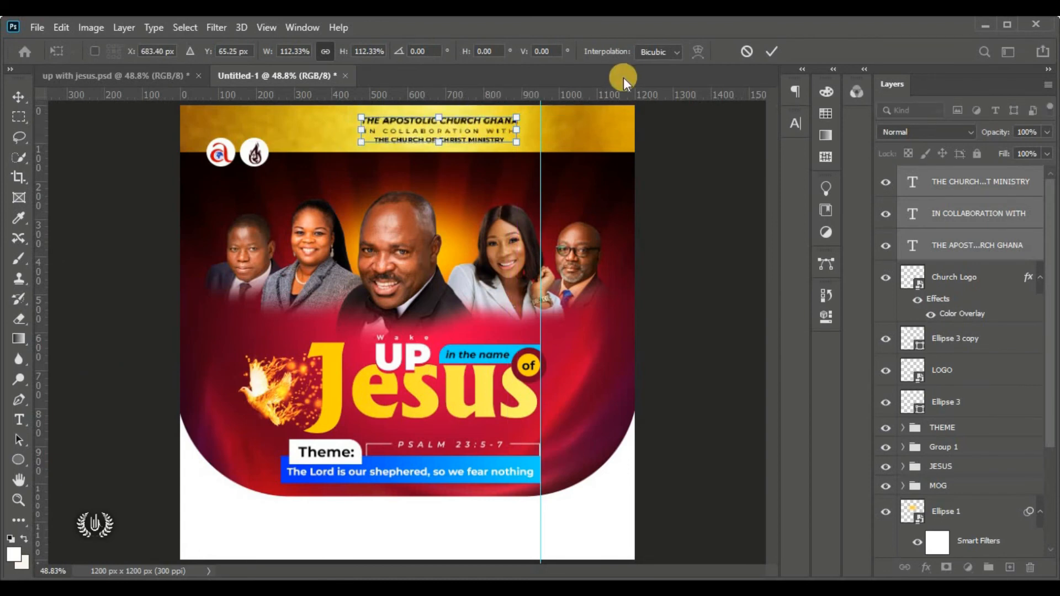
{"action": "left_click_drag", "start_coordinate": [461, 126], "coordinate": [449, 127]}
{"action": "left_click", "coordinate": [771, 51]}
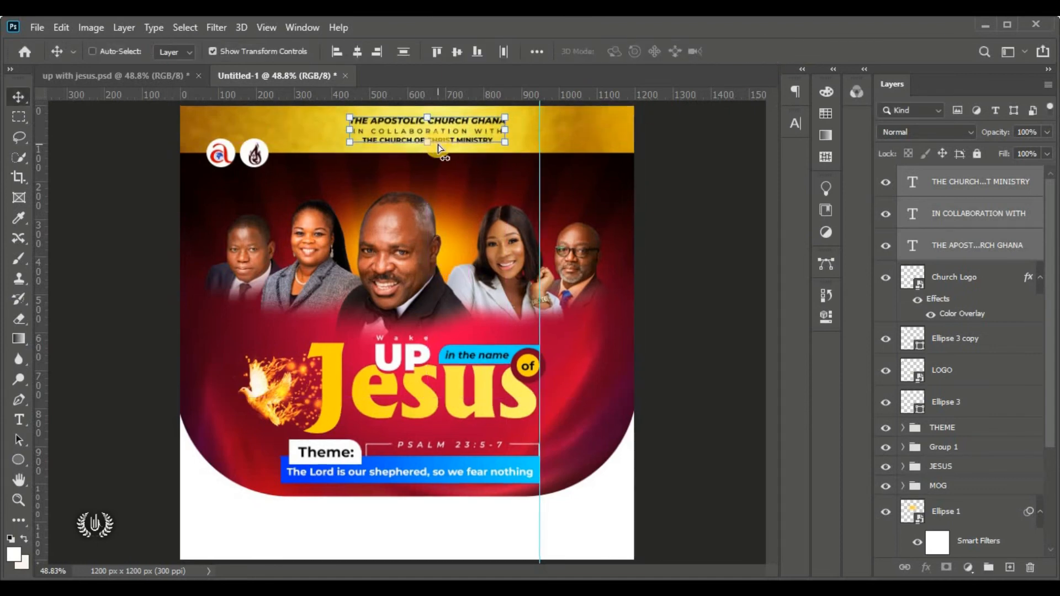
{"action": "key", "text": "ctrl+0"}
Group the title text and both logo layers into one header group
{"action": "left_click", "coordinate": [964, 345]}
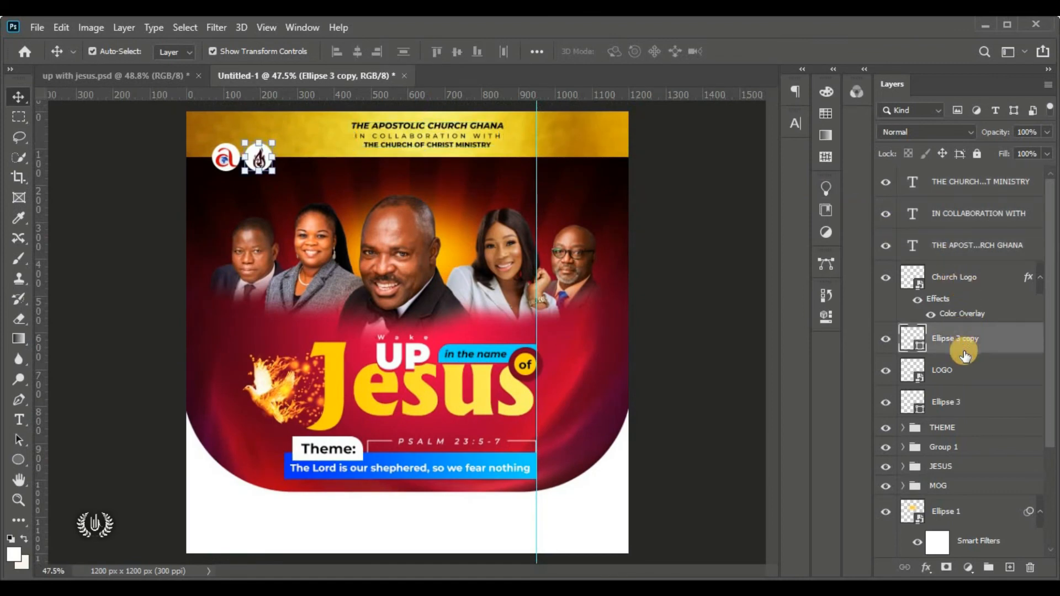
{"action": "left_click", "coordinate": [949, 402]}
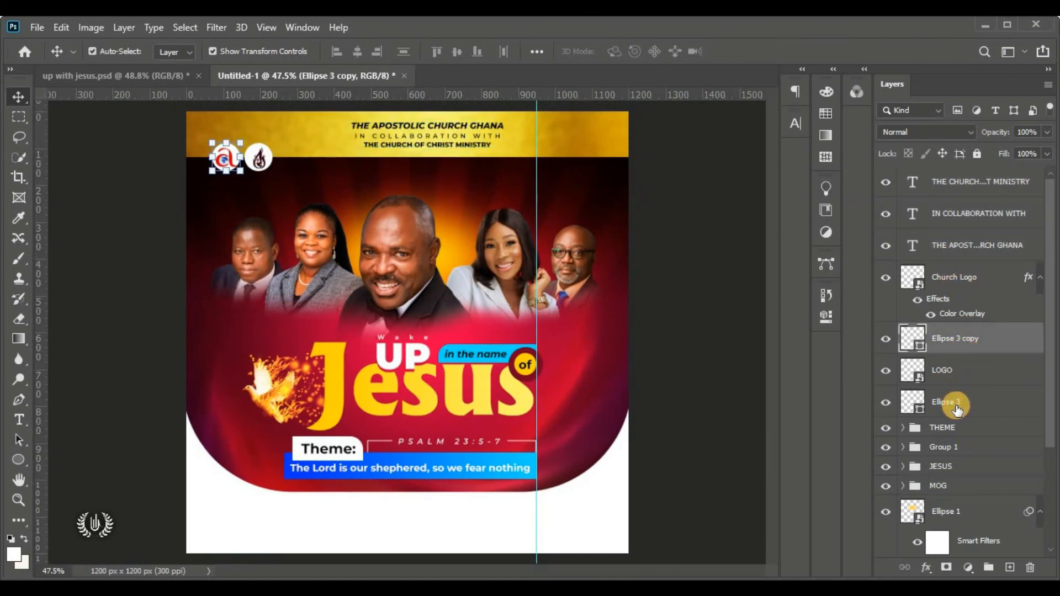
{"action": "left_click", "coordinate": [975, 184], "text": "shift"}
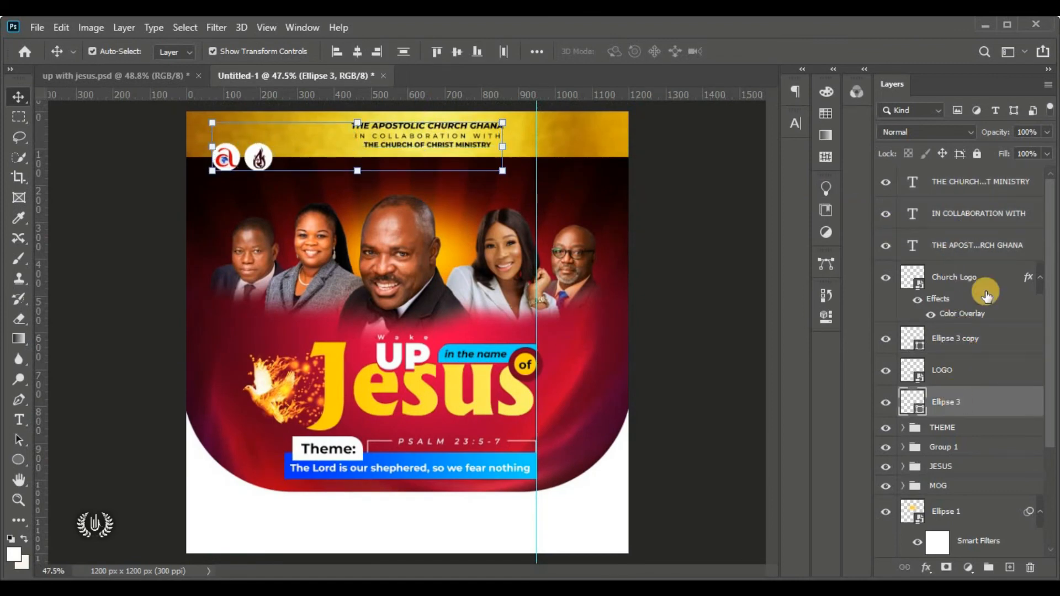
{"action": "left_click", "coordinate": [988, 569]}
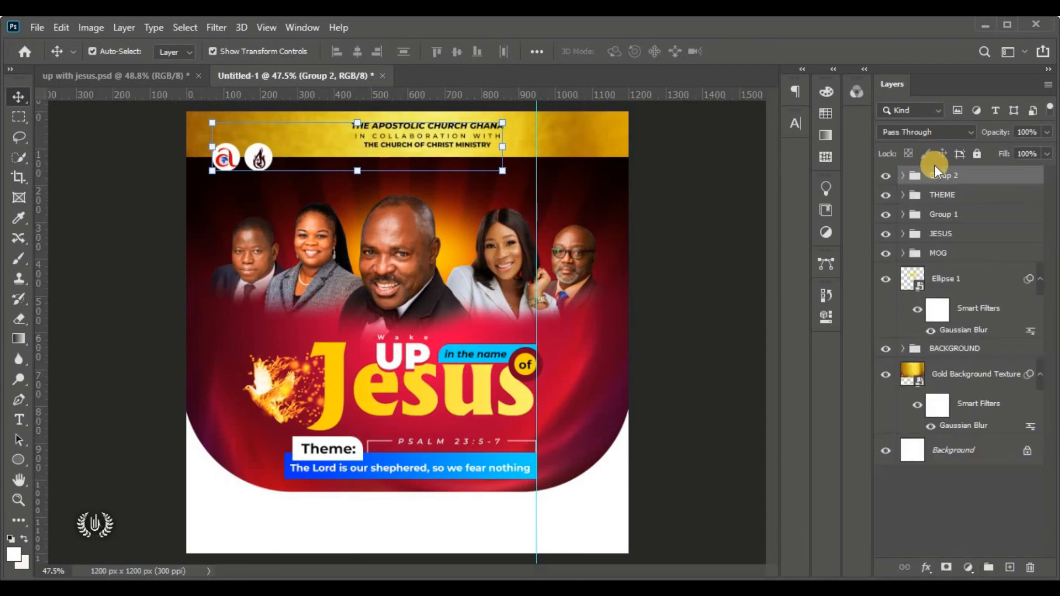
{"action": "left_click", "coordinate": [884, 176]}
{"action": "left_click", "coordinate": [885, 177]}
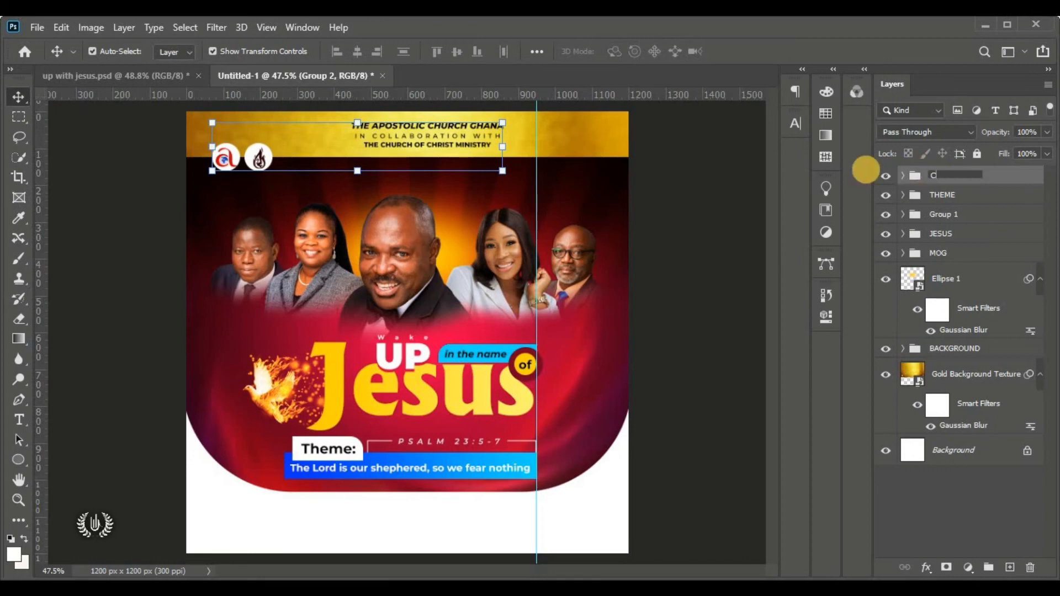
Name the header group CHURCH NAME and collapse the BACKGROUND group
{"action": "type", "text": "HURCH NAME"}
{"action": "key", "text": "Return"}
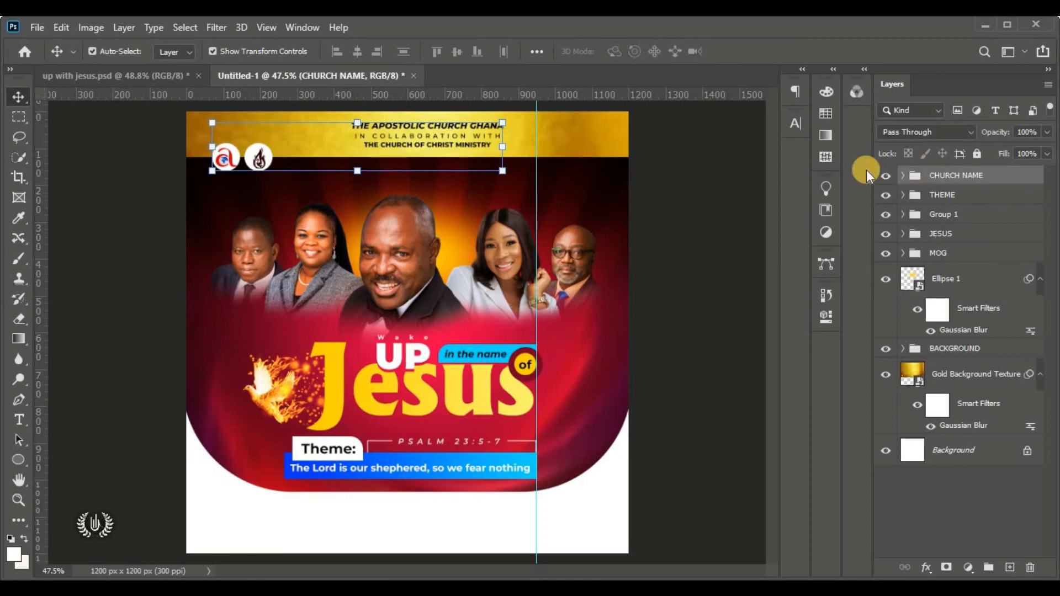
{"action": "left_click", "coordinate": [696, 189]}
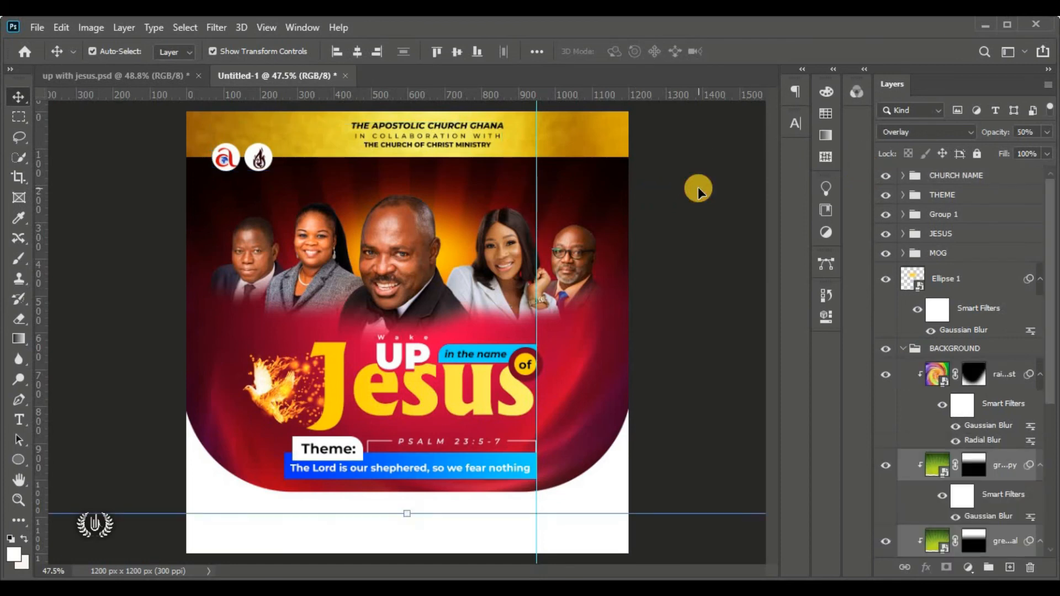
{"action": "left_click", "coordinate": [903, 349]}
{"action": "left_click", "coordinate": [697, 301]}
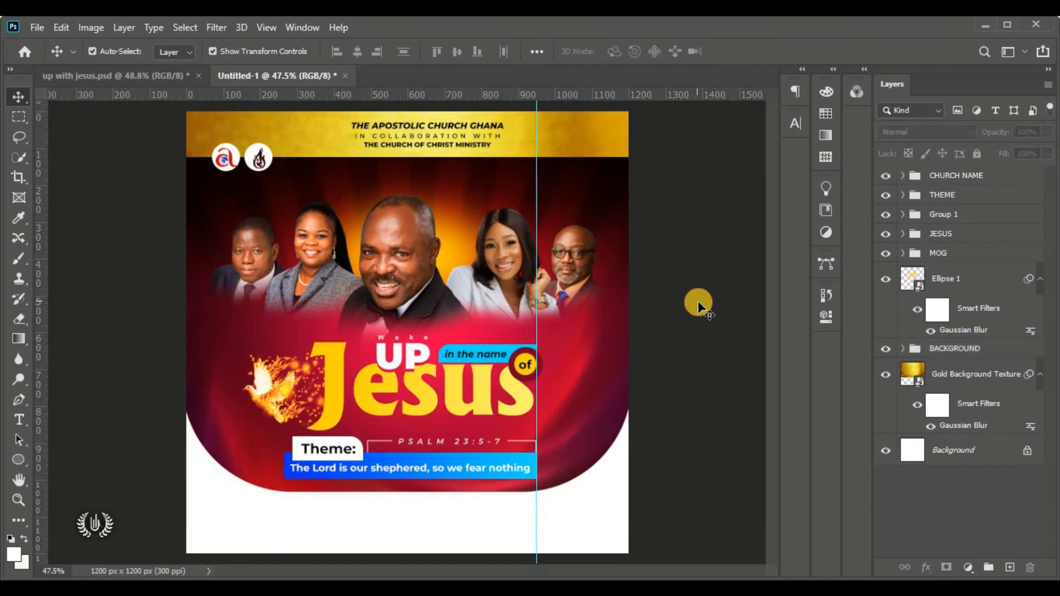
{"action": "left_click", "coordinate": [945, 177]}
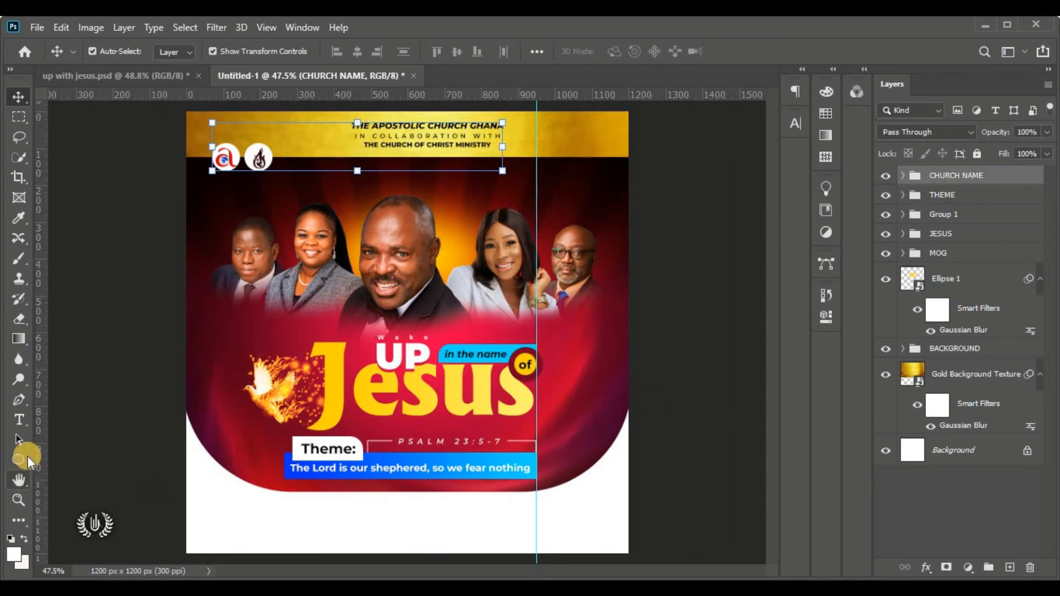
{"action": "left_click_drag", "start_coordinate": [25, 419], "coordinate": [94, 422]}
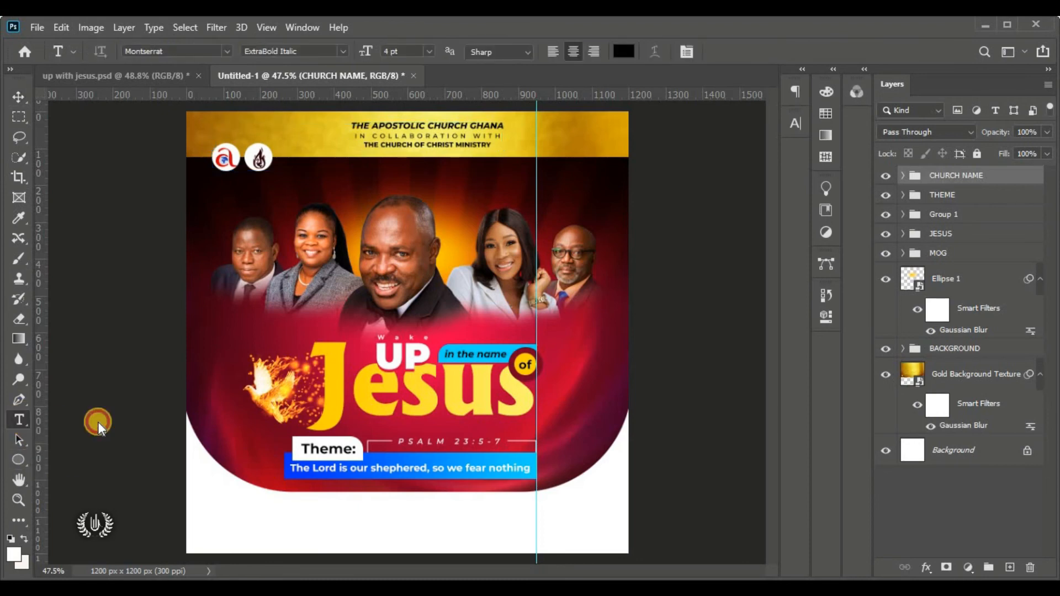
Add a black text line reading '18TH - 25TH OCTOBER, 2022' below the theme
{"action": "left_click", "coordinate": [360, 518]}
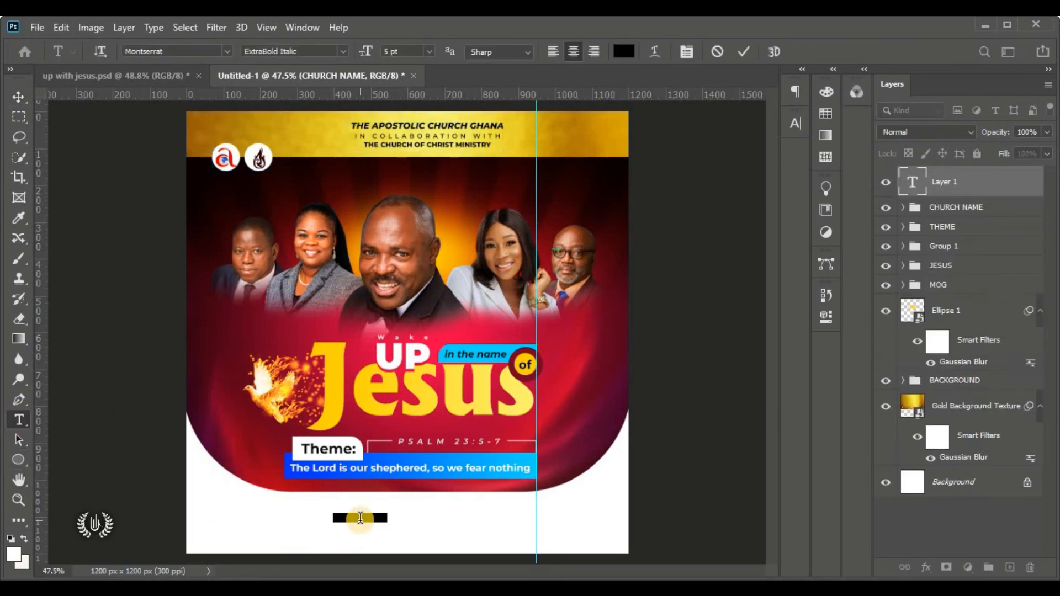
{"action": "left_click", "coordinate": [621, 51]}
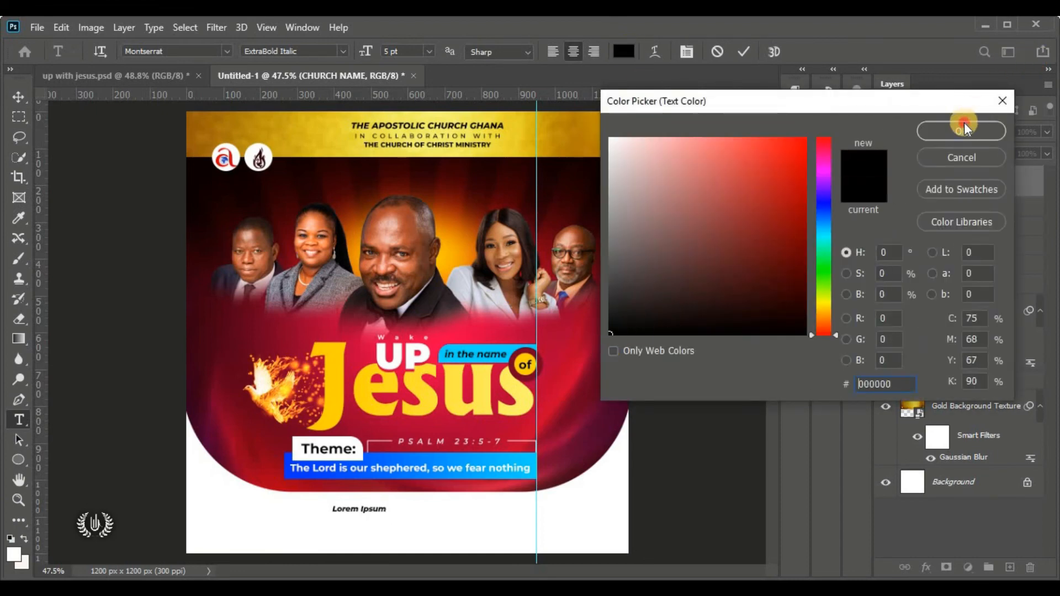
{"action": "left_click", "coordinate": [960, 130]}
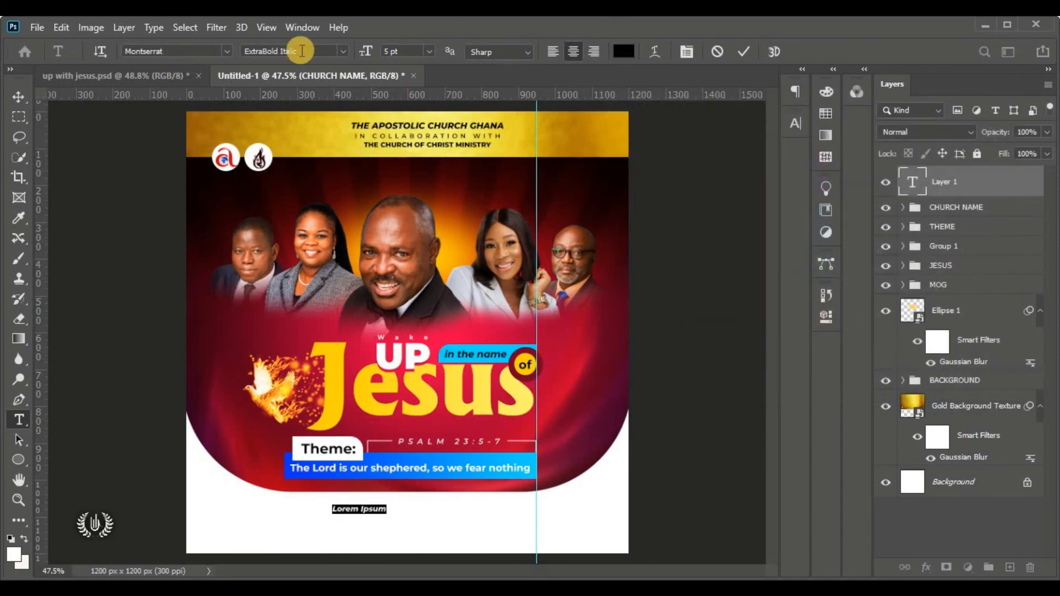
{"action": "left_click", "coordinate": [343, 52]}
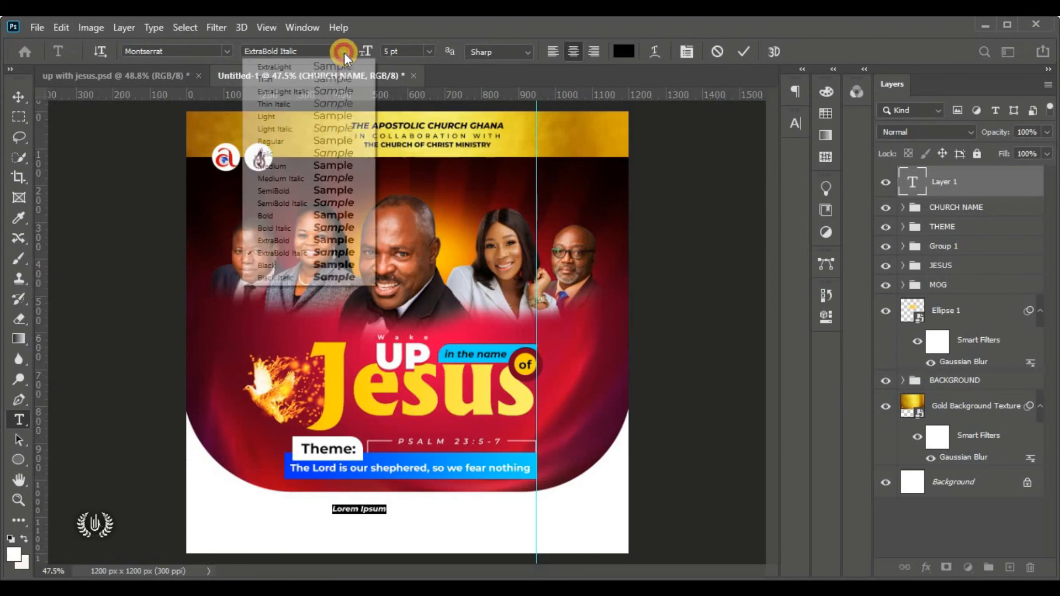
{"action": "left_click", "coordinate": [343, 241]}
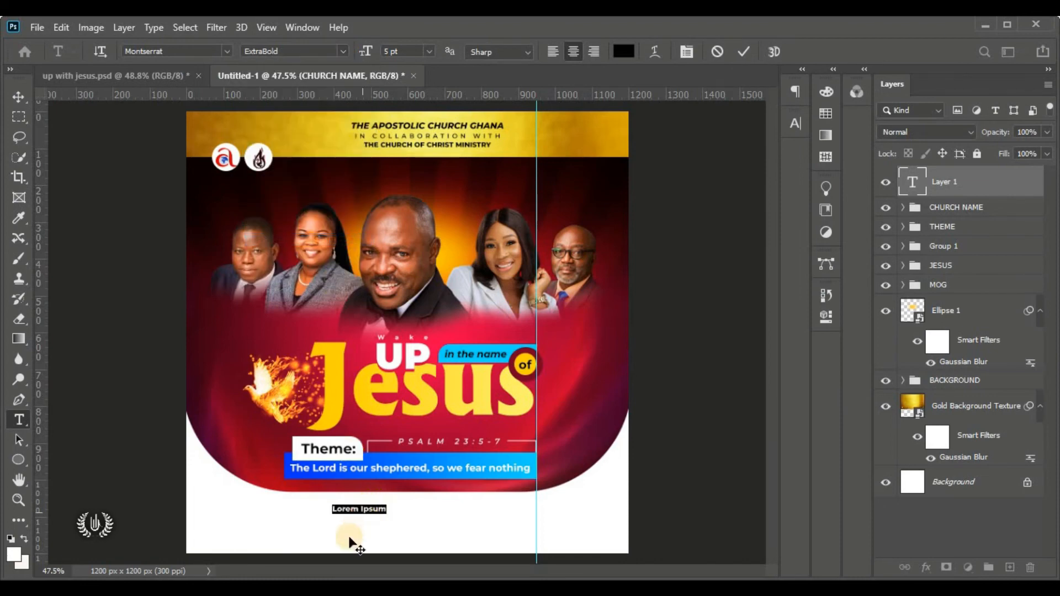
{"action": "scroll", "coordinate": [381, 547], "scroll_direction": "up", "scroll_amount": 3}
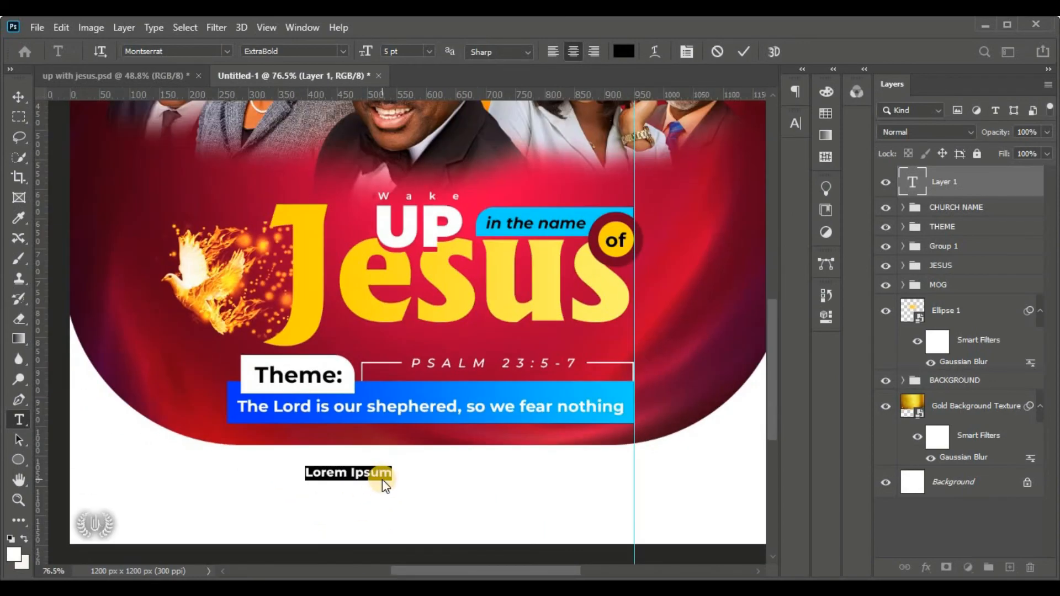
{"action": "left_click", "coordinate": [381, 472]}
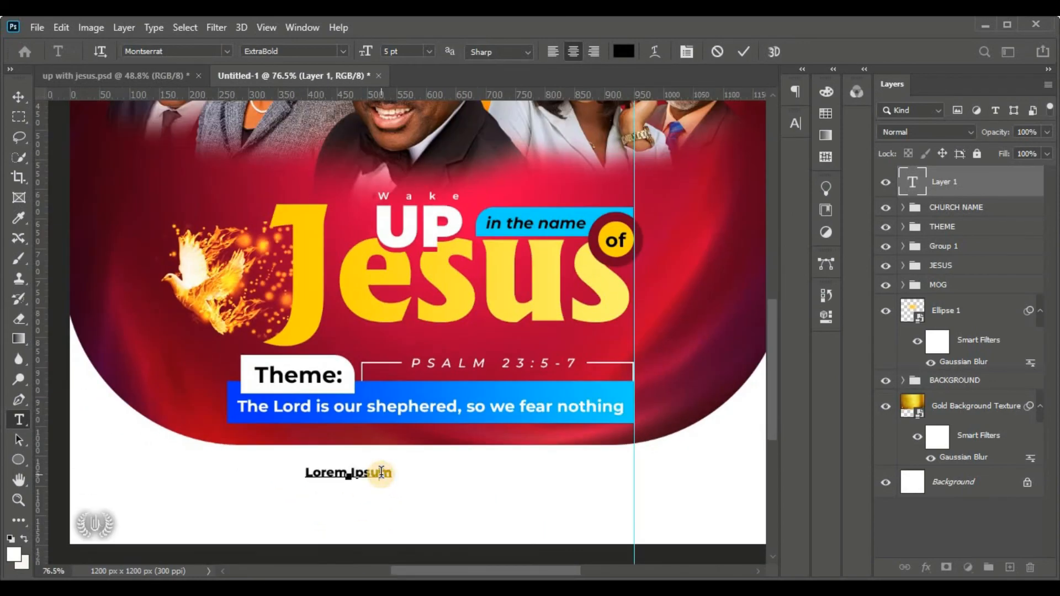
{"action": "key", "text": "ctrl"}
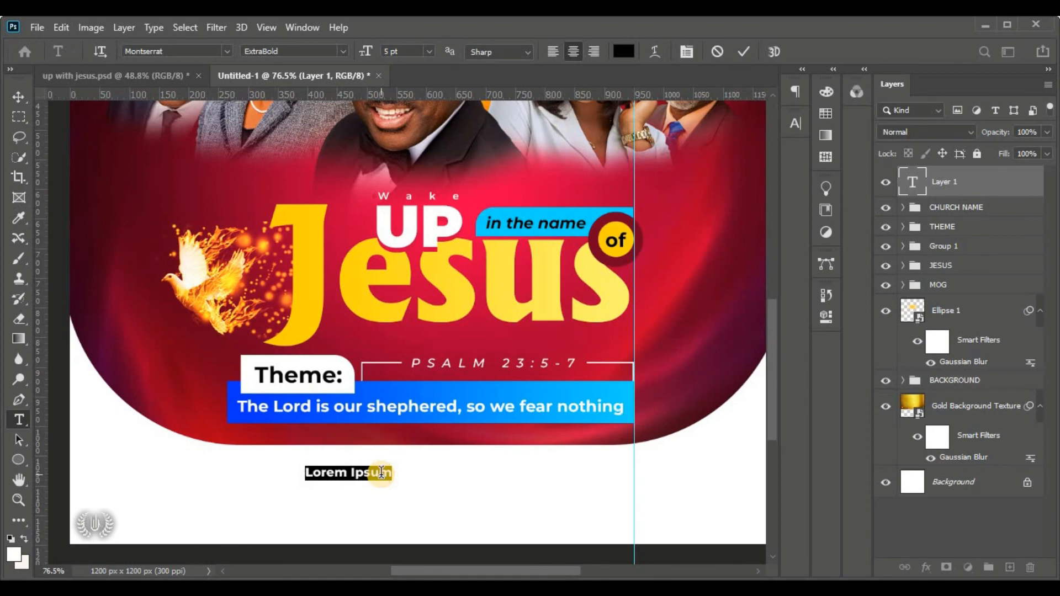
{"action": "type", "text": "18T"}
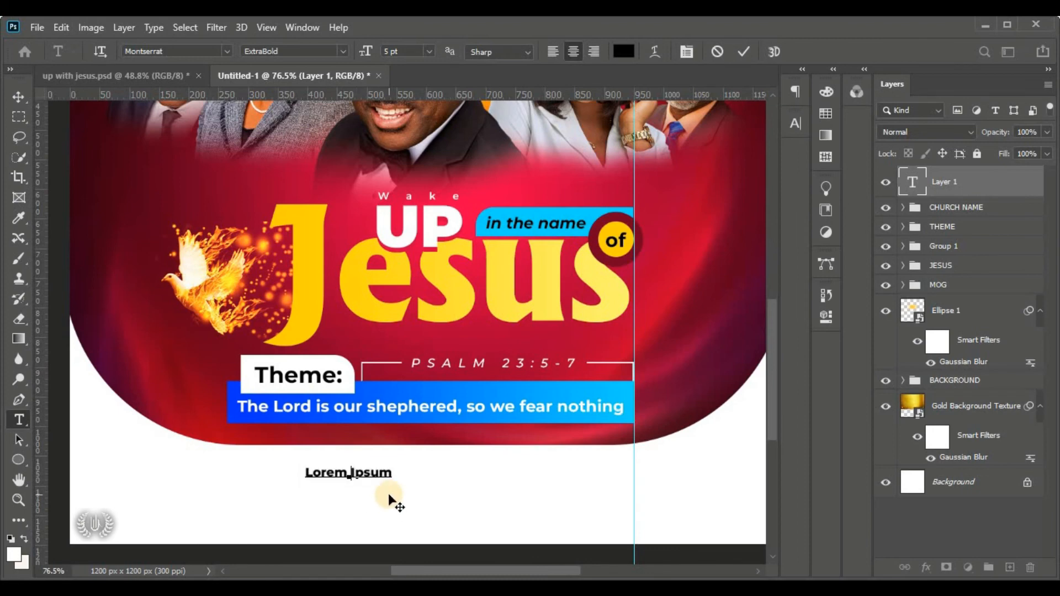
{"action": "type", "text": "H"}
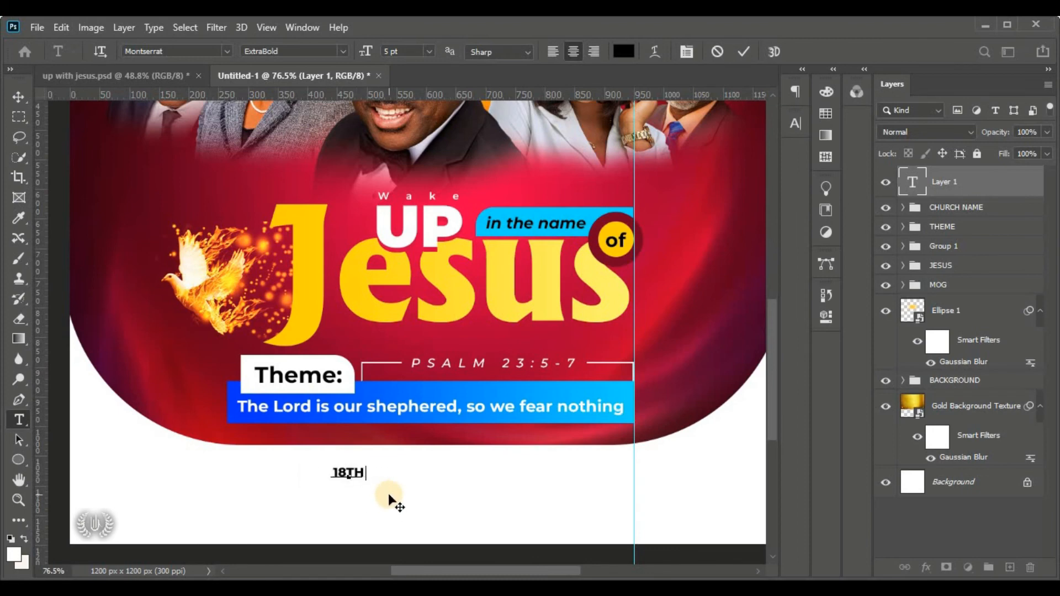
{"action": "type", "text": " - 25TH "}
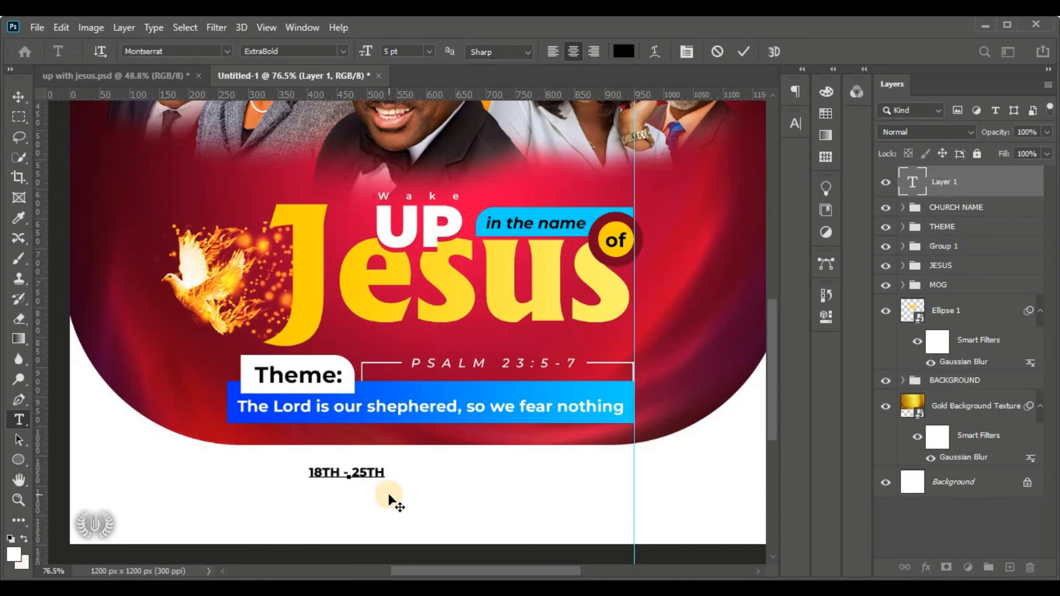
{"action": "type", "text": "OCT"}
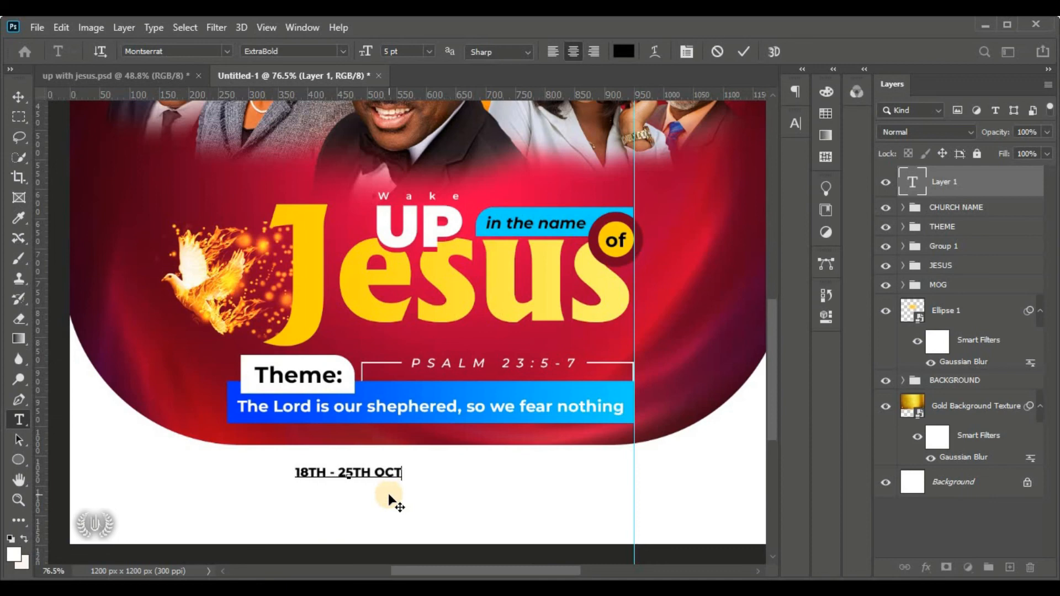
{"action": "type", "text": "OBER, 2022"}
Style the date with tracking 800, 4 pt Bold, and centre it
{"action": "key", "text": "ctrl+a"}
{"action": "left_click", "coordinate": [795, 124]}
{"action": "left_click", "coordinate": [710, 179]}
{"action": "type", "text": "800"}
{"action": "key", "text": "Return"}
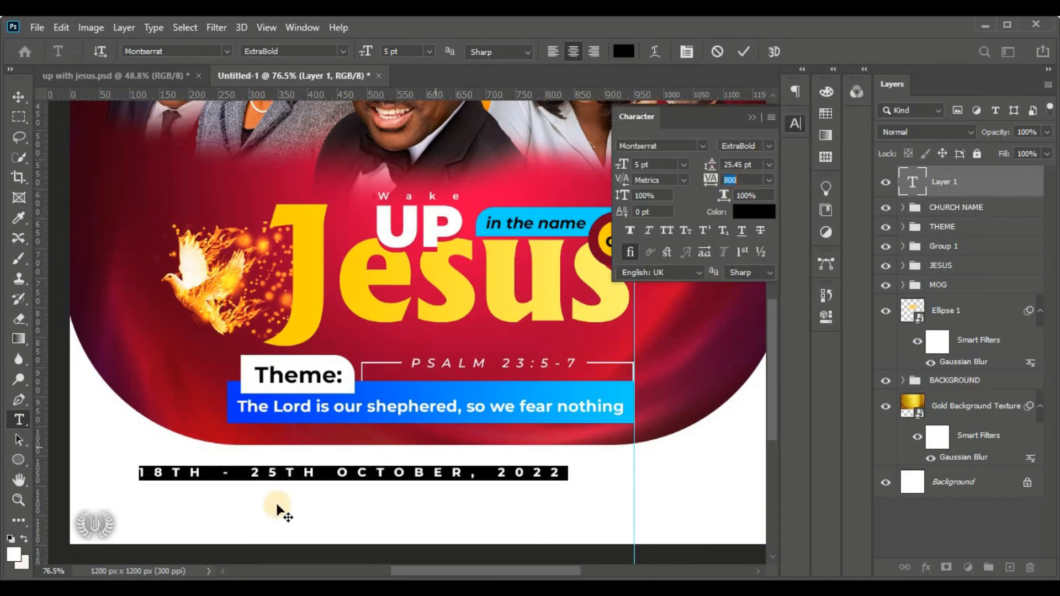
{"action": "left_click_drag", "start_coordinate": [277, 509], "coordinate": [361, 509]}
{"action": "left_click_drag", "start_coordinate": [623, 164], "coordinate": [591, 168]}
{"action": "left_click", "coordinate": [343, 51]}
{"action": "left_click", "coordinate": [332, 220]}
{"action": "key", "text": "ctrl+Return"}
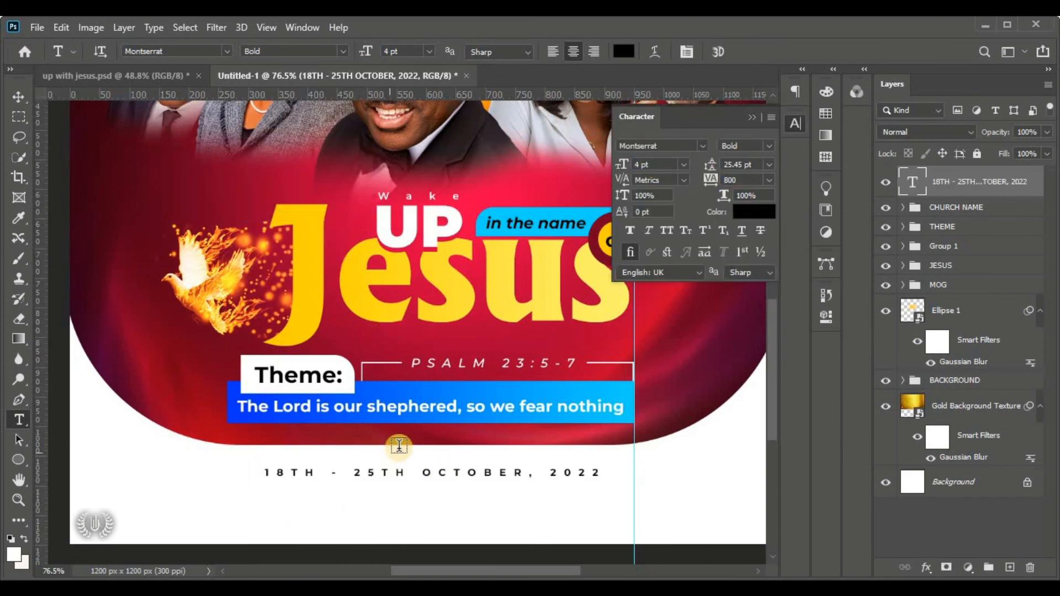
{"action": "scroll", "coordinate": [399, 445], "scroll_direction": "down", "scroll_amount": 3}
{"action": "left_click", "coordinate": [346, 393]}
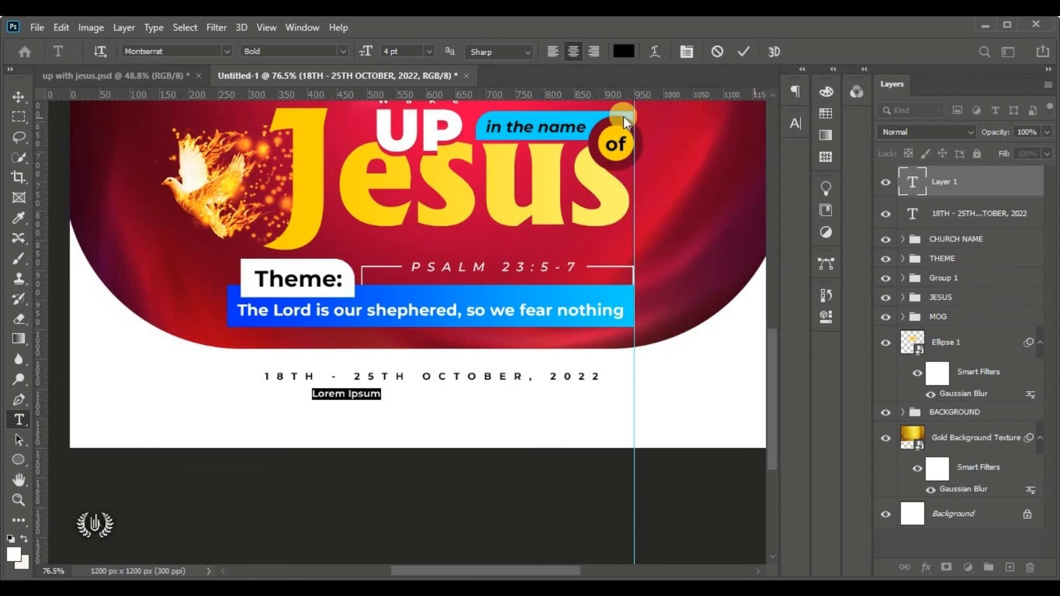
{"action": "left_click", "coordinate": [342, 51]}
{"action": "left_click", "coordinate": [331, 246]}
{"action": "left_click", "coordinate": [348, 394]}
{"action": "key", "text": "ctrl+a"}
{"action": "type", "text": "!"}
{"action": "key", "text": "ctrl+a"}
{"action": "left_click_drag", "start_coordinate": [366, 51], "coordinate": [269, 291]}
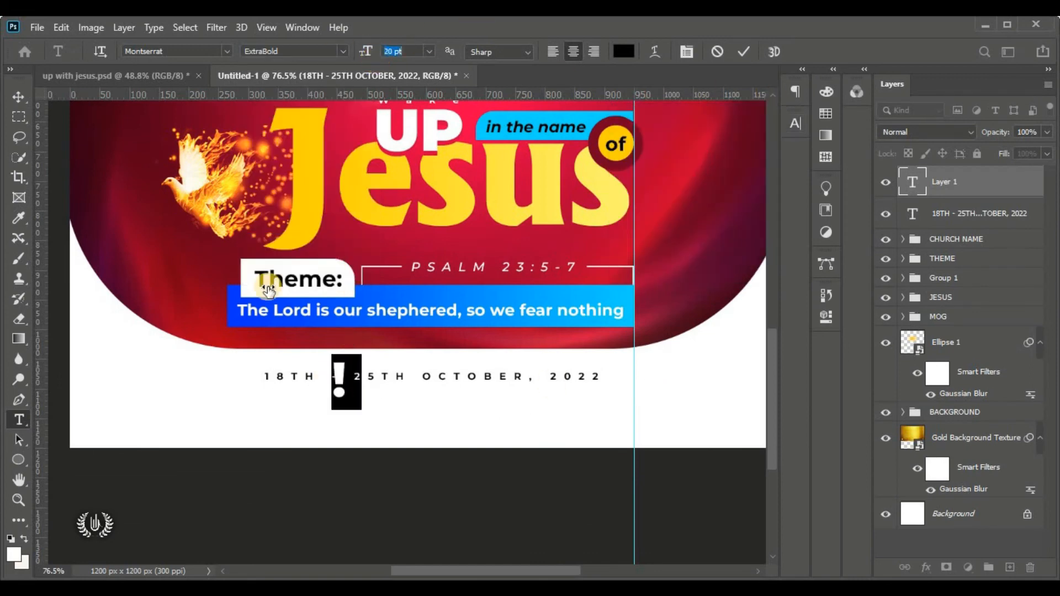
{"action": "type", "text": "!@"}
{"action": "key", "text": "BackSpace"}
{"action": "key", "text": "BackSpace"}
{"action": "type", "text": "@TH"}
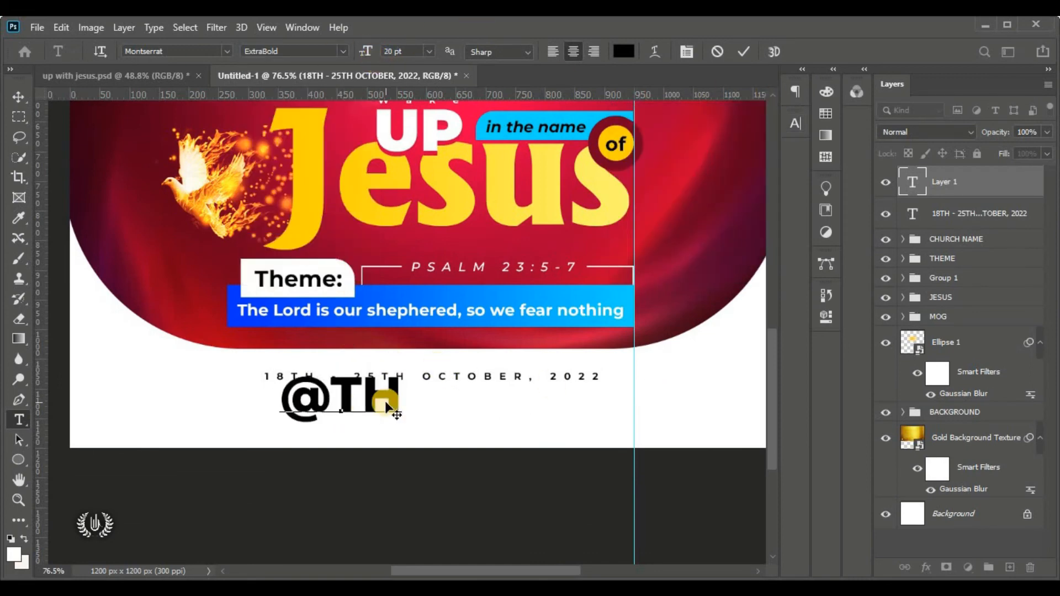
{"action": "type", "text": "E HEADQUARTERS"}
Reduce the venue text to 8 pt and complete it with 'OF CHURCH OF CHRIST'
{"action": "key", "text": "ctrl+a"}
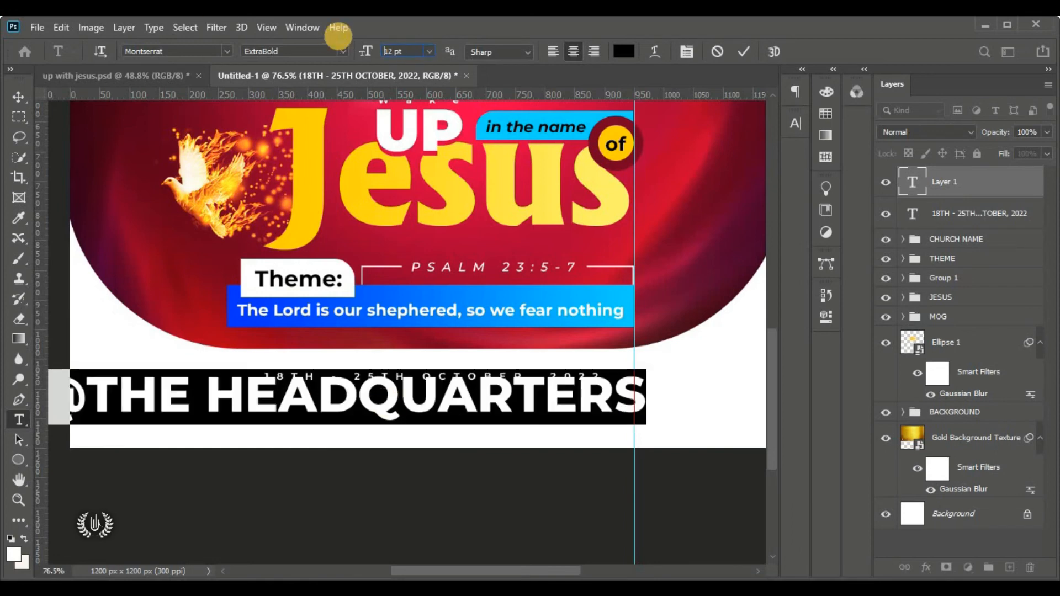
{"action": "left_click_drag", "start_coordinate": [338, 36], "coordinate": [334, 36]}
{"action": "left_click", "coordinate": [428, 380]}
{"action": "type", "text": "OF"}
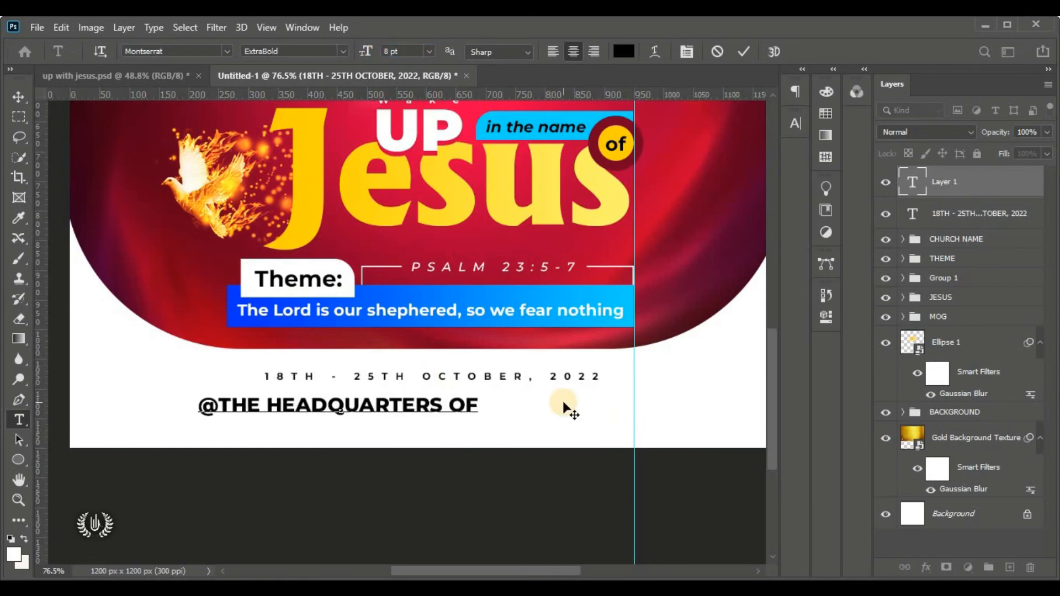
{"action": "type", "text": " CHURCH OF CHRIST"}
{"action": "left_click", "coordinate": [743, 51]}
Narrow the venue line to fit the width and move it up under the date
{"action": "left_click", "coordinate": [18, 97]}
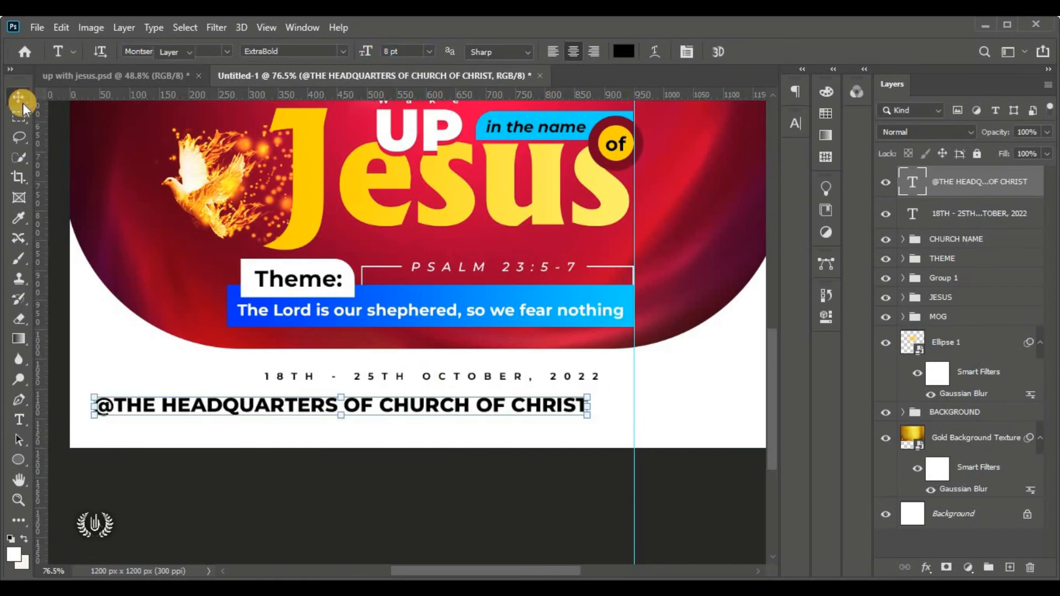
{"action": "left_click_drag", "start_coordinate": [430, 405], "coordinate": [520, 406]}
{"action": "left_click_drag", "start_coordinate": [678, 416], "coordinate": [637, 413]}
{"action": "left_click_drag", "start_coordinate": [186, 415], "coordinate": [226, 413]}
{"action": "left_click", "coordinate": [771, 51]}
{"action": "left_click_drag", "start_coordinate": [470, 404], "coordinate": [470, 396]}
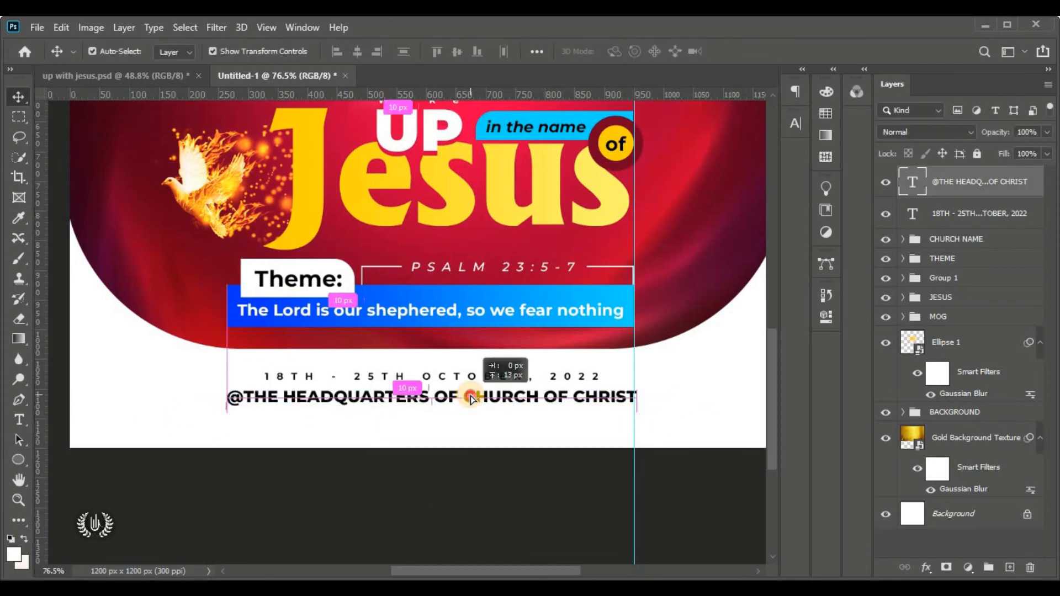
Draw a wide rectangle bar below the venue line filled with colour 2a010b
{"action": "right_click", "coordinate": [25, 462]}
{"action": "left_click", "coordinate": [58, 463]}
{"action": "left_click", "coordinate": [164, 50]}
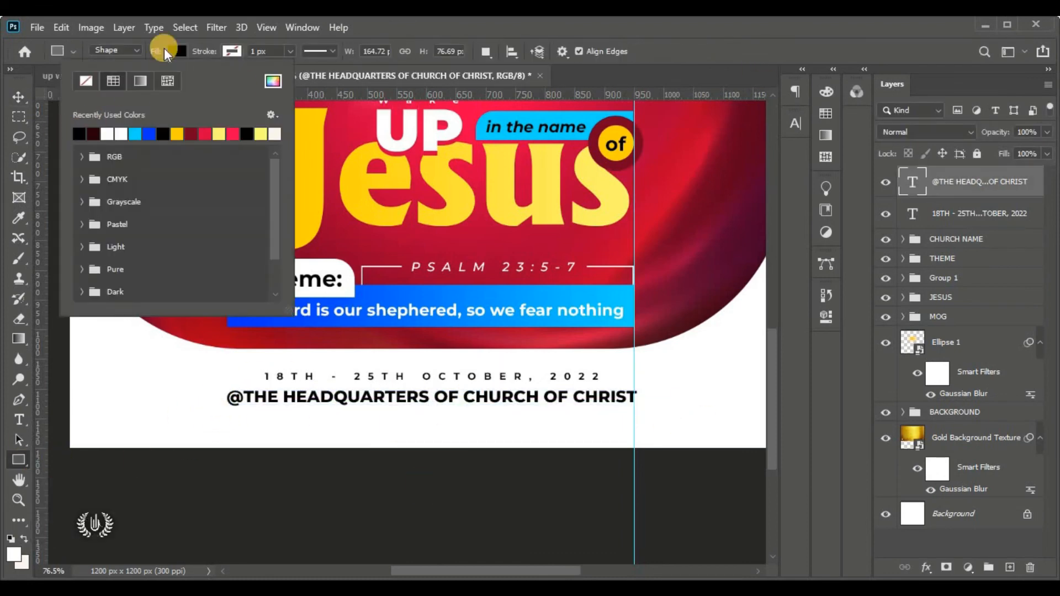
{"action": "left_click", "coordinate": [164, 48]}
{"action": "left_click_drag", "start_coordinate": [216, 408], "coordinate": [657, 435]}
{"action": "double_click", "coordinate": [912, 182]}
{"action": "key", "text": "alt+Tab"}
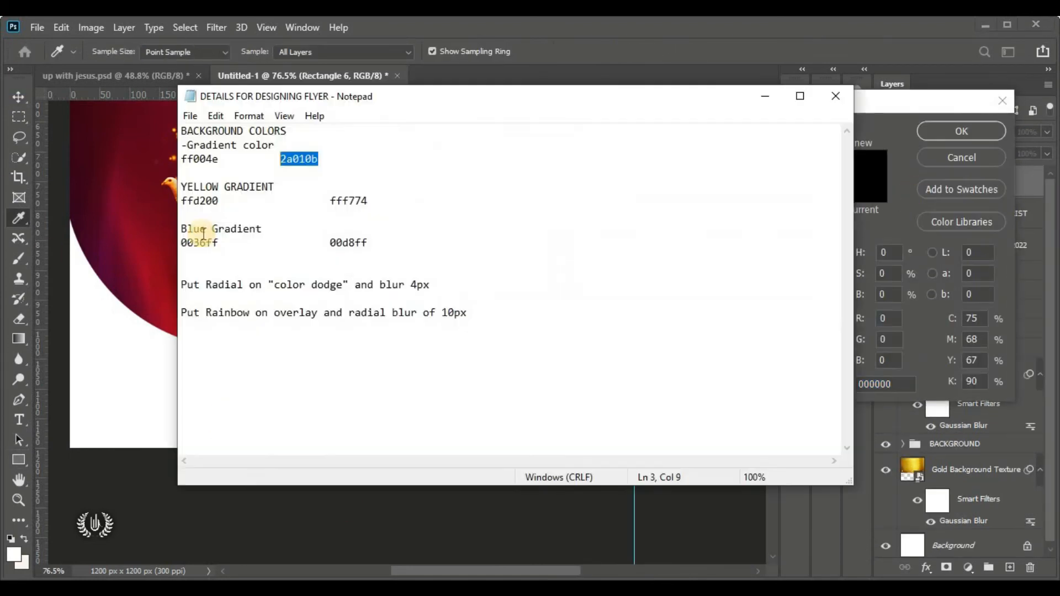
{"action": "key", "text": "ctrl+c"}
{"action": "key", "text": "alt+Tab"}
{"action": "key", "text": "ctrl+v"}
Confirm the bar colour and add a text layer on the bar coloured FFD200
{"action": "key", "text": "Return"}
{"action": "left_click", "coordinate": [17, 419]}
{"action": "left_click", "coordinate": [261, 434]}
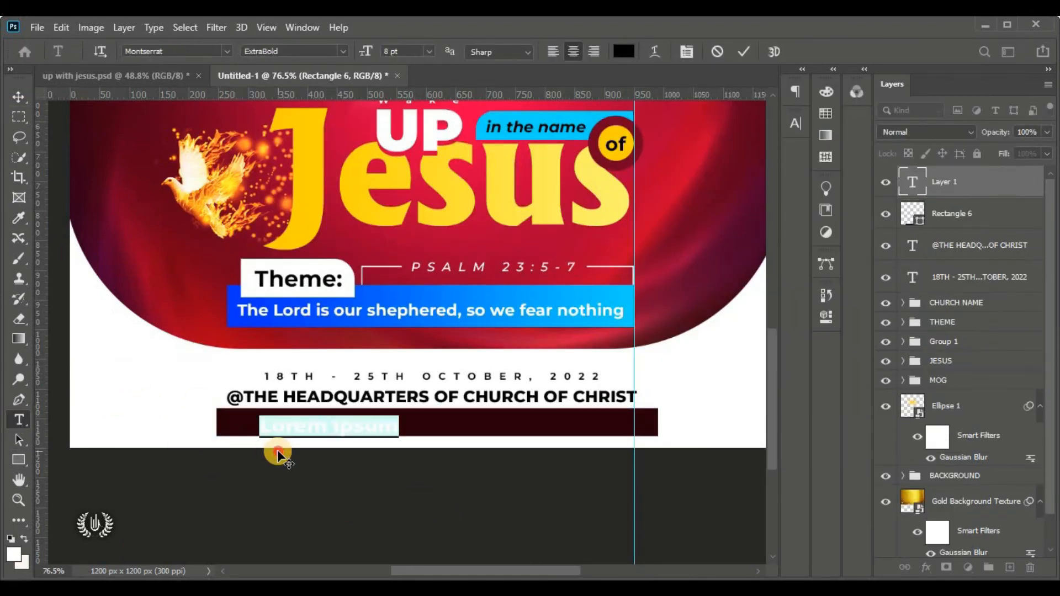
{"action": "left_click", "coordinate": [623, 52]}
{"action": "key", "text": "alt+Tab"}
{"action": "double_click", "coordinate": [197, 199]}
{"action": "key", "text": "ctrl+c"}
{"action": "key", "text": "alt+Tab"}
{"action": "right_click", "coordinate": [885, 383]}
{"action": "left_click", "coordinate": [948, 242]}
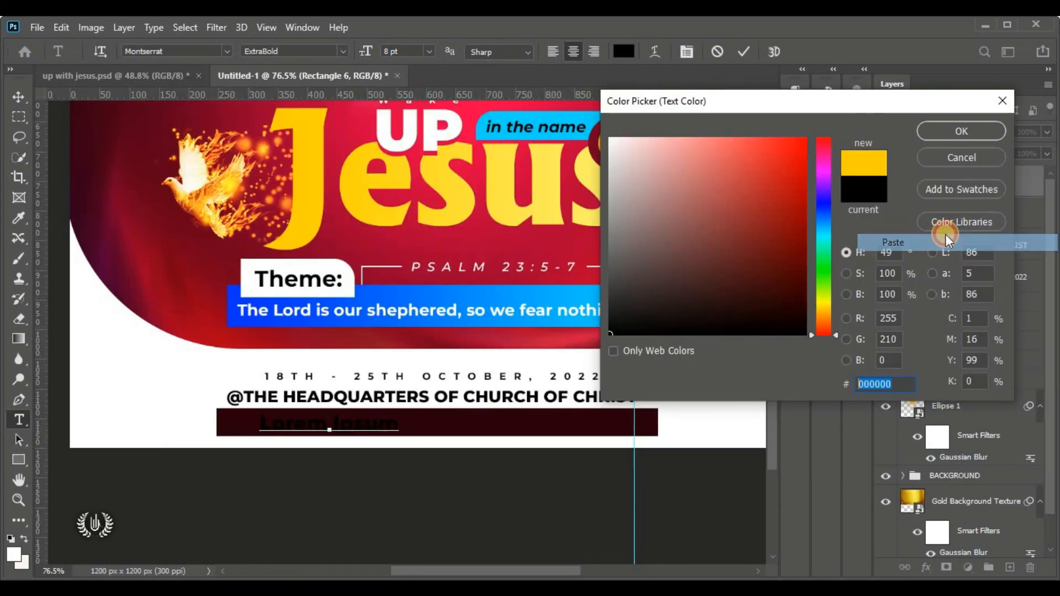
{"action": "key", "text": "Return"}
Type the Bold Italic line 'FOR FURTHER ENQUIRIES CALL -' followed by the contact phone number
{"action": "left_click", "coordinate": [343, 51]}
{"action": "left_click", "coordinate": [299, 227]}
{"action": "type", "text": "FO"}
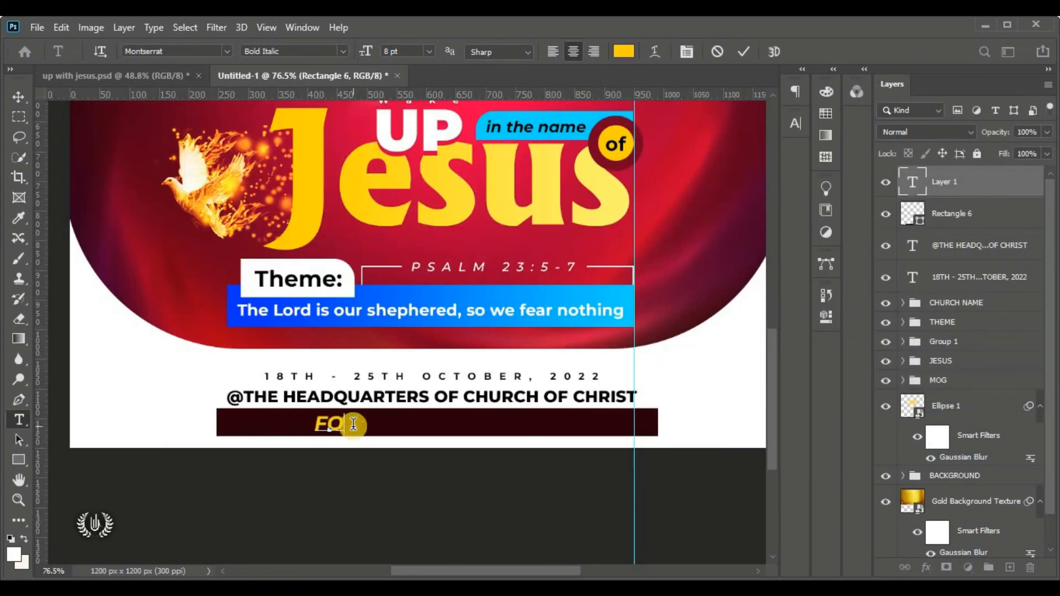
{"action": "type", "text": "R FURTHER ENQUIRIES CALL"}
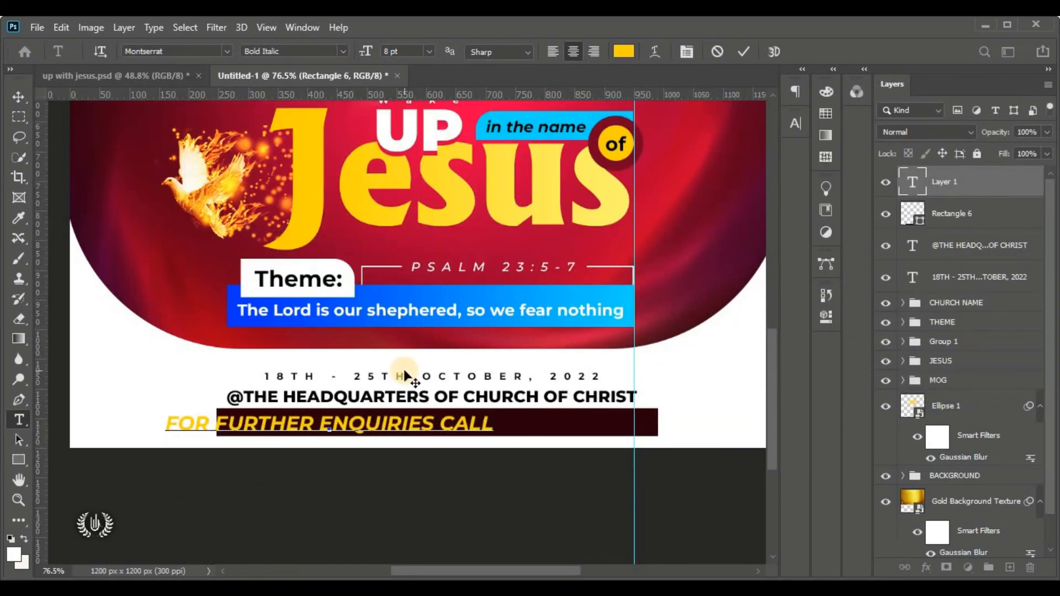
{"action": "key", "text": "ctrl+Return"}
Shrink the enquiries line to about 85% so it fits the dark bar
{"action": "left_click", "coordinate": [61, 27]}
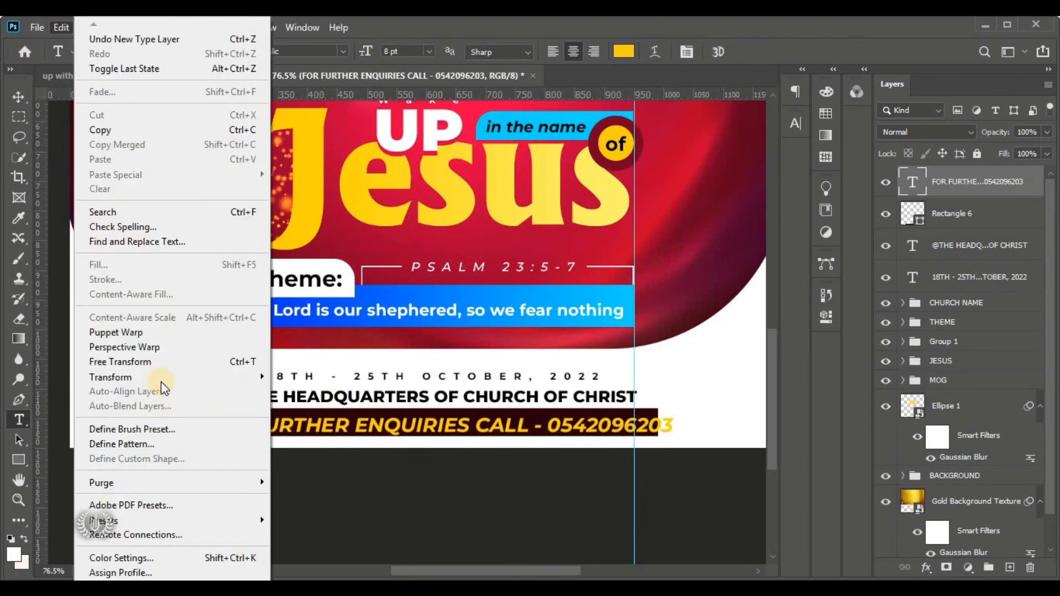
{"action": "left_click", "coordinate": [127, 362]}
{"action": "left_click_drag", "start_coordinate": [670, 431], "coordinate": [638, 434]}
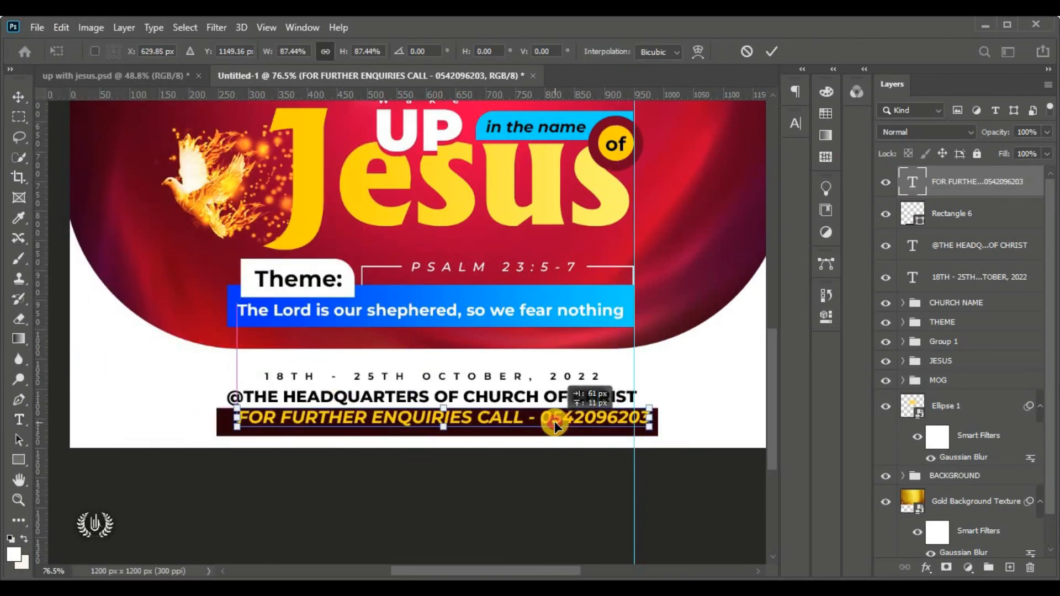
{"action": "left_click", "coordinate": [771, 49]}
{"action": "key", "text": "t"}
{"action": "left_click", "coordinate": [521, 477]}
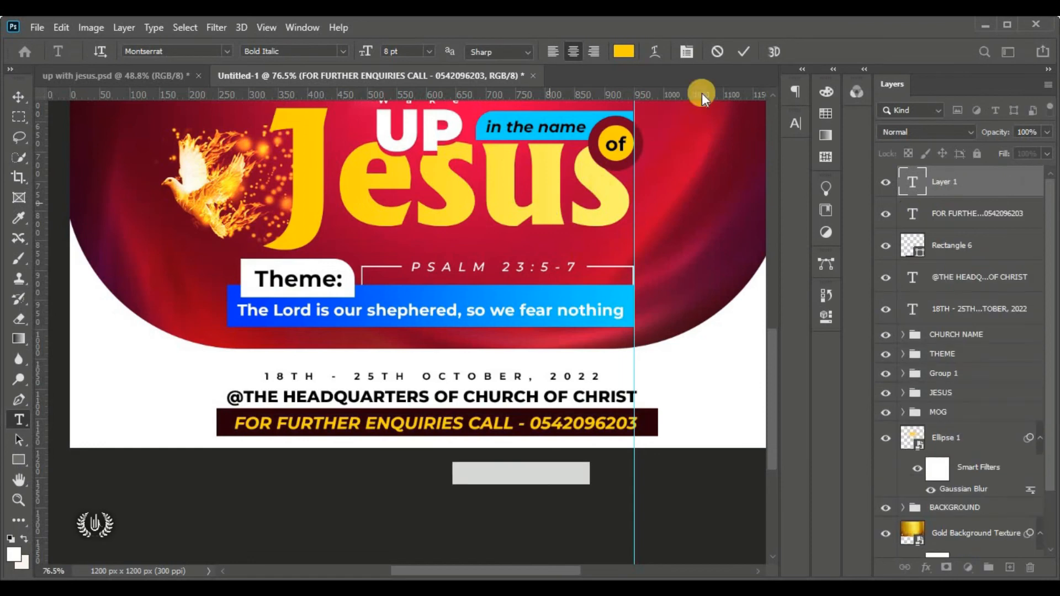
{"action": "left_click", "coordinate": [717, 52]}
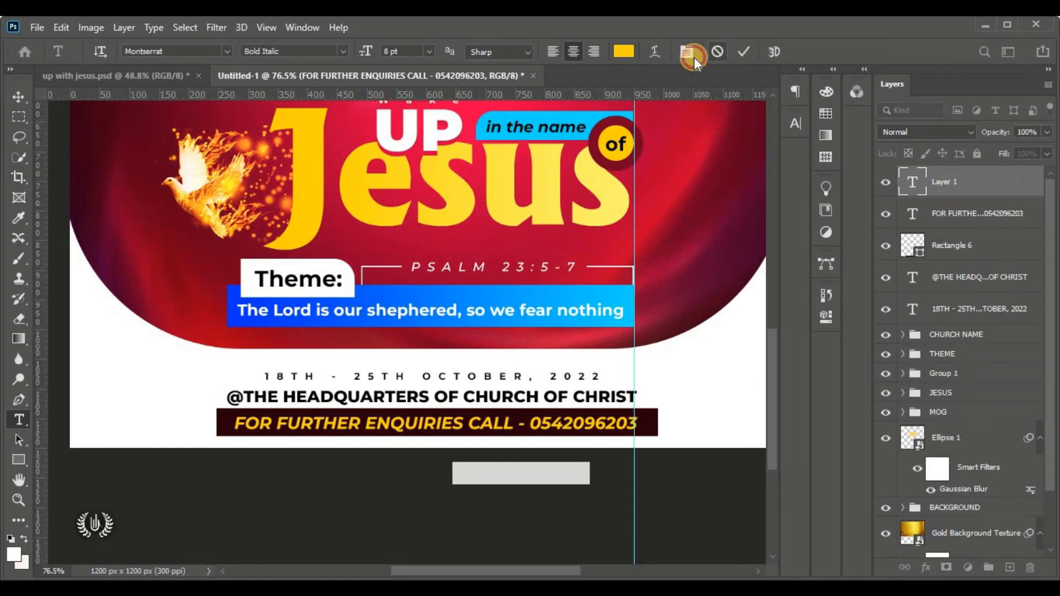
Centre the date, venue and enquiries lines horizontally together
{"action": "left_click", "coordinate": [20, 98]}
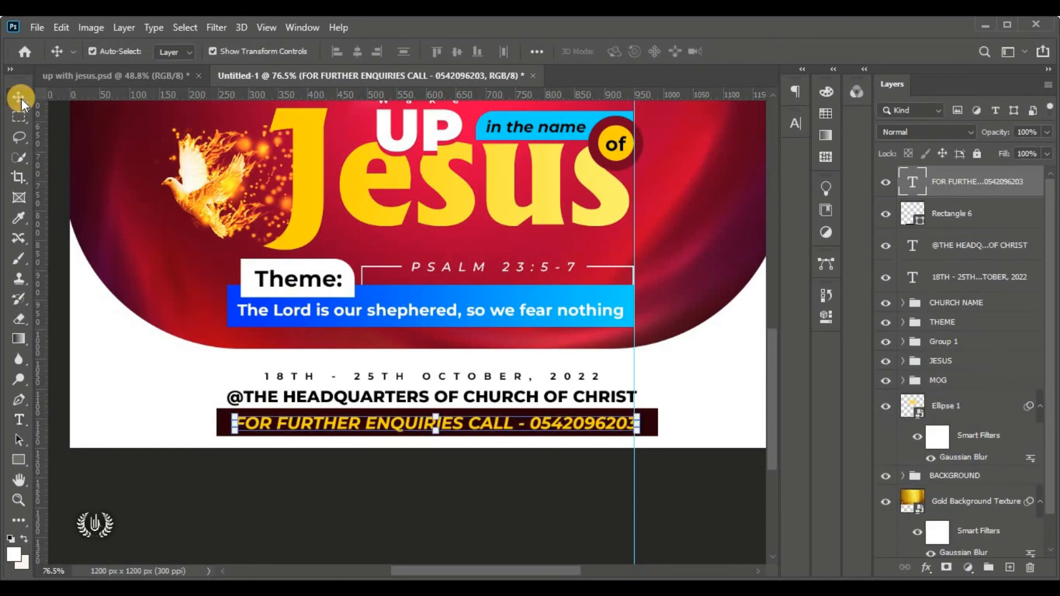
{"action": "left_click", "coordinate": [999, 284], "text": "shift"}
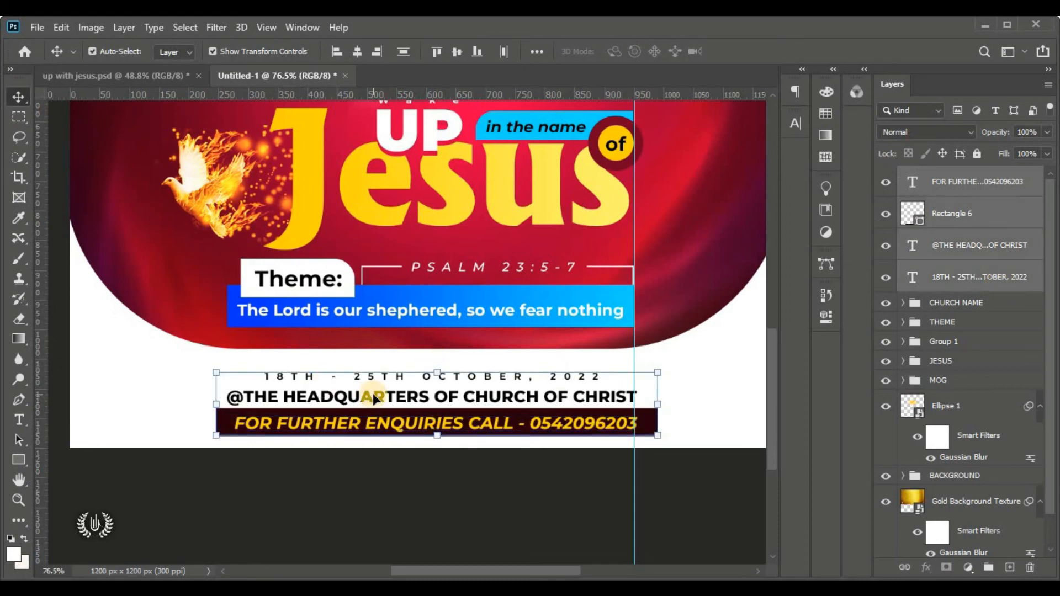
{"action": "left_click", "coordinate": [359, 53]}
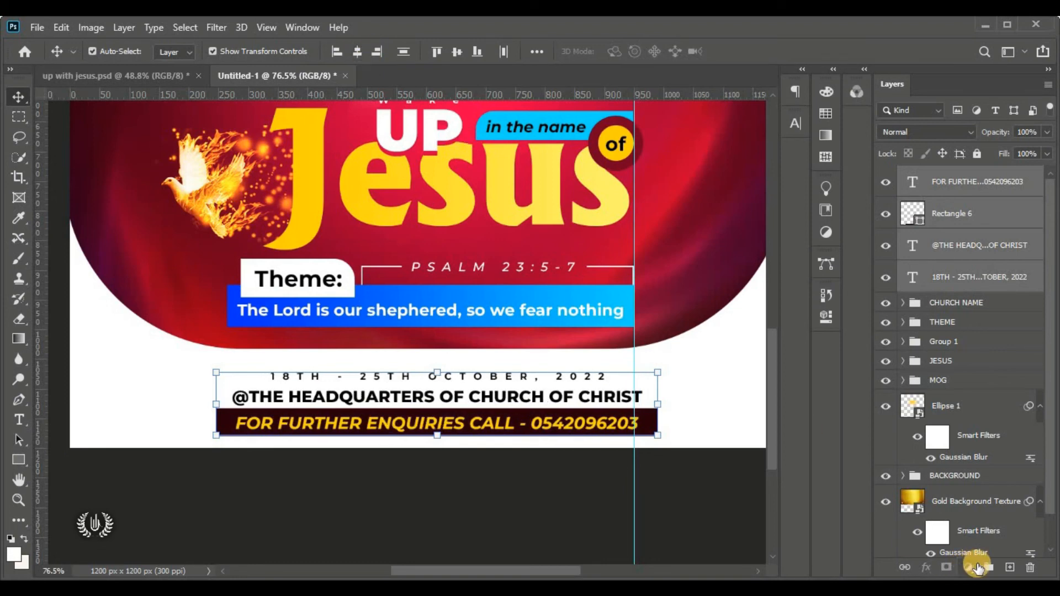
Group the four selected date, venue and enquiries layers into a new group named LOC
{"action": "left_click", "coordinate": [986, 567]}
{"action": "double_click", "coordinate": [945, 175]}
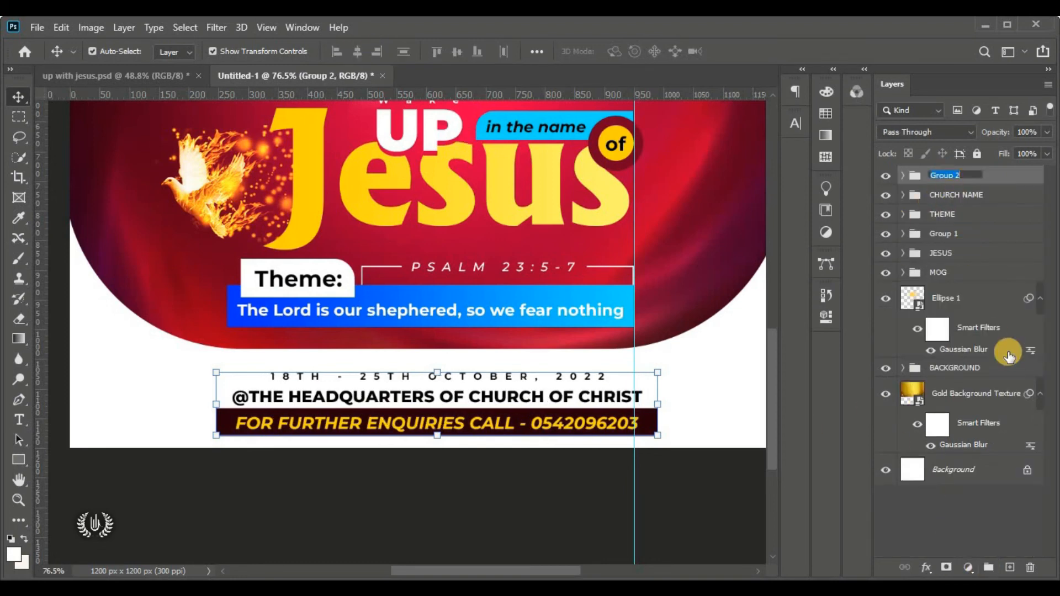
{"action": "type", "text": "LOC"}
{"action": "key", "text": "Return"}
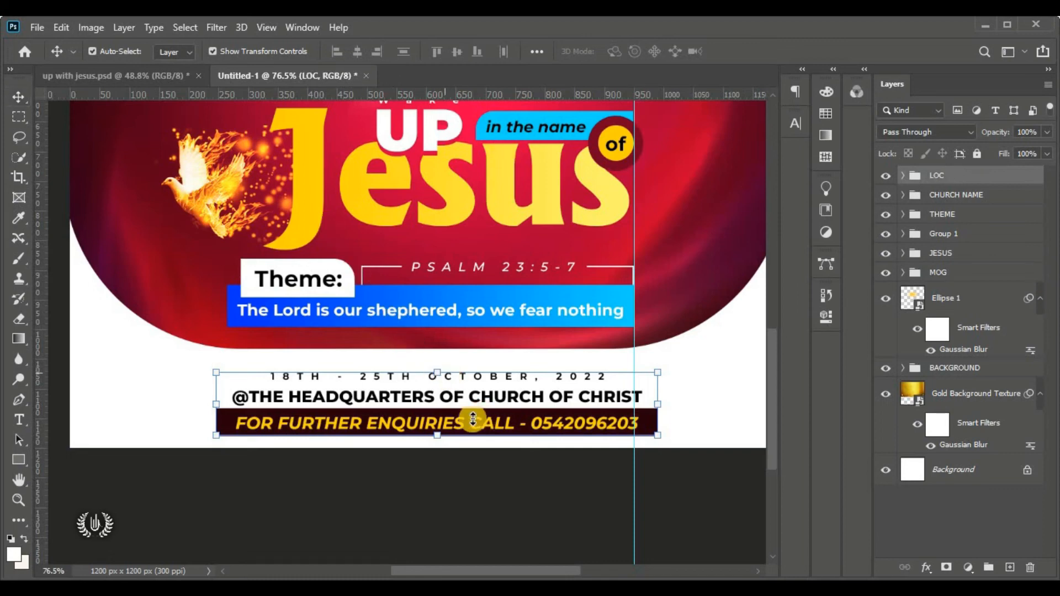
Nudge the LOC group slightly up and right, then view the whole poster
{"action": "key", "text": "ctrl+t"}
{"action": "left_click_drag", "start_coordinate": [441, 419], "coordinate": [461, 404]}
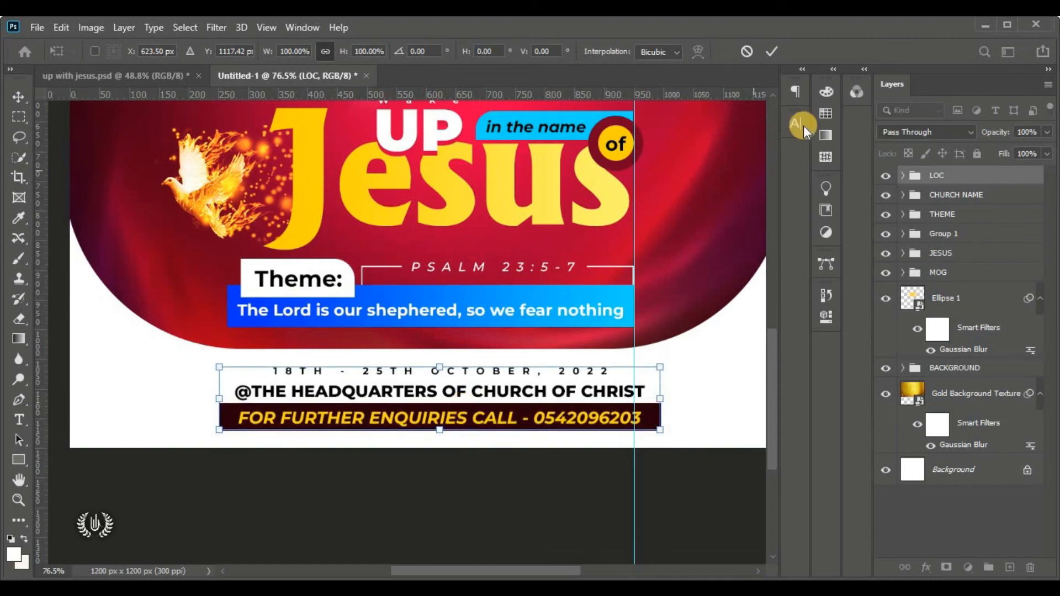
{"action": "left_click", "coordinate": [769, 55]}
{"action": "key", "text": "ctrl+0"}
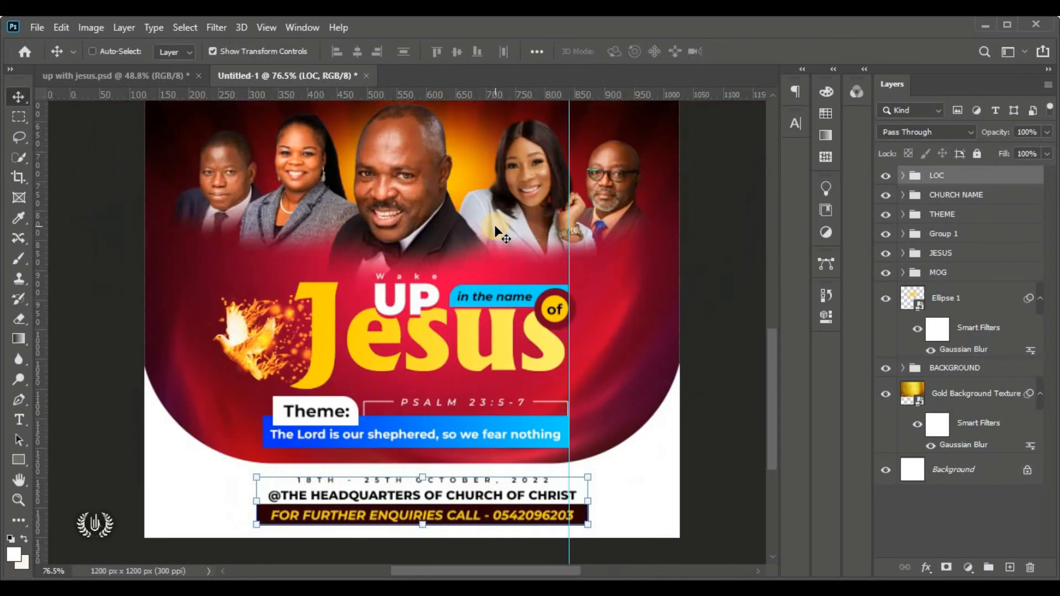
{"action": "left_click", "coordinate": [709, 288]}
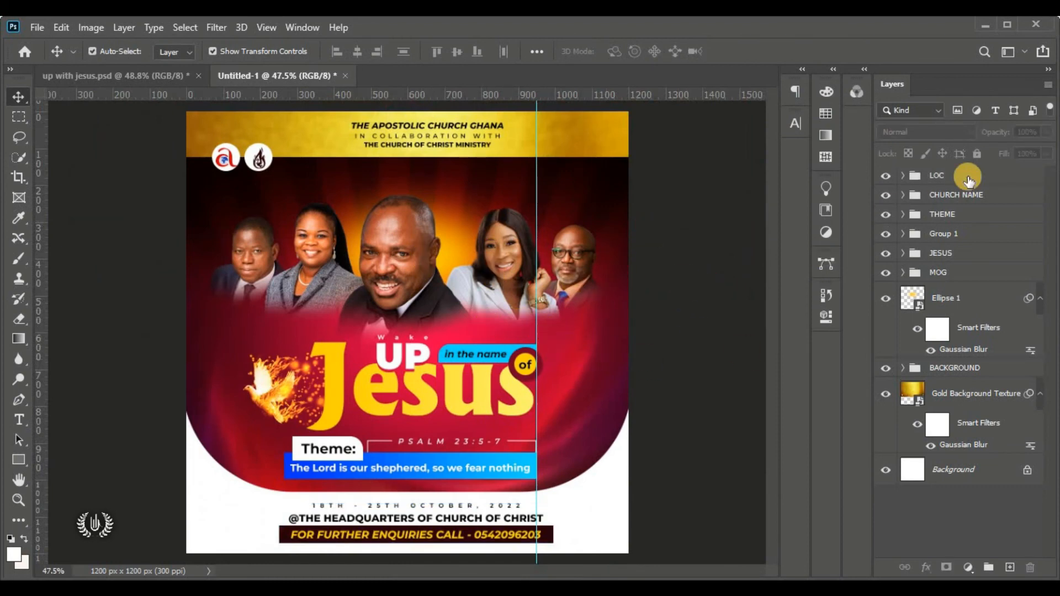
{"action": "left_click", "coordinate": [990, 178]}
Draw a circle on the red background's right side and shift it slightly left and down
{"action": "left_click", "coordinate": [23, 456]}
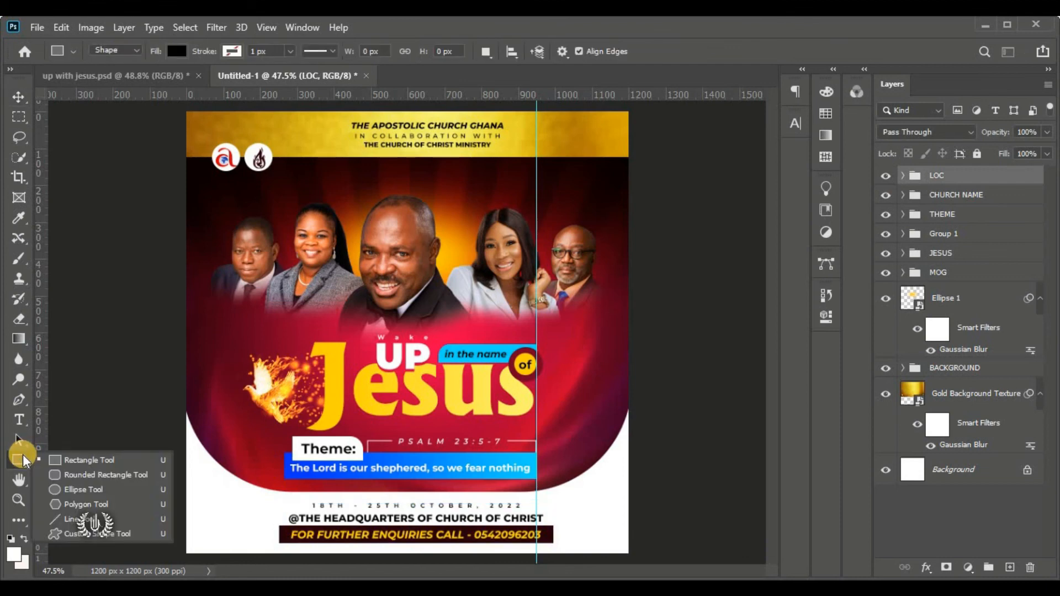
{"action": "left_click", "coordinate": [119, 491]}
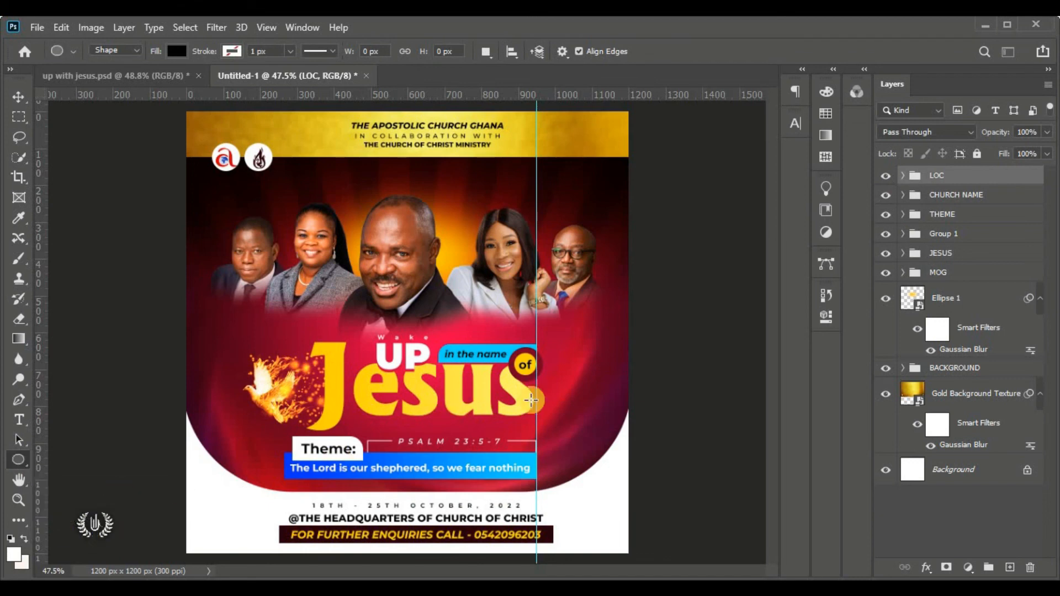
{"action": "scroll", "coordinate": [690, 414], "scroll_direction": "up", "scroll_amount": 3}
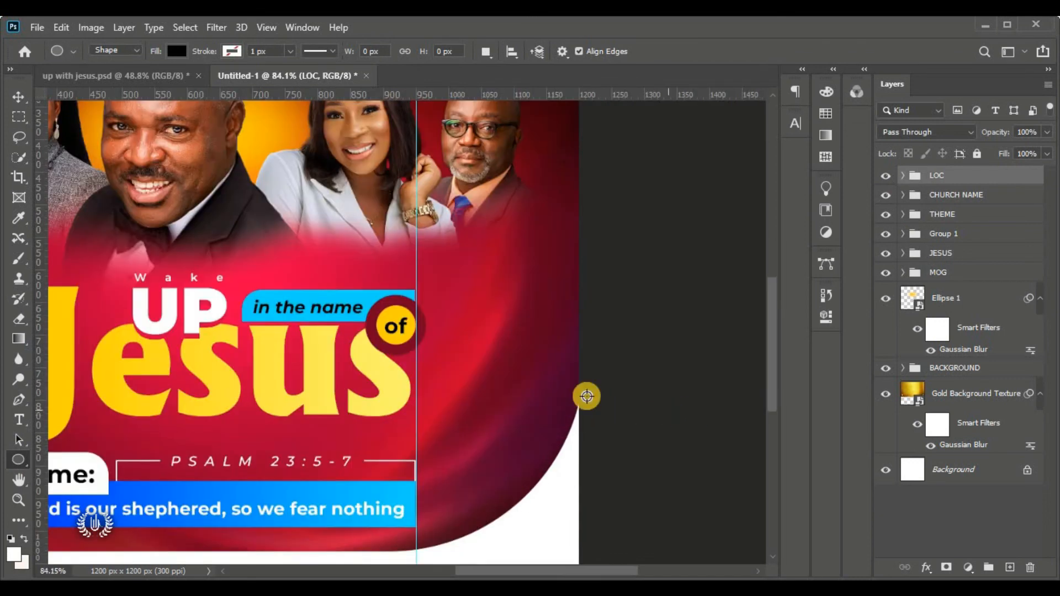
{"action": "left_click_drag", "start_coordinate": [480, 365], "coordinate": [563, 448]}
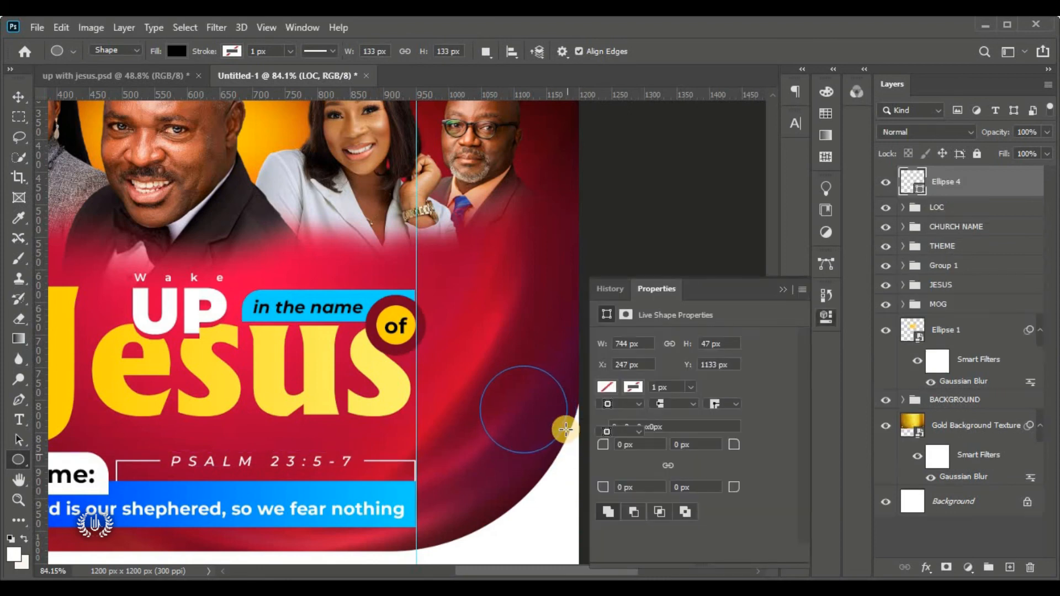
{"action": "left_click", "coordinate": [18, 97]}
{"action": "left_click", "coordinate": [784, 292]}
{"action": "left_click_drag", "start_coordinate": [548, 392], "coordinate": [504, 429]}
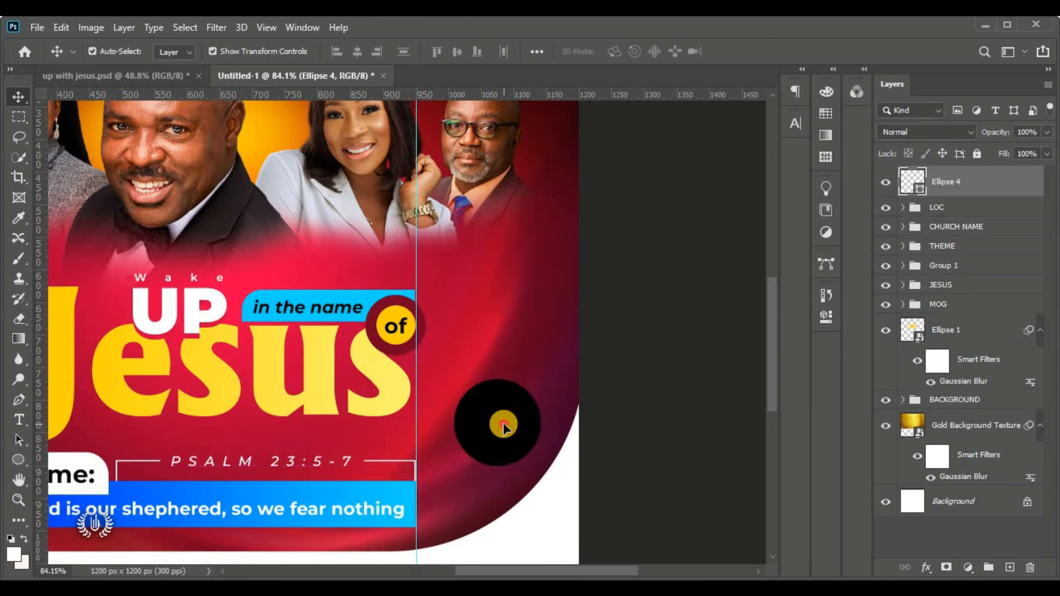
Give the circle no fill and a light cream outline with 2 px stroke width
{"action": "left_click", "coordinate": [10, 462]}
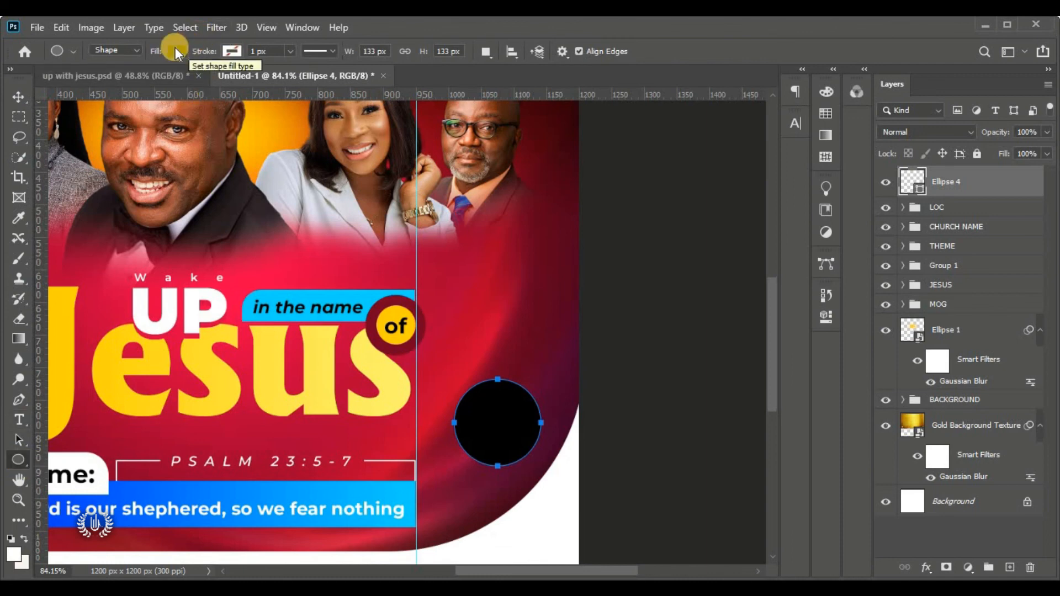
{"action": "left_click", "coordinate": [176, 50]}
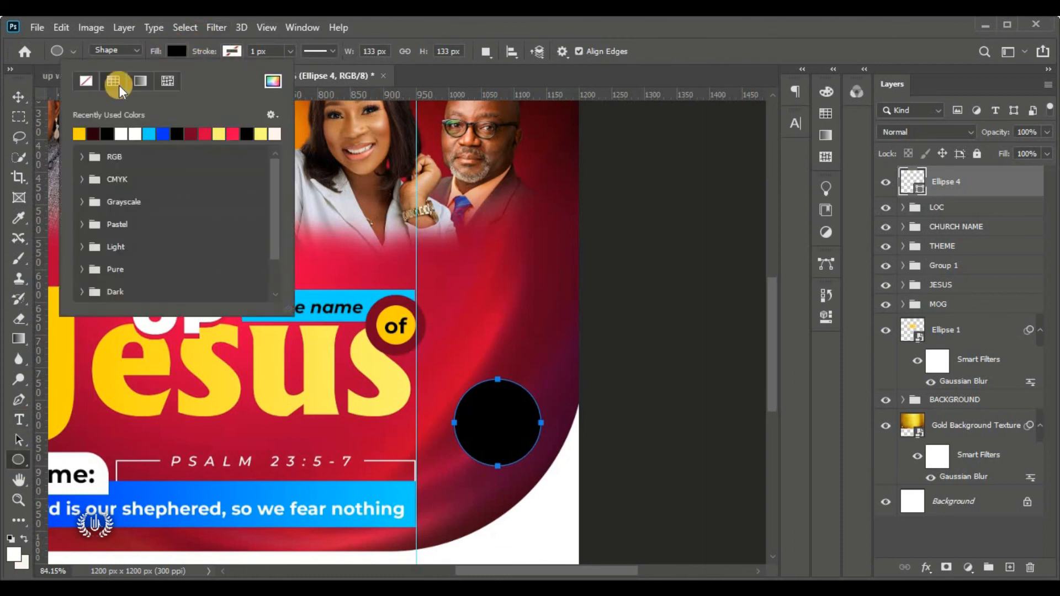
{"action": "left_click", "coordinate": [86, 83]}
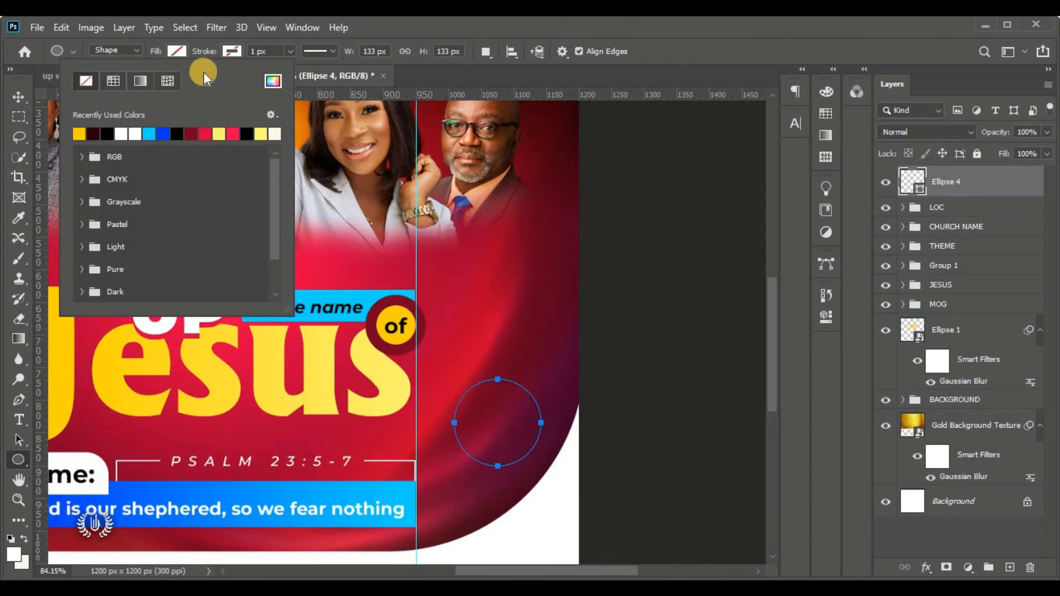
{"action": "left_click", "coordinate": [230, 50]}
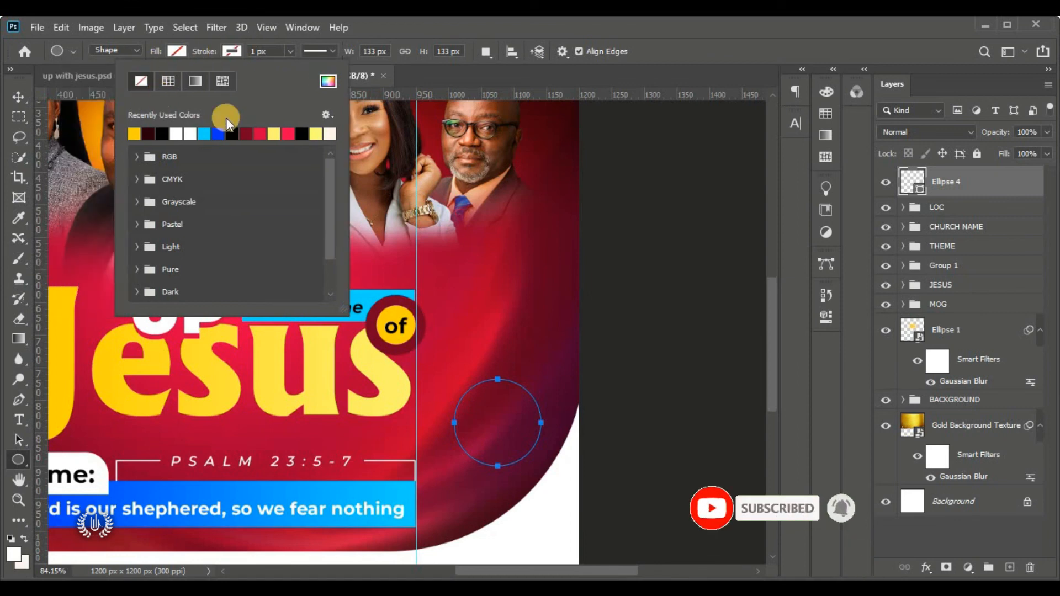
{"action": "left_click", "coordinate": [182, 133]}
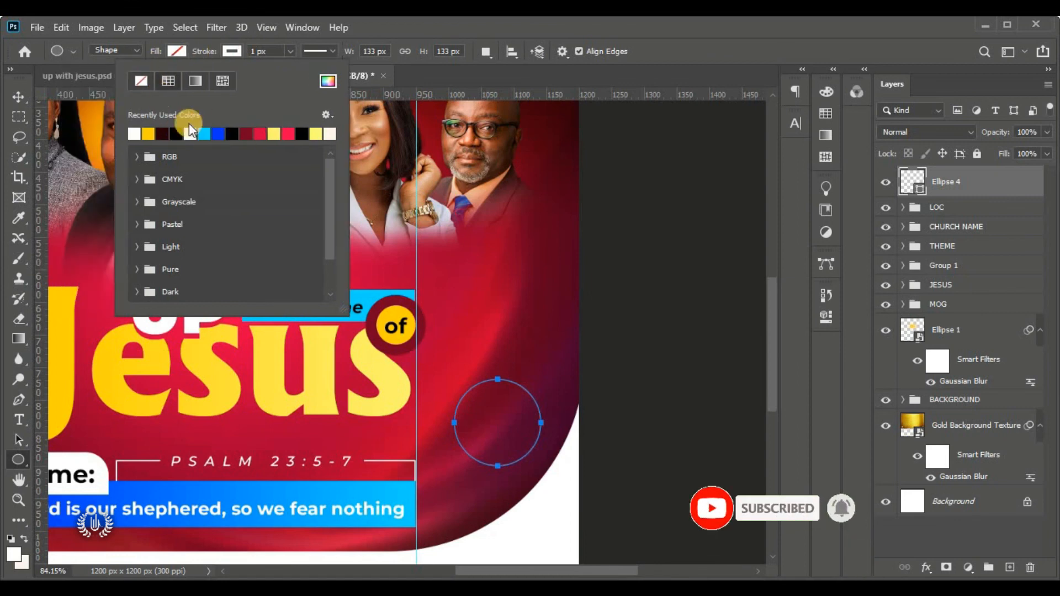
{"action": "left_click", "coordinate": [223, 49]}
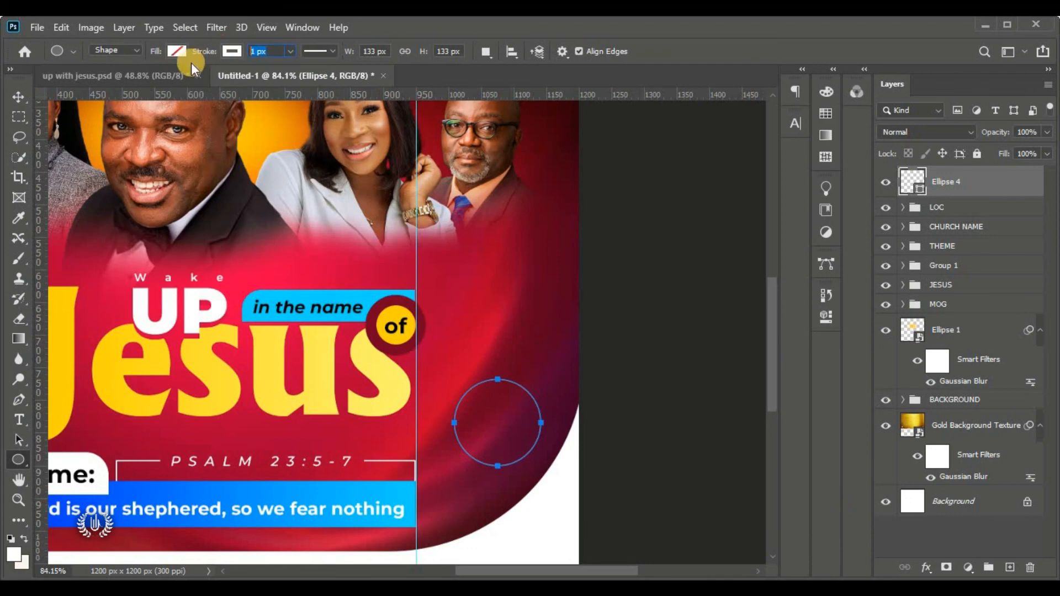
{"action": "type", "text": "2"}
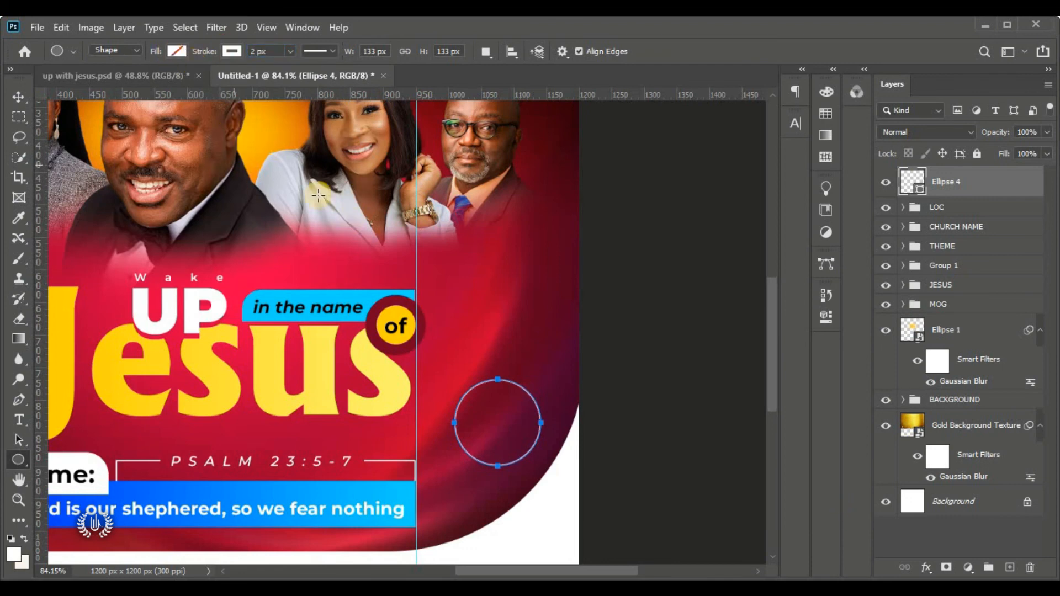
{"action": "left_click", "coordinate": [18, 99]}
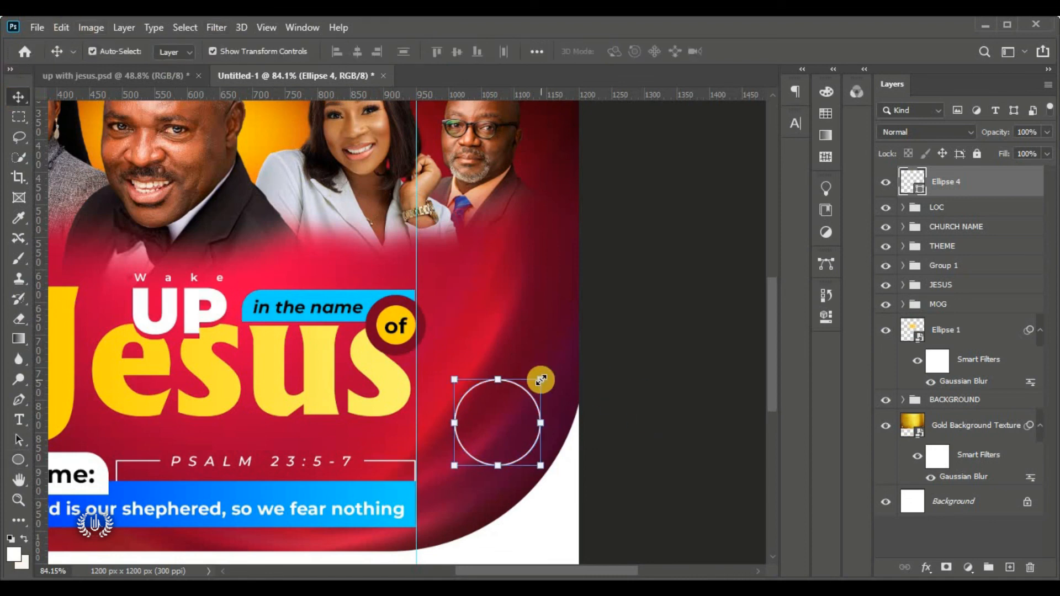
{"action": "left_click", "coordinate": [18, 460]}
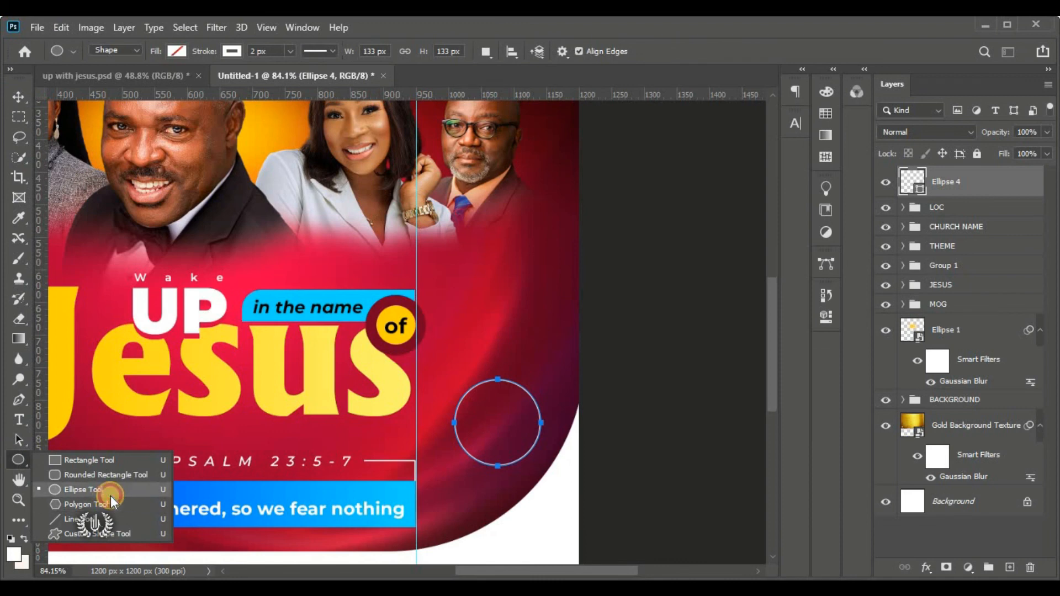
Draw a small white circle on a new layer above the outlined ring
{"action": "left_click", "coordinate": [105, 489]}
{"action": "left_click", "coordinate": [1010, 567]}
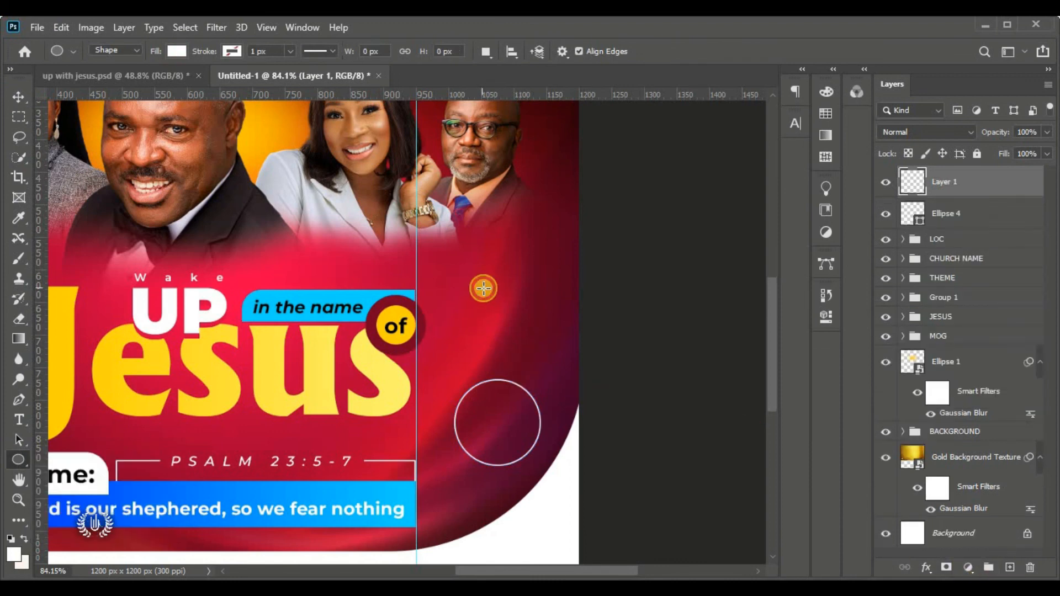
{"action": "left_click_drag", "start_coordinate": [483, 288], "coordinate": [540, 333]}
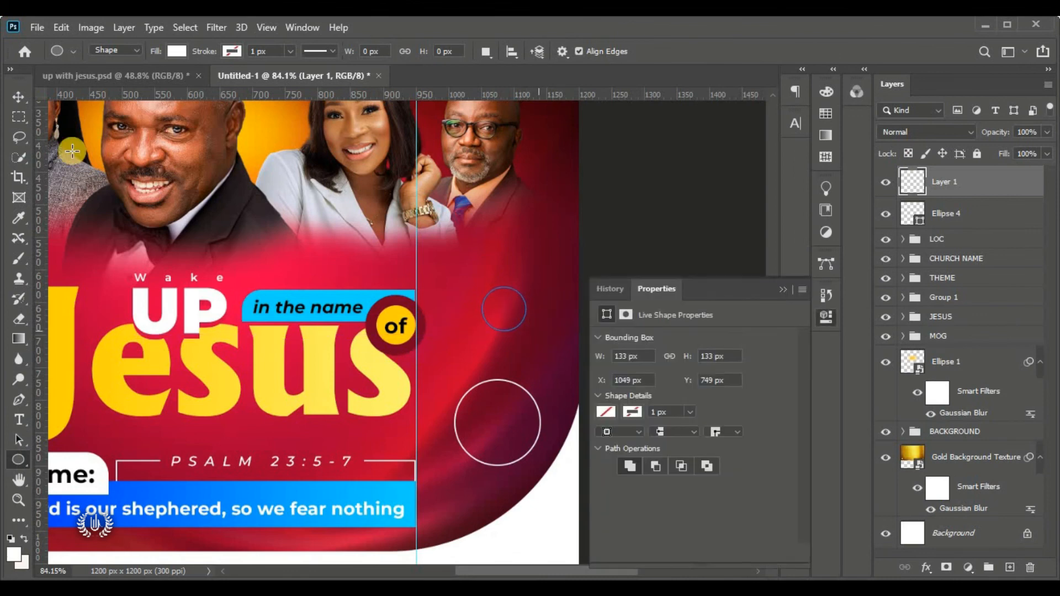
{"action": "left_click", "coordinate": [18, 100]}
Move the small white circle down onto the ring's top edge and commit
{"action": "left_click", "coordinate": [782, 289]}
{"action": "left_click", "coordinate": [498, 326]}
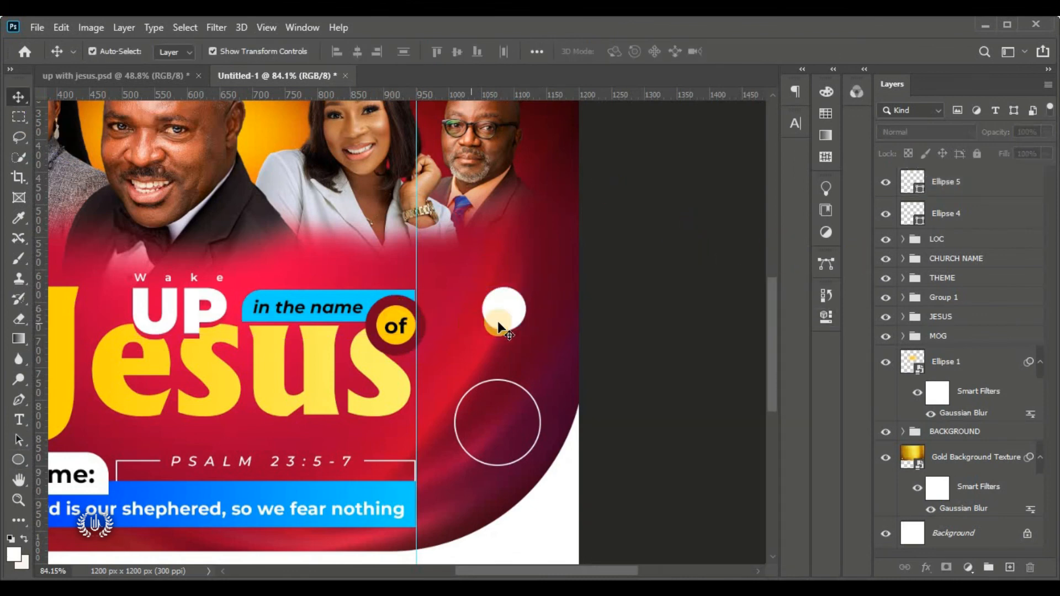
{"action": "left_click_drag", "start_coordinate": [498, 327], "coordinate": [509, 385]}
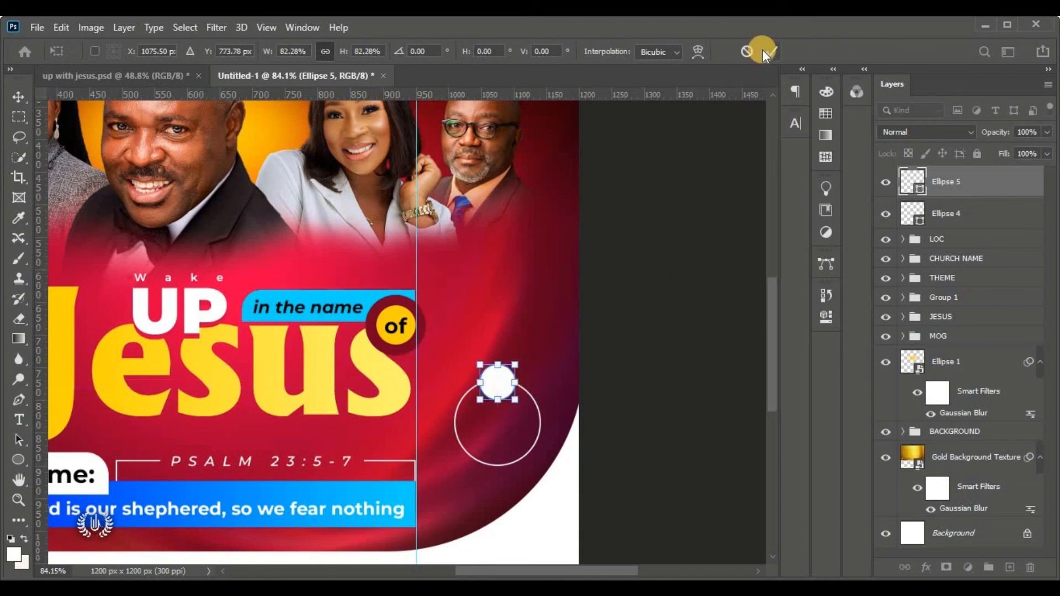
{"action": "left_click", "coordinate": [764, 50]}
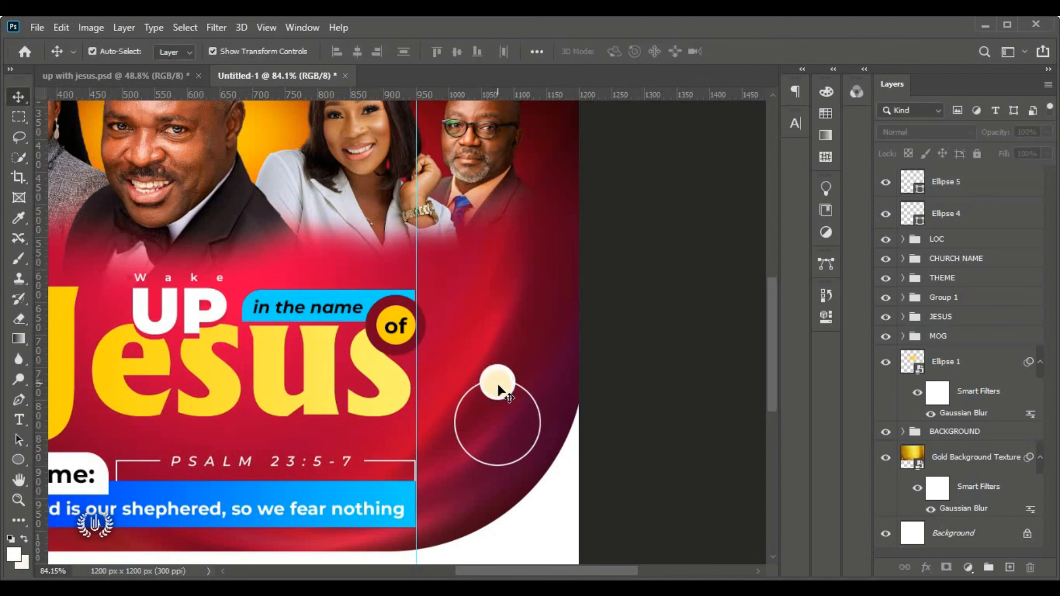
{"action": "left_click", "coordinate": [511, 383]}
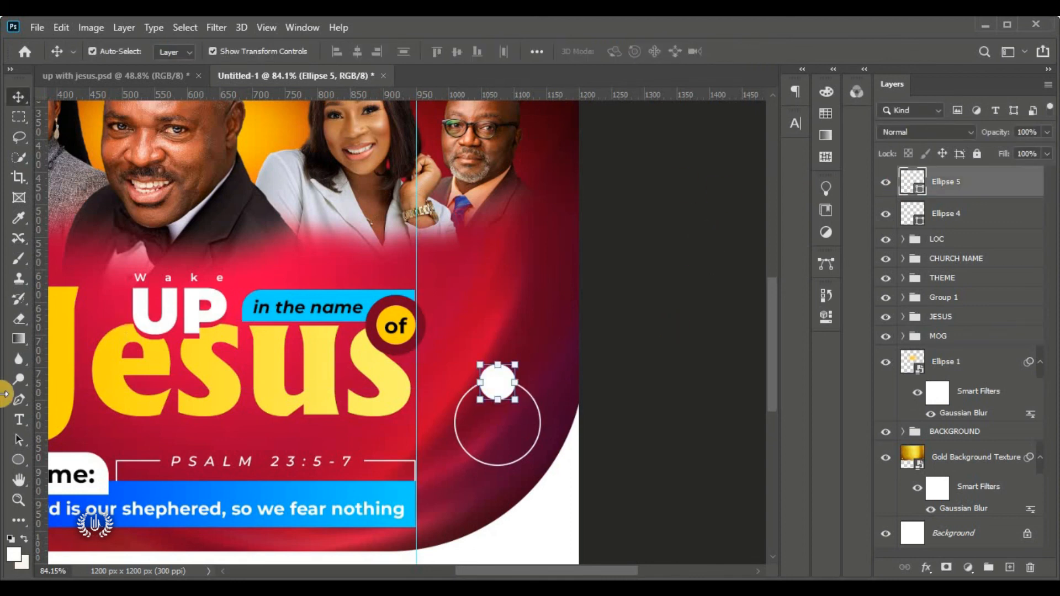
Add a text layer inside the ring reading 6:00PM, broken onto two lines
{"action": "left_click", "coordinate": [19, 419]}
{"action": "left_click", "coordinate": [73, 417]}
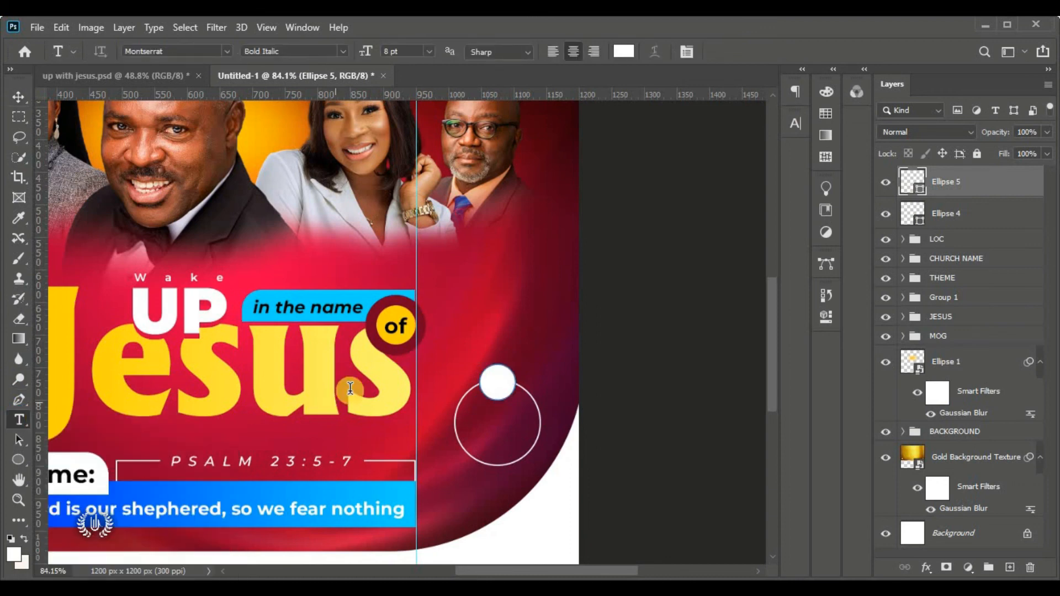
{"action": "left_click", "coordinate": [461, 274]}
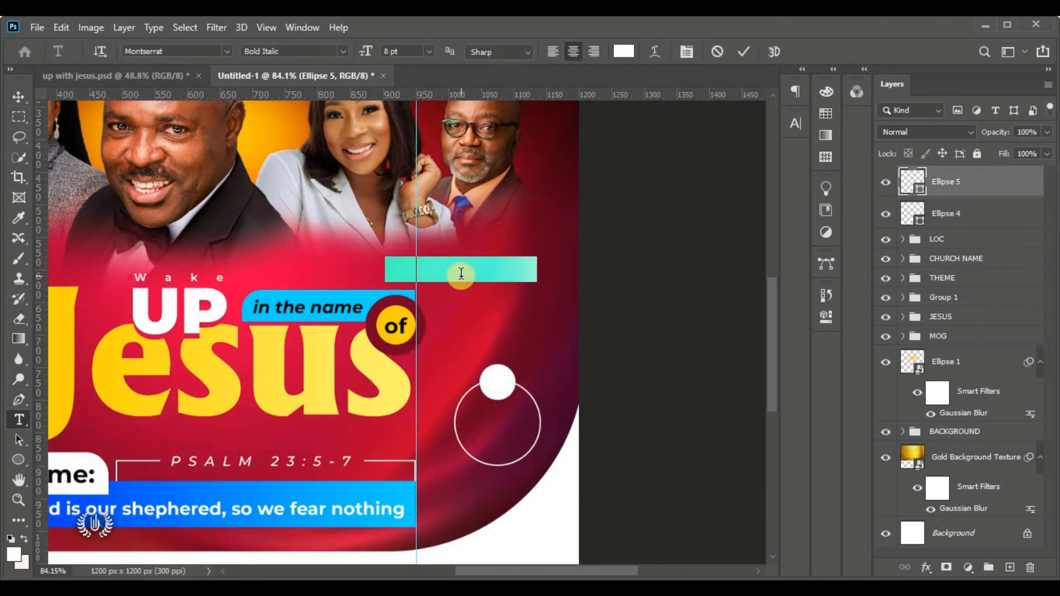
{"action": "left_click_drag", "start_coordinate": [468, 313], "coordinate": [521, 453]}
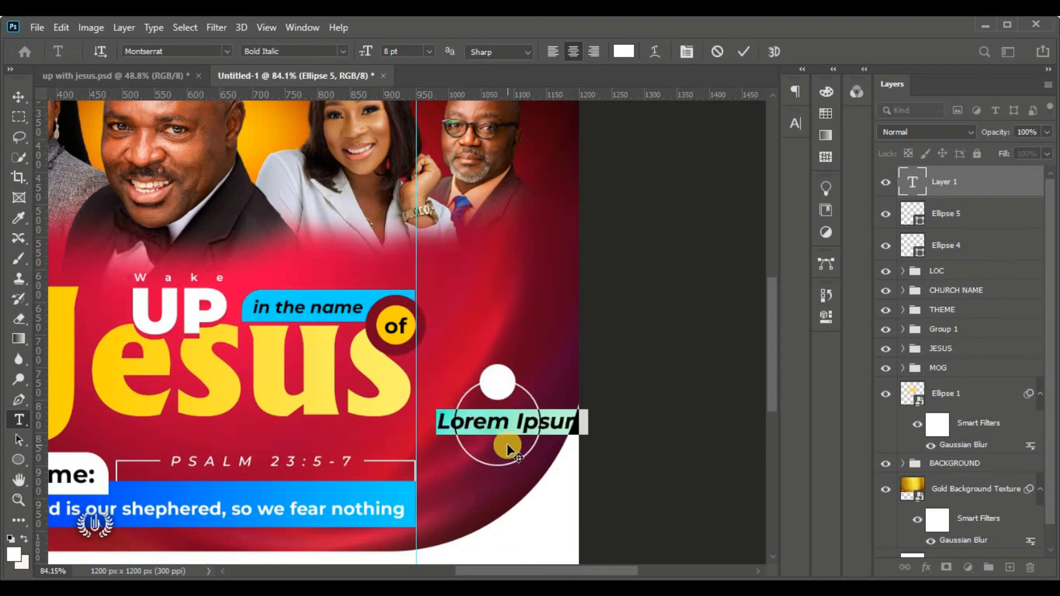
{"action": "type", "text": "6"}
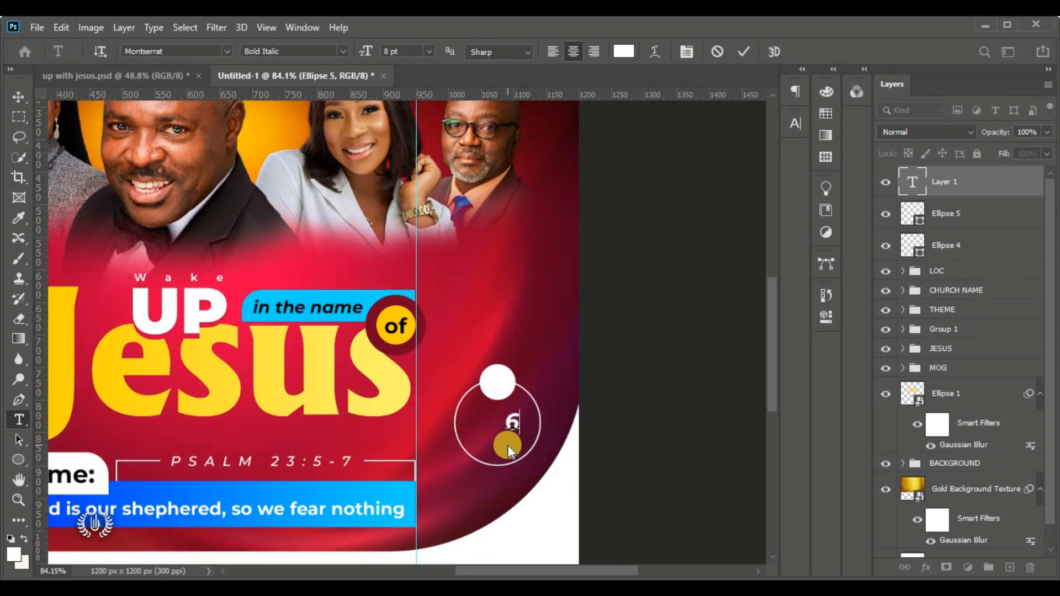
{"action": "type", "text": ":00"}
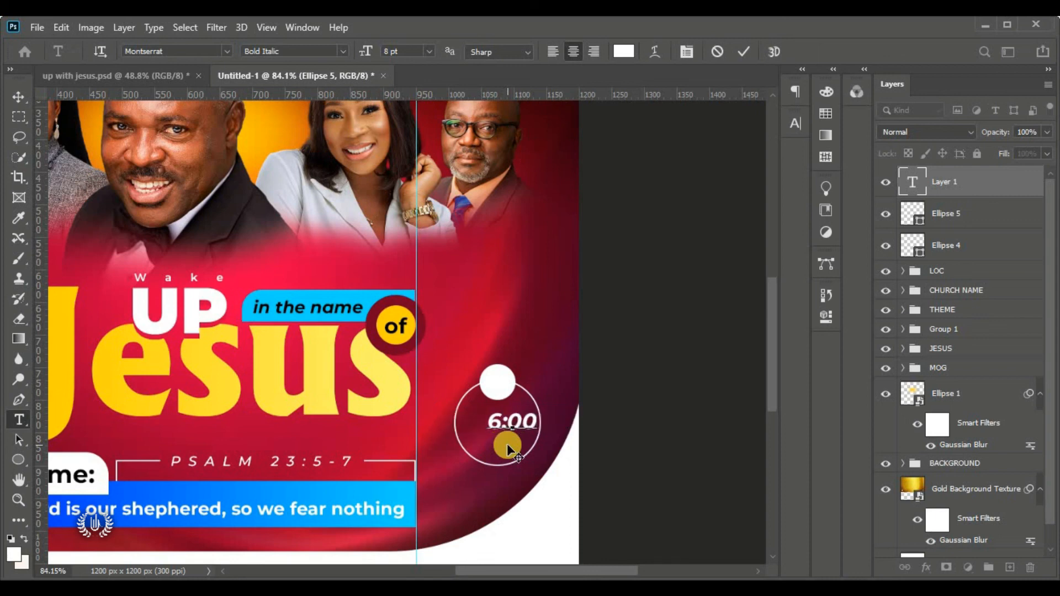
{"action": "type", "text": "PM"}
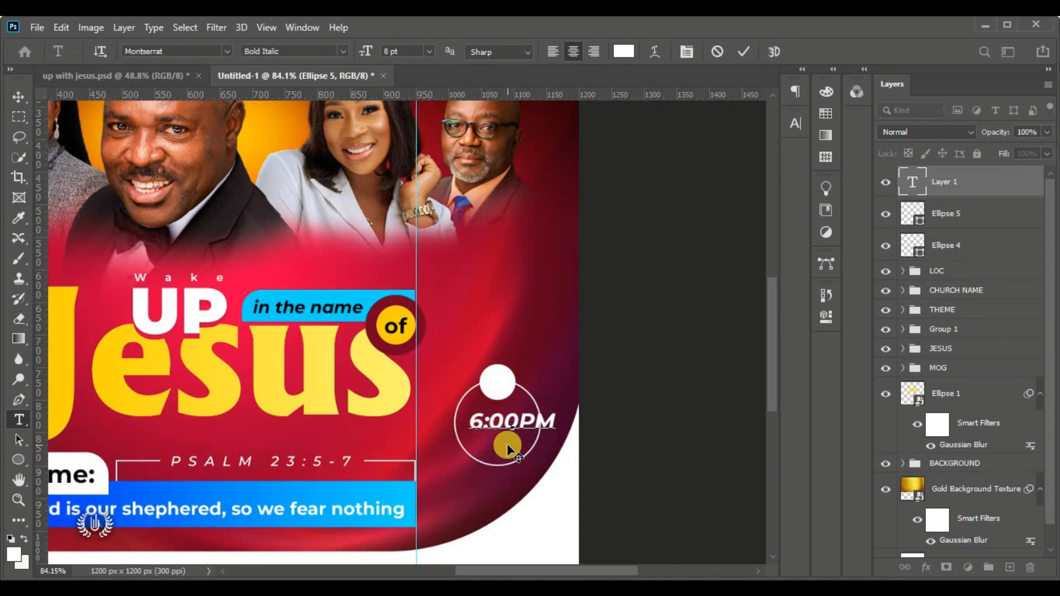
{"action": "key", "text": "Return"}
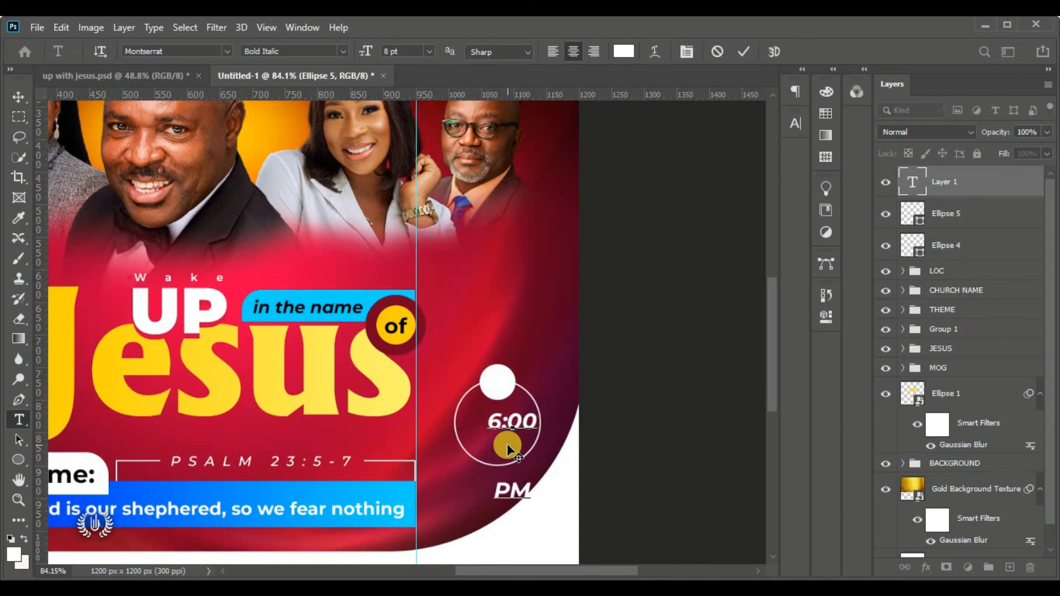
Set the time text's leading to 8.5 pt and colour to yellow ffd200, centre it, and commit
{"action": "left_click", "coordinate": [529, 490]}
{"action": "key", "text": "ctrl+a"}
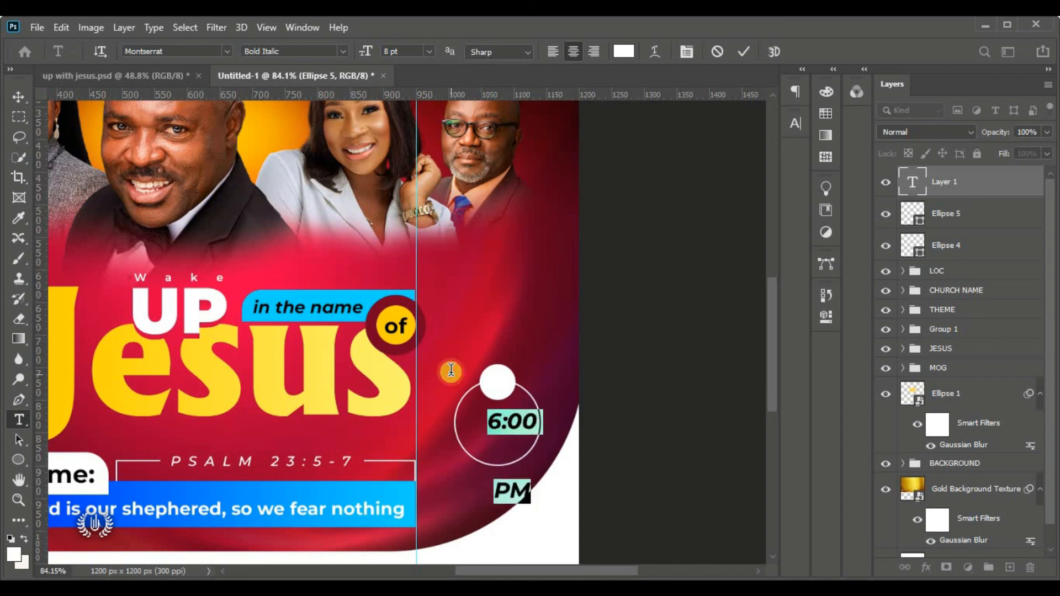
{"action": "left_click", "coordinate": [795, 123]}
{"action": "mouse_move", "coordinate": [708, 167]}
{"action": "left_mouse_down"}
{"action": "mouse_move", "coordinate": [690, 182]}
{"action": "mouse_move", "coordinate": [687, 173]}
{"action": "mouse_move", "coordinate": [693, 180]}
{"action": "left_mouse_up"}
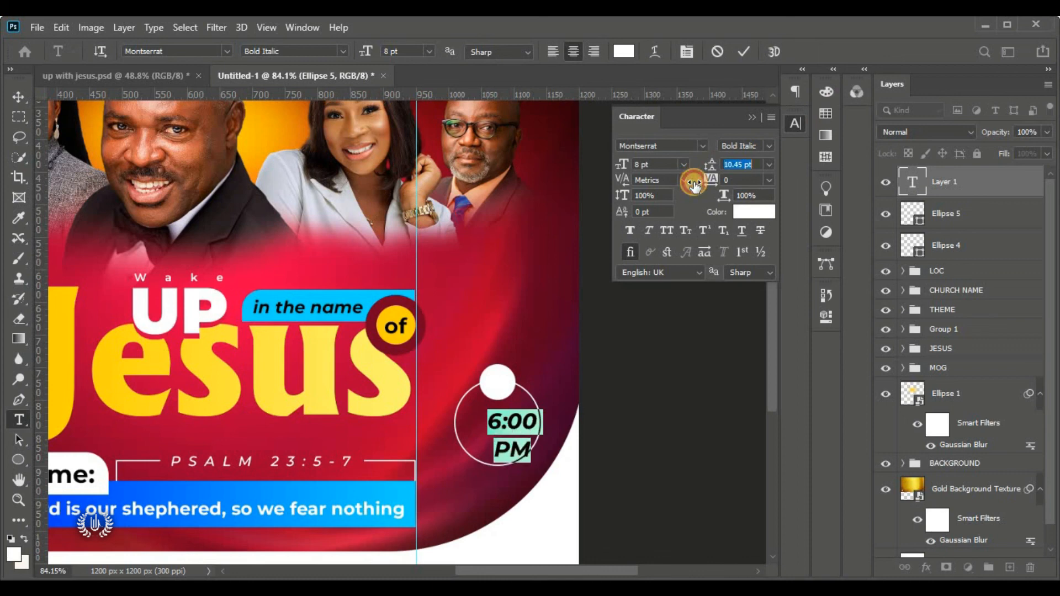
{"action": "left_click", "coordinate": [754, 164]}
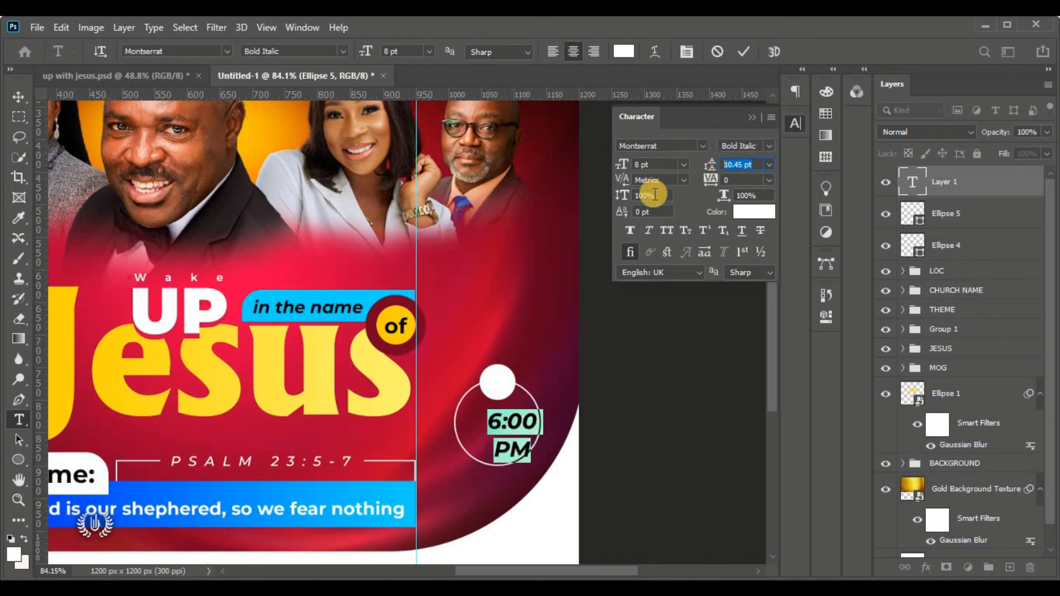
{"action": "key", "text": "Return"}
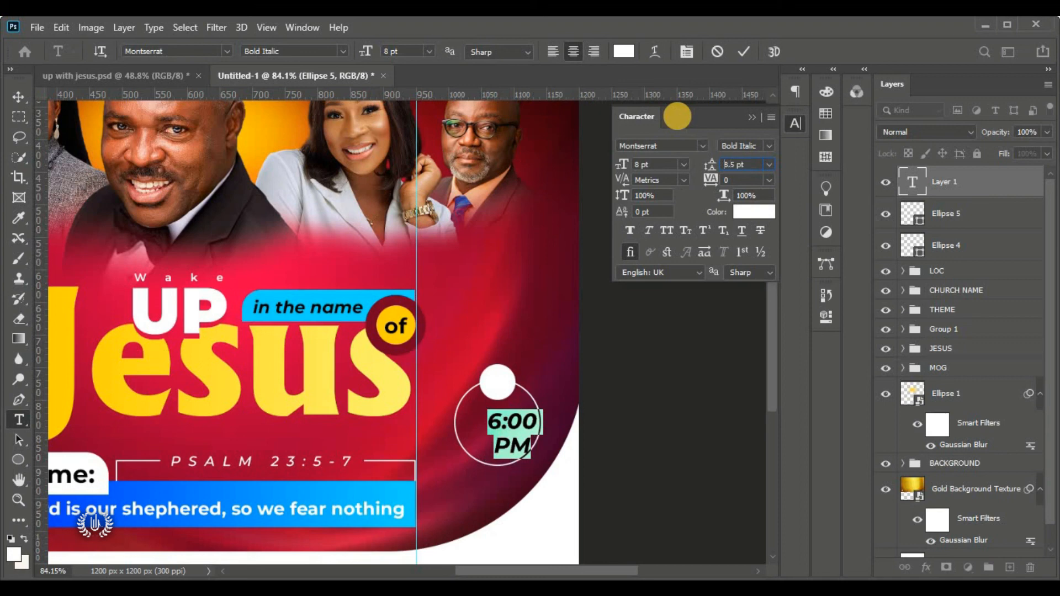
{"action": "key", "text": "Return"}
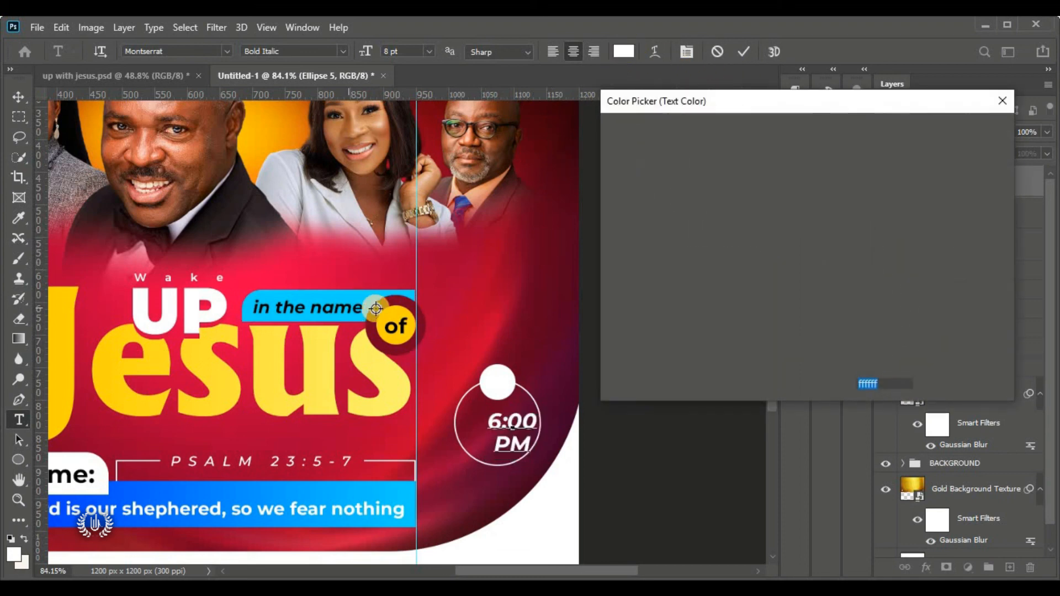
{"action": "left_click", "coordinate": [397, 317]}
{"action": "left_click", "coordinate": [962, 130]}
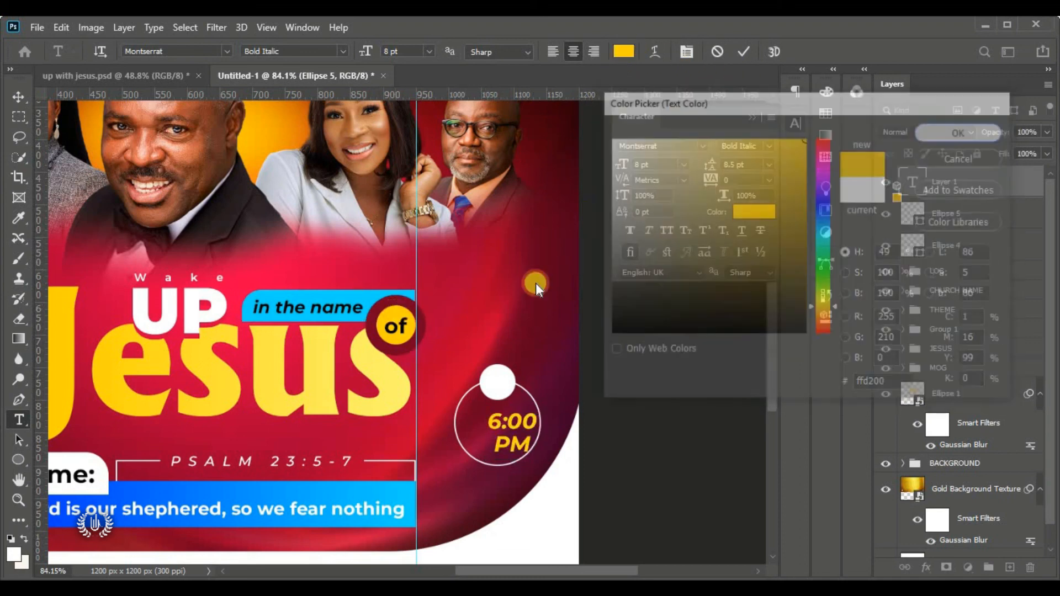
{"action": "mouse_move", "coordinate": [509, 492]}
{"action": "left_mouse_down"}
{"action": "mouse_move", "coordinate": [485, 486]}
{"action": "mouse_move", "coordinate": [495, 490]}
{"action": "left_mouse_up"}
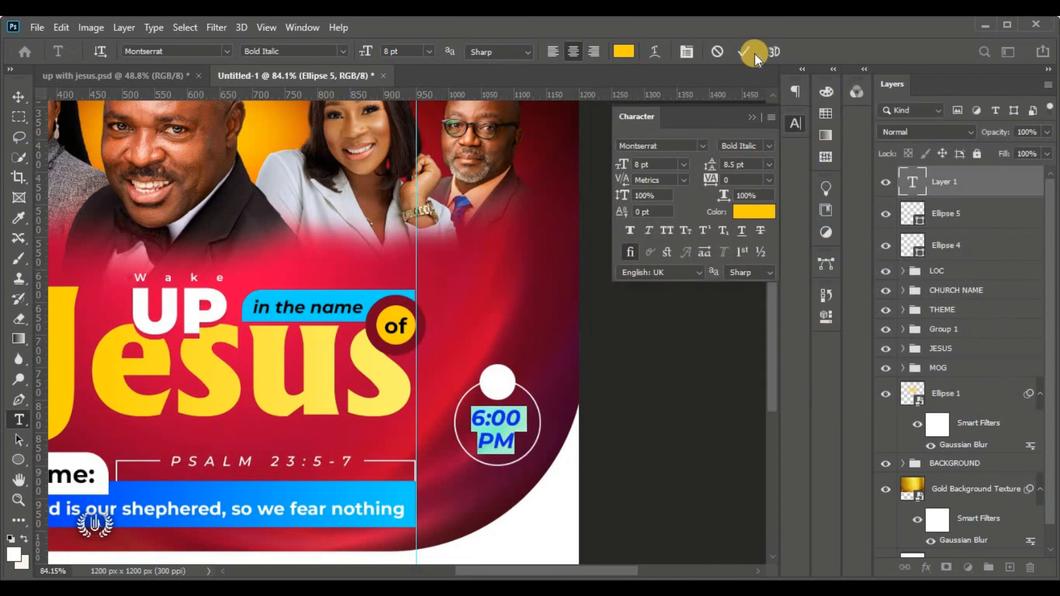
{"action": "key", "text": "ctrl+Return"}
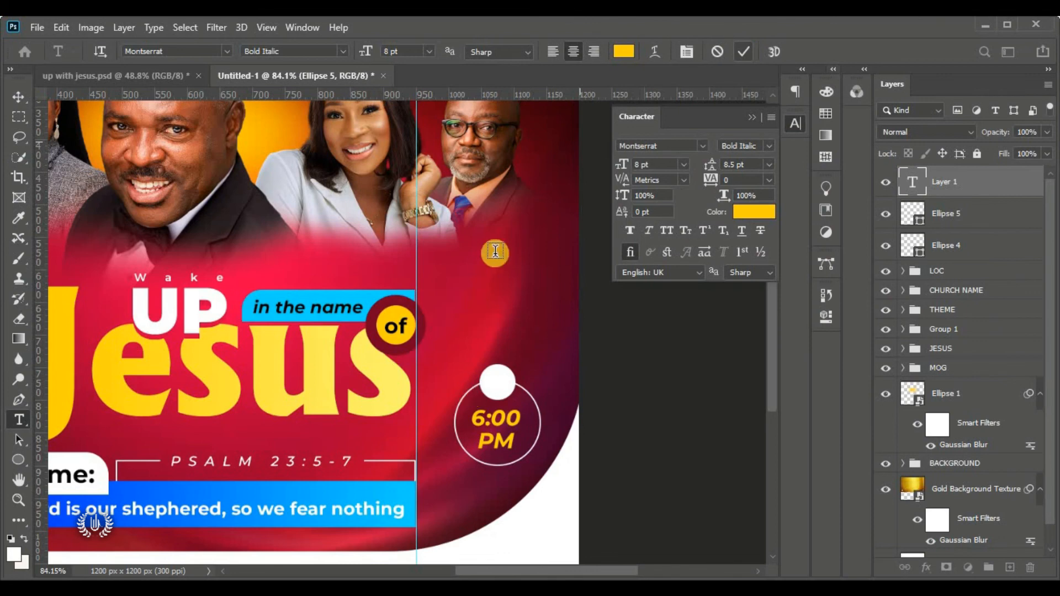
Create a 'Time' text layer on the small white circle and open its colour picker
{"action": "left_click", "coordinate": [500, 301]}
{"action": "left_click_drag", "start_coordinate": [500, 309], "coordinate": [512, 417]}
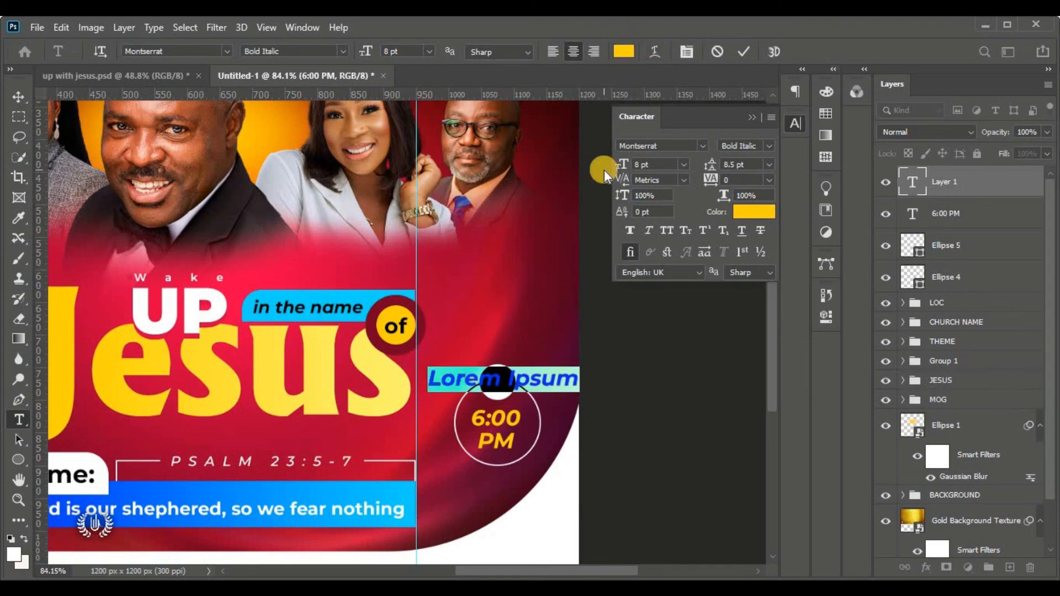
{"action": "key", "text": "BackSpace"}
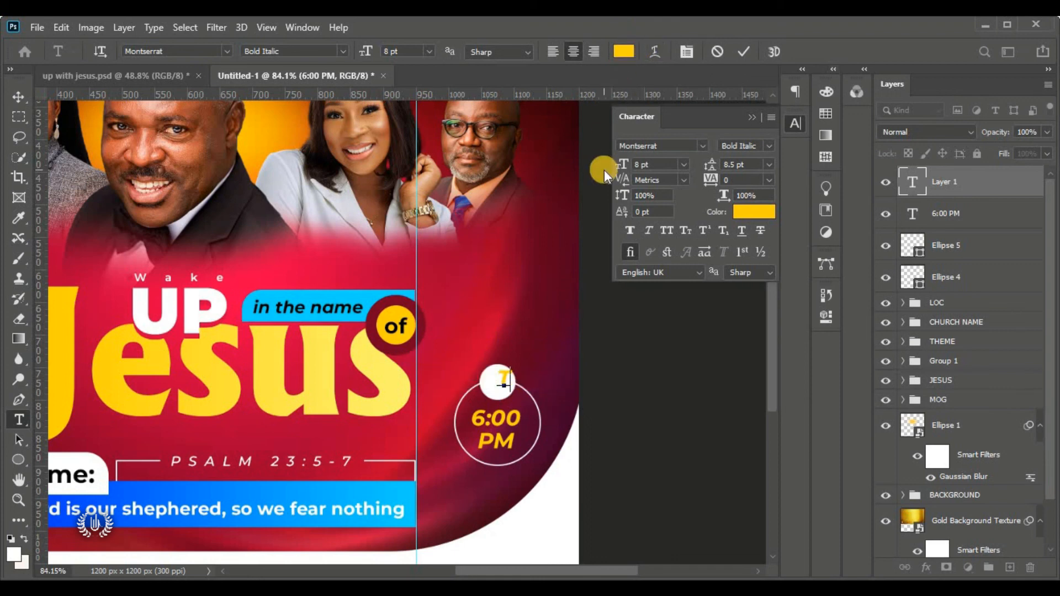
{"action": "key", "text": "ctrl+a"}
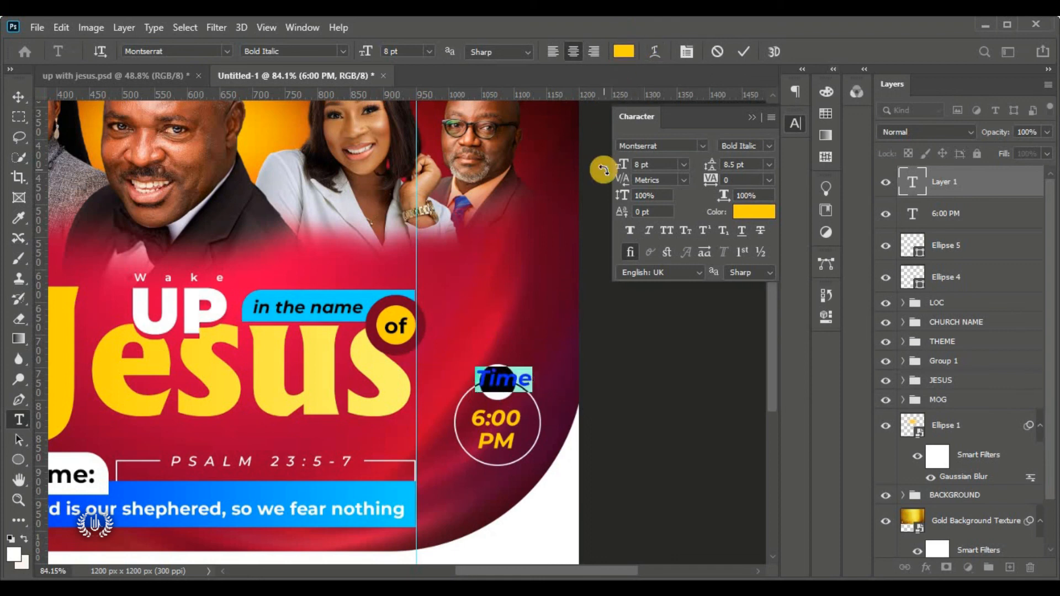
{"action": "left_click", "coordinate": [623, 53]}
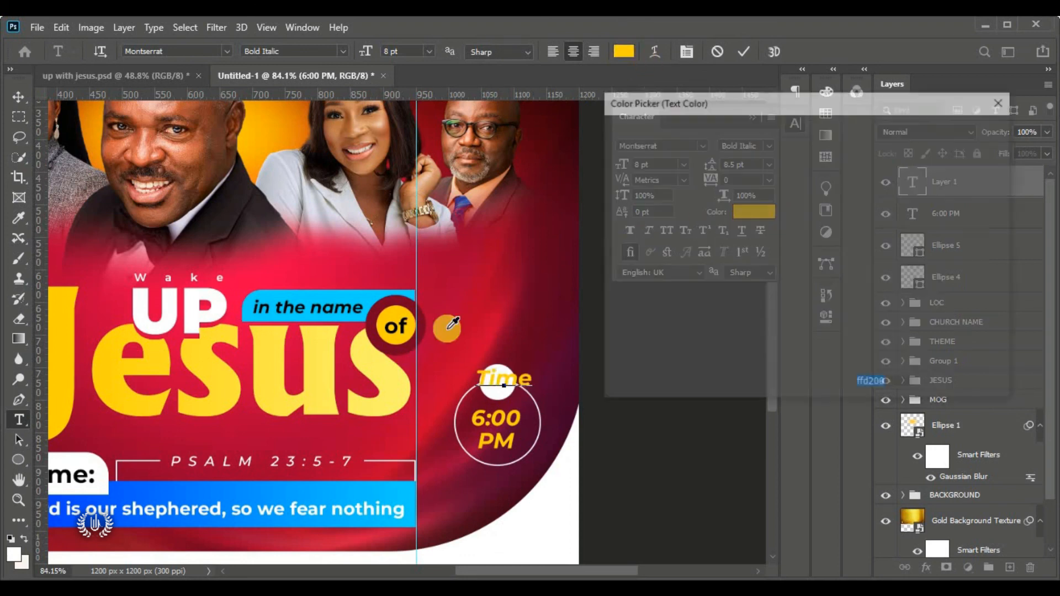
{"action": "key", "text": "alt+Tab"}
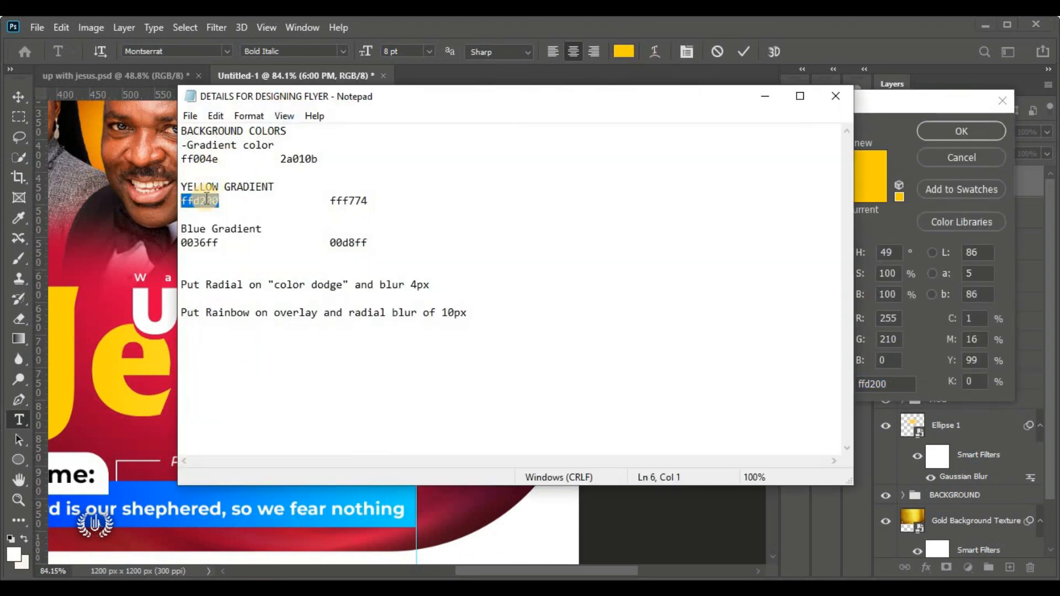
Copy 2a010b from the Notepad colour notes and select the picker's hex value to replace it
{"action": "left_click_drag", "start_coordinate": [255, 145], "coordinate": [186, 159]}
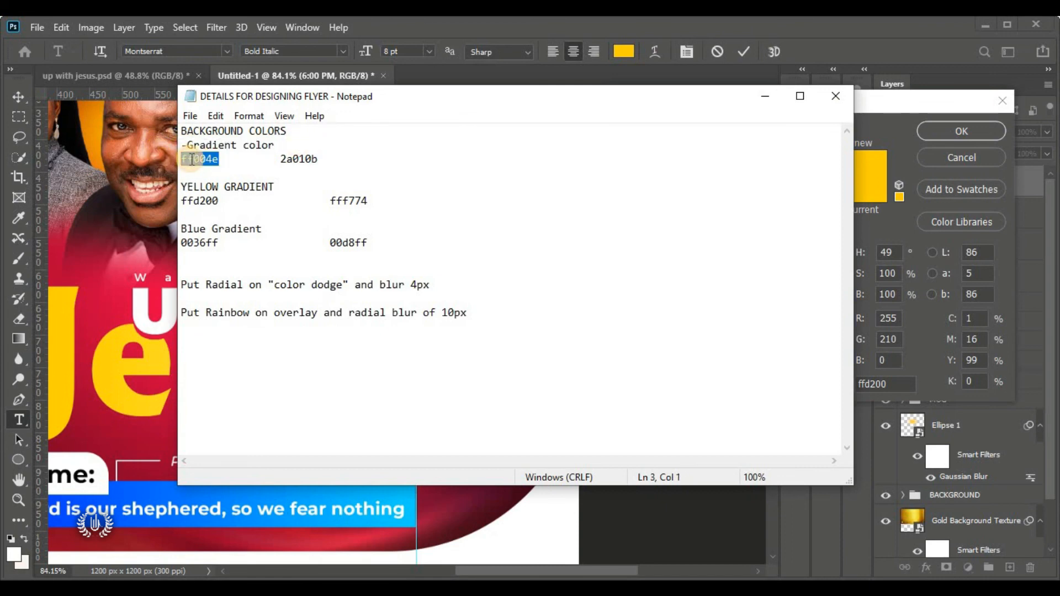
{"action": "right_click", "coordinate": [191, 160]}
{"action": "left_click", "coordinate": [320, 143]}
{"action": "left_click_drag", "start_coordinate": [318, 159], "coordinate": [280, 159]}
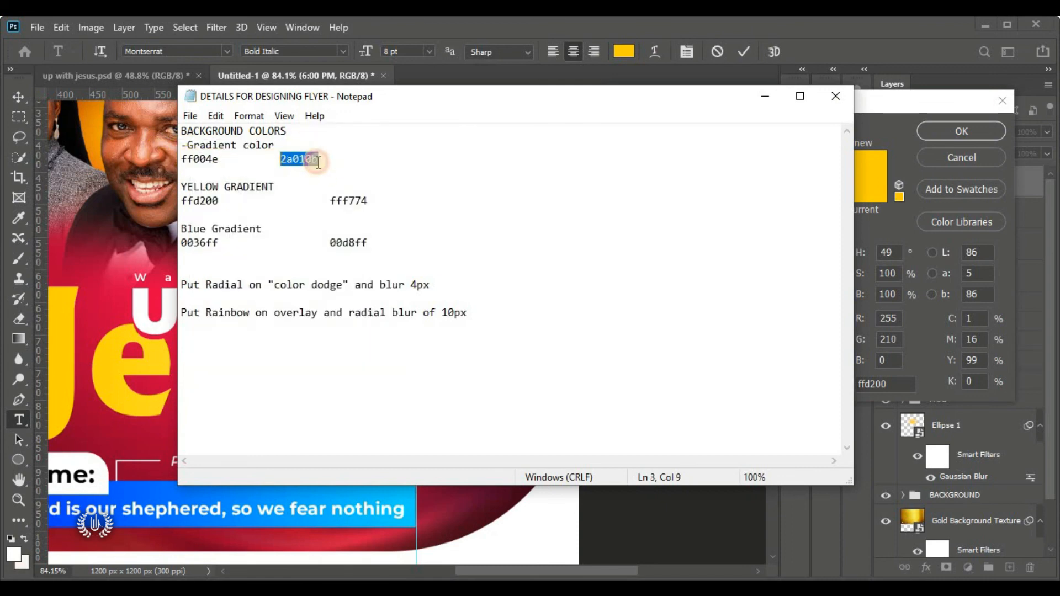
{"action": "right_click", "coordinate": [317, 160]}
{"action": "left_click", "coordinate": [408, 220]}
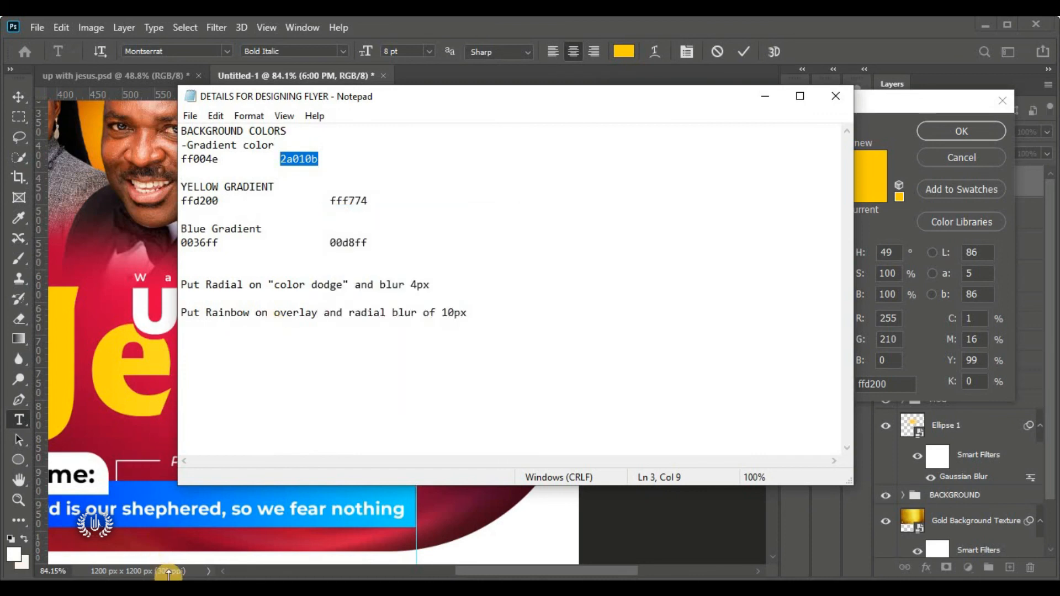
{"action": "key", "text": "alt+Tab"}
{"action": "left_click", "coordinate": [883, 381]}
{"action": "right_click", "coordinate": [883, 381]}
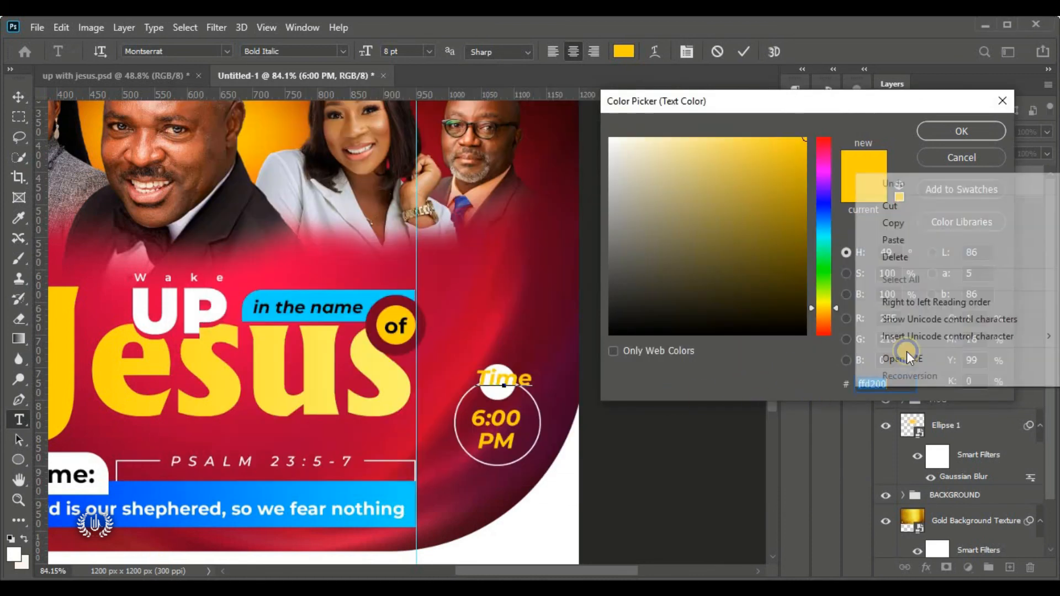
Make the Time text dark maroon 2a010b, 4 pt, in Brush Script MT
{"action": "left_click", "coordinate": [896, 237]}
{"action": "left_click", "coordinate": [961, 130]}
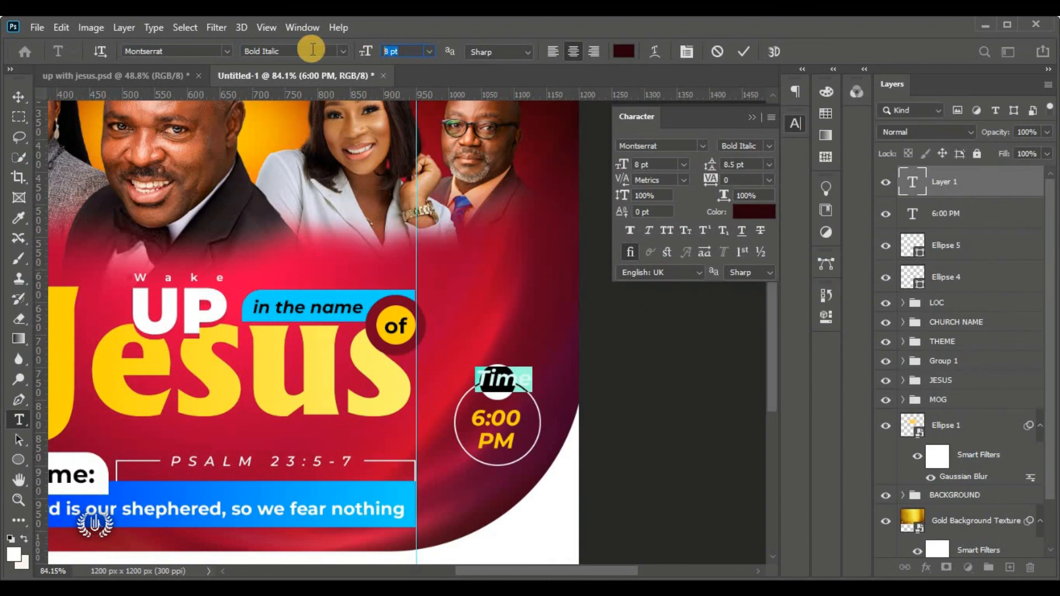
{"action": "type", "text": "4"}
{"action": "key", "text": "Return"}
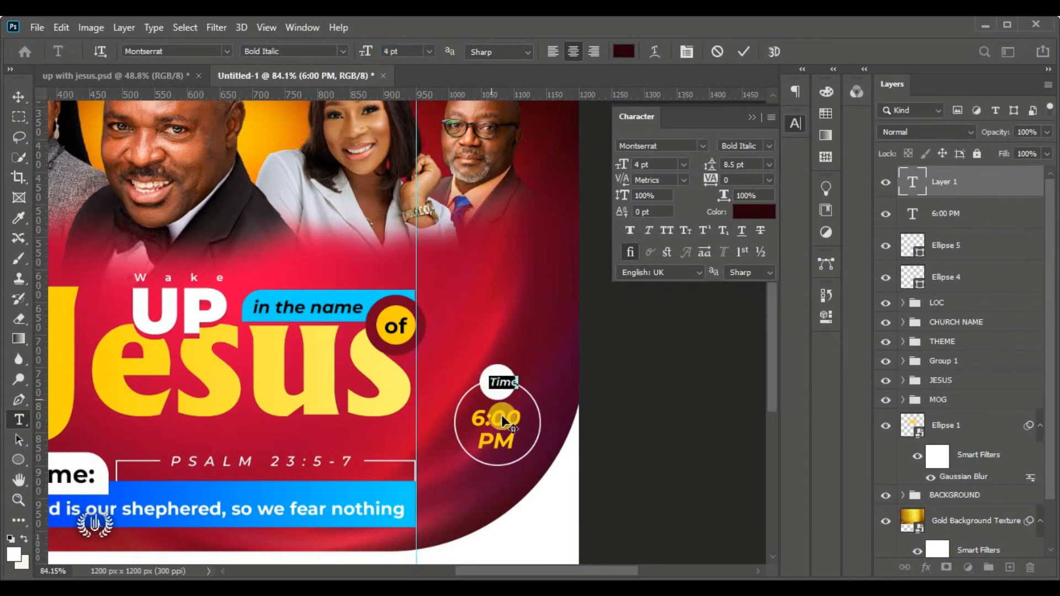
{"action": "scroll", "coordinate": [549, 474], "scroll_direction": "up", "scroll_amount": 3}
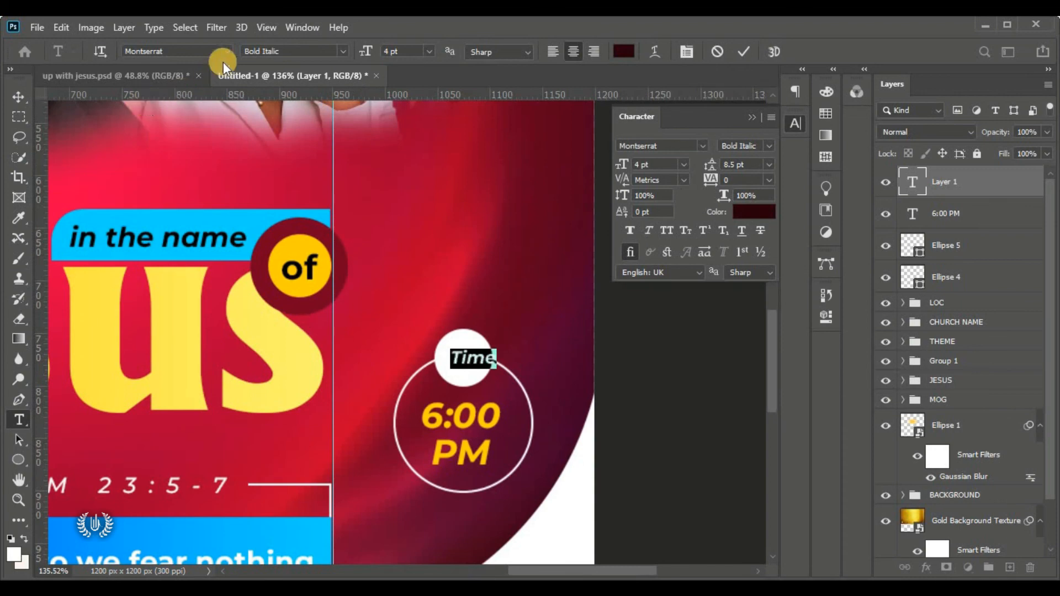
{"action": "left_click", "coordinate": [227, 51]}
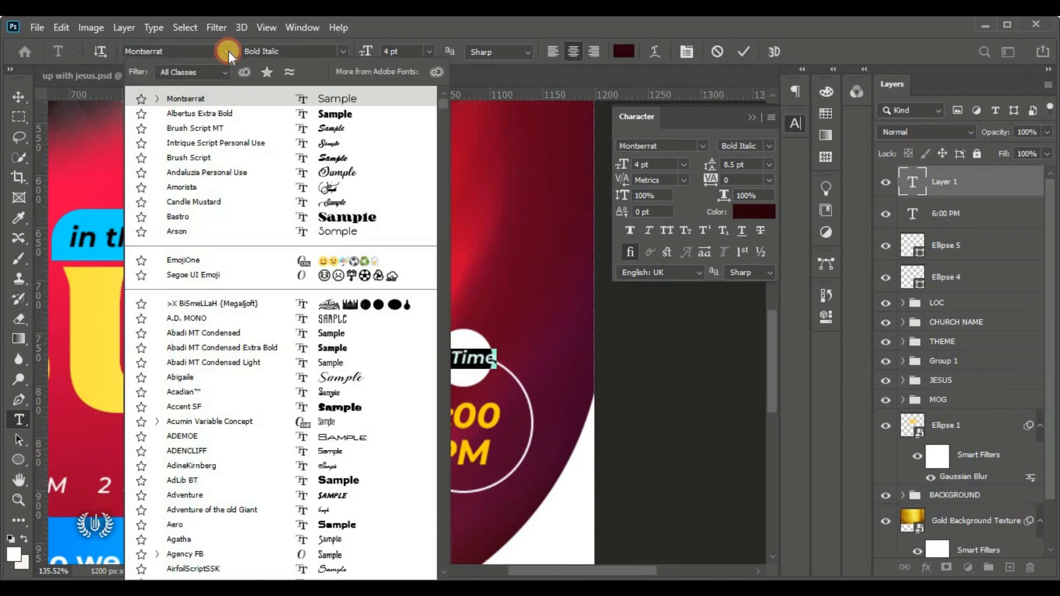
{"action": "left_click", "coordinate": [243, 127]}
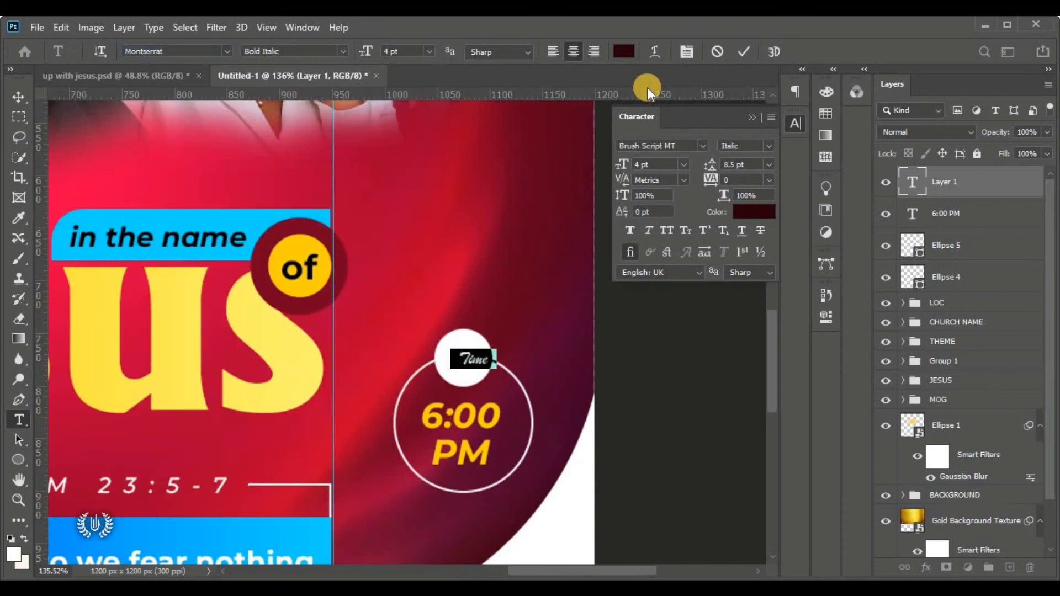
{"action": "left_click", "coordinate": [745, 51]}
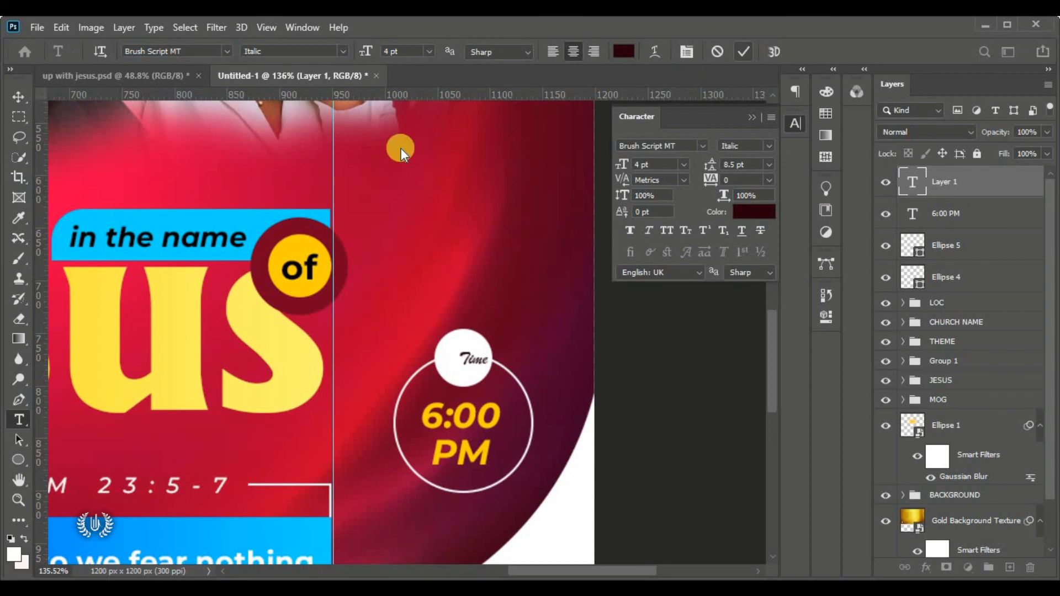
Enlarge the Time text to about 150% with Free Transform
{"action": "left_click", "coordinate": [17, 98]}
{"action": "left_click", "coordinate": [61, 27]}
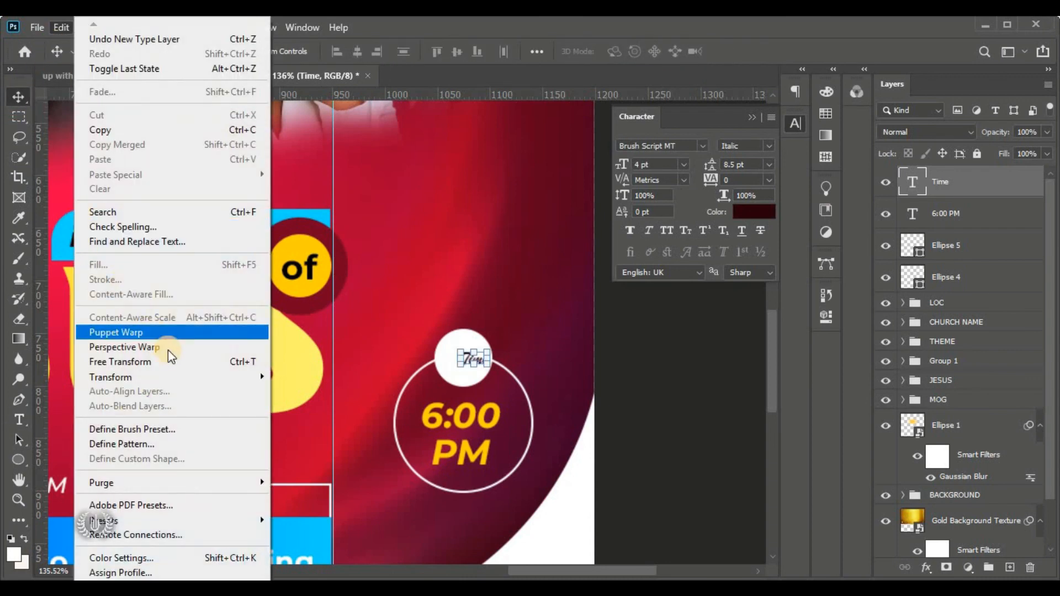
{"action": "left_click", "coordinate": [175, 359]}
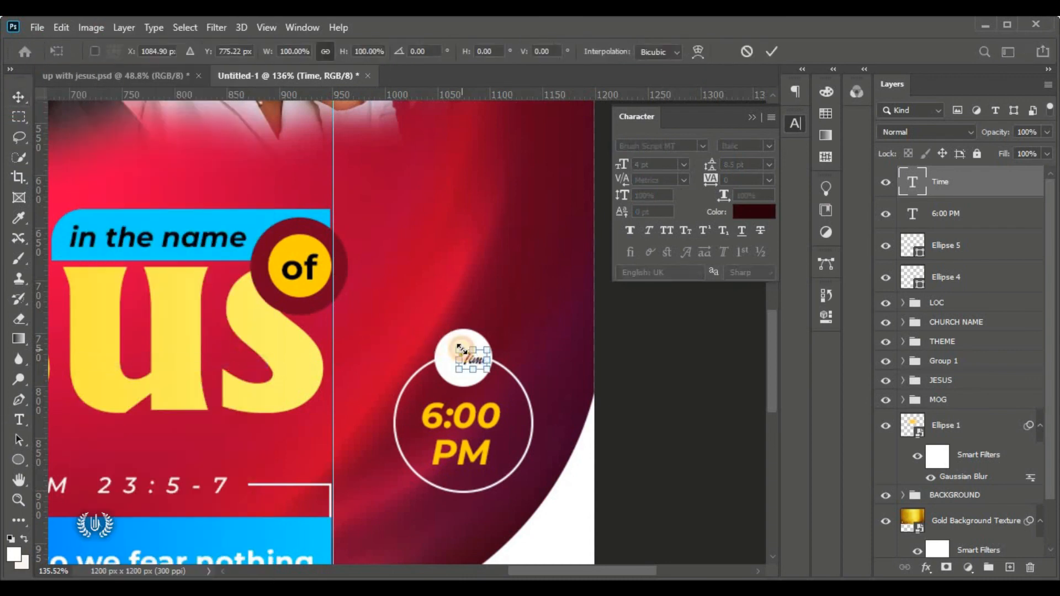
{"action": "mouse_move", "coordinate": [461, 350]}
{"action": "left_mouse_down"}
{"action": "mouse_move", "coordinate": [448, 331]}
{"action": "mouse_move", "coordinate": [463, 363]}
{"action": "left_mouse_up"}
{"action": "left_click", "coordinate": [766, 53]}
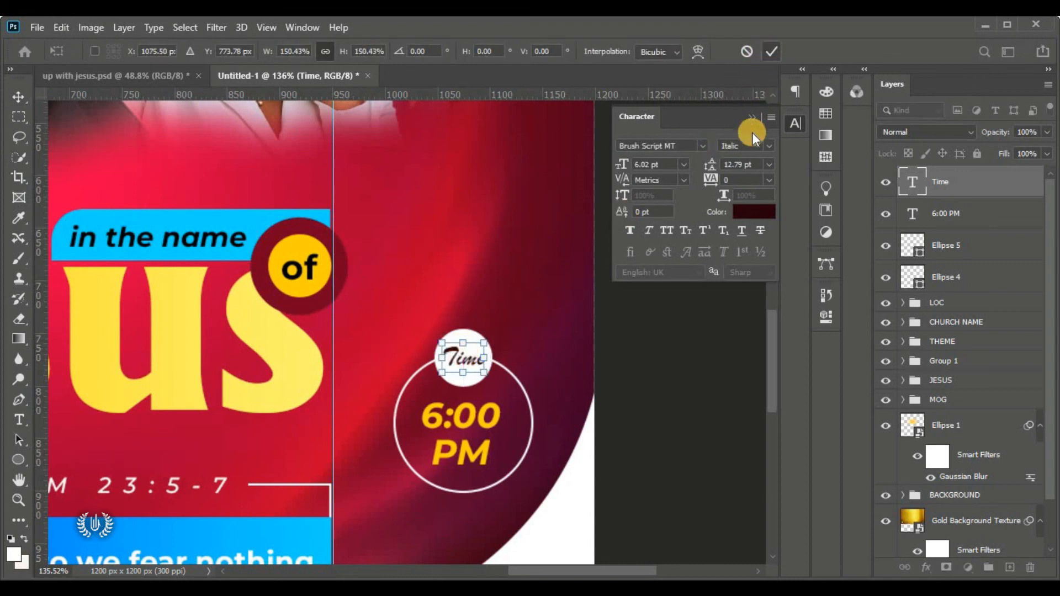
{"action": "left_click", "coordinate": [752, 118]}
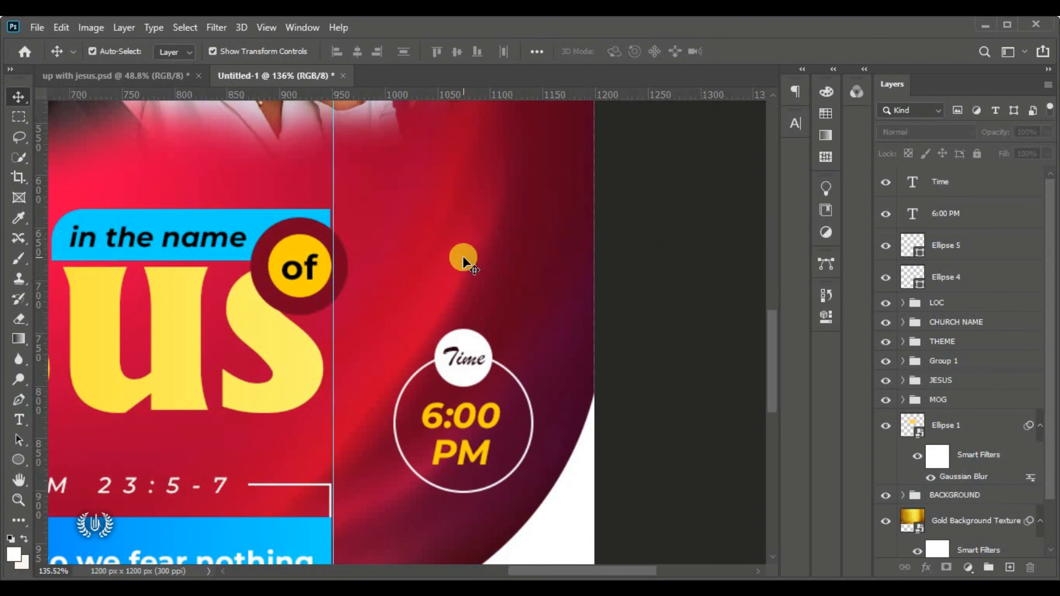
Add an empty Layer 1 above the Time text layer and select it for typing
{"action": "key", "text": "ctrl+0"}
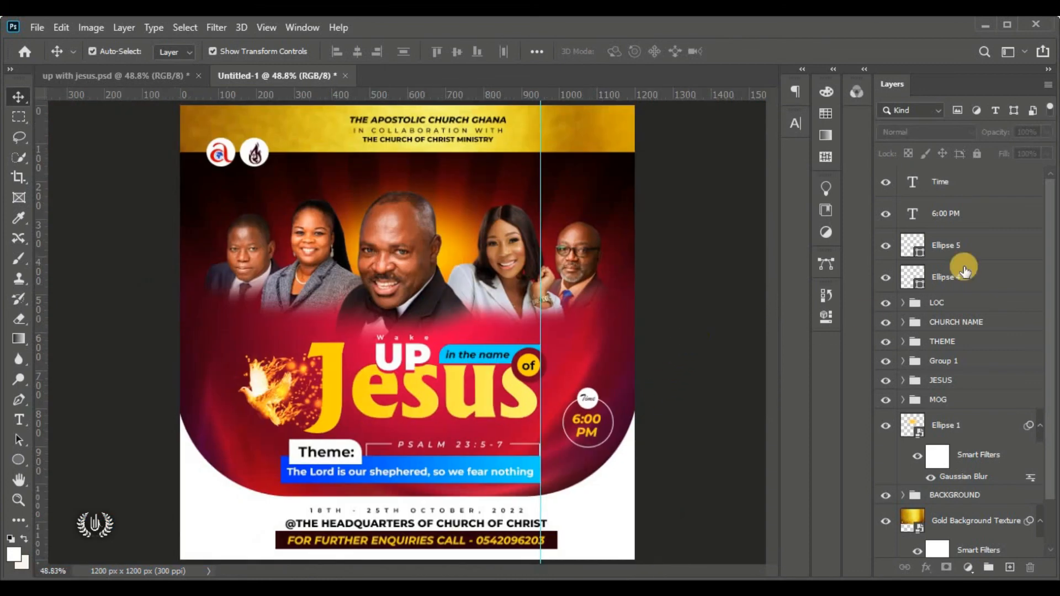
{"action": "left_click", "coordinate": [986, 182]}
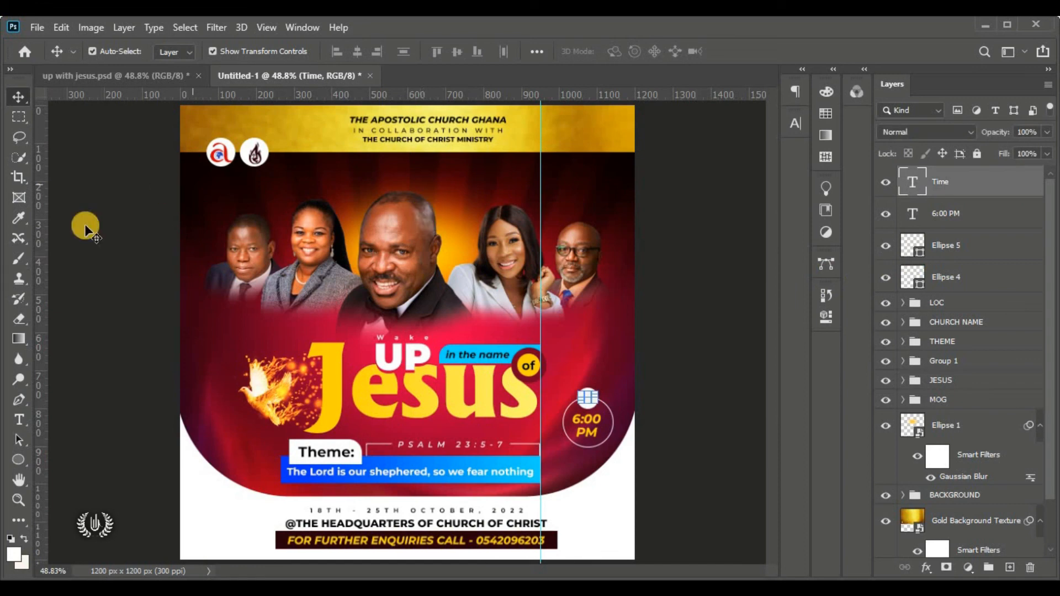
{"action": "left_click", "coordinate": [1010, 568]}
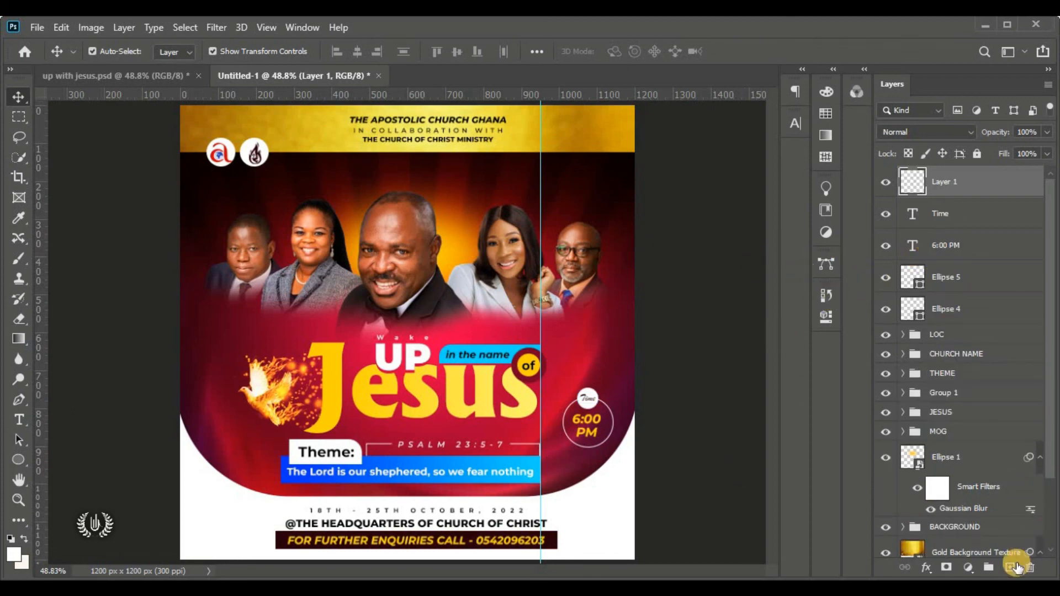
{"action": "left_click", "coordinate": [685, 256]}
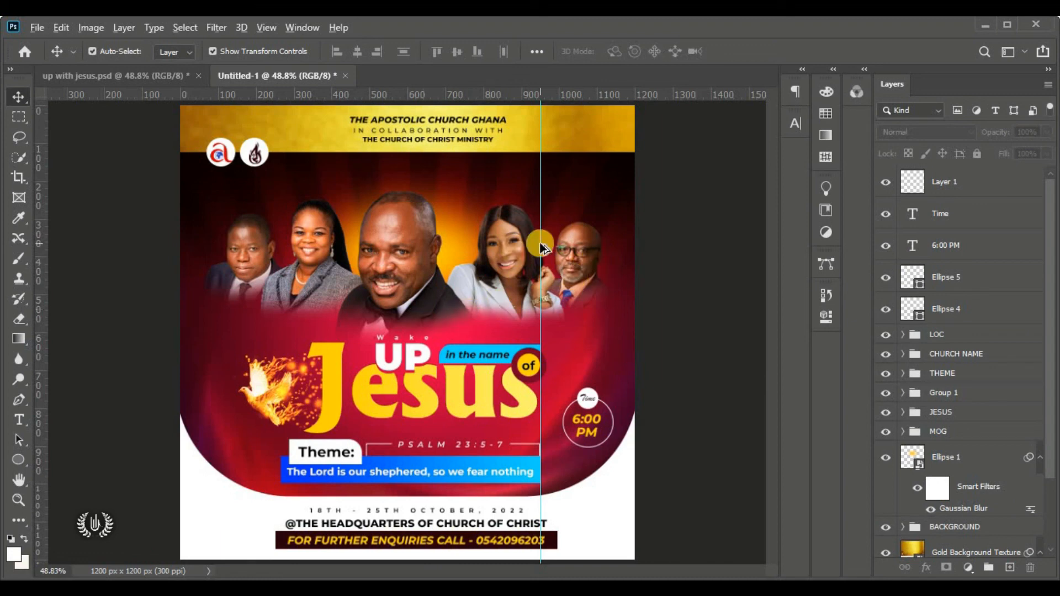
{"action": "scroll", "coordinate": [541, 246], "scroll_direction": "up", "scroll_amount": 3}
{"action": "left_click", "coordinate": [949, 186]}
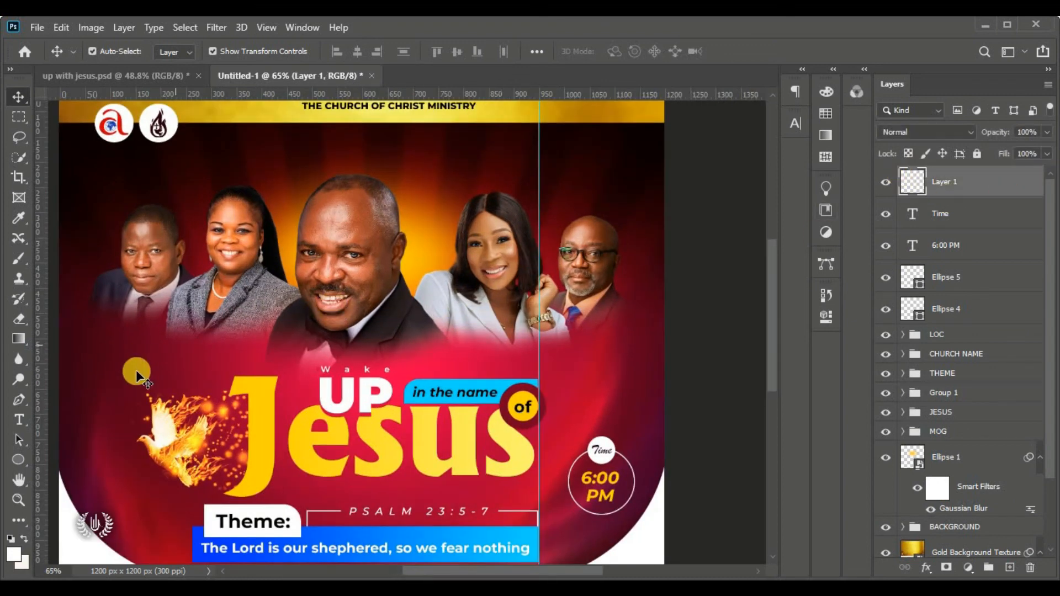
{"action": "left_click", "coordinate": [18, 421]}
{"action": "left_click_drag", "start_coordinate": [15, 422], "coordinate": [124, 425]}
Add a white 13 pt 'Host' label below the middle portrait
{"action": "left_click", "coordinate": [411, 326]}
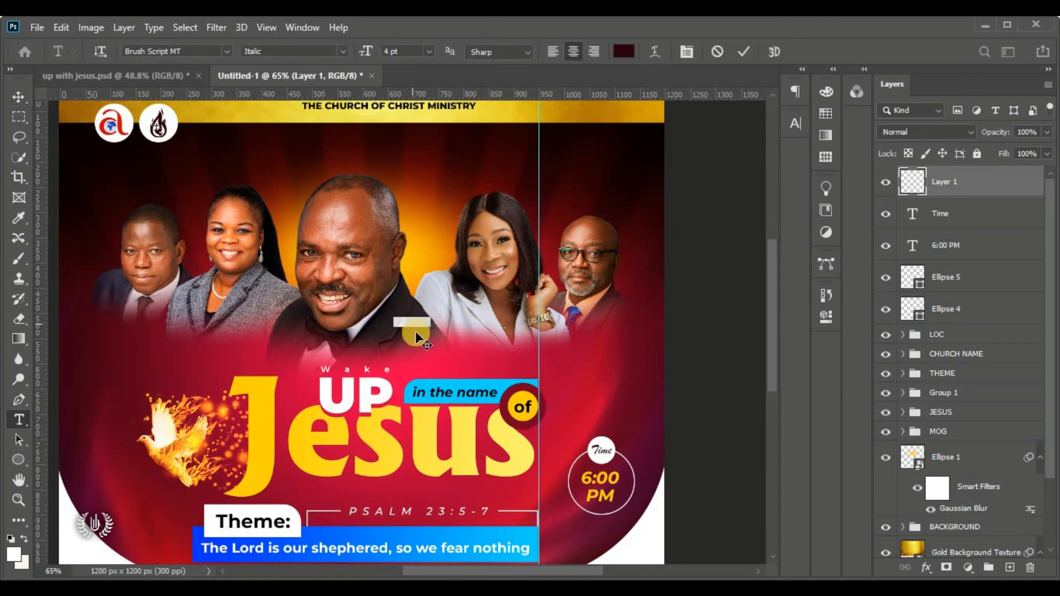
{"action": "left_click", "coordinate": [446, 353]}
{"action": "left_click", "coordinate": [186, 51]}
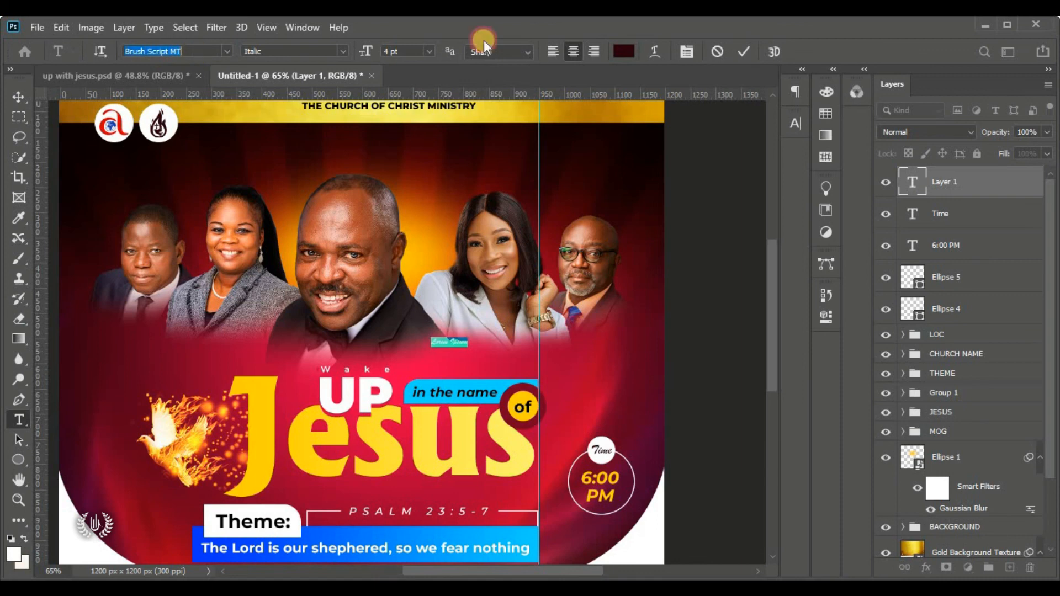
{"action": "left_click", "coordinate": [623, 51]}
{"action": "left_click", "coordinate": [610, 139]}
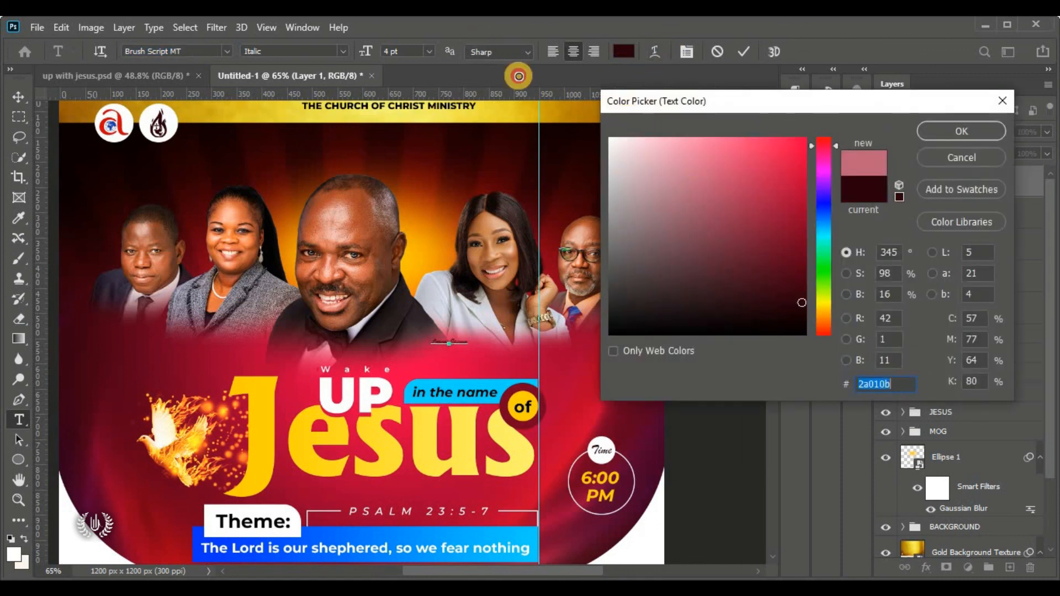
{"action": "left_click", "coordinate": [976, 131]}
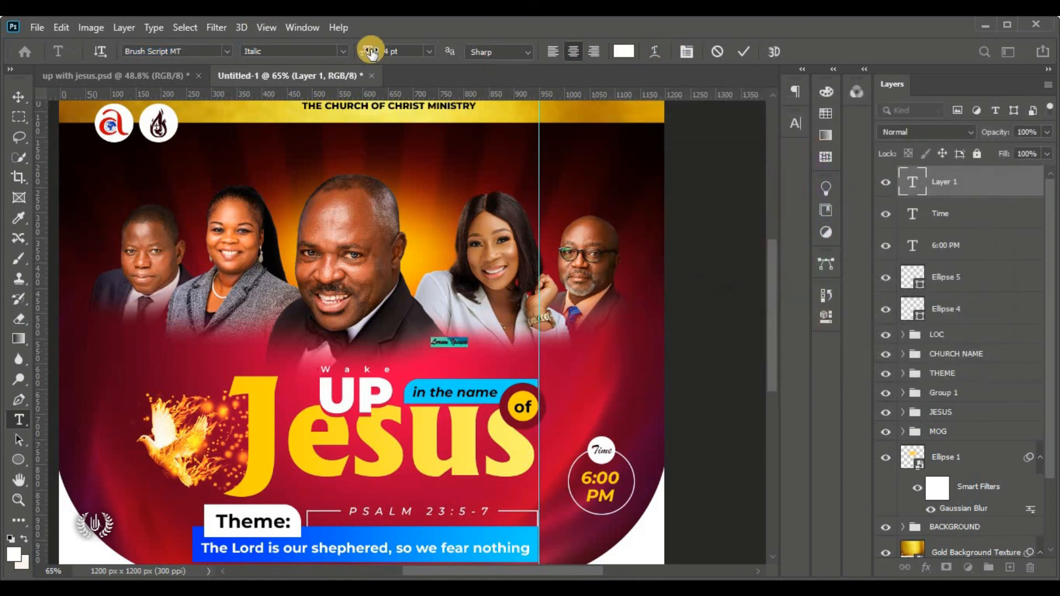
{"action": "mouse_move", "coordinate": [368, 49]}
{"action": "left_mouse_down"}
{"action": "mouse_move", "coordinate": [379, 52]}
{"action": "mouse_move", "coordinate": [374, 61]}
{"action": "left_mouse_up"}
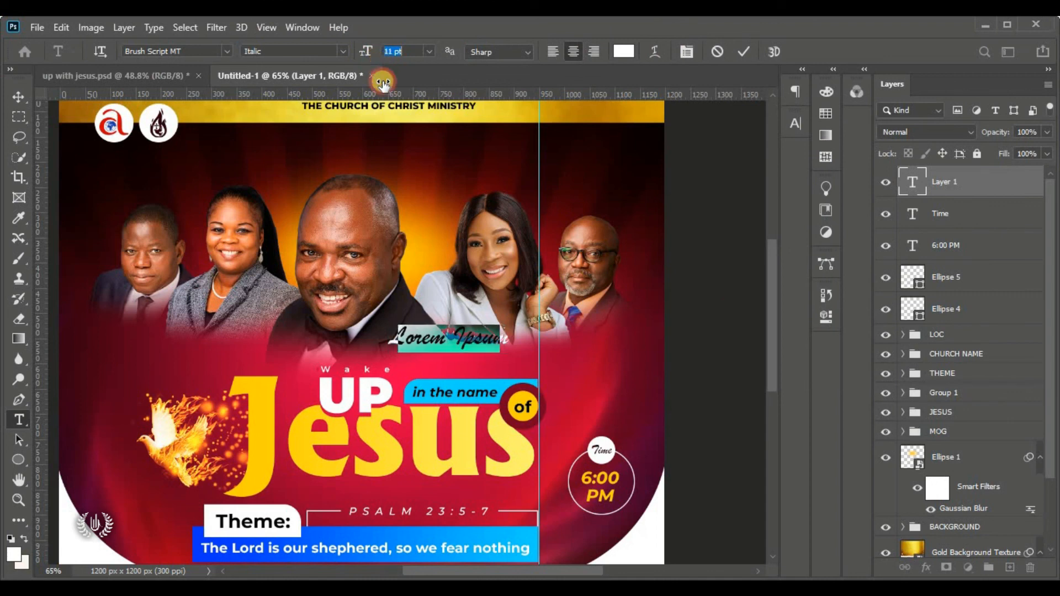
{"action": "left_click", "coordinate": [448, 333]}
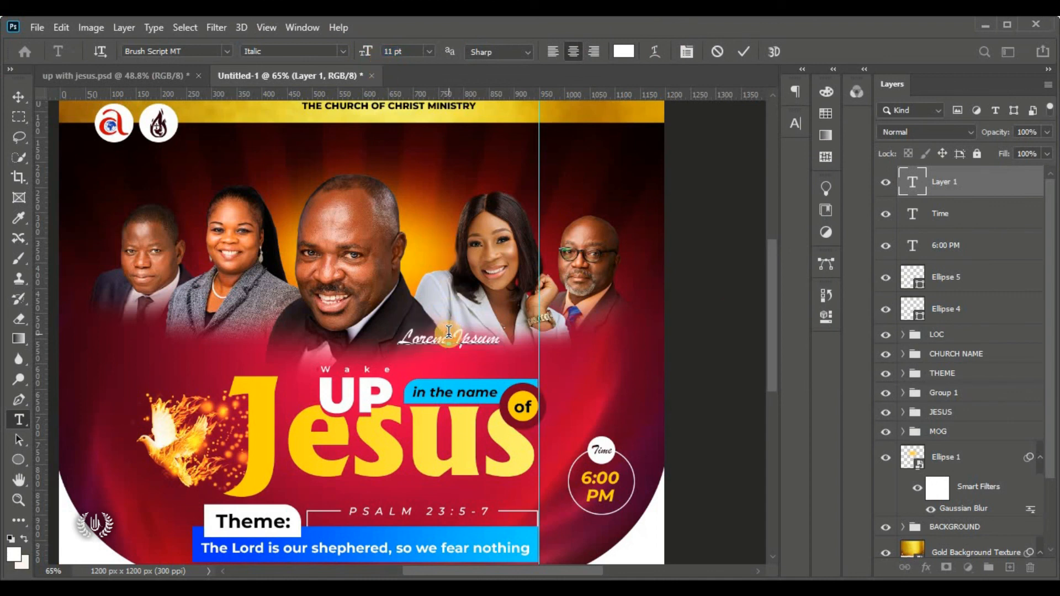
{"action": "key", "text": "ctrl+a"}
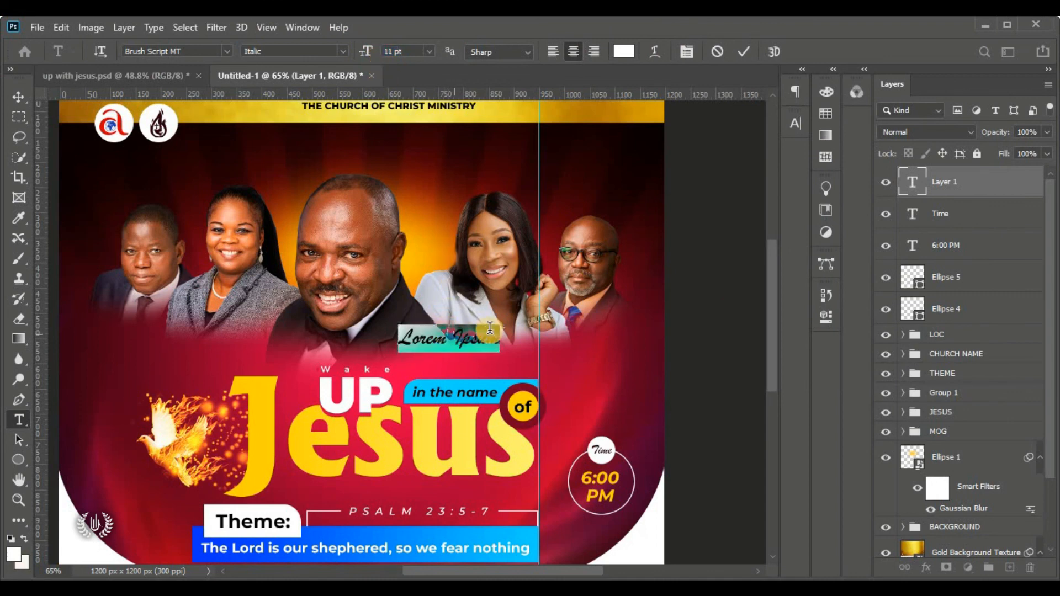
{"action": "scroll", "coordinate": [502, 329], "scroll_direction": "up", "scroll_amount": 5}
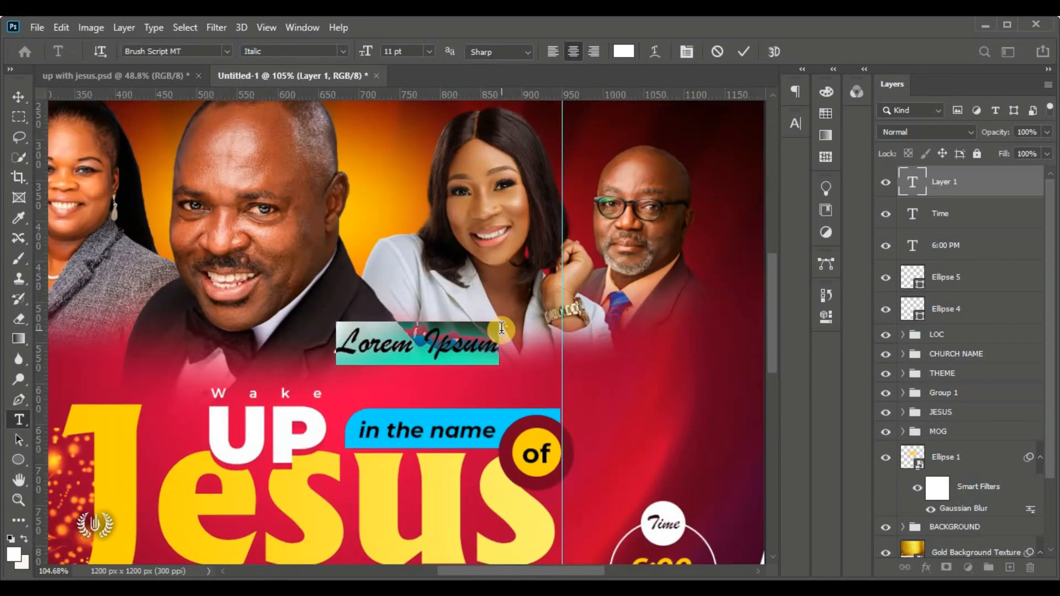
{"action": "type", "text": "as"}
{"action": "key", "text": "ctrl+a"}
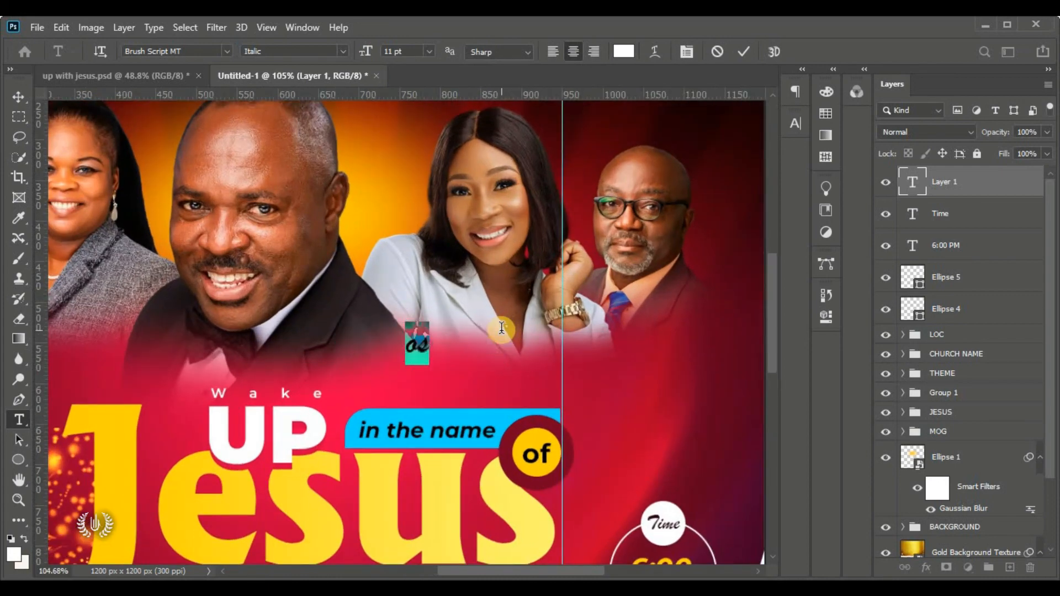
{"action": "type", "text": "Ho"}
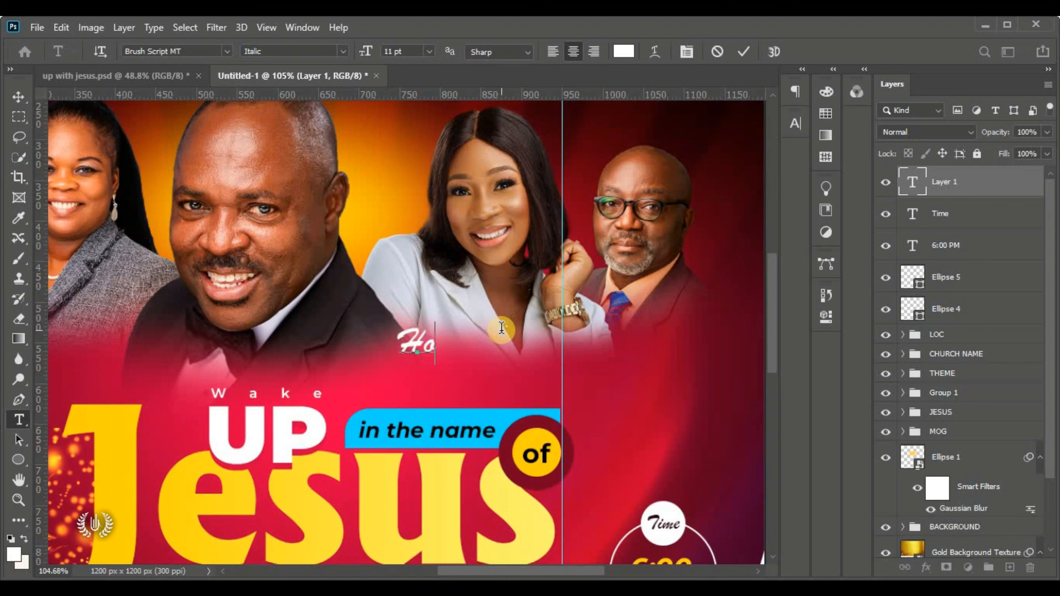
{"action": "type", "text": "st"}
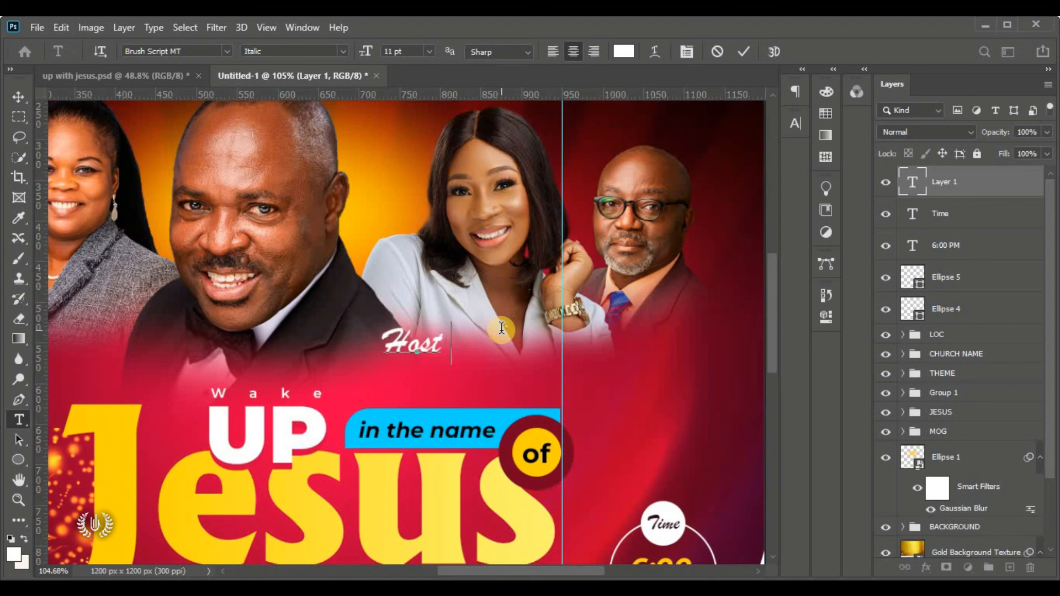
{"action": "left_click", "coordinate": [745, 51]}
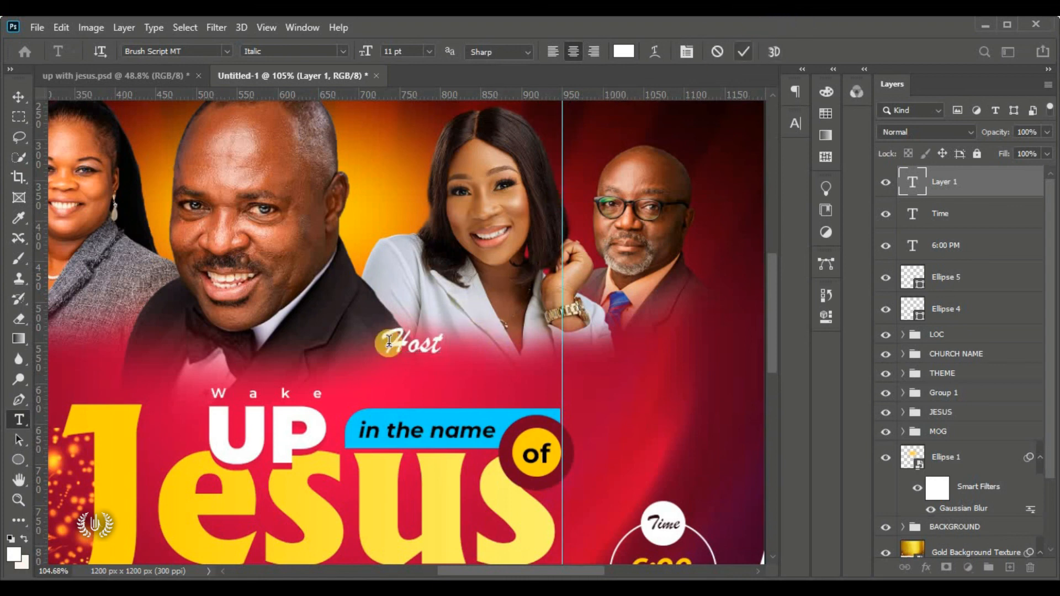
Type the host's name just below Host in Montserrat SemiBold
{"action": "left_click", "coordinate": [513, 366]}
{"action": "left_click_drag", "start_coordinate": [532, 389], "coordinate": [440, 397]}
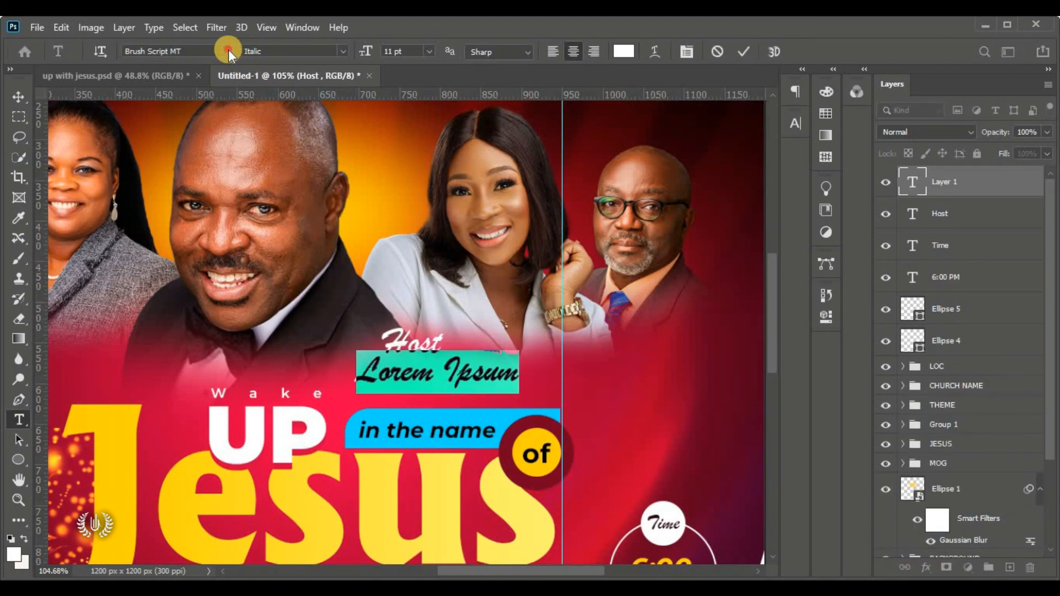
{"action": "left_click", "coordinate": [227, 51]}
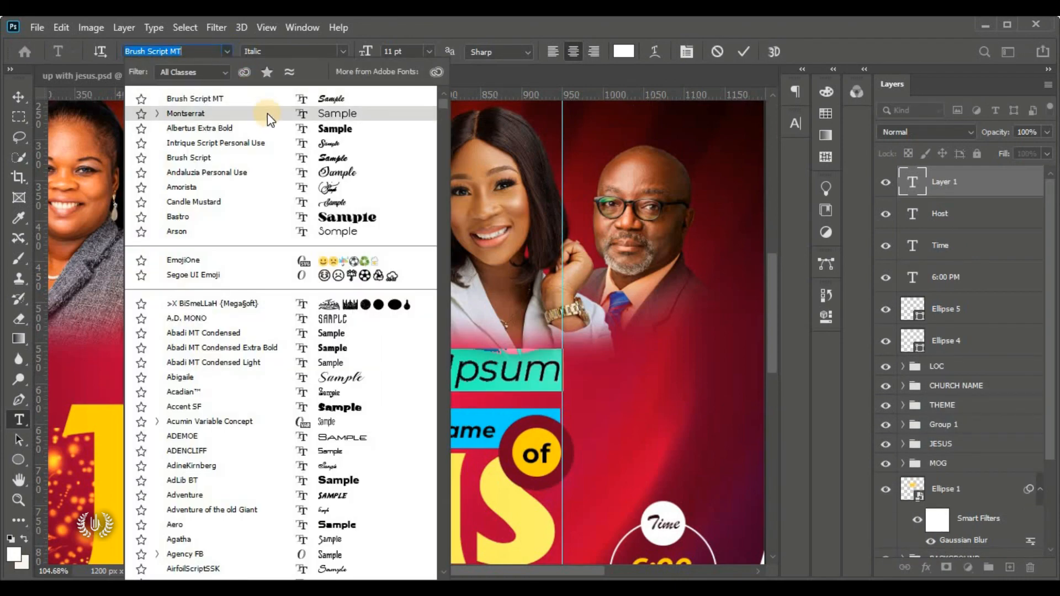
{"action": "left_click", "coordinate": [267, 113]}
{"action": "left_click", "coordinate": [337, 51]}
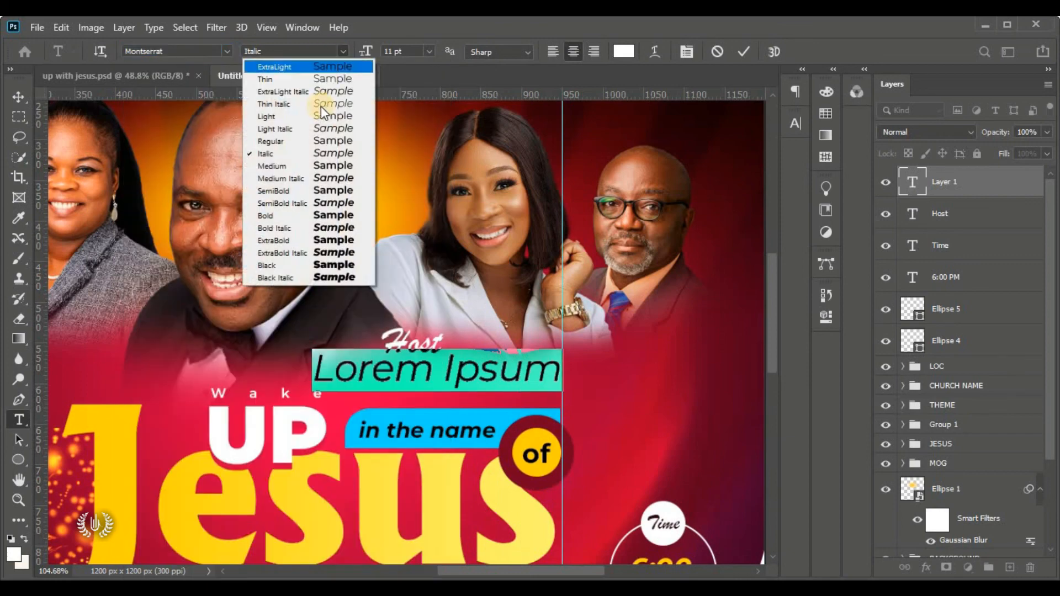
{"action": "left_click", "coordinate": [342, 191]}
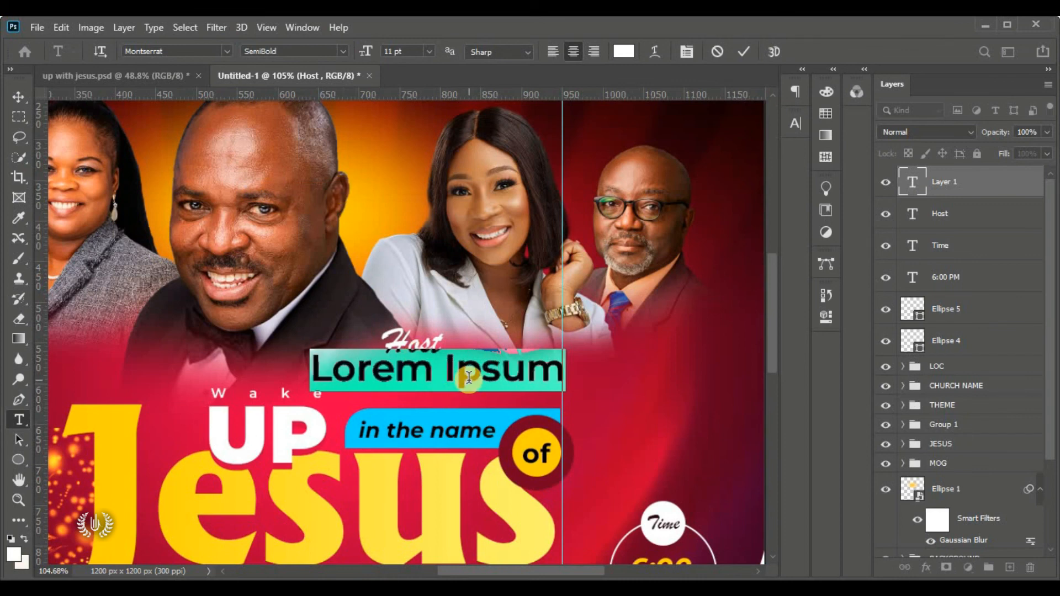
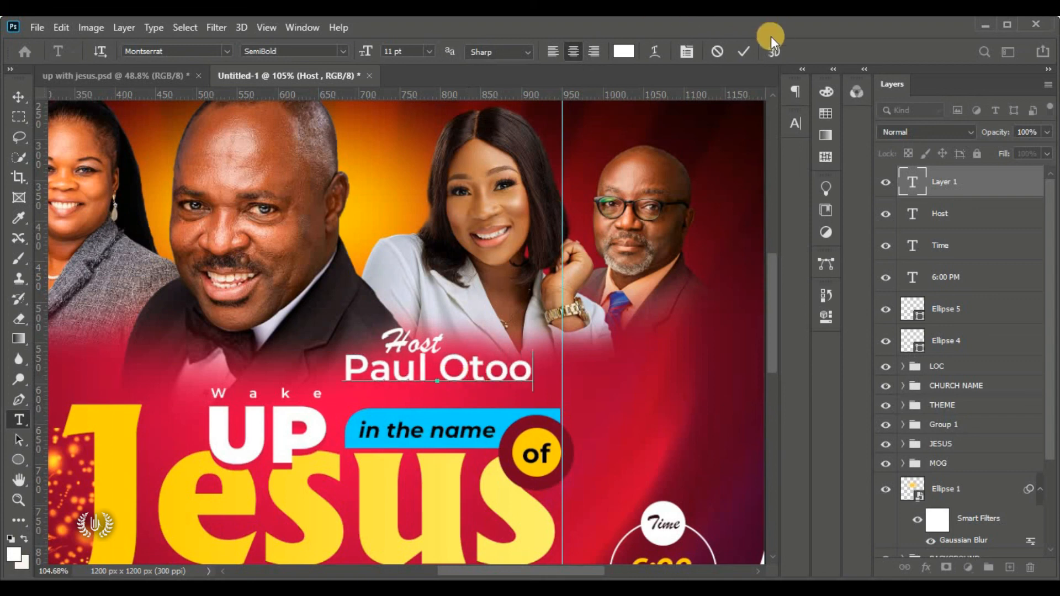
{"action": "left_click", "coordinate": [744, 51]}
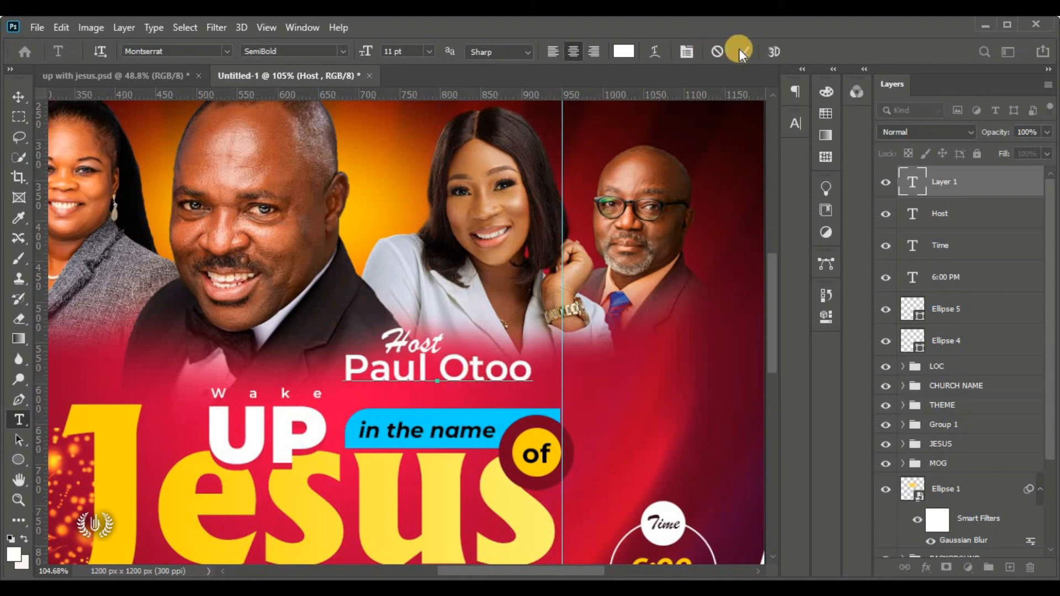
Scale the host's name down to about 55% and settle it beneath the Host label
{"action": "left_click", "coordinate": [19, 99]}
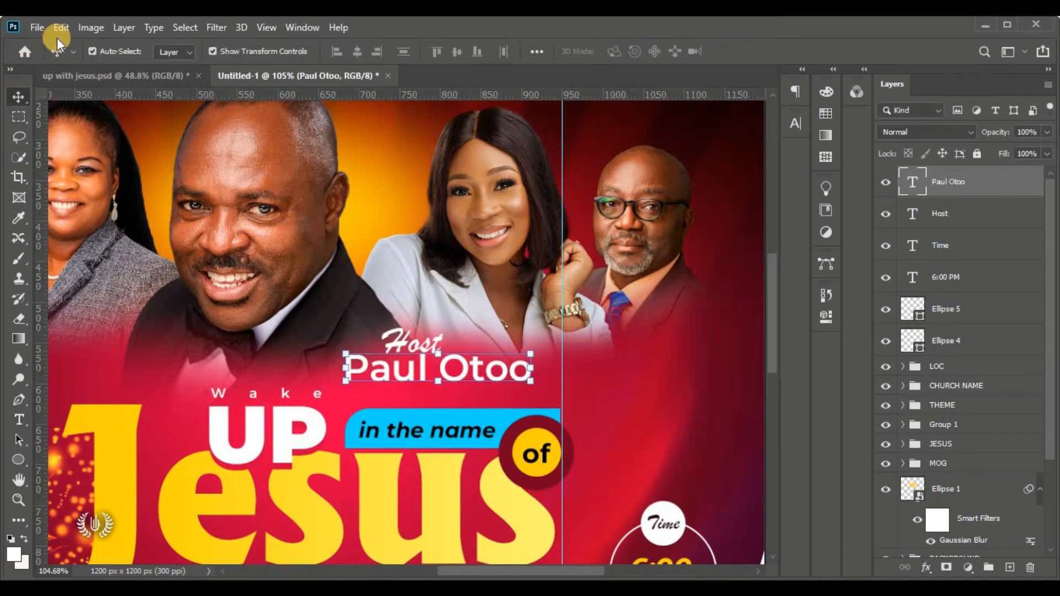
{"action": "left_click", "coordinate": [60, 28]}
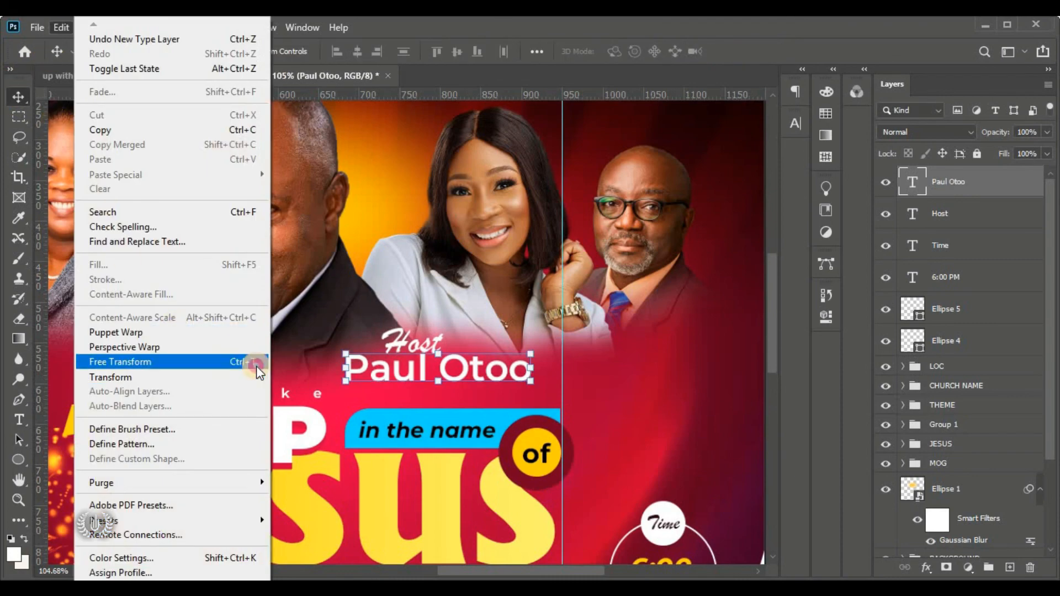
{"action": "left_click", "coordinate": [235, 362]}
{"action": "left_click_drag", "start_coordinate": [526, 382], "coordinate": [437, 368]}
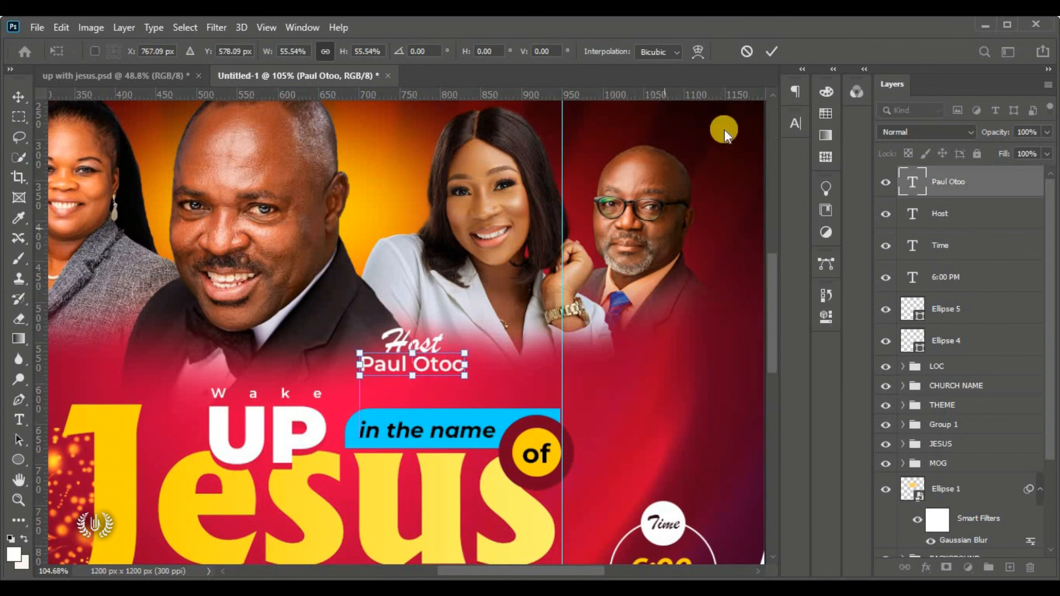
{"action": "left_click", "coordinate": [771, 52]}
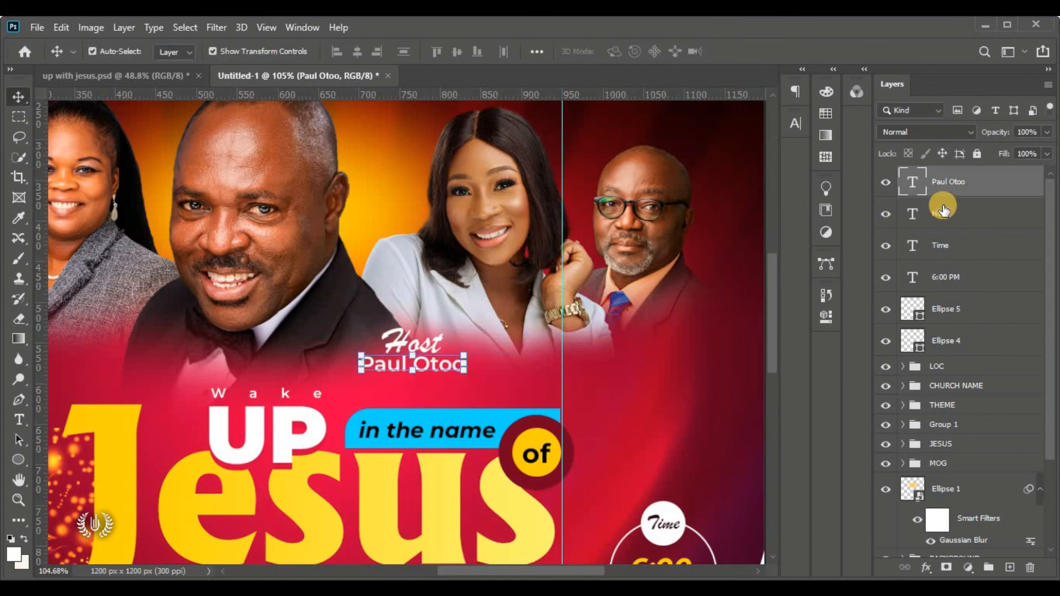
Copy the Host caption and its name onto the next portrait and scale the copy down
{"action": "left_click", "coordinate": [423, 344], "text": "shift"}
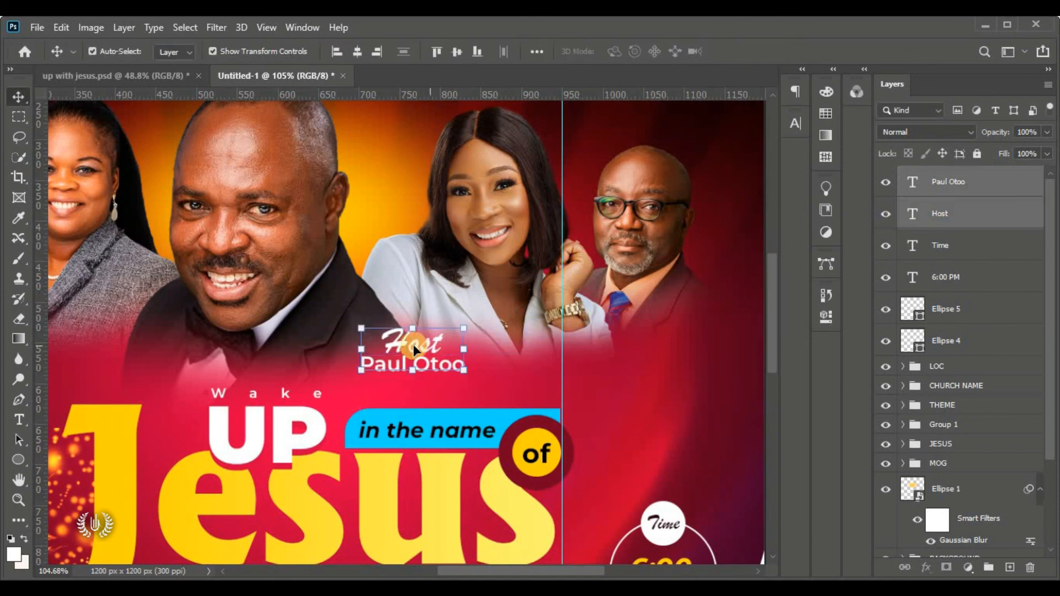
{"action": "left_click_drag", "start_coordinate": [391, 350], "coordinate": [587, 339]}
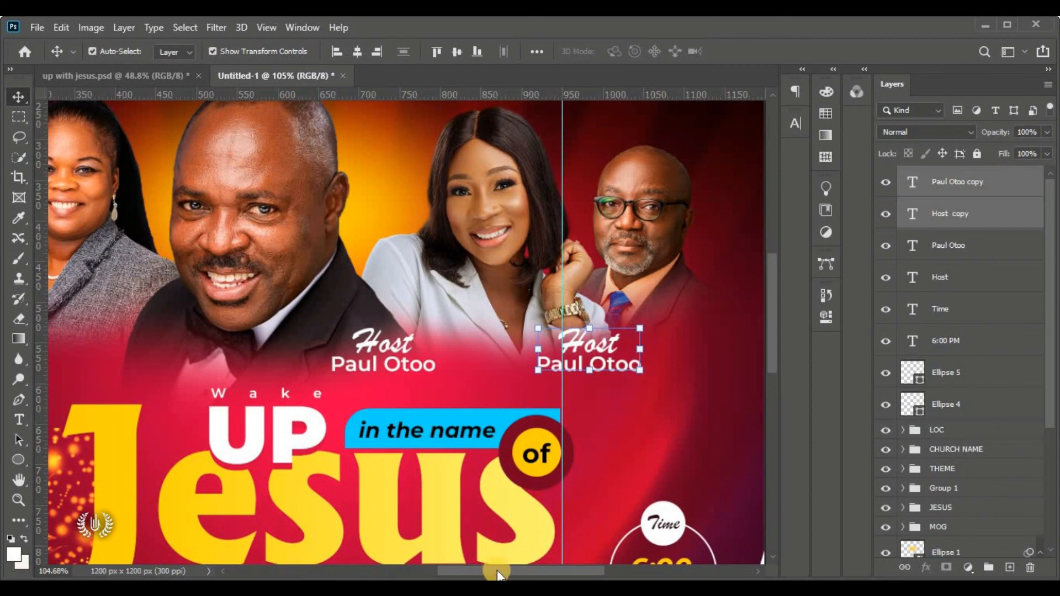
{"action": "left_click_drag", "start_coordinate": [497, 572], "coordinate": [552, 567]}
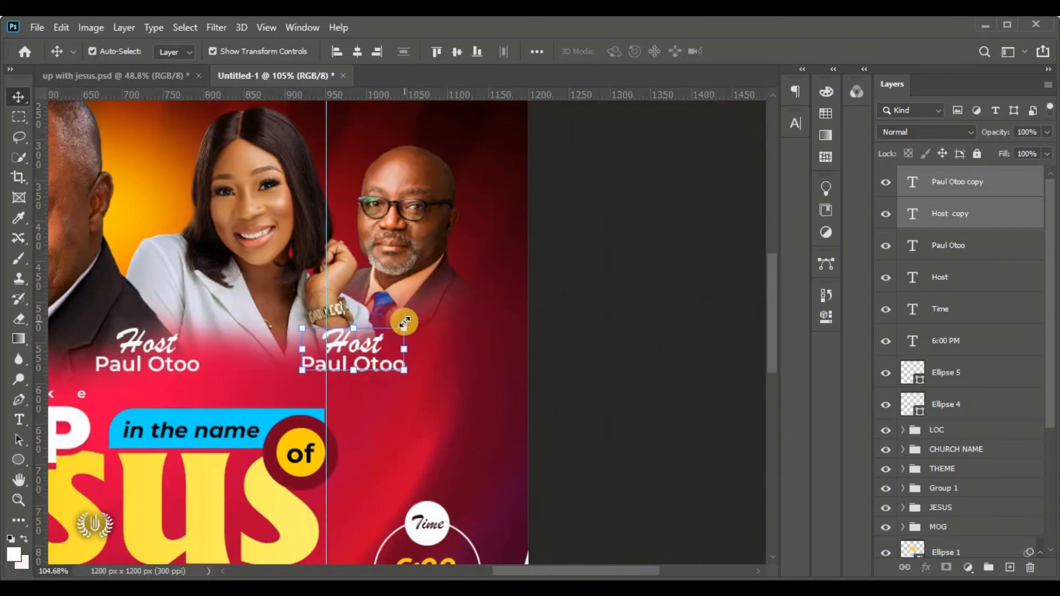
{"action": "left_click_drag", "start_coordinate": [404, 323], "coordinate": [336, 352]}
{"action": "left_click", "coordinate": [544, 305]}
Replace the copied name with the organiser's name and set its line spacing to 4
{"action": "double_click", "coordinate": [341, 363]}
{"action": "scroll", "coordinate": [365, 379], "scroll_direction": "up", "scroll_amount": 6}
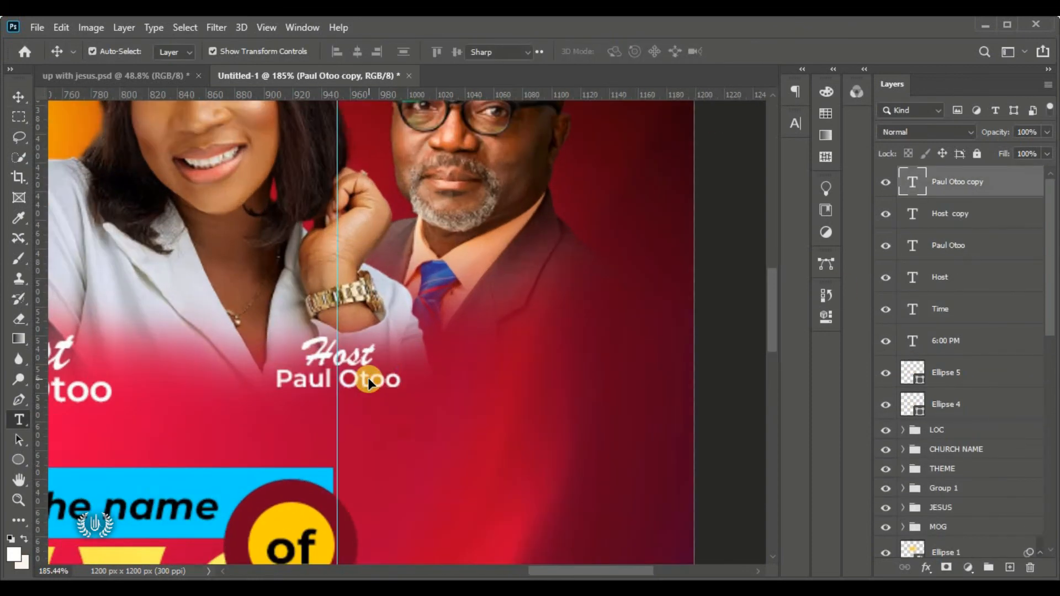
{"action": "double_click", "coordinate": [368, 382]}
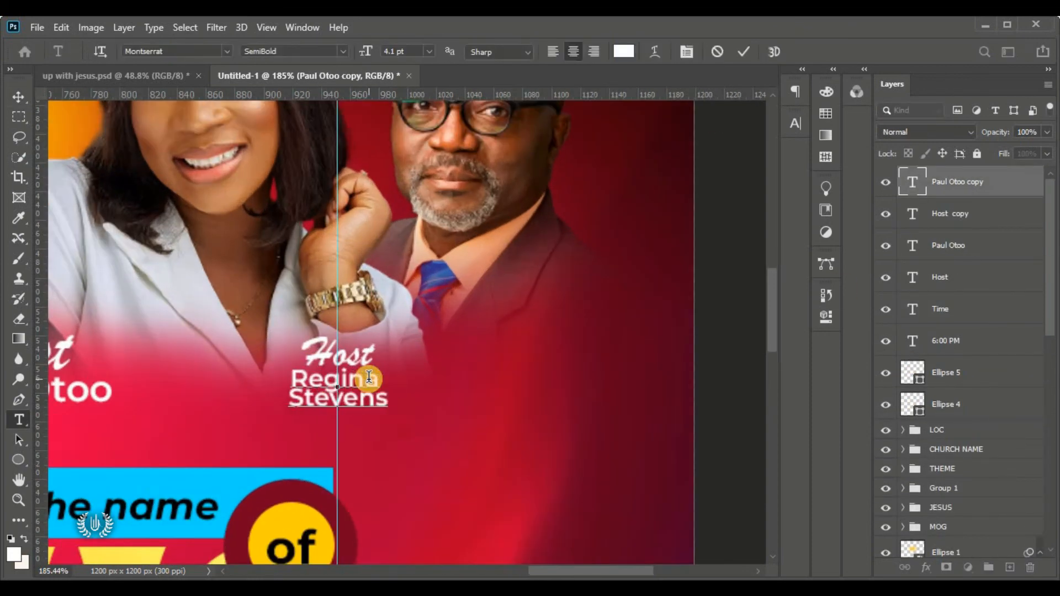
{"action": "key", "text": "ctrl+a"}
{"action": "left_click", "coordinate": [795, 127]}
{"action": "left_click_drag", "start_coordinate": [750, 166], "coordinate": [620, 168]}
{"action": "type", "text": "4"}
{"action": "left_click", "coordinate": [747, 54]}
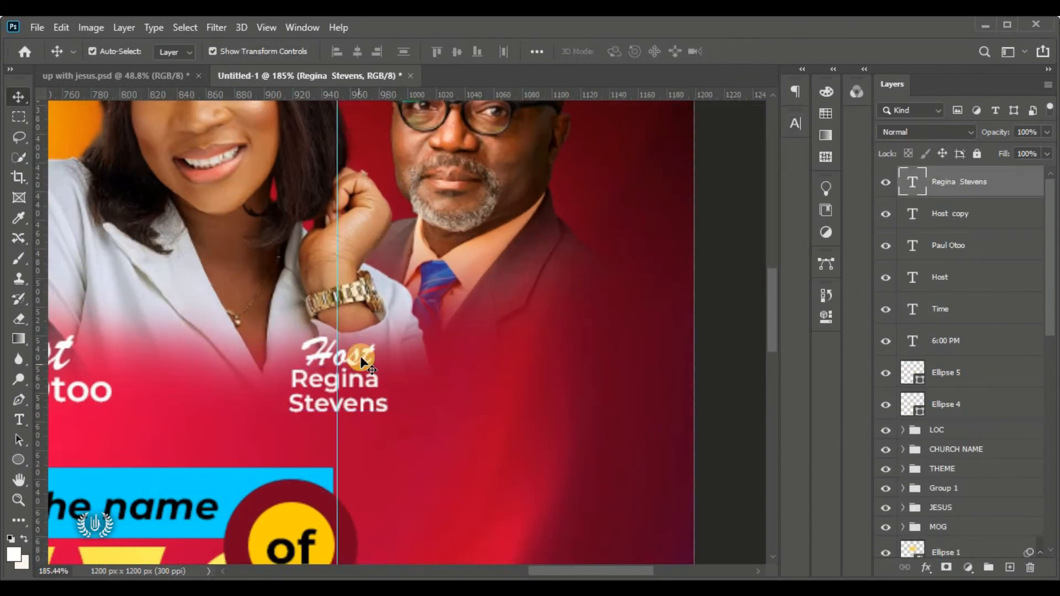
Retype the copied label as 'Org.' and centre it over the organiser's name
{"action": "double_click", "coordinate": [348, 355]}
{"action": "type", "text": "Org."}
{"action": "left_click", "coordinate": [745, 51]}
{"action": "key", "text": "v"}
{"action": "left_click", "coordinate": [311, 405], "text": "shift"}
{"action": "left_click", "coordinate": [359, 51]}
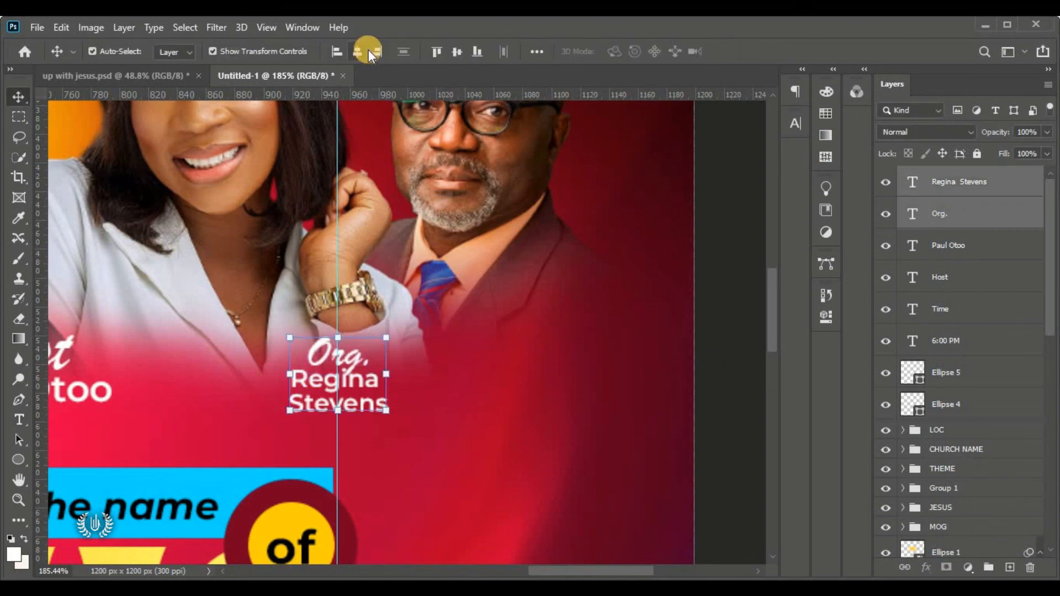
Duplicate the caption onto the right portrait, labelled 'Guest' with the first guest's full name
{"action": "left_click_drag", "start_coordinate": [374, 398], "coordinate": [618, 334], "text": "alt"}
{"action": "double_click", "coordinate": [584, 295]}
{"action": "type", "text": "Guest"}
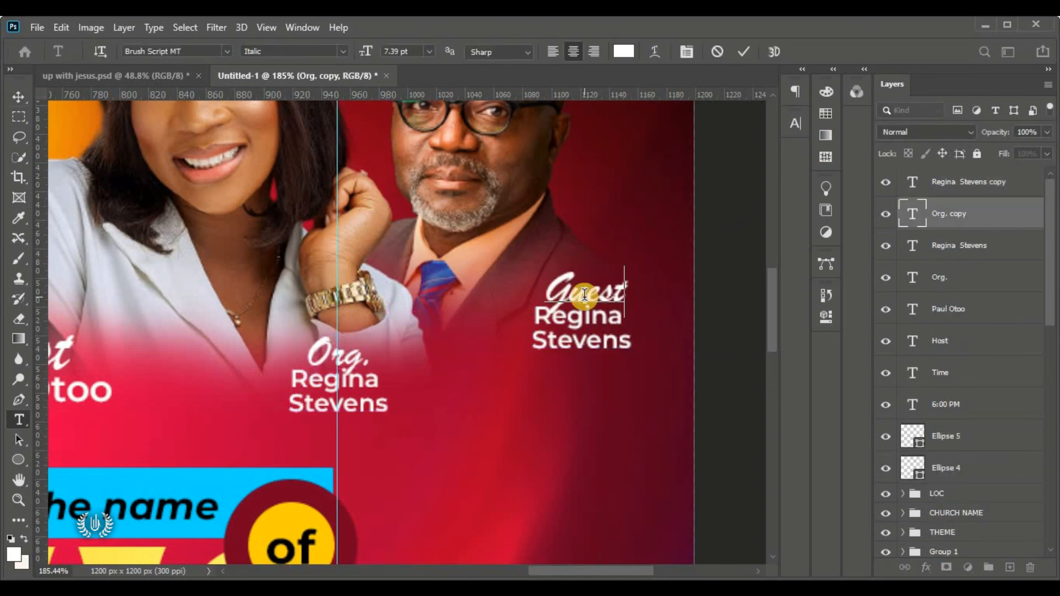
{"action": "left_click", "coordinate": [722, 321]}
{"action": "double_click", "coordinate": [589, 322]}
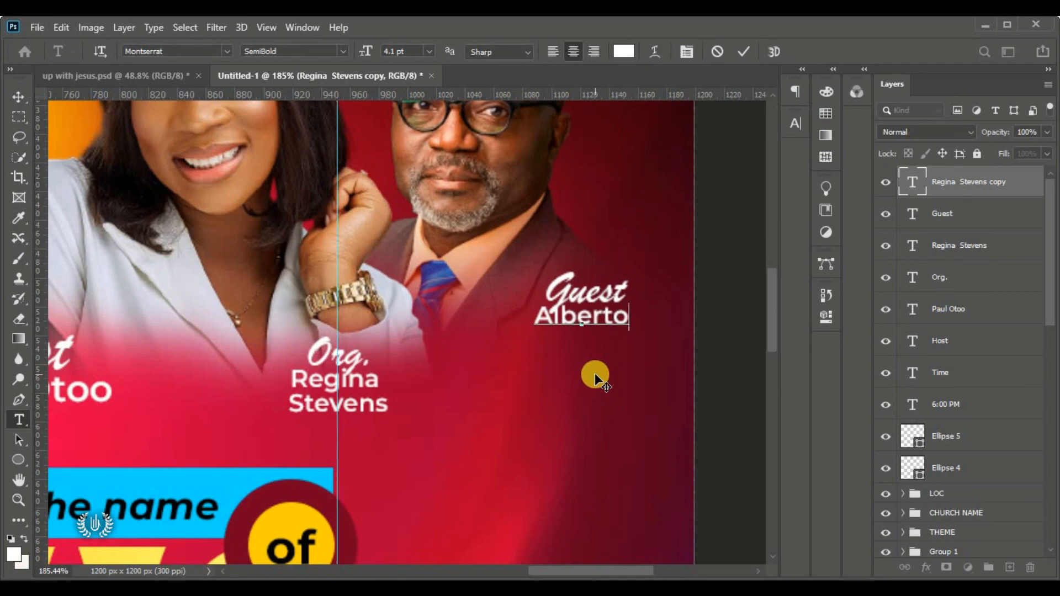
{"action": "left_click", "coordinate": [743, 52]}
Duplicate the Guest label and name together toward the left-side portraits
{"action": "scroll", "coordinate": [532, 407], "scroll_direction": "down", "scroll_amount": 5}
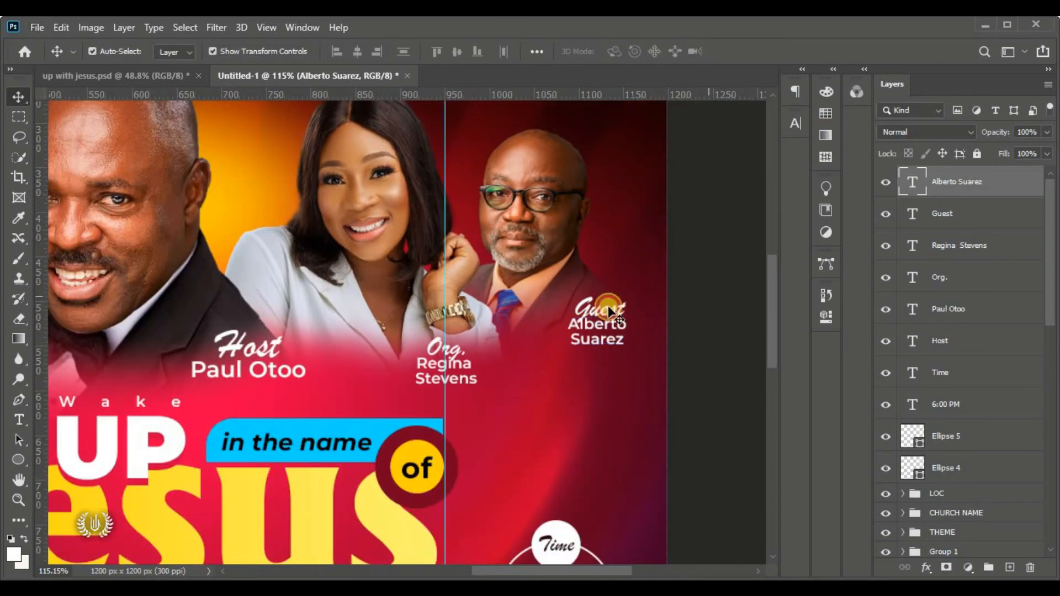
{"action": "left_click", "coordinate": [609, 304]}
{"action": "left_click", "coordinate": [598, 325], "text": "shift"}
{"action": "key", "text": "ctrl+0"}
{"action": "scroll", "coordinate": [600, 306], "scroll_direction": "up", "scroll_amount": 1}
{"action": "left_click_drag", "start_coordinate": [598, 305], "coordinate": [260, 309]}
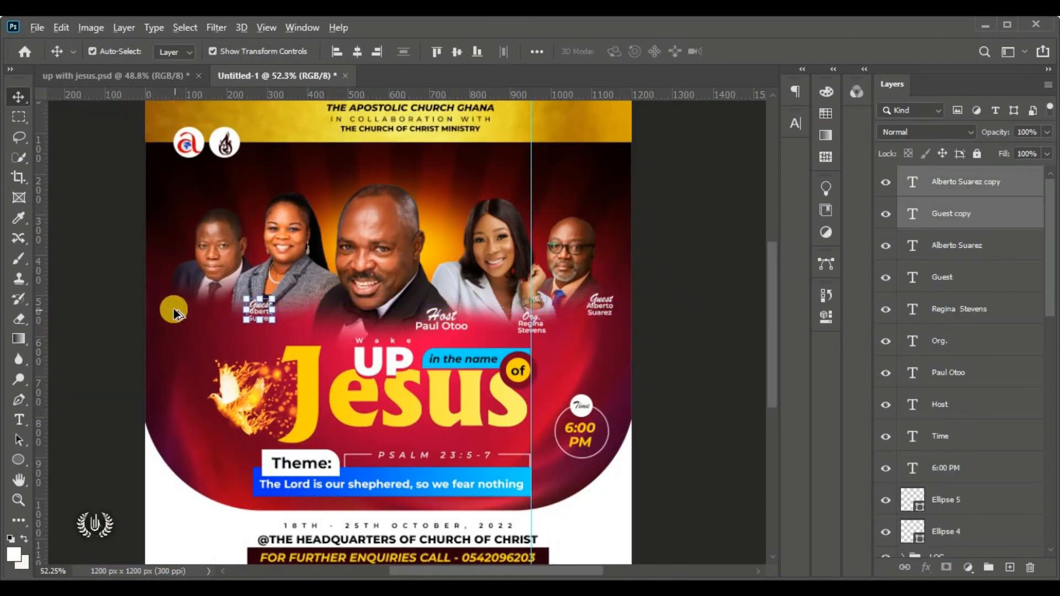
Change the copied caption's name to the second guest's full name
{"action": "scroll", "coordinate": [157, 309], "scroll_direction": "up", "scroll_amount": 8}
{"action": "left_click", "coordinate": [378, 332]}
{"action": "double_click", "coordinate": [375, 361]}
{"action": "scroll", "coordinate": [378, 340], "scroll_direction": "up", "scroll_amount": 2}
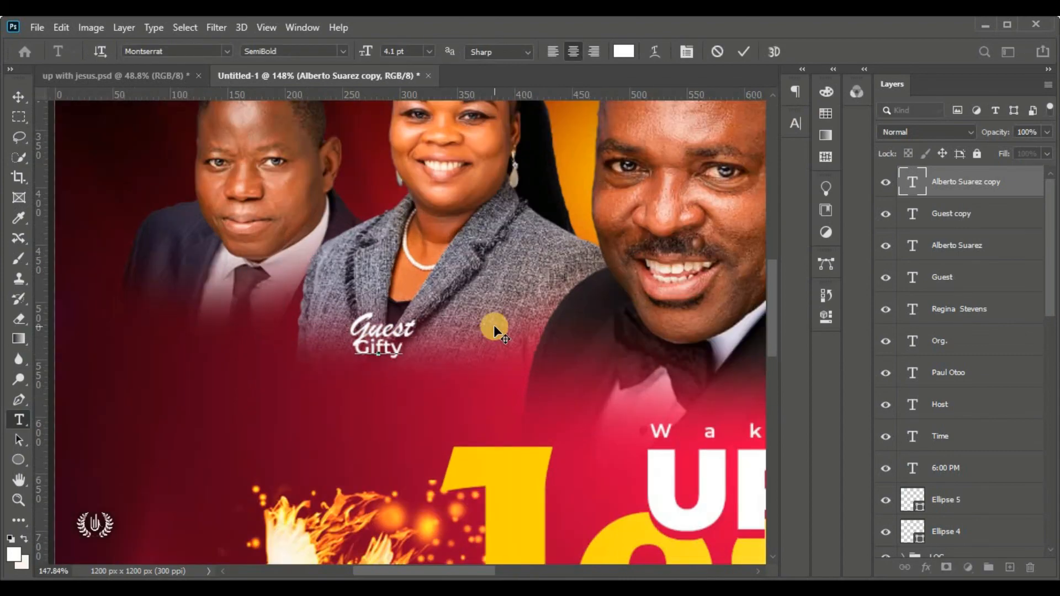
{"action": "left_click", "coordinate": [743, 51]}
Move the second Guest caption under the woman on the left and make another copy
{"action": "left_click", "coordinate": [967, 211]}
{"action": "left_click", "coordinate": [378, 348], "text": "shift"}
{"action": "left_click_drag", "start_coordinate": [379, 333], "coordinate": [337, 347]}
{"action": "left_click_drag", "start_coordinate": [173, 312], "coordinate": [173, 312]}
{"action": "left_click_drag", "start_coordinate": [402, 568], "coordinate": [371, 569]}
Rename the last copied caption with the third guest's full name and view the whole flyer
{"action": "left_click", "coordinate": [342, 339]}
{"action": "double_click", "coordinate": [343, 338]}
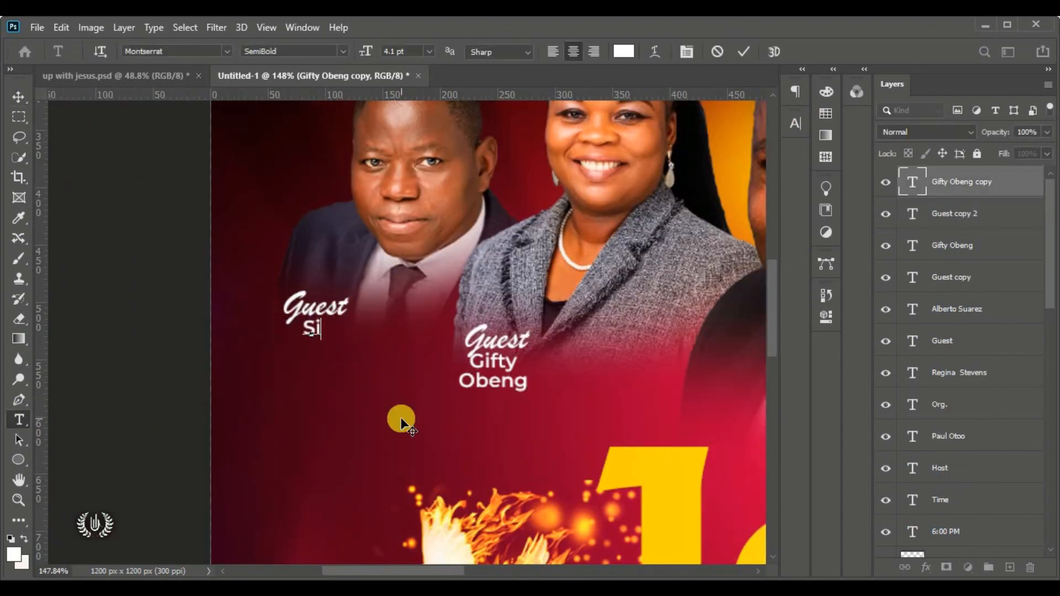
{"action": "key", "text": "ctrl+Return"}
{"action": "key", "text": "v"}
{"action": "key", "text": "ctrl+0"}
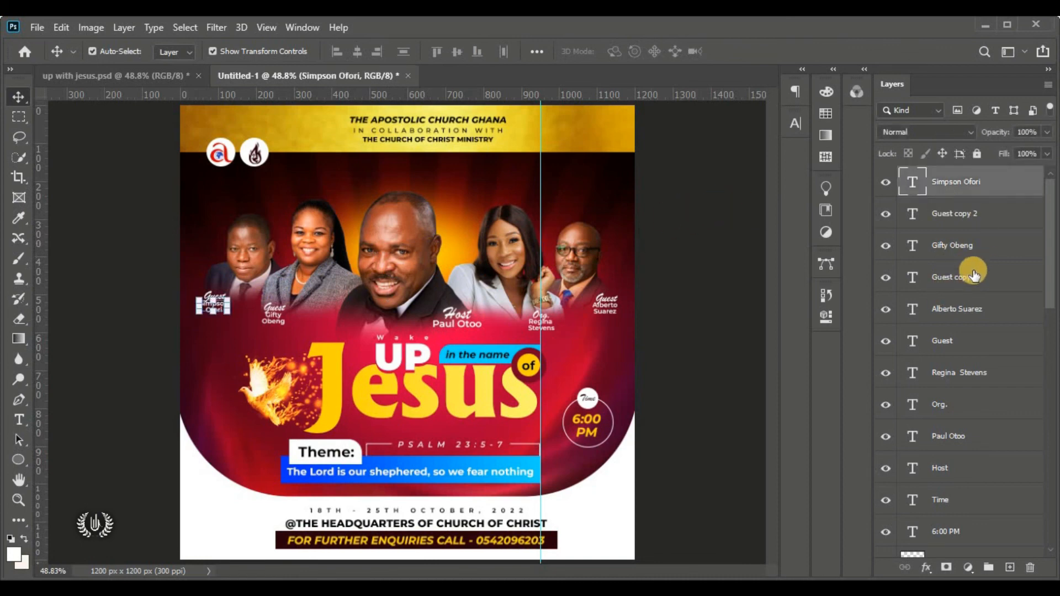
Select every Host, Org. and Guest caption layer and group them, toggling the group's visibility to check it
{"action": "scroll", "coordinate": [945, 298], "scroll_direction": "down", "scroll_amount": 5}
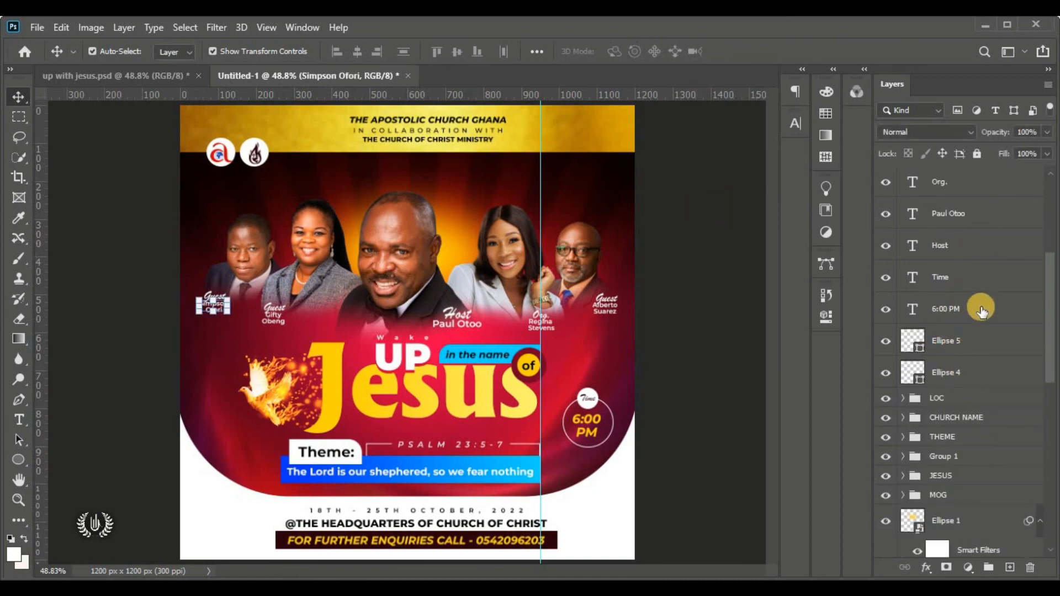
{"action": "scroll", "coordinate": [977, 248], "scroll_direction": "up", "scroll_amount": 2}
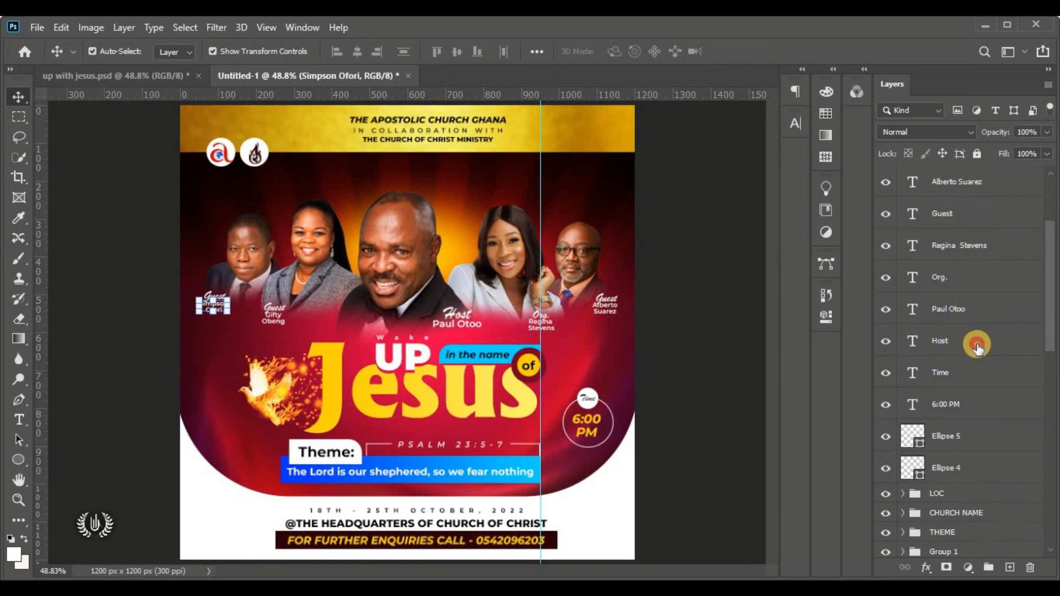
{"action": "left_click", "coordinate": [977, 341], "text": "shift"}
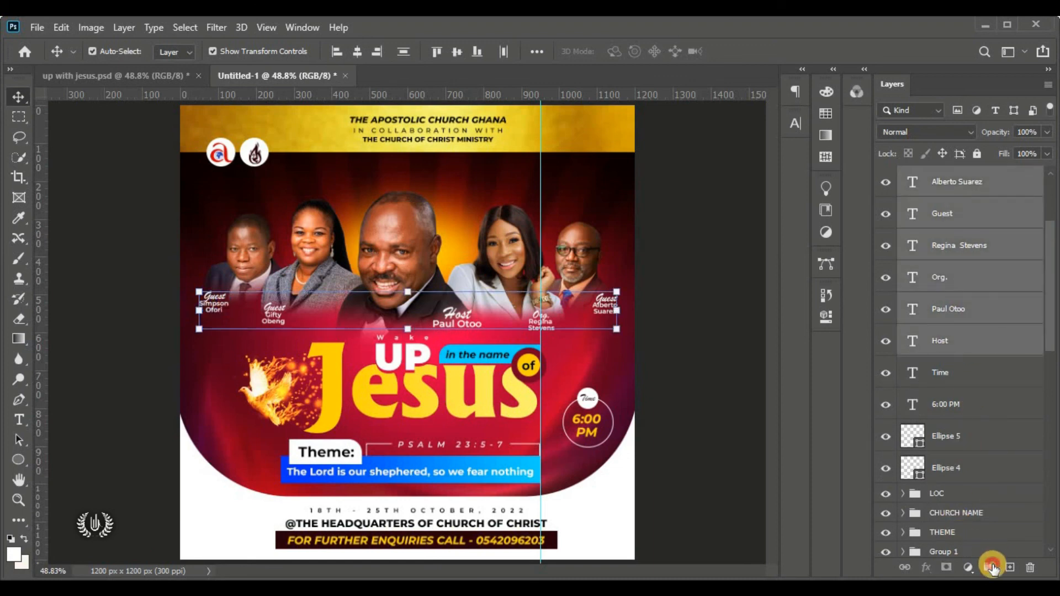
{"action": "left_click", "coordinate": [992, 568]}
{"action": "left_click", "coordinate": [886, 176]}
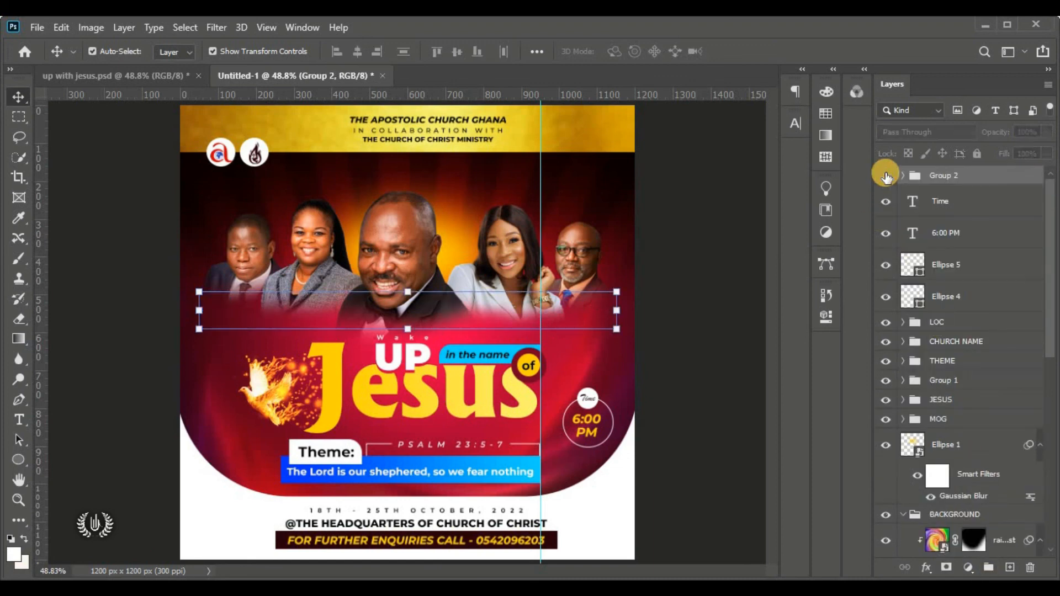
{"action": "left_click", "coordinate": [706, 232]}
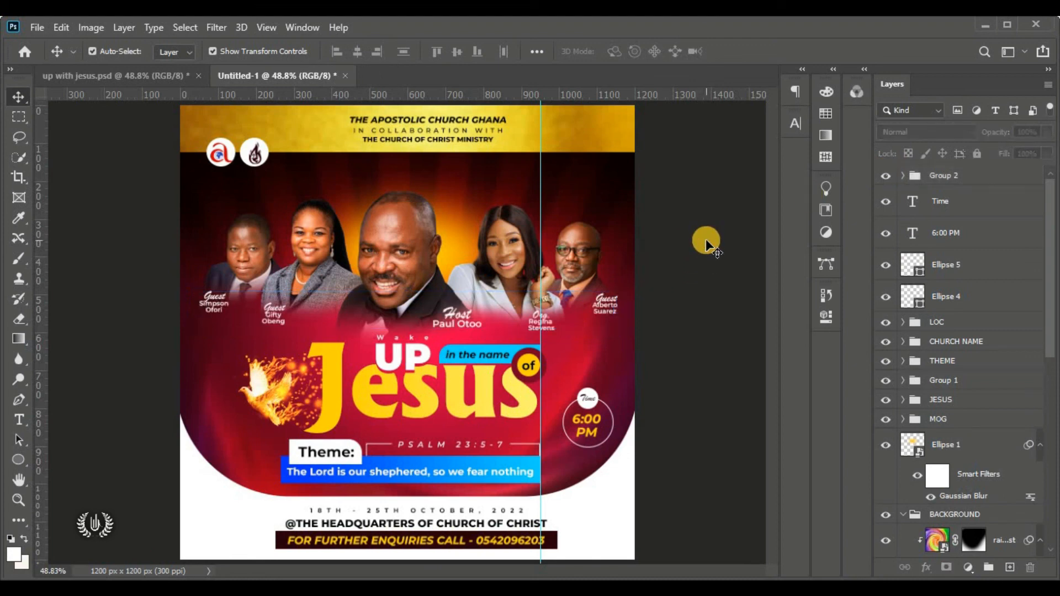